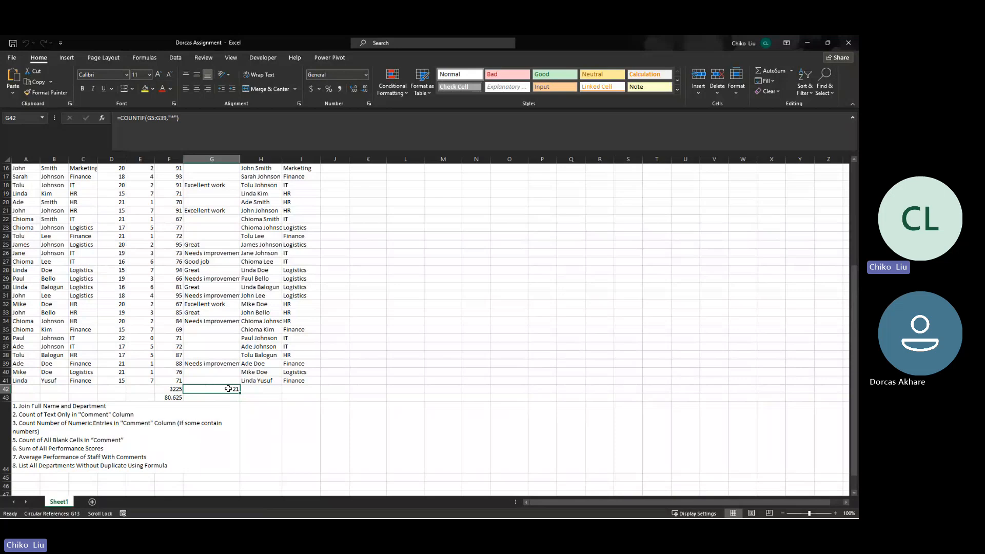
# - Autofit the Comment column's width and review its entries alongside the text-count formula in G42
pyautogui.doubleClick(240, 159)
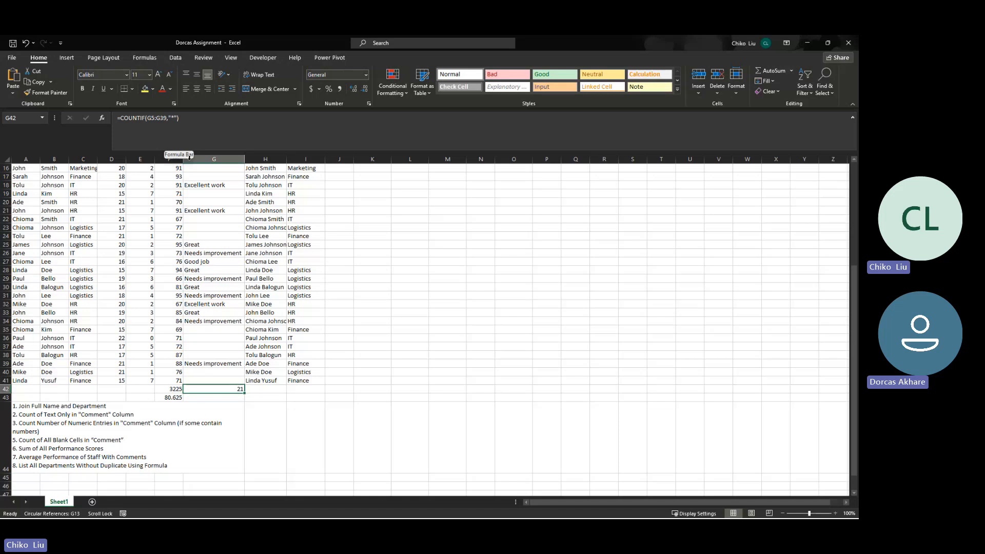
pyautogui.click(202, 287)
pyautogui.scroll(1, 207, 252)
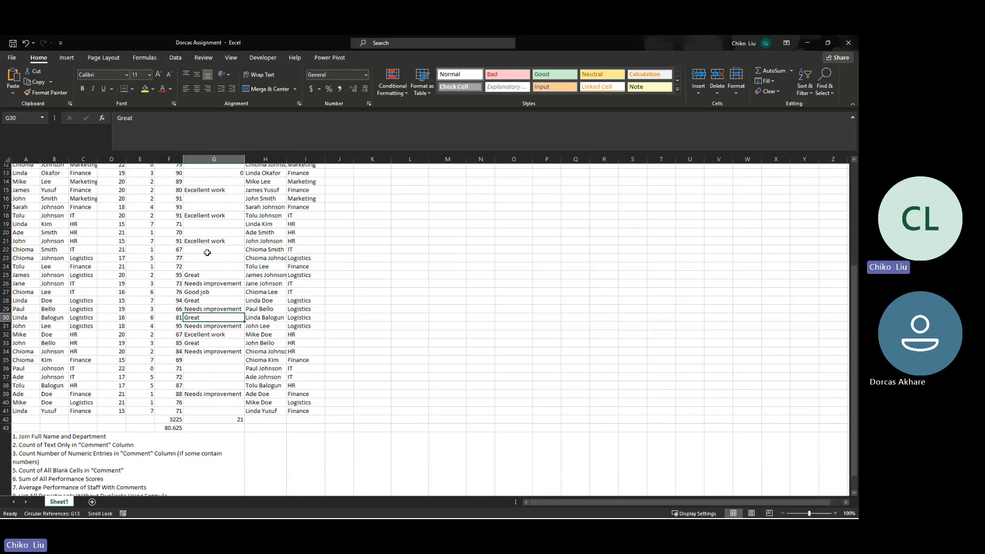
pyautogui.scroll(2, 208, 252)
pyautogui.scroll(2, 207, 251)
pyautogui.scroll(-20, 207, 242)
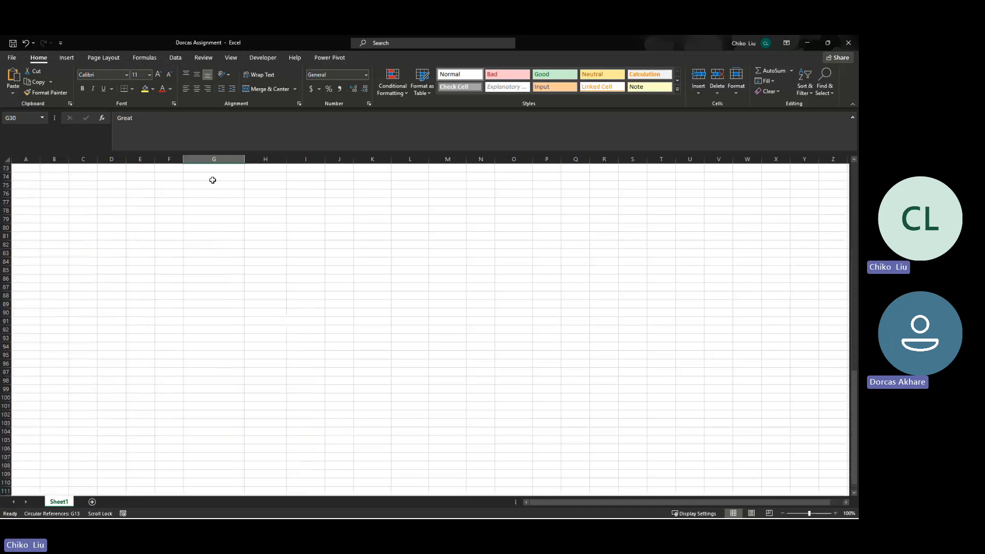
pyautogui.scroll(20, 212, 180)
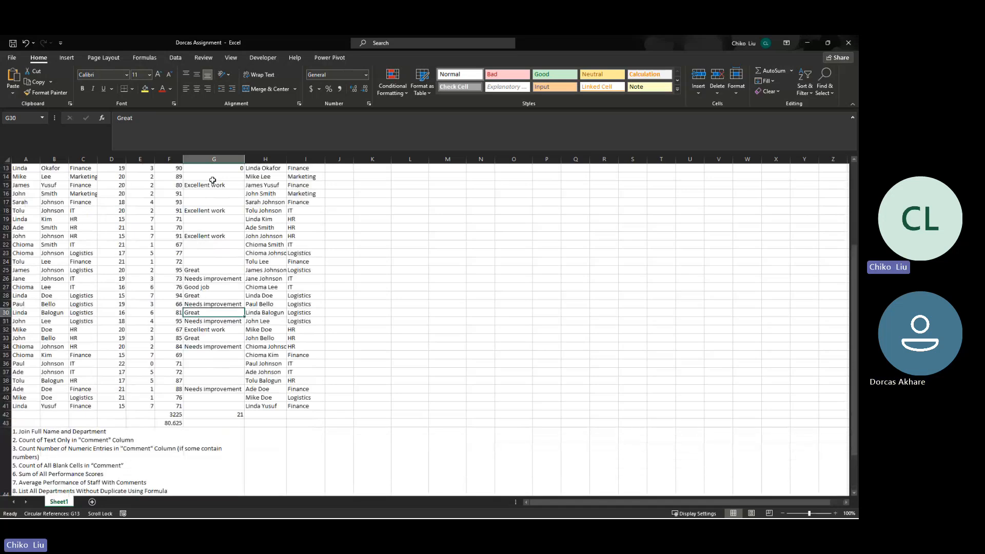
pyautogui.click(217, 415)
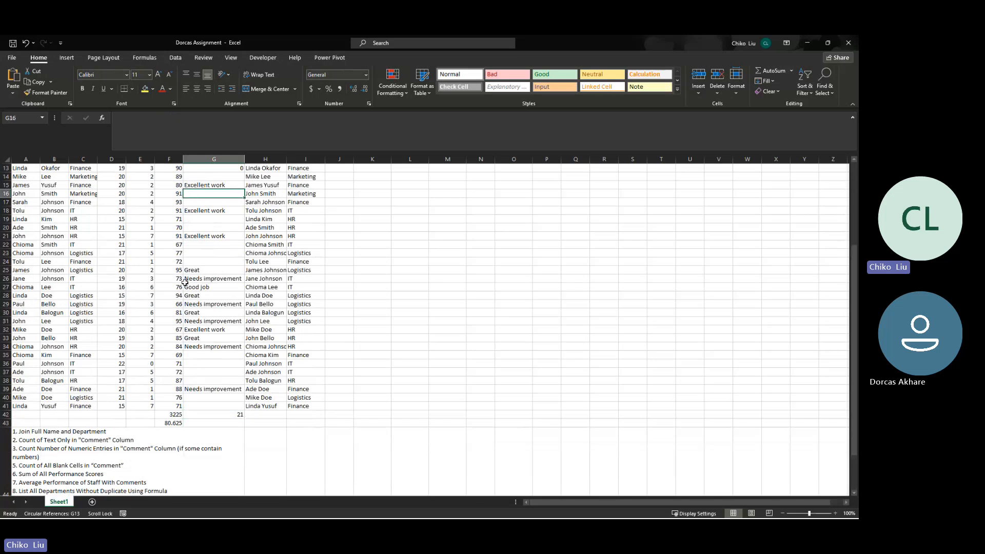
pyautogui.click(213, 389)
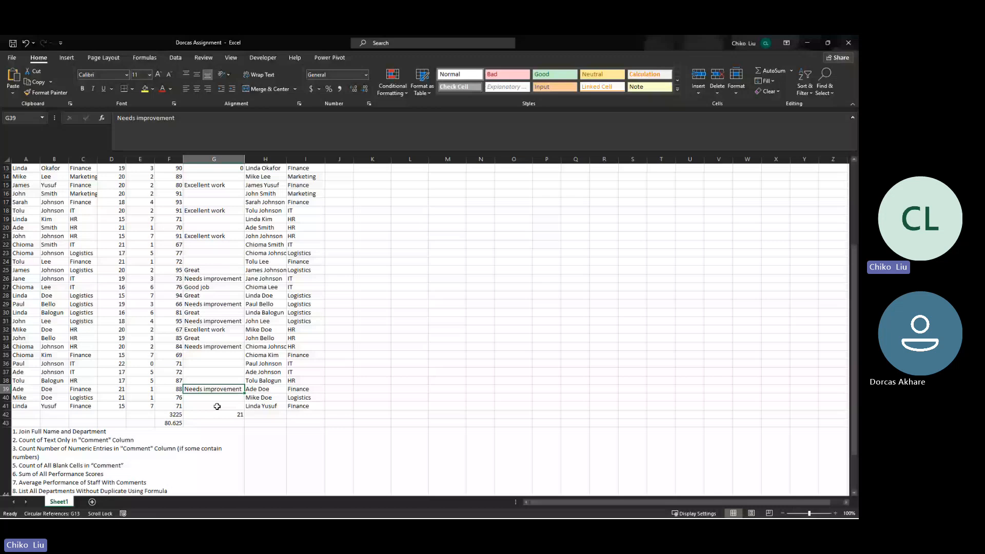
# - Count the non-empty Comment cells in G43 with =COUNTA(G2:G41)
pyautogui.scroll(4, 217, 407)
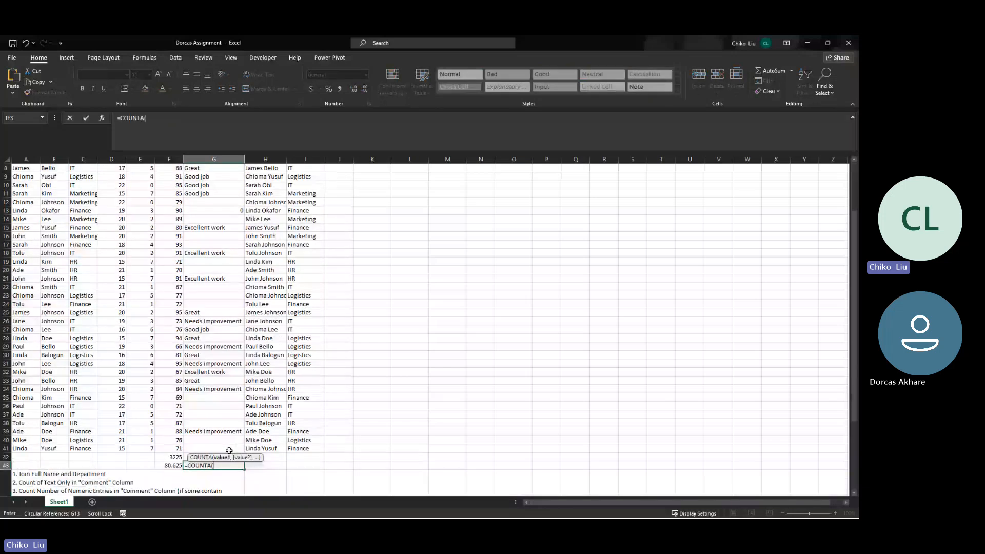
pyautogui.moveTo(229, 450); pyautogui.dragTo(215, 173)
pyautogui.press('Return')
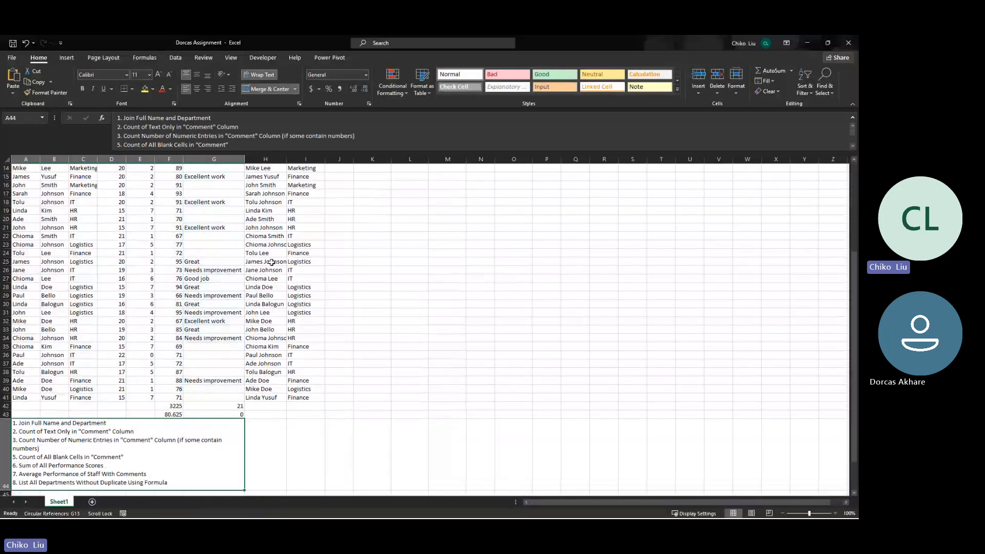
pyautogui.click(238, 413)
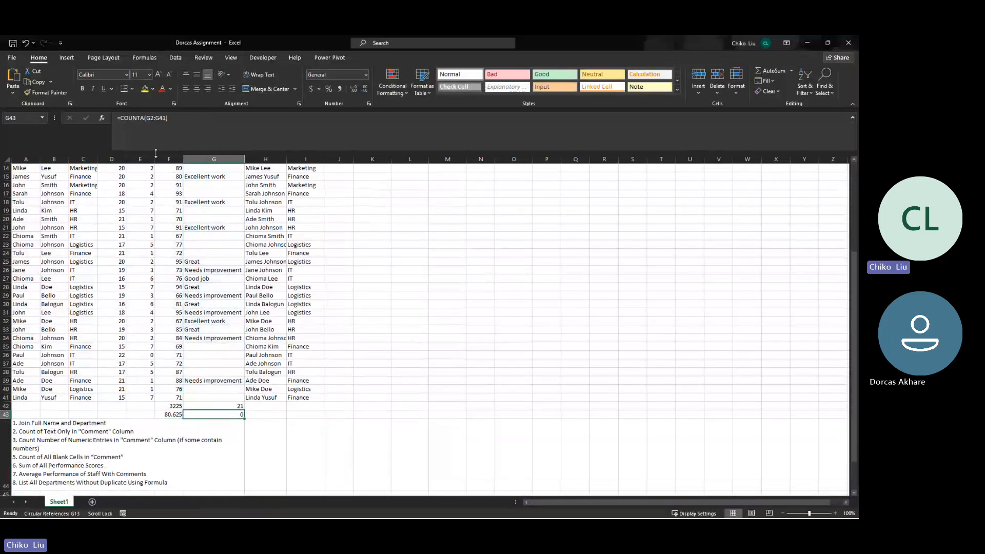
# - Inspect the COUNTA formula in G43 and the cells of the Comment range it refers to
pyautogui.click(191, 193)
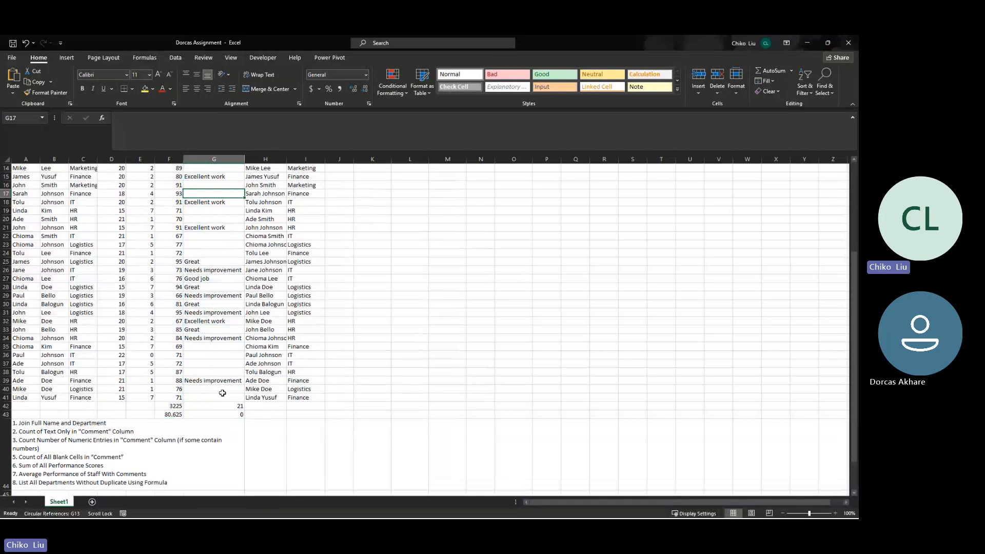
pyautogui.click(230, 415)
pyautogui.click(162, 117)
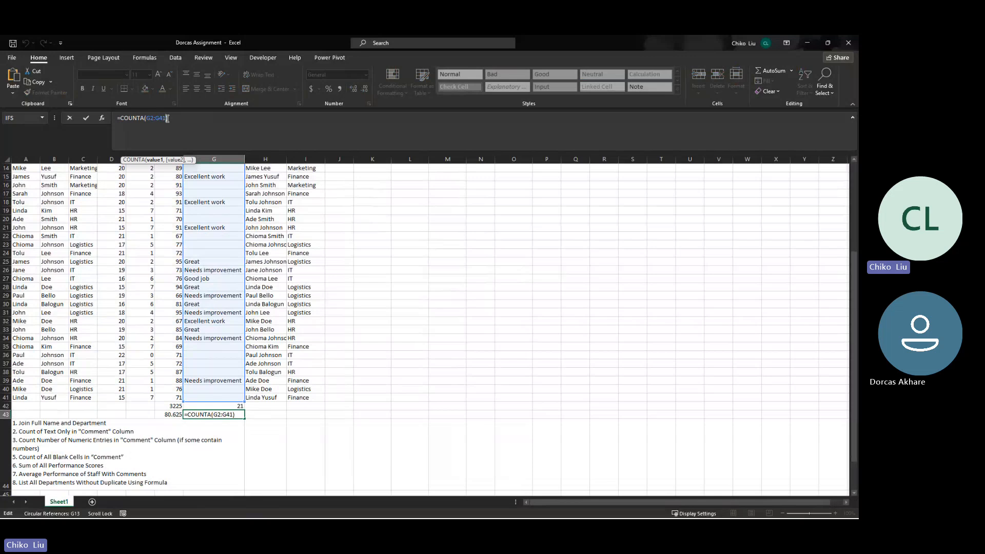
pyautogui.press('Return')
pyautogui.click(224, 414)
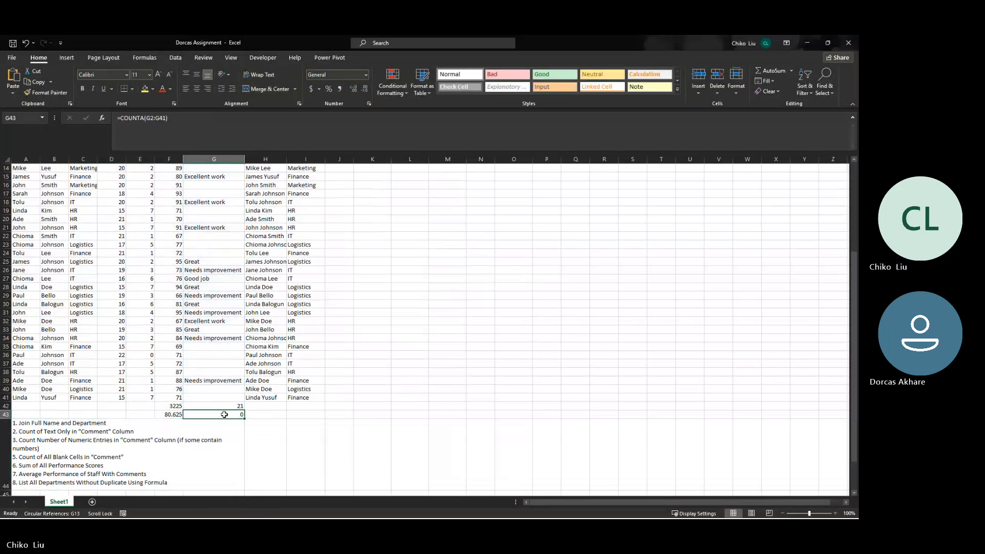
pyautogui.scroll(3, 200, 274)
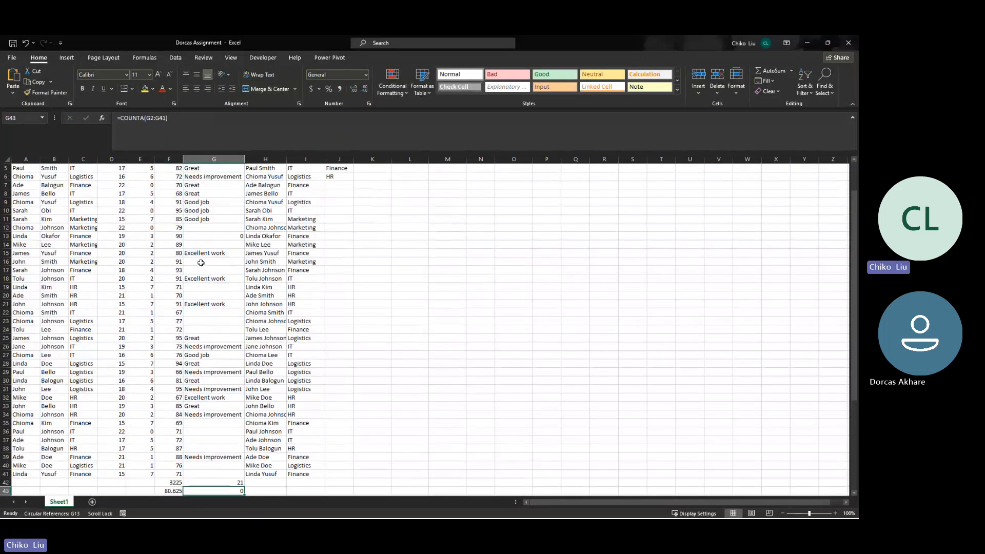
pyautogui.scroll(2, 201, 263)
pyautogui.click(201, 254)
pyautogui.click(201, 228)
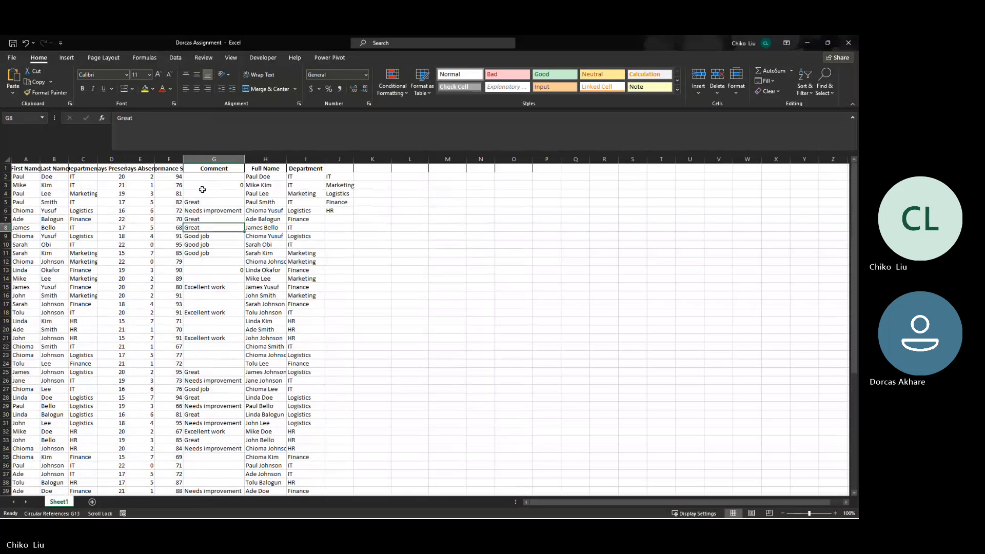
# - Clear the 0 from Comment cell G3 and undo the deletion
pyautogui.click(203, 188)
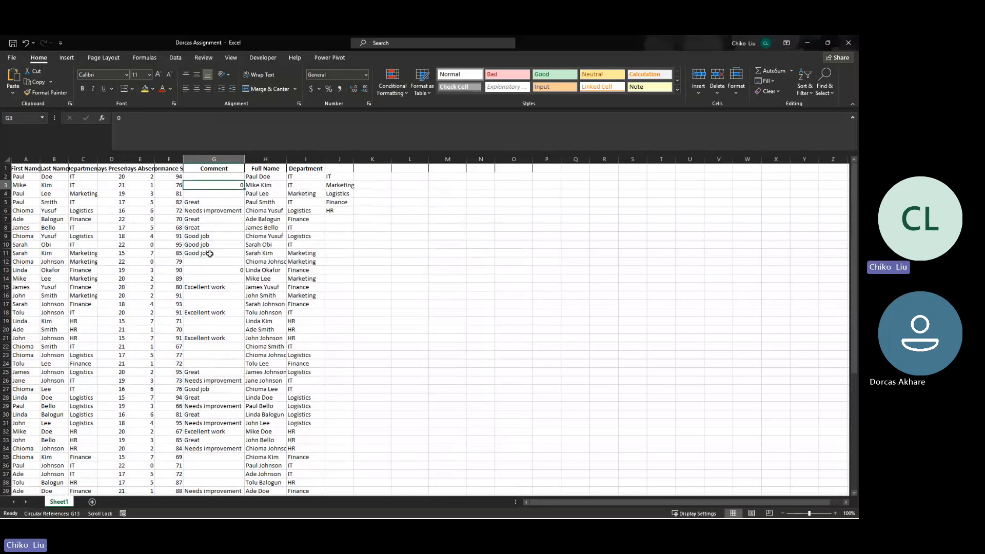
pyautogui.press('Delete')
pyautogui.scroll(-4, 233, 259)
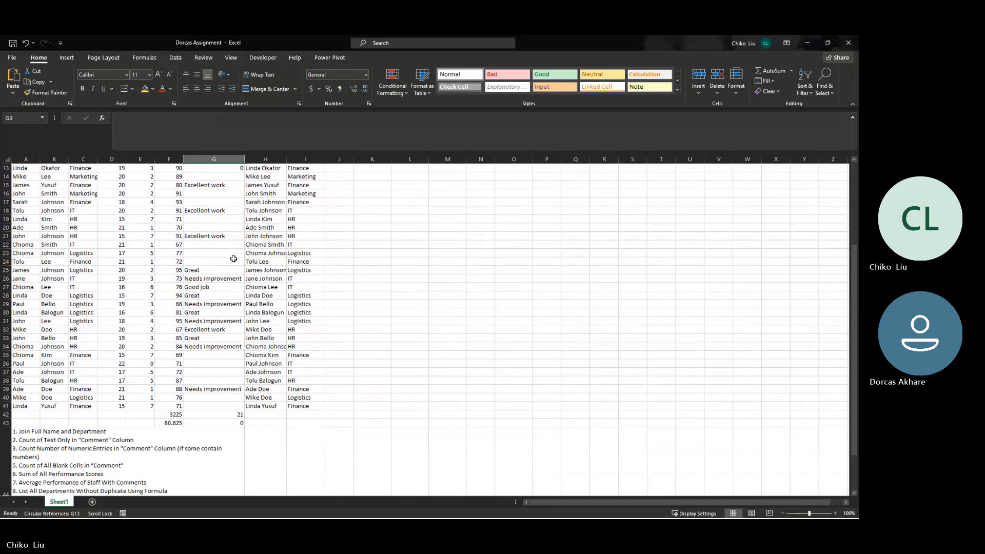
pyautogui.scroll(4, 233, 259)
pyautogui.scroll(1, 233, 259)
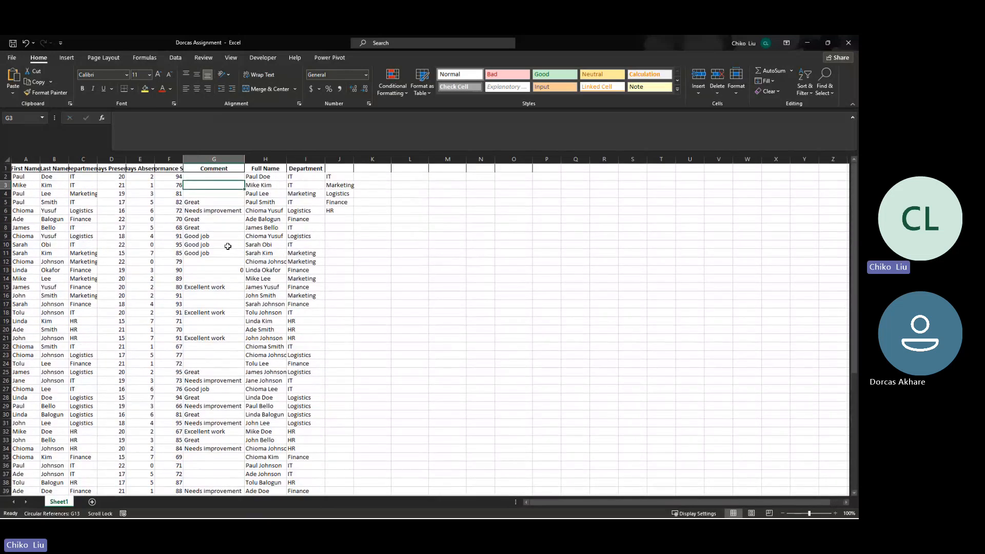
pyautogui.hotkey('ctrl', 'z')
# - Compare the COUNTIF formula in G42 and the COUNTA formula in G43 against the Comment entries
pyautogui.scroll(-1, 258, 252)
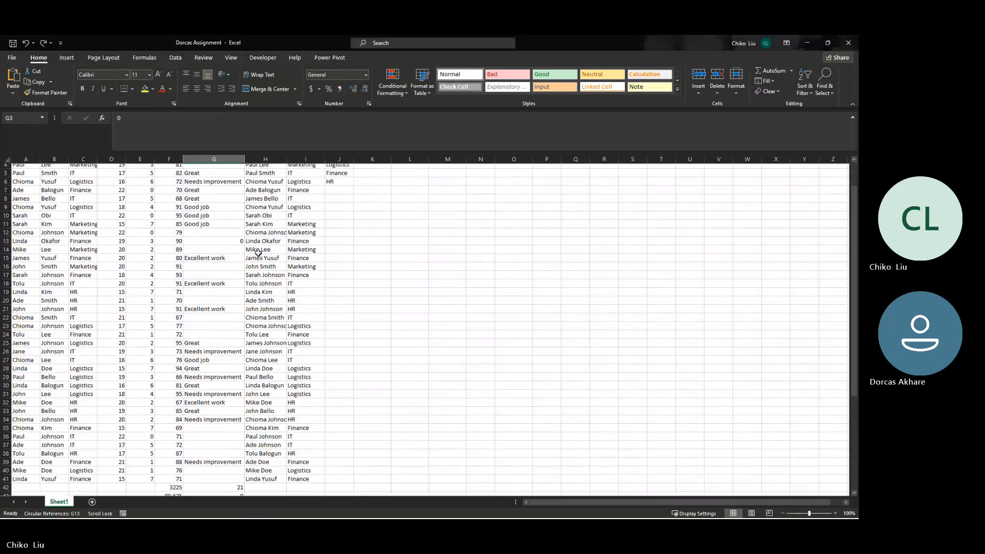
pyautogui.scroll(-3, 258, 253)
pyautogui.click(221, 423)
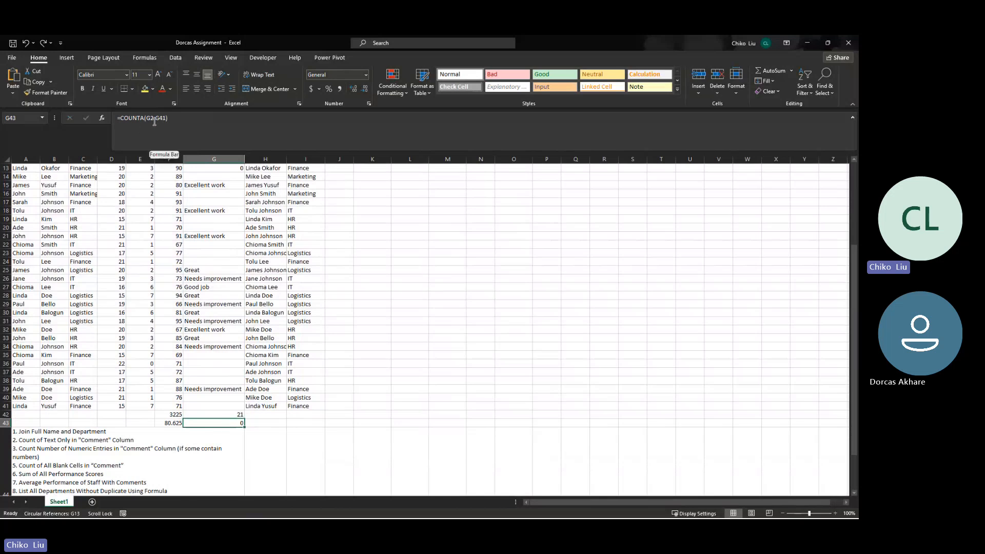
pyautogui.click(240, 415)
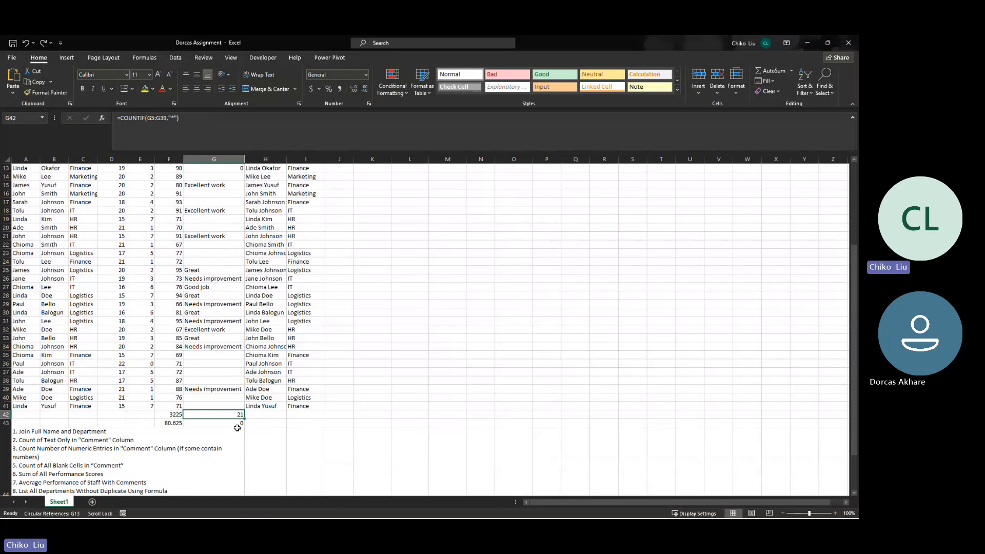
pyautogui.click(238, 424)
pyautogui.scroll(2, 238, 416)
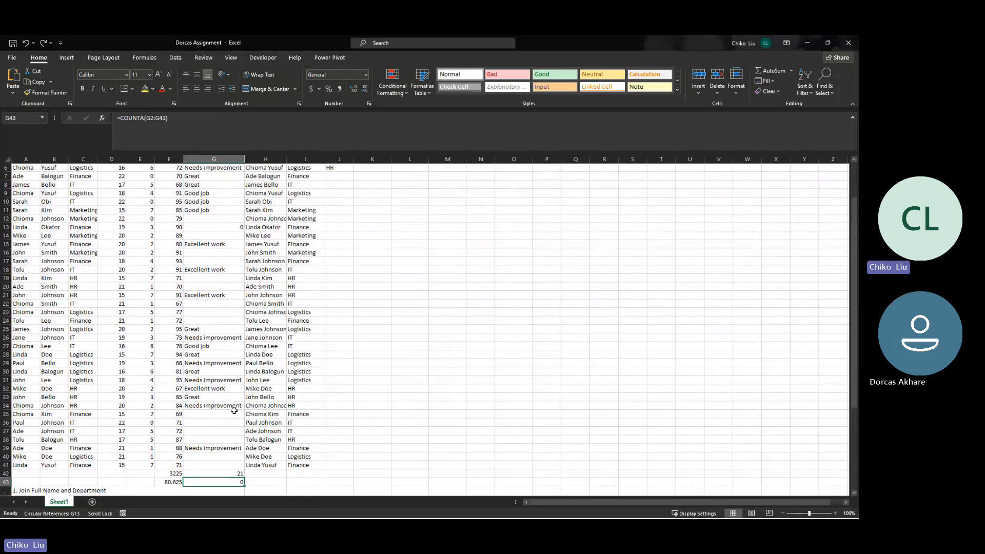
pyautogui.scroll(-1, 234, 410)
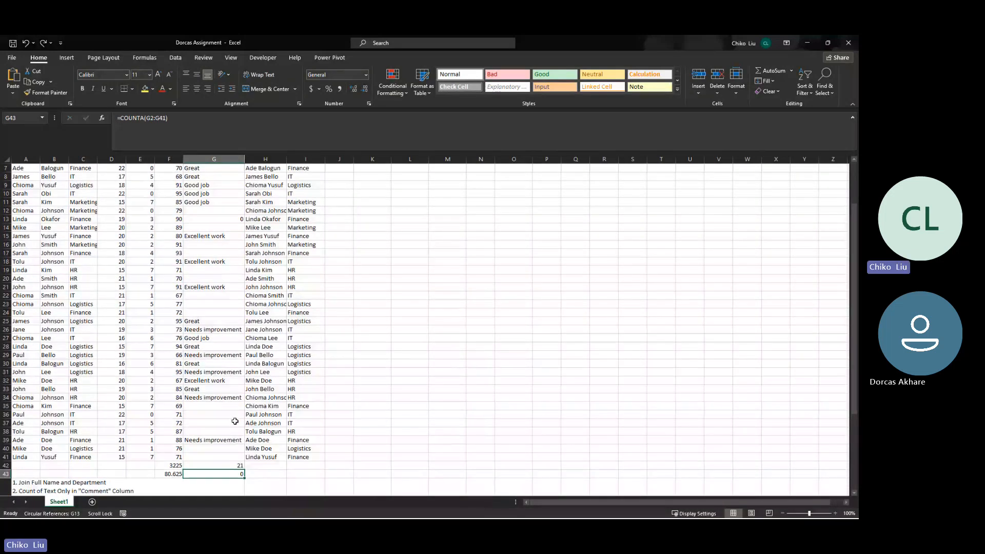
pyautogui.scroll(2, 234, 409)
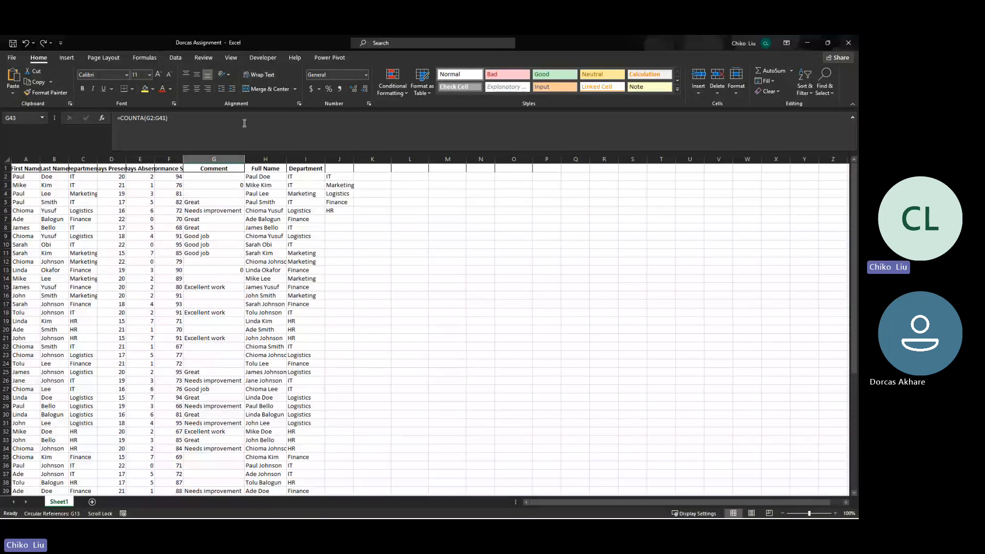
# - Switch to Firefox and view the emailed assignment workbook's preview in Gmail
pyautogui.click(409, 176)
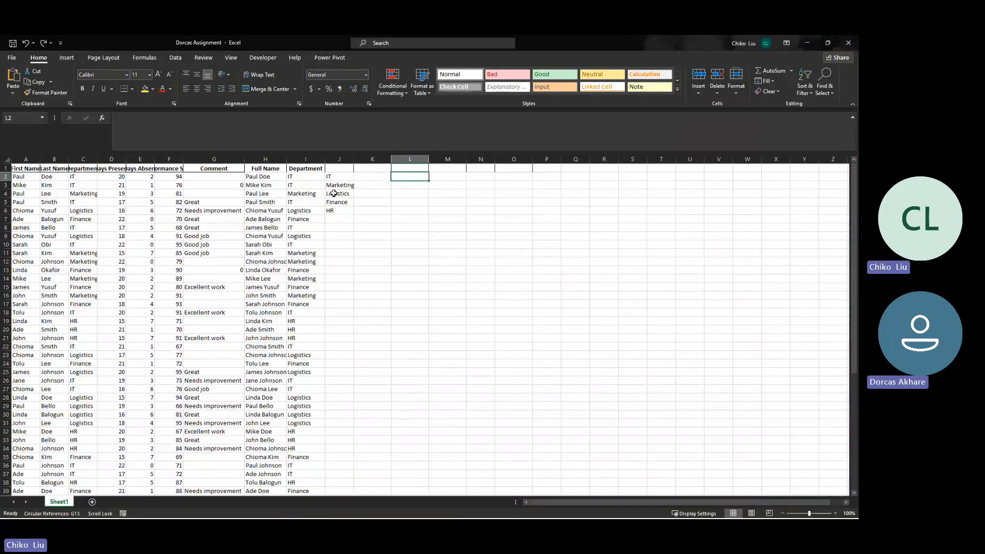
pyautogui.click(807, 43)
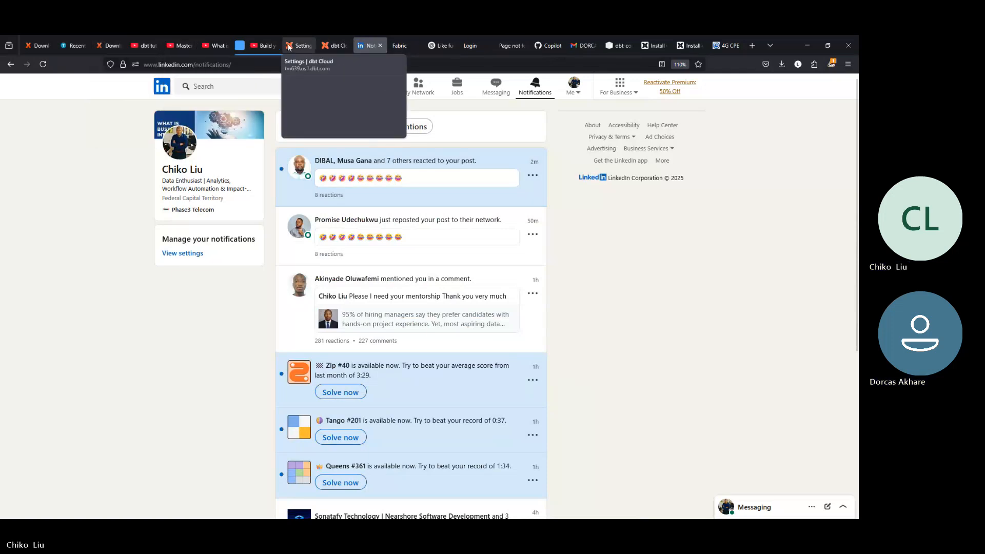
pyautogui.click(578, 45)
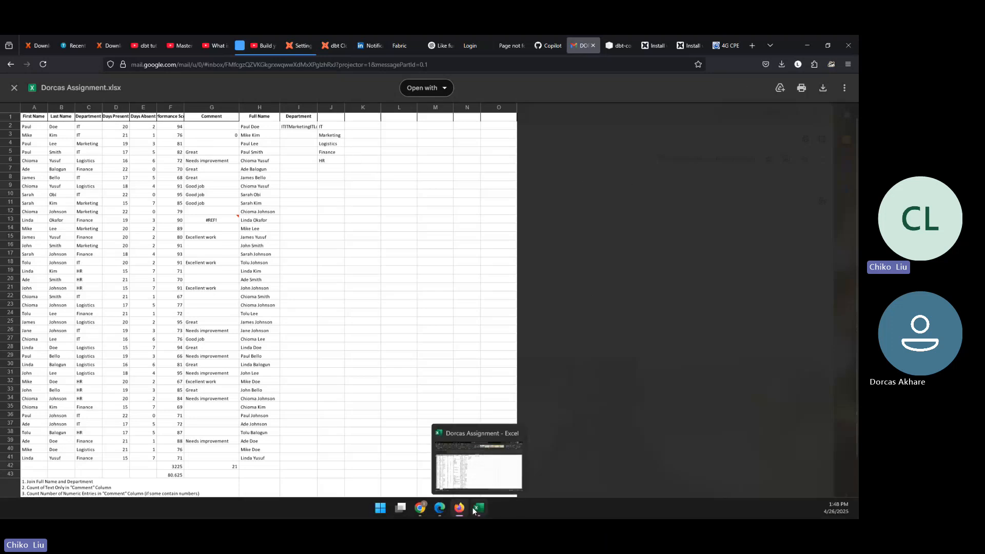
# - Return to Excel and close the assignment workbook without saving the changes
pyautogui.click(476, 510)
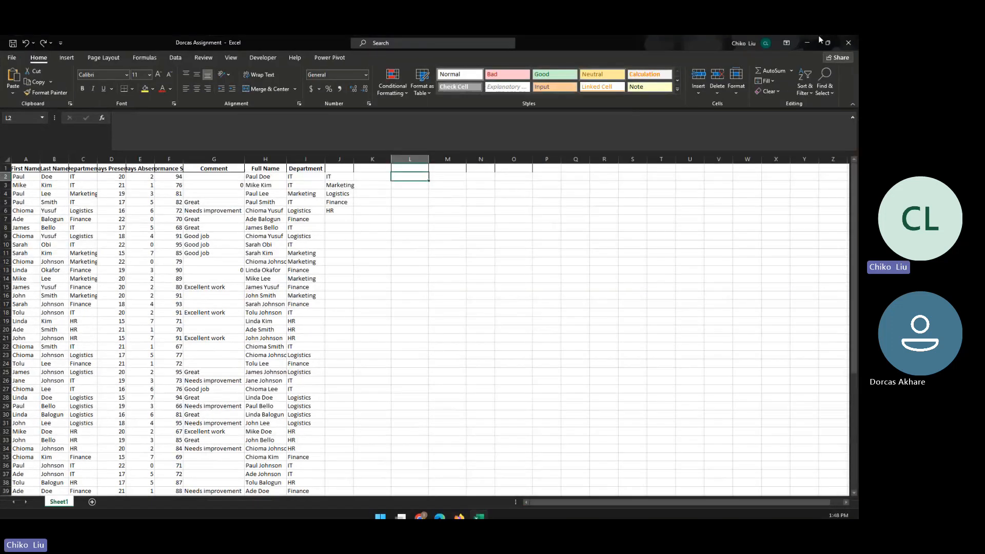
pyautogui.click(848, 43)
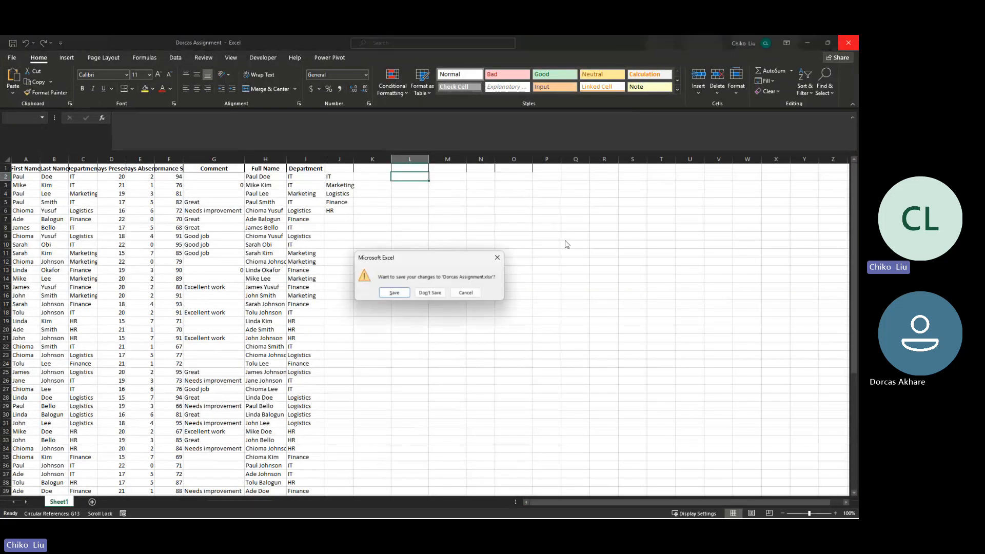
pyautogui.click(430, 293)
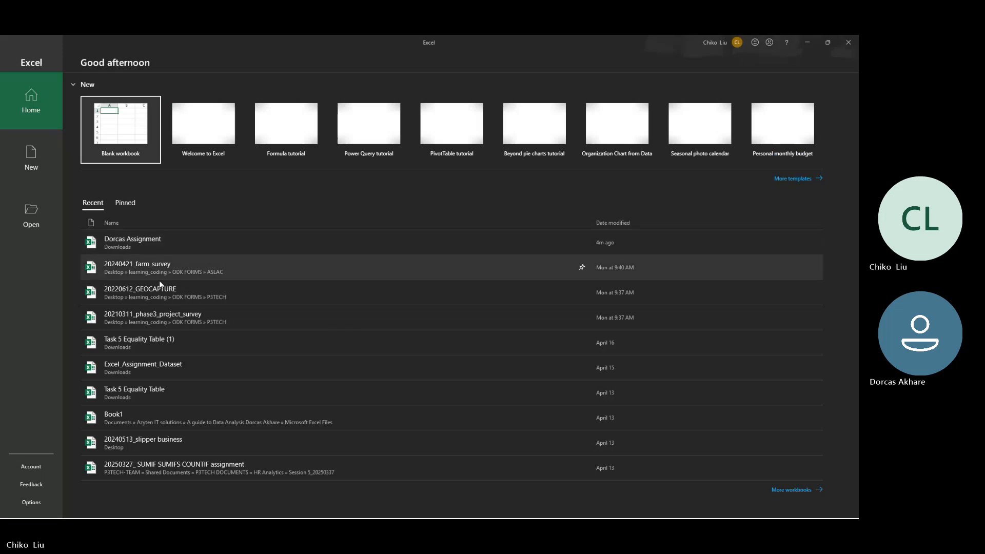
# - Look through the full list of recent workbooks for the file needed
pyautogui.click(790, 490)
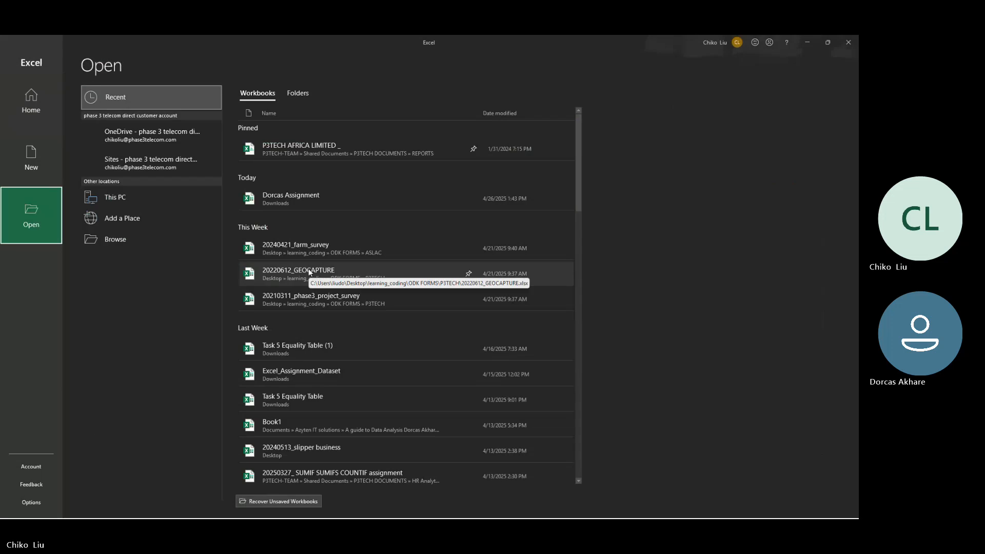
pyautogui.scroll(-2, 309, 269)
pyautogui.scroll(-1, 308, 268)
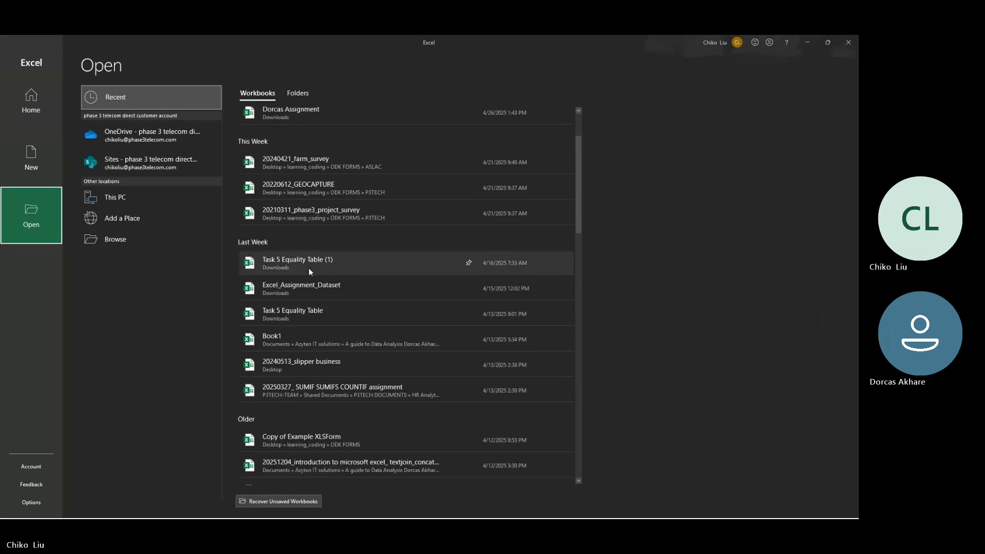
pyautogui.scroll(3, 308, 268)
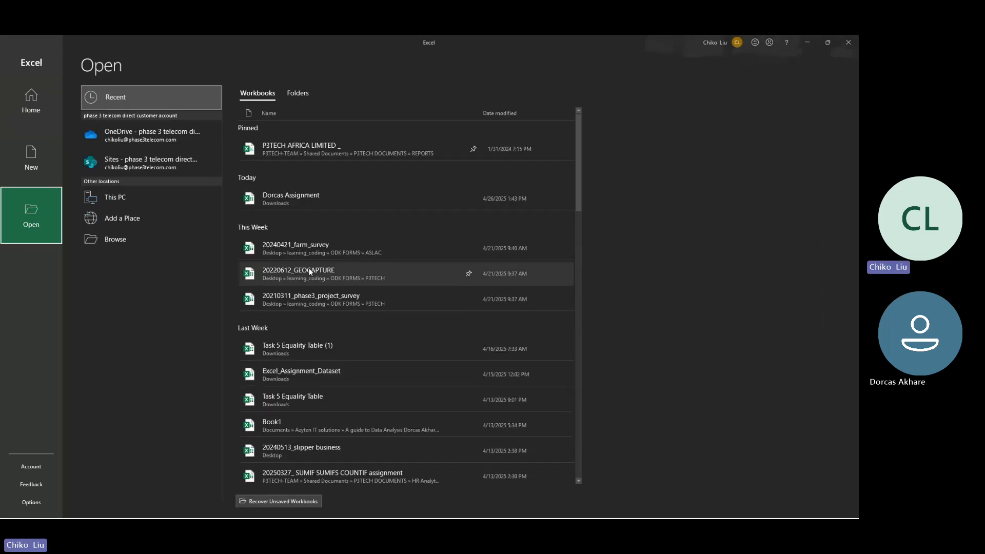
pyautogui.scroll(-1, 309, 268)
pyautogui.scroll(1, 309, 267)
# - Browse Documents to the student's Microsoft Excel Files folder under Azyten IT solutions and widen the Name column to read the full file names
pyautogui.click(91, 243)
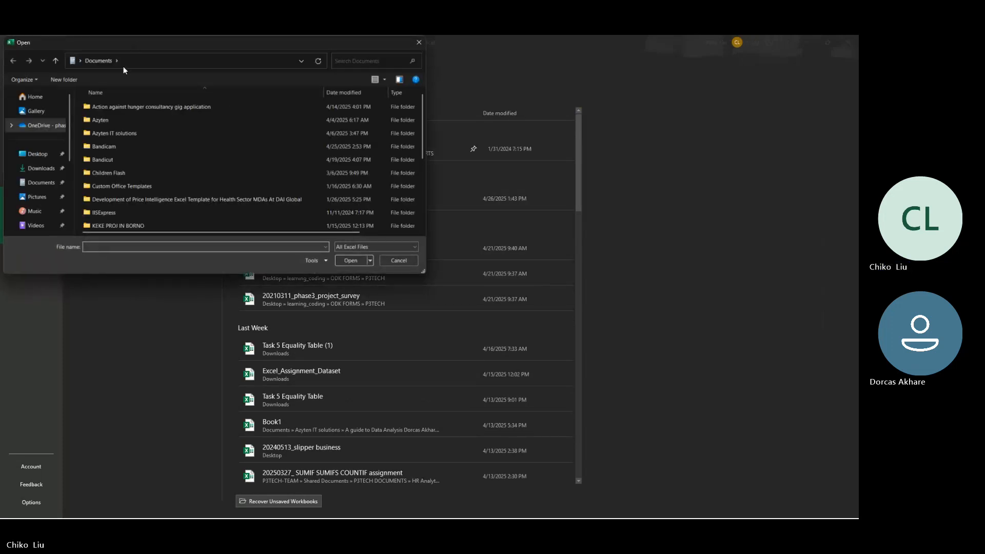
pyautogui.doubleClick(119, 134)
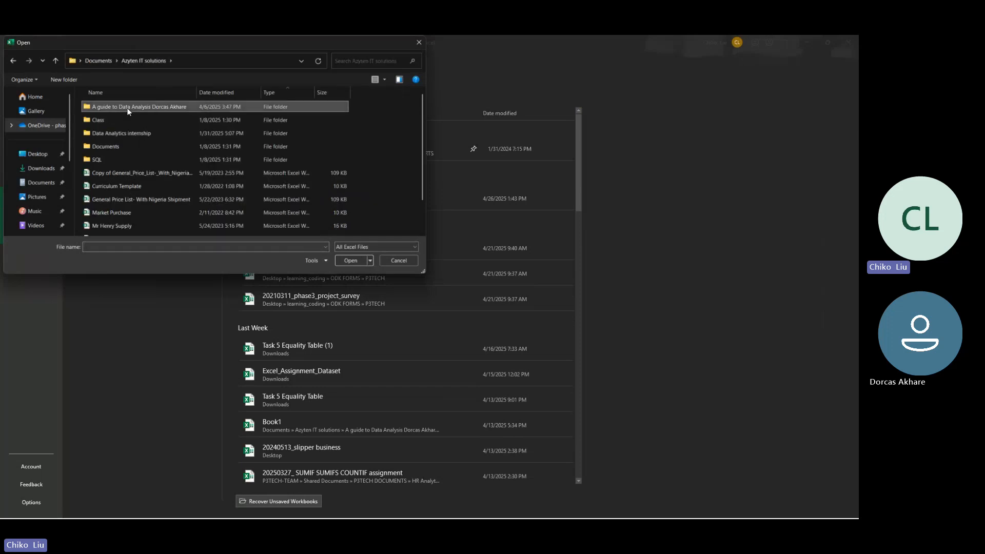
pyautogui.doubleClick(129, 110)
pyautogui.doubleClick(128, 109)
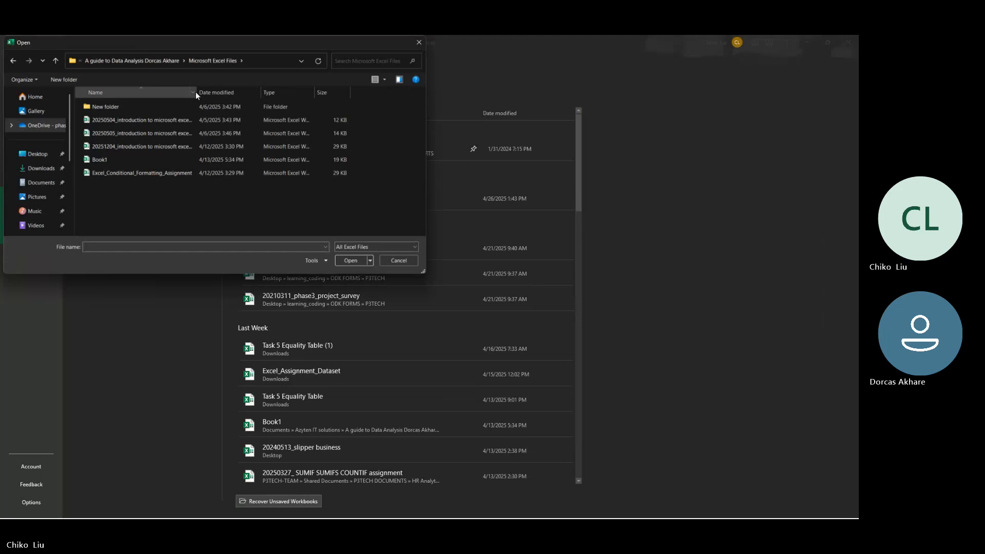
pyautogui.moveTo(195, 91); pyautogui.dragTo(333, 123)
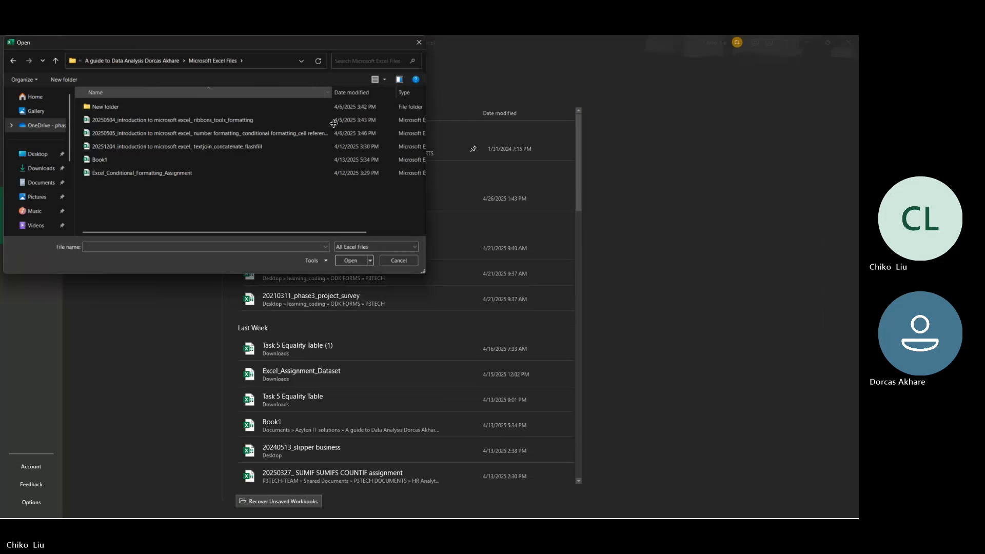
# - Switch to the Teams meeting, dismiss its recording and transcription notice, and minimise the meeting window
pyautogui.hotkey('alt', 'Tab')
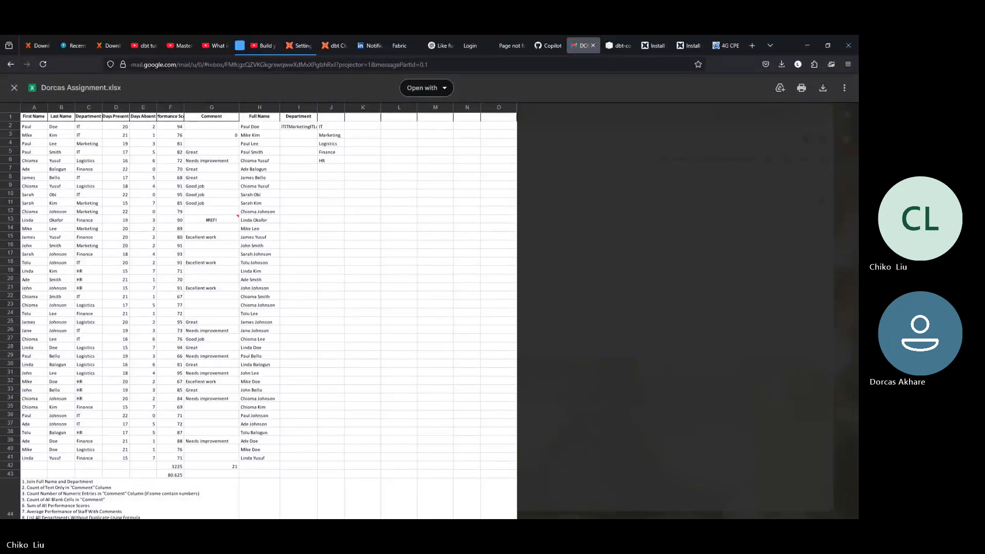
pyautogui.hotkey('alt', 'Tab')
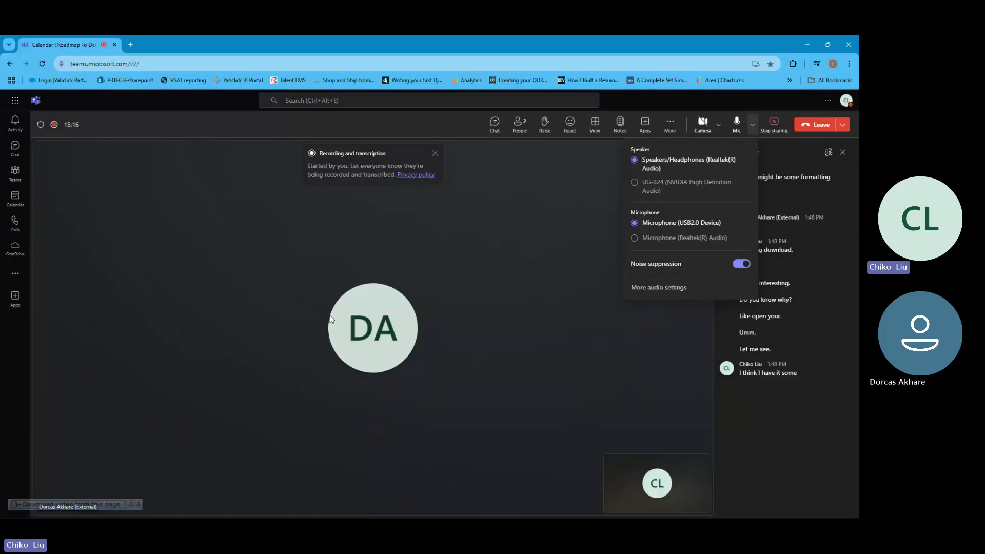
pyautogui.click(434, 154)
pyautogui.click(433, 154)
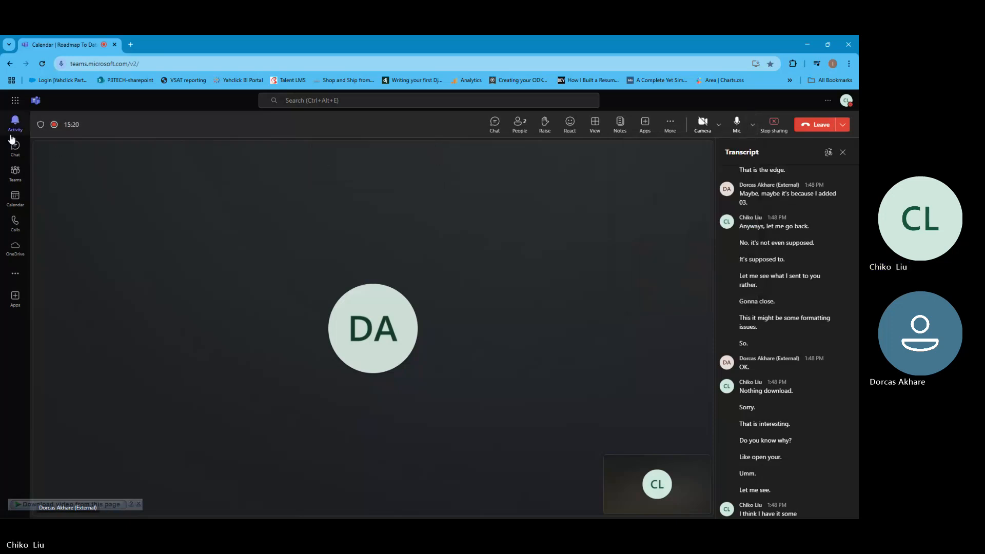
pyautogui.click(808, 44)
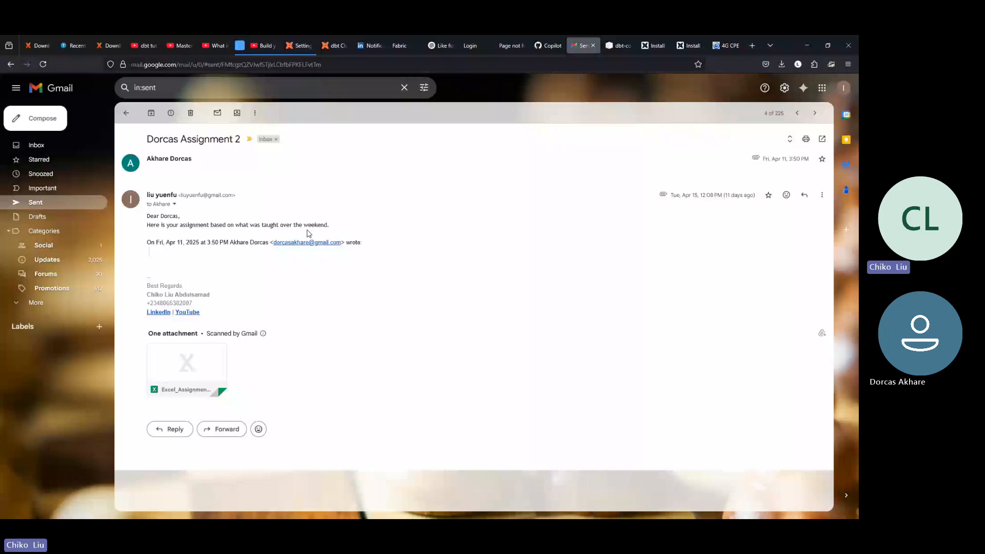
# - Preview the Excel_Assignment_Dataset attachment from the sent Gmail message, and switch to the Excel_Assignment_Dataset workbook in Excel
pyautogui.click(175, 392)
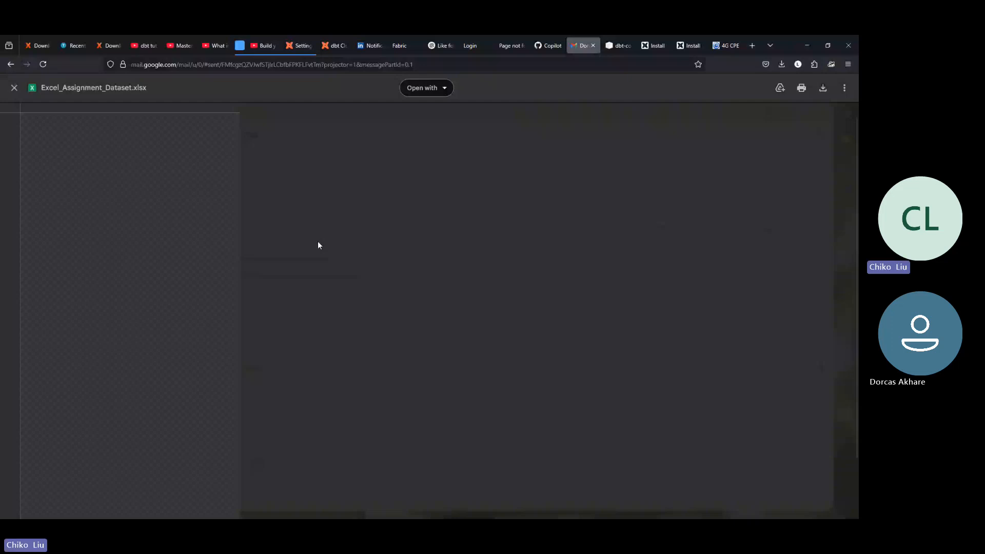
pyautogui.hotkey('alt', 'Tab')
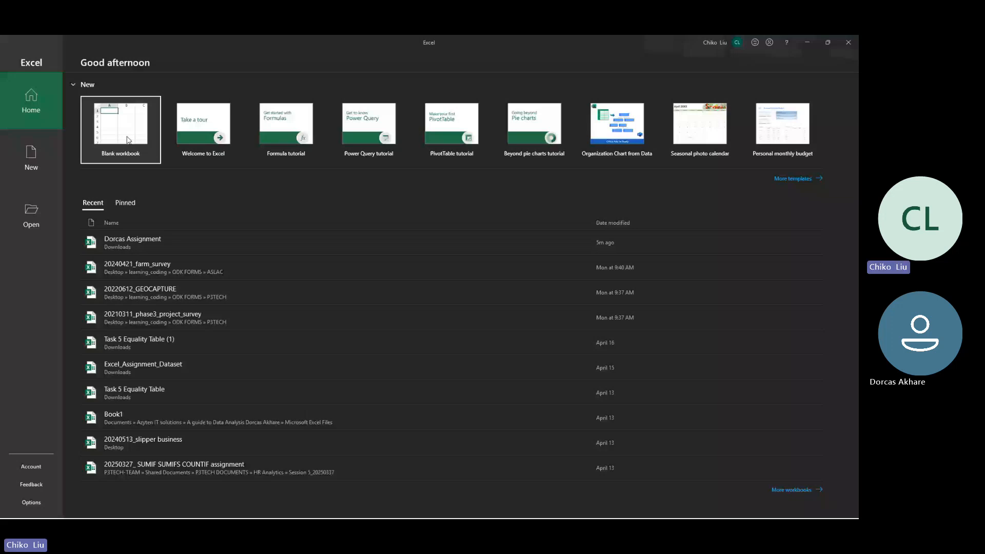
pyautogui.hotkey('alt', 'Tab')
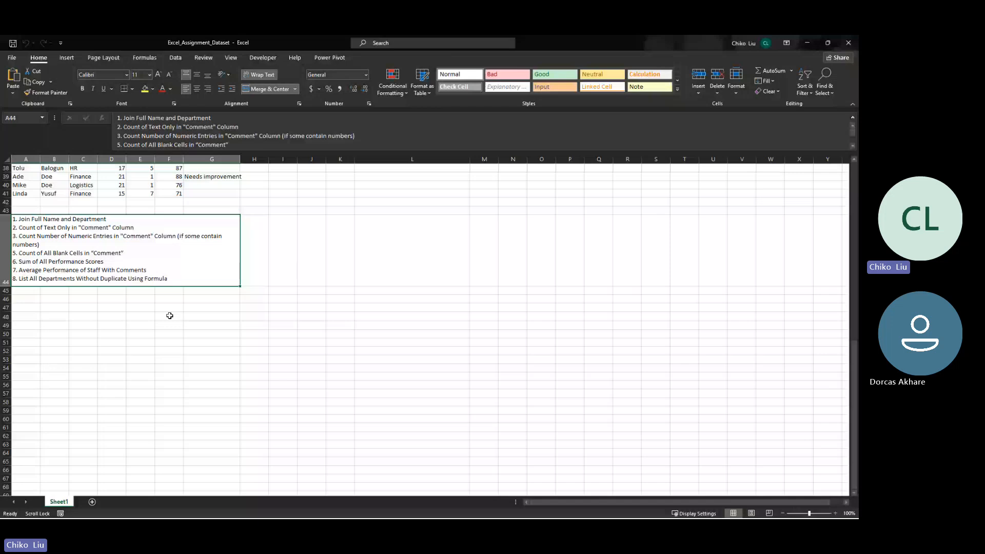
# - Autofit the width of all columns in Sheet1 so the headers in row 1 fit
pyautogui.scroll(12, 170, 315)
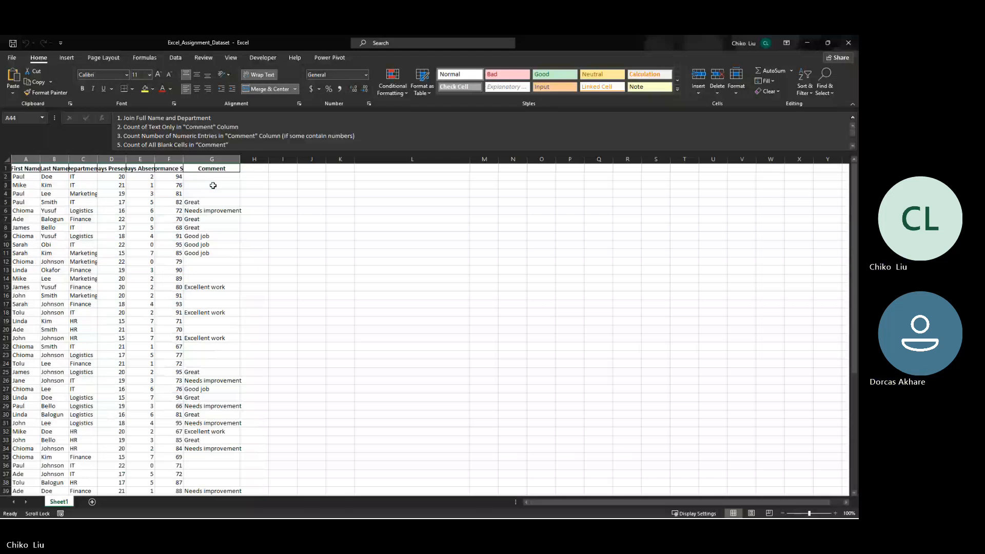
pyautogui.click(6, 159)
pyautogui.doubleClick(40, 160)
pyautogui.click(26, 176)
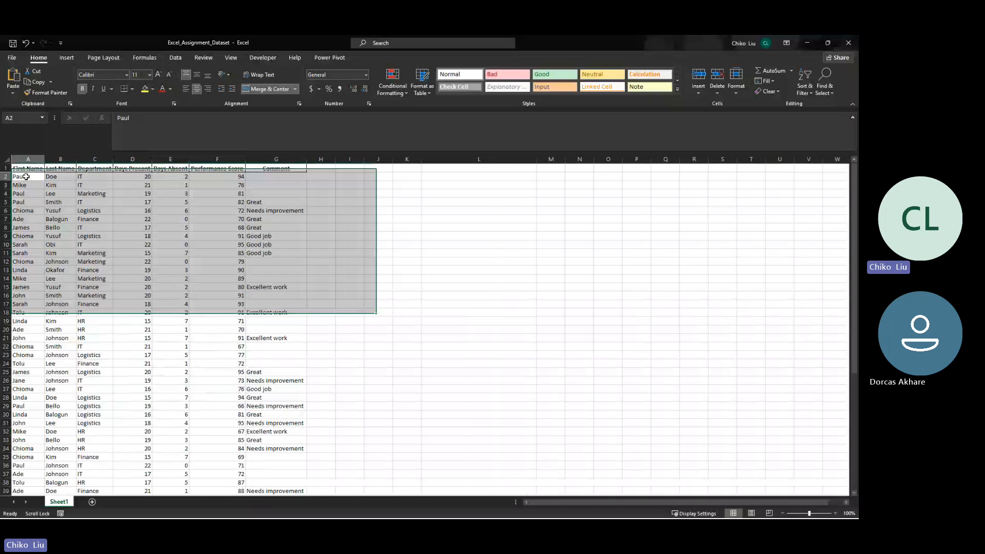
# - Insert a blank column D between Department and Days Present and widen it
pyautogui.click(125, 159)
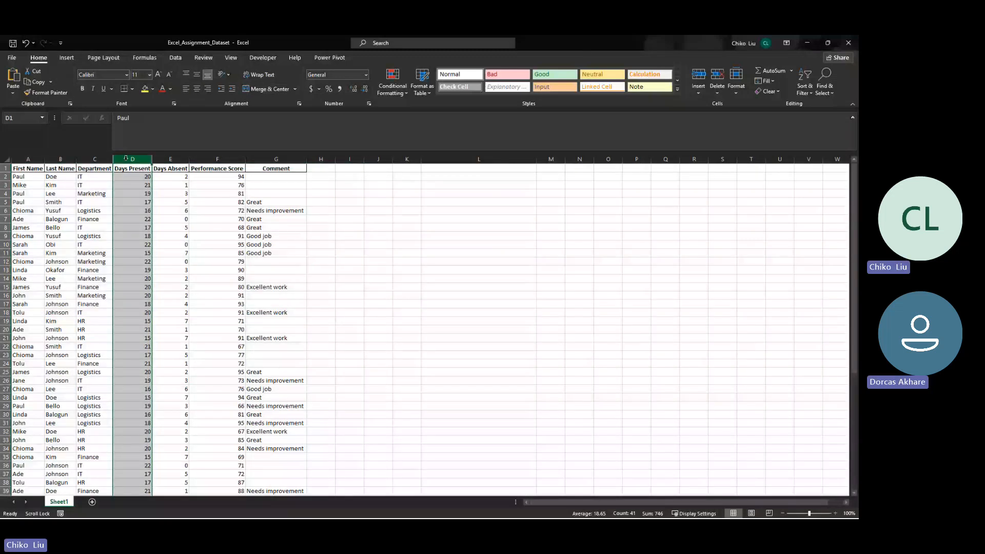
pyautogui.moveTo(152, 159); pyautogui.dragTo(257, 159)
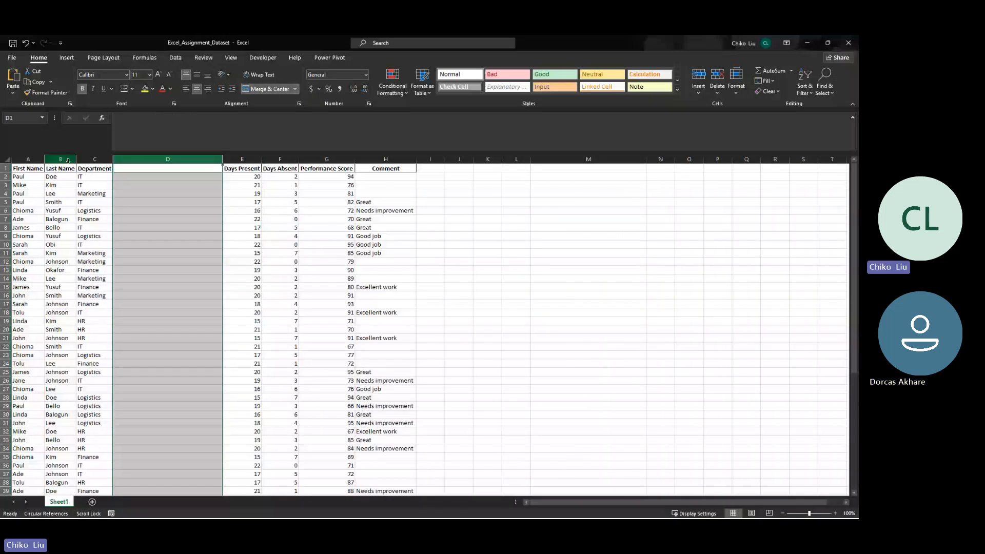
pyautogui.click(65, 159)
pyautogui.click(36, 159)
pyautogui.click(94, 159)
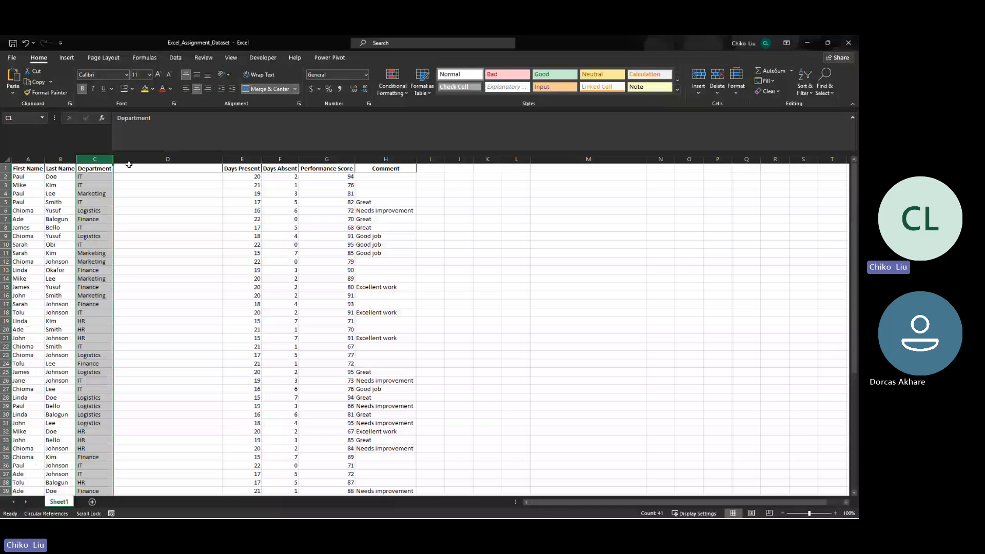
# - Enter the header "Full Name department" in D1
pyautogui.click(129, 165)
pyautogui.write('Ful')
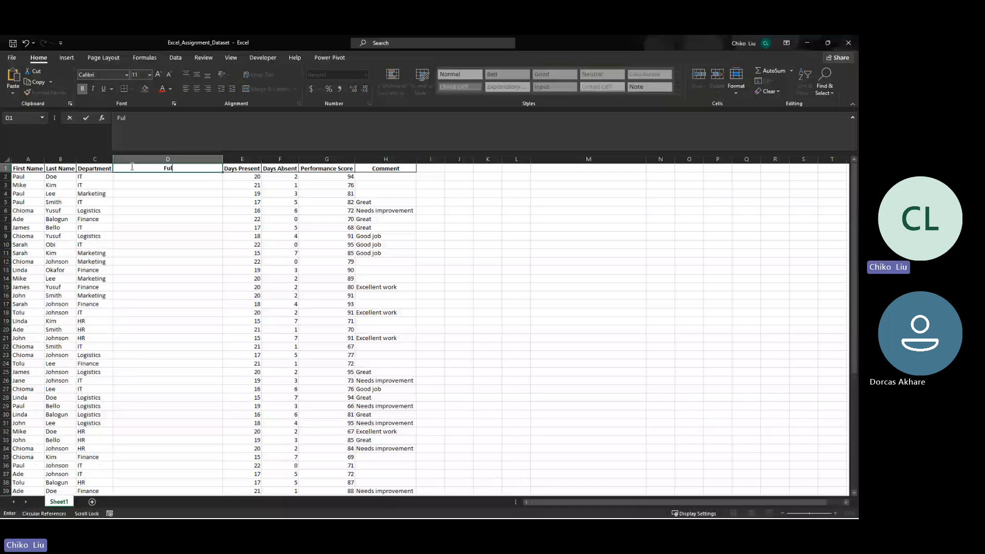
pyautogui.write('l Nma')
pyautogui.press('BackSpace')
pyautogui.press('BackSpace')
pyautogui.press('BackSpace')
pyautogui.press('BackSpace')
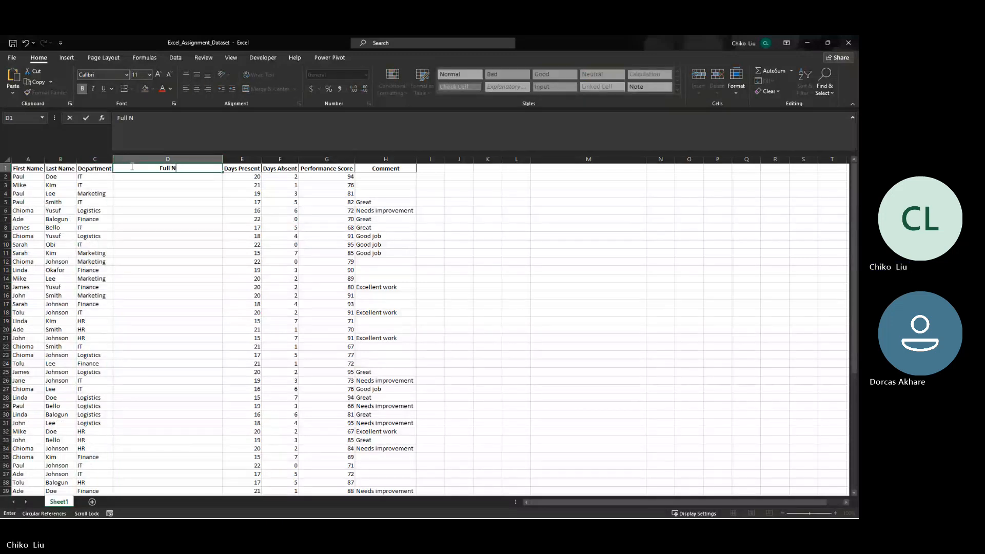
pyautogui.write('Name')
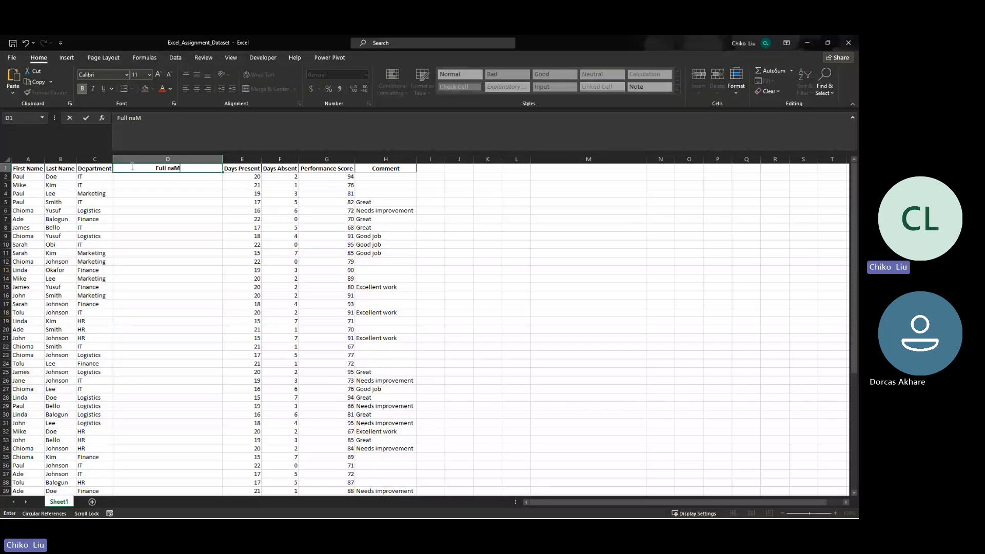
pyautogui.press('BackSpace')
pyautogui.press('BackSpace')
pyautogui.press('BackSpace')
pyautogui.press('BackSpace')
pyautogui.press('BackSpace')
pyautogui.write('Name')
pyautogui.press('BackSpace')
pyautogui.press('BackSpace')
pyautogui.press('BackSpace')
pyautogui.press('BackSpace')
pyautogui.press('BackSpace')
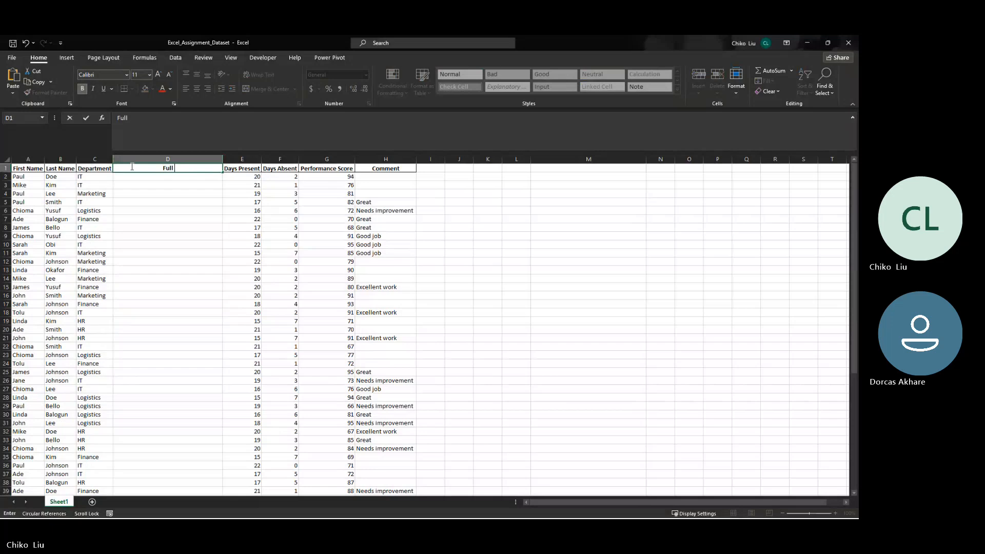
pyautogui.write('Name depart')
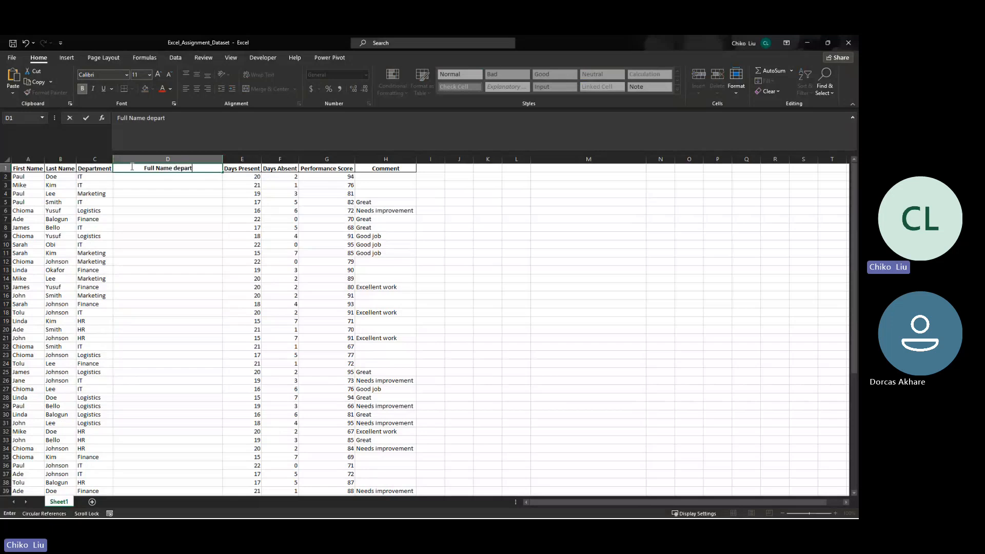
pyautogui.write('ment')
pyautogui.press('Return')
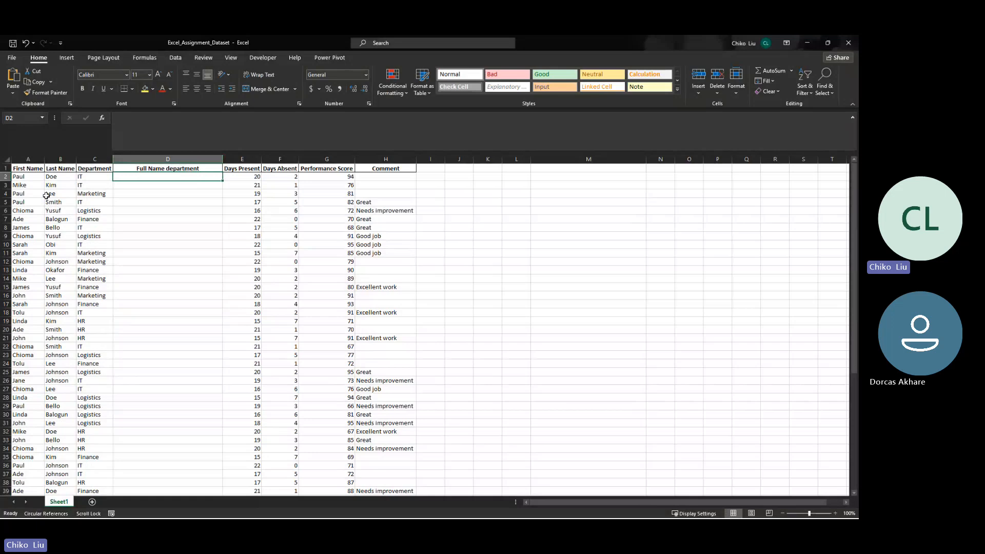
# - Examine the First Name, Last Name and Department cells in row 2 as the source for the Full Name department column
pyautogui.moveTo(32, 176); pyautogui.dragTo(92, 175)
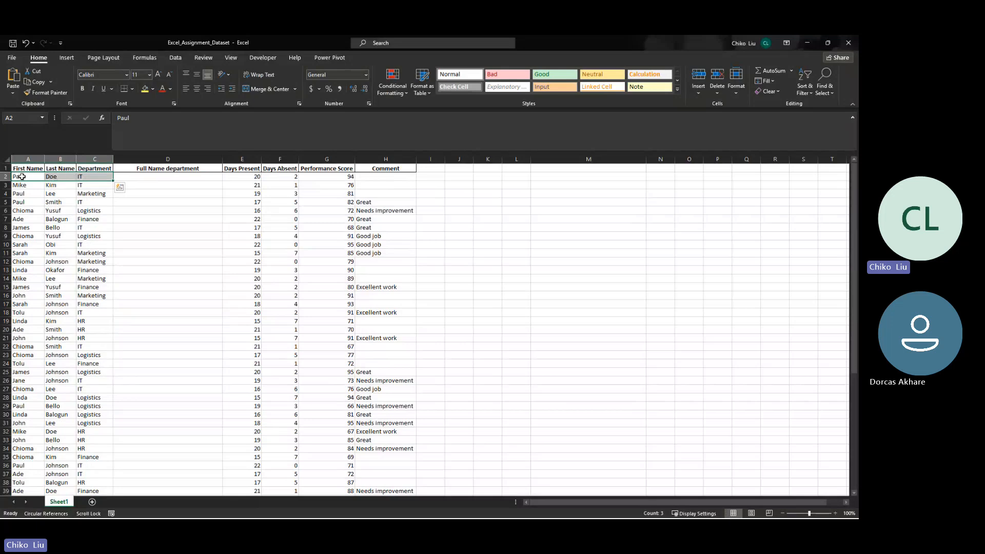
pyautogui.click(4, 177)
pyautogui.click(4, 185)
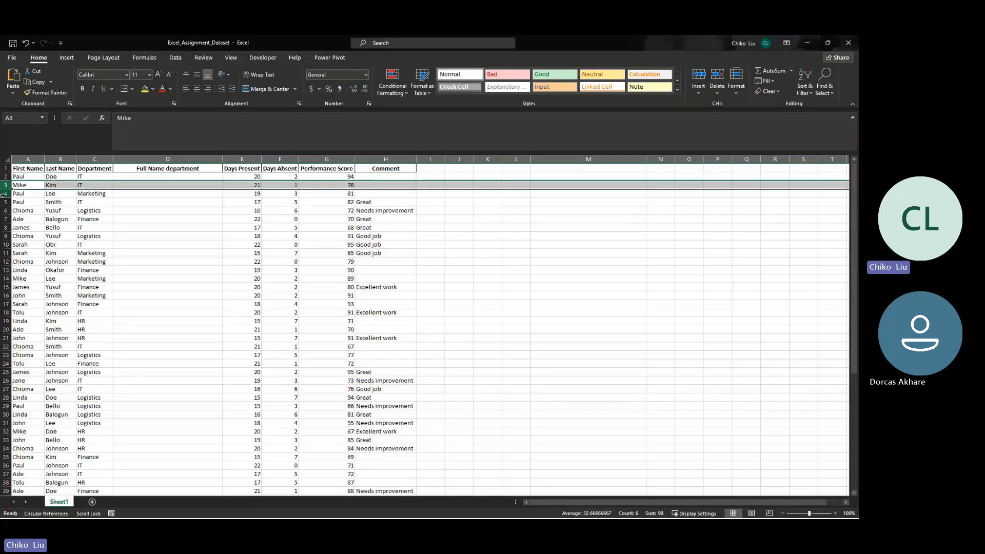
pyautogui.click(125, 177)
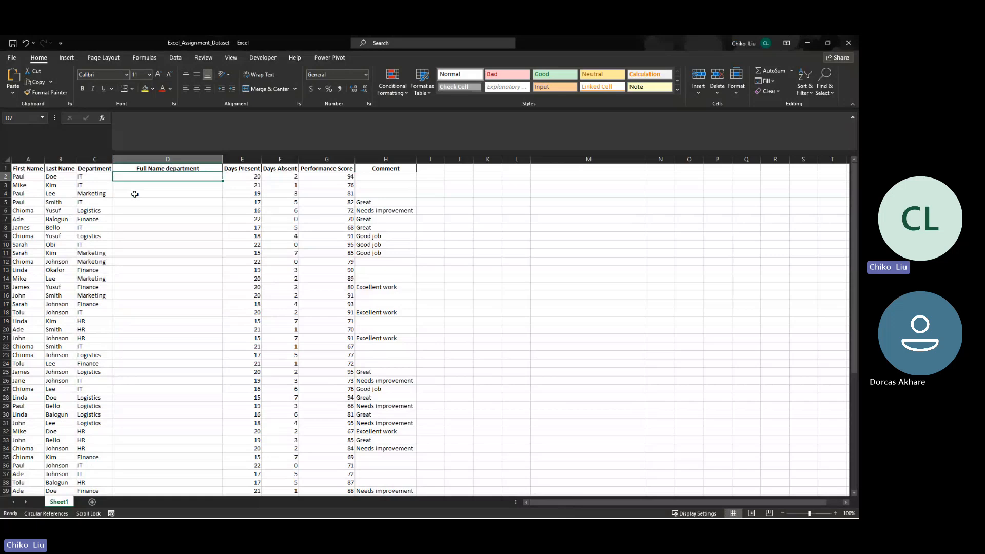
pyautogui.moveTo(36, 176); pyautogui.dragTo(73, 174)
pyautogui.click(132, 177)
pyautogui.click(104, 177)
pyautogui.hscroll(1, 120, 175)
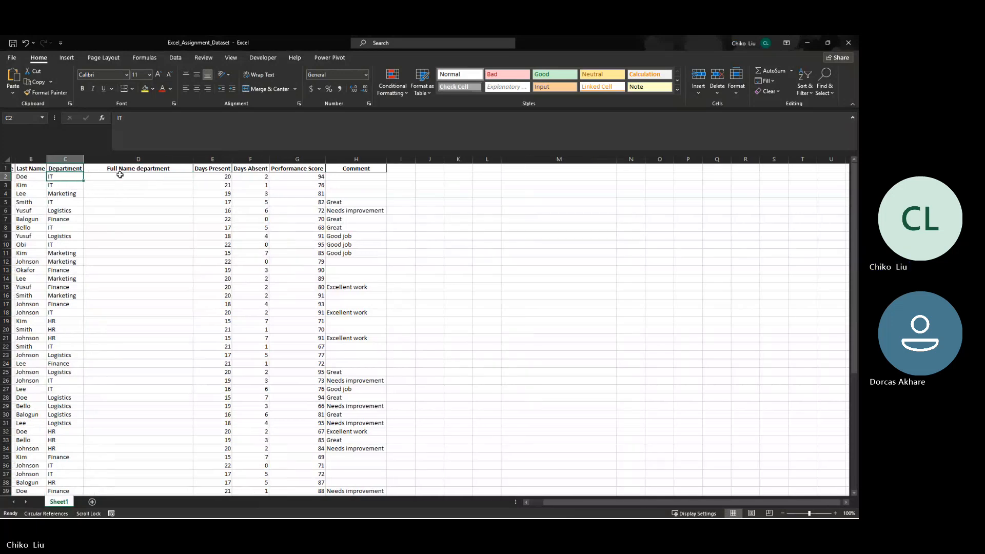
pyautogui.hscroll(1, 120, 175)
pyautogui.hscroll(-2, 123, 175)
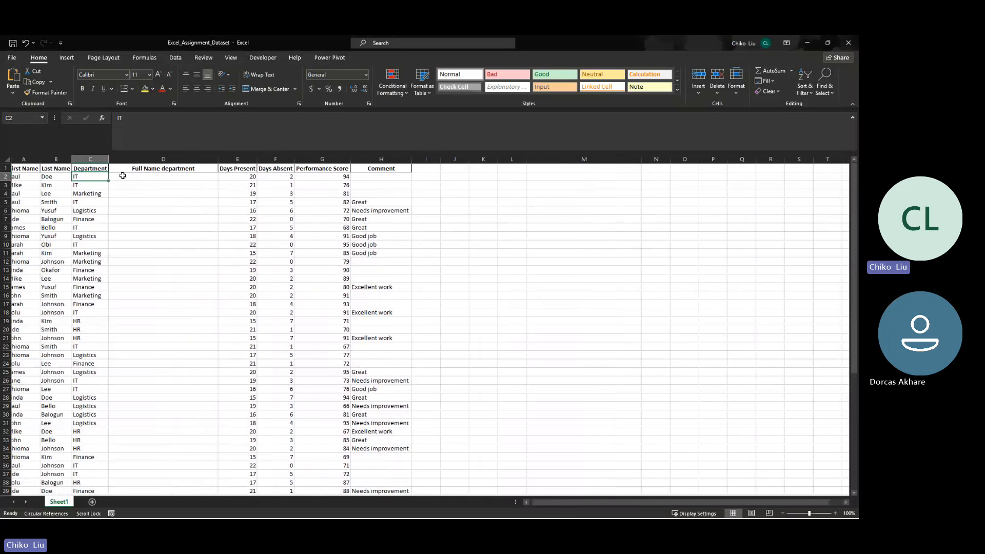
pyautogui.click(123, 175)
pyautogui.hscroll(5, 123, 175)
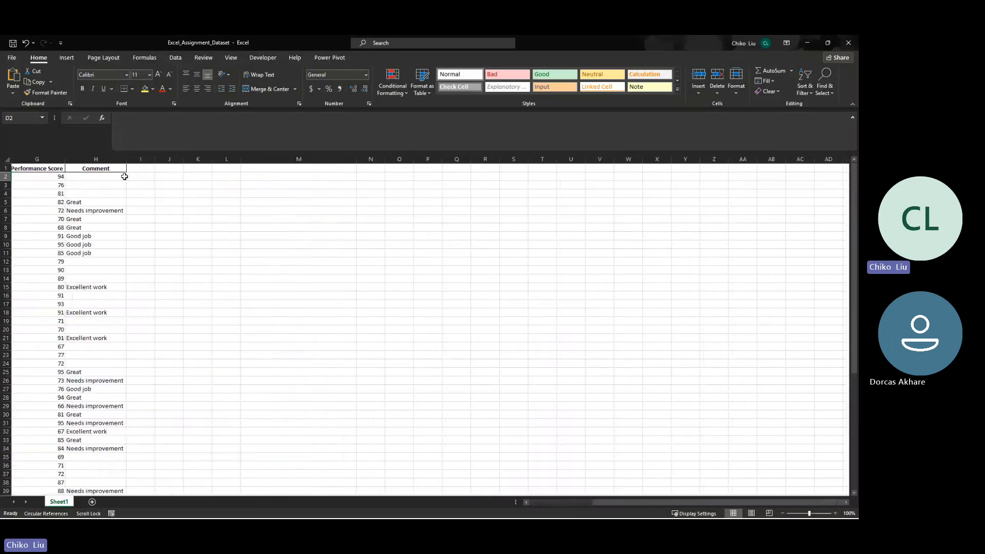
pyautogui.hscroll(-3, 124, 177)
pyautogui.hscroll(-2, 124, 176)
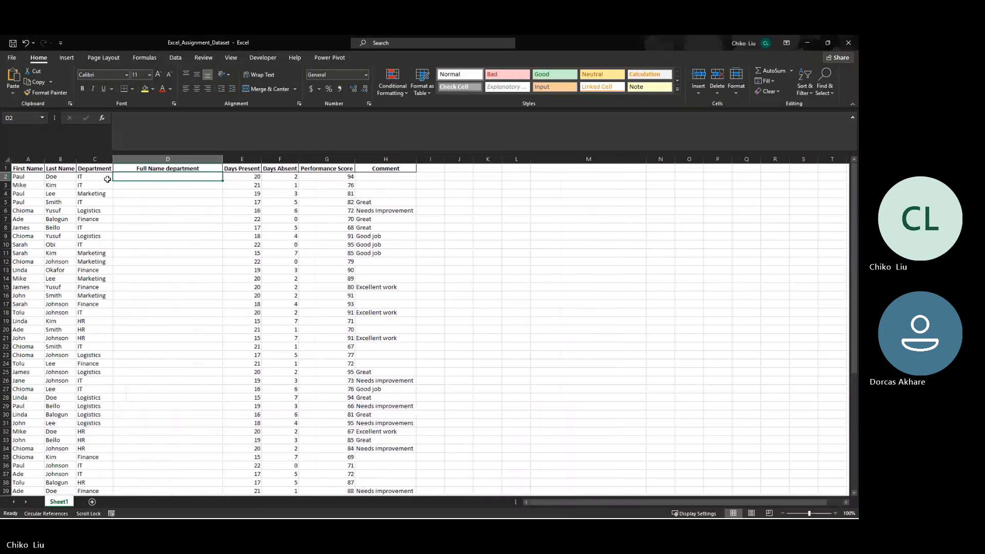
pyautogui.click(108, 179)
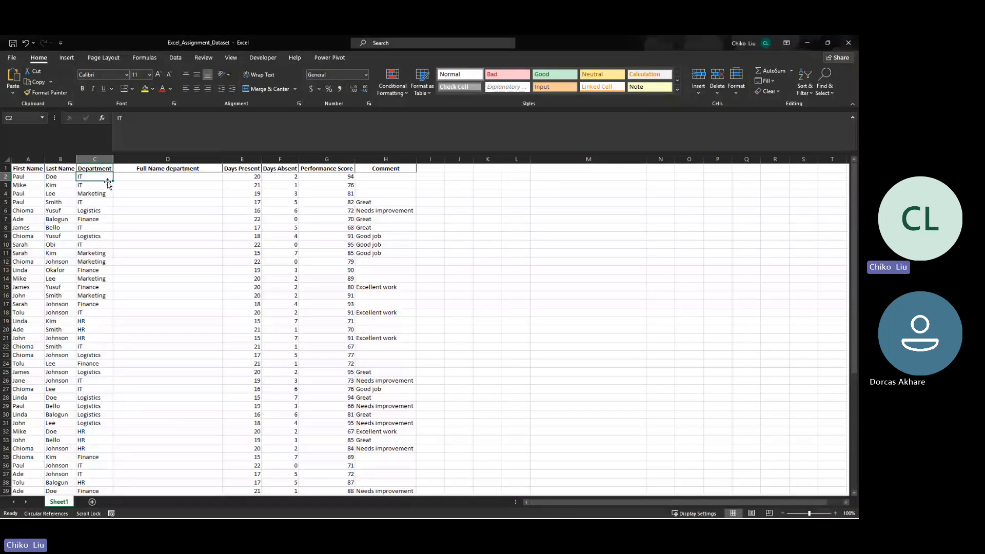
pyautogui.press('Right')
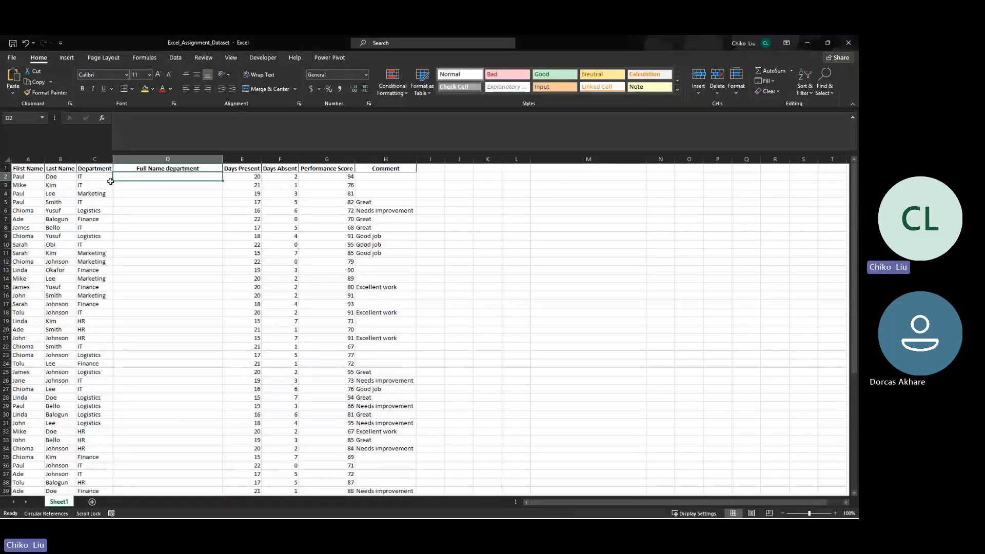
pyautogui.click(5, 177)
# - Enter =CONCATENATE(A2," ",B2," ",C2) in D2 to join first name, last name and department with spaces
pyautogui.click(127, 177)
pyautogui.write('=')
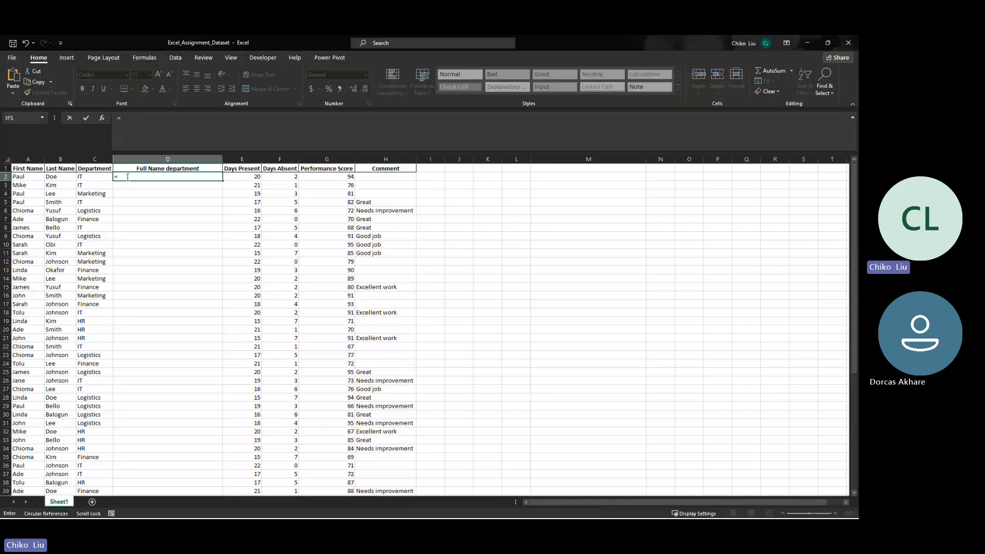
pyautogui.write('conta')
pyautogui.press('BackSpace')
pyautogui.write('ca')
pyautogui.press('Down')
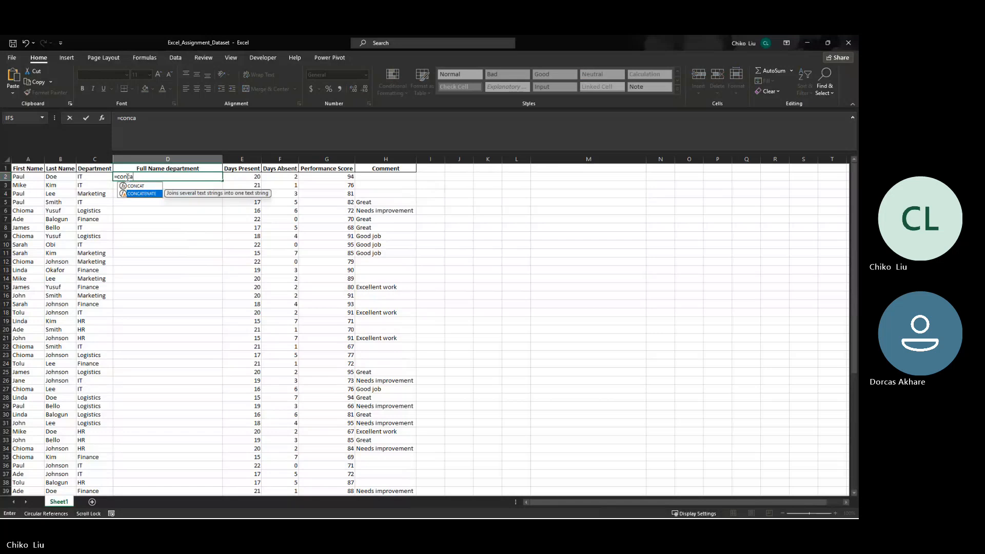
pyautogui.press('Tab')
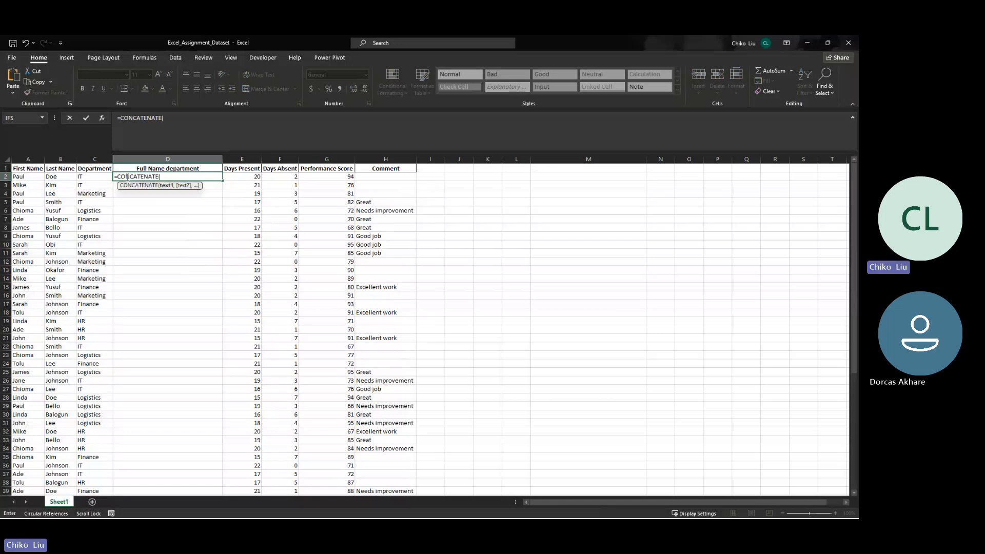
pyautogui.click(32, 179)
pyautogui.write(',')
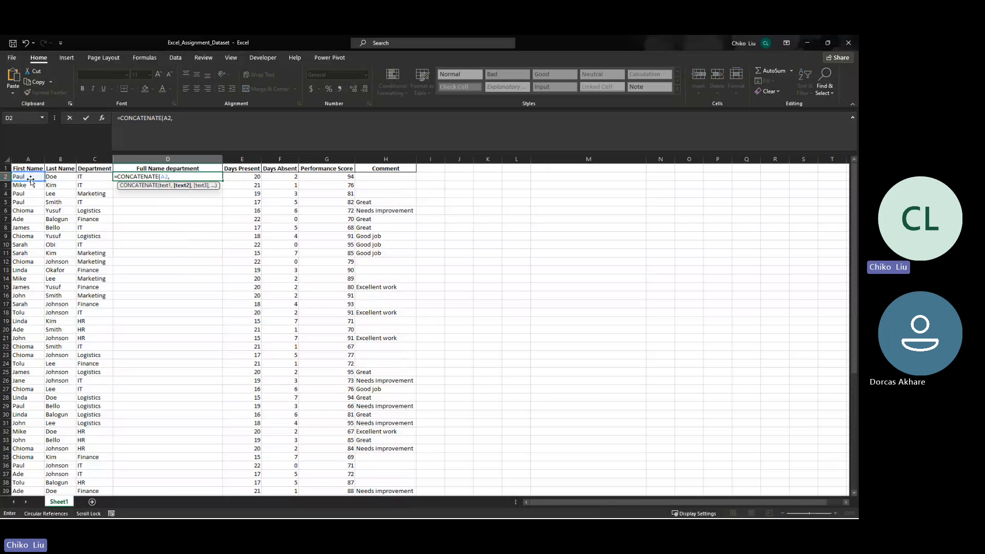
pyautogui.write('" ",')
pyautogui.click(56, 176)
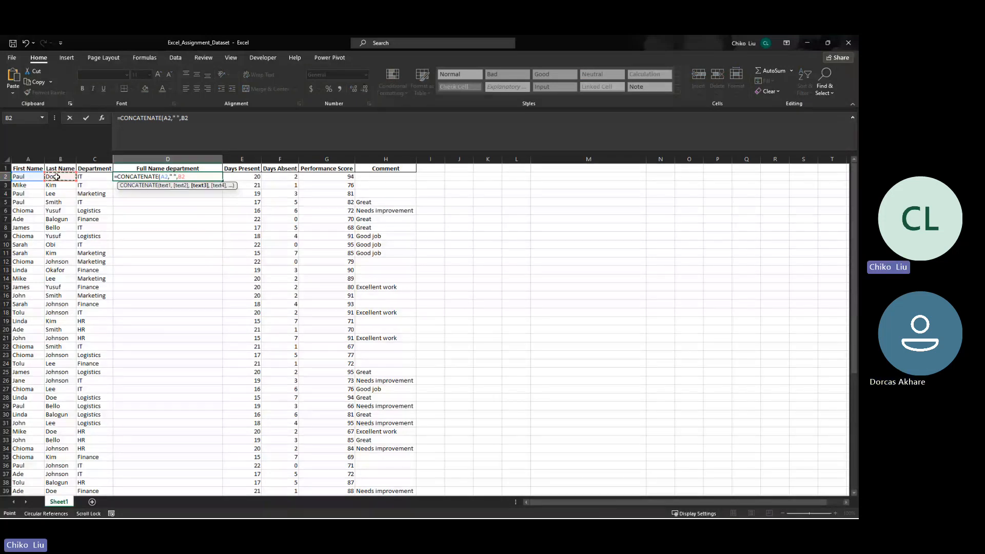
pyautogui.write('," ",')
pyautogui.click(87, 177)
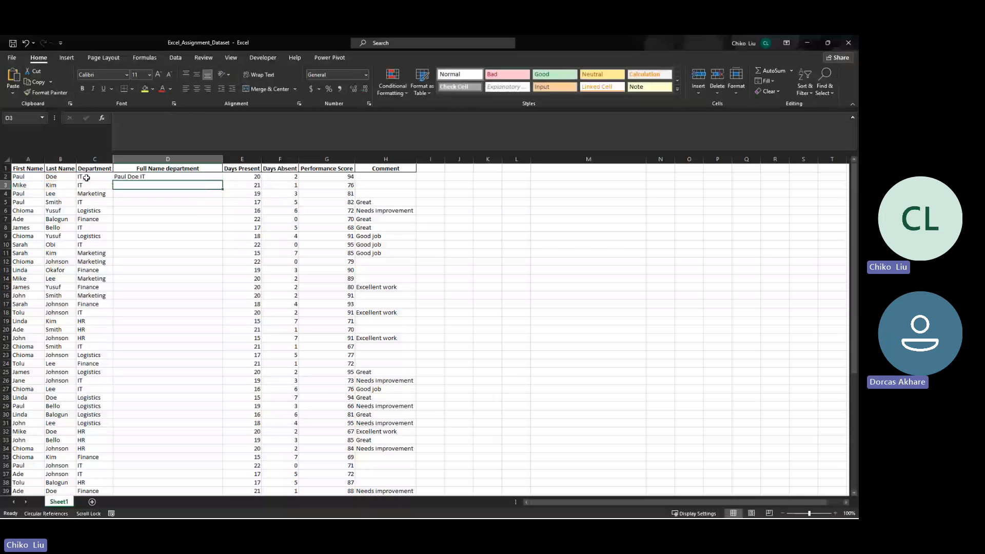
pyautogui.press('Return')
# - Try to Flash Fill the Full Name department column from D3
pyautogui.click(169, 176)
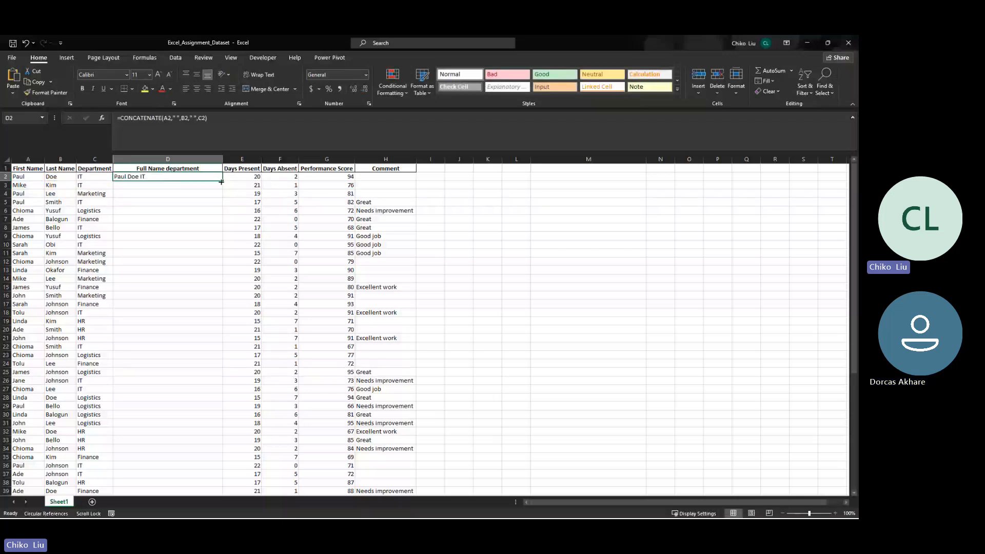
pyautogui.click(203, 183)
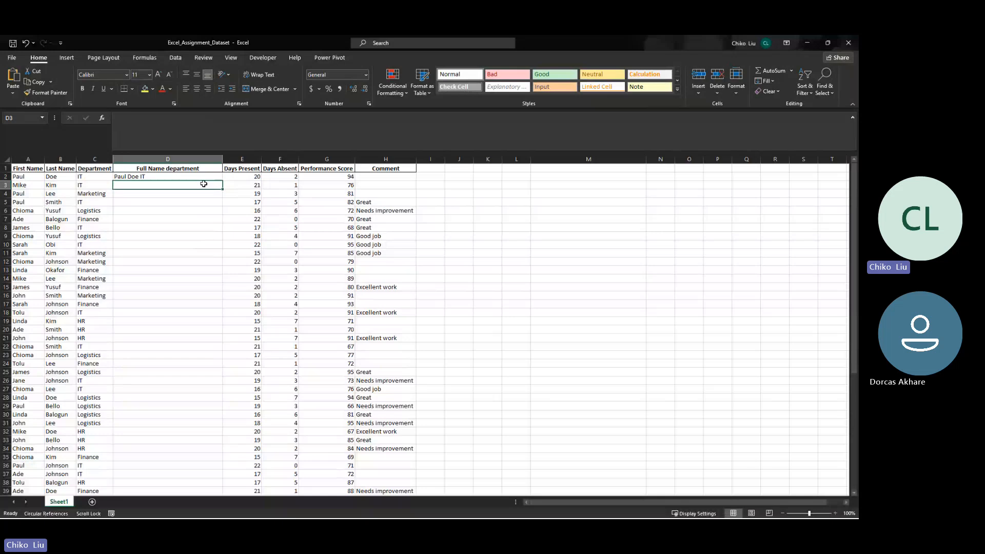
pyautogui.hotkey('ctrl', 'e')
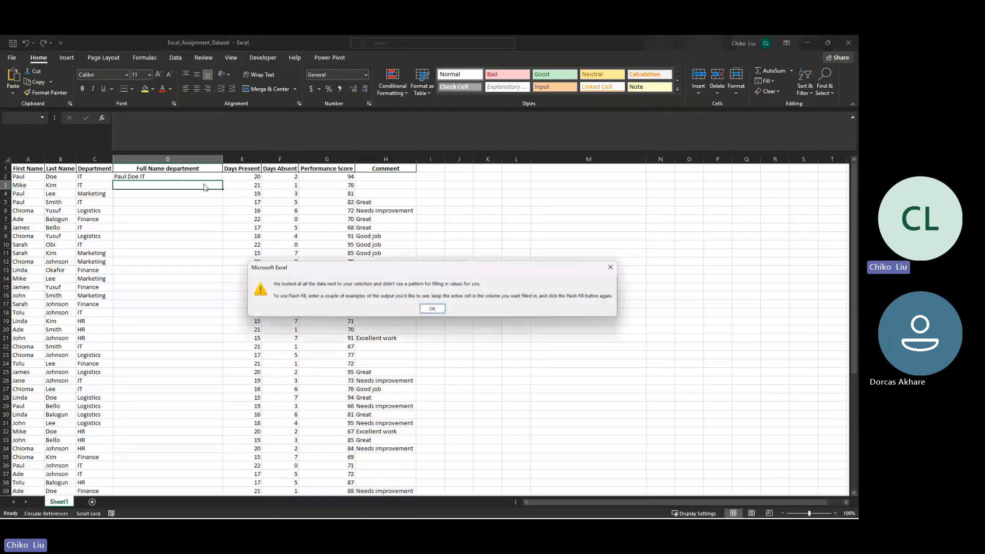
pyautogui.click(430, 309)
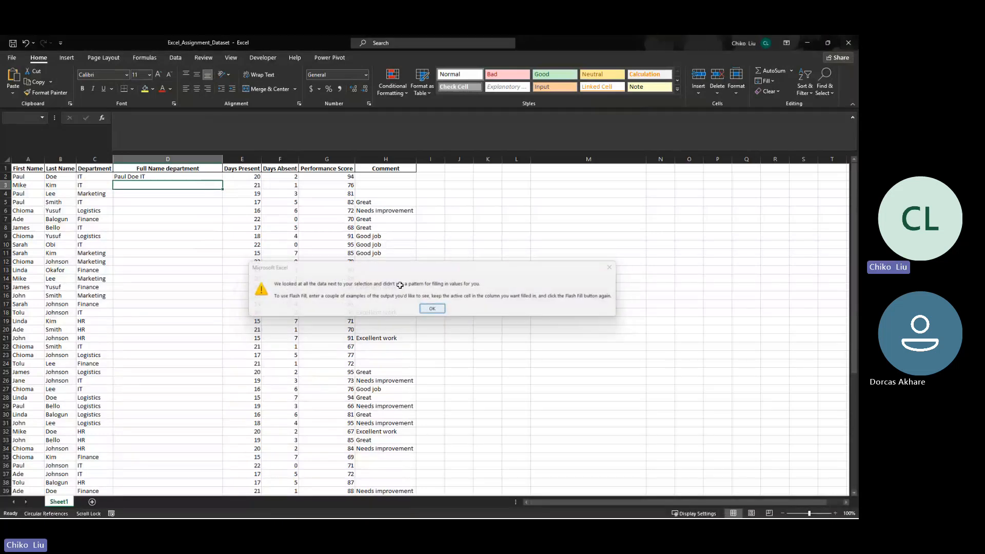
# - Fill the CONCATENATE formula from D2 down to D41
pyautogui.click(208, 178)
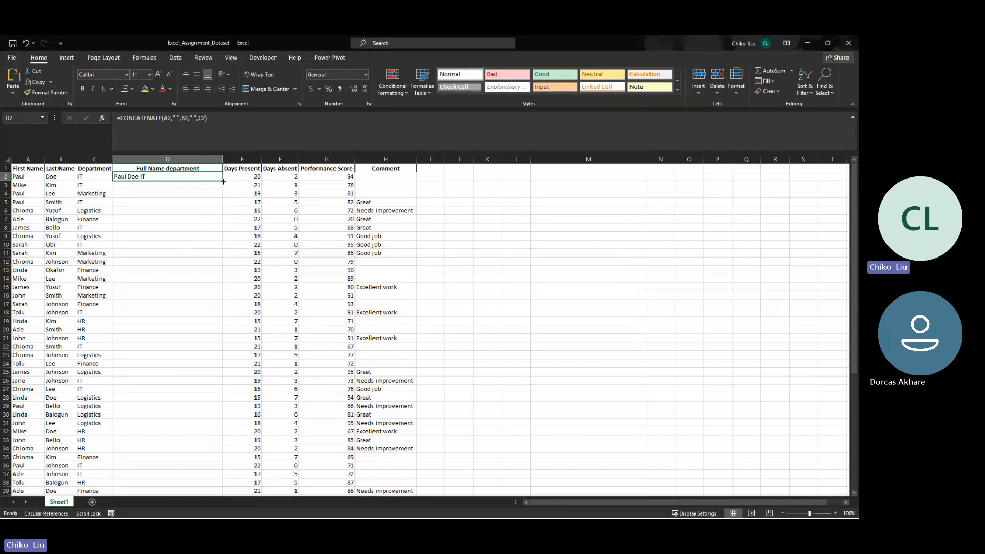
pyautogui.moveTo(222, 180); pyautogui.dragTo(170, 402)
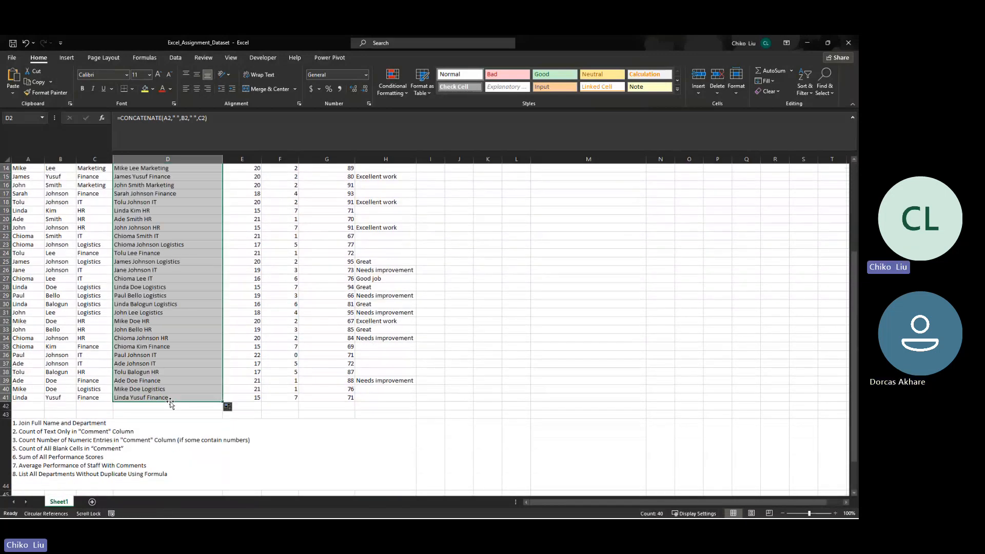
pyautogui.scroll(5, 156, 293)
# - Highlight duplicate values in D2:D41 with Light Red Fill with Dark Red Text
pyautogui.click(127, 180)
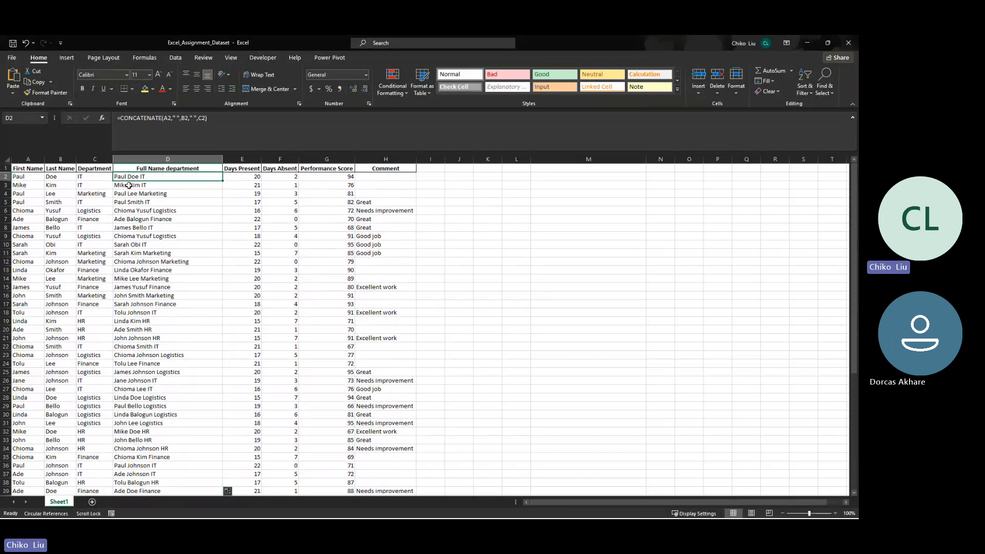
pyautogui.moveTo(136, 177); pyautogui.dragTo(169, 398)
pyautogui.click(404, 88)
pyautogui.moveTo(426, 111)
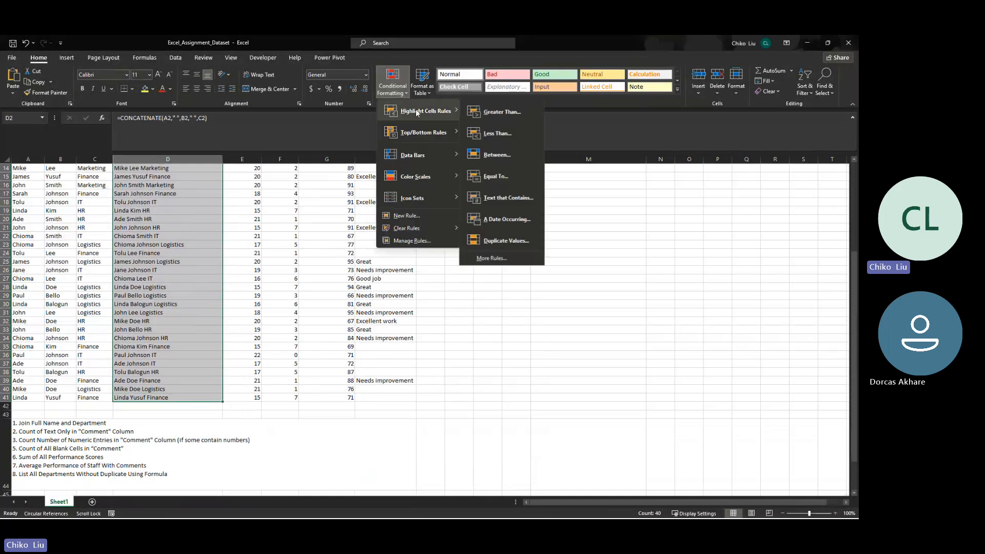
pyautogui.click(497, 241)
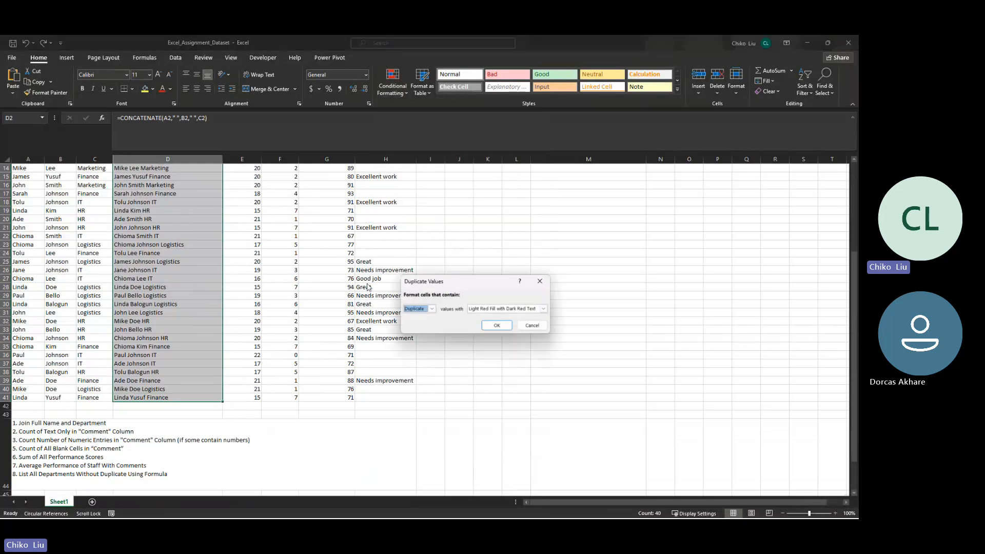
pyautogui.click(486, 326)
pyautogui.scroll(5, 462, 308)
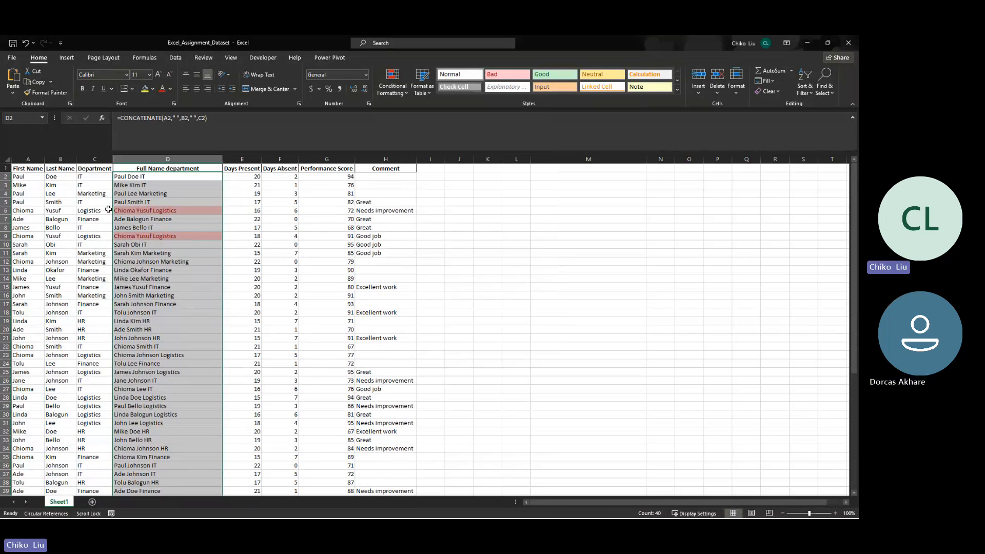
# - Copy the duplicate highlighting from the Full Name department column to the Department, Last Name and First Name columns with Format Painter
pyautogui.click(58, 94)
pyautogui.moveTo(88, 177); pyautogui.dragTo(157, 312)
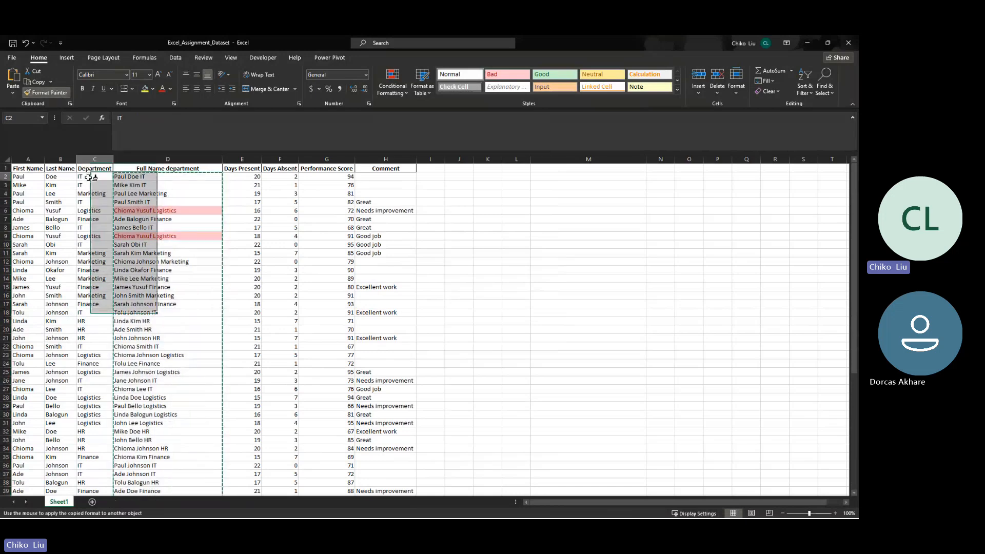
pyautogui.click(46, 93)
pyautogui.moveTo(60, 176); pyautogui.dragTo(77, 245)
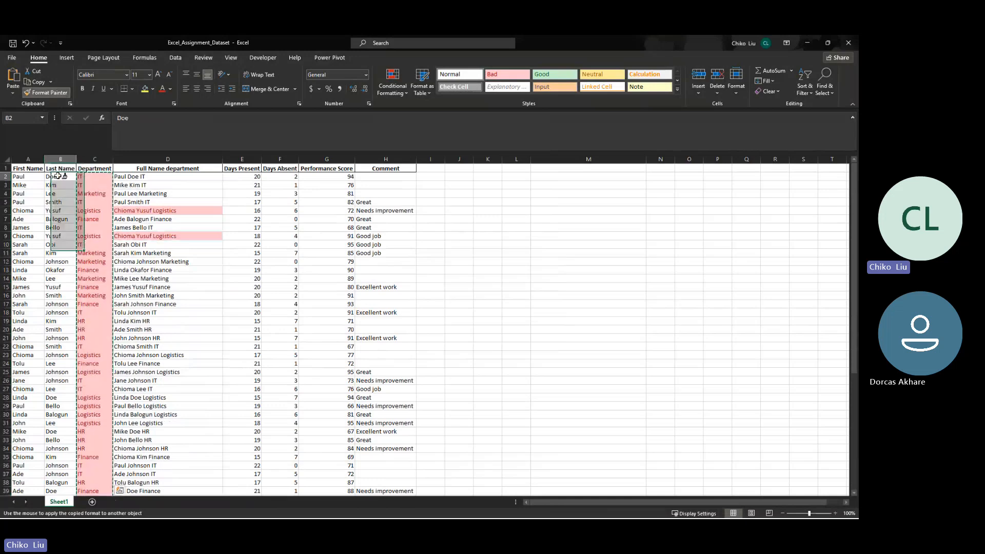
pyautogui.moveTo(60, 176); pyautogui.dragTo(60, 491)
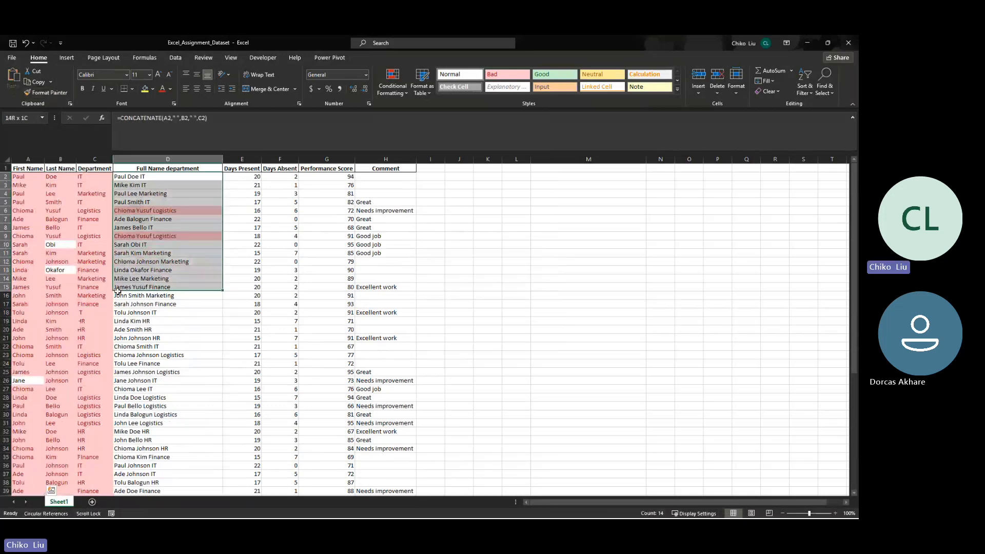
# - Clear the conditional formatting rules from the entire sheet
pyautogui.click(19, 177)
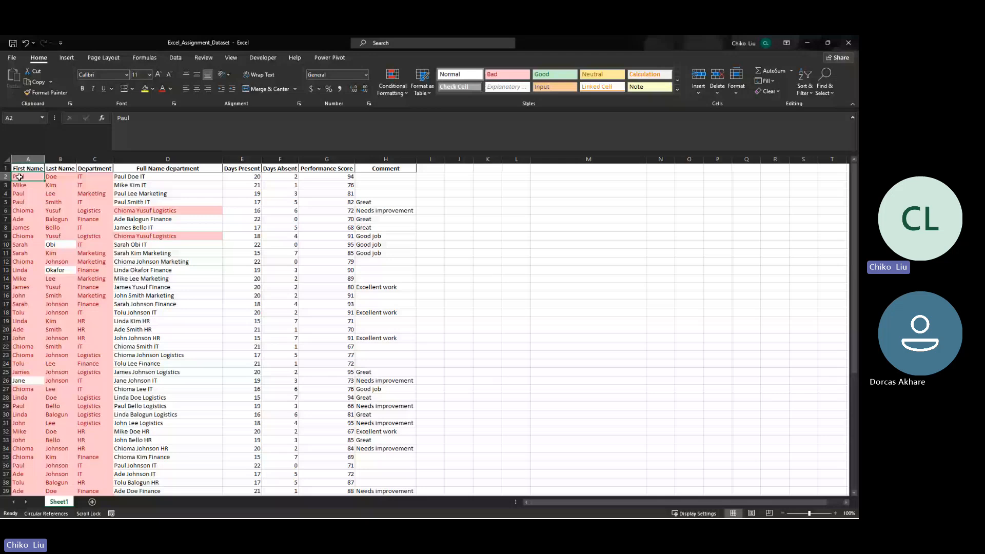
pyautogui.click(392, 84)
pyautogui.moveTo(421, 228)
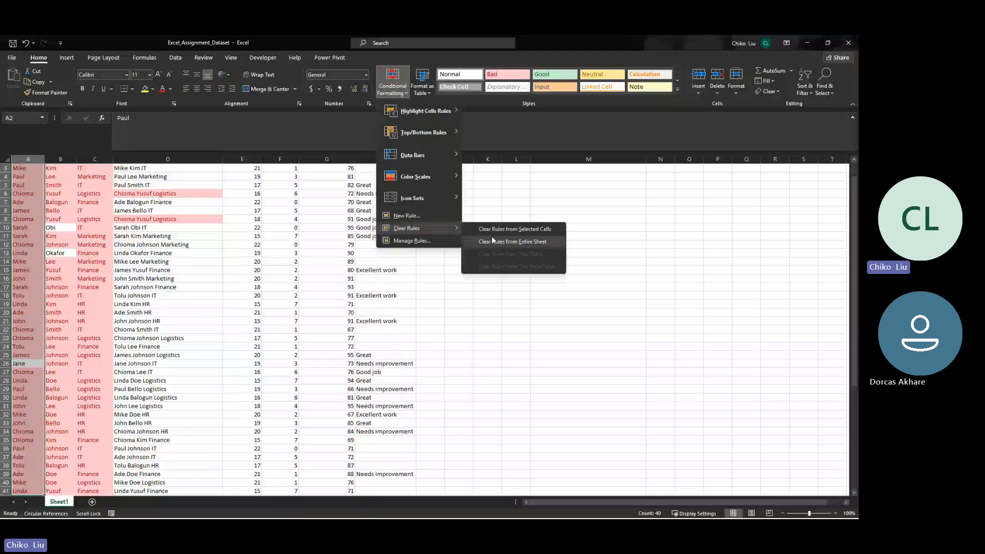
pyautogui.click(491, 240)
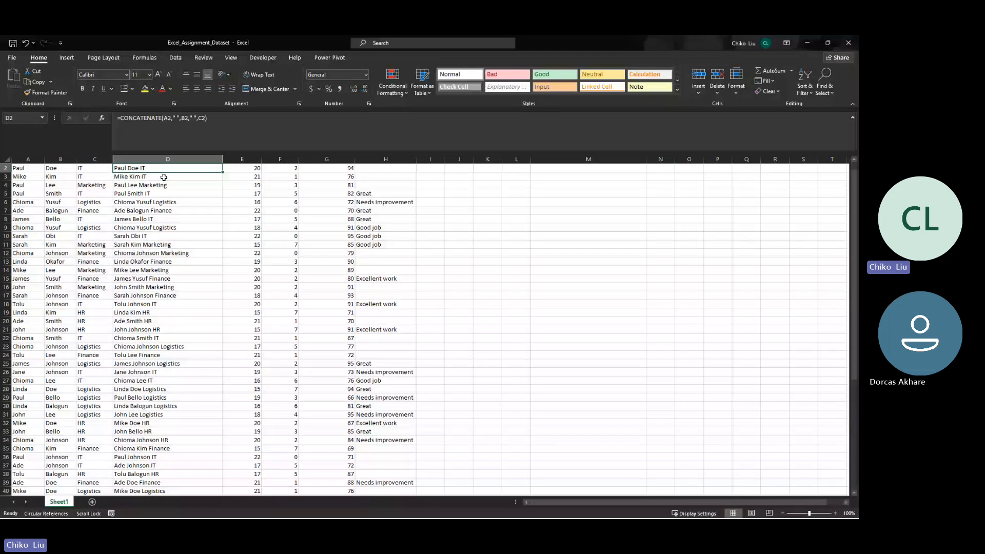
pyautogui.scroll(1, 164, 177)
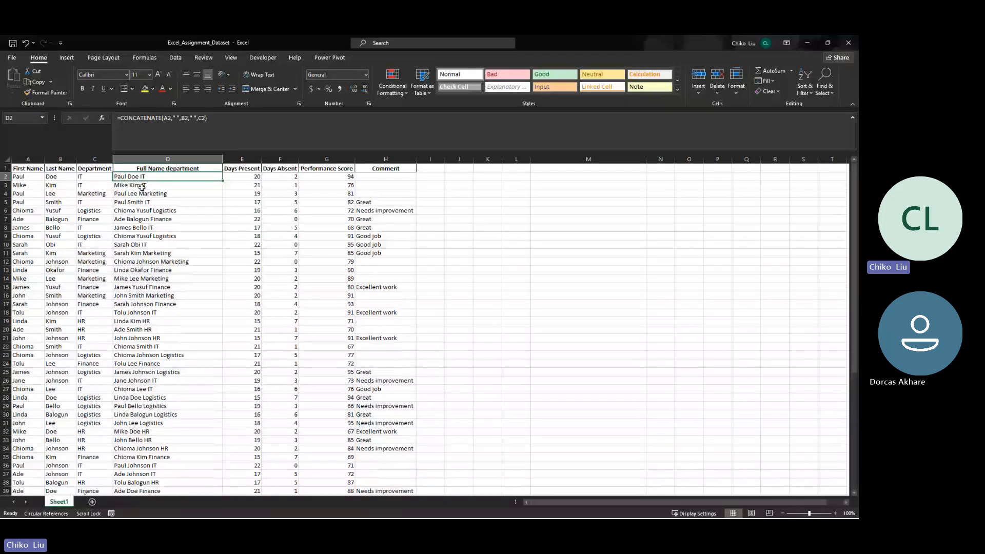
# - Check the joined Full Name department entries against the First Name, Last Name and Department cells in the top rows
pyautogui.click(142, 187)
pyautogui.click(140, 203)
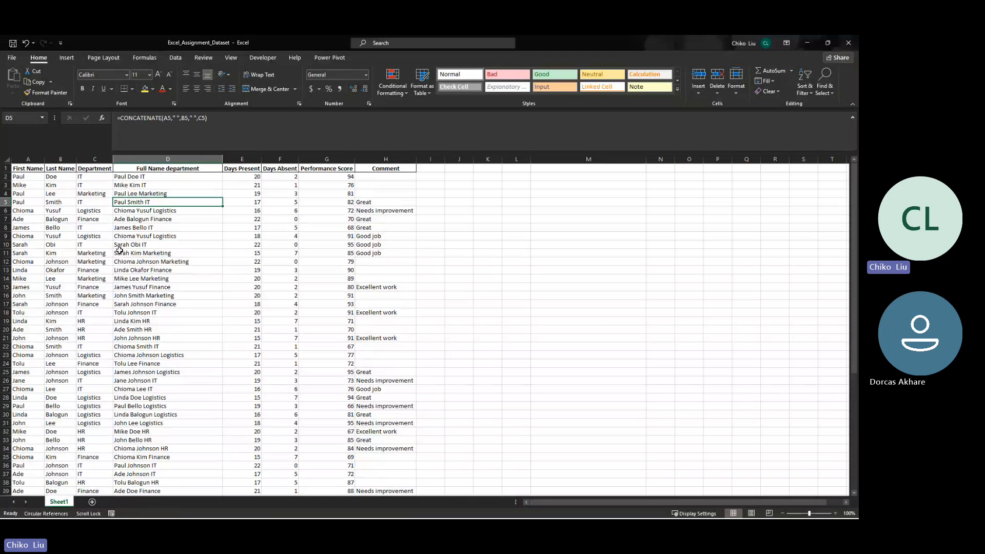
pyautogui.hotkey('alt', 'Tab')
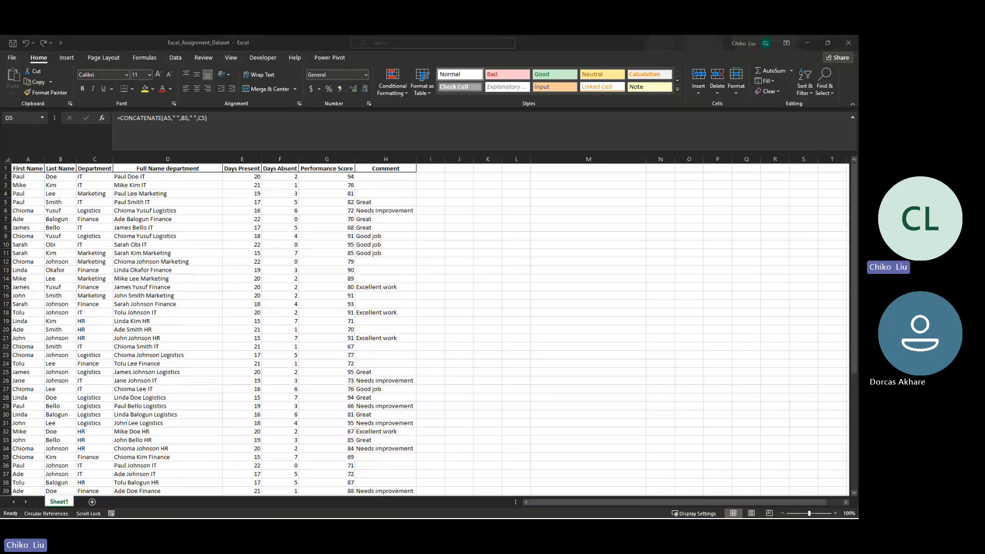
pyautogui.hotkey('alt', 'Tab')
pyautogui.click(115, 184)
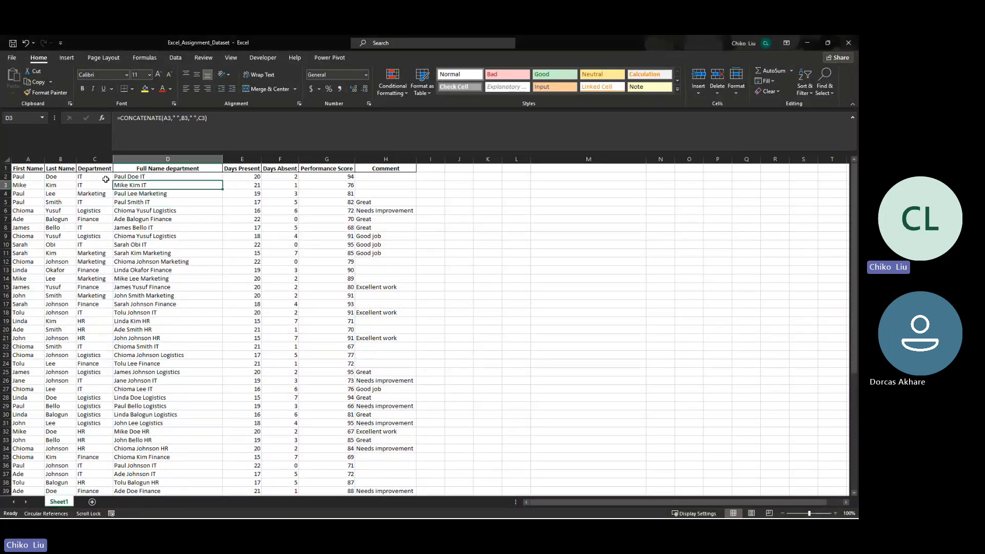
pyautogui.click(102, 178)
pyautogui.click(53, 179)
pyautogui.click(32, 179)
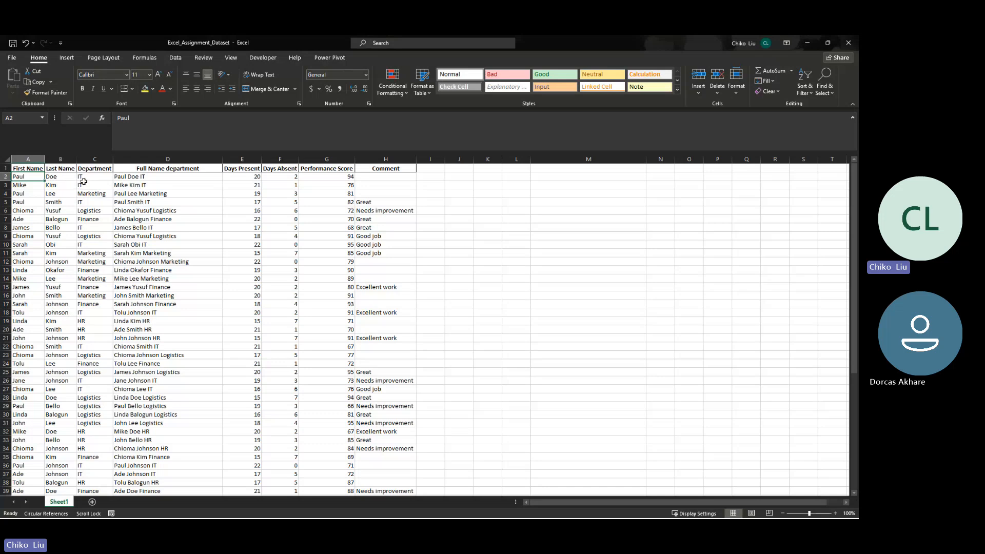
pyautogui.click(126, 176)
pyautogui.scroll(-20, 153, 201)
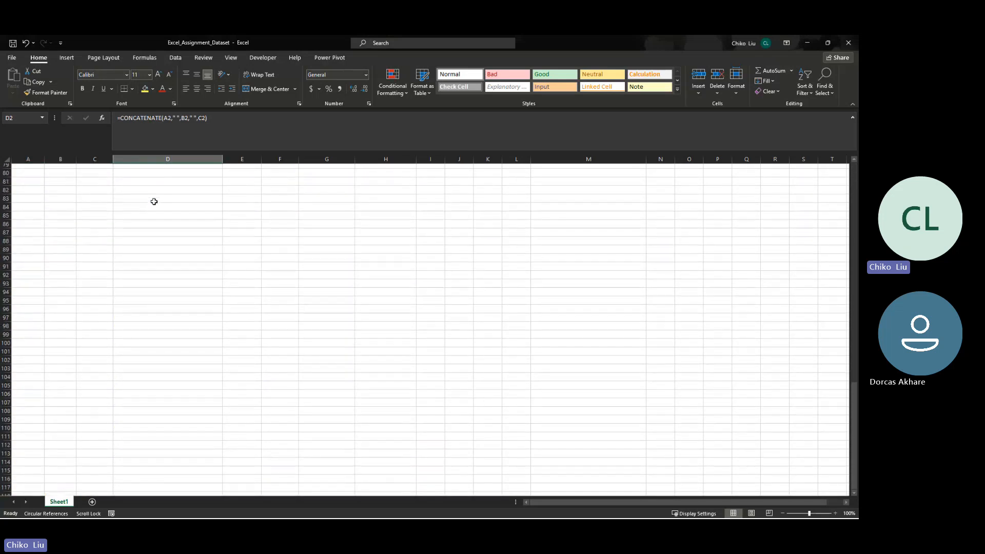
pyautogui.scroll(-15, 154, 201)
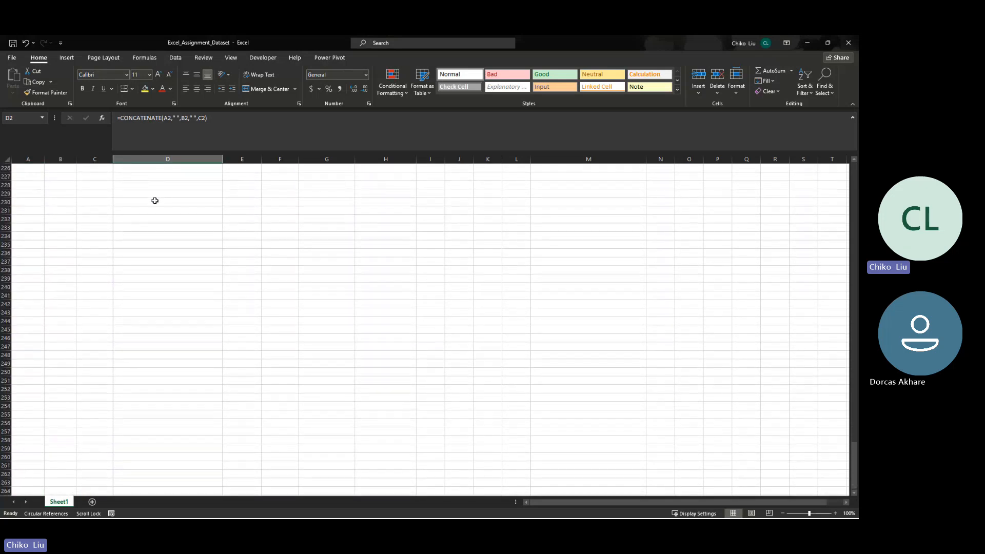
pyautogui.scroll(20, 155, 201)
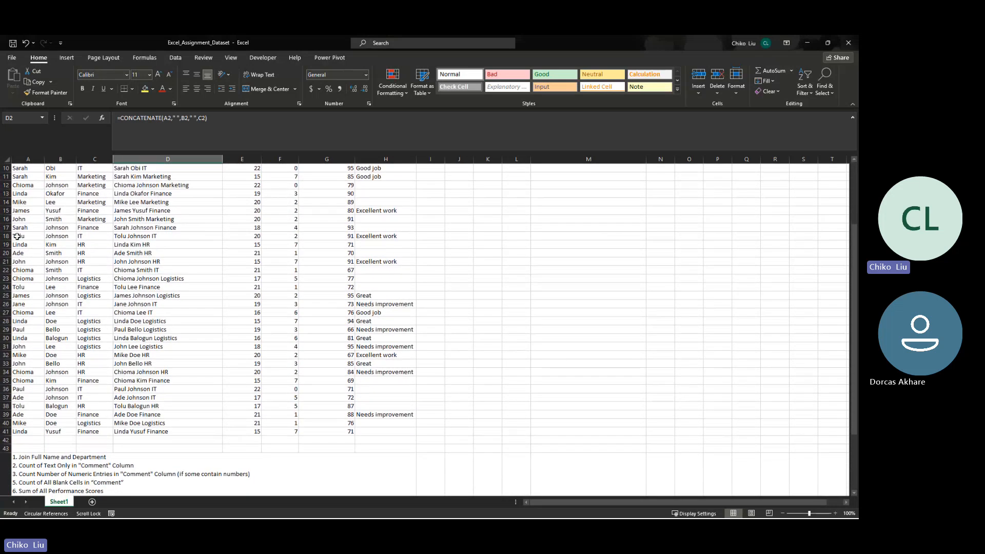
pyautogui.click(6, 236)
pyautogui.click(6, 244)
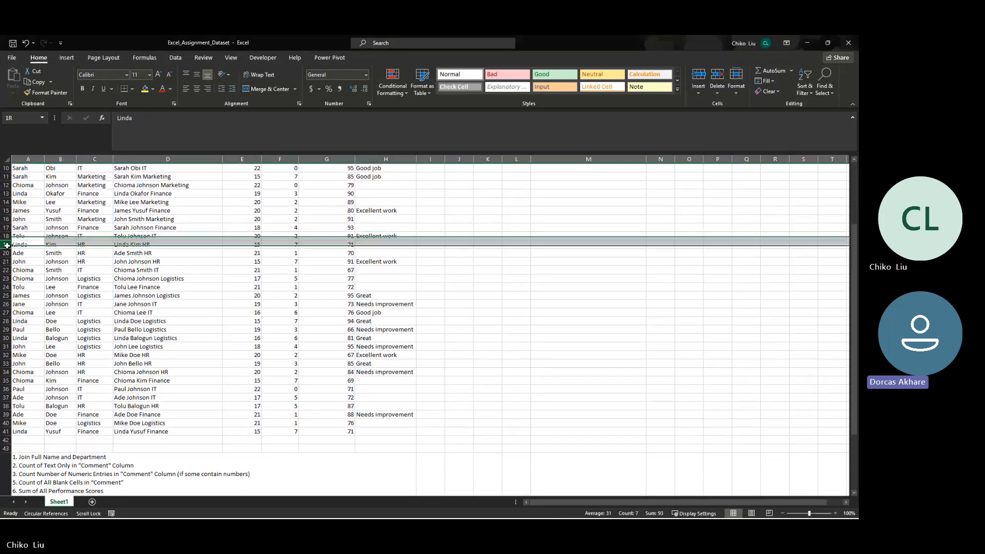
pyautogui.click(7, 253)
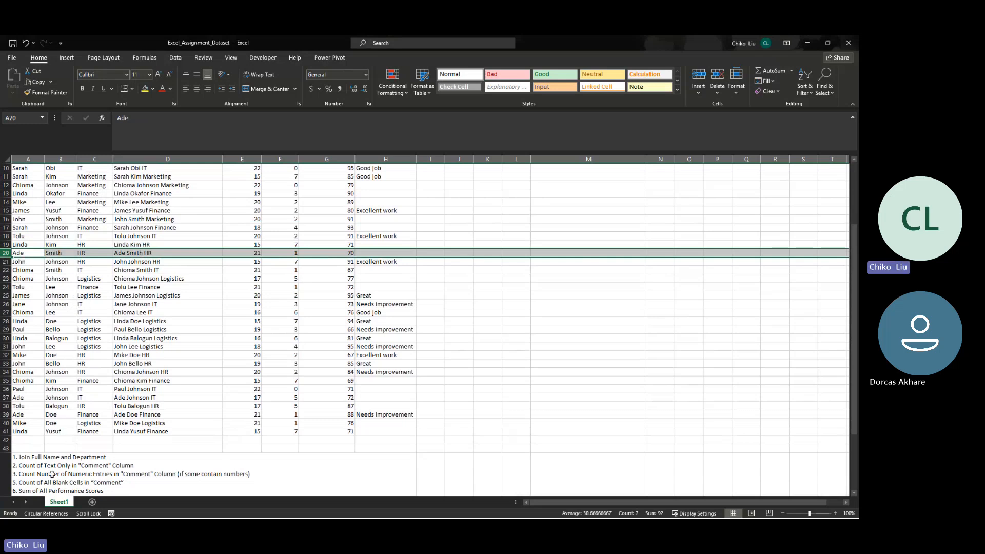
# - Count the non-empty cells of the Comment column in H42 with =COUNTA(H2:H41)
pyautogui.click(30, 471)
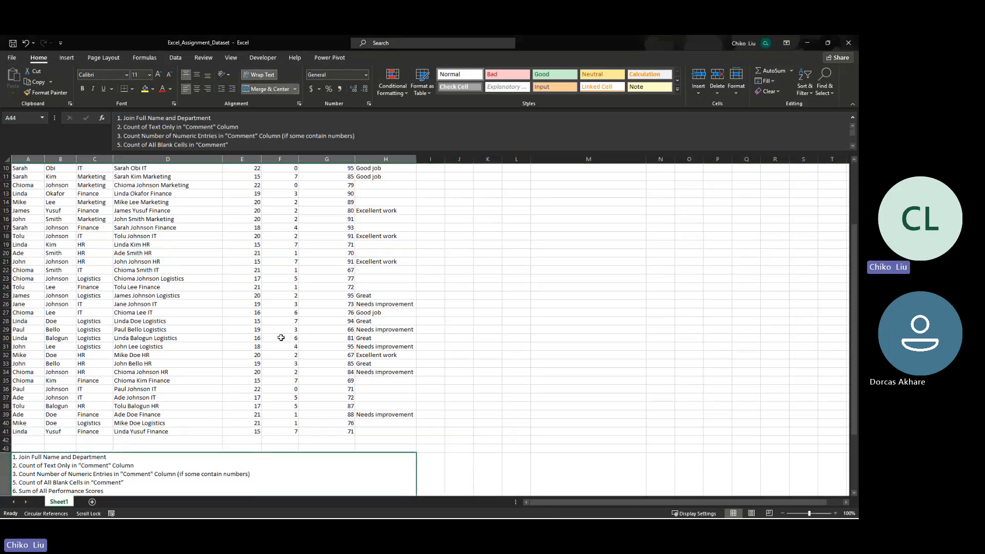
pyautogui.scroll(3, 284, 334)
pyautogui.moveTo(386, 177); pyautogui.dragTo(390, 382)
pyautogui.scroll(-1, 389, 409)
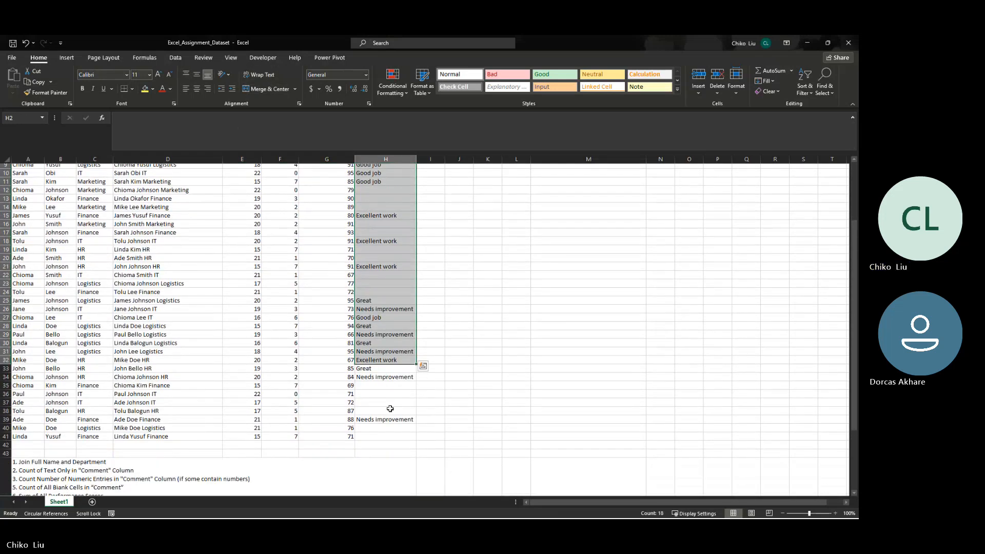
pyautogui.click(374, 442)
pyautogui.write('=count')
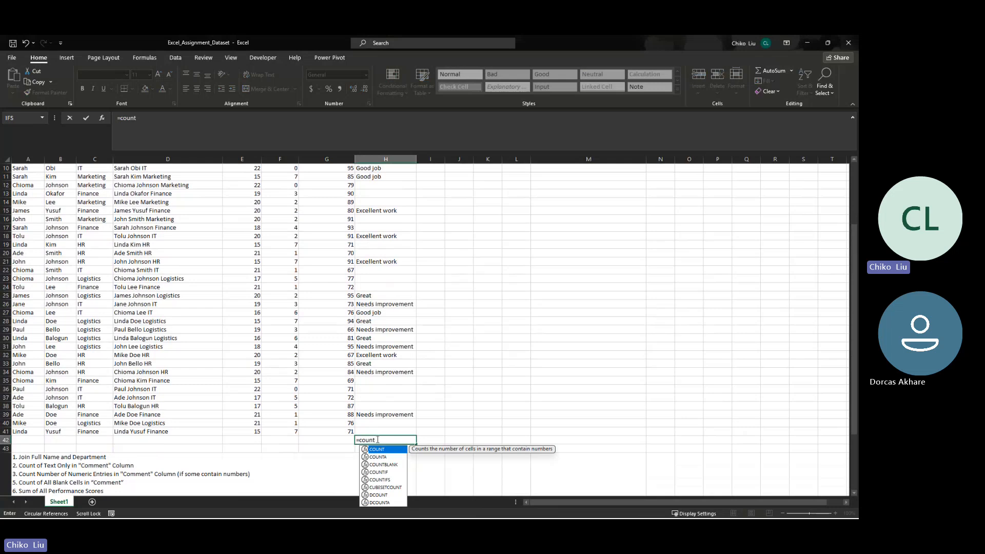
pyautogui.press('Down')
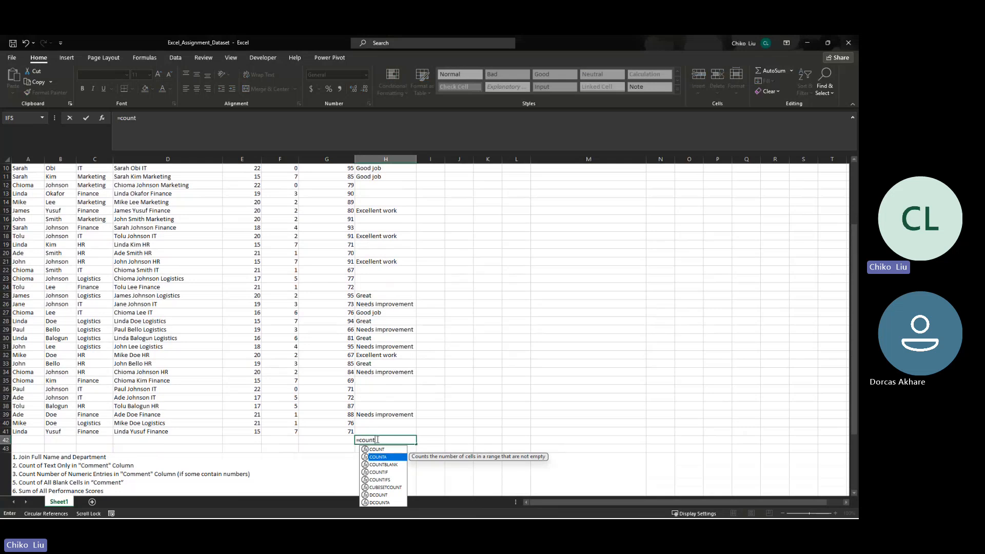
pyautogui.press('Tab')
pyautogui.scroll(1, 377, 439)
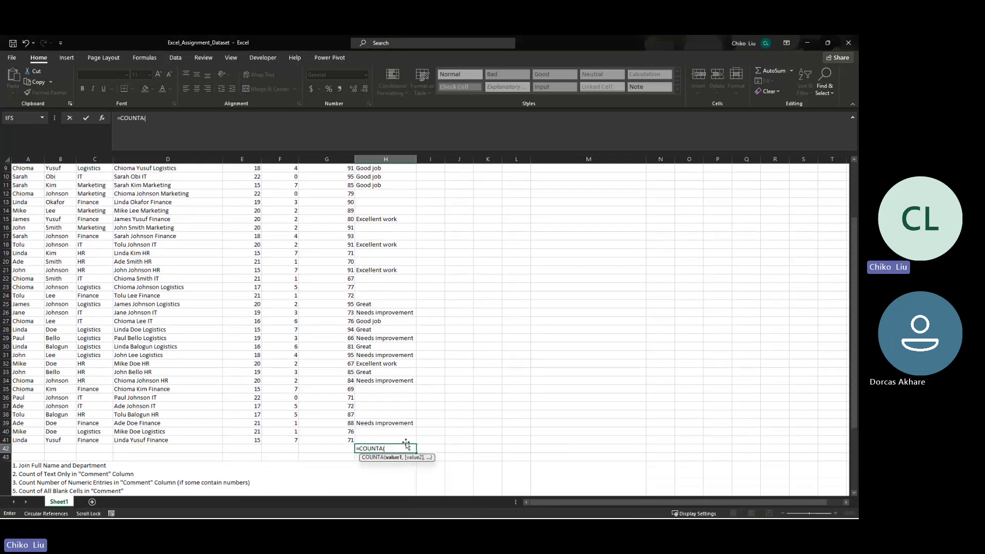
pyautogui.moveTo(405, 440); pyautogui.dragTo(378, 176)
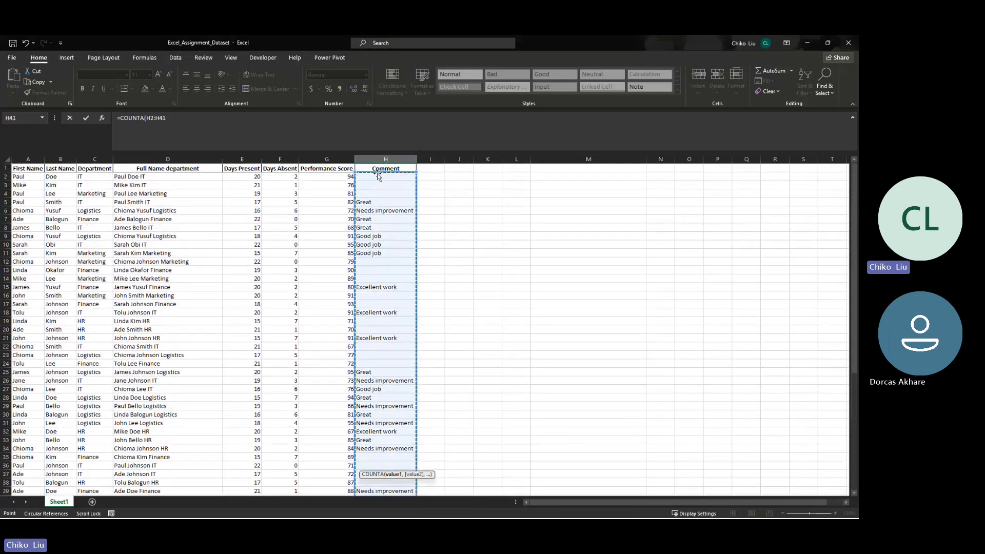
pyautogui.press('Return')
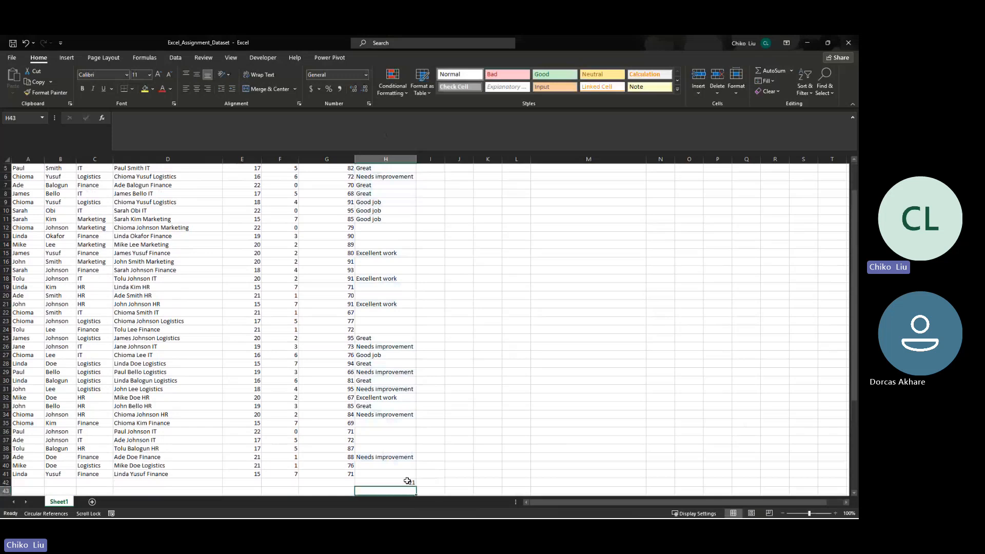
# - Enter the numeric sample comments 3 in H13 and 2 in H14
pyautogui.click(389, 237)
pyautogui.write('3')
pyautogui.press('Return')
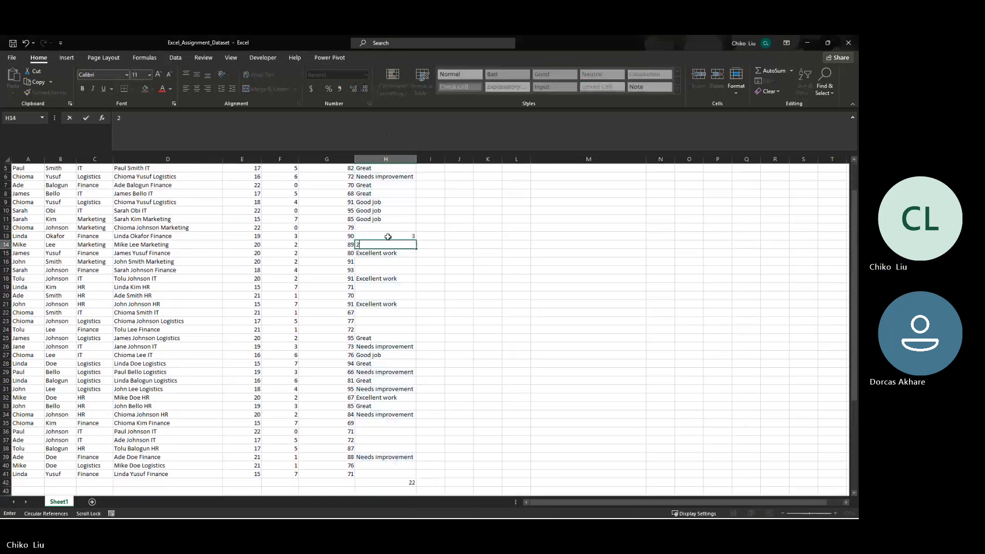
pyautogui.write('2')
pyautogui.press('Return')
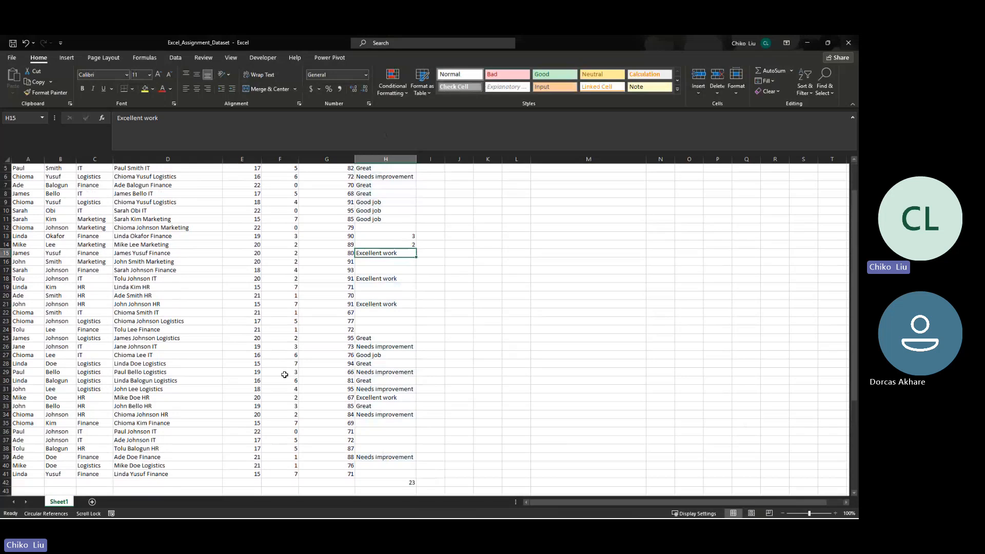
# - Extend the formula in H42 to =COUNTA(H2:H41)-COUNT(H2:H41) so that it counts only text comments
pyautogui.click(384, 482)
pyautogui.click(220, 131)
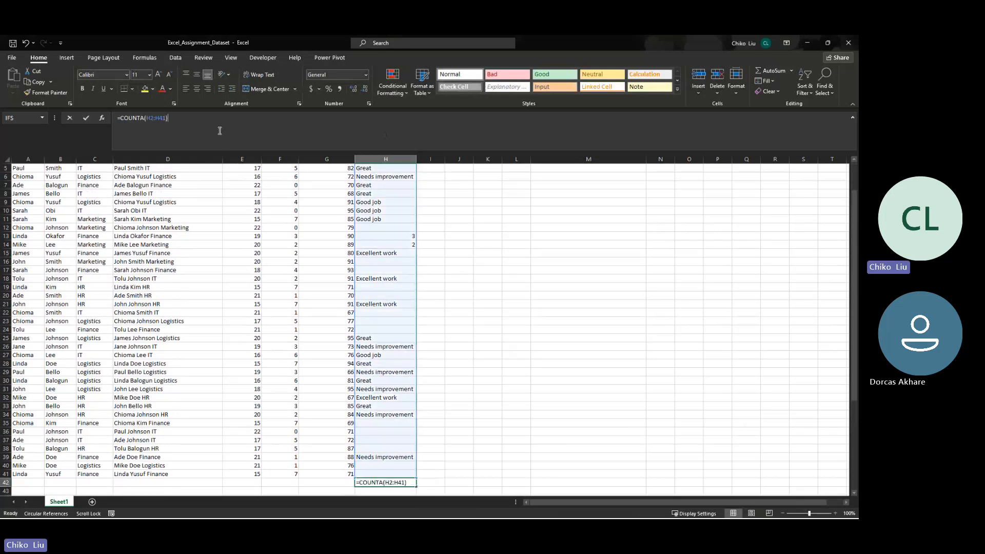
pyautogui.write('-coun')
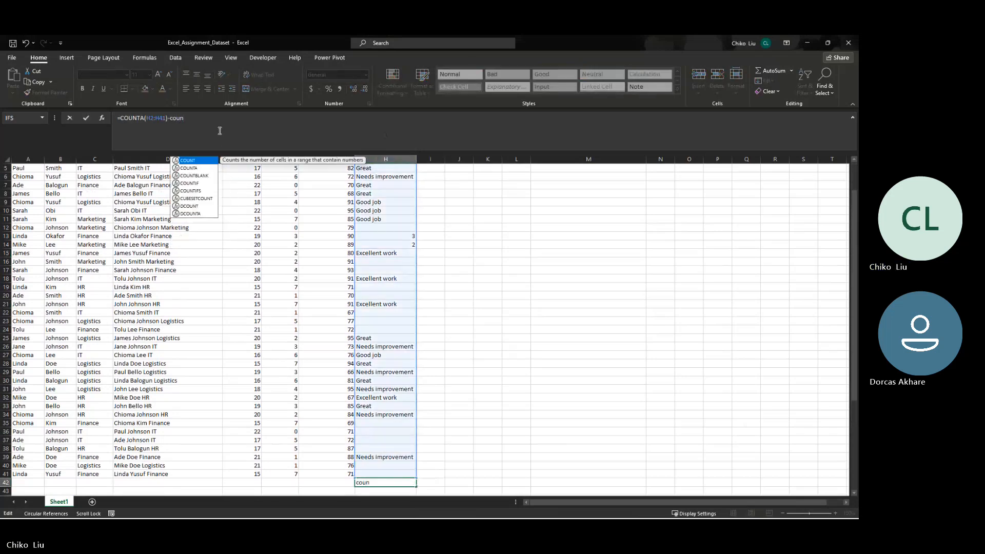
pyautogui.press('Tab')
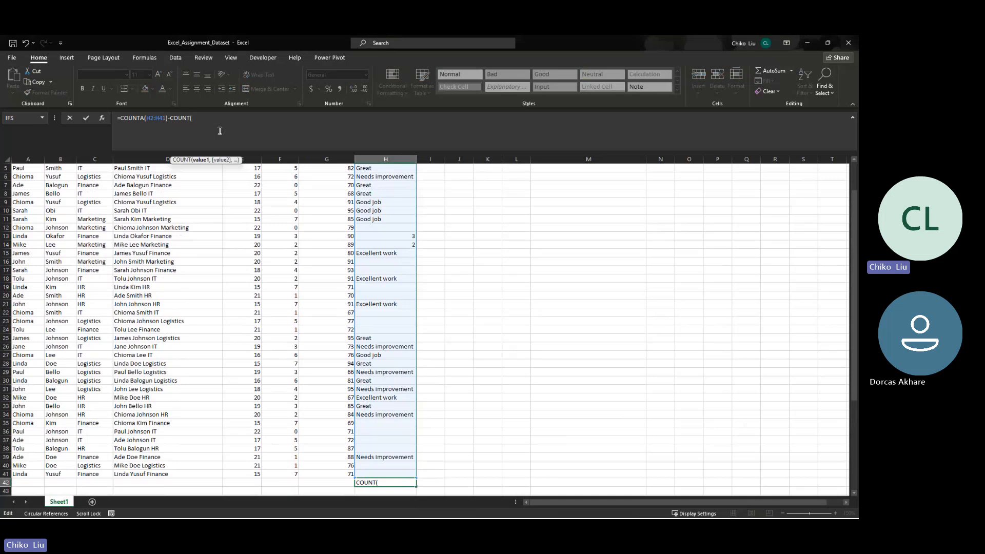
pyautogui.write('H')
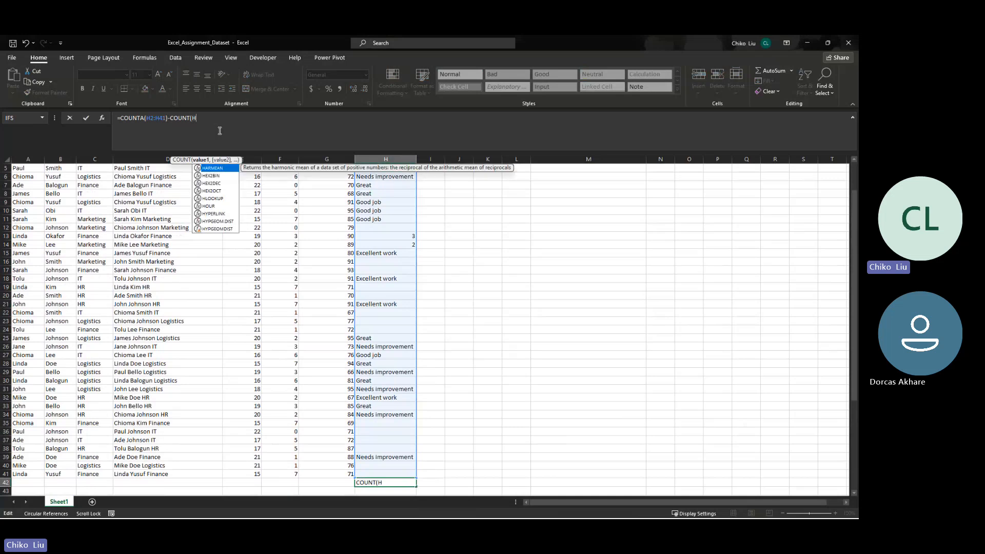
pyautogui.write('2:')
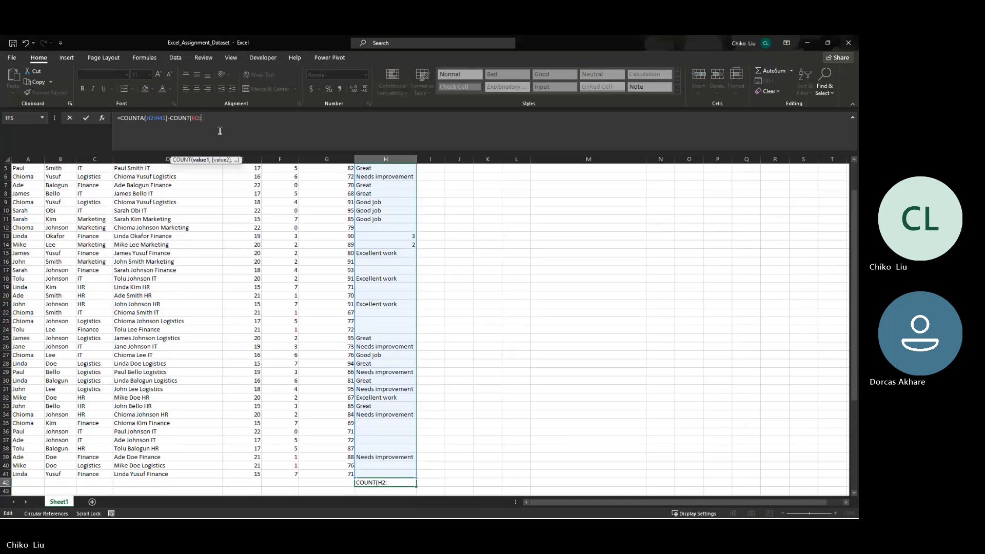
pyautogui.write('h41)\\')
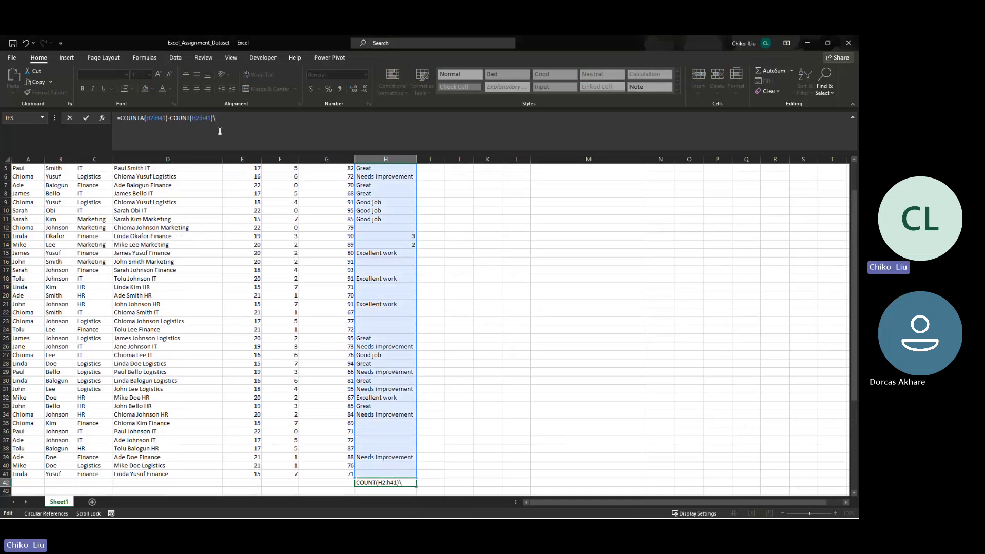
pyautogui.press('BackSpace')
pyautogui.press('Return')
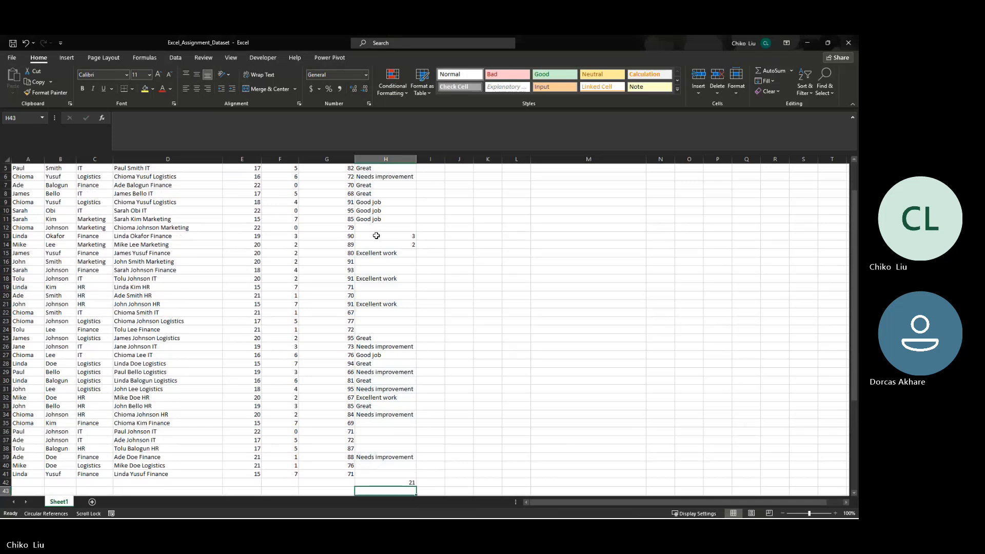
# - Test the text-only count by entering 32 and then hi in H17, and clear that cell again
pyautogui.click(381, 269)
pyautogui.write('32')
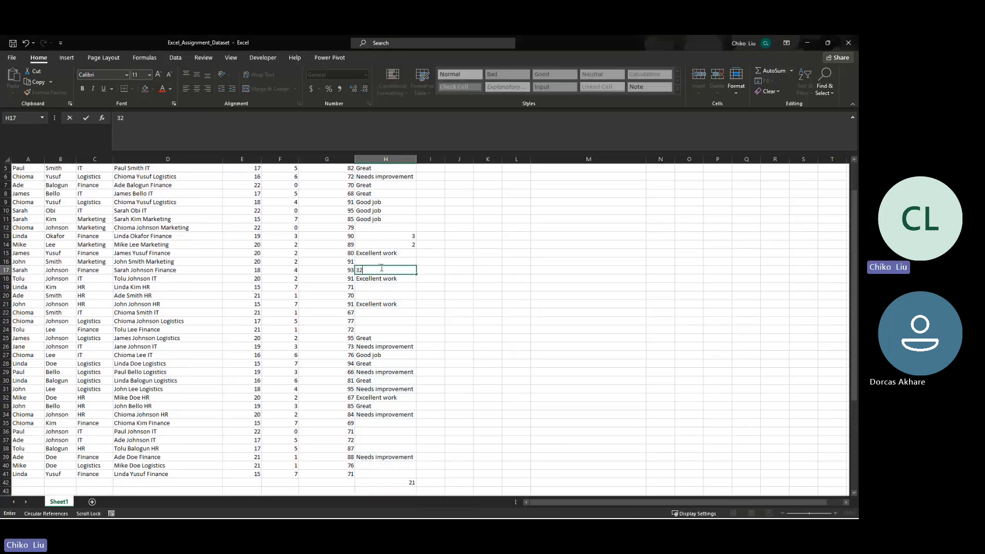
pyautogui.press('Tab')
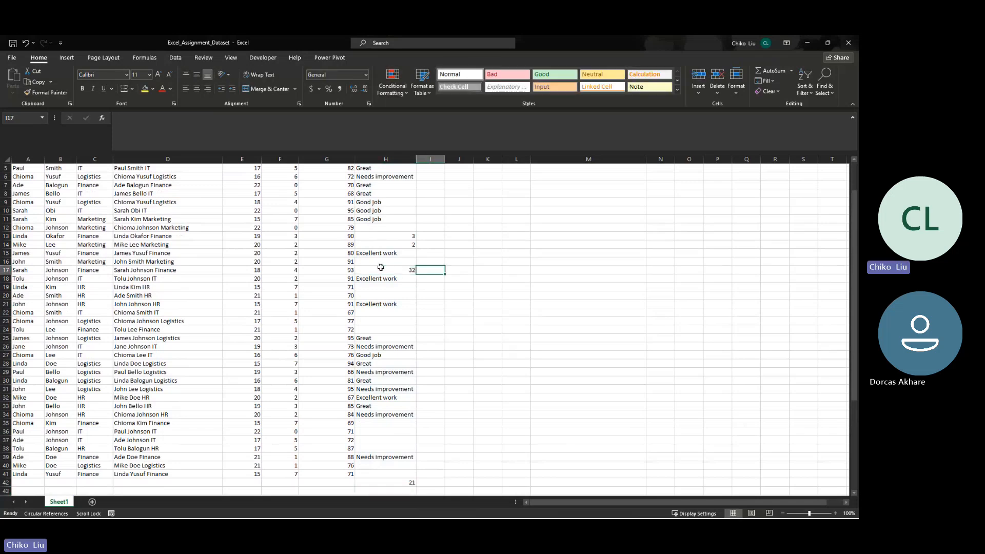
pyautogui.click(381, 269)
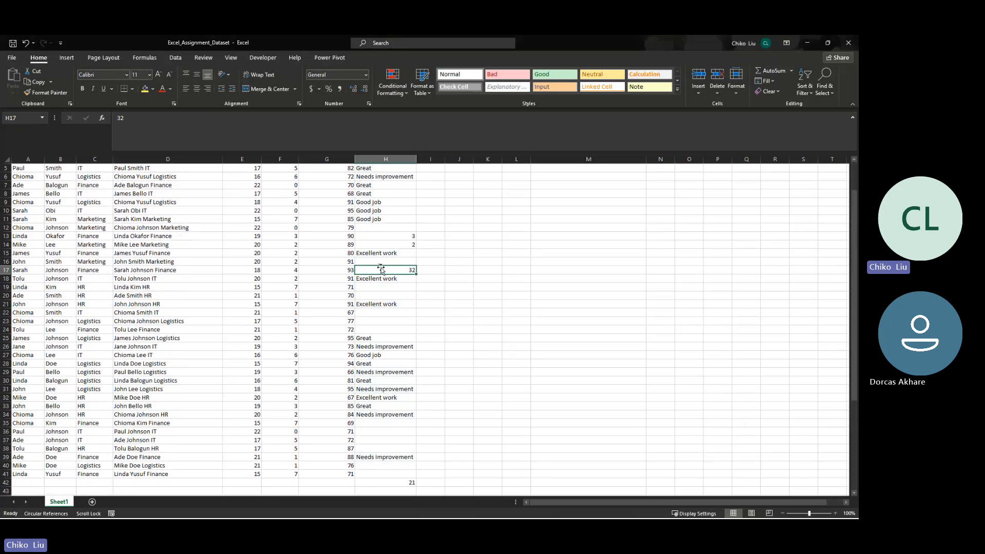
pyautogui.write('hi')
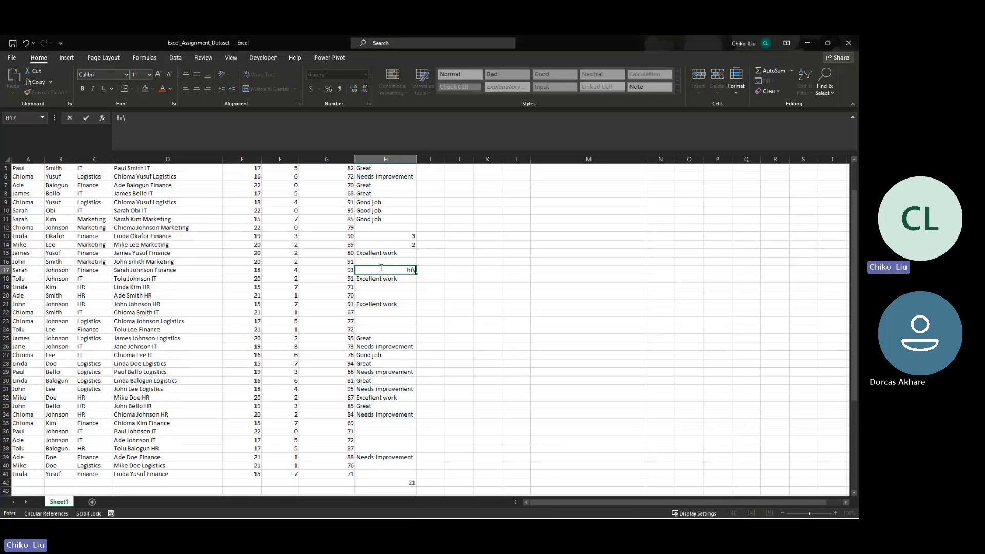
pyautogui.press('Return')
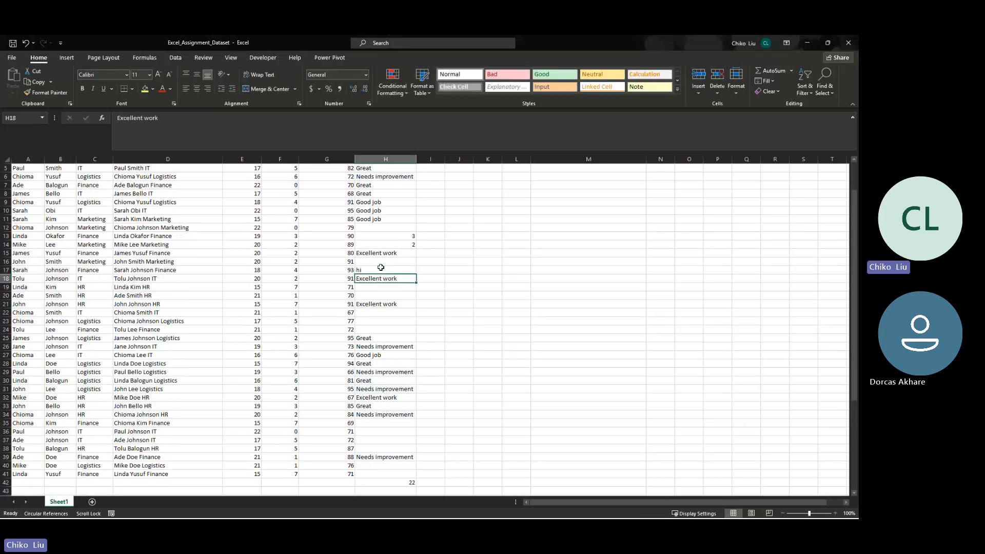
pyautogui.click(381, 268)
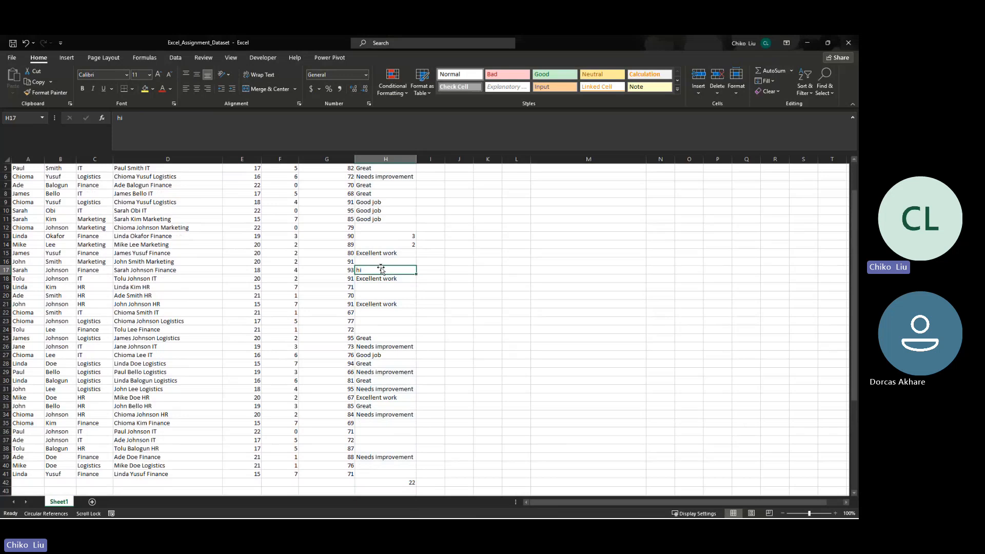
pyautogui.press('Delete')
pyautogui.click(378, 490)
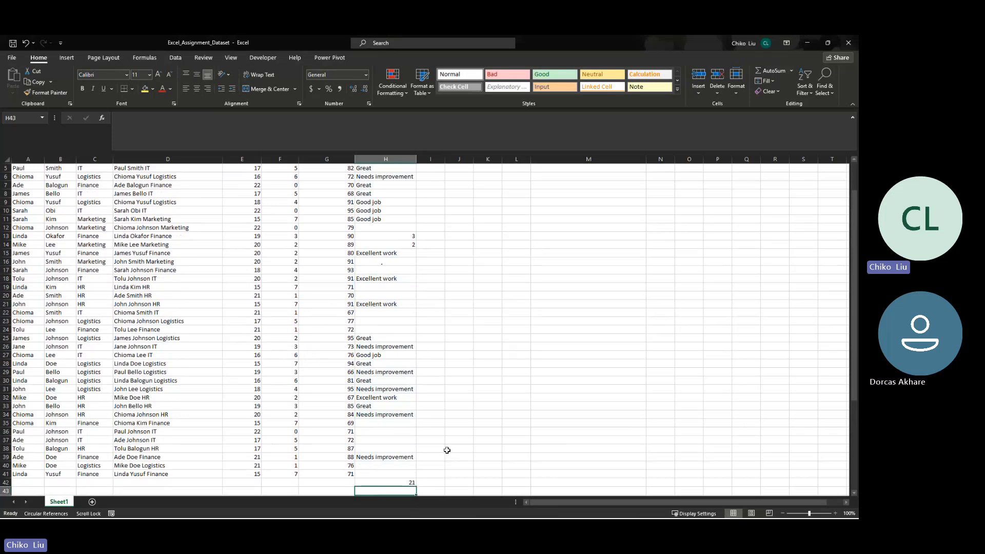
pyautogui.click(435, 476)
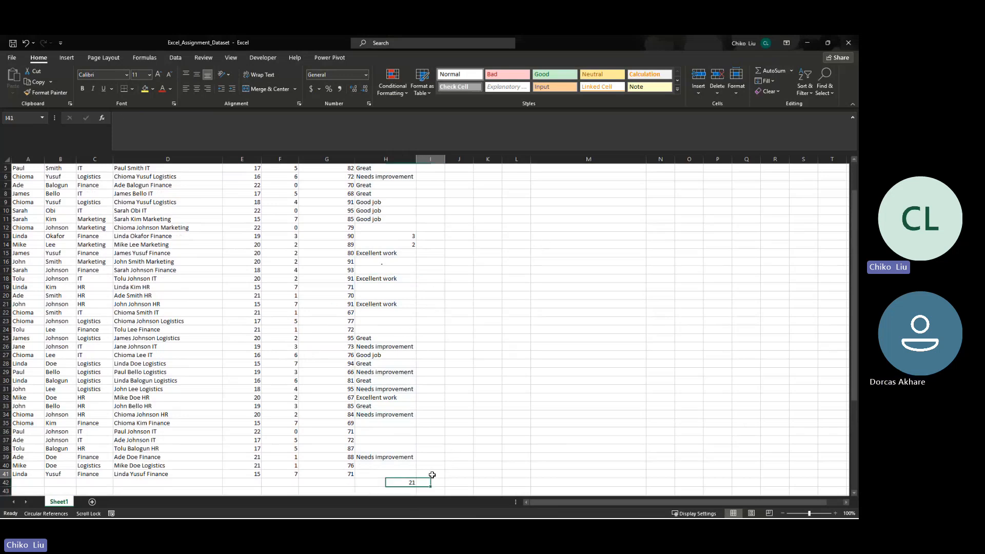
pyautogui.click(395, 485)
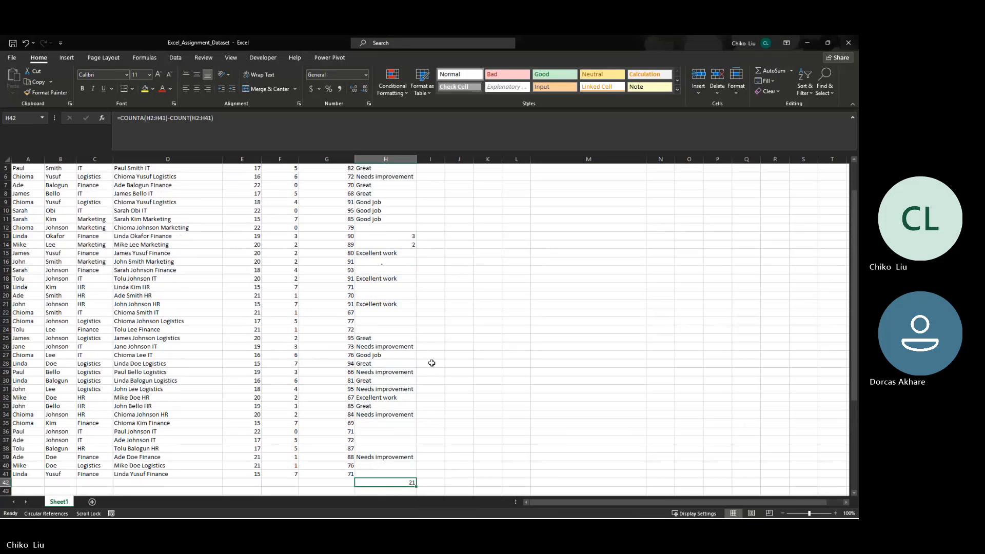
# - Try the alternative text count =COUNTIF(H2:H41,"*") in H43
pyautogui.scroll(-7, 421, 282)
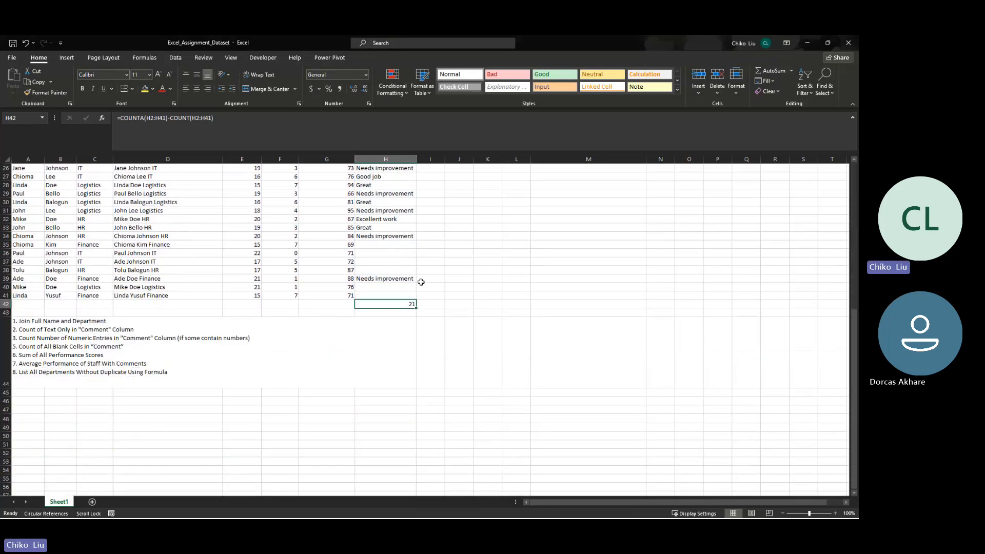
pyautogui.click(376, 313)
pyautogui.write('=countfi')
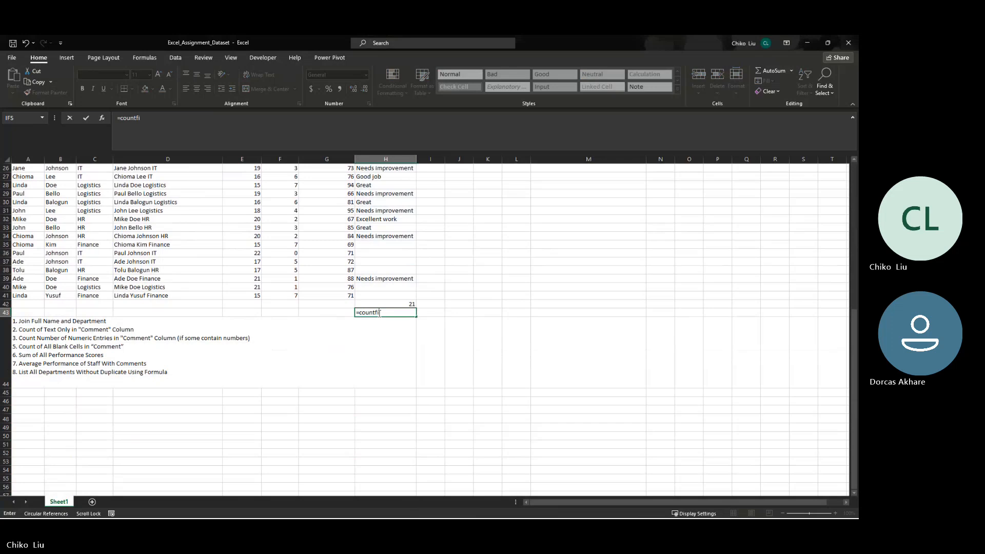
pyautogui.press('BackSpace')
pyautogui.press('BackSpace')
pyautogui.write('if')
pyautogui.press('Tab')
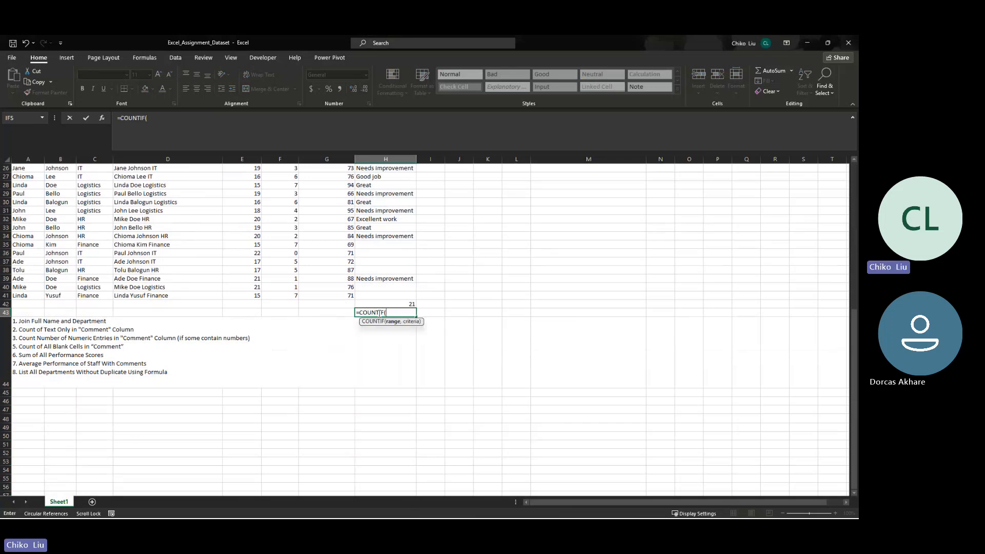
pyautogui.write('h2:')
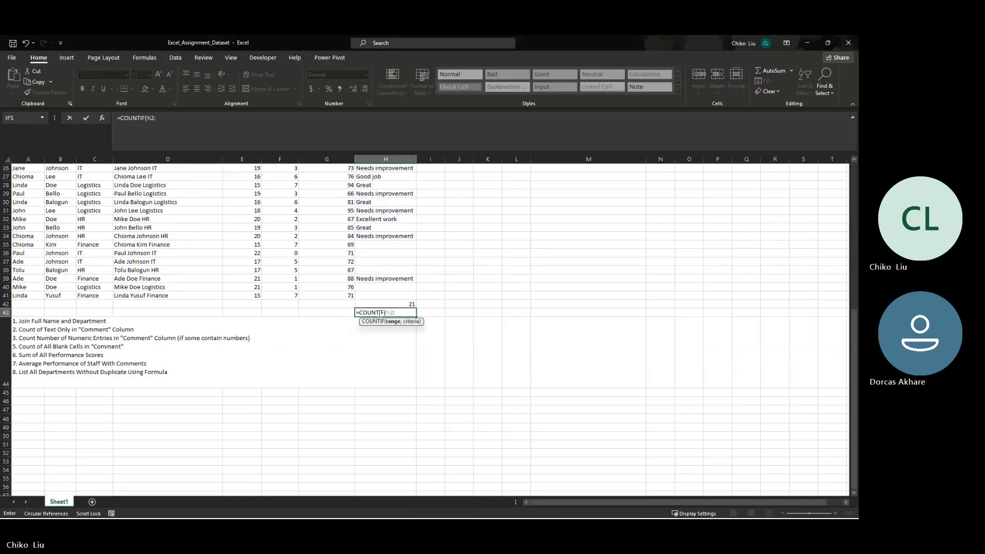
pyautogui.write('h41,"')
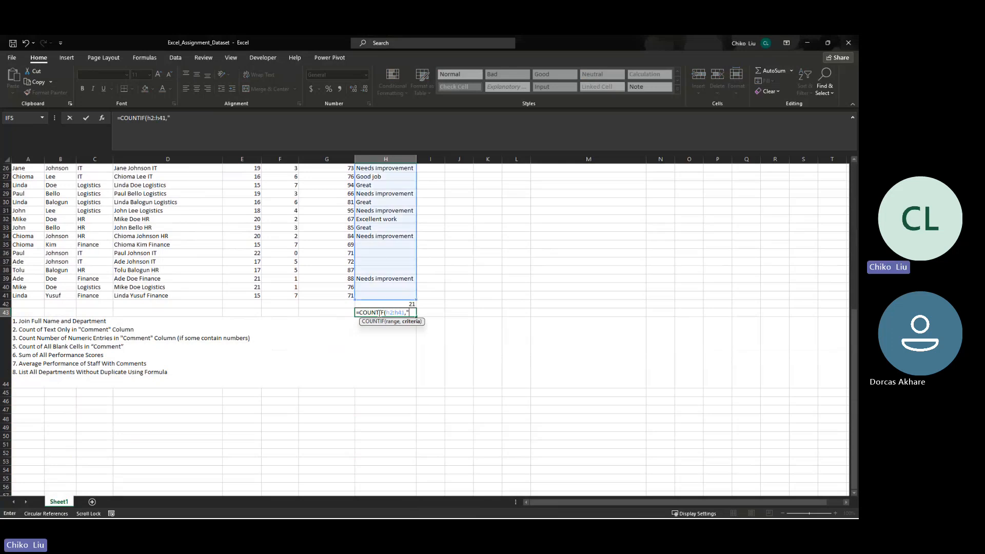
pyautogui.write('*")')
pyautogui.press('Return')
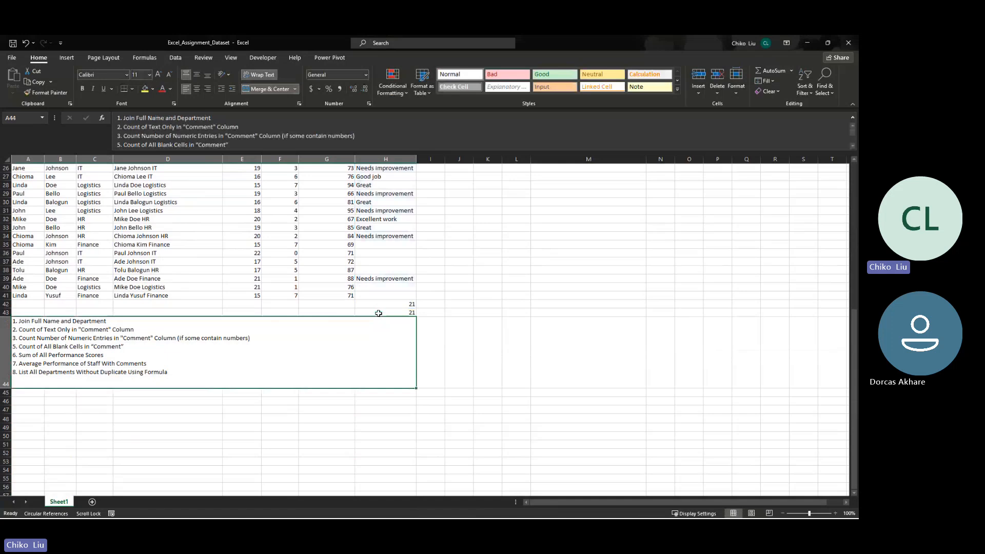
# - Compare the COUNTIF formula with the Comment entries, clear it from H43, and review the task list below the data
pyautogui.click(378, 313)
pyautogui.scroll(8, 376, 344)
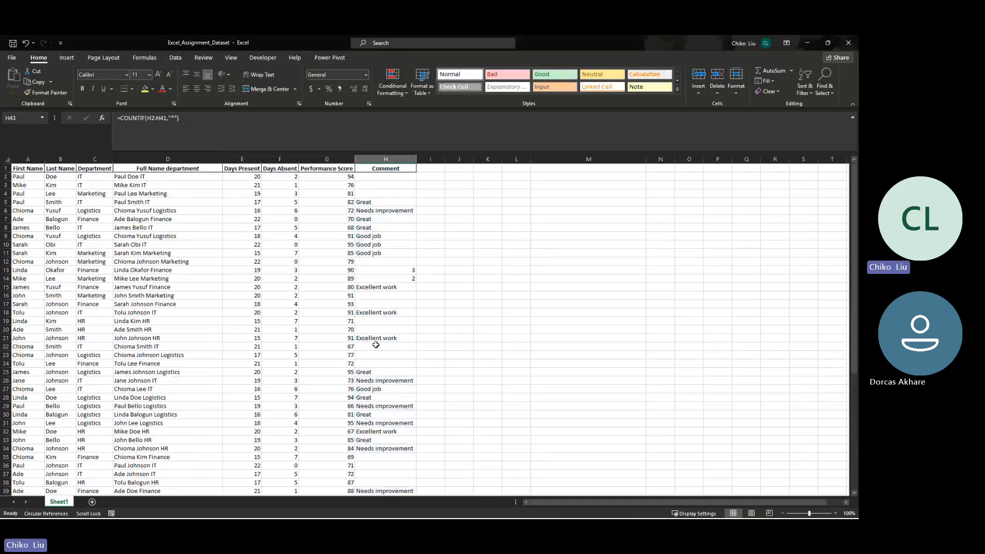
pyautogui.scroll(-10, 370, 308)
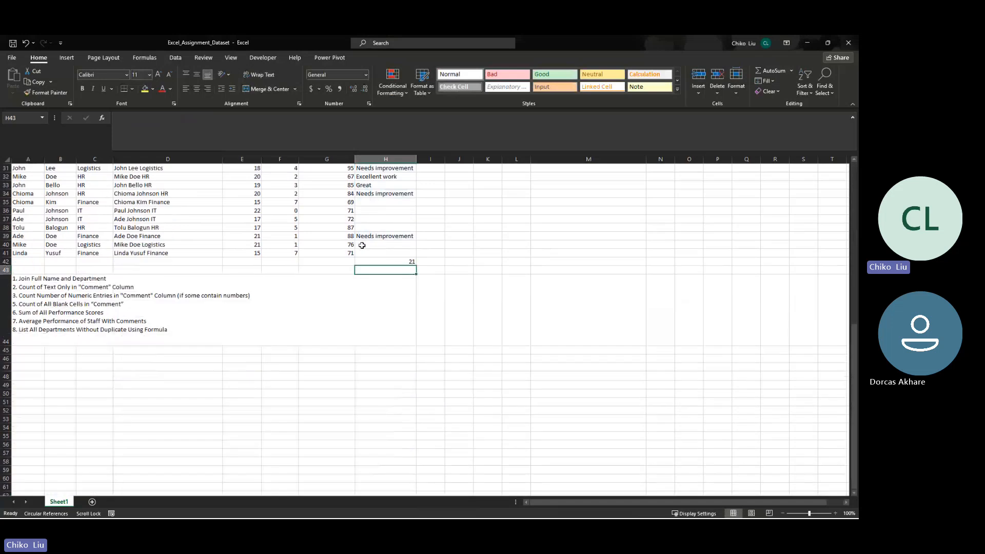
pyautogui.scroll(-4, 362, 245)
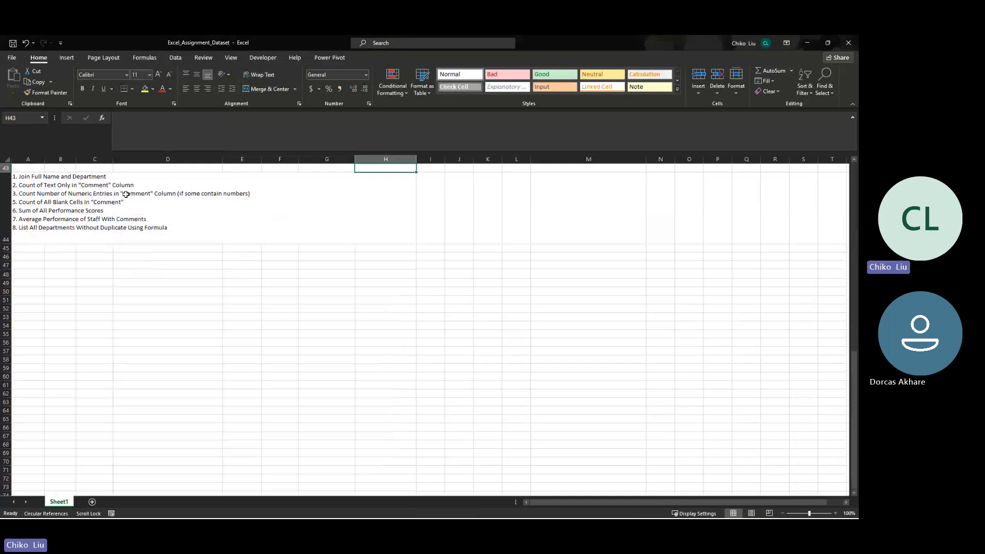
pyautogui.scroll(7, 125, 194)
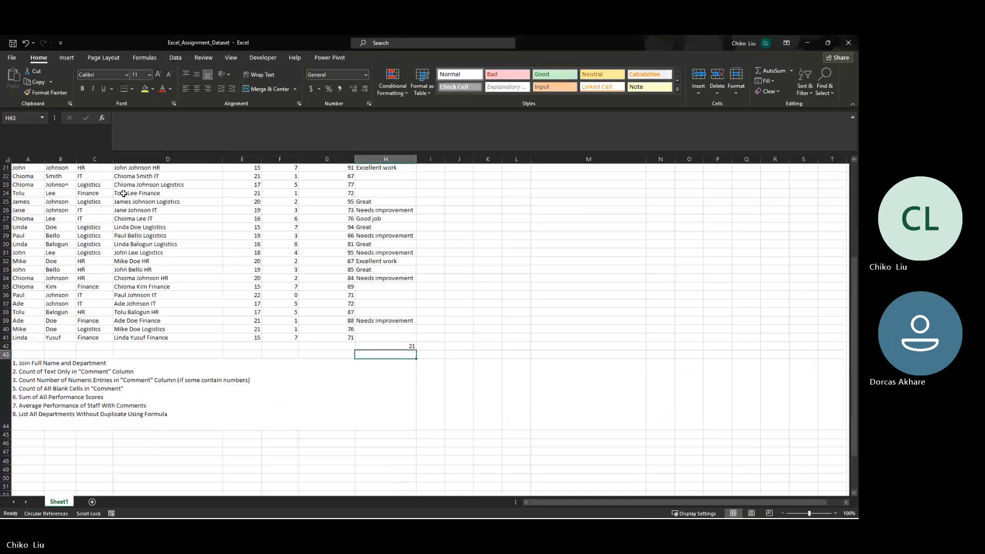
# - Count the numeric Comment entries in H43 with =COUNT(H2:H41)
pyautogui.scroll(3, 124, 193)
pyautogui.write('=COUNT(')
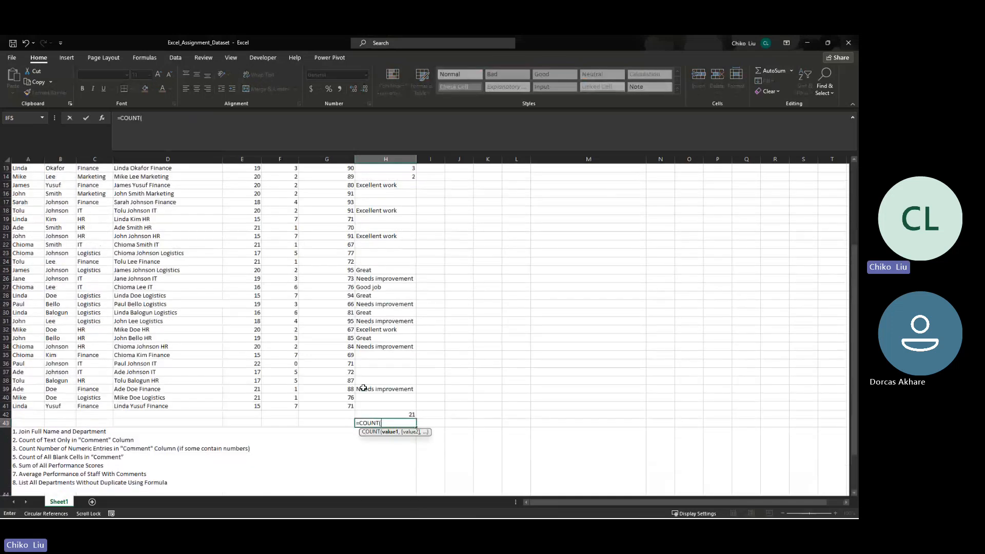
pyautogui.write('H2')
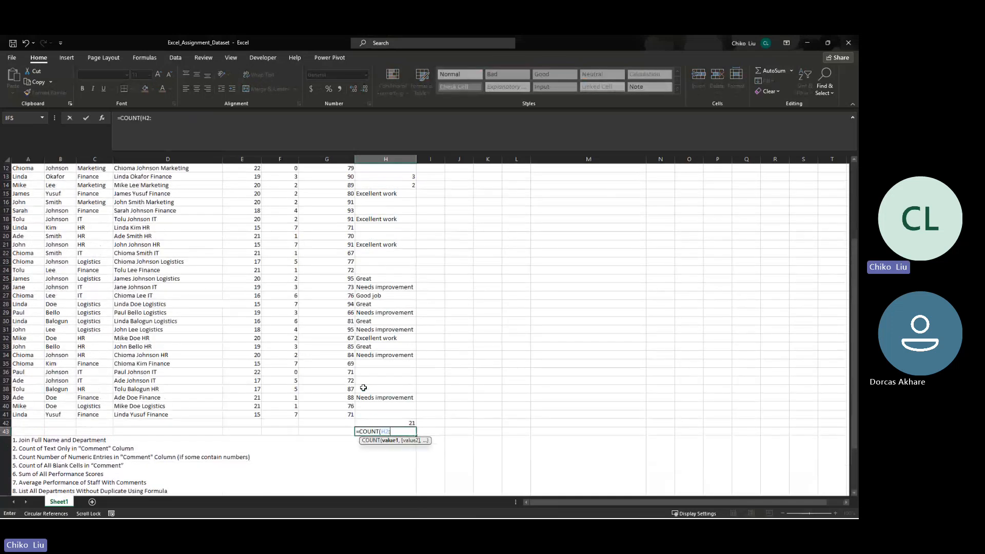
pyautogui.write(':h41')
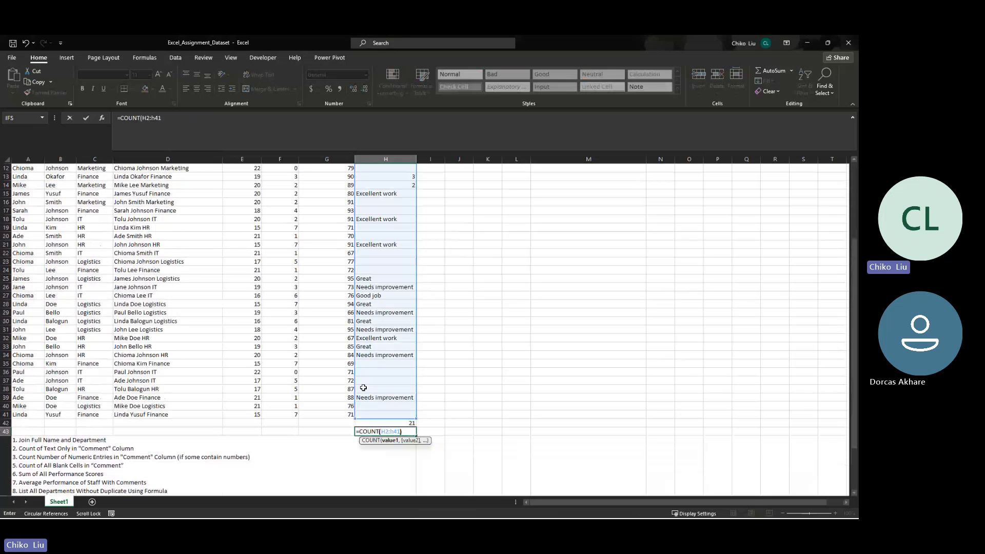
pyautogui.write(')')
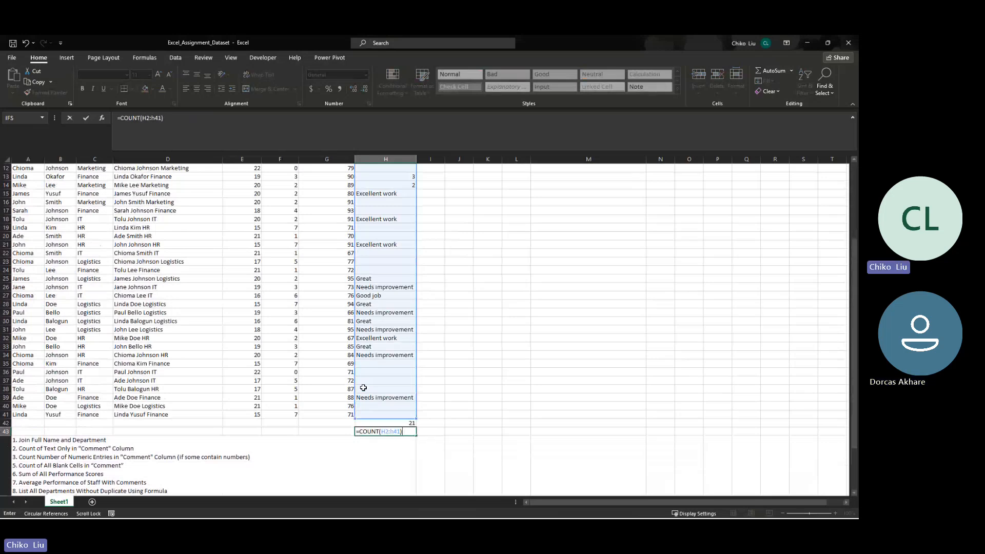
pyautogui.press('Return')
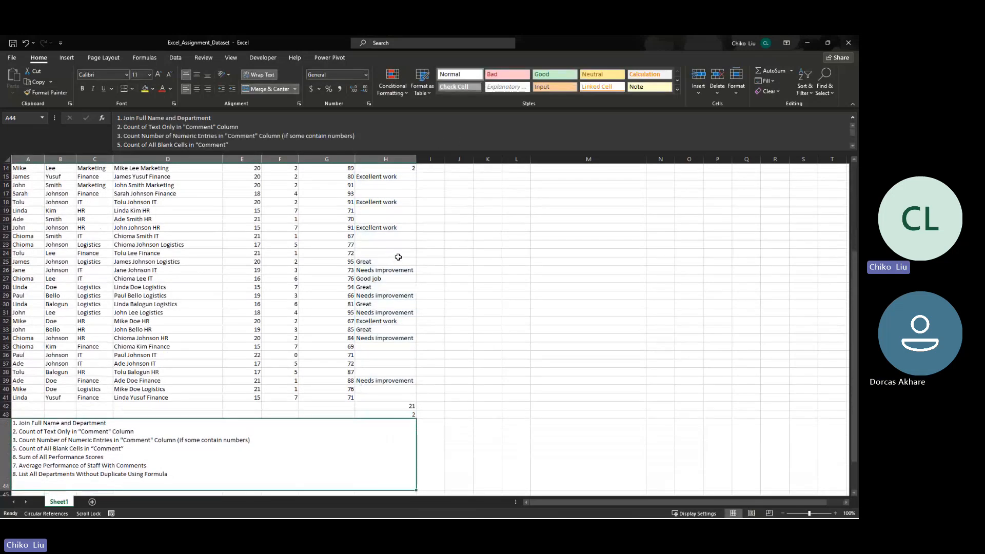
# - Test the numeric count by entering 0 in H23 and 21 in H22
pyautogui.click(396, 244)
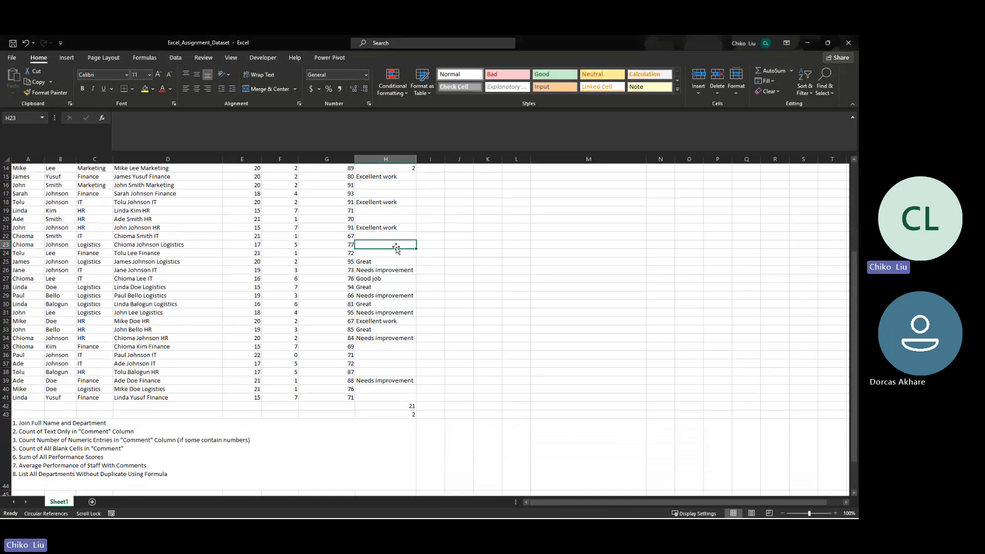
pyautogui.write('0')
pyautogui.press('Return')
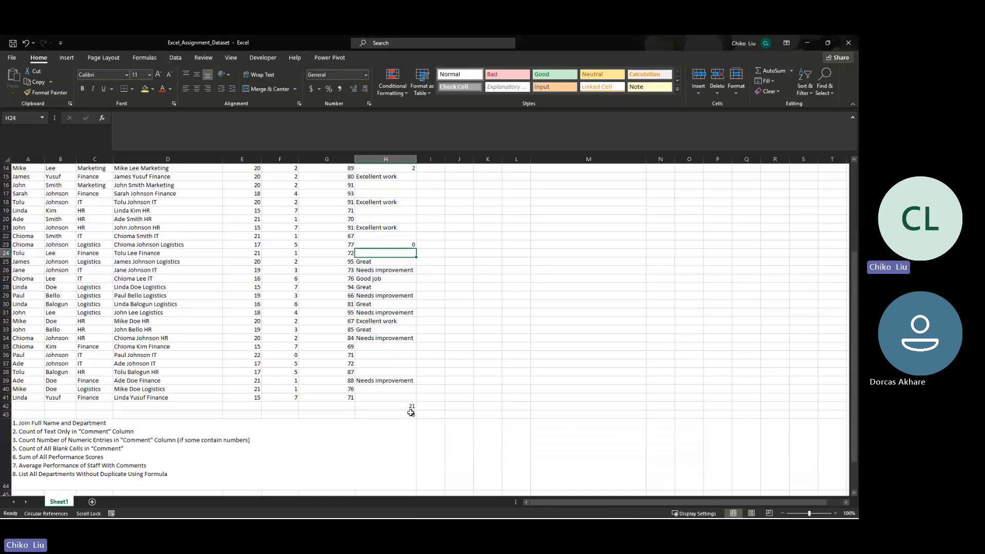
pyautogui.click(411, 413)
pyautogui.click(380, 234)
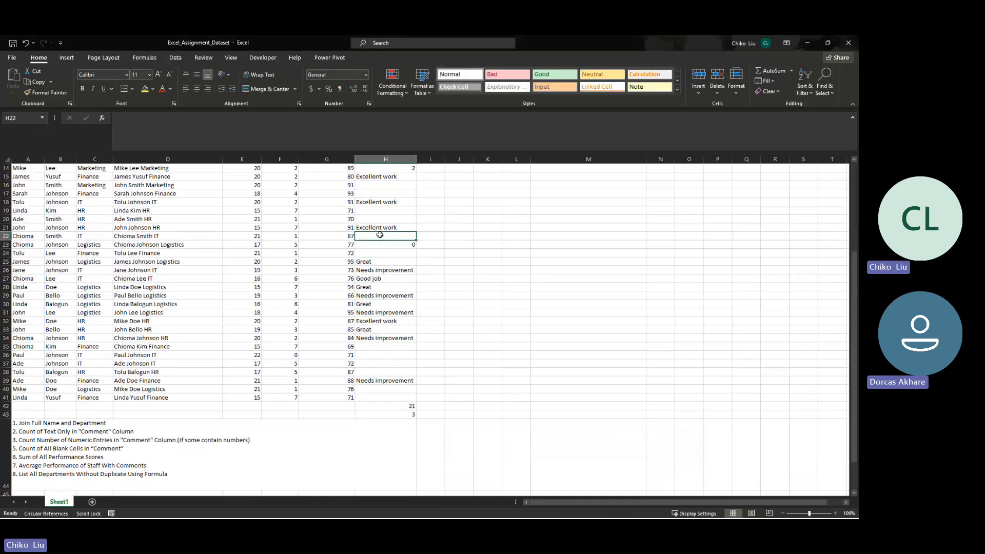
pyautogui.write('21')
pyautogui.press('Return')
pyautogui.press('Return')
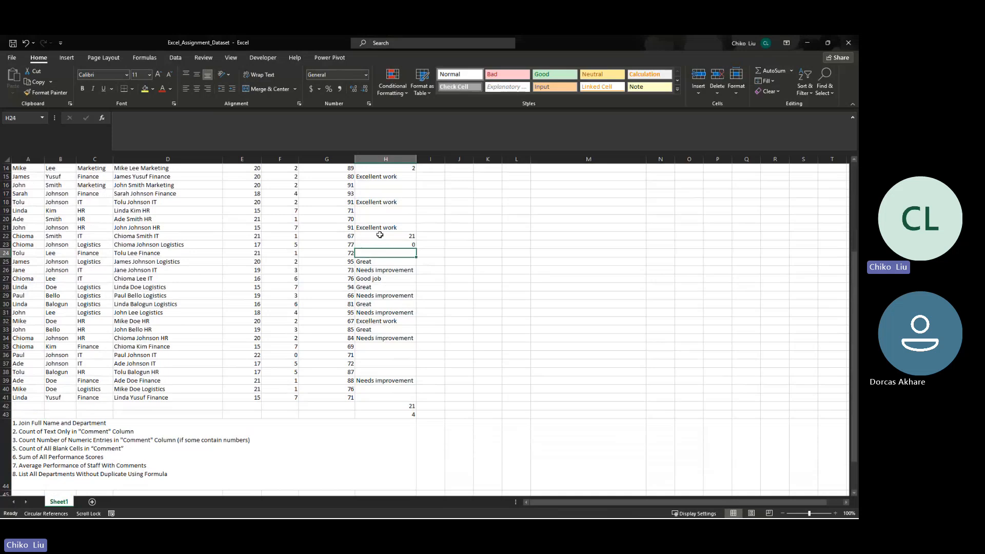
# - Test the counts with the text entry 21' in H24, and clear that cell again
pyautogui.write('21')
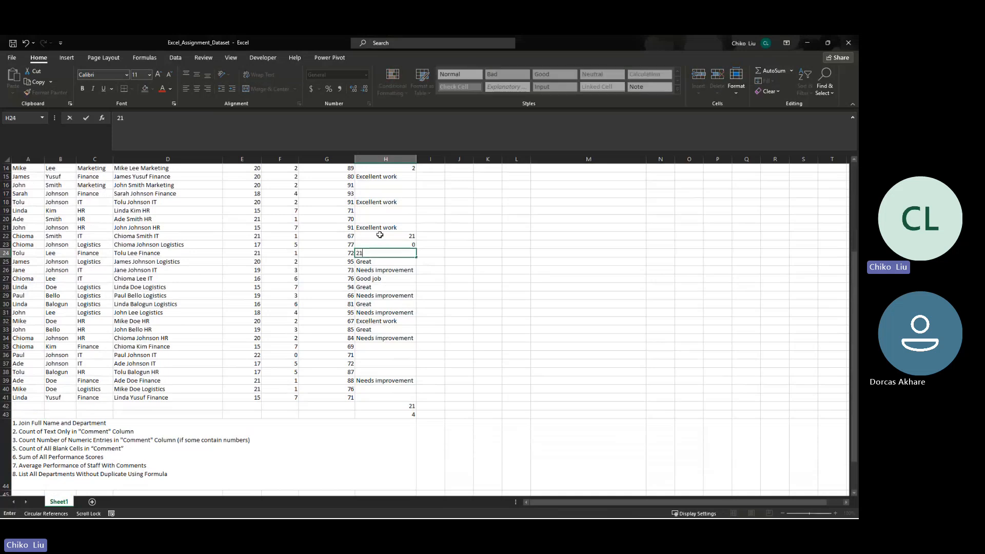
pyautogui.write("'")
pyautogui.press('Return')
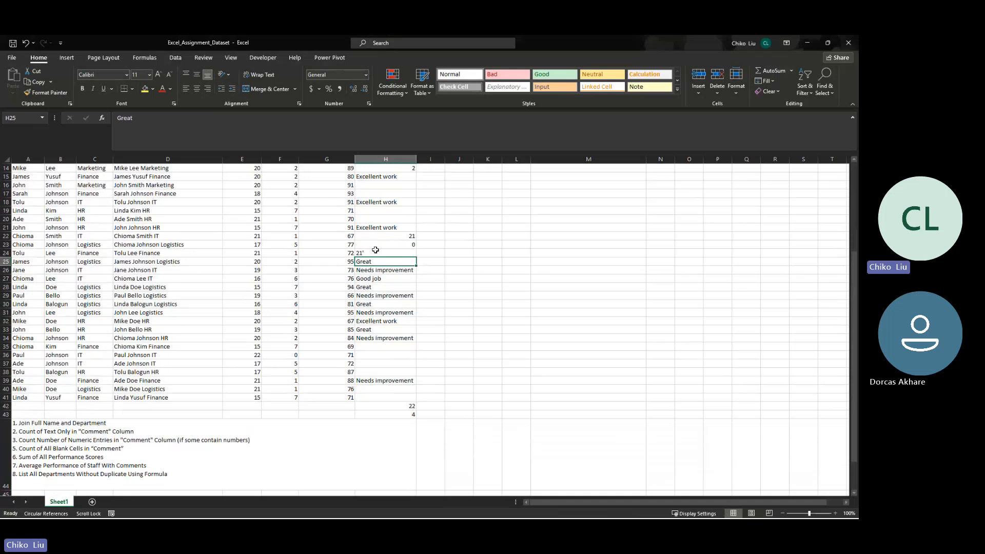
pyautogui.click(367, 253)
pyautogui.press('Delete')
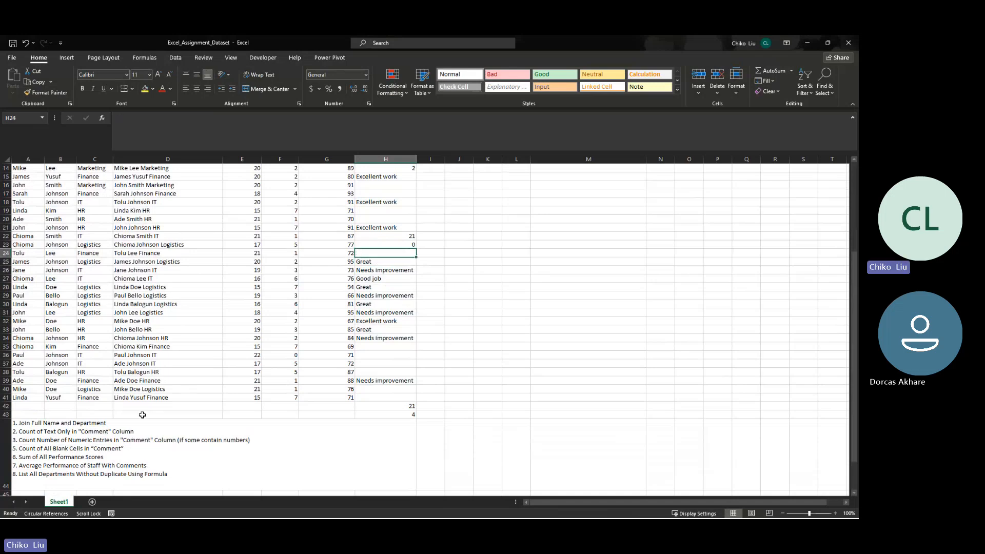
# - Sum all performance scores in G42 with AutoSum
pyautogui.click(44, 458)
pyautogui.scroll(5, 226, 386)
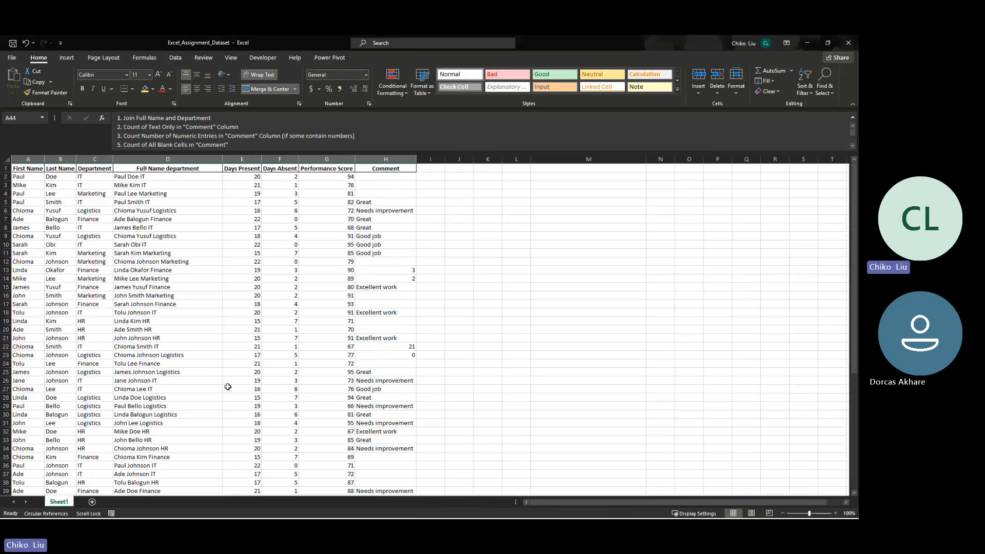
pyautogui.scroll(-20, 229, 387)
pyautogui.scroll(20, 229, 389)
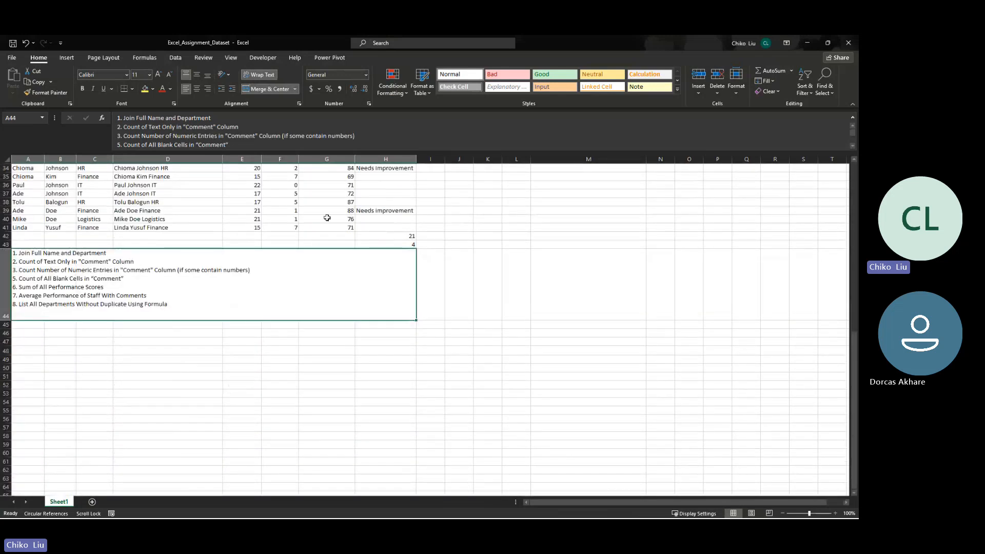
pyautogui.click(330, 234)
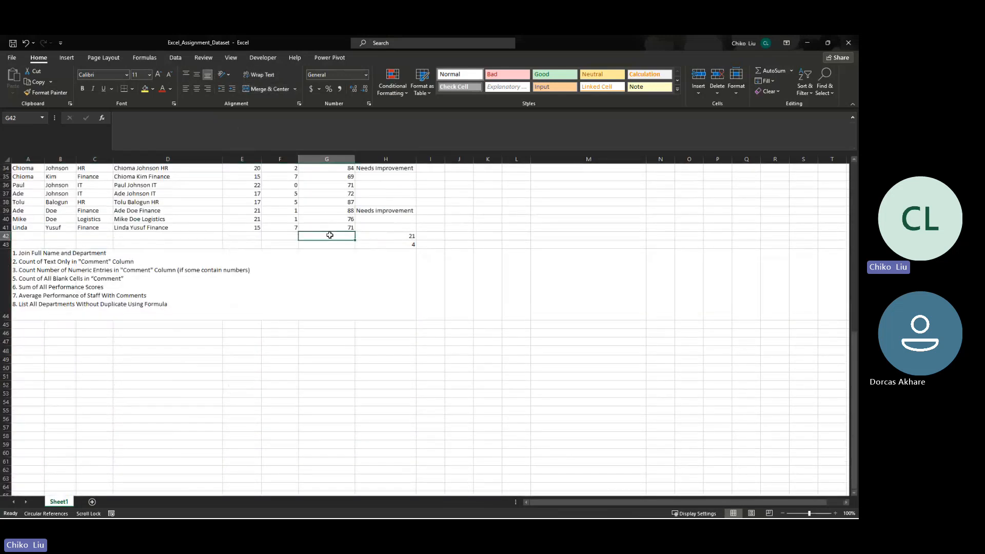
pyautogui.hotkey('alt', '=')
pyautogui.press('Return')
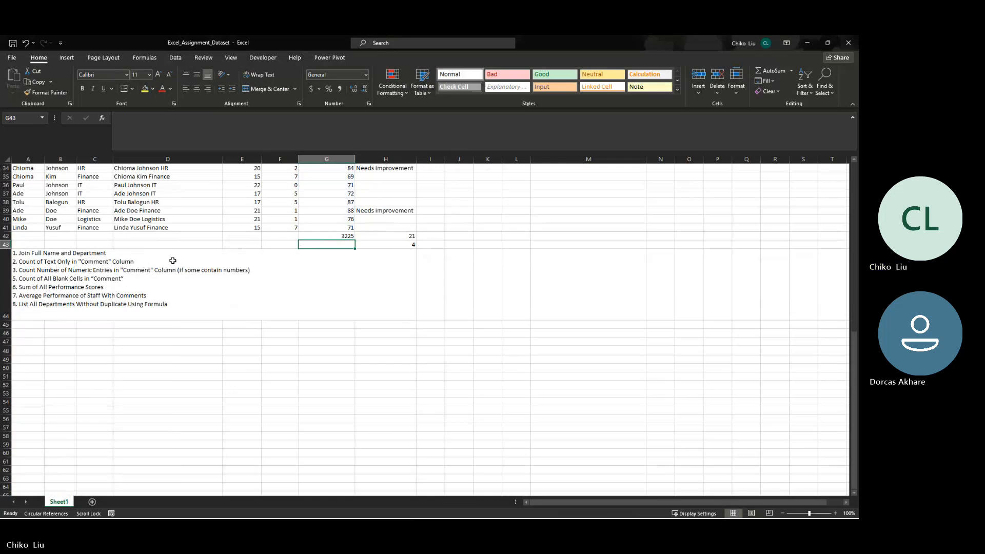
# - Calculate the average performance score in G43 with an AVERAGE formula over G2:G41
pyautogui.scroll(-1, 174, 260)
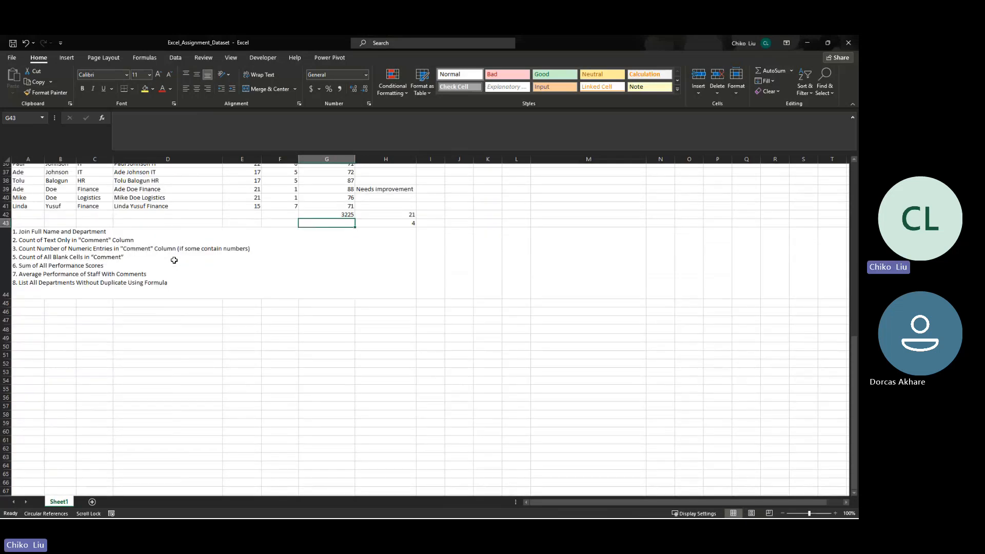
pyautogui.scroll(12, 174, 260)
pyautogui.scroll(-3, 174, 260)
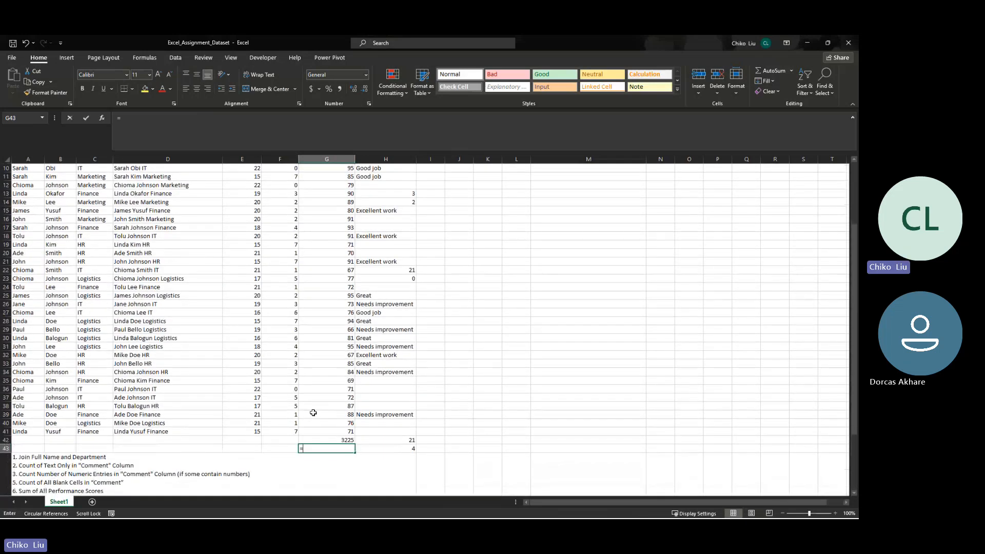
pyautogui.write('=av')
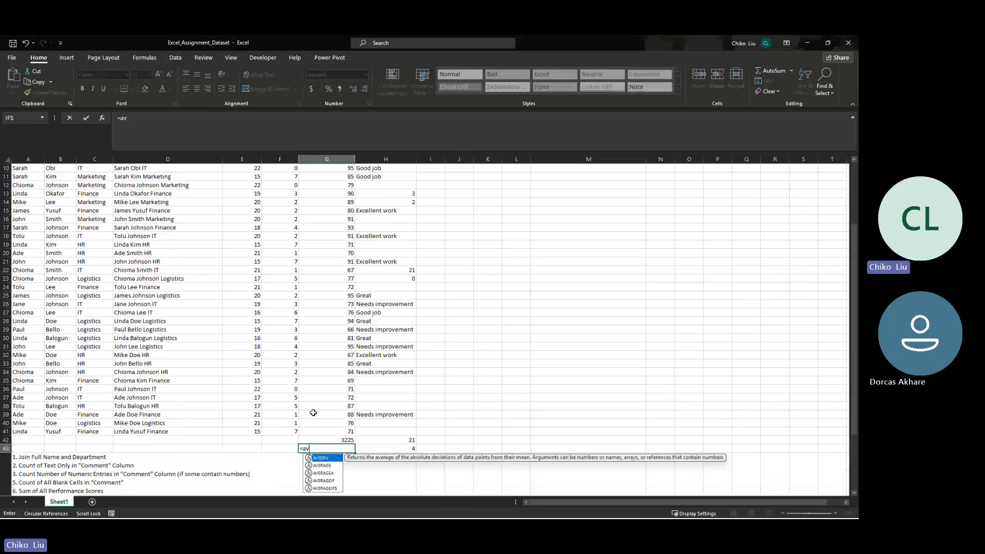
pyautogui.press('Down')
pyautogui.press('Tab')
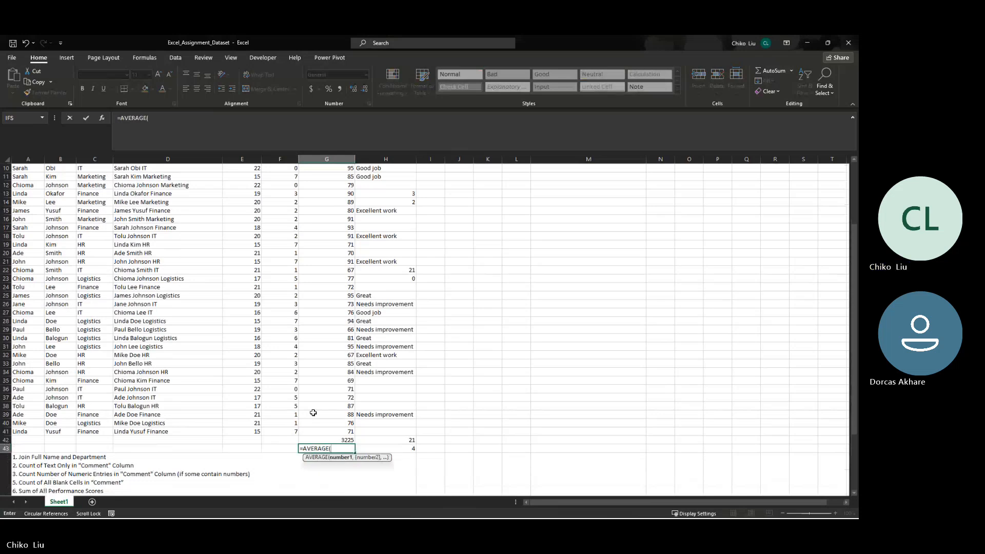
pyautogui.write('g2:')
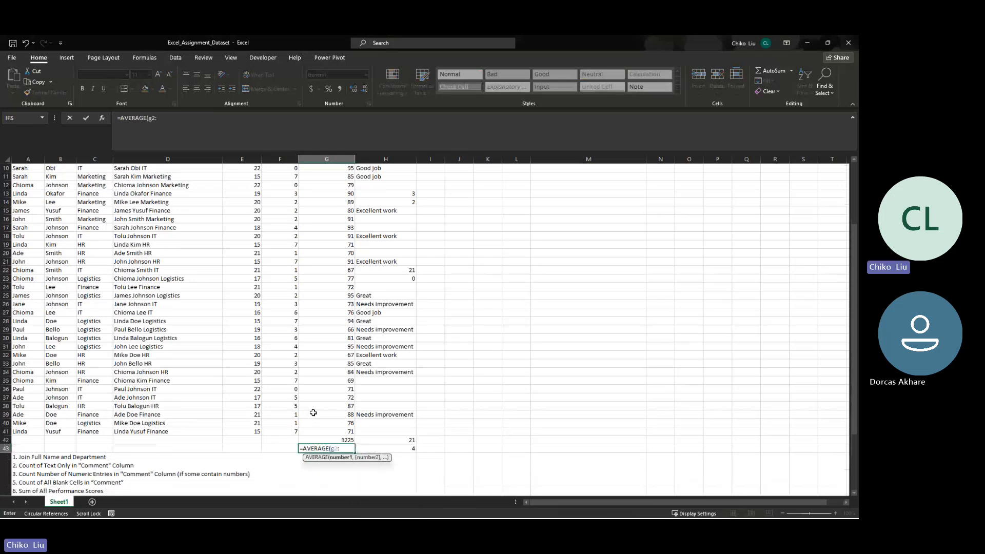
pyautogui.write('g41')
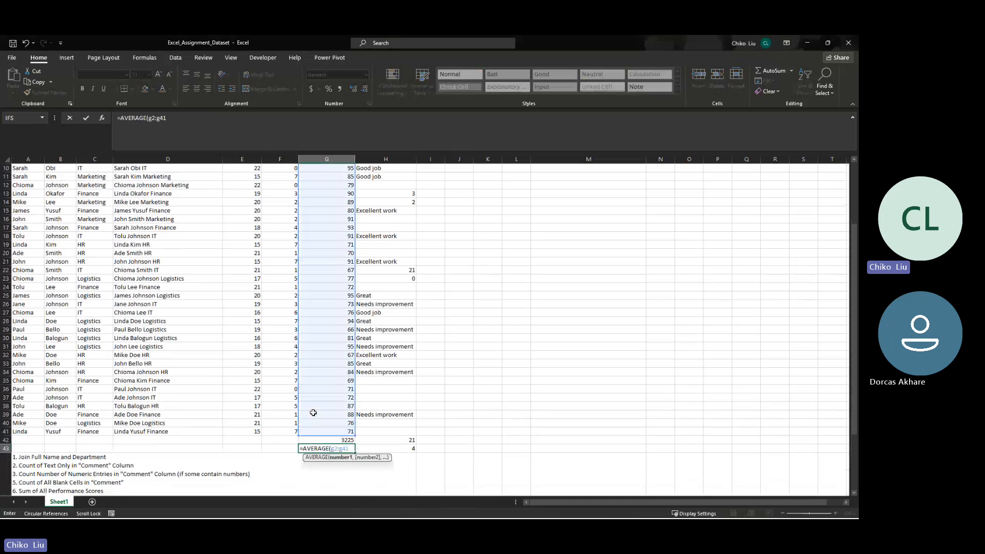
pyautogui.press('Return')
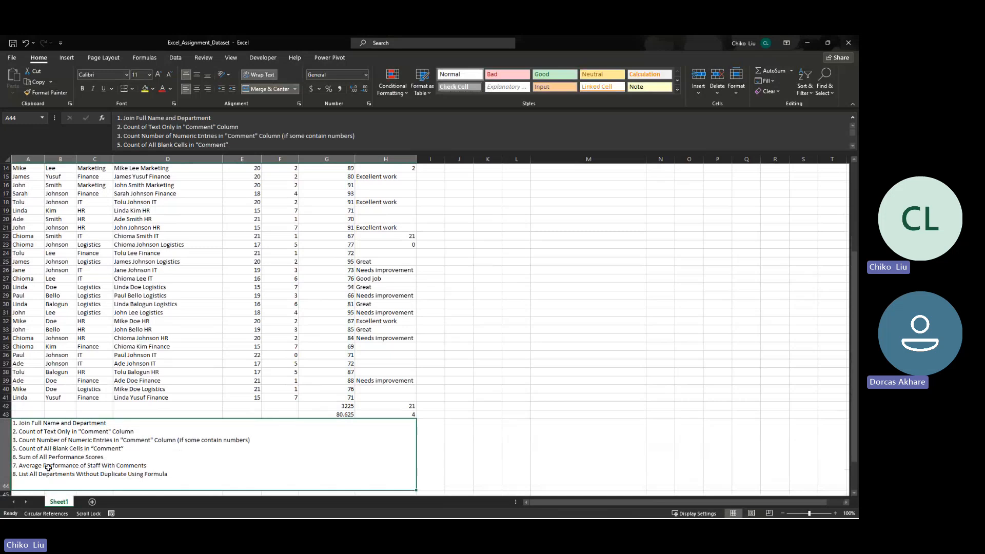
# - Copy the Department column with its header and paste it at K1
pyautogui.scroll(-20, 55, 465)
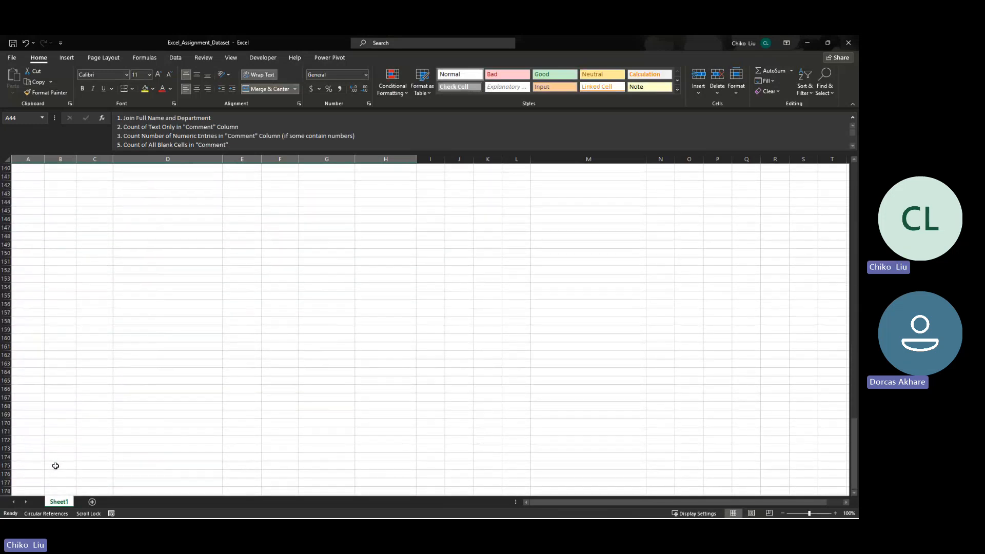
pyautogui.scroll(20, 55, 465)
pyautogui.moveTo(86, 168); pyautogui.dragTo(96, 516)
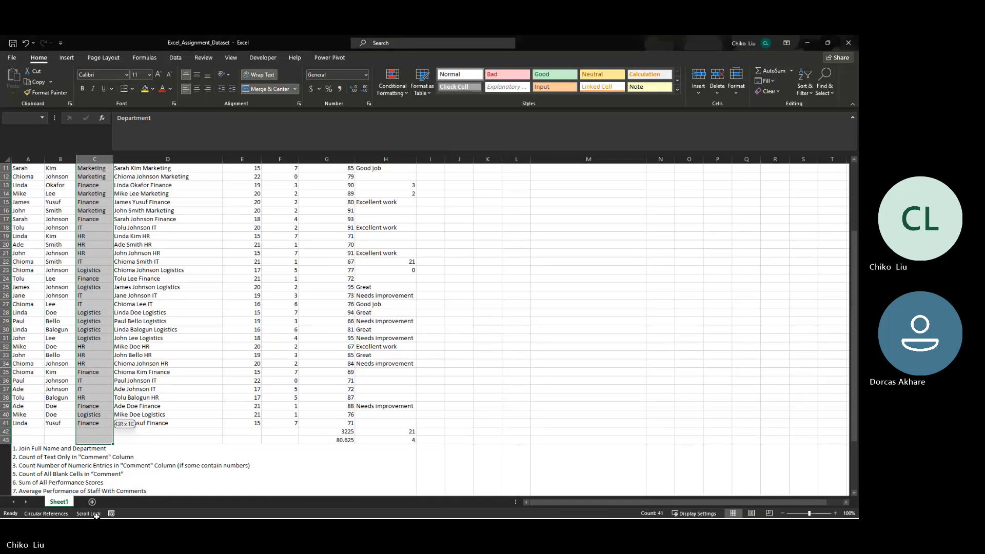
pyautogui.scroll(4, 453, 288)
pyautogui.hotkey('ctrl', 'c')
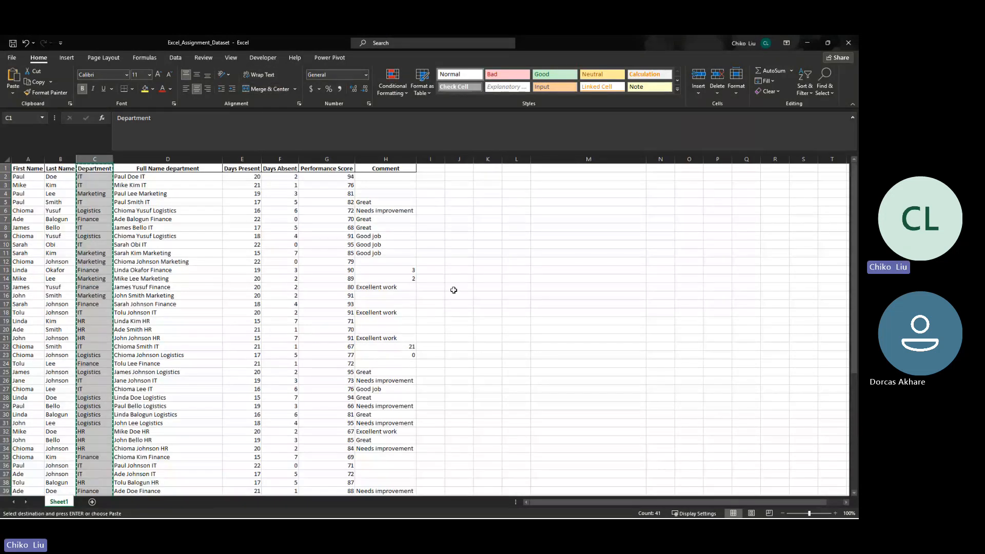
pyautogui.click(496, 166)
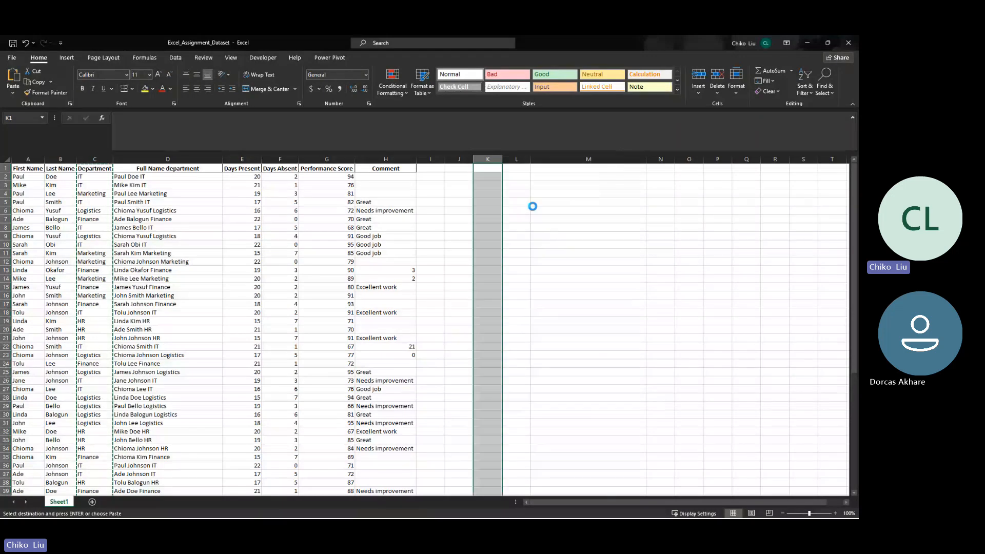
pyautogui.hotkey('ctrl', 'v')
# - Remove the duplicates from the department list in column K and fit the column width to its contents
pyautogui.click(175, 57)
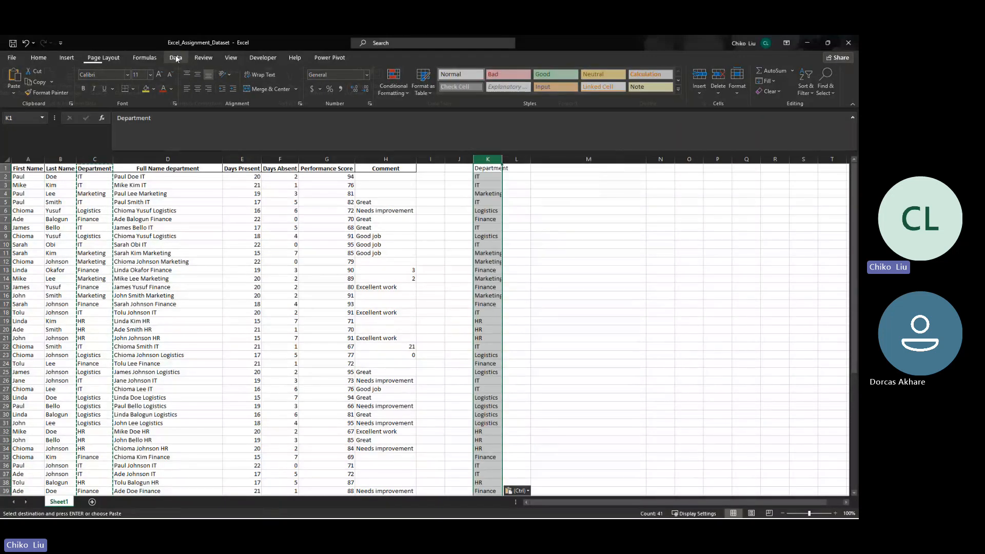
pyautogui.click(405, 81)
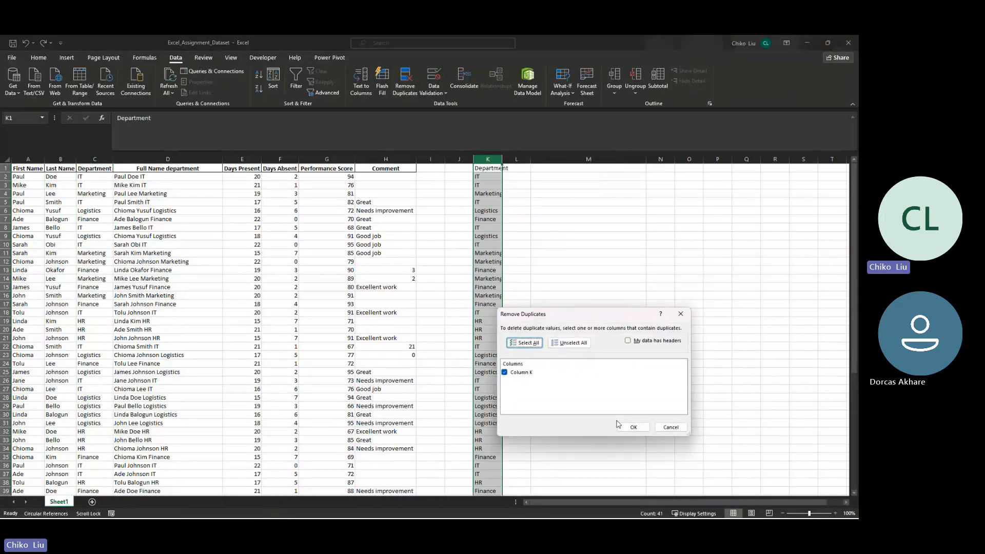
pyautogui.click(632, 426)
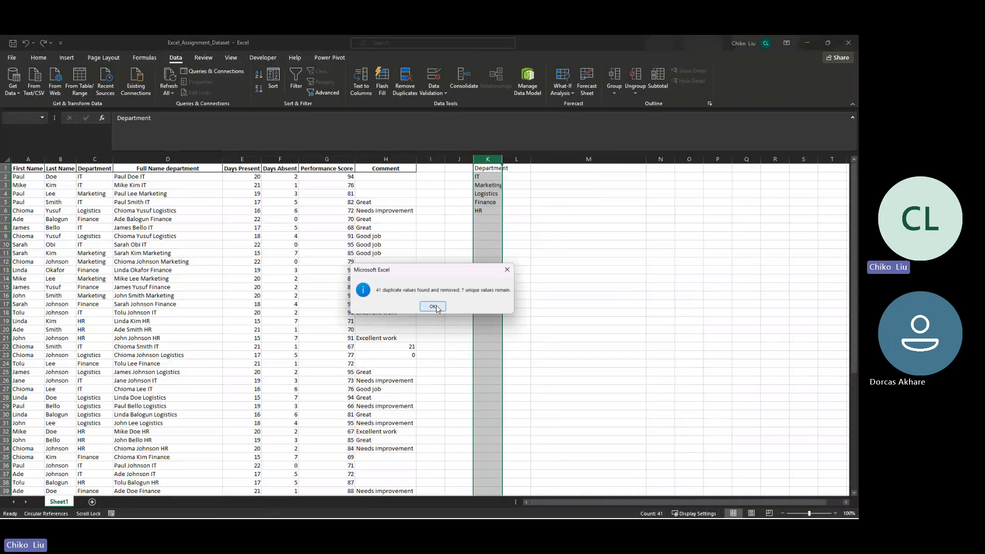
pyautogui.click(432, 306)
pyautogui.doubleClick(502, 159)
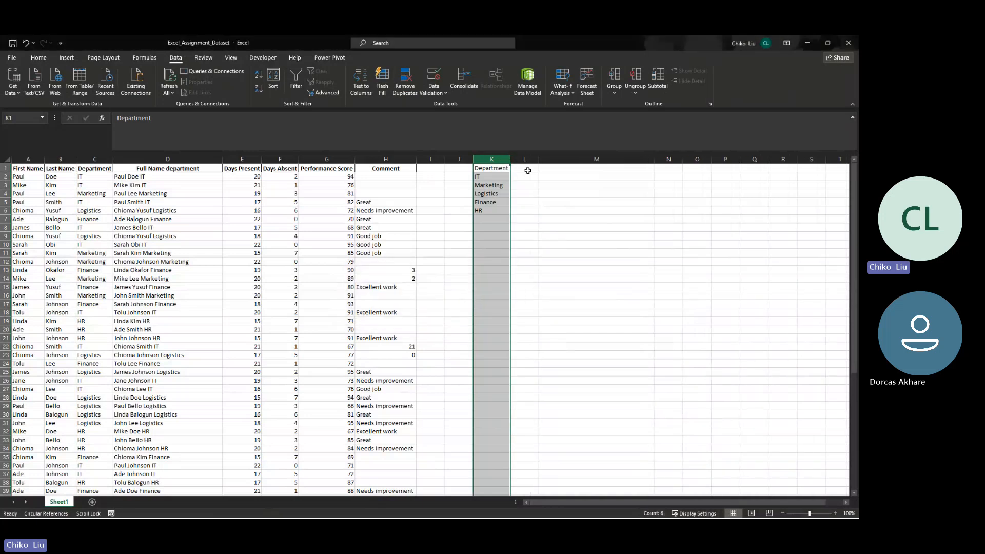
# - List the unique departments from L1 with the formula =UNIQUE(C2:C41)
pyautogui.click(529, 172)
pyautogui.write('=unq')
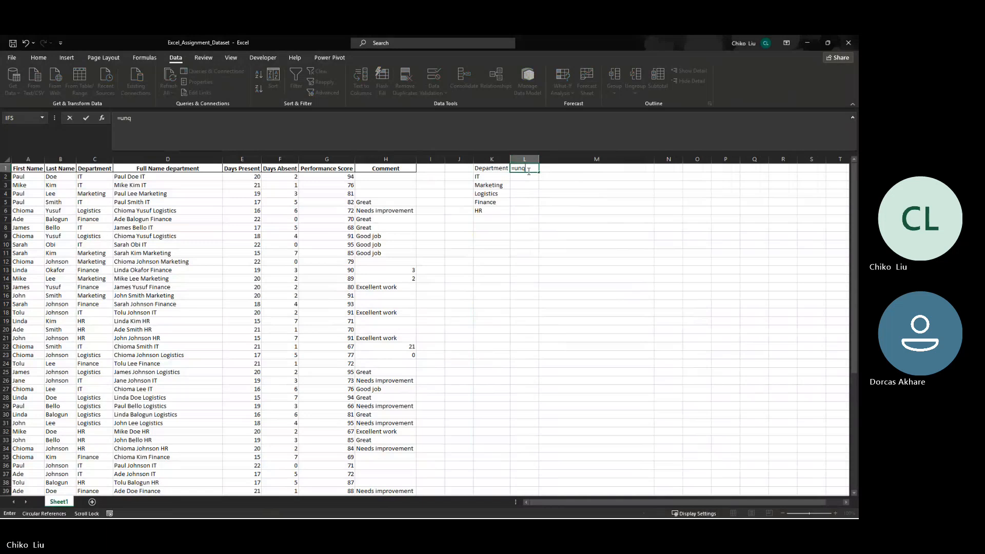
pyautogui.press('BackSpace')
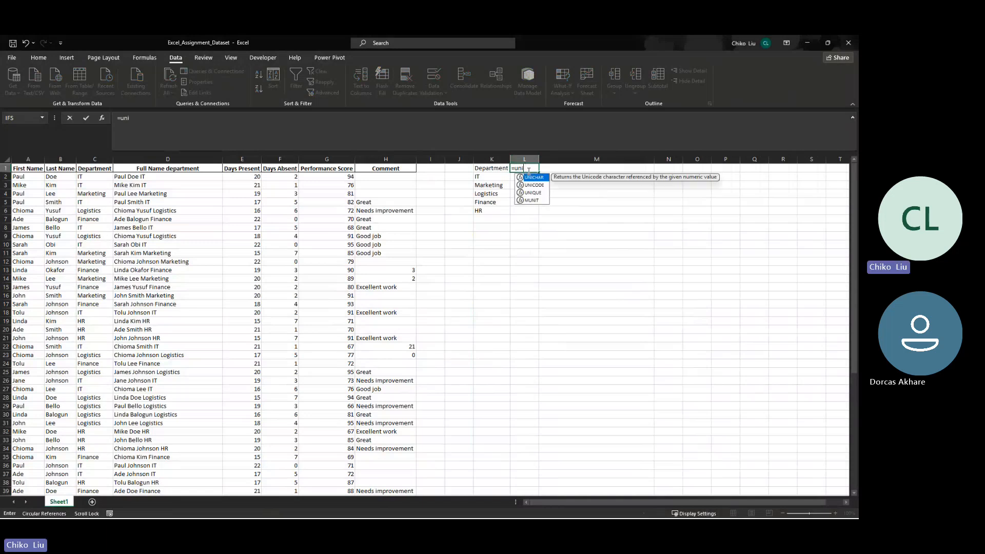
pyautogui.press('Down')
pyautogui.press('Down')
pyautogui.press('Tab')
pyautogui.write('c')
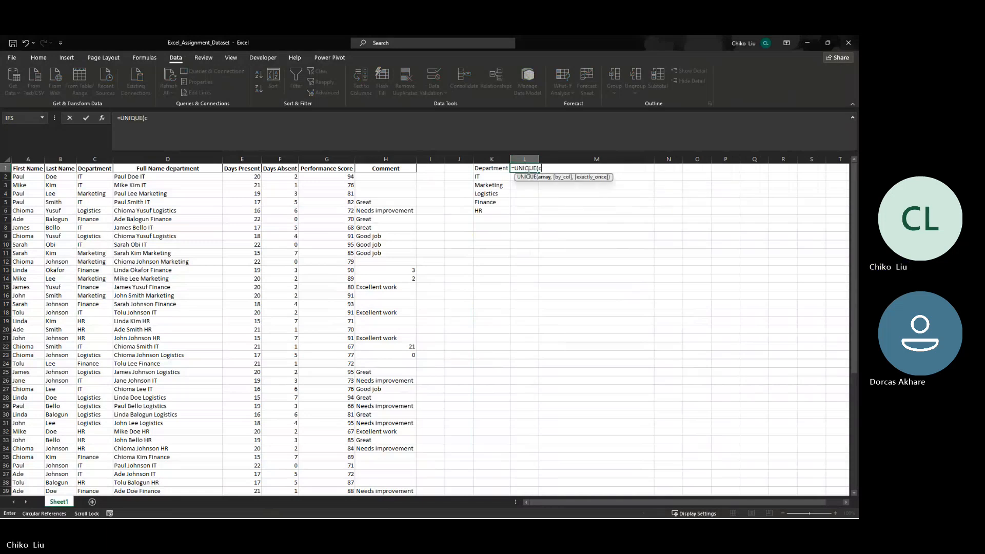
pyautogui.write('2:c')
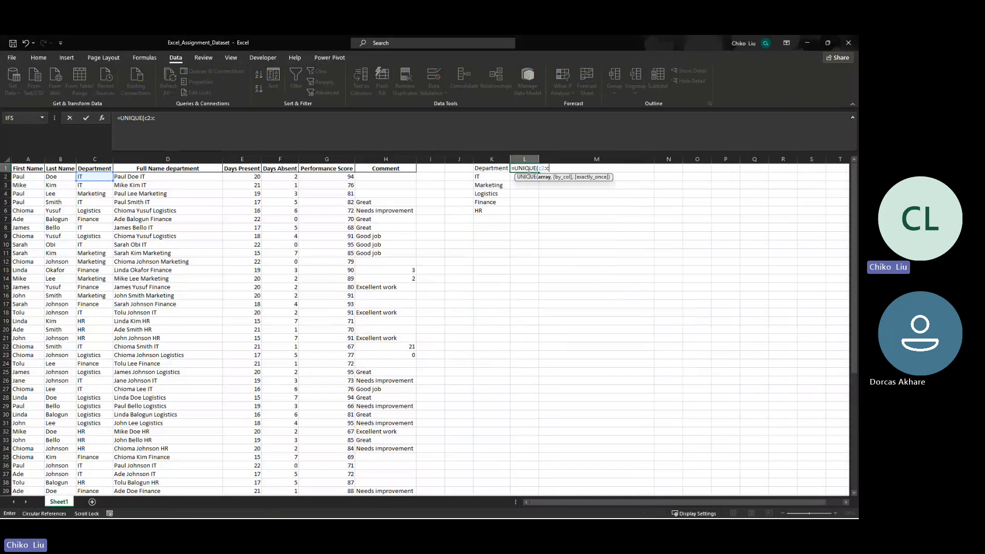
pyautogui.write('41)')
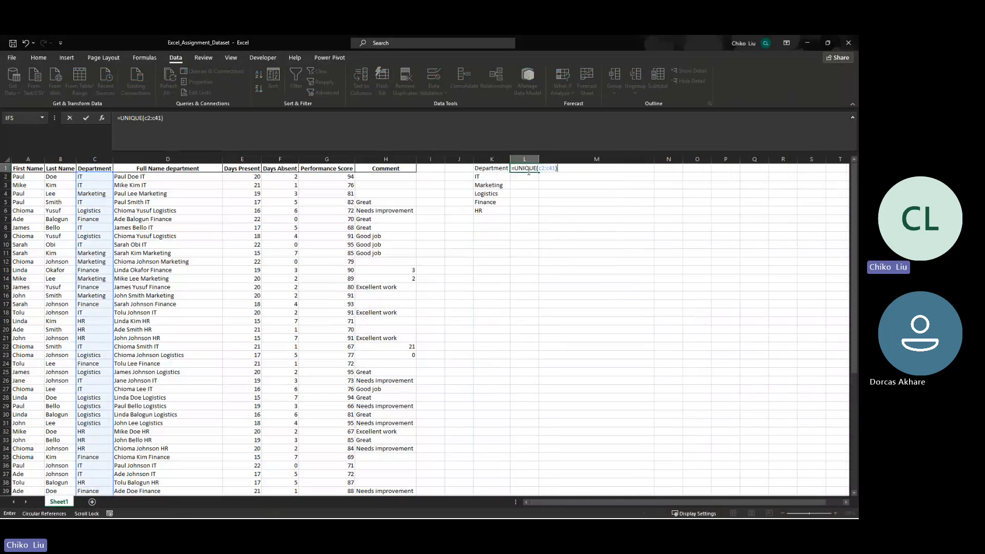
pyautogui.press('Return')
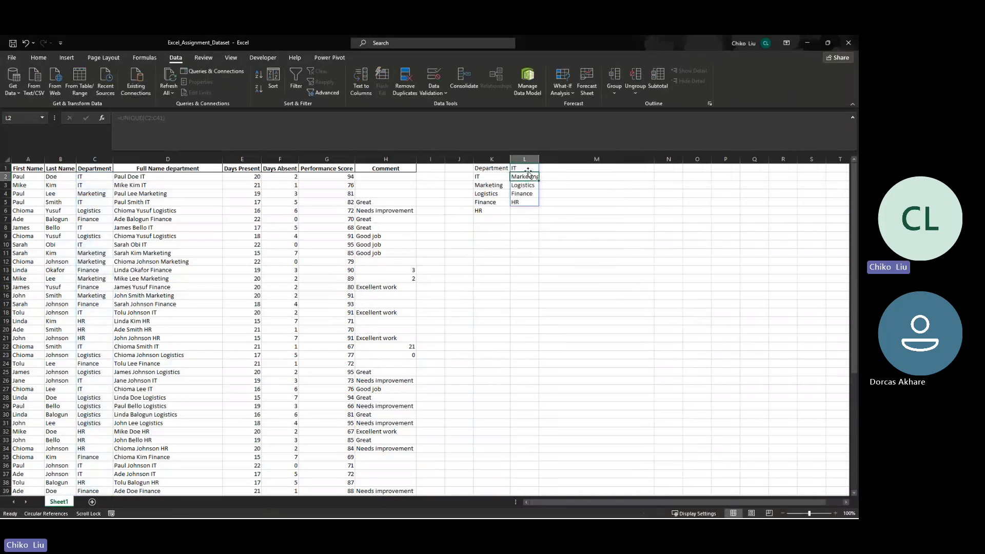
# - Extend the UNIQUE range in L1 to C1:C41 to include the header and fit column L to its contents
pyautogui.click(528, 168)
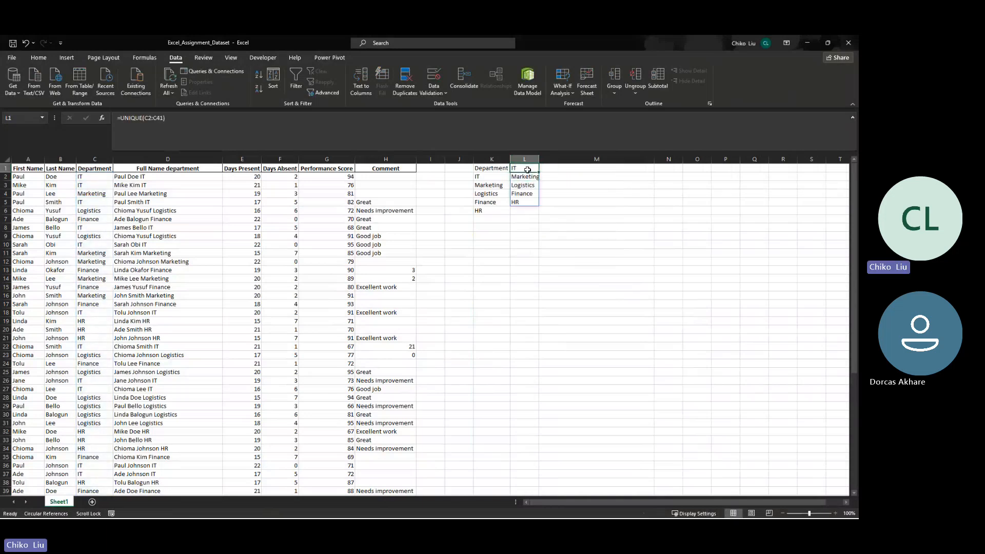
pyautogui.click(154, 118)
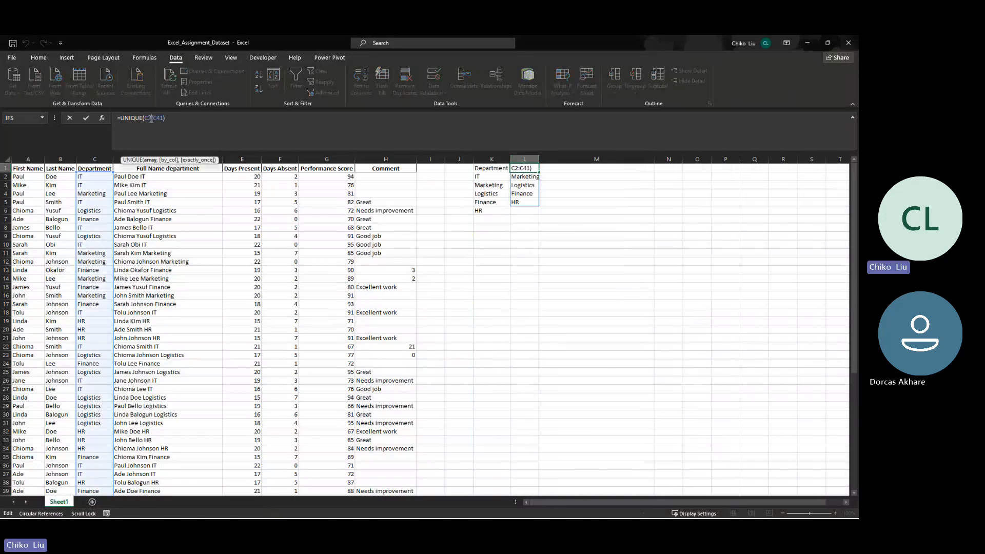
pyautogui.press('Return')
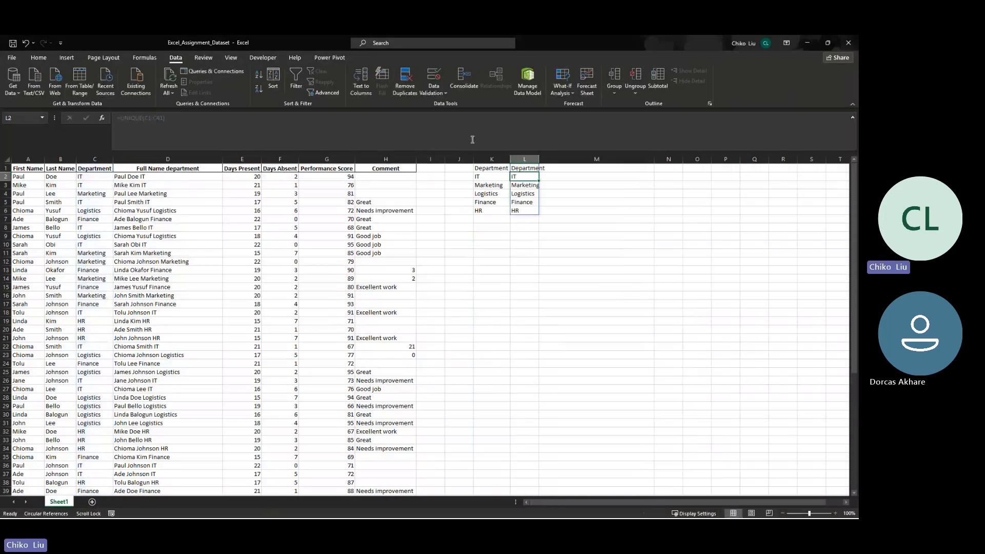
pyautogui.doubleClick(539, 159)
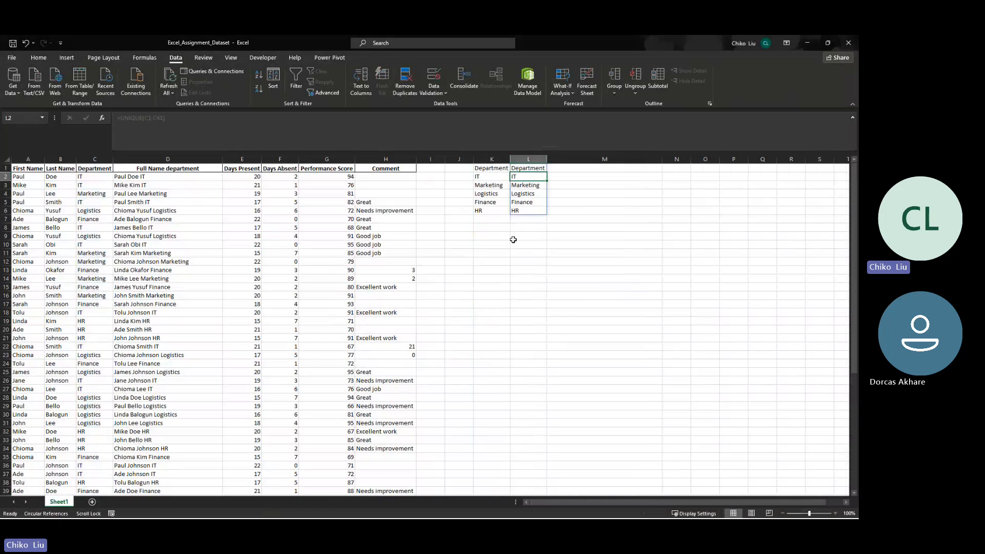
pyautogui.moveTo(489, 169); pyautogui.dragTo(485, 210)
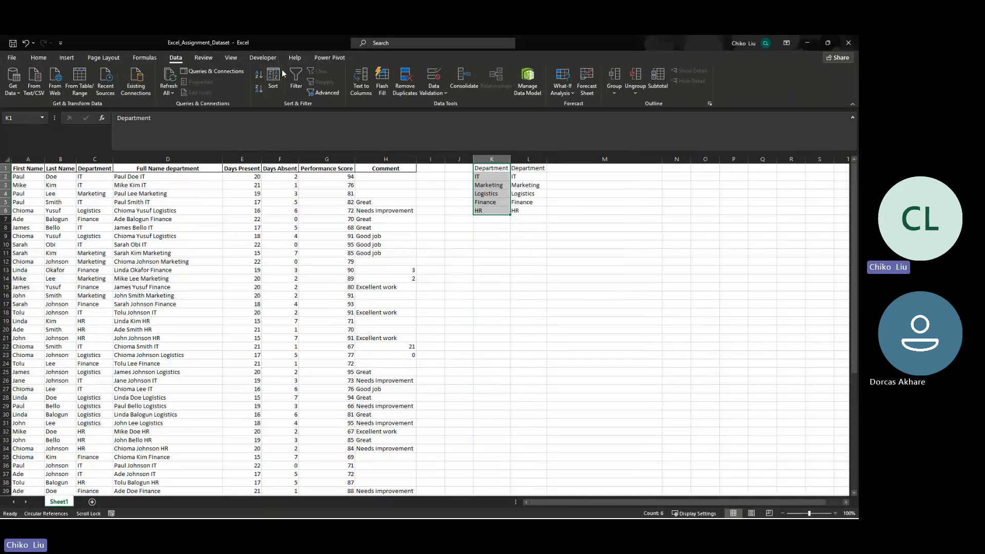
pyautogui.click(144, 57)
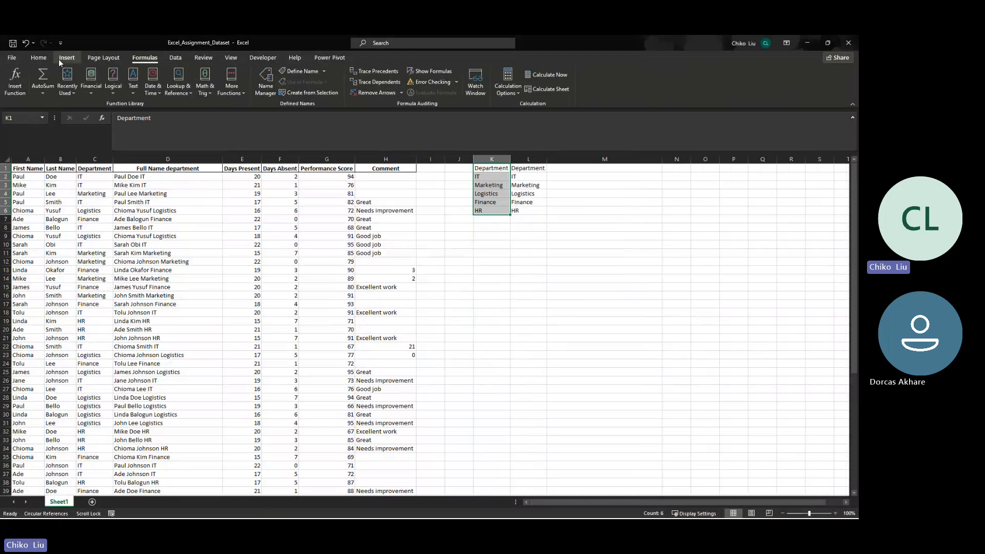
pyautogui.click(24, 93)
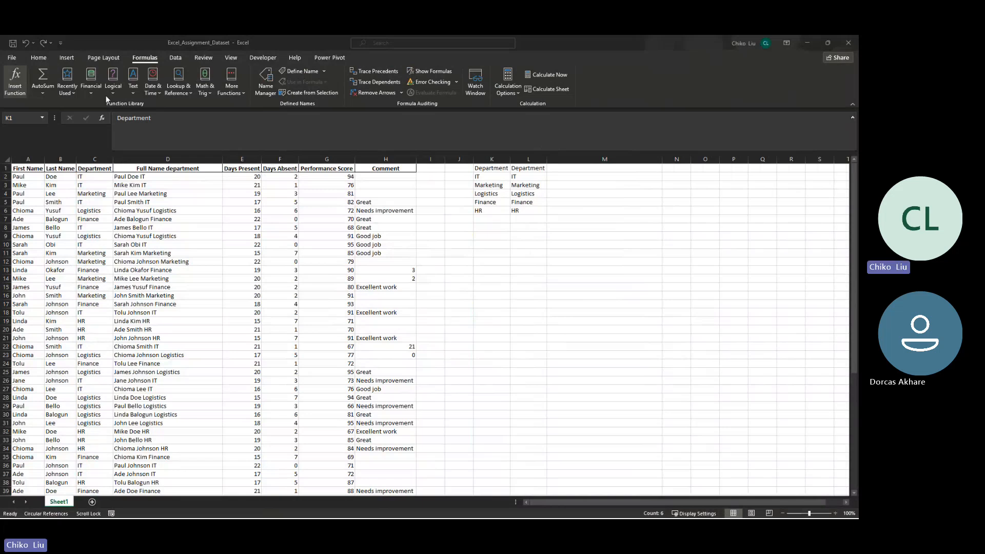
pyautogui.click(583, 195)
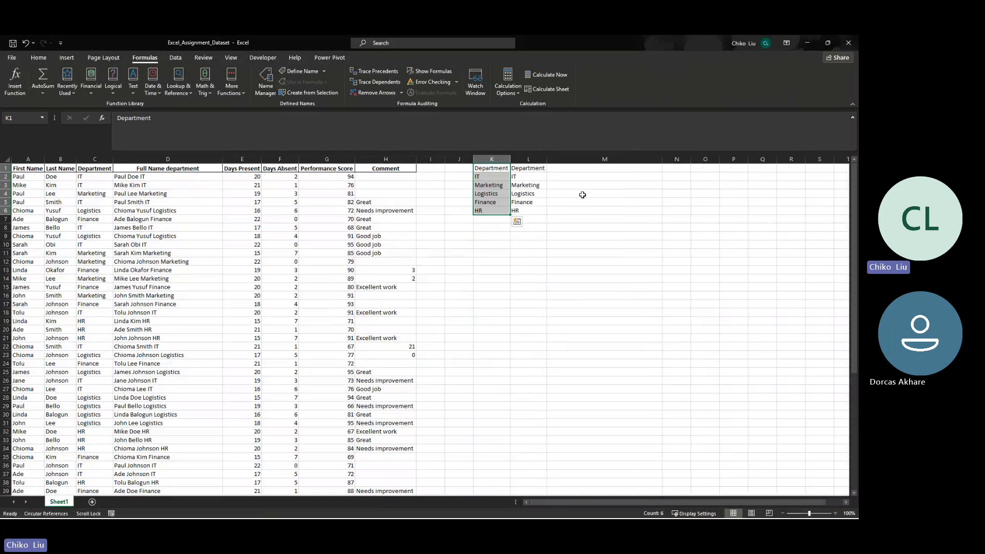
pyautogui.click(585, 198)
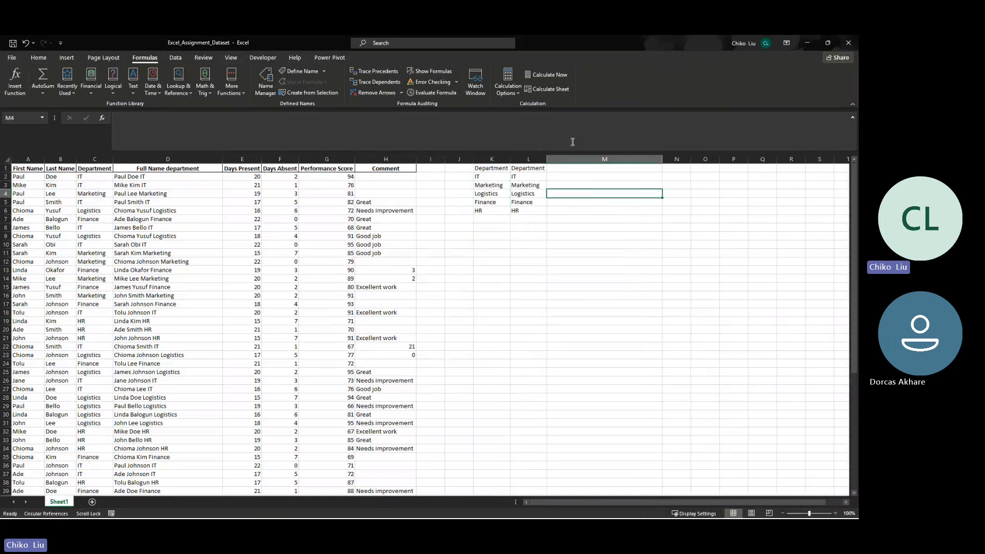
pyautogui.click(606, 175)
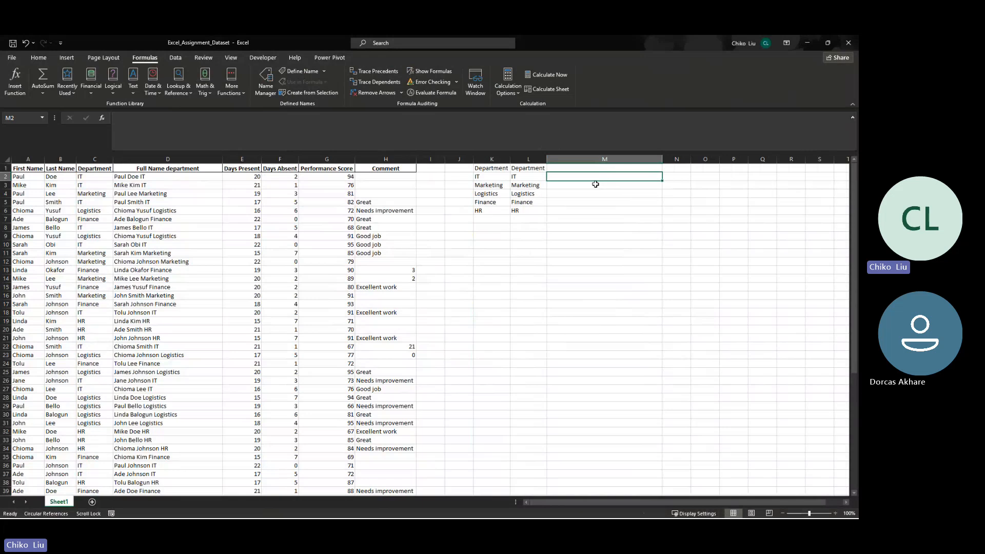
# - Enter the note "cell referencing\" in cell M7
pyautogui.click(573, 219)
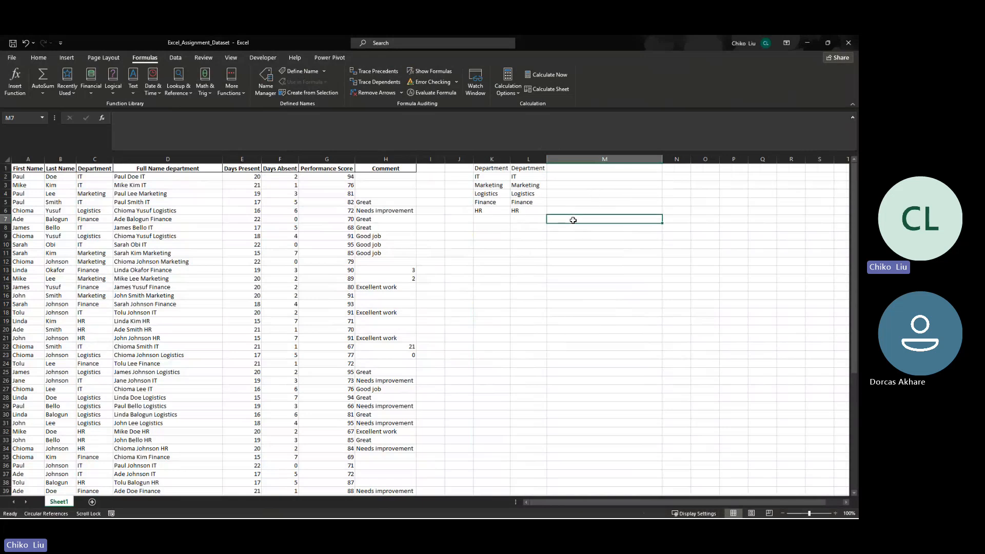
pyautogui.write('cell re')
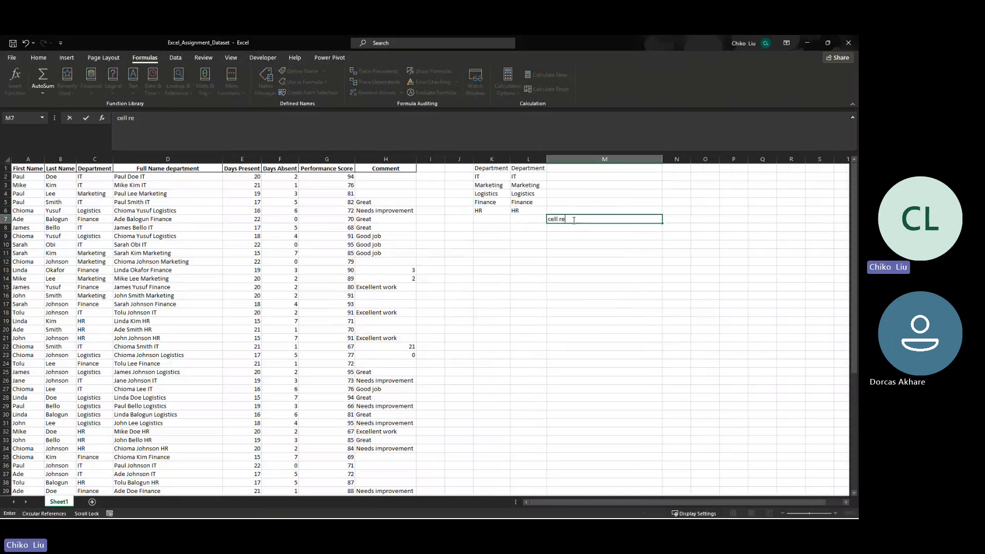
pyautogui.write('ferencing\\')
pyautogui.press('Return')
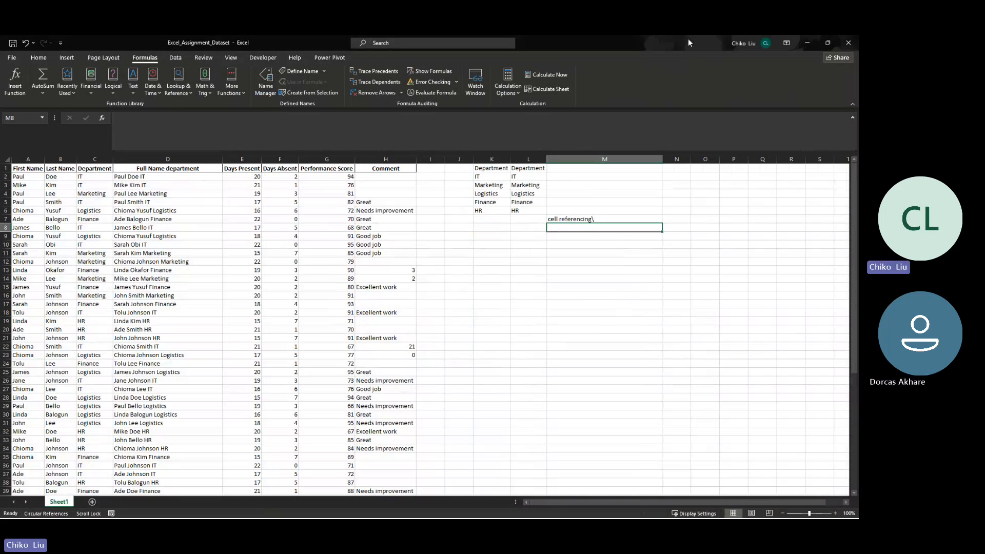
# - Close the open workbooks, discarding the changes to the other assignment file, and reopen Excel_Assignment_Dataset
pyautogui.click(848, 42)
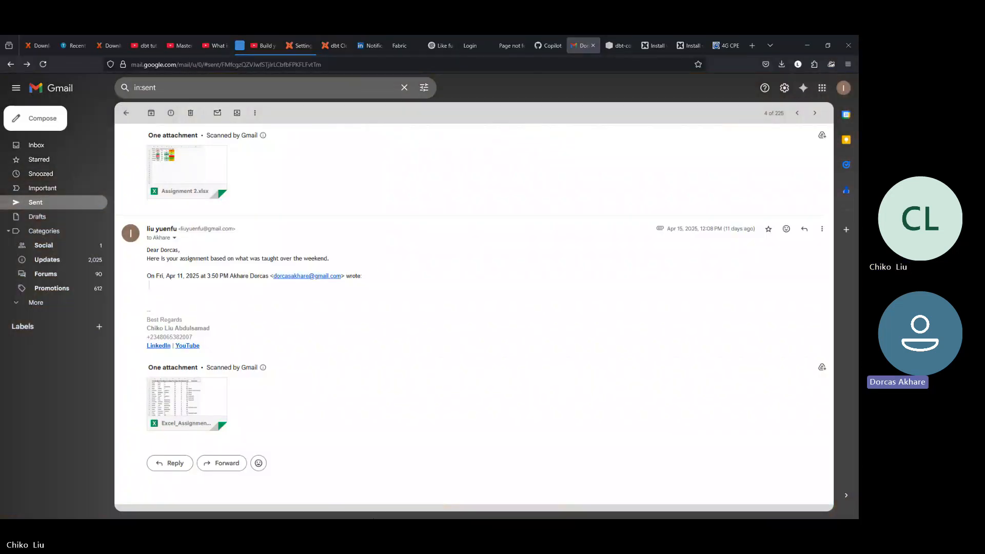
pyautogui.click(480, 509)
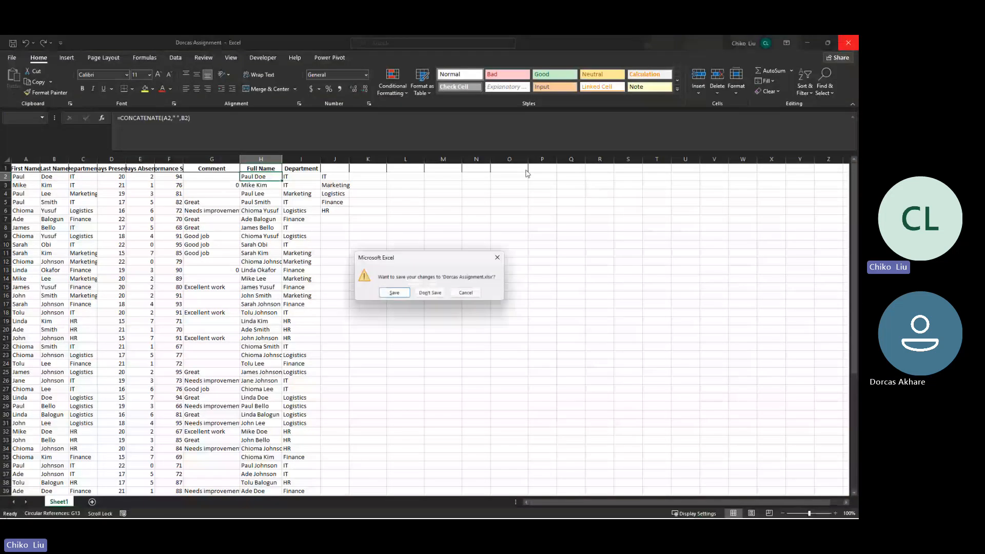
pyautogui.click(429, 293)
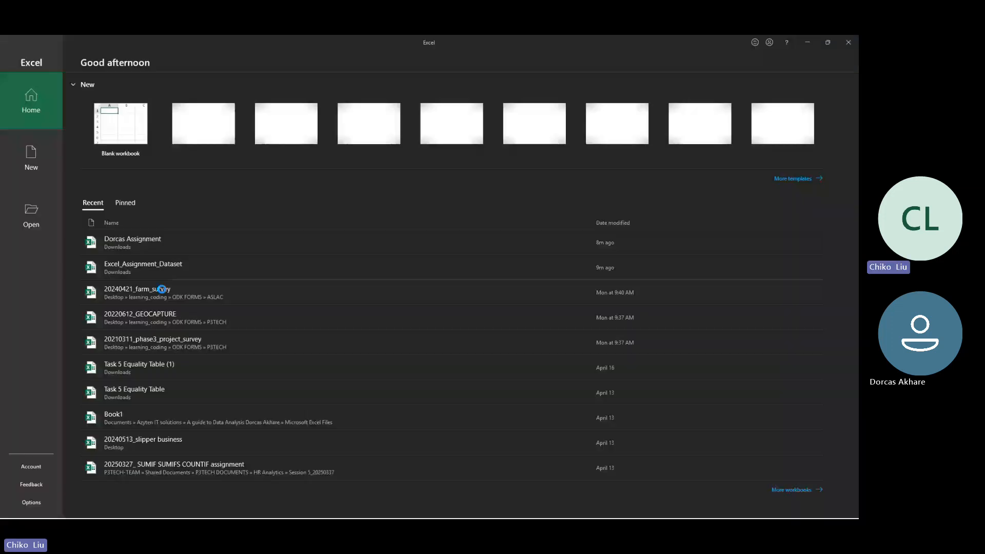
pyautogui.click(145, 266)
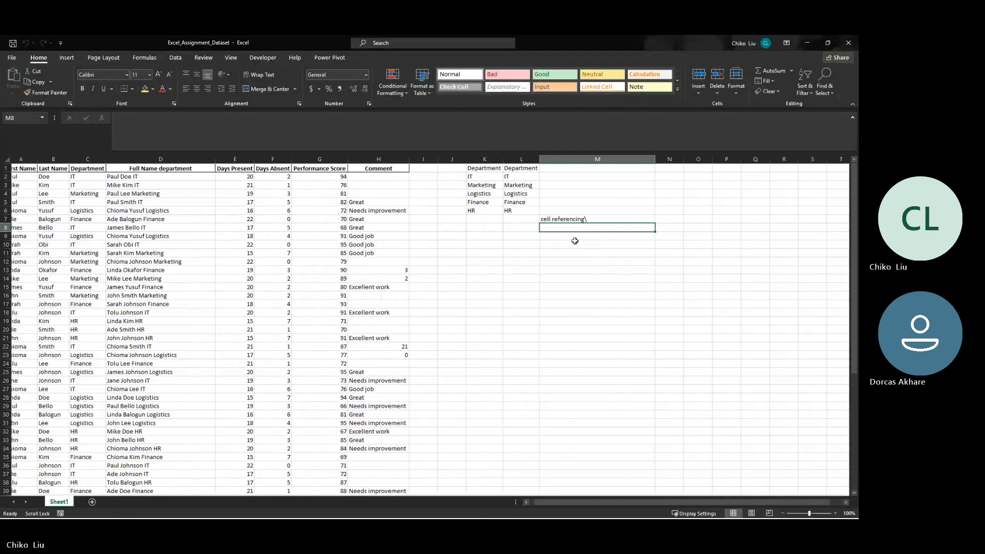
pyautogui.hscroll(2, 575, 241)
pyautogui.click(575, 240)
pyautogui.scroll(-1, 575, 241)
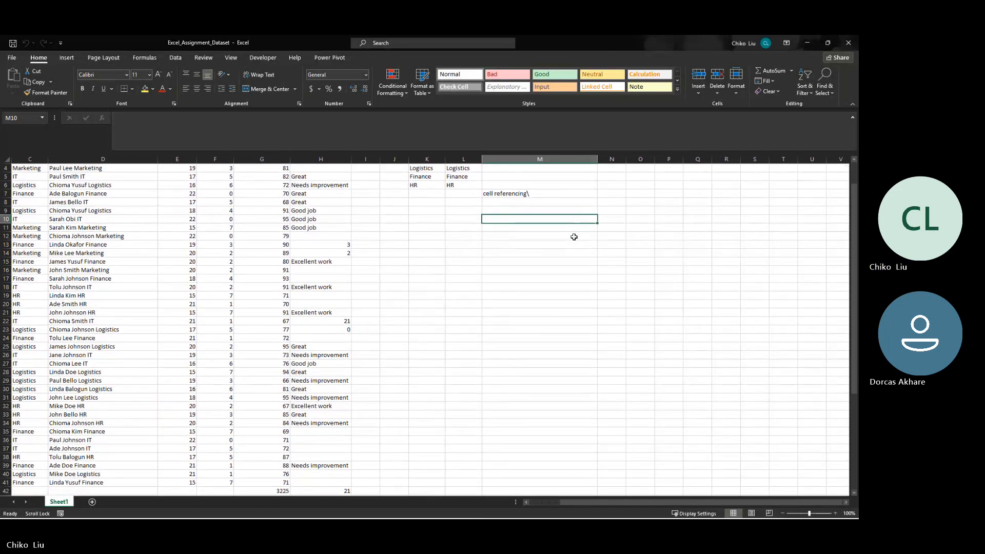
pyautogui.scroll(1, 574, 237)
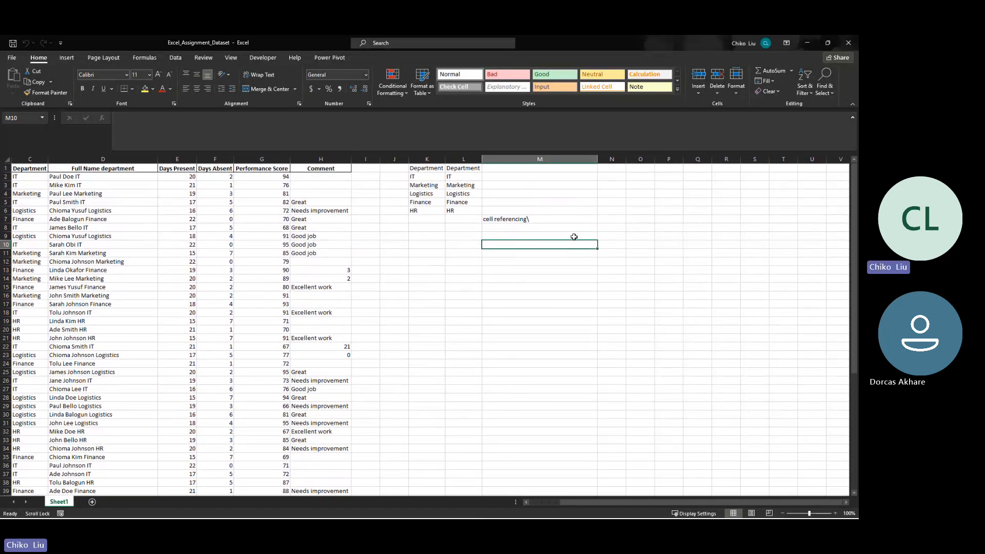
pyautogui.hscroll(3, 574, 236)
pyautogui.hscroll(-4, 574, 236)
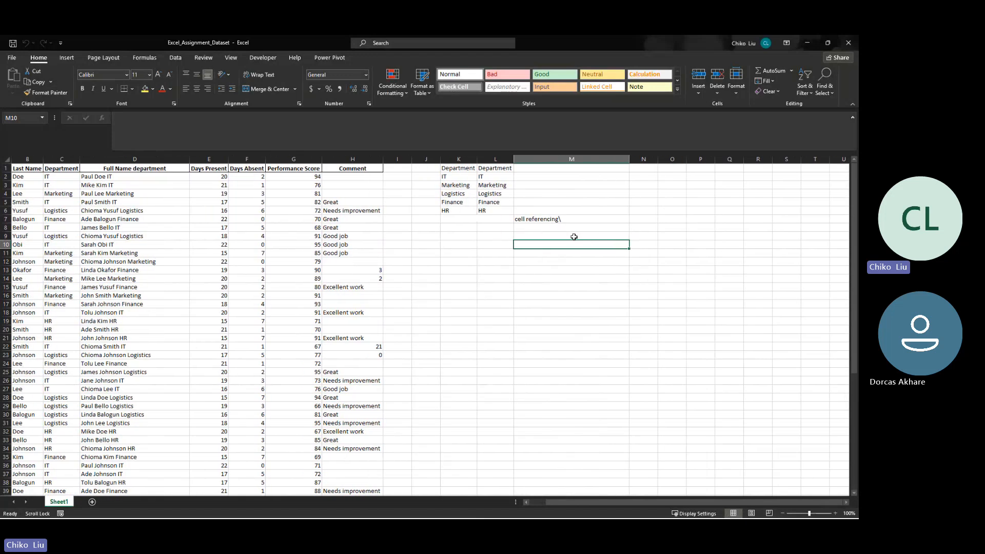
pyautogui.moveTo(543, 229); pyautogui.dragTo(543, 235)
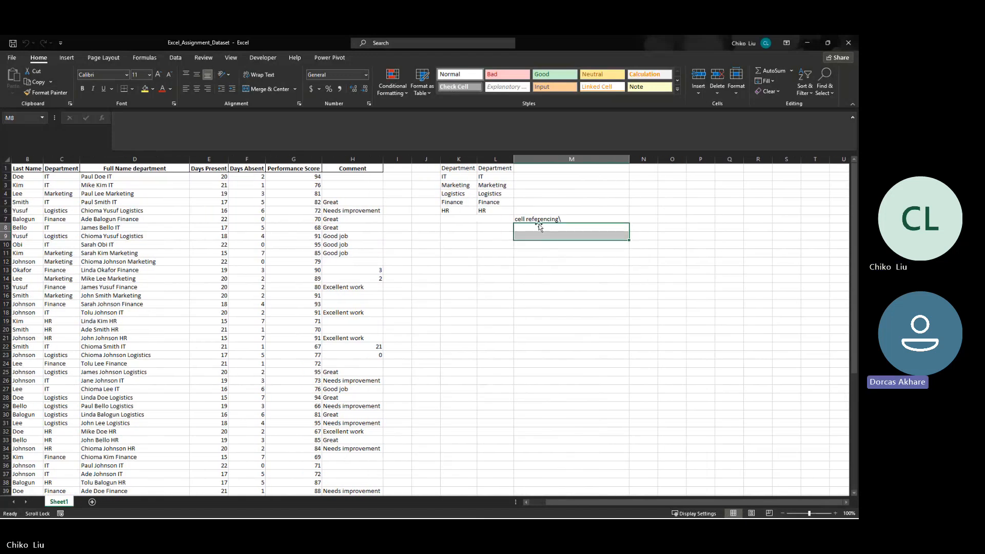
pyautogui.click(542, 219)
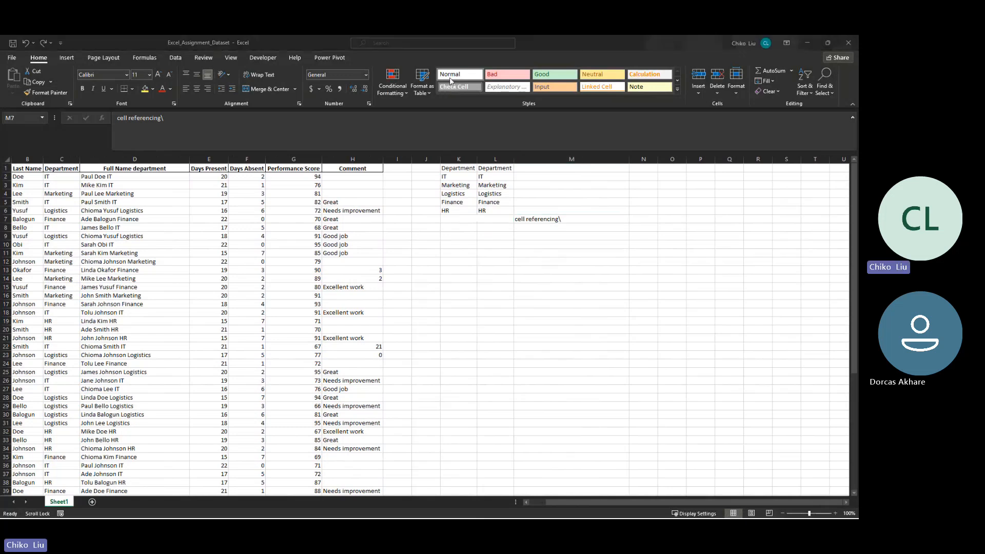
# - In a blank workbook, test arrow navigation with Scroll Lock on, turn Scroll Lock off, and move the active cell to A3
pyautogui.click(245, 189)
pyautogui.press('Right')
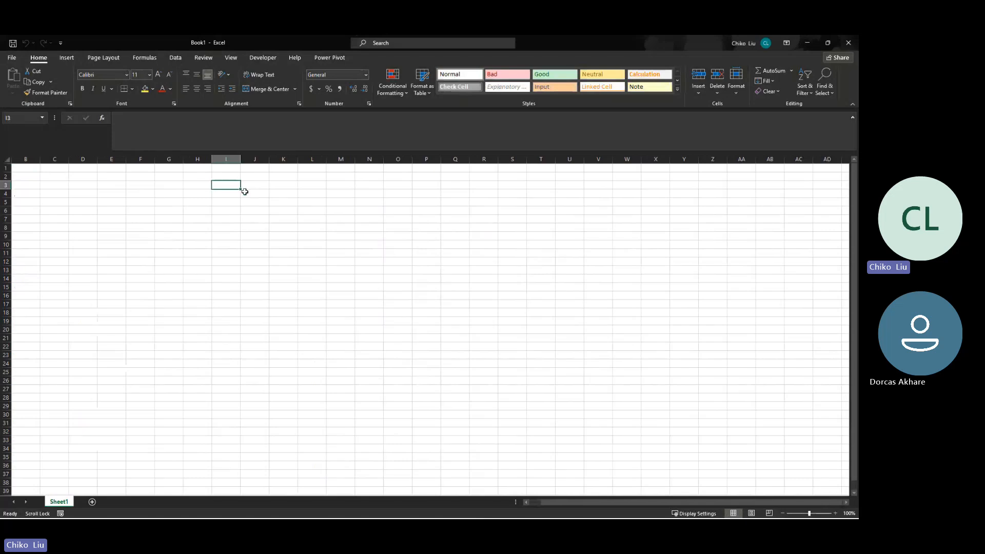
pyautogui.press('Right')
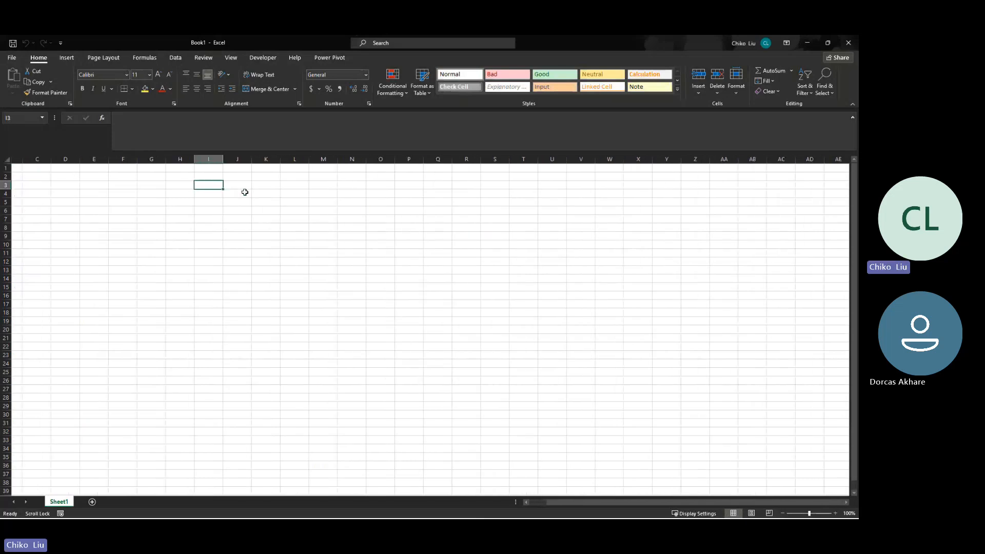
pyautogui.press('Left')
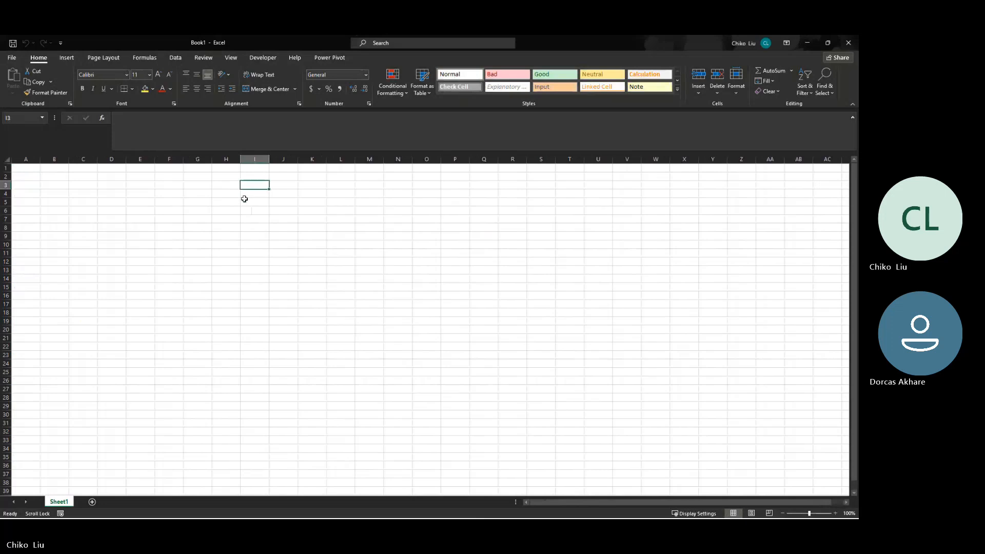
pyautogui.press('Scroll_Lock')
pyautogui.press('Right')
pyautogui.press('Left')
pyautogui.press('Left')
pyautogui.press('Left')
pyautogui.press('Left')
pyautogui.press('Left')
pyautogui.press('Left')
pyautogui.press('Left')
pyautogui.press('Left')
pyautogui.press('Left')
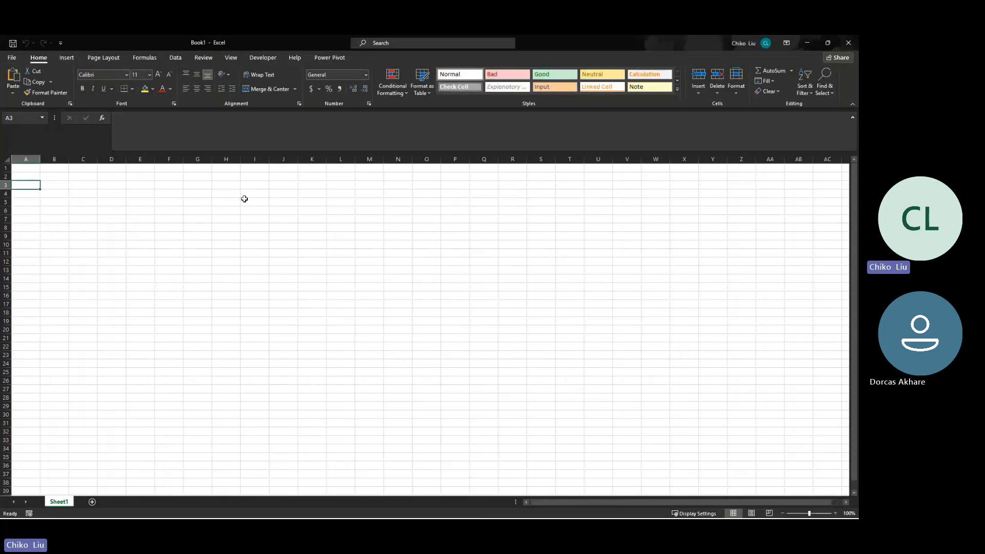
# - Turn Scroll Lock on and off again to compare navigation, and move the active cell to C3
pyautogui.press('Scroll_Lock')
pyautogui.press('Right')
pyautogui.press('Scroll_Lock')
pyautogui.press('Right')
pyautogui.press('Right')
# - Switch to the Excel_Assignment_Dataset workbook
pyautogui.hotkey('alt', 'Tab')
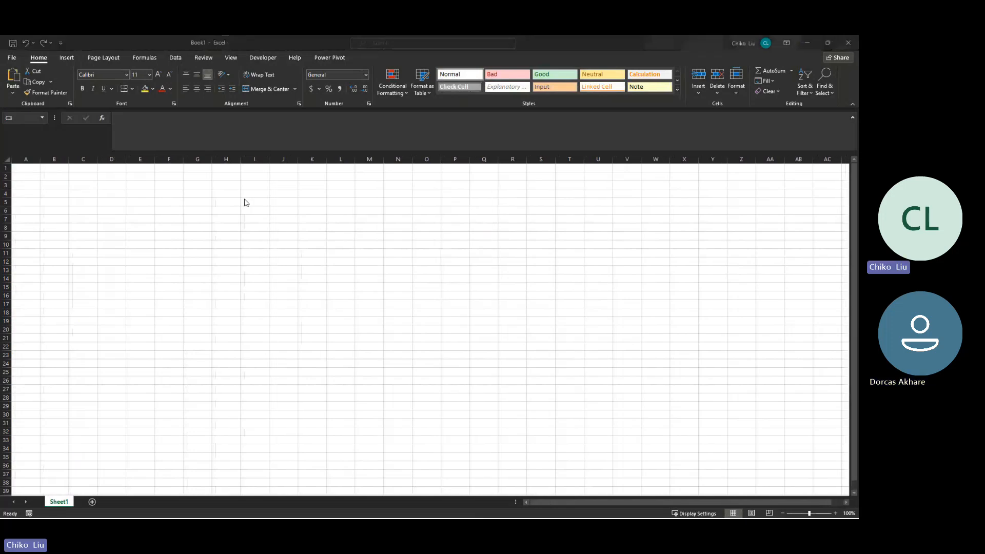
pyautogui.hotkey('alt', 'Tab')
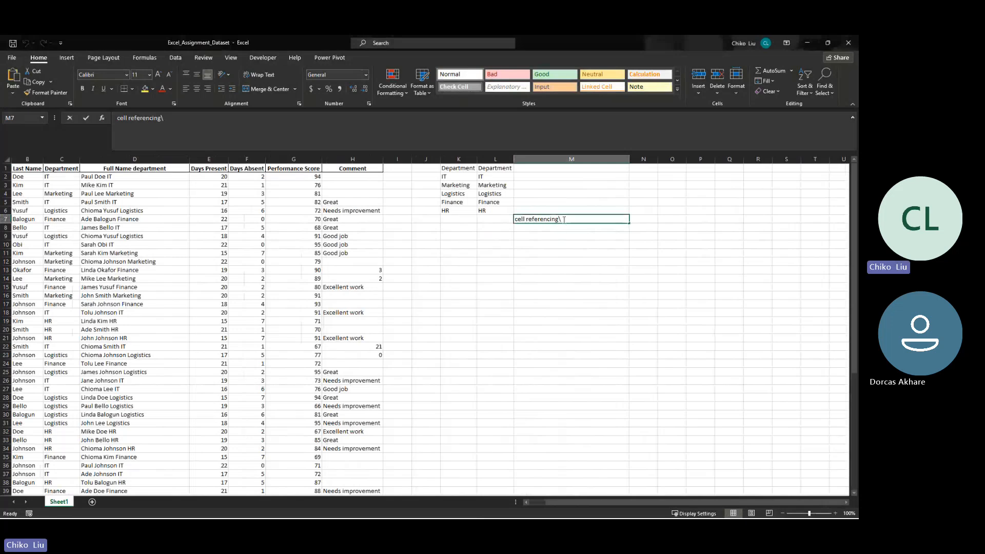
# - Try removing the trailing backslash from the note in cell M7, and undo the edit
pyautogui.doubleClick(562, 220)
pyautogui.press('BackSpace')
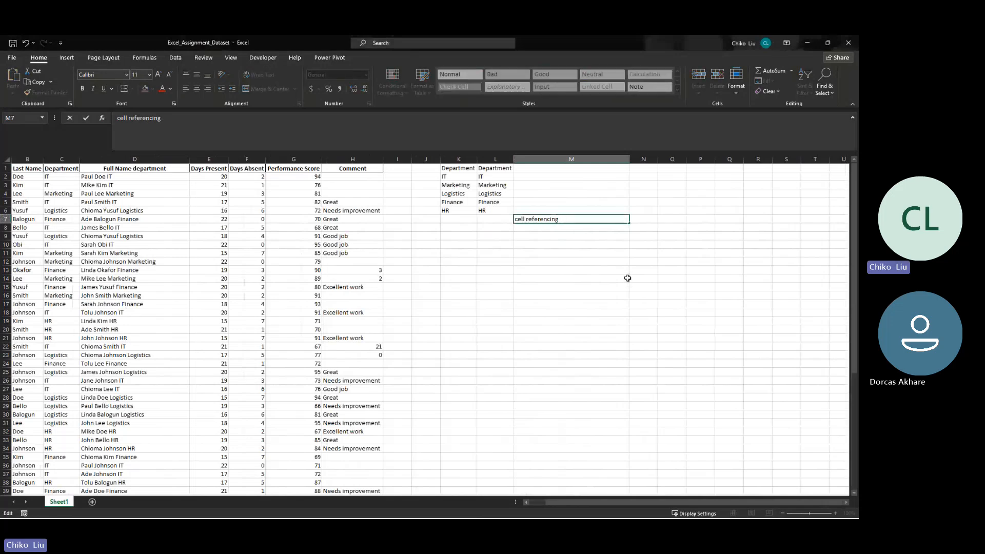
pyautogui.hotkey('ctrl', 'Return')
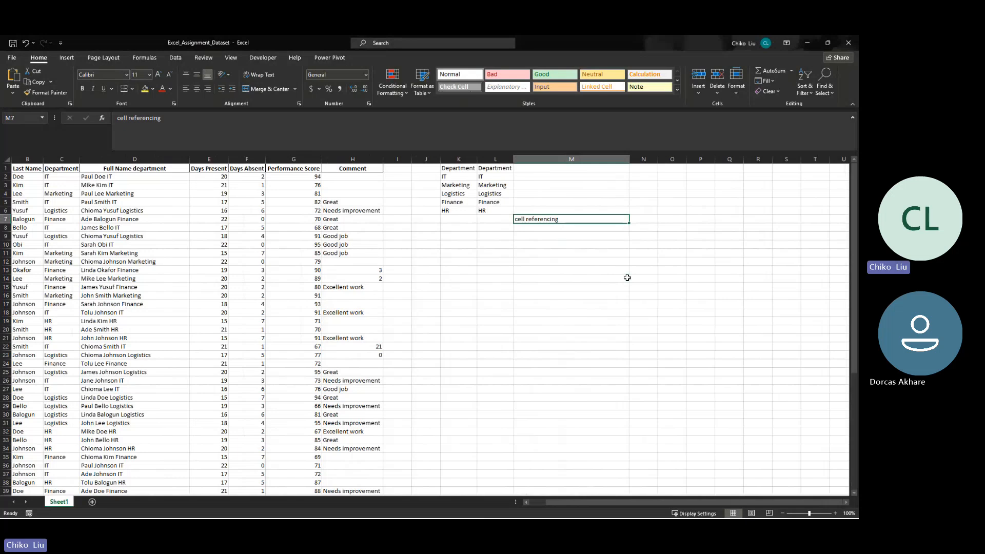
pyautogui.hotkey('ctrl', 'z')
# - In cell M5, enter =CONCATENATE(H5,"\") to append a backslash to the comment from column H
pyautogui.click(339, 202)
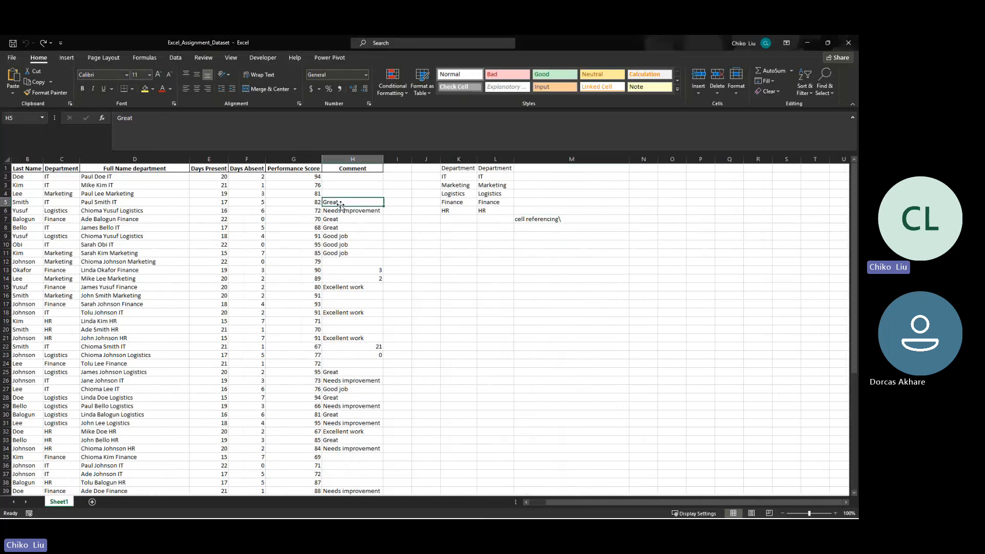
pyautogui.click(572, 201)
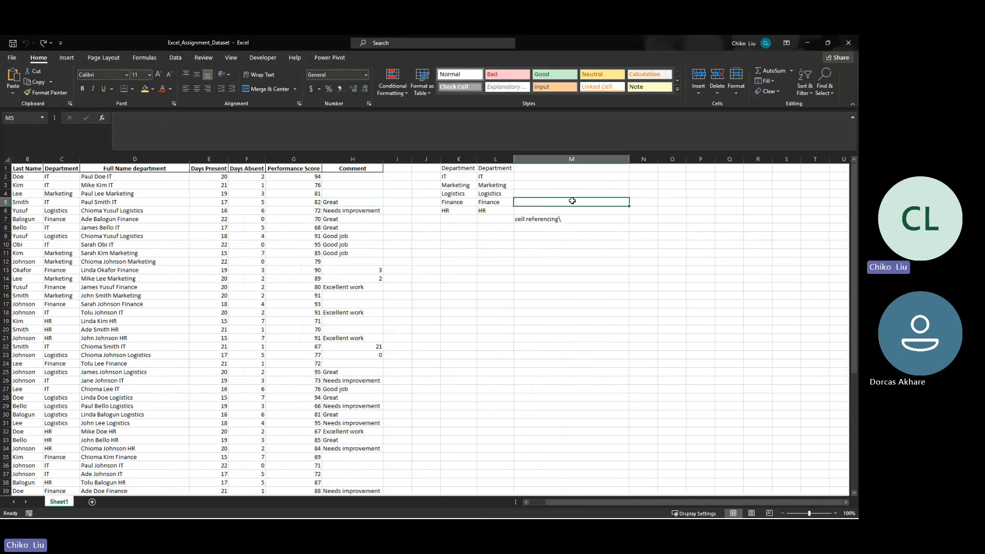
pyautogui.write('=')
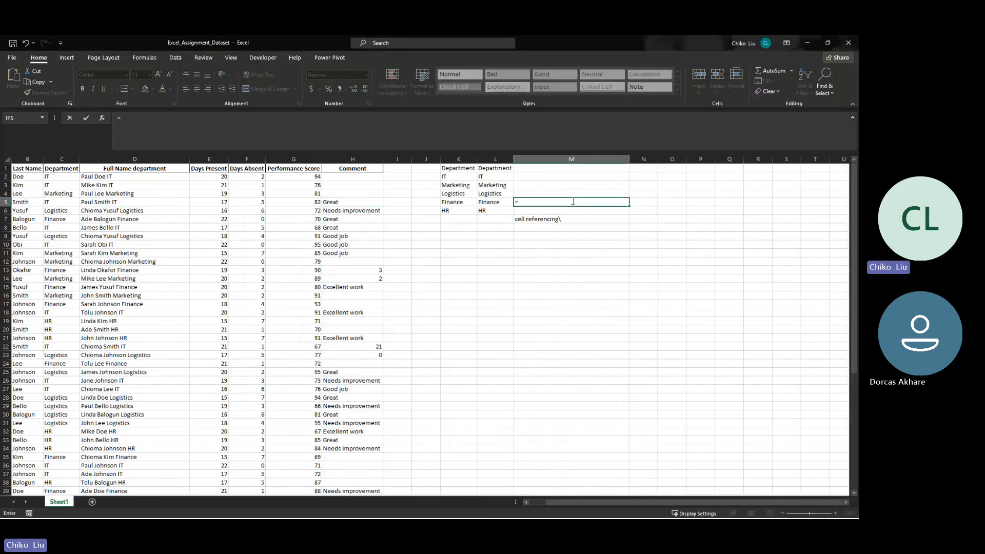
pyautogui.write('CONCATENATE(')
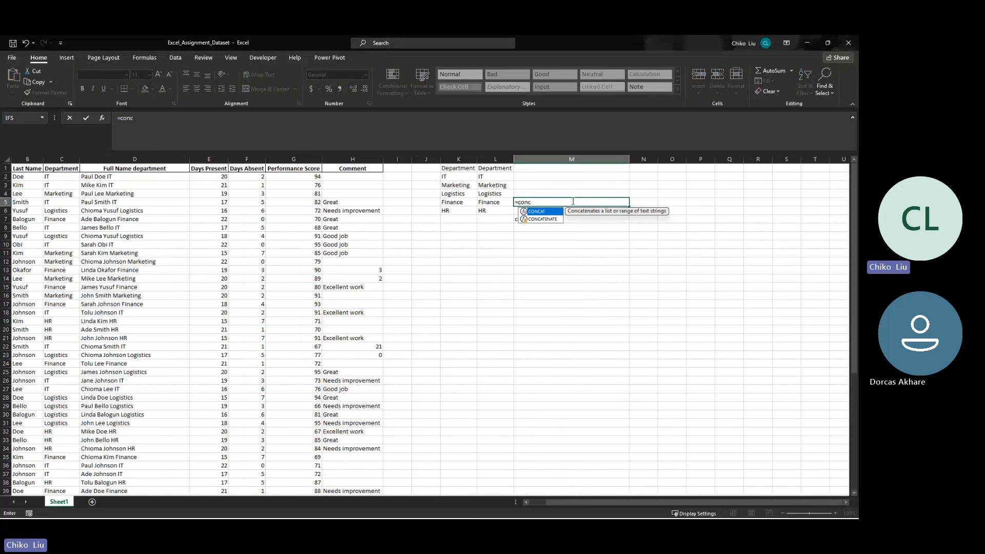
pyautogui.press('Left')
pyautogui.press('Left')
pyautogui.press('Left')
pyautogui.press('Left')
pyautogui.press('Left')
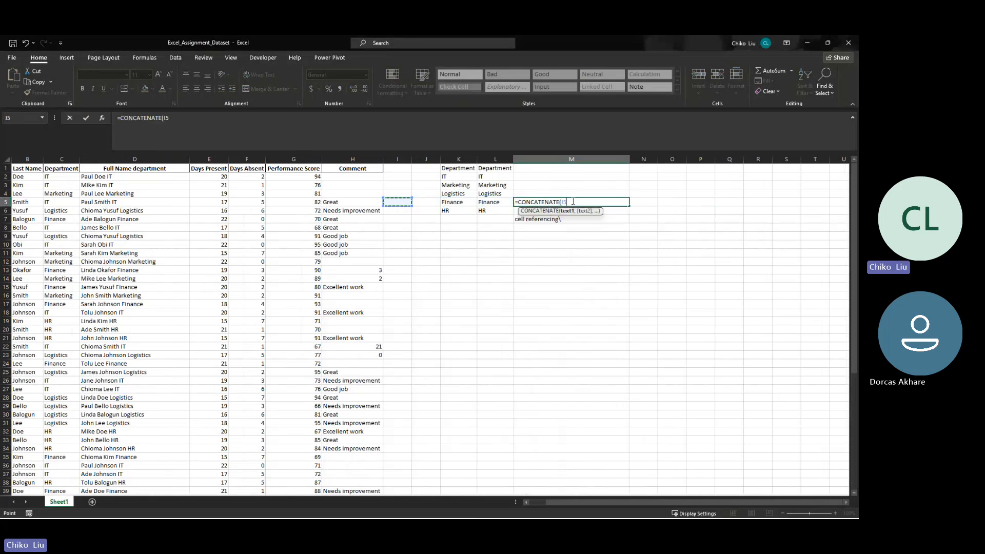
pyautogui.write(',')
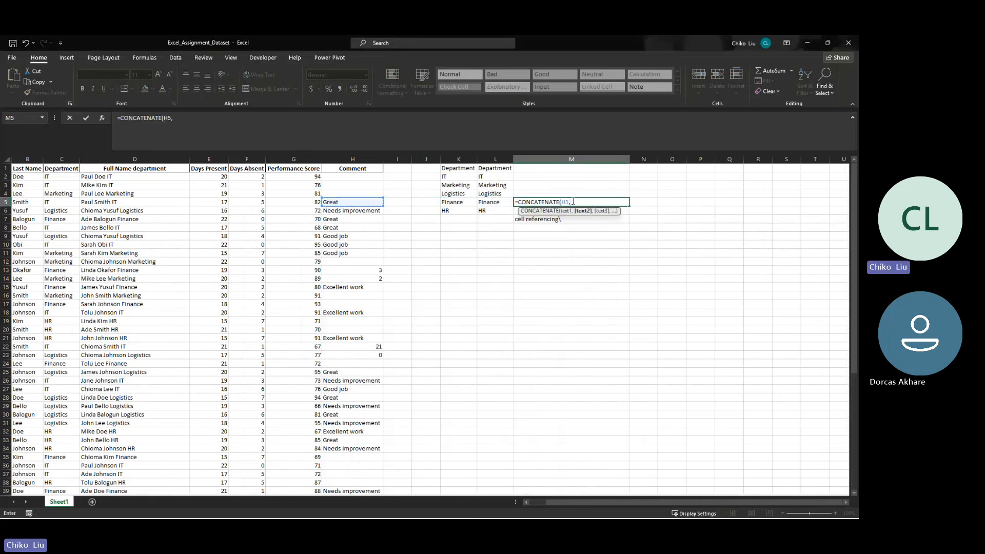
pyautogui.write('"\\"')
pyautogui.click(572, 201)
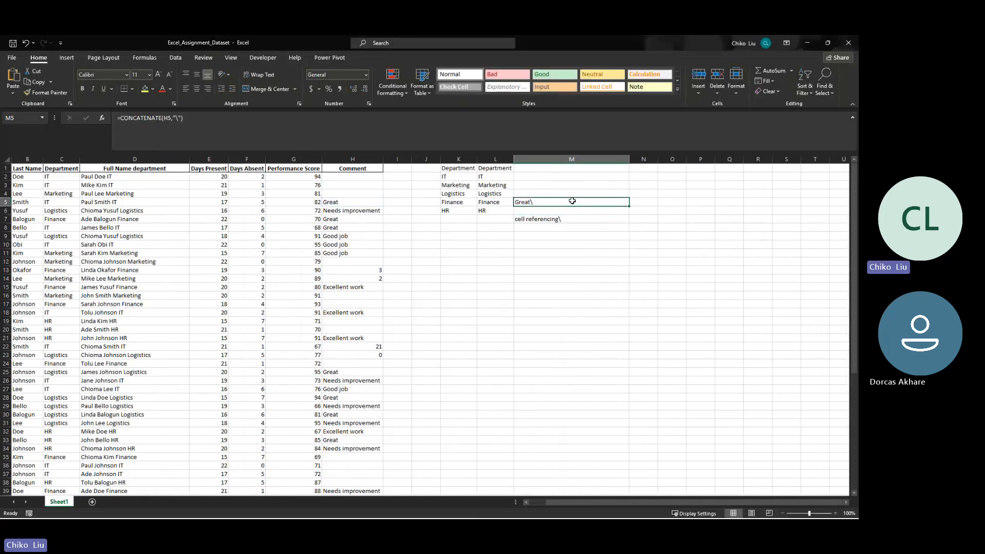
# - Fill the M5 formula down through M43 and paste the results over themselves as values only
pyautogui.moveTo(629, 206); pyautogui.dragTo(600, 415)
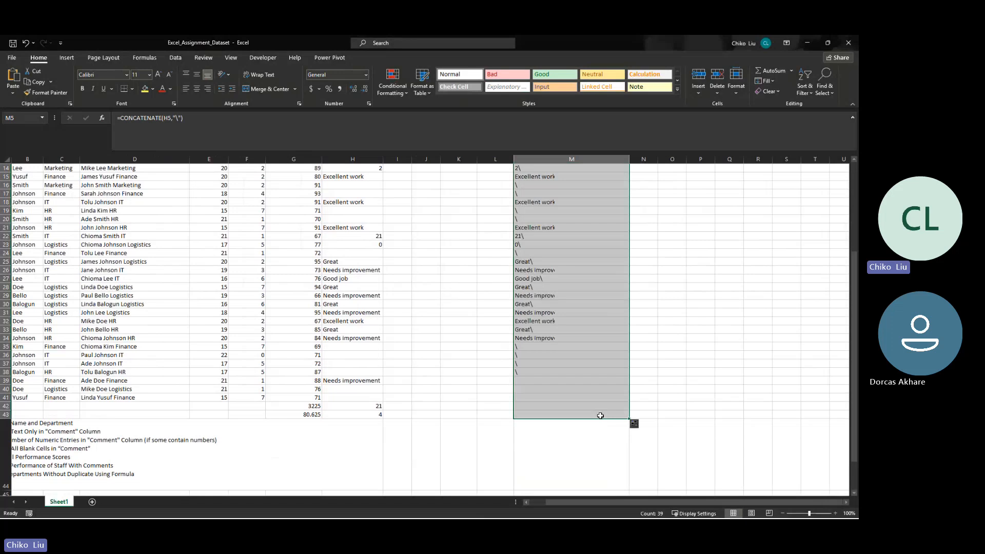
pyautogui.hotkey('ctrl', 'c')
pyautogui.scroll(4, 600, 411)
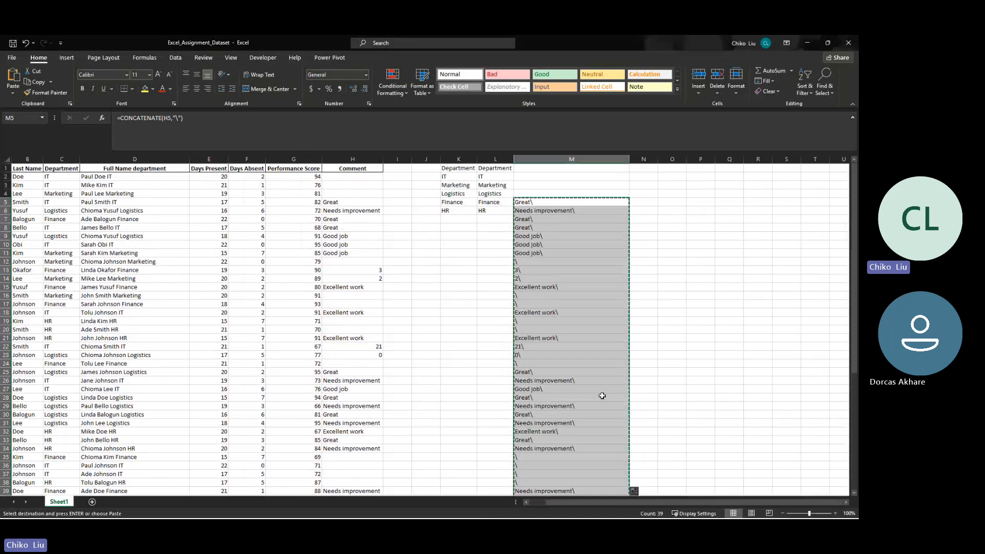
pyautogui.rightClick(601, 206)
pyautogui.click(635, 250)
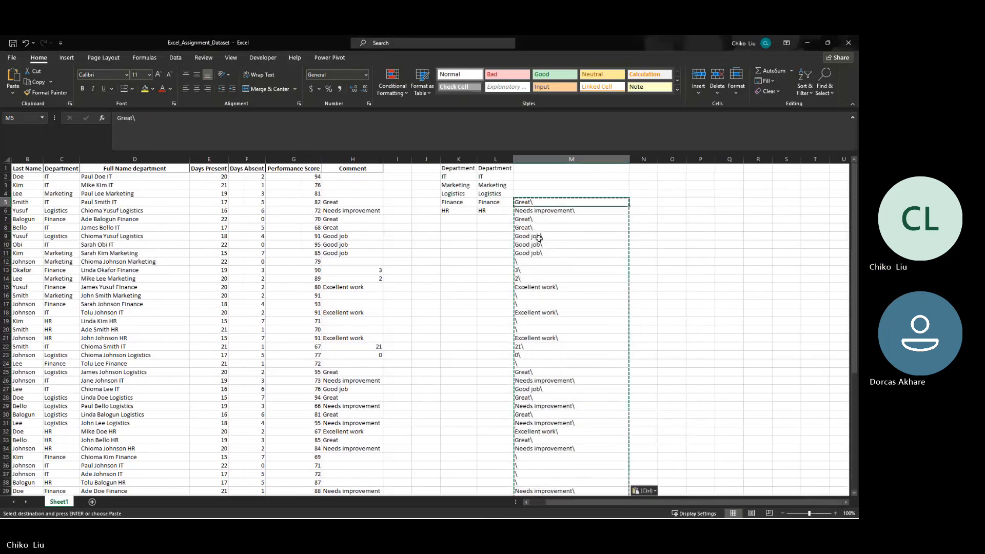
# - Use Find and Replace on column M to replace every "\" with nothing, and close the dialog
pyautogui.moveTo(539, 211); pyautogui.dragTo(552, 448)
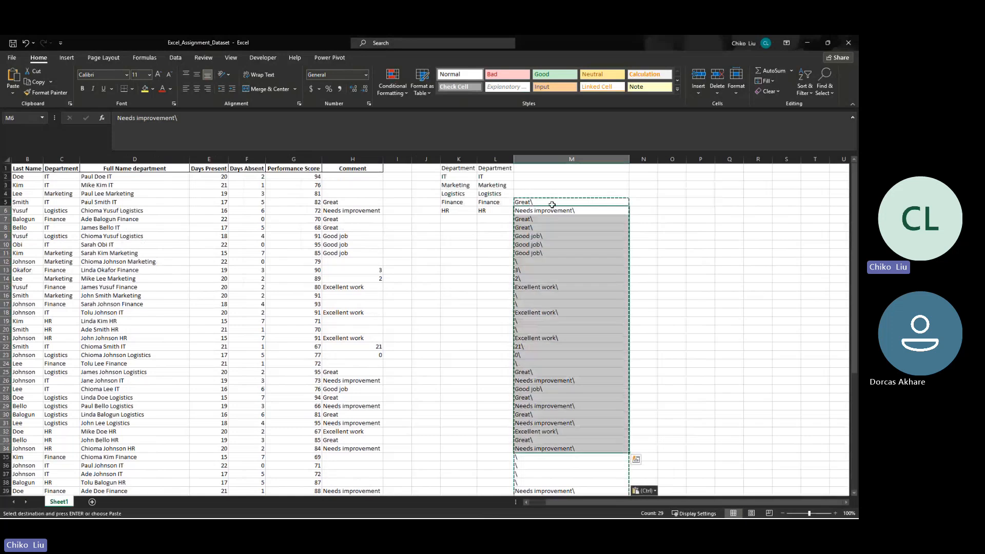
pyautogui.click(575, 159)
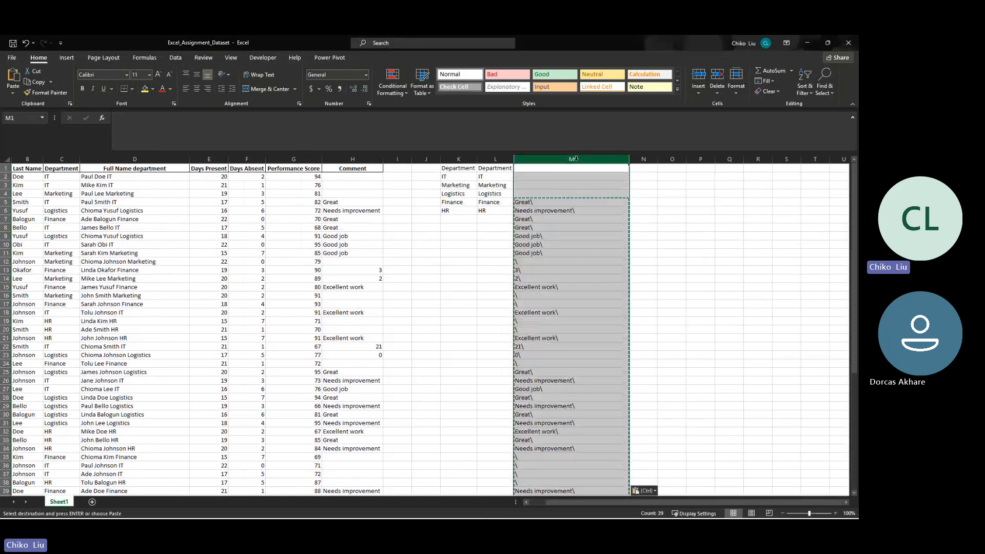
pyautogui.click(806, 87)
pyautogui.click(822, 91)
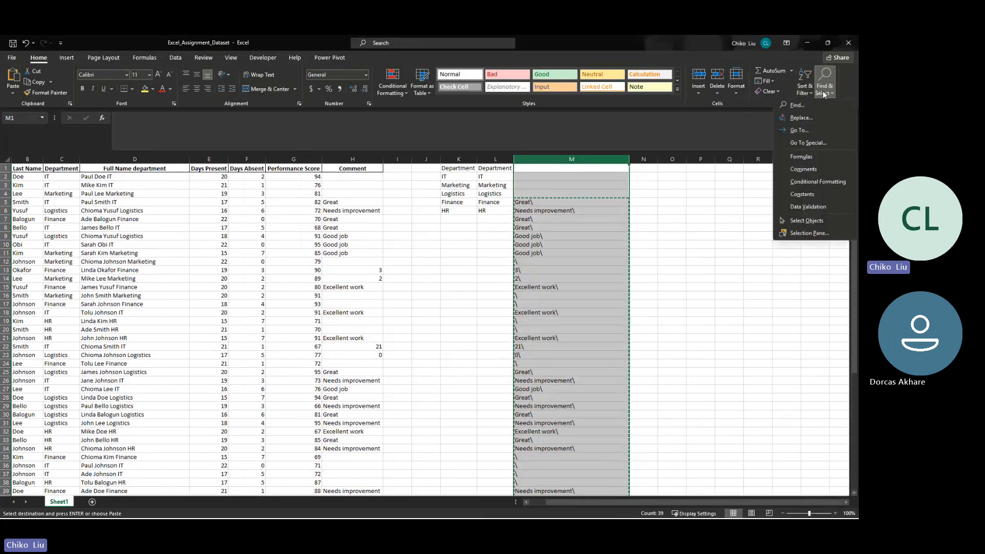
pyautogui.click(809, 117)
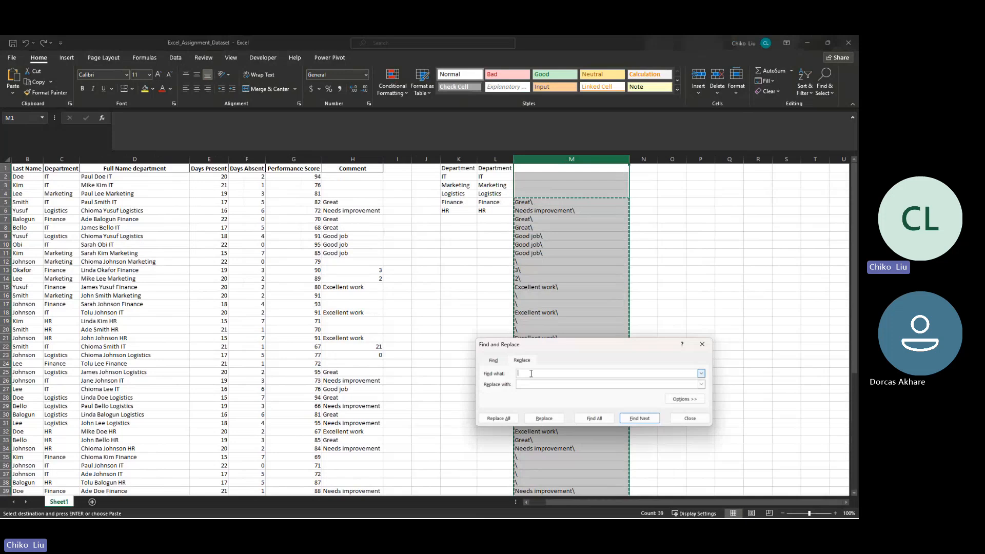
pyautogui.click(528, 384)
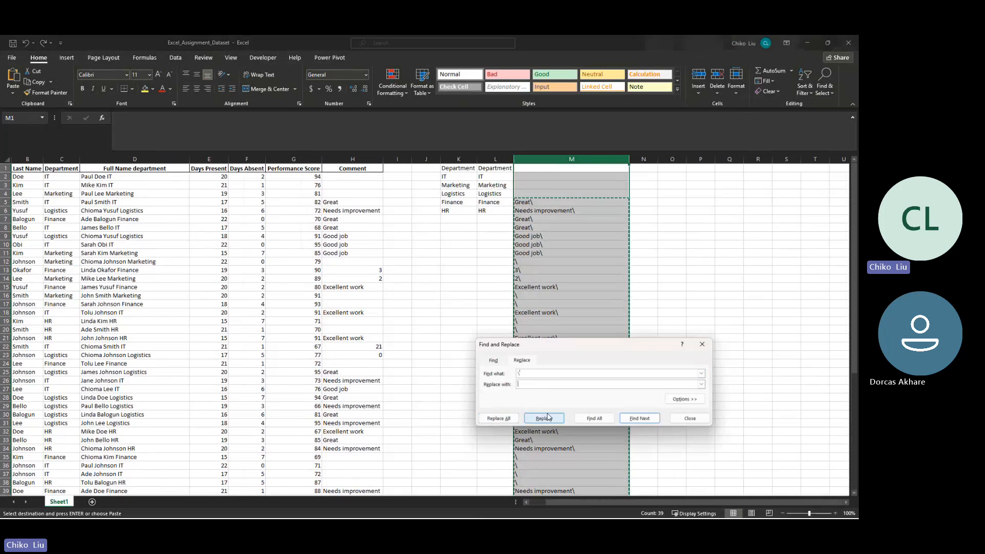
pyautogui.click(508, 419)
pyautogui.click(436, 306)
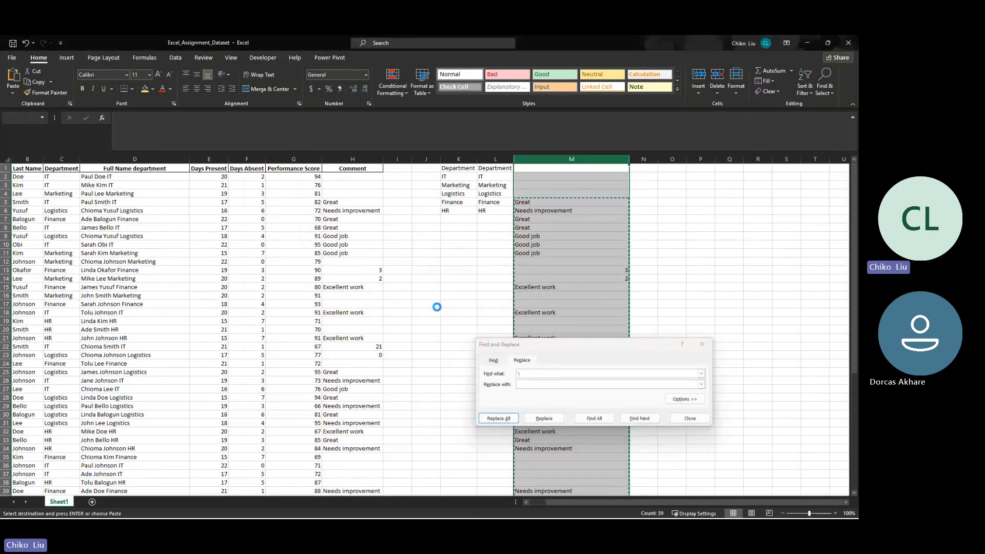
pyautogui.click(689, 418)
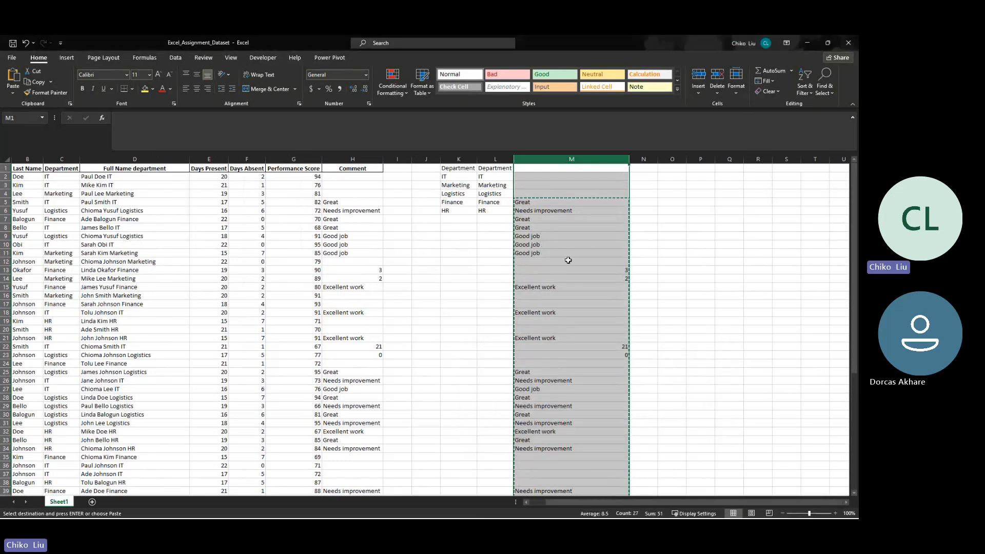
# - Inspect the cleaned comments in M6 and M5, and cancel the copy outline around column M's data
pyautogui.click(535, 210)
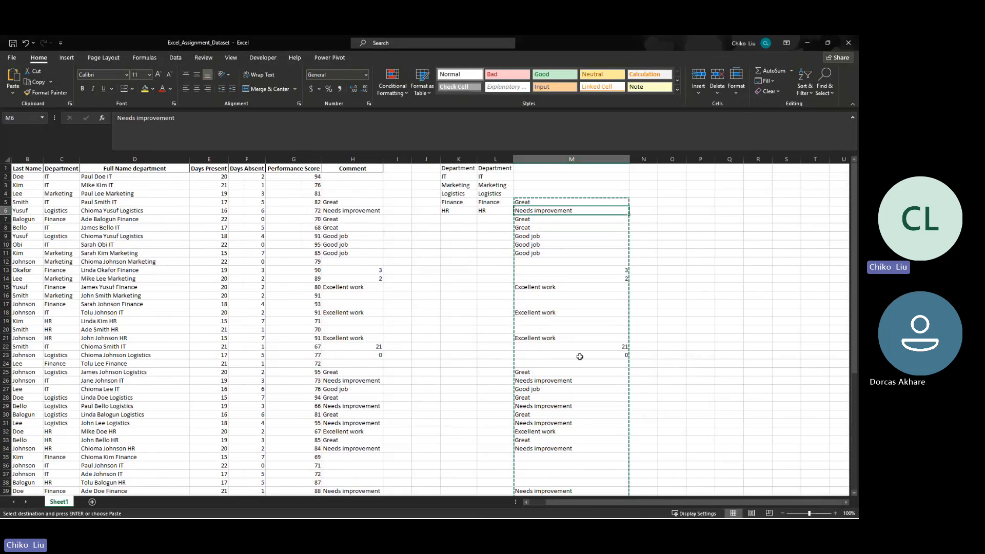
pyautogui.click(538, 204)
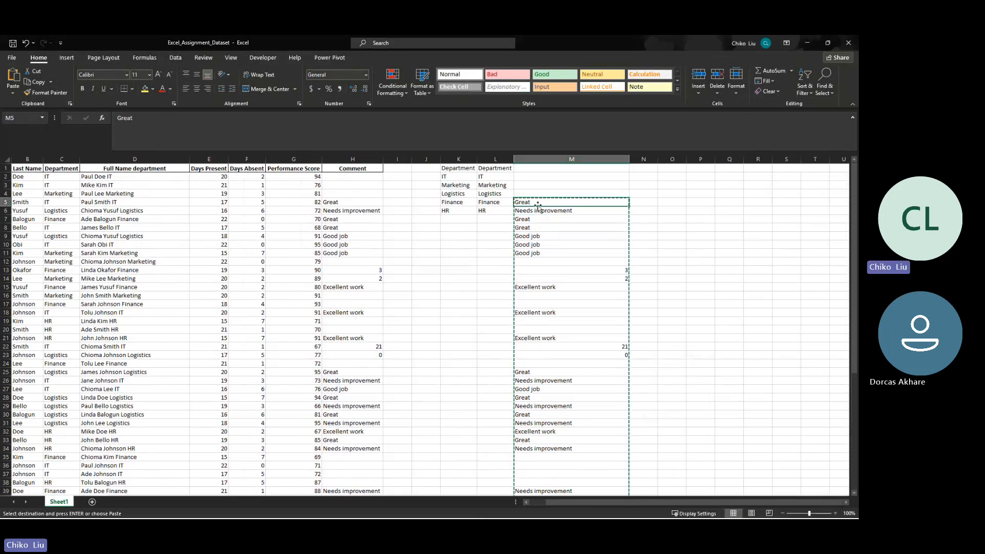
pyautogui.press('Right')
pyautogui.press('Escape')
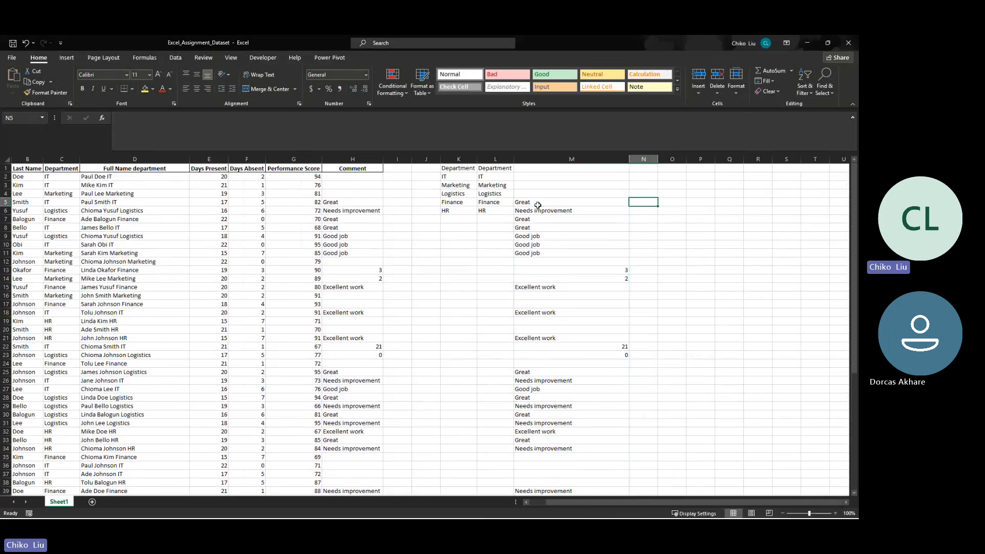
pyautogui.press('Right')
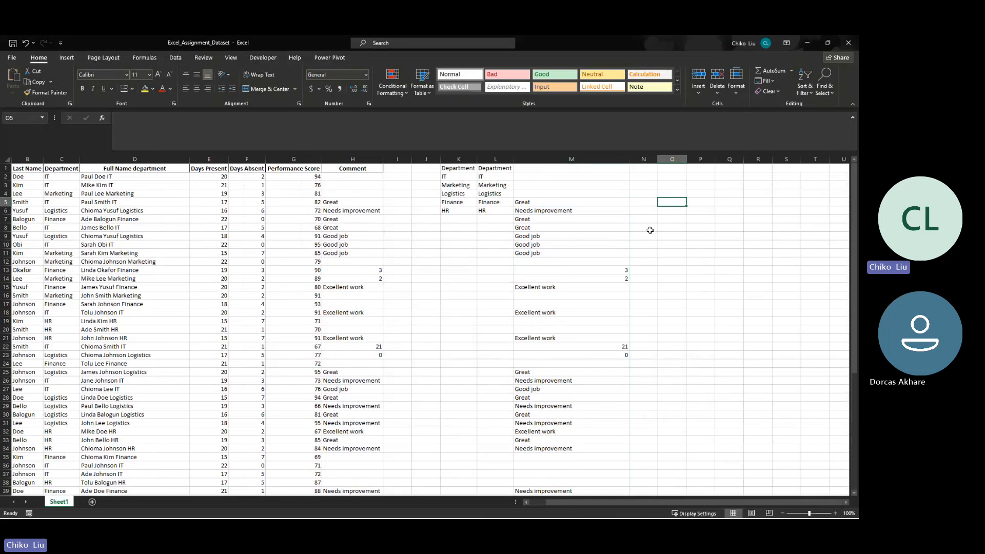
# - Enter the heading "cell referencing" in cell O4 and auto-fit the width of column O
pyautogui.click(675, 195)
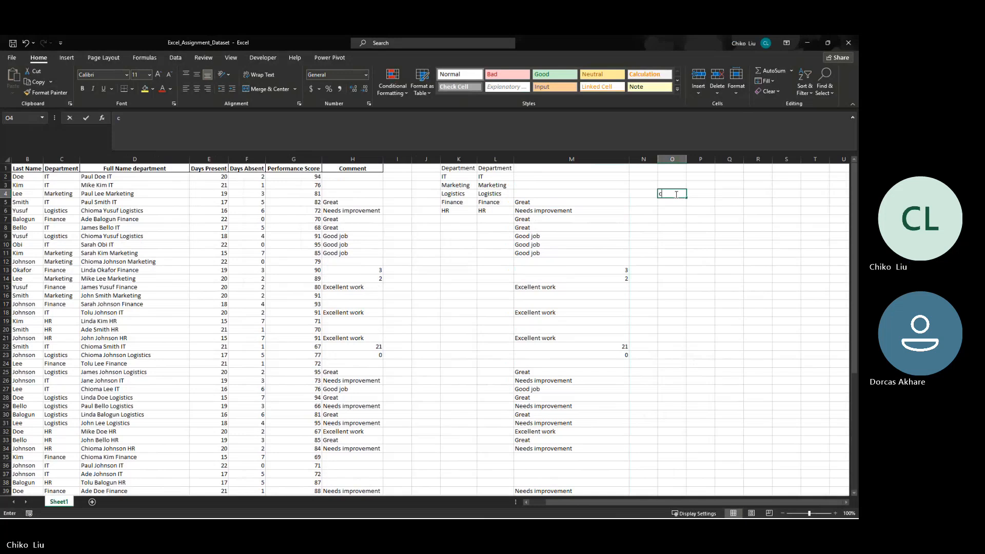
pyautogui.write('cell r')
pyautogui.press('BackSpace')
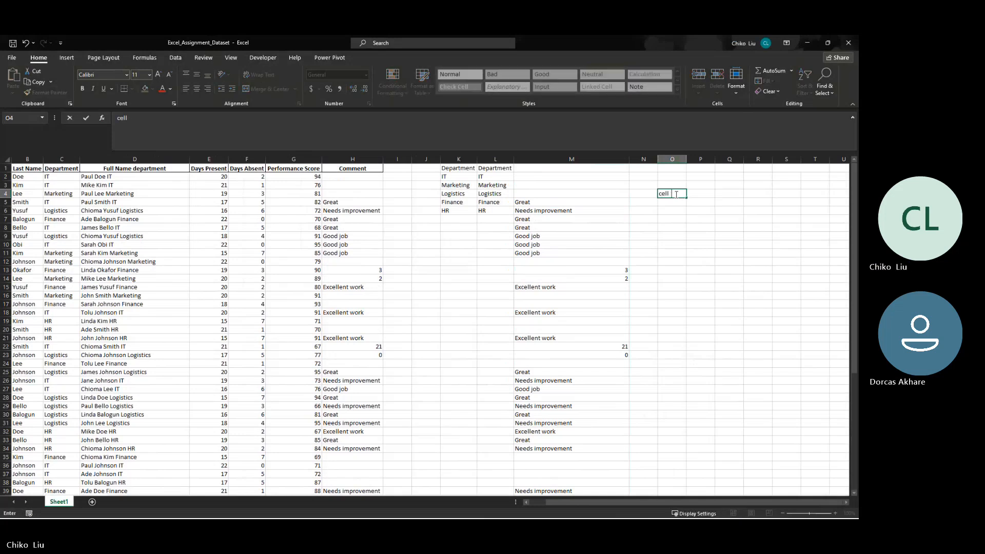
pyautogui.write('refer')
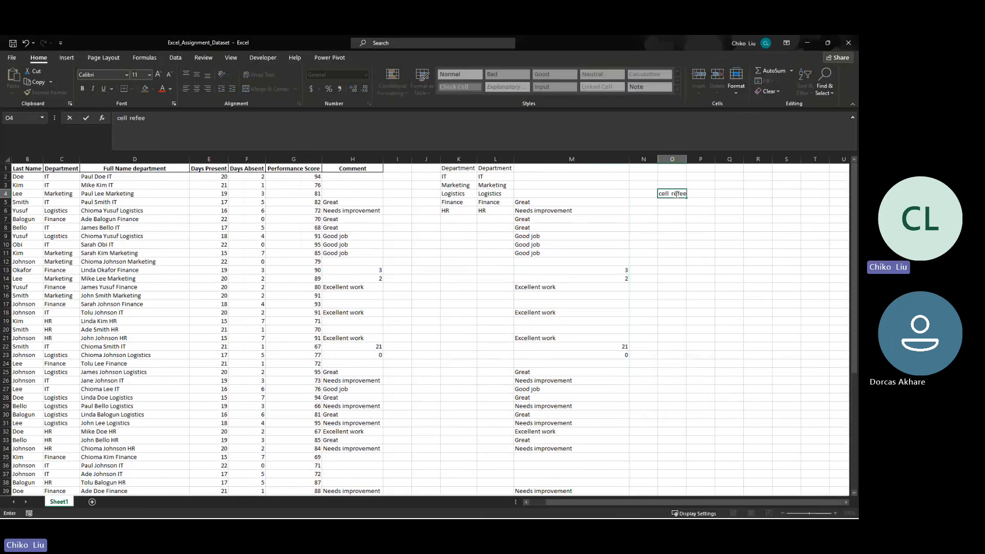
pyautogui.write('encing')
pyautogui.press('Return')
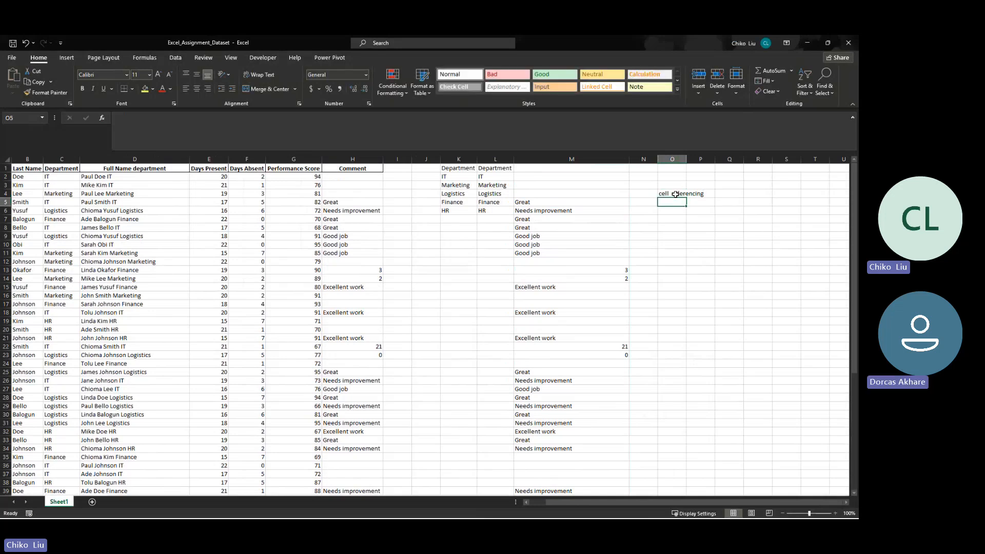
pyautogui.doubleClick(687, 159)
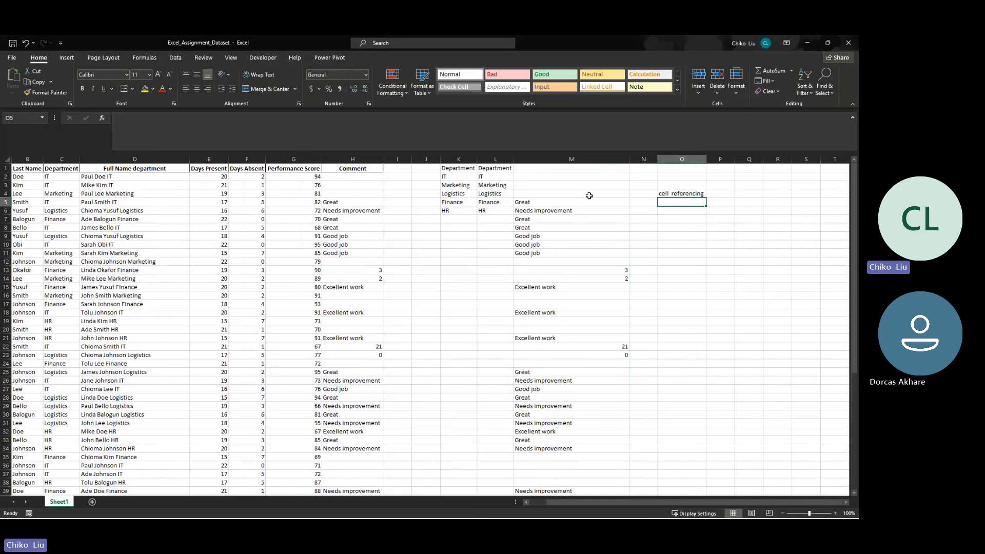
# - Examine how cell addresses combine column and row by selecting M3, O5, all of column O, row 5, O8 and P3
pyautogui.click(531, 185)
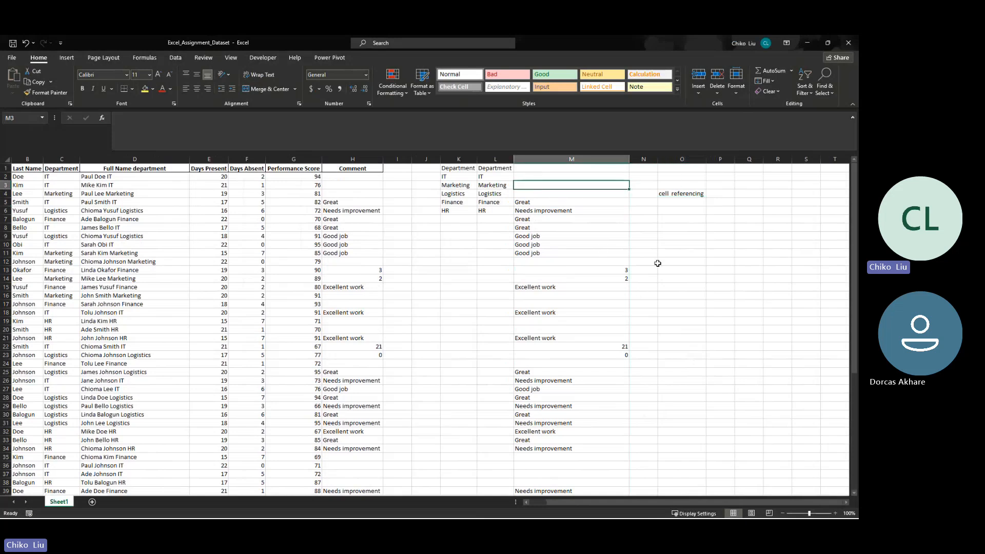
pyautogui.click(682, 204)
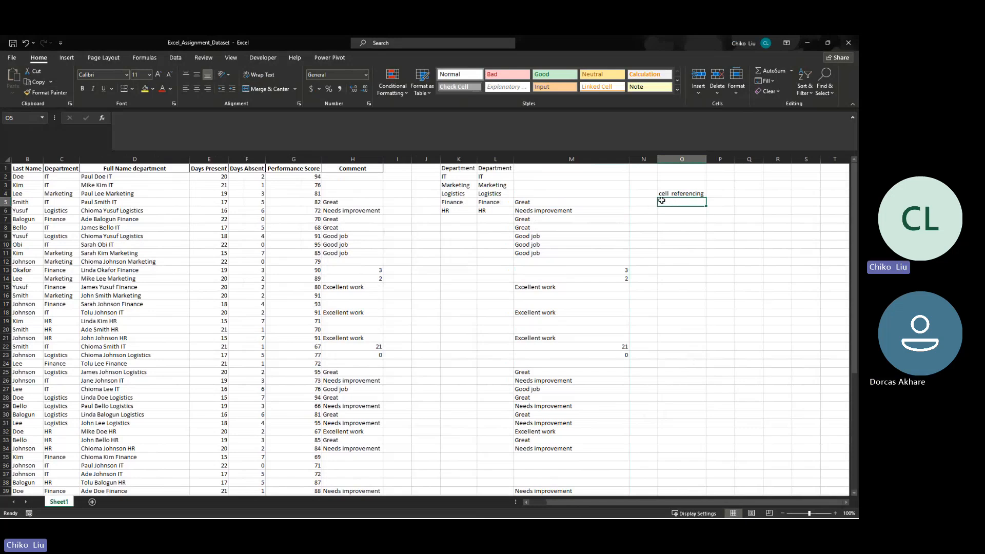
pyautogui.click(670, 159)
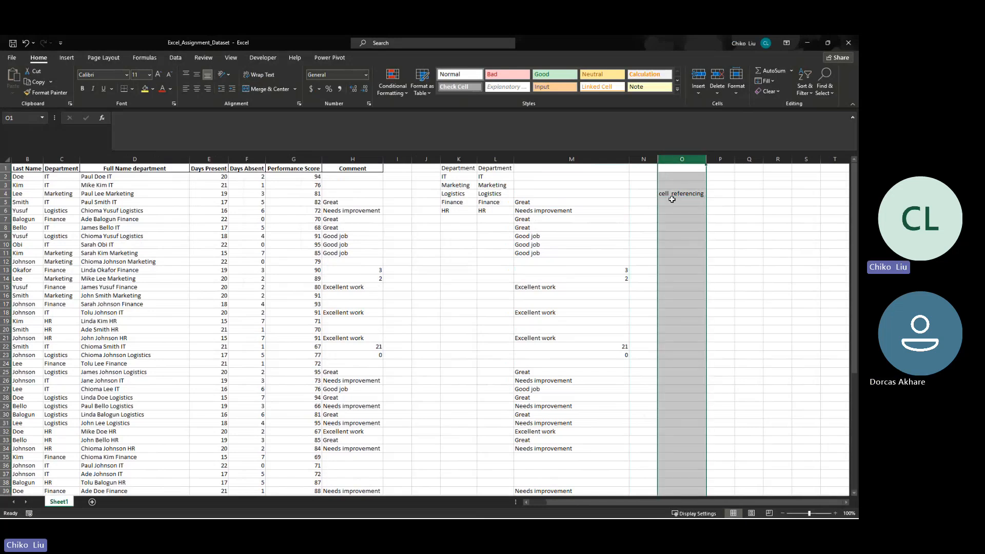
pyautogui.click(4, 201)
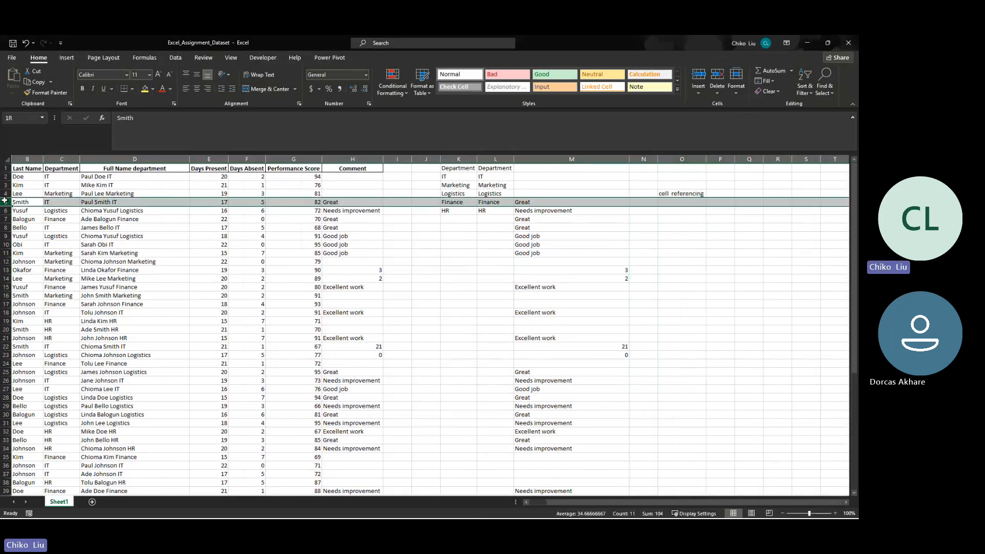
pyautogui.click(669, 201)
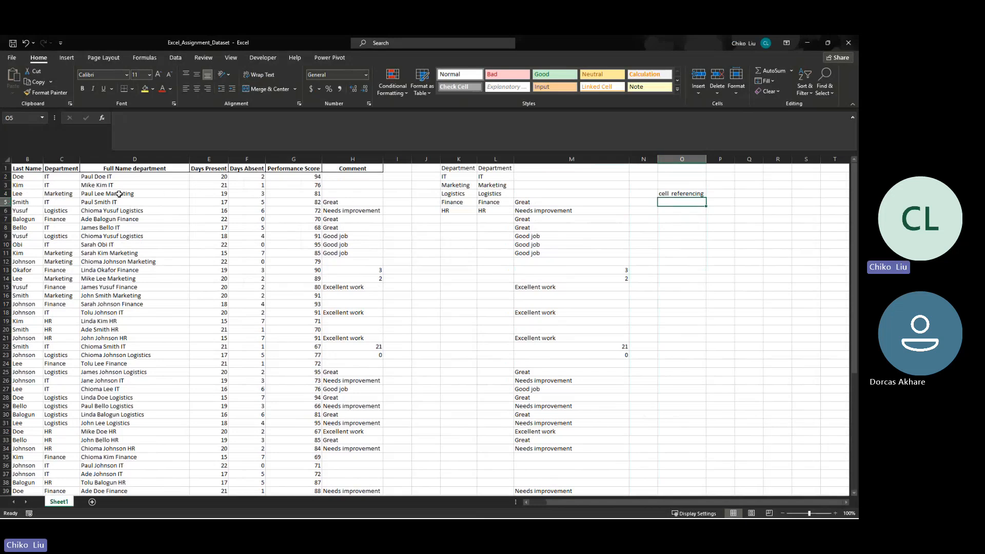
pyautogui.click(677, 226)
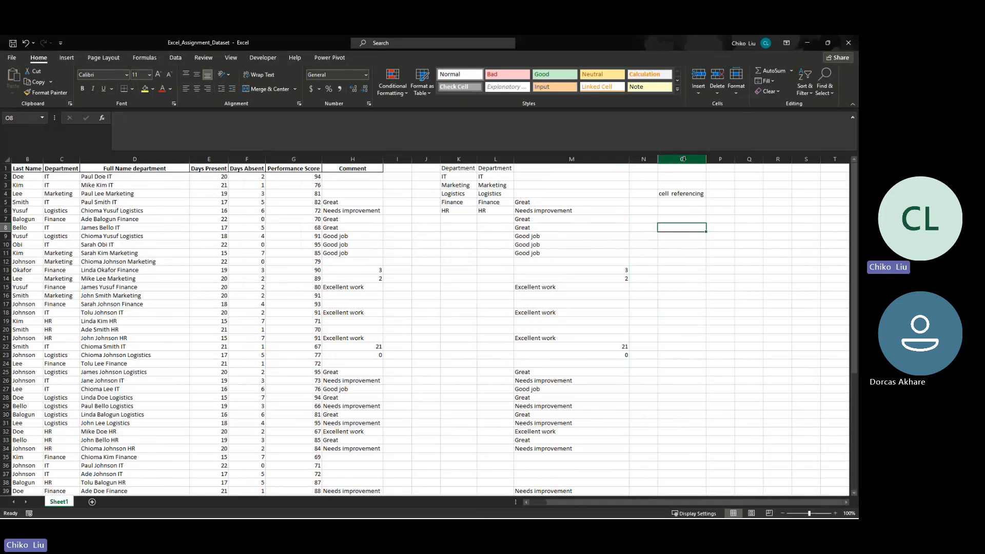
pyautogui.click(724, 183)
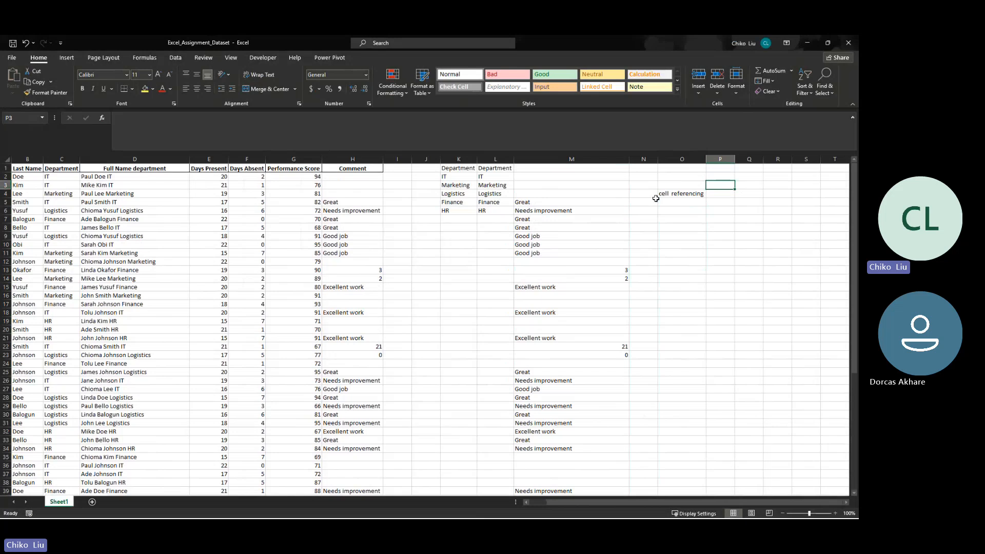
# - Enter a formula in cell P5 that references cell M5
pyautogui.click(717, 201)
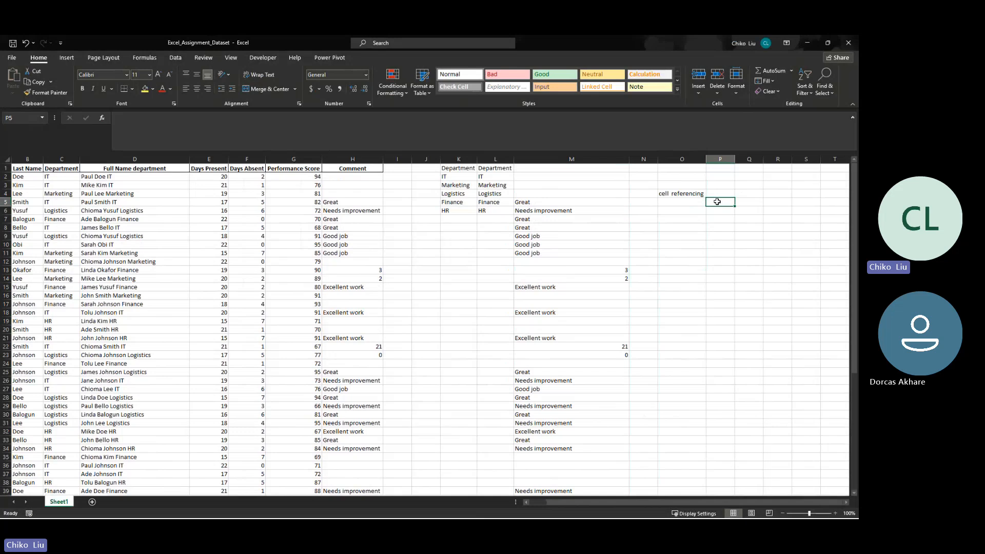
pyautogui.write('=')
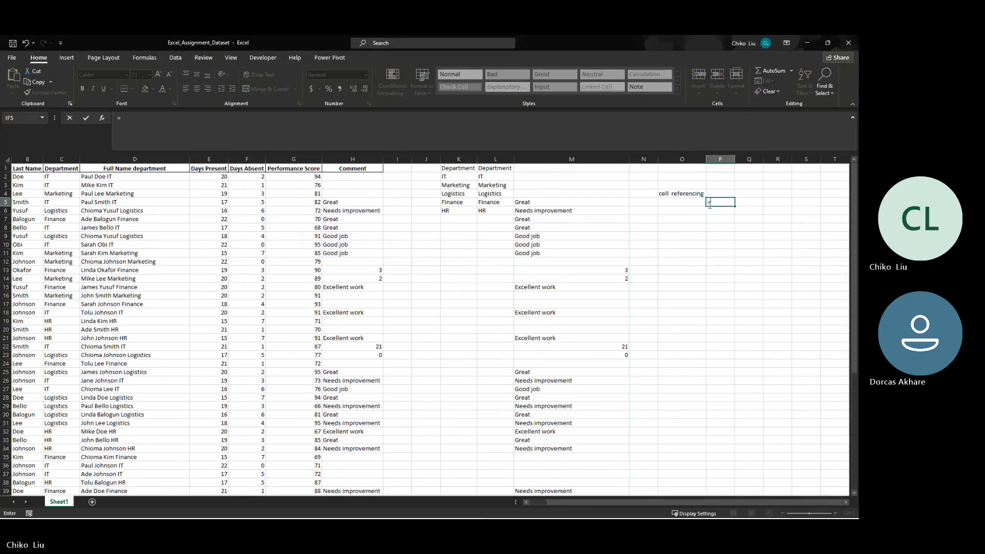
pyautogui.click(570, 202)
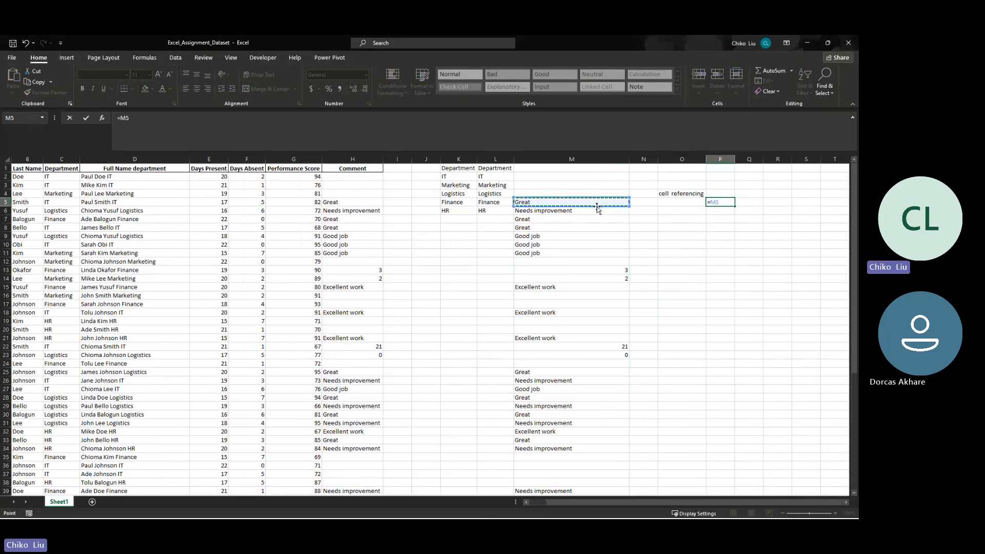
pyautogui.press('Return')
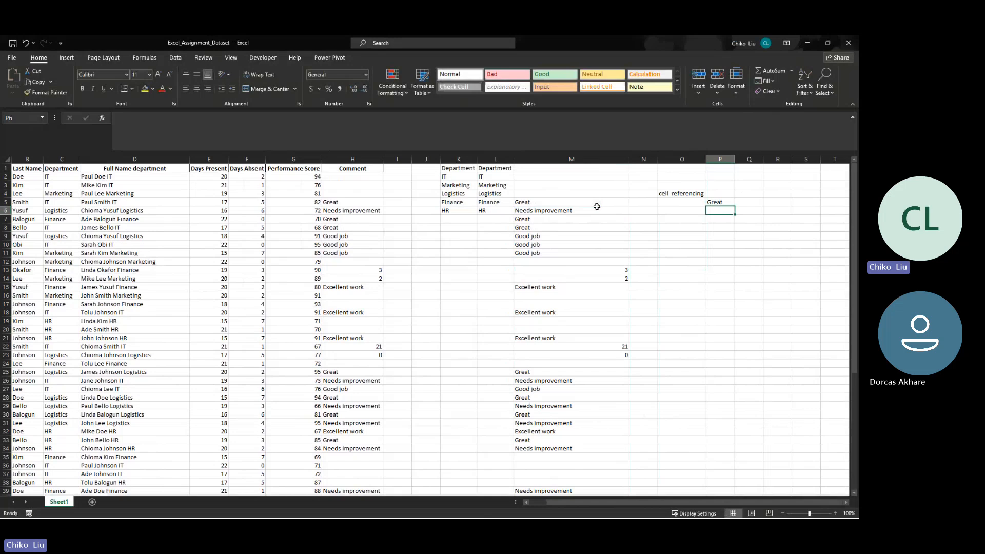
pyautogui.press('Up')
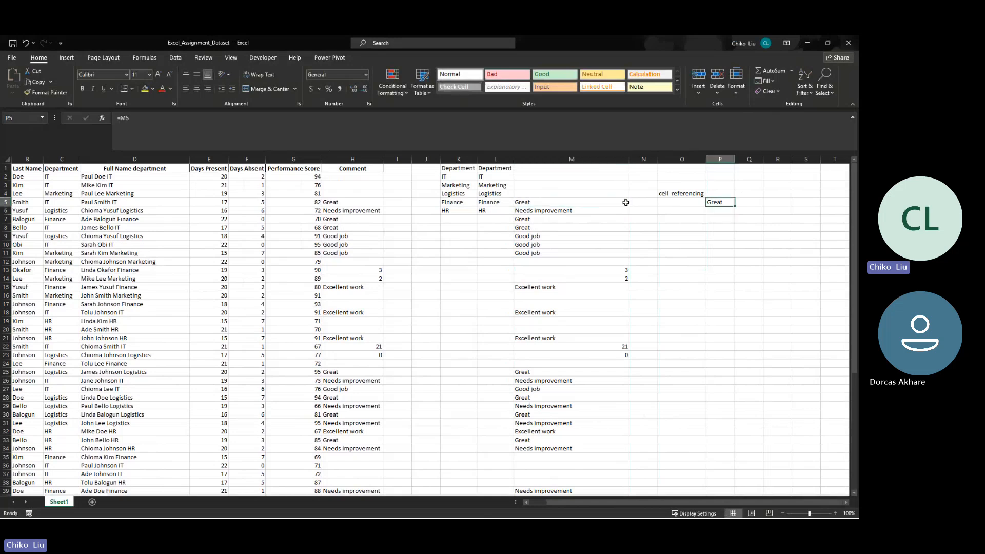
# - Change the comment in M5 to "Great performance" and check it against the linked cell P5
pyautogui.click(609, 204)
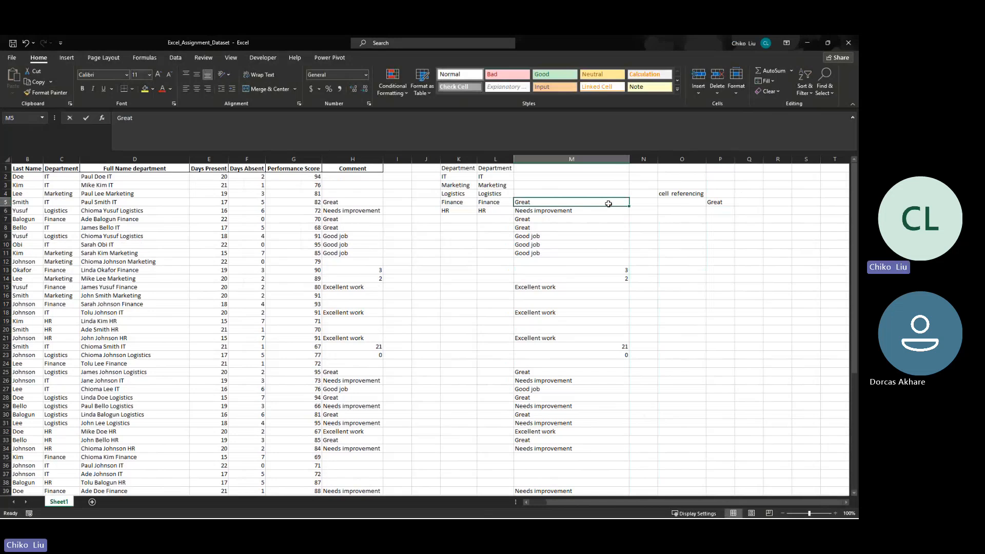
pyautogui.doubleClick(608, 204)
pyautogui.write('performance')
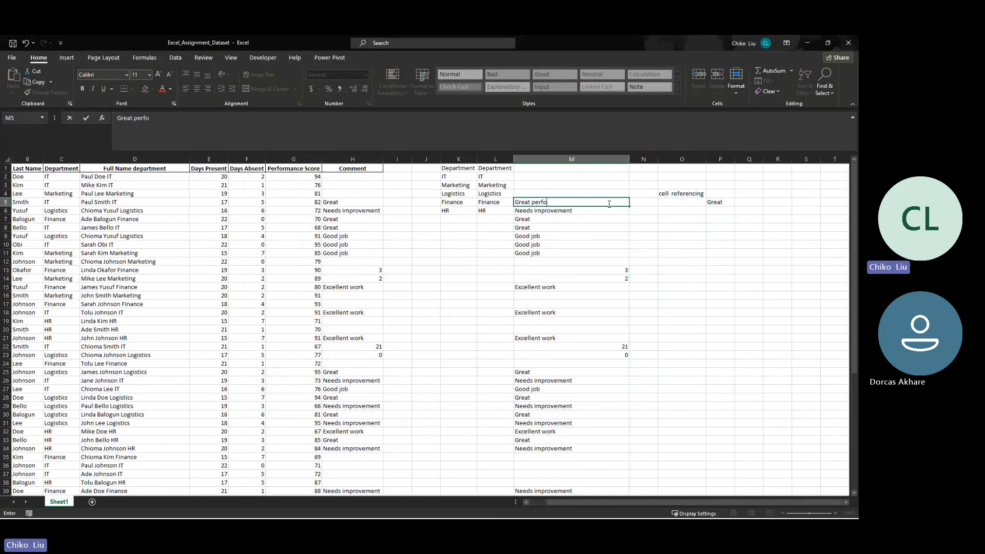
pyautogui.press('Tab')
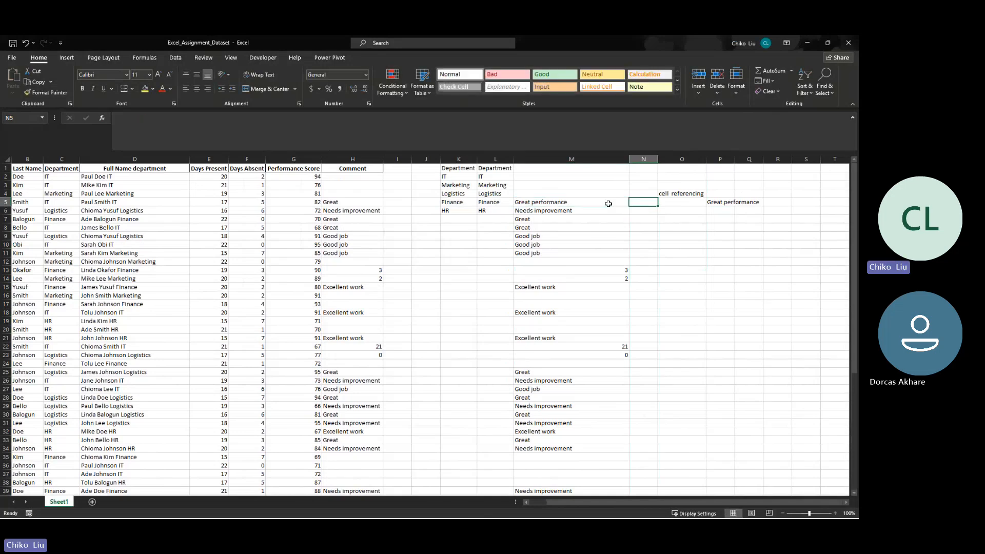
pyautogui.click(565, 200)
pyautogui.click(717, 202)
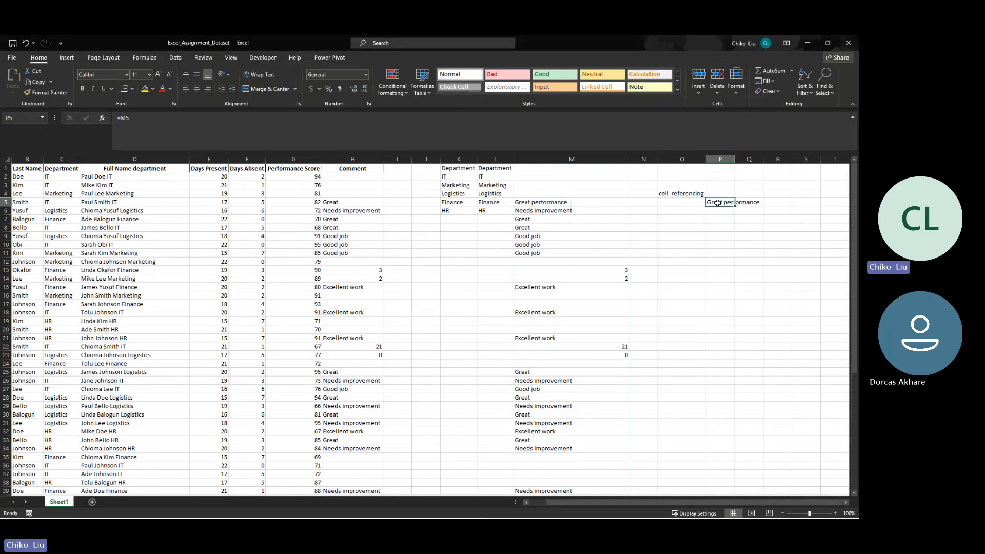
# - Enter the label "relative cell reference" in O5 and auto-fit the widths of columns O and P
pyautogui.click(690, 202)
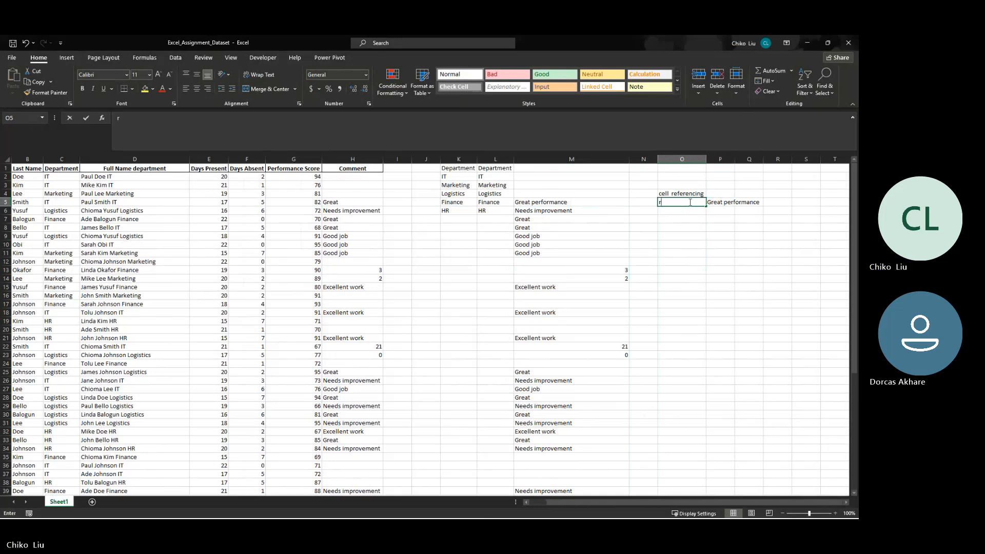
pyautogui.write('re')
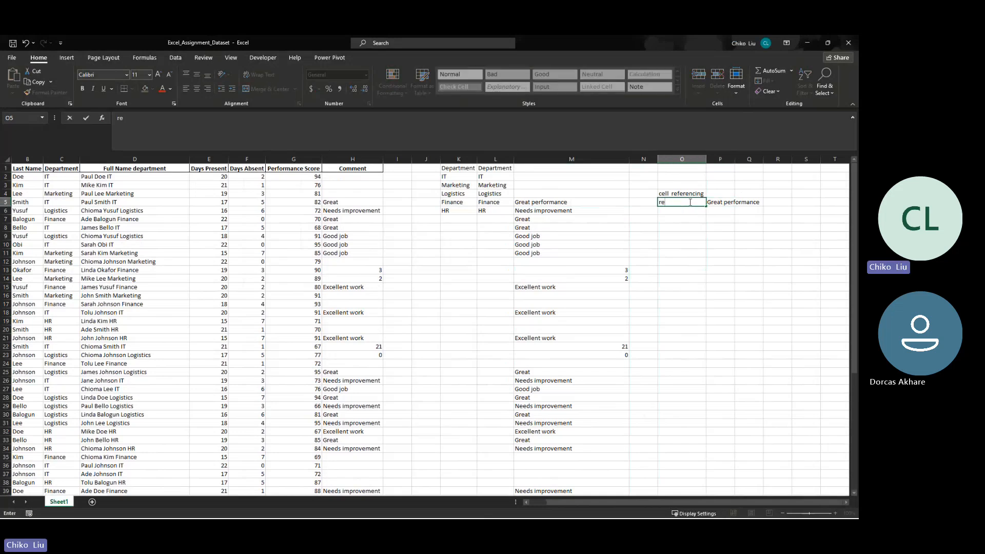
pyautogui.write('lative cell re')
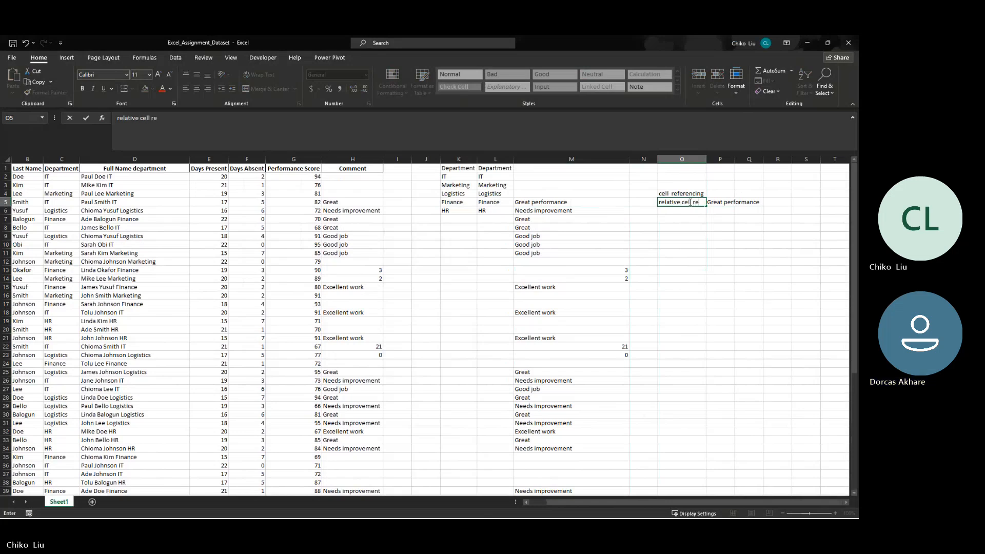
pyautogui.write('ference')
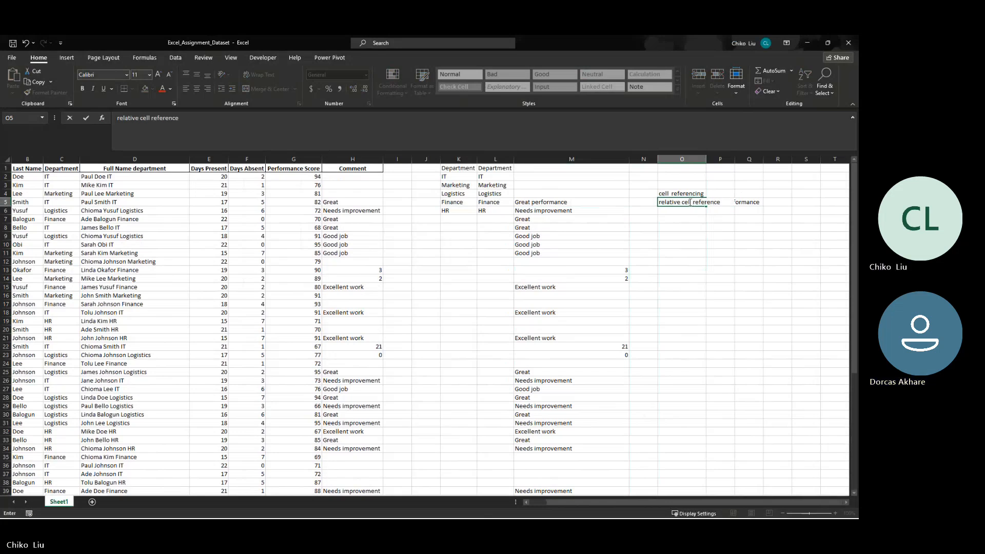
pyautogui.press('Return')
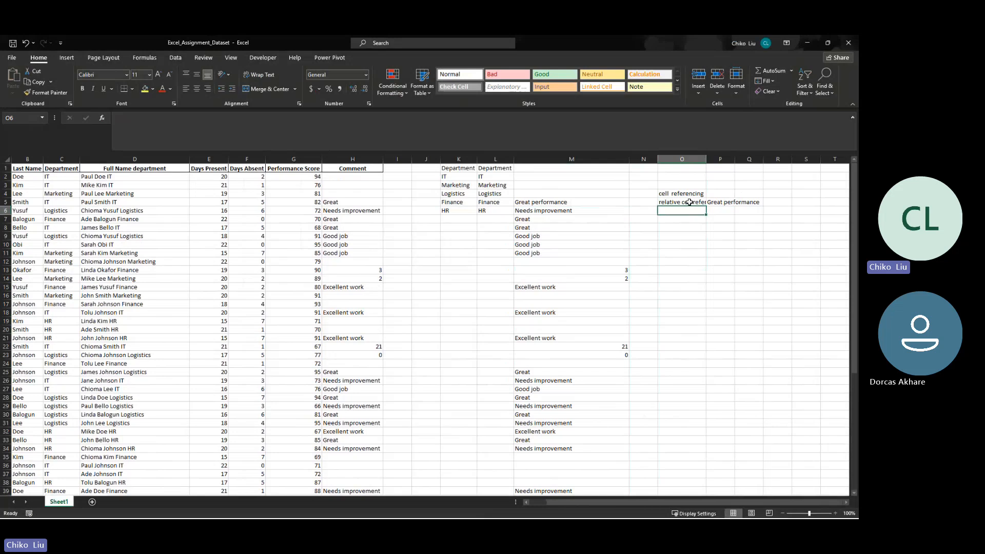
pyautogui.doubleClick(706, 159)
pyautogui.doubleClick(752, 159)
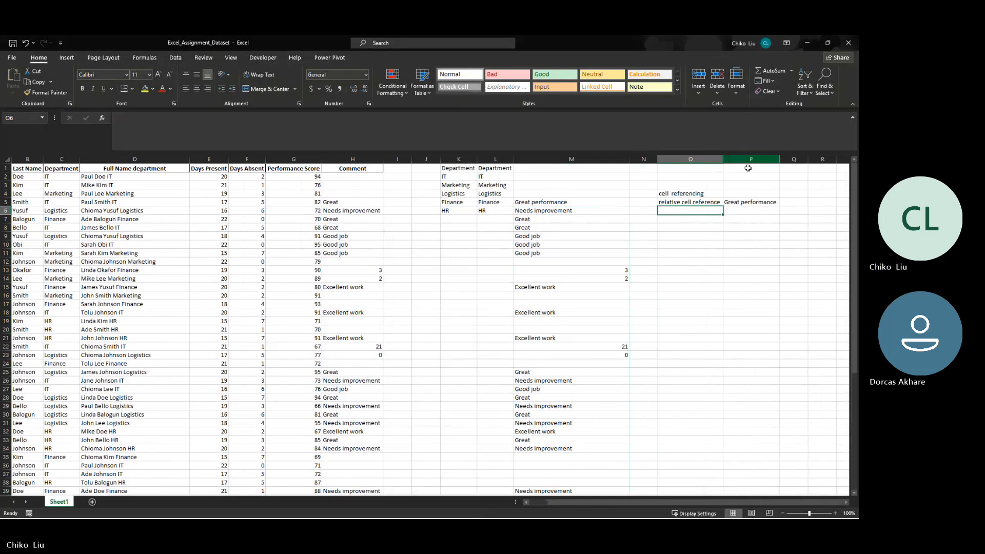
# - Inspect the reference in P5 and fill its formula down one row into P6
pyautogui.click(761, 203)
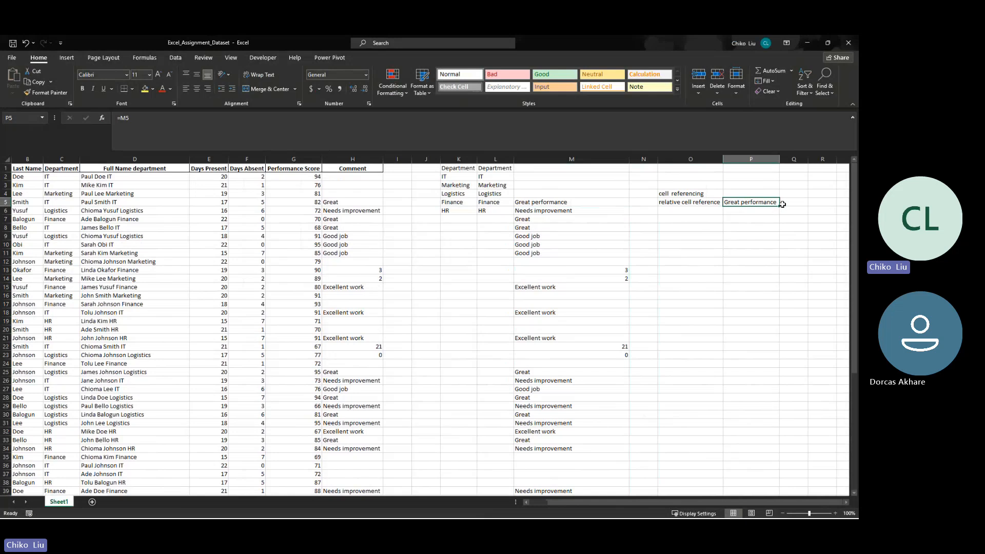
pyautogui.moveTo(782, 206); pyautogui.dragTo(781, 206)
pyautogui.click(124, 118)
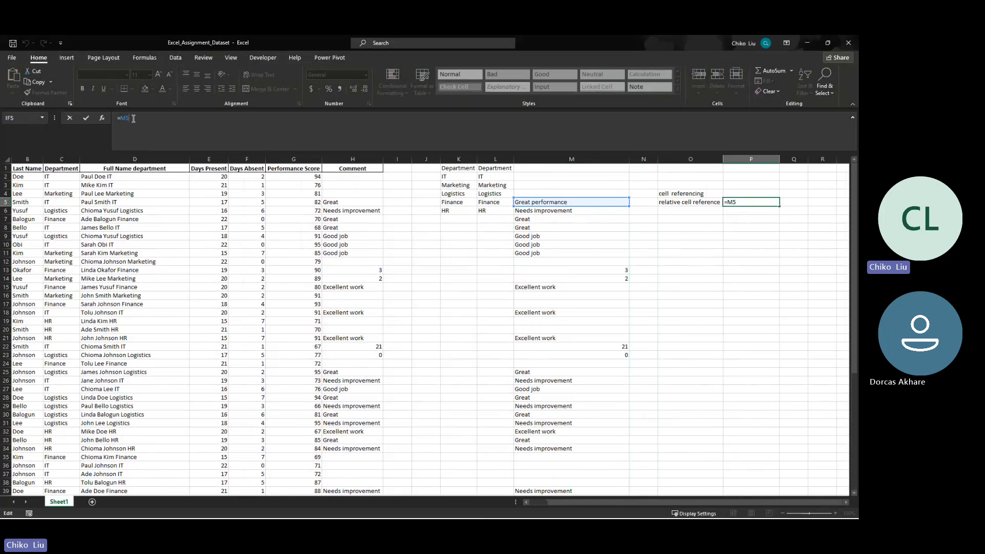
pyautogui.hotkey('ctrl', 'Return')
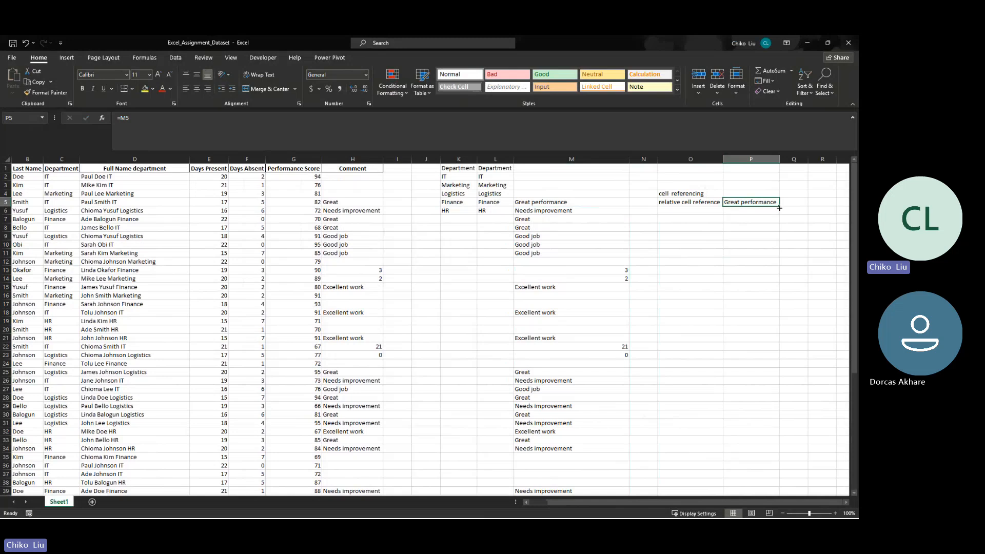
pyautogui.moveTo(779, 208); pyautogui.dragTo(779, 216)
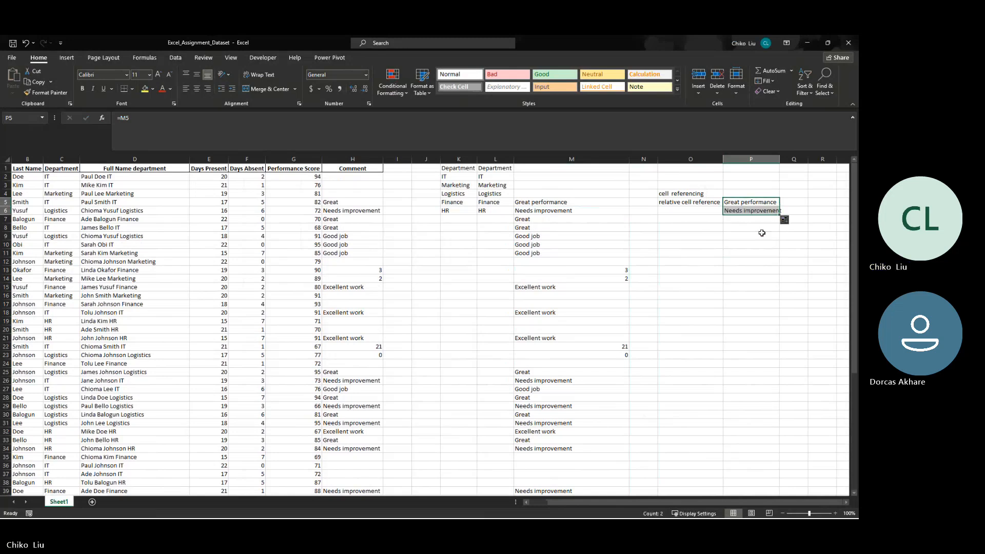
# - Auto-fit column P and compare the row references in the P5 and P6 formulas with their source cells in column M
pyautogui.click(592, 218)
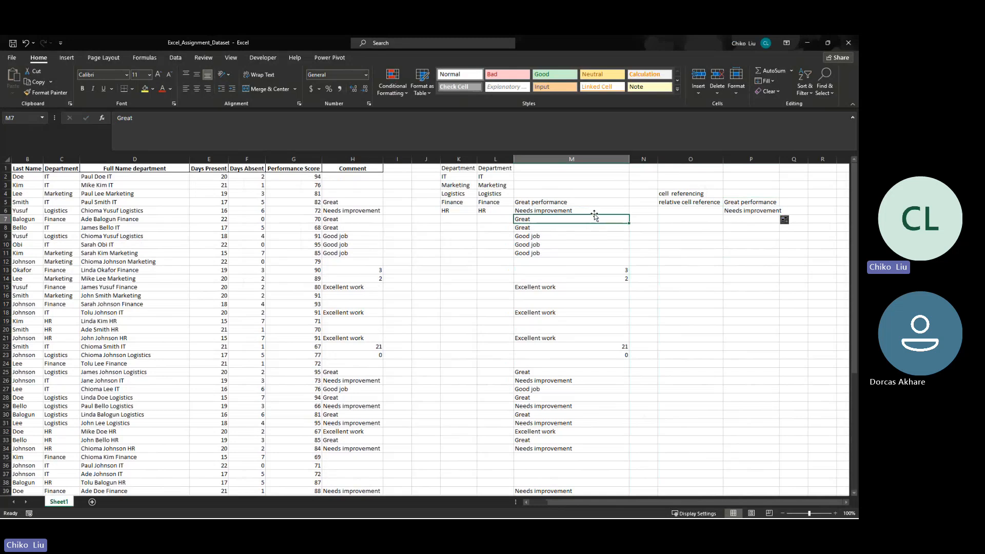
pyautogui.click(734, 212)
pyautogui.click(569, 210)
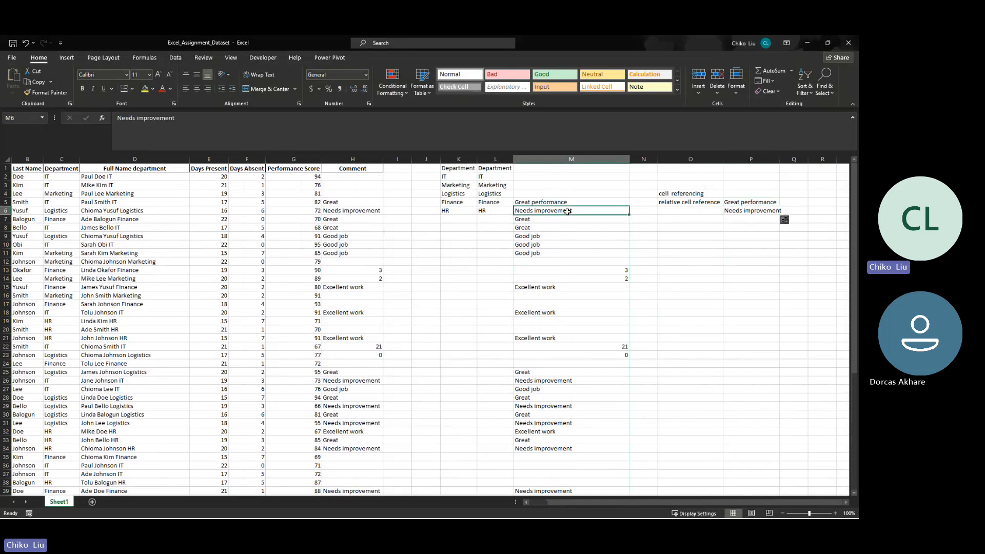
pyautogui.click(728, 212)
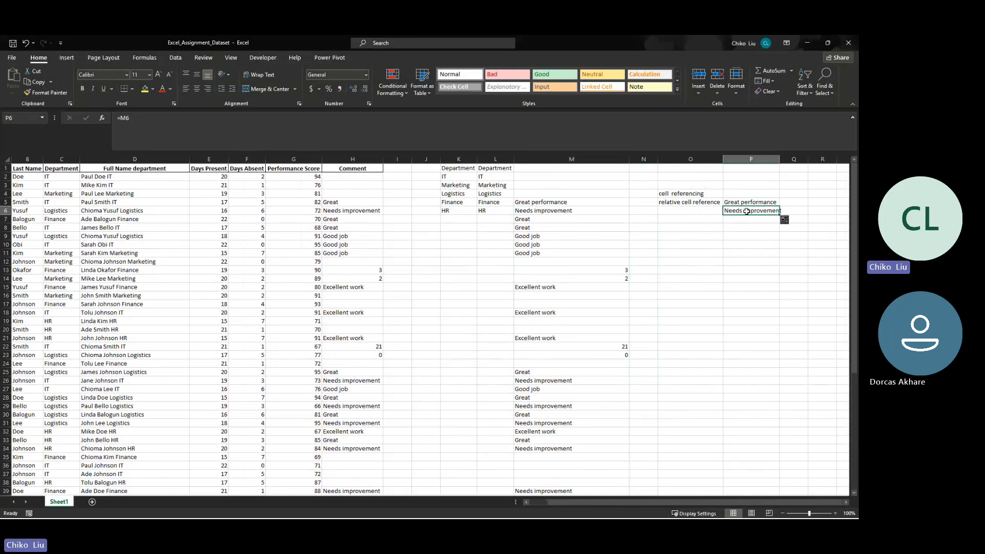
pyautogui.doubleClick(779, 155)
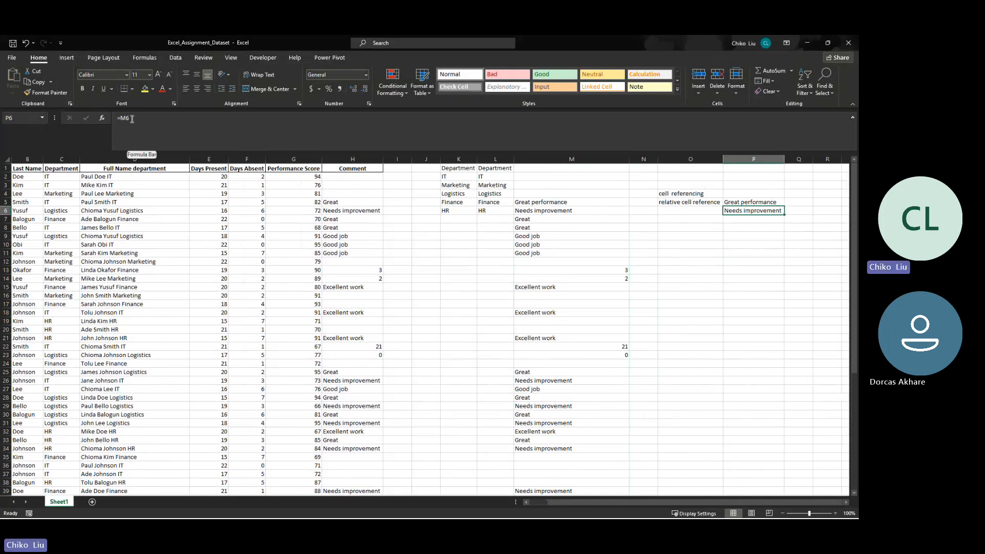
pyautogui.press('Up')
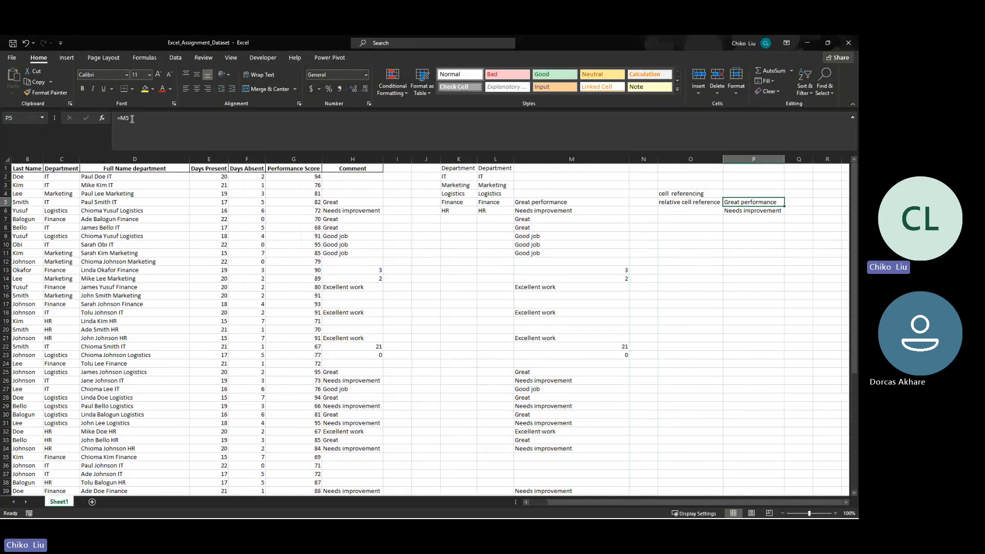
pyautogui.press('Down')
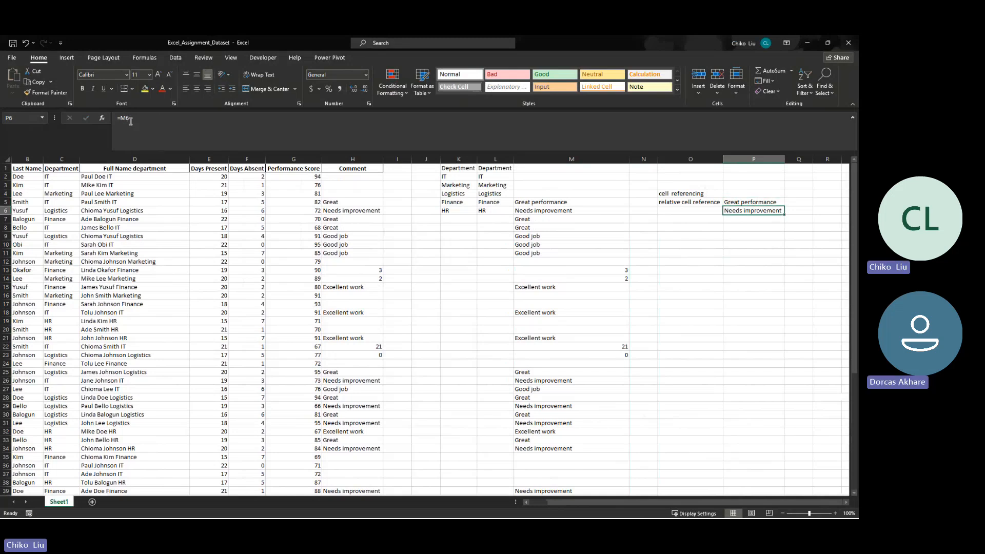
pyautogui.press('Up')
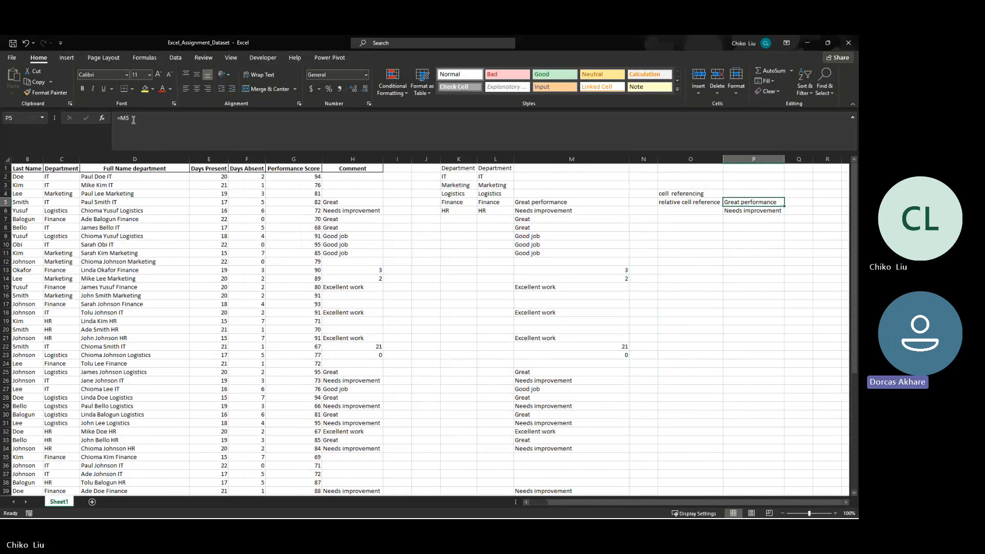
pyautogui.press('Down')
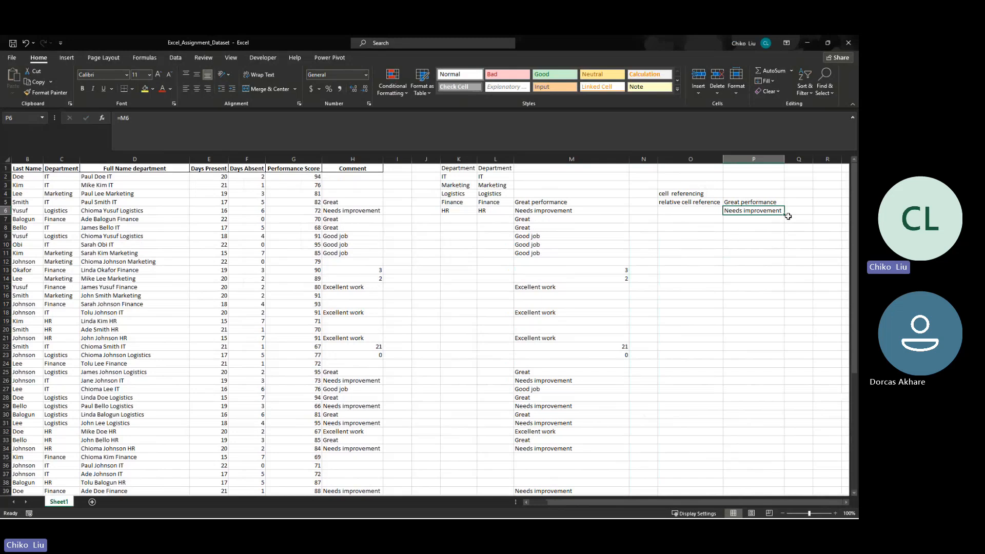
# - Fill the formula from P6 across one column into Q6
pyautogui.moveTo(784, 214)
pyautogui.mouseDown()
pyautogui.moveTo(801, 212)
pyautogui.moveTo(775, 214)
pyautogui.mouseUp()
pyautogui.moveTo(784, 213); pyautogui.dragTo(799, 216)
pyautogui.click(796, 212)
pyautogui.moveTo(812, 162)
pyautogui.mouseDown()
pyautogui.moveTo(791, 160)
pyautogui.moveTo(810, 160)
pyautogui.mouseUp()
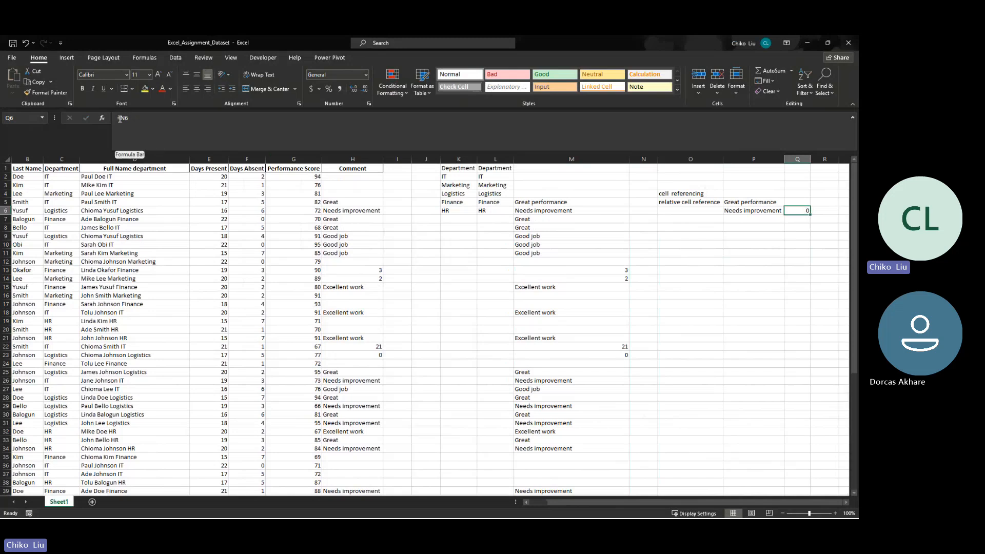
# - Compare the column references in the formulas of P6 and Q6
pyautogui.click(762, 211)
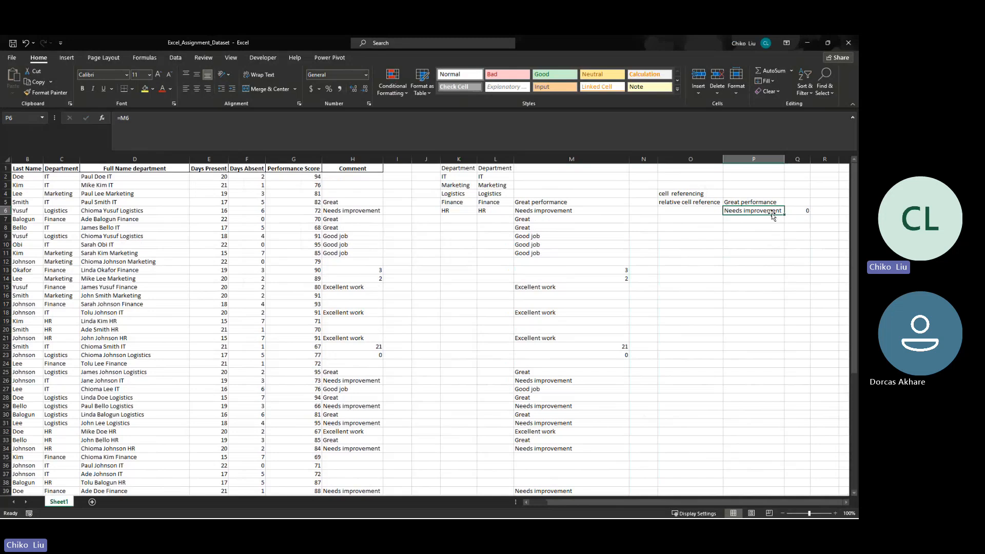
pyautogui.click(796, 211)
pyautogui.click(775, 212)
pyautogui.click(795, 212)
pyautogui.click(775, 211)
pyautogui.click(791, 212)
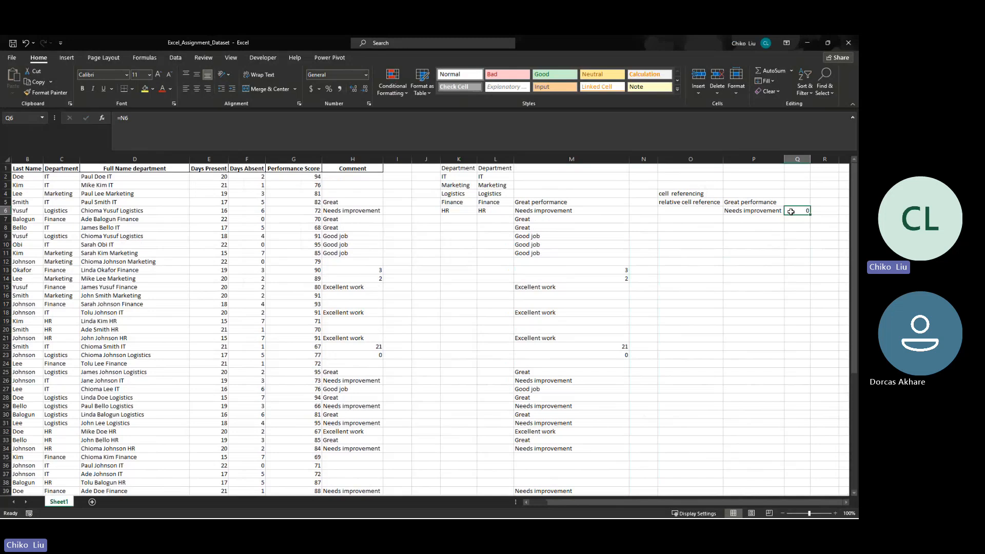
# - Fill the formula from P6 backwards into O6 and compare its reference with cell L6
pyautogui.click(772, 213)
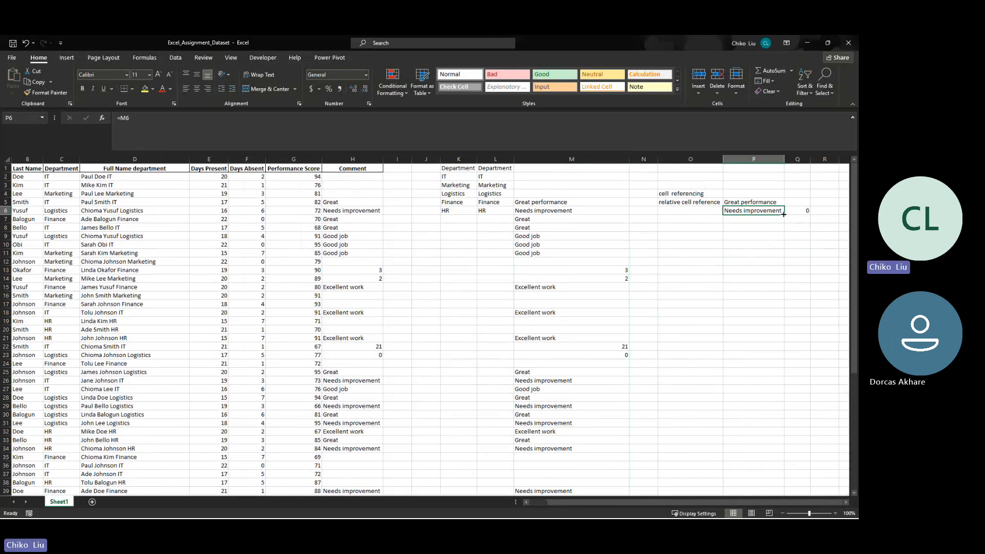
pyautogui.moveTo(783, 214); pyautogui.dragTo(678, 213)
pyautogui.click(680, 211)
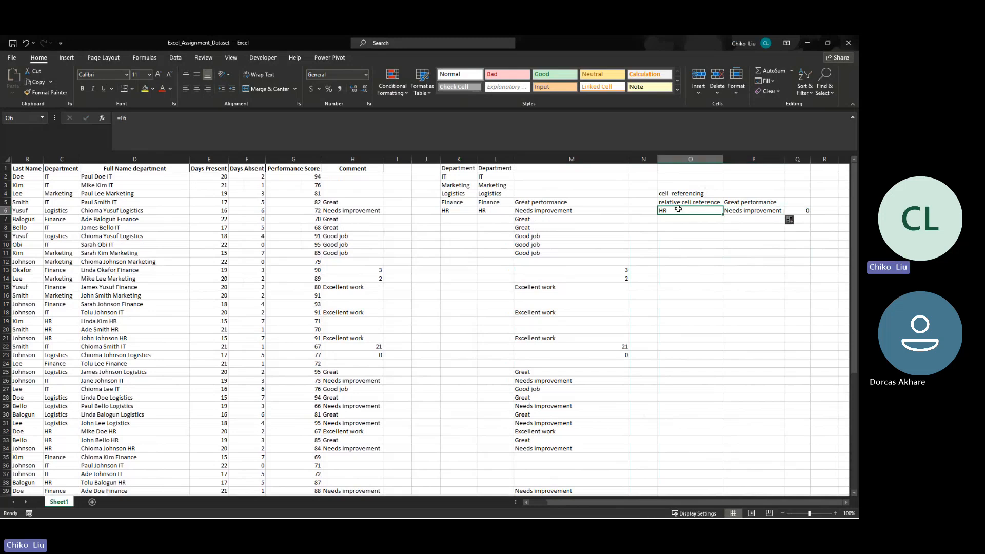
pyautogui.click(487, 211)
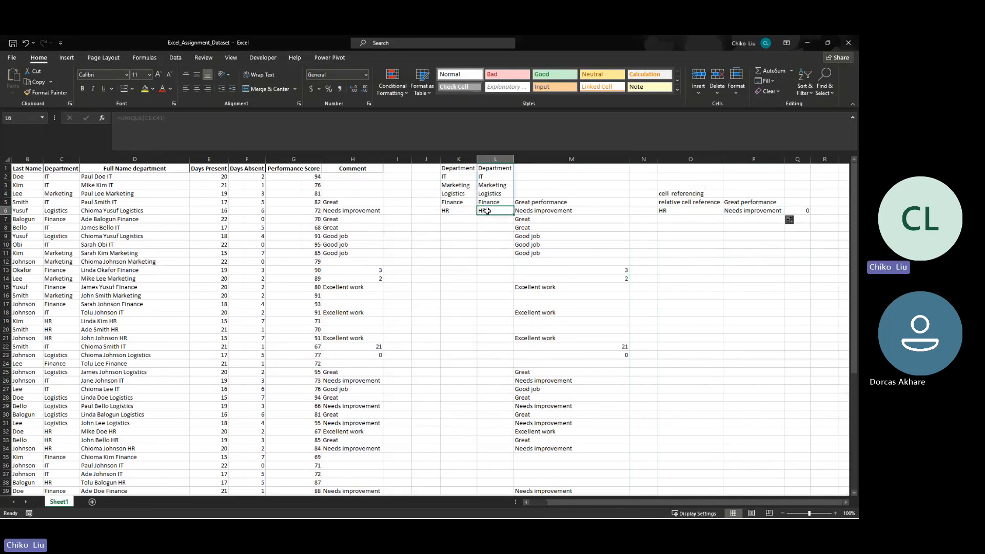
pyautogui.click(675, 212)
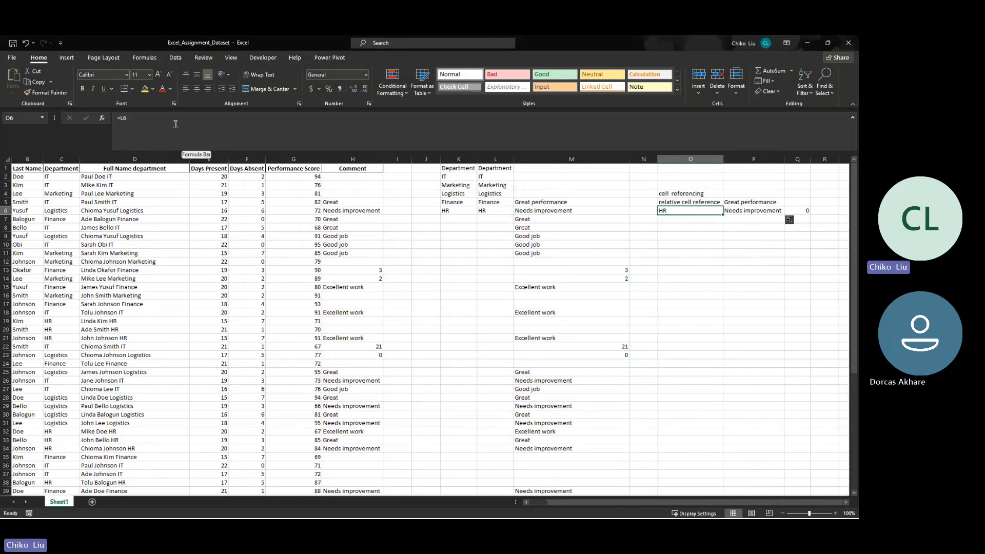
# - Fill the formula from P6 down into P7 and inspect the reference in P7
pyautogui.click(772, 212)
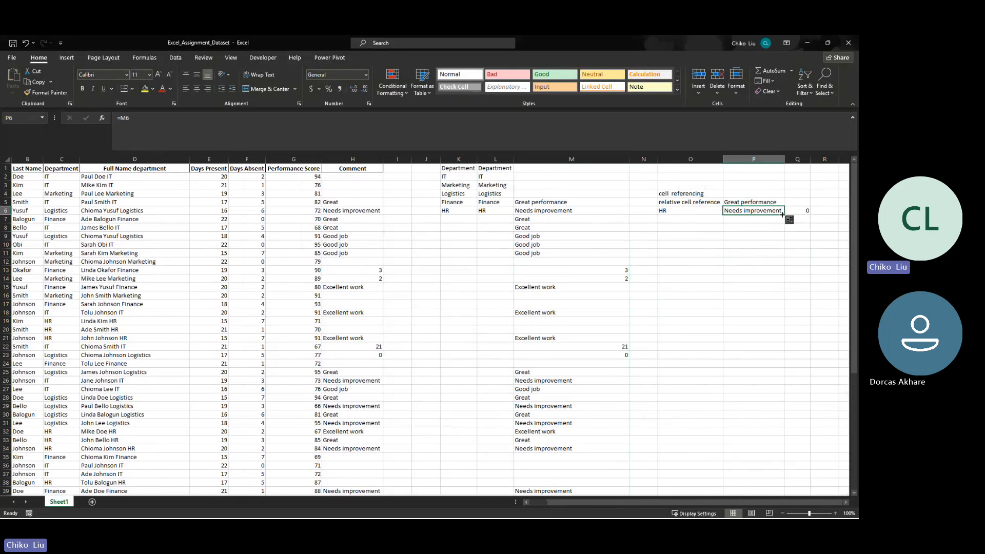
pyautogui.moveTo(782, 214); pyautogui.dragTo(783, 222)
pyautogui.click(750, 219)
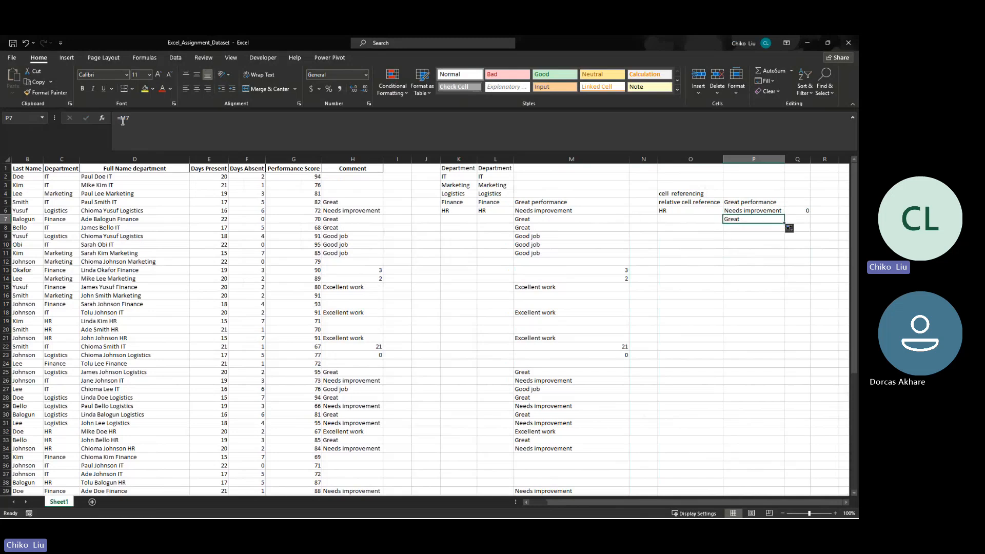
# - Compare the row references in the formulas of P5, P6 and P7
pyautogui.click(740, 202)
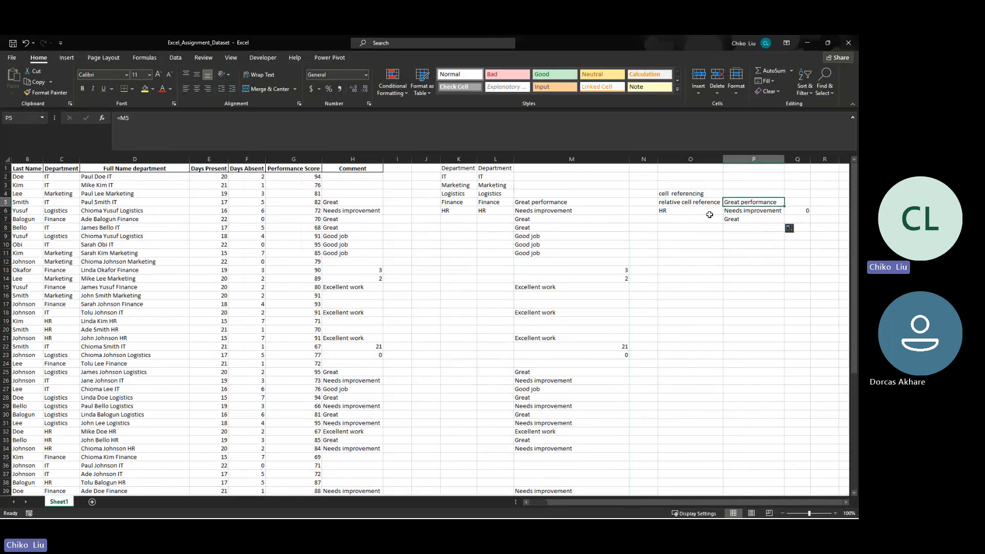
pyautogui.press('Down')
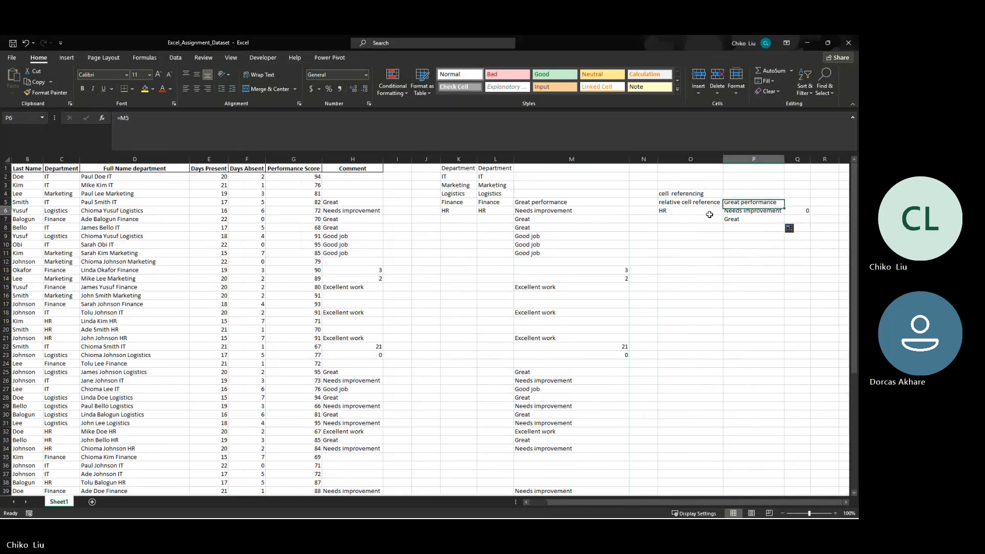
pyautogui.press('Down')
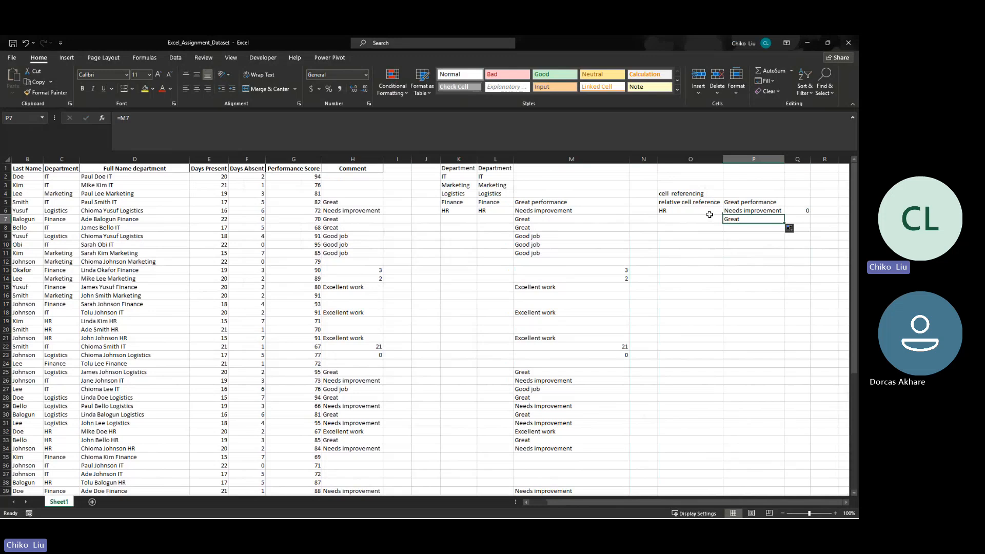
pyautogui.press('Up')
pyautogui.press('Up')
pyautogui.press('Down')
pyautogui.press('Down')
pyautogui.press('Up')
pyautogui.press('Up')
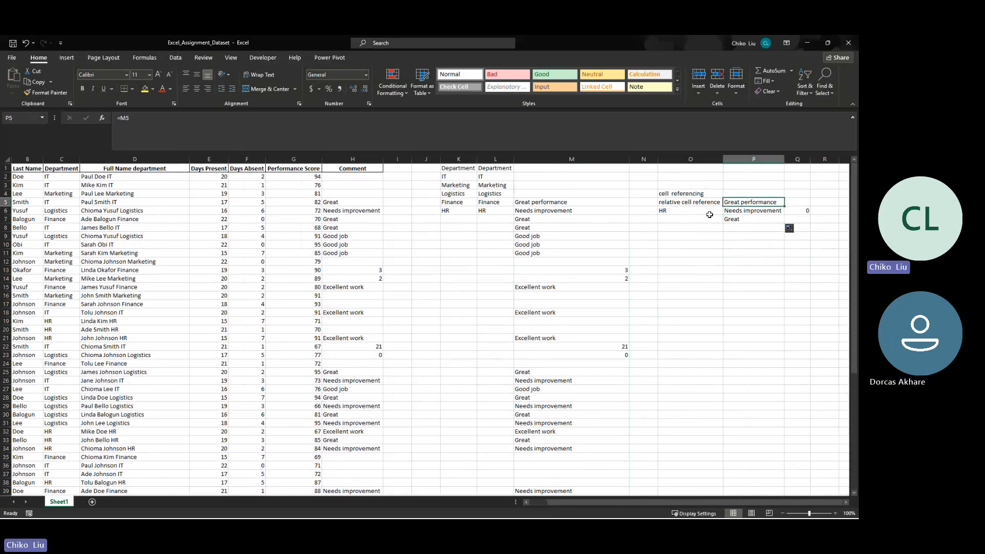
pyautogui.press('Down')
pyautogui.press('Down')
pyautogui.press('Up')
pyautogui.press('Up')
pyautogui.press('Down')
pyautogui.press('Down')
pyautogui.press('Up')
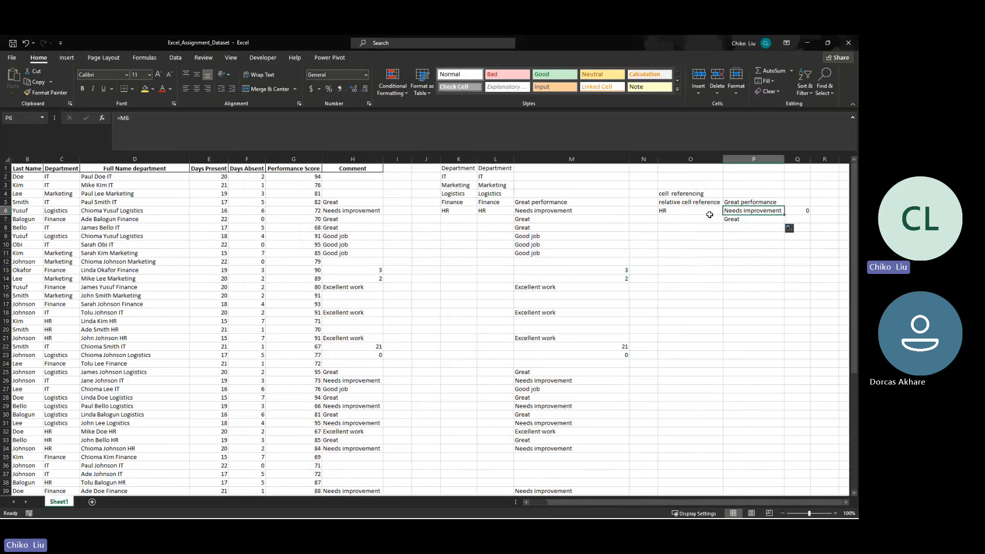
# - Compare the column references in the formulas across O6, P6 and Q6
pyautogui.click(710, 213)
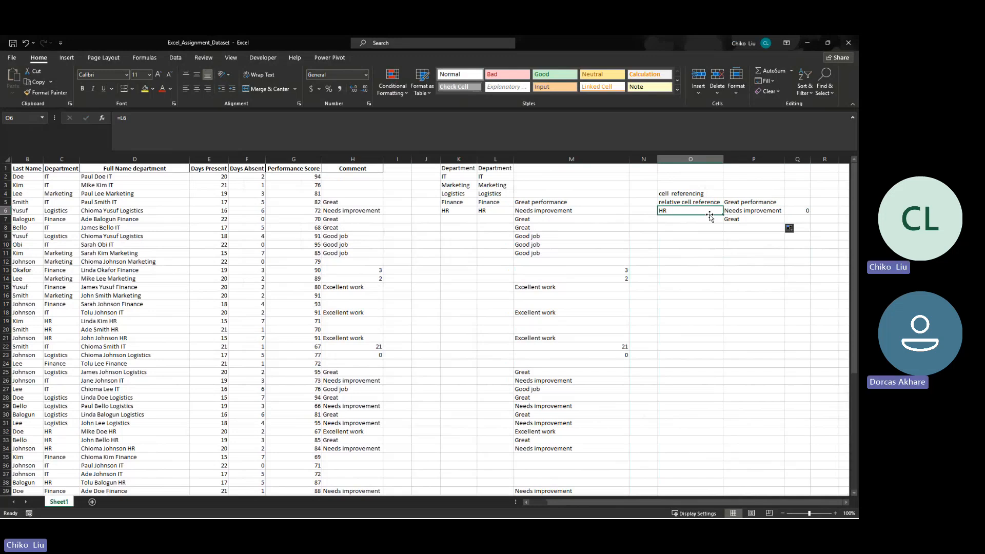
pyautogui.press('Right')
pyautogui.press('Right')
pyautogui.press('Left')
pyautogui.press('Left')
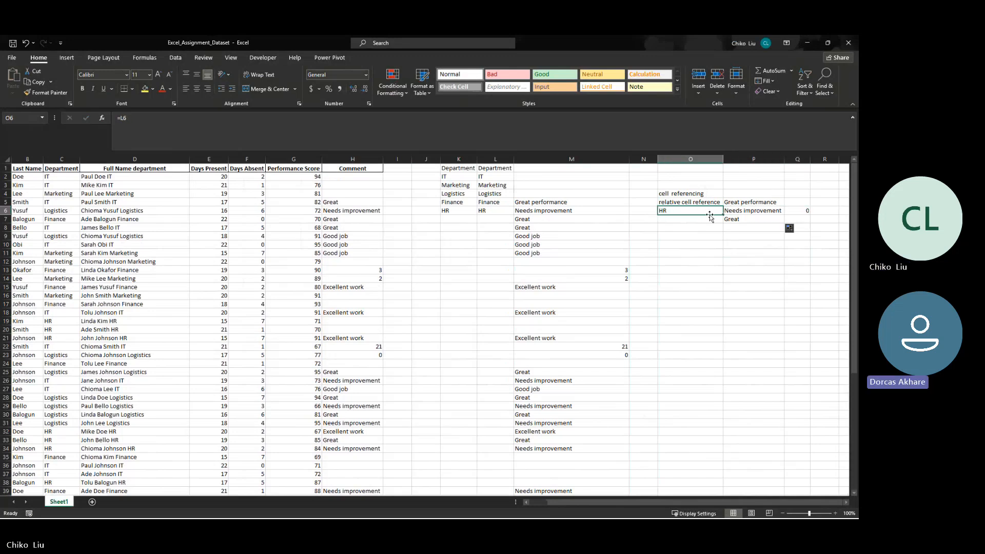
pyautogui.press('Right')
pyautogui.press('Right')
pyautogui.press('Left')
pyautogui.press('Left')
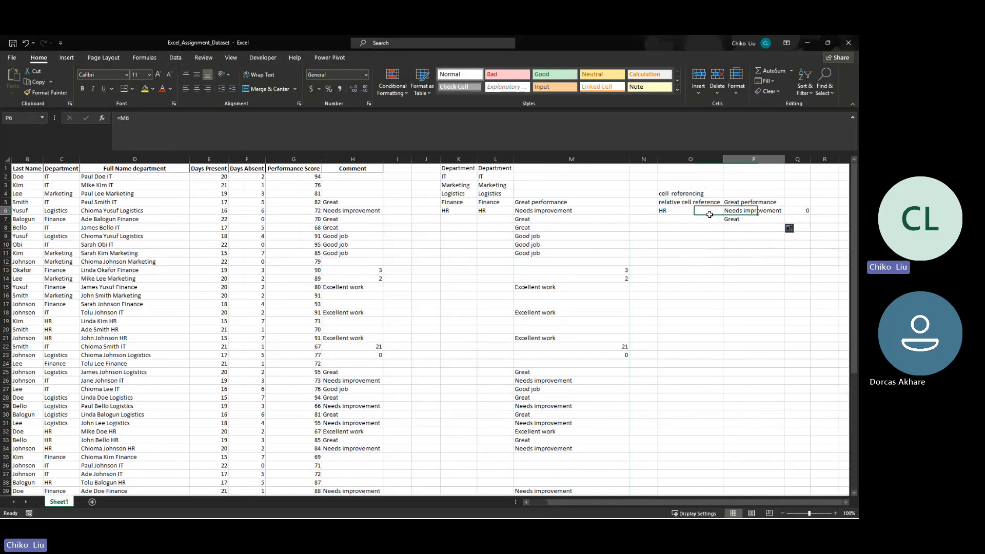
pyautogui.press('Right')
pyautogui.press('Right')
pyautogui.press('Left')
pyautogui.press('Left')
pyautogui.press('Right')
pyautogui.press('Left')
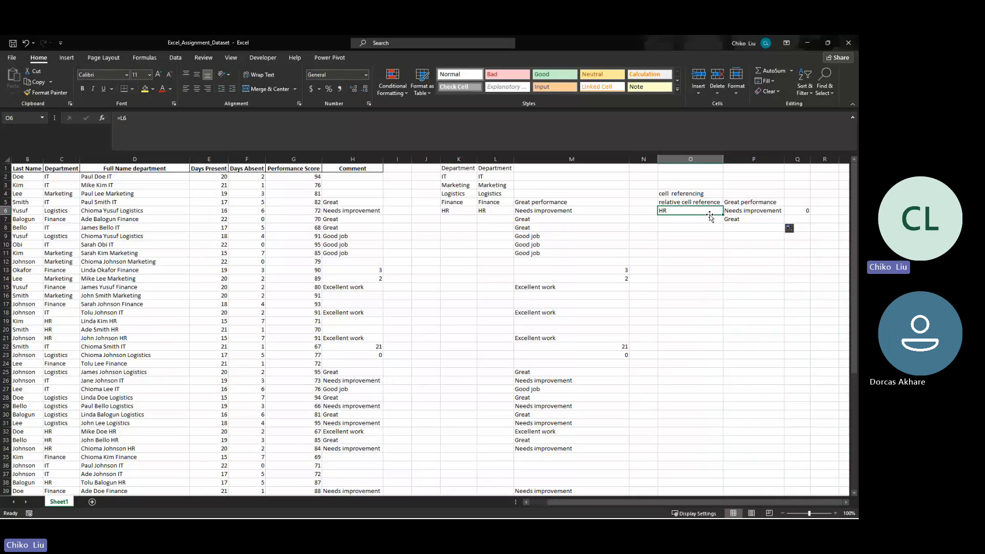
pyautogui.press('Right')
pyautogui.press('Right')
pyautogui.press('Left')
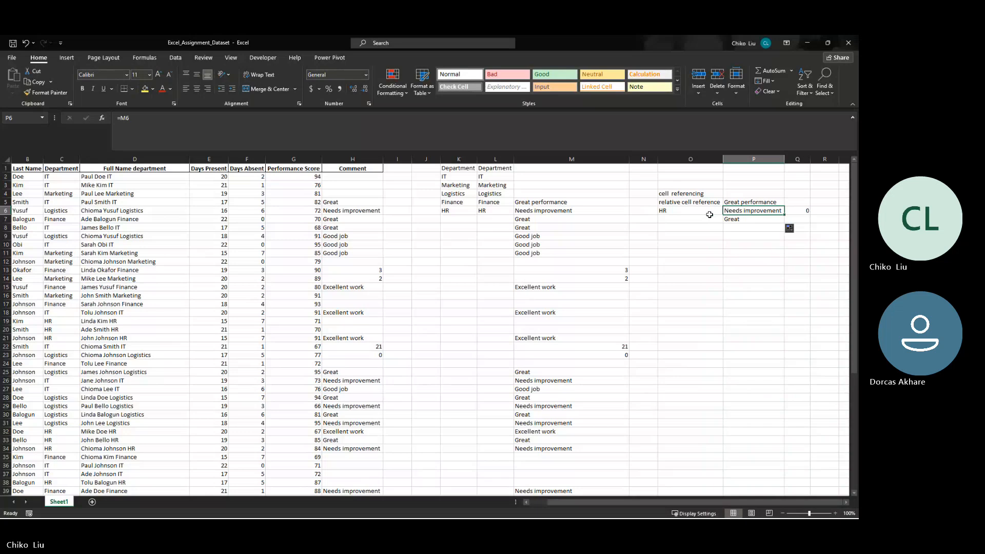
# - Recheck the references across row 6 from O6 to Q6 and in the cells directly above and below P6
pyautogui.click(710, 214)
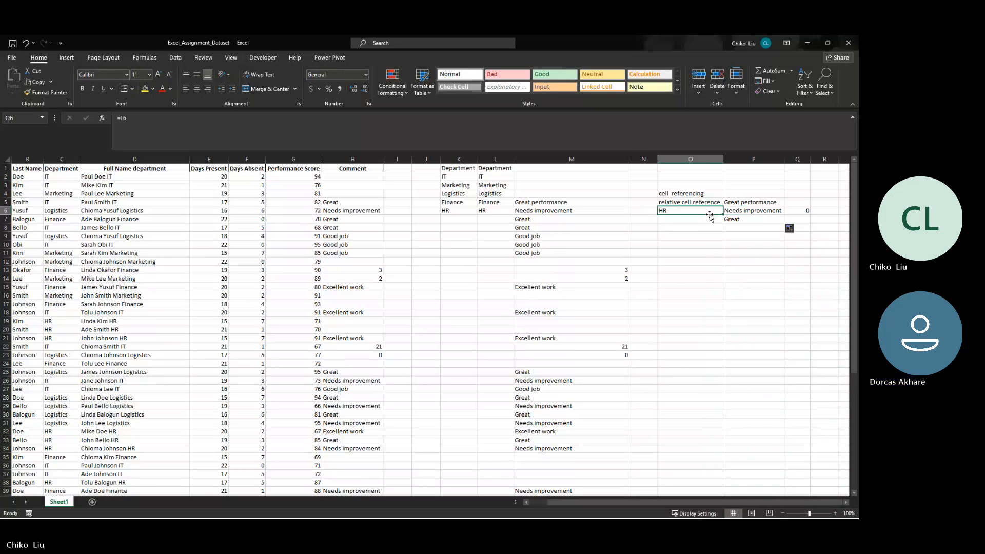
pyautogui.press('Right')
pyautogui.press('Right')
pyautogui.press('Left')
pyautogui.press('Left')
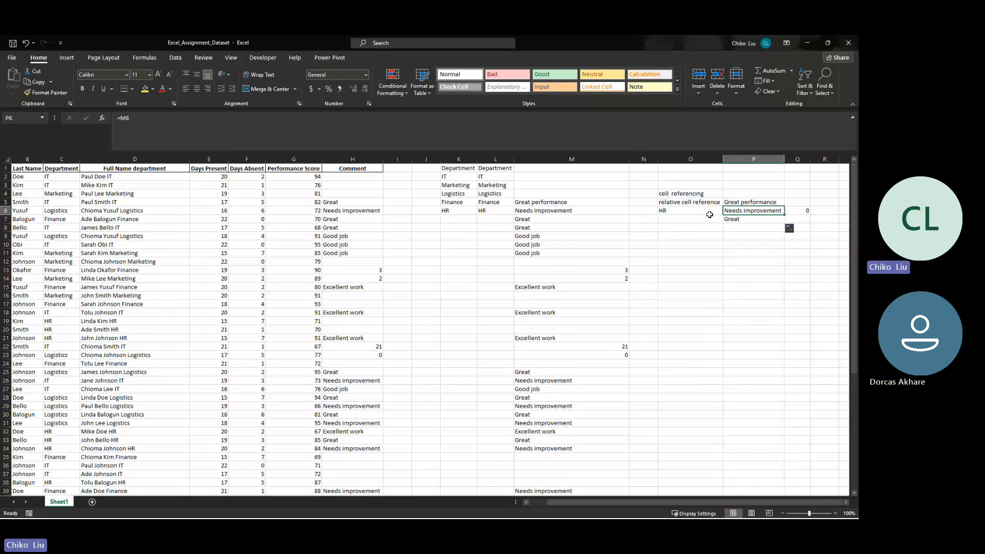
pyautogui.press('Right')
pyautogui.press('Right')
pyautogui.press('Left')
pyautogui.press('Right')
pyautogui.click(709, 214)
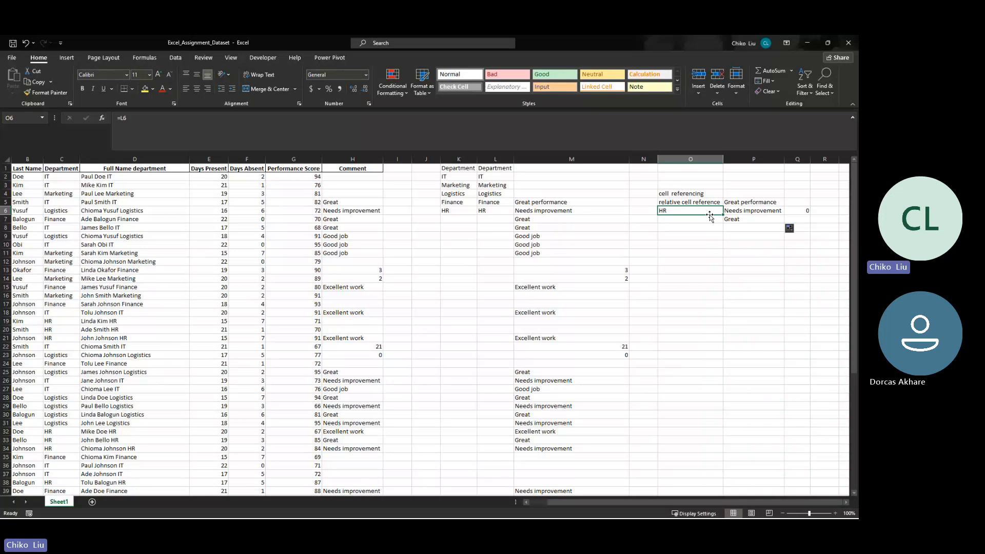
pyautogui.press('Right')
pyautogui.press('Left')
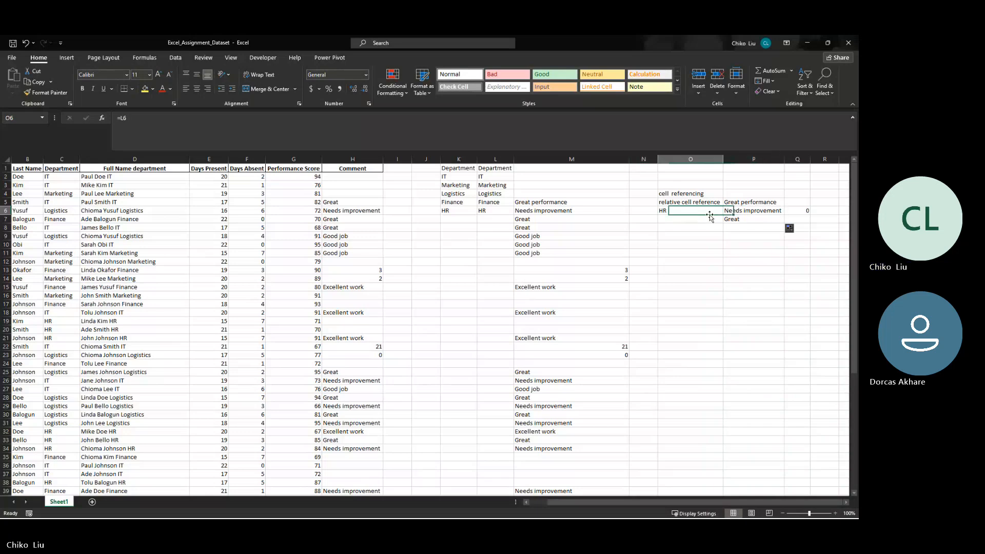
pyautogui.press('Right')
pyautogui.press('Down')
pyautogui.press('Up')
pyautogui.press('Up')
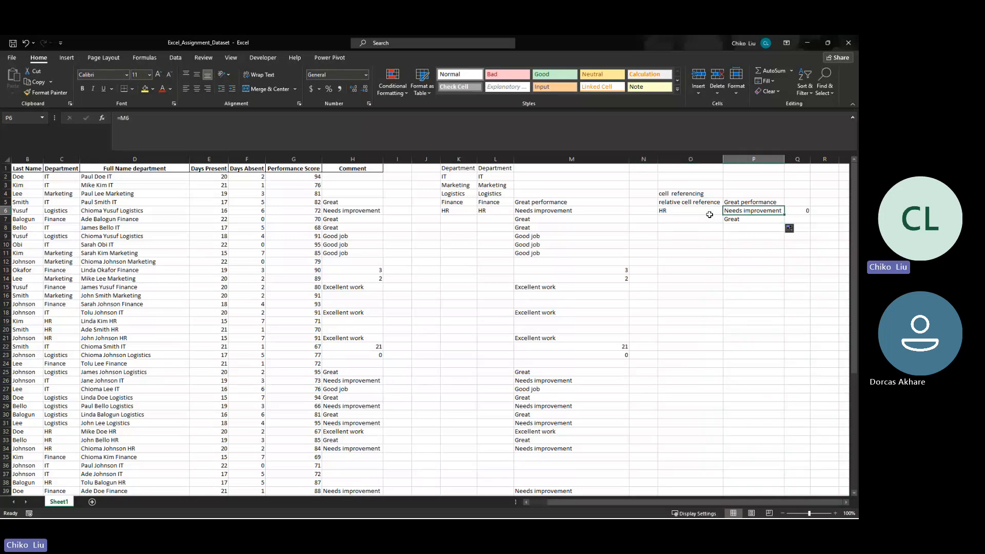
pyautogui.press('Down')
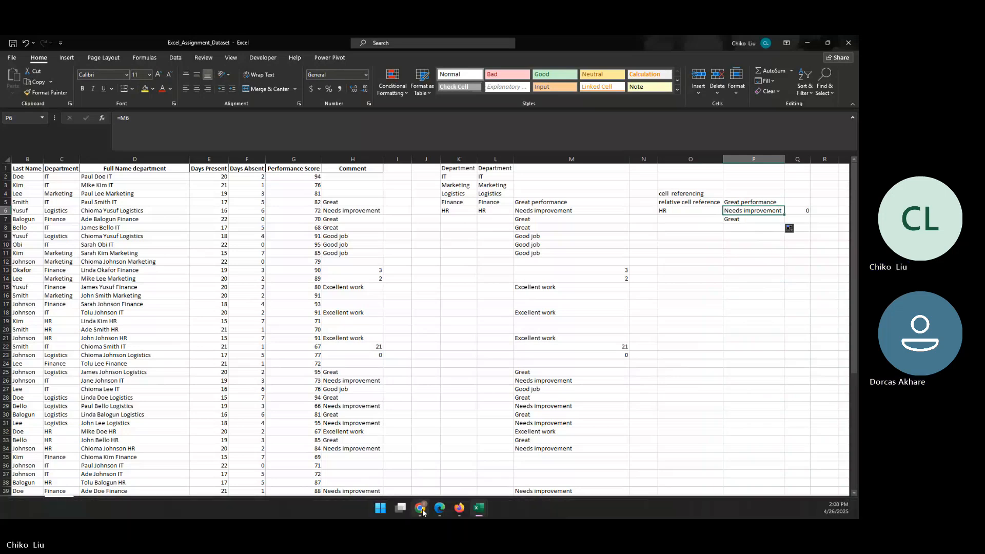
# - Switch to the Teams meeting in Chrome, mute the microphone, and return to the Excel workbook
pyautogui.click(421, 509)
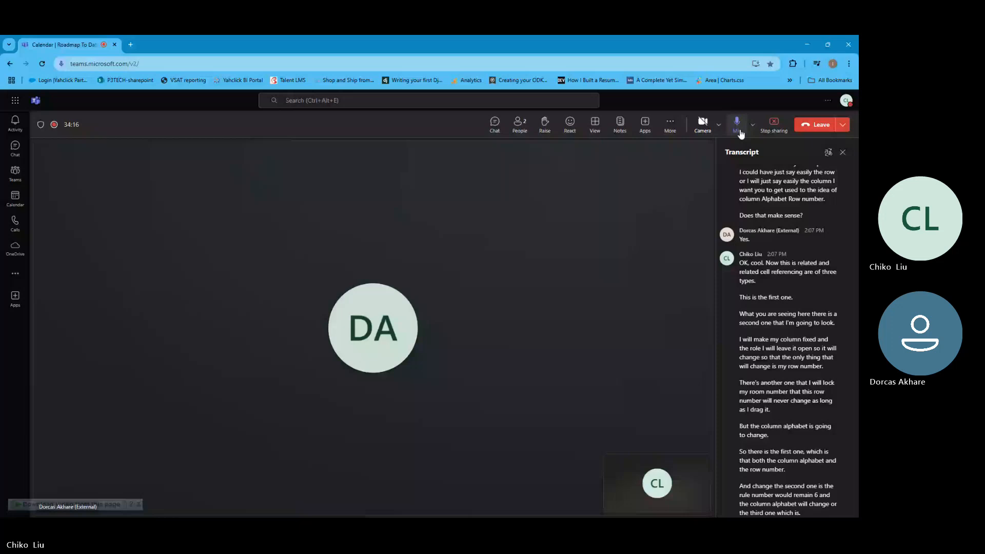
pyautogui.click(740, 133)
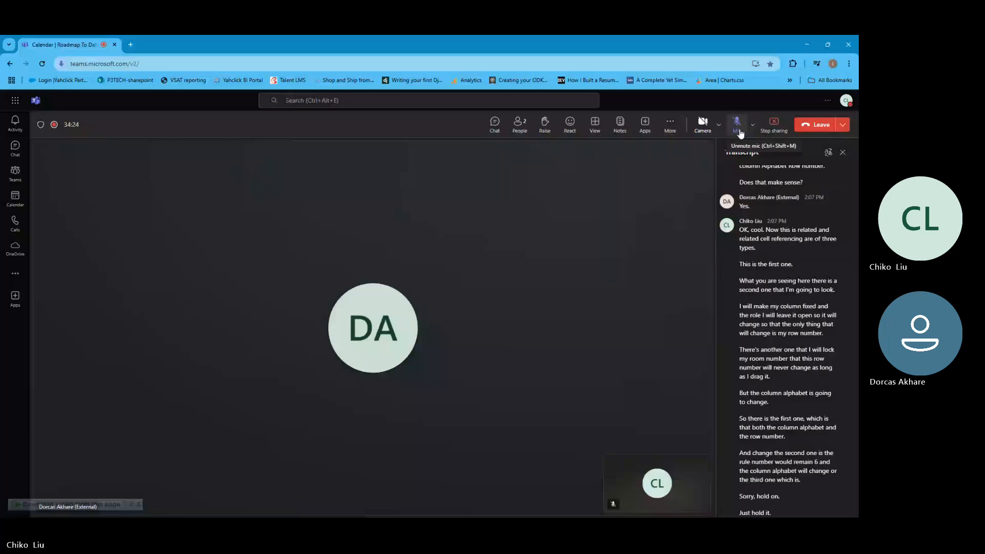
pyautogui.hotkey('alt', 'Tab')
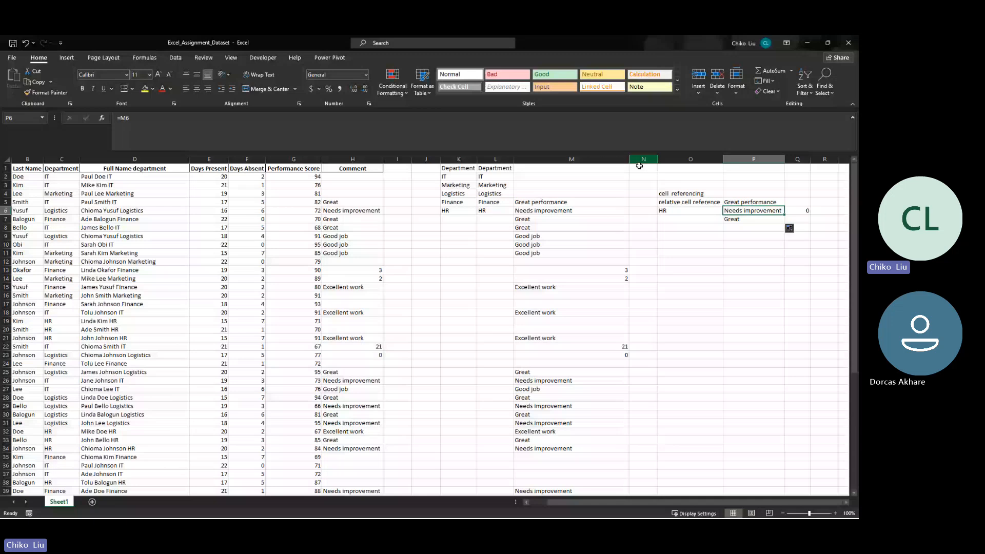
# - Fill the formula from P5 down column P through P39, matching the comments in column M
pyautogui.click(700, 232)
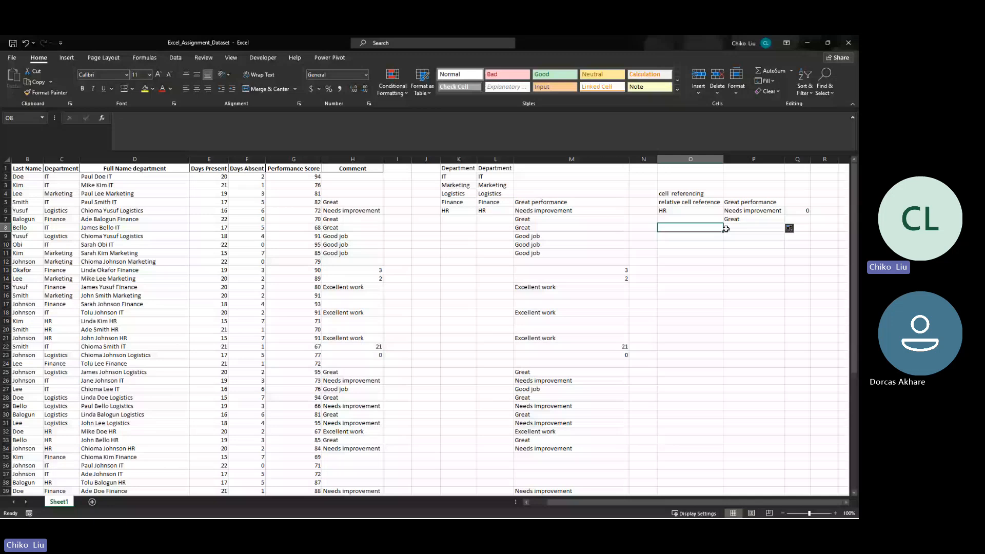
pyautogui.click(735, 159)
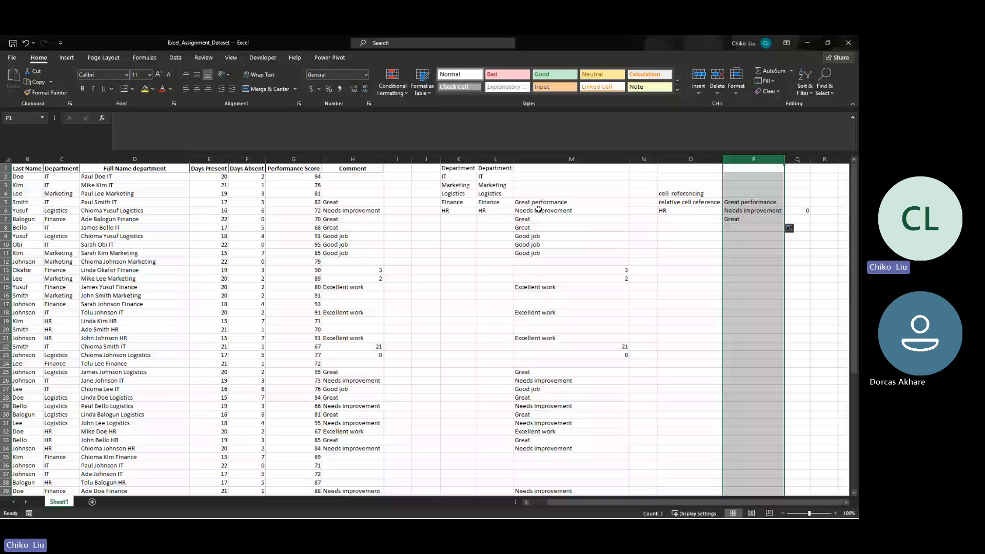
pyautogui.moveTo(539, 203); pyautogui.dragTo(538, 483)
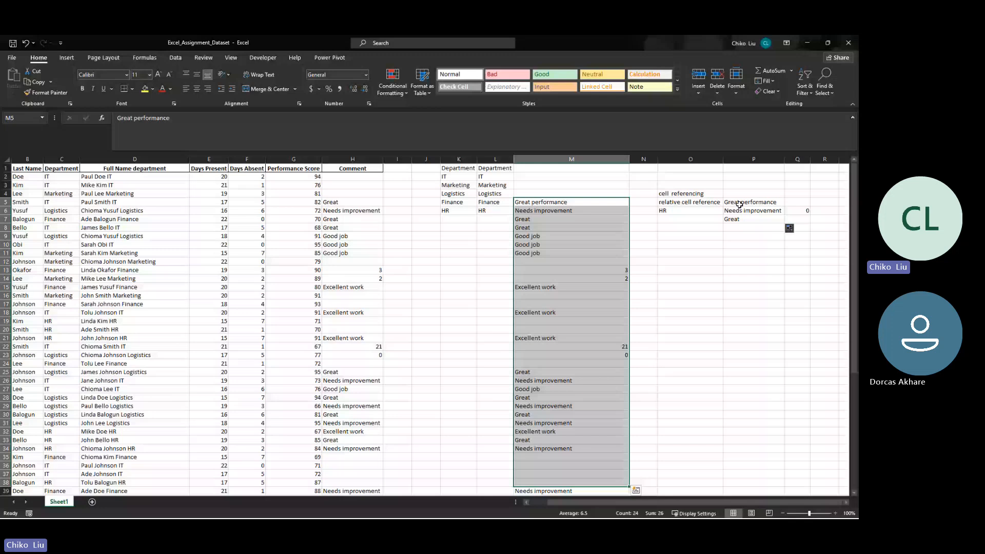
pyautogui.click(739, 206)
pyautogui.moveTo(783, 207); pyautogui.dragTo(746, 460)
pyautogui.scroll(2, 747, 392)
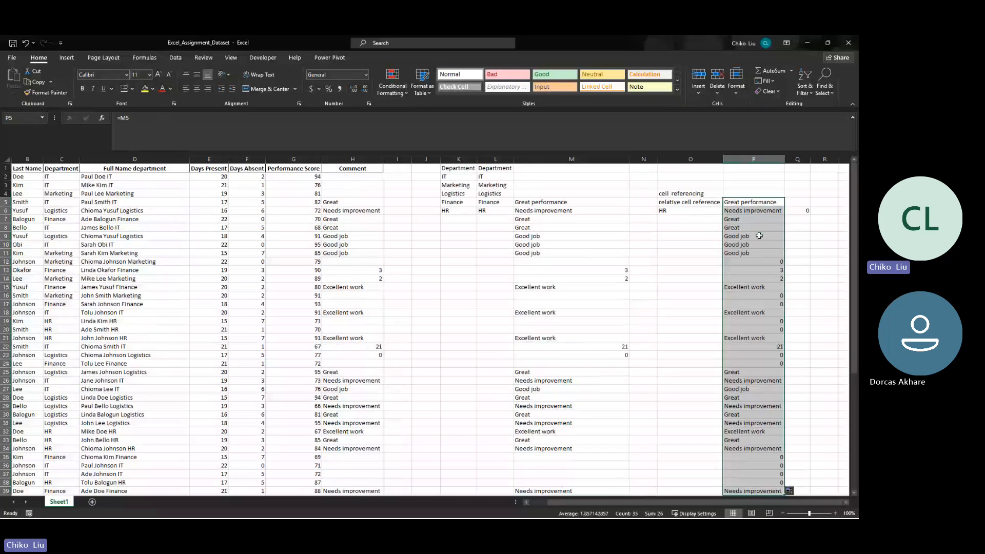
# - Examine how the row reference changes in the filled formulas down column P, from P5 past P34 and back up
pyautogui.click(751, 200)
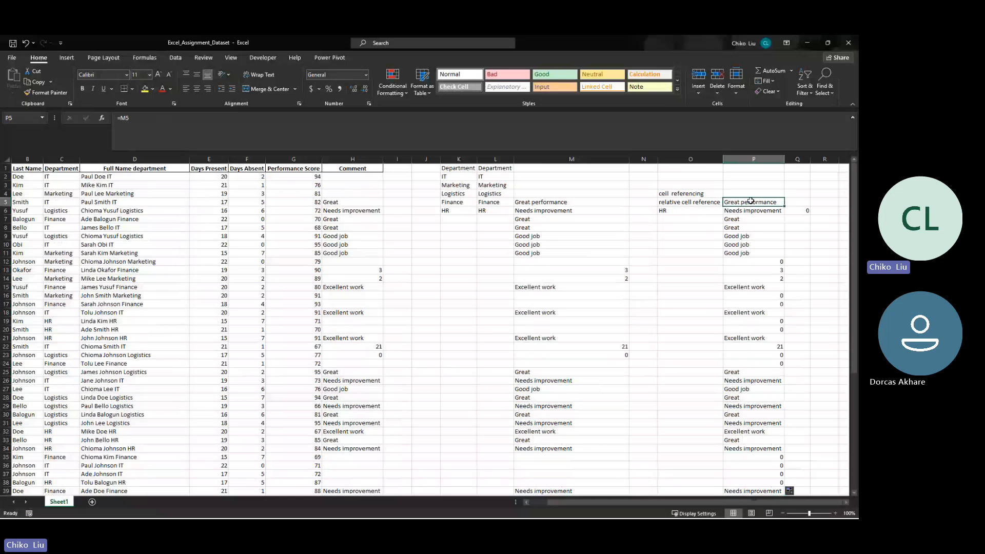
pyautogui.press('Down')
pyautogui.press('Down')
pyautogui.press('Down')
pyautogui.press('Down')
pyautogui.press('Down')
pyautogui.press('Down')
pyautogui.press('Down')
pyautogui.press('Down')
pyautogui.press('Down')
pyautogui.press('Down')
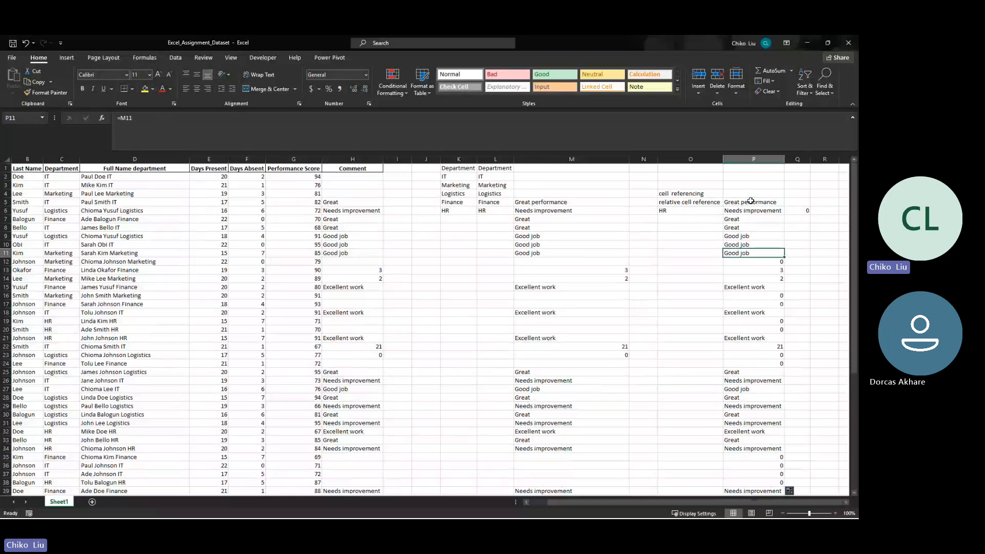
pyautogui.press('Down')
pyautogui.press('Down')
pyautogui.press('Down')
pyautogui.press('Down')
pyautogui.press('Down')
pyautogui.press('Down')
pyautogui.press('Down')
pyautogui.press('Down')
pyautogui.press('Down')
pyautogui.press('Down')
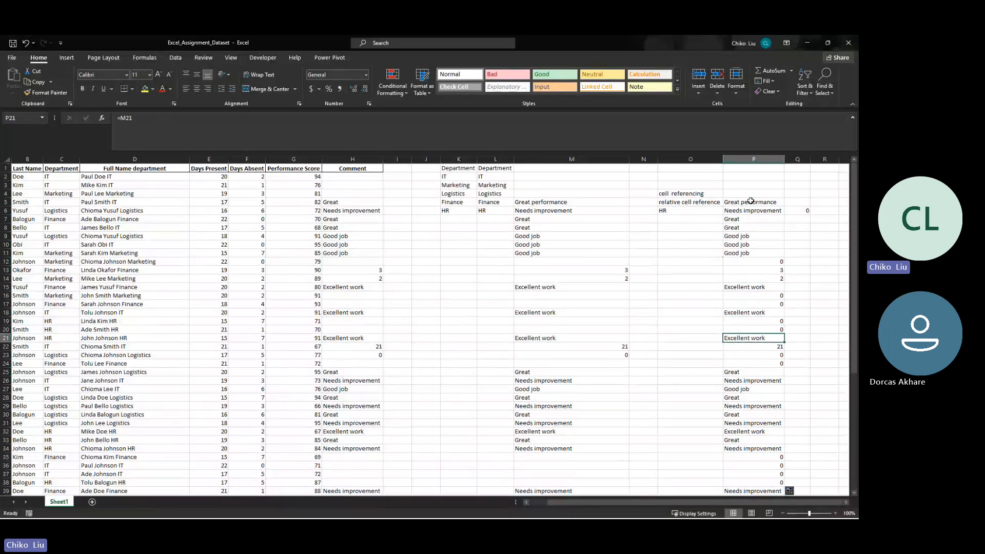
pyautogui.press('Down')
pyautogui.press('Down')
pyautogui.press('Down')
pyautogui.press('Down')
pyautogui.press('Down')
pyautogui.press('Down')
pyautogui.press('Down')
pyautogui.press('Down')
pyautogui.press('Down')
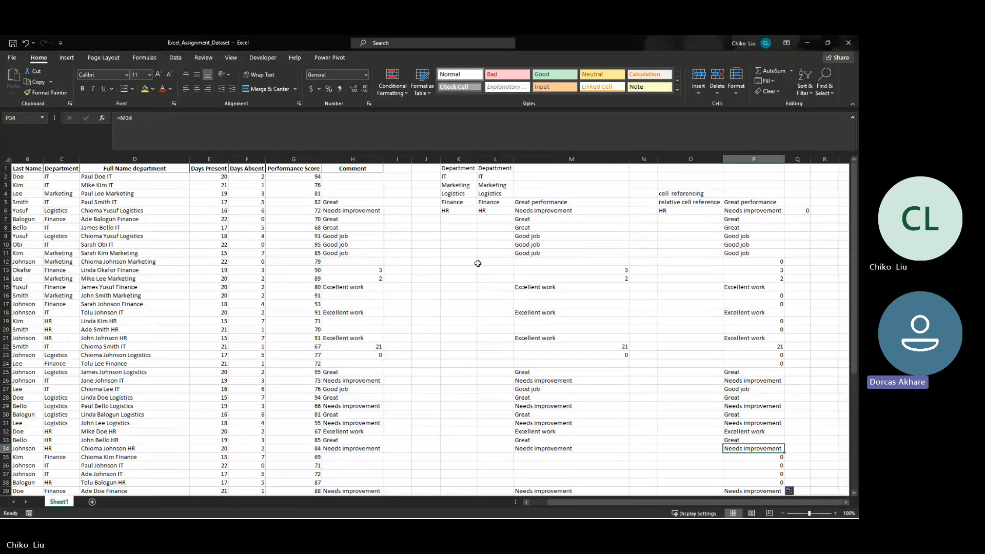
pyautogui.press('Down')
pyautogui.press('Down')
pyautogui.press('Down')
pyautogui.press('Down')
pyautogui.press('Down')
pyautogui.press('Up')
pyautogui.press('Up')
pyautogui.press('Up')
pyautogui.press('Up')
pyautogui.press('Up')
pyautogui.press('Up')
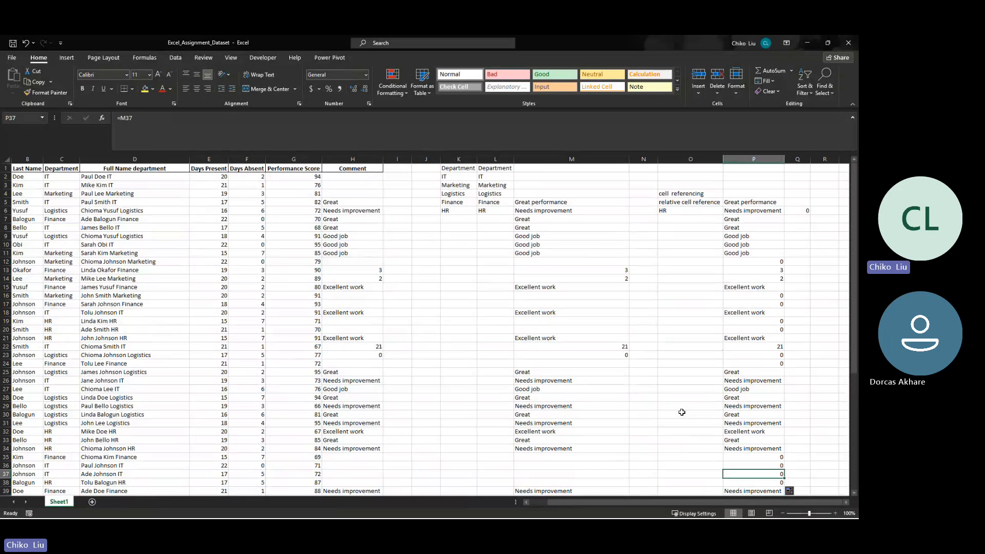
pyautogui.press('Up')
pyautogui.press('Up')
pyautogui.press('Up')
pyautogui.press('Up')
pyautogui.press('Up')
pyautogui.press('Up')
pyautogui.press('Up')
pyautogui.press('Up')
pyautogui.press('Up')
pyautogui.press('Up')
pyautogui.press('Up')
pyautogui.press('Up')
pyautogui.press('Up')
pyautogui.press('Up')
pyautogui.press('Up')
pyautogui.press('Up')
pyautogui.press('Up')
pyautogui.press('Up')
pyautogui.press('Up')
pyautogui.press('Up')
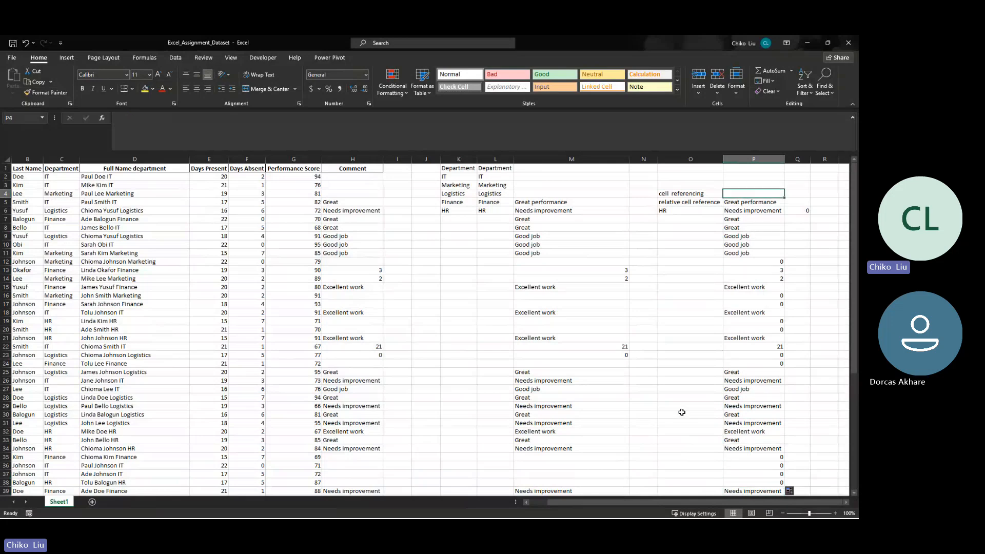
pyautogui.press('Down')
pyautogui.press('Down')
pyautogui.press('Up')
pyautogui.press('Up')
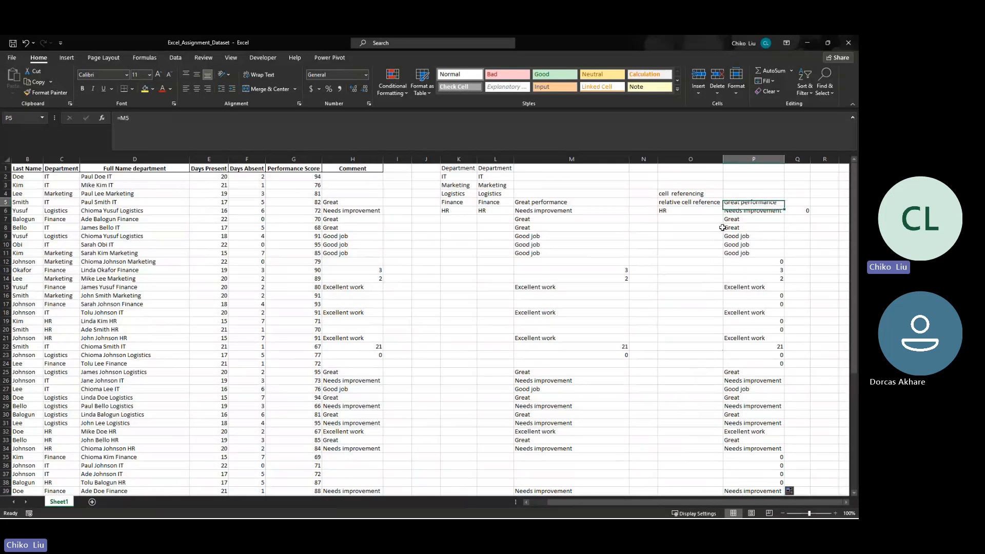
# - Fill the formula from P5 down again, extending it through P41
pyautogui.moveTo(783, 206); pyautogui.dragTo(782, 468)
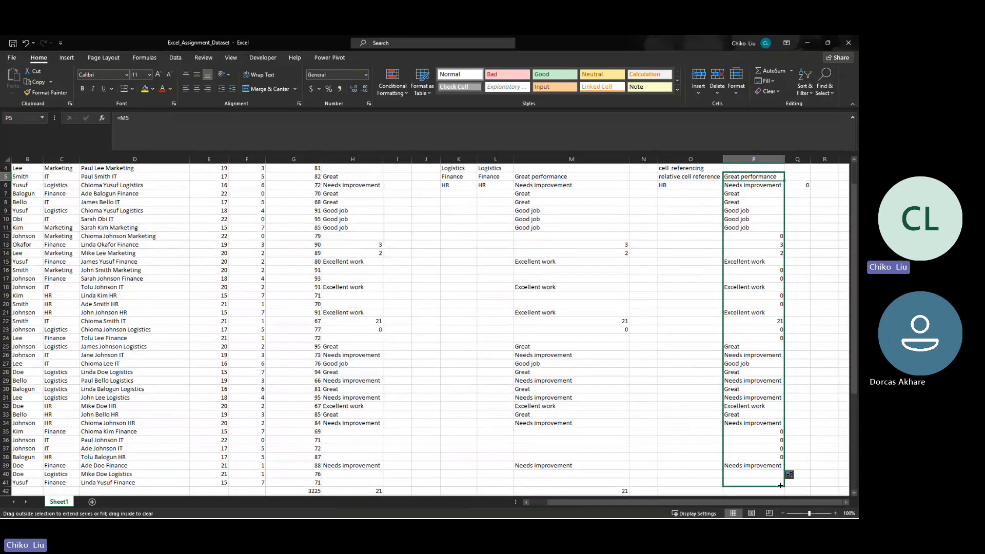
pyautogui.scroll(1, 773, 341)
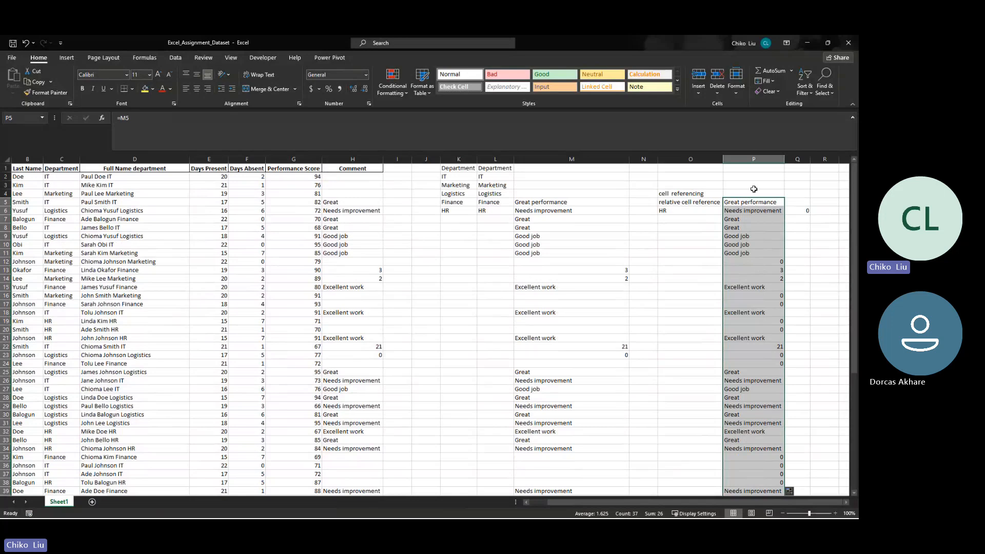
# - Lock the column reference in P5's formula so it reads =$M5
pyautogui.click(747, 202)
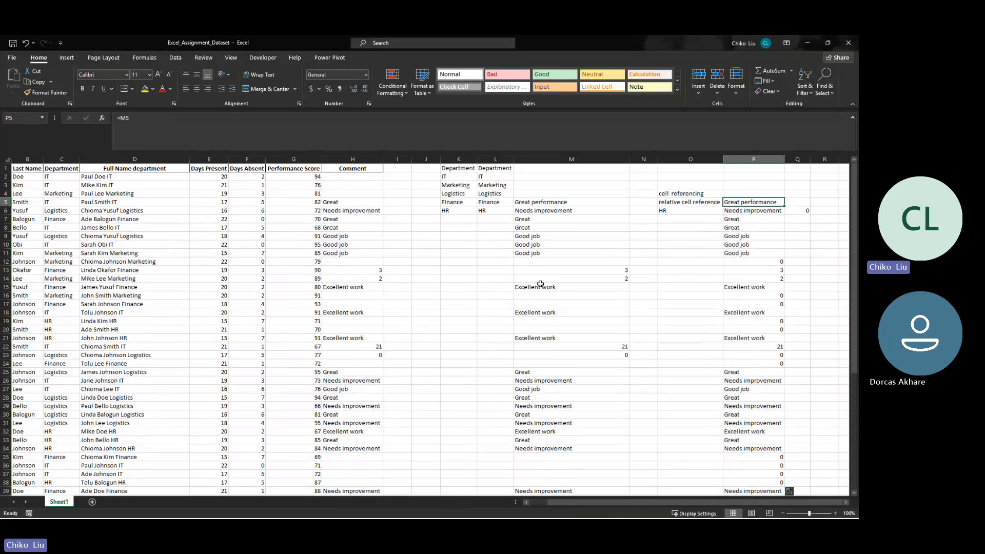
pyautogui.click(122, 117)
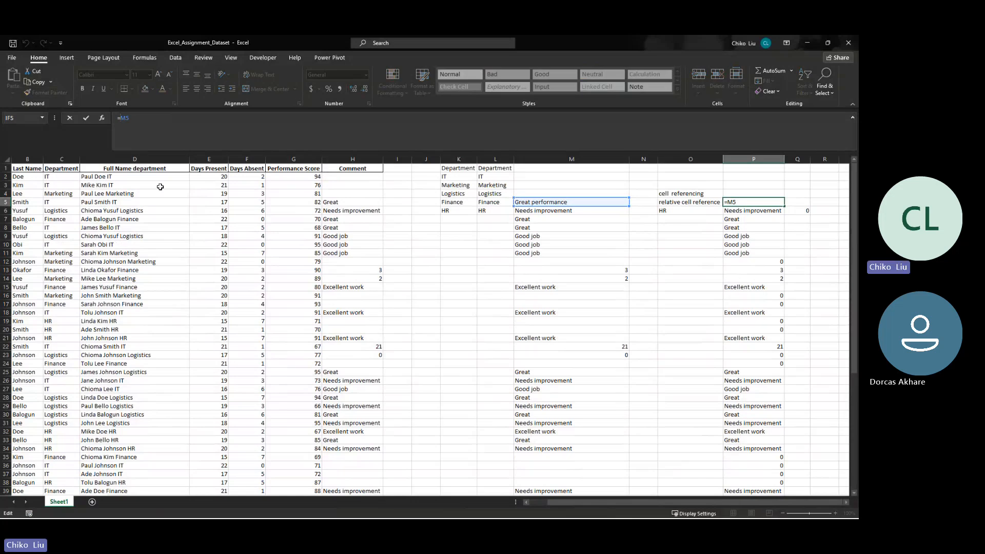
pyautogui.write('$')
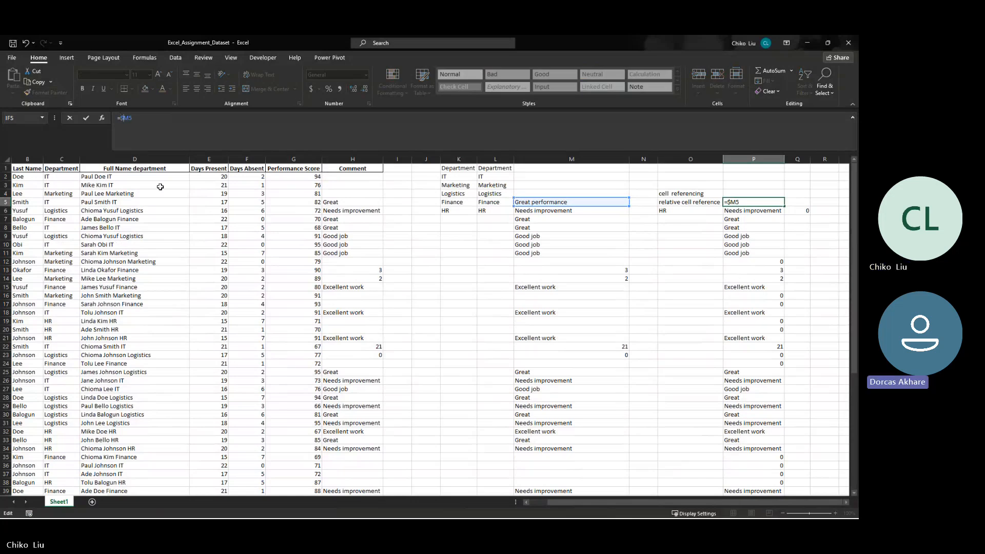
pyautogui.press('Return')
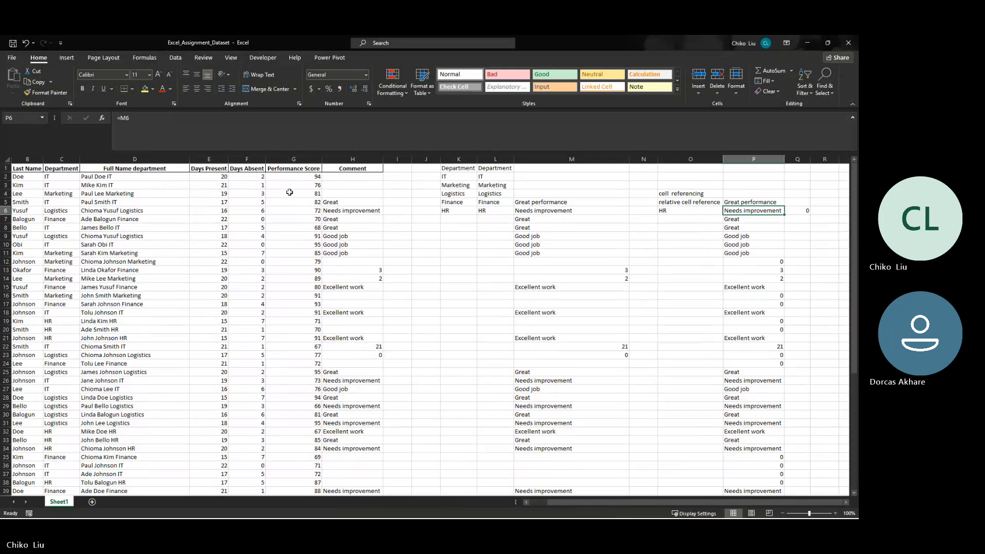
# - Fill the column-locked formula from P5 down column P through P41
pyautogui.click(768, 201)
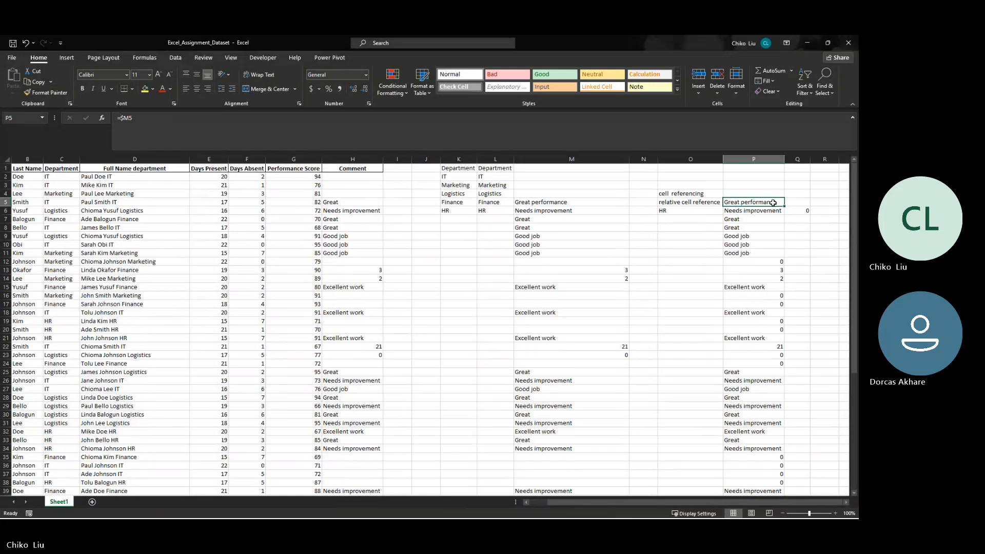
pyautogui.moveTo(773, 202); pyautogui.dragTo(762, 488)
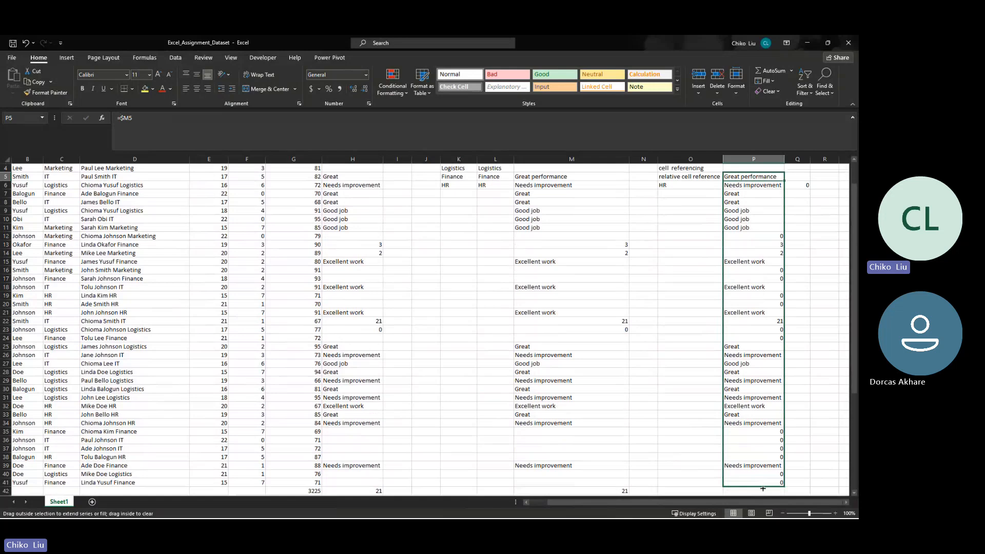
pyautogui.moveTo(763, 489); pyautogui.dragTo(754, 201)
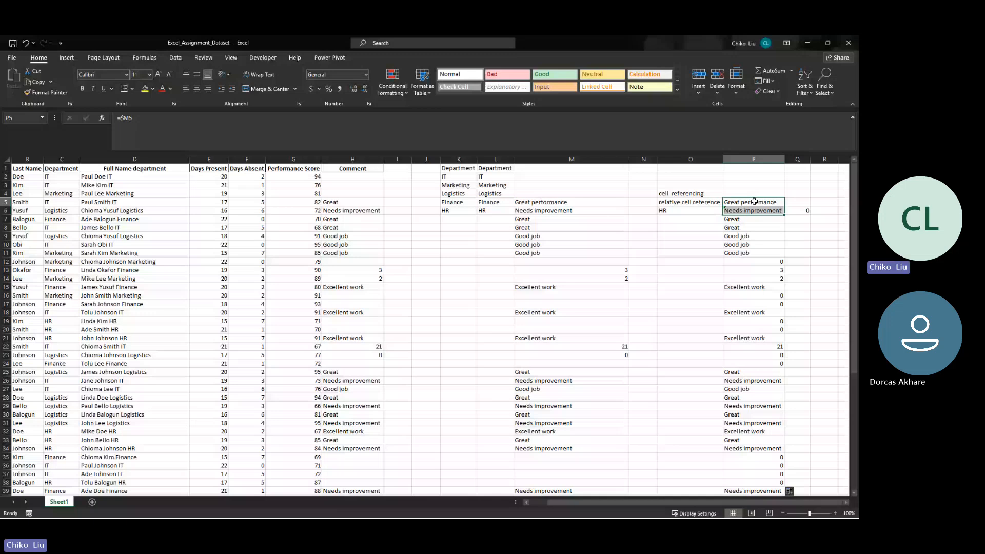
# - Fill the formula from P5 across into Q5, and check its reference against column M
pyautogui.click(754, 201)
pyautogui.moveTo(784, 206); pyautogui.dragTo(798, 203)
pyautogui.click(553, 201)
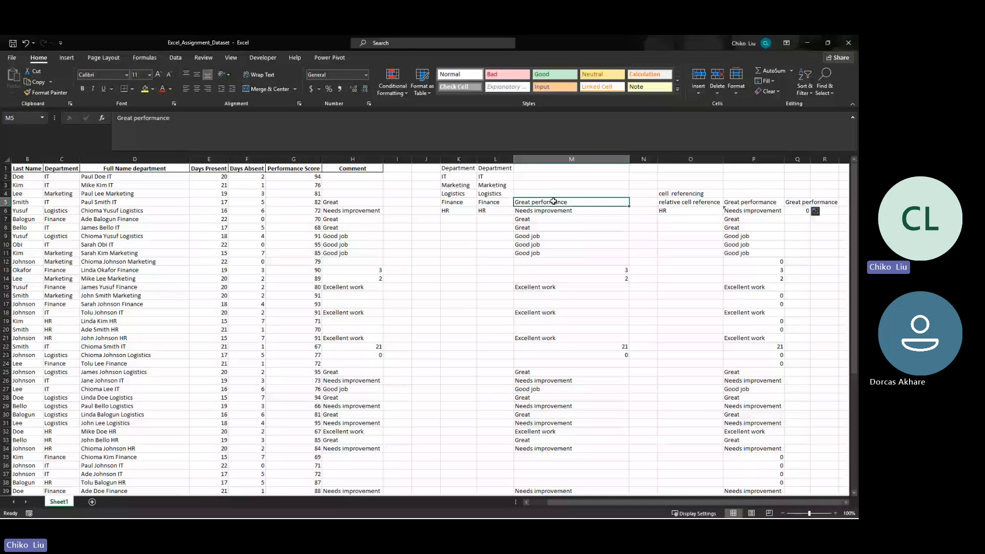
pyautogui.click(553, 159)
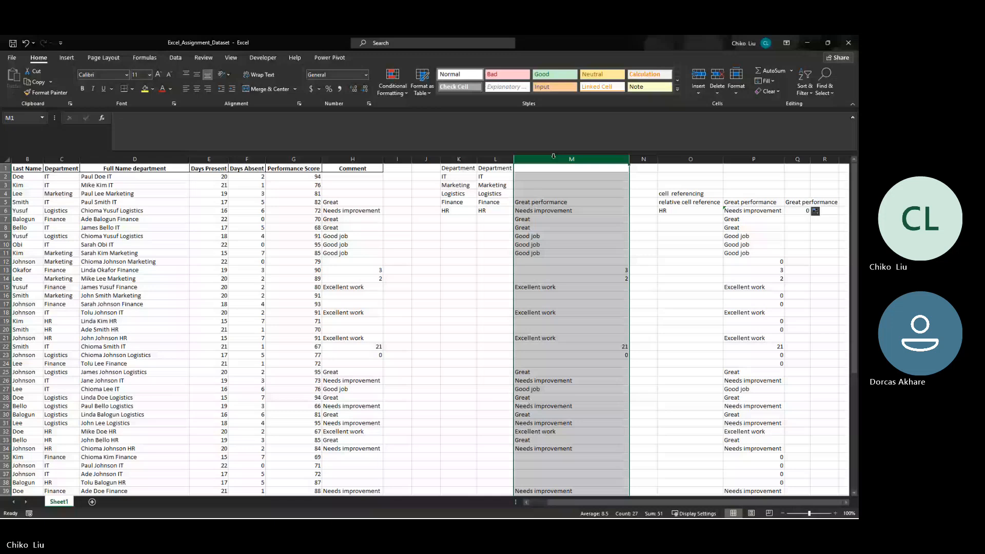
pyautogui.click(797, 202)
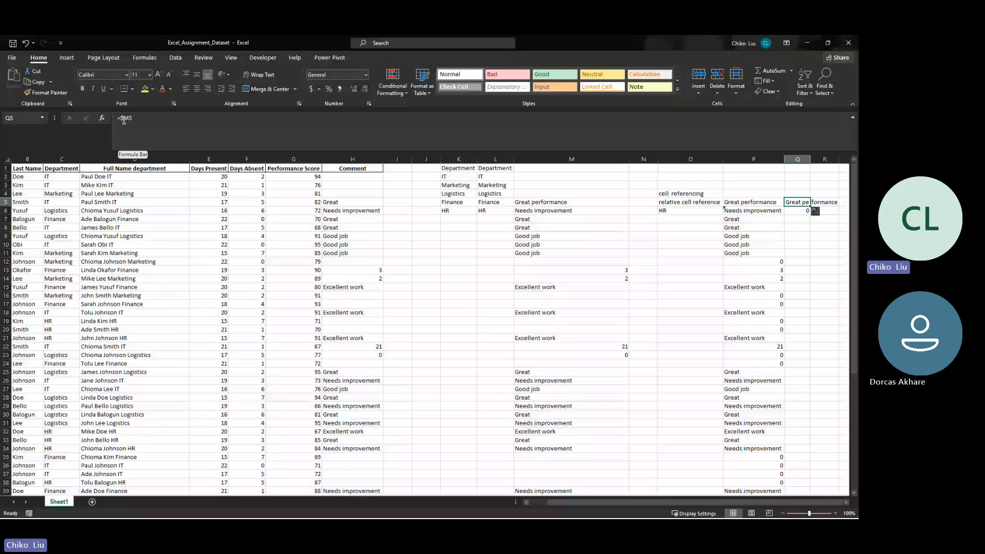
# - Move along row 5 to the sheet's last column and back to column A
pyautogui.hotkey('ctrl', 'Right')
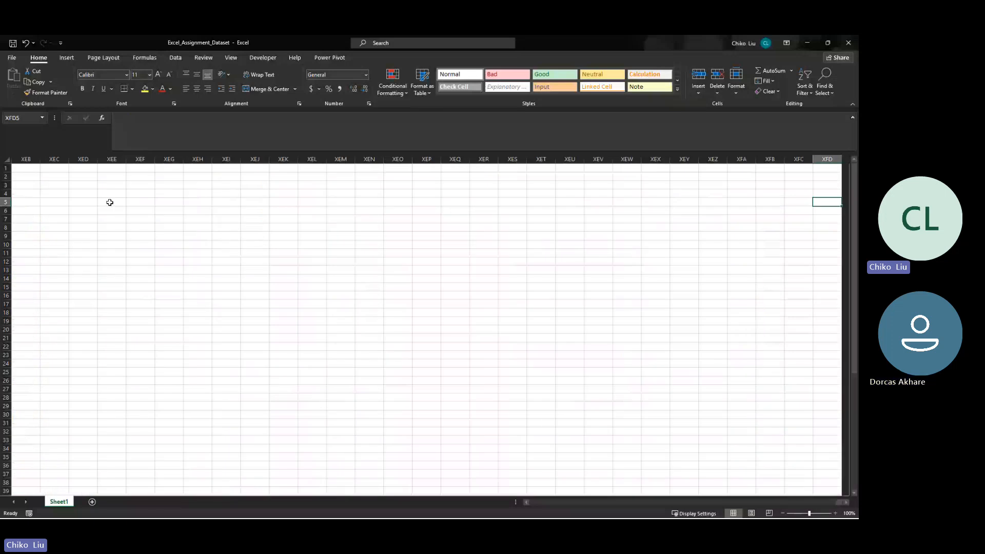
pyautogui.hotkey('ctrl', 'Left')
pyautogui.hotkey('ctrl', 'Left')
pyautogui.hotkey('ctrl', 'Left')
pyautogui.hotkey('ctrl', 'Left')
pyautogui.hotkey('ctrl', 'Left')
pyautogui.hotkey('ctrl', 'Left')
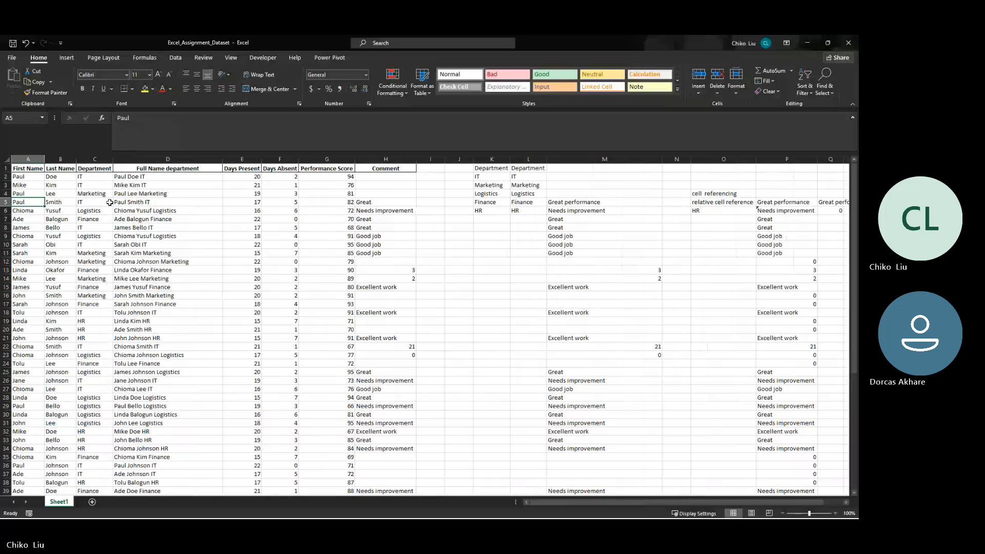
pyautogui.hotkey('ctrl', 'Right')
pyautogui.hotkey('ctrl', 'Right')
pyautogui.hotkey('ctrl', 'Left')
pyautogui.hotkey('ctrl', 'Left')
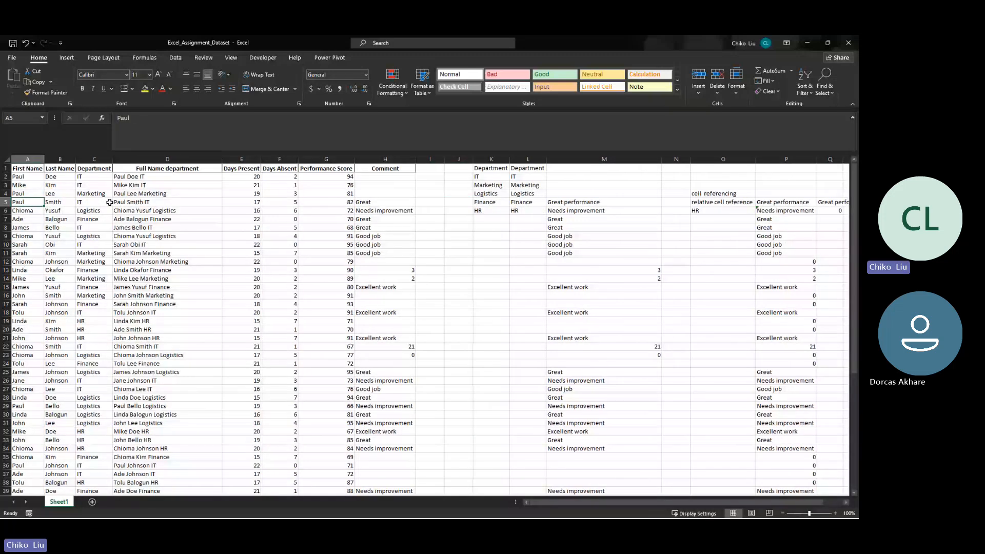
# - Examine sample cells across the Department, First Name, Full Name department and Comment columns
pyautogui.click(100, 204)
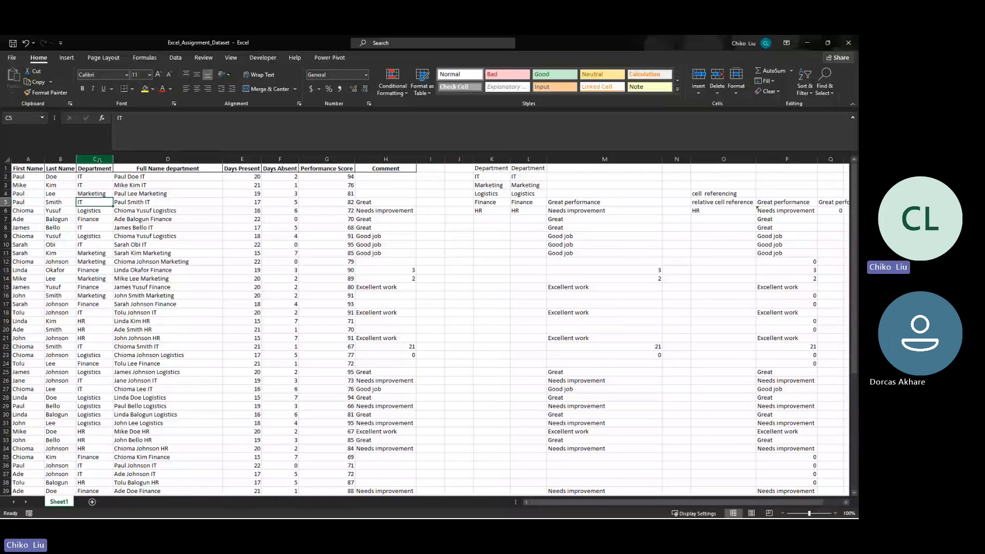
pyautogui.click(99, 160)
pyautogui.click(95, 270)
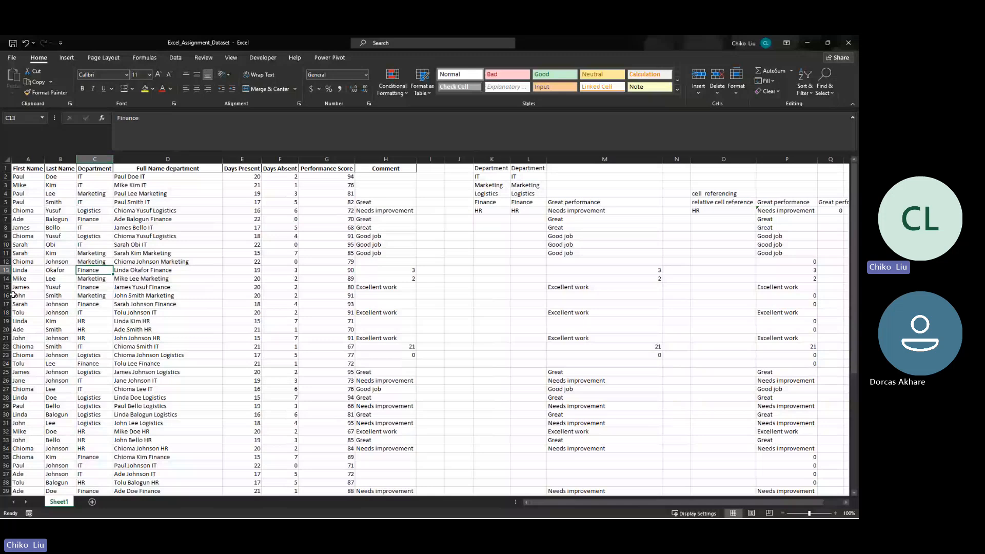
pyautogui.click(23, 170)
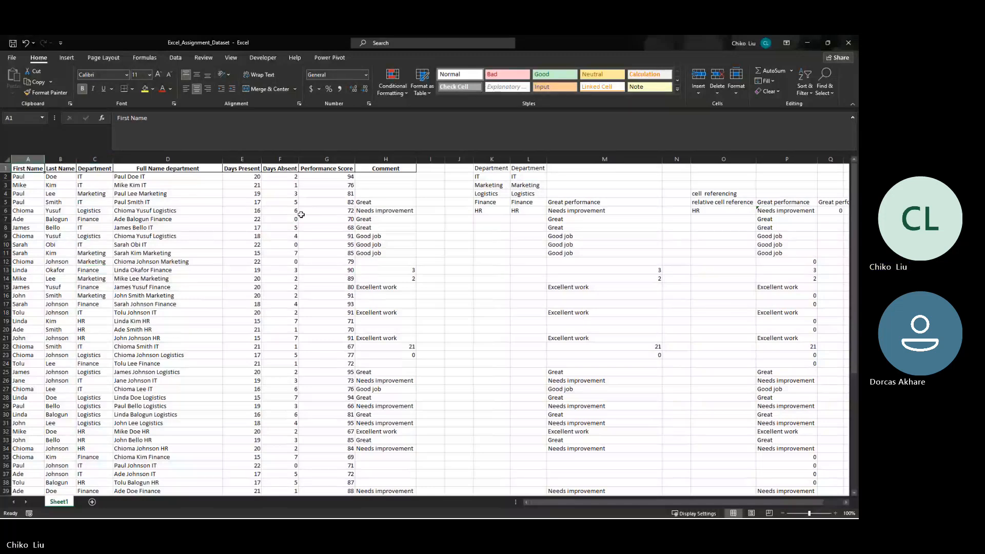
pyautogui.click(391, 229)
pyautogui.click(169, 204)
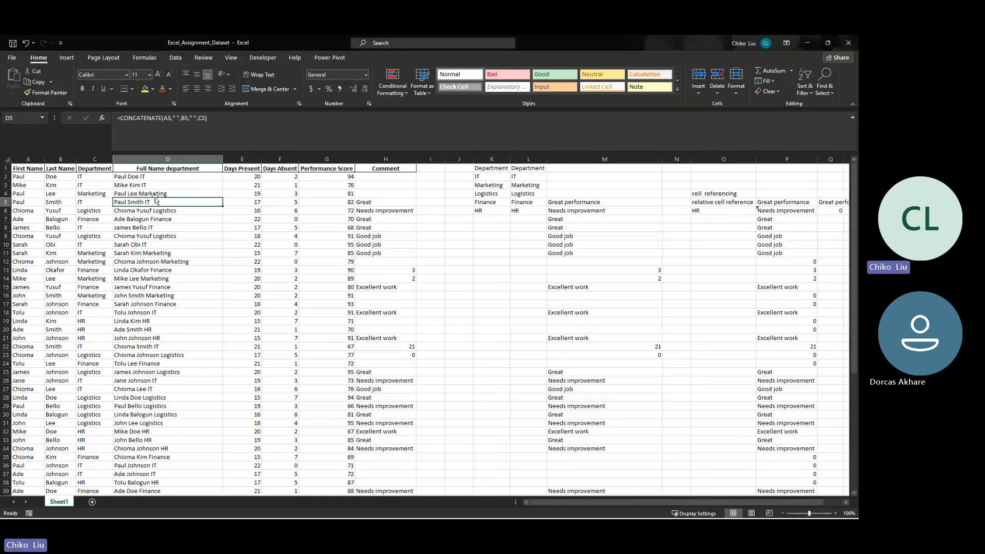
pyautogui.click(395, 208)
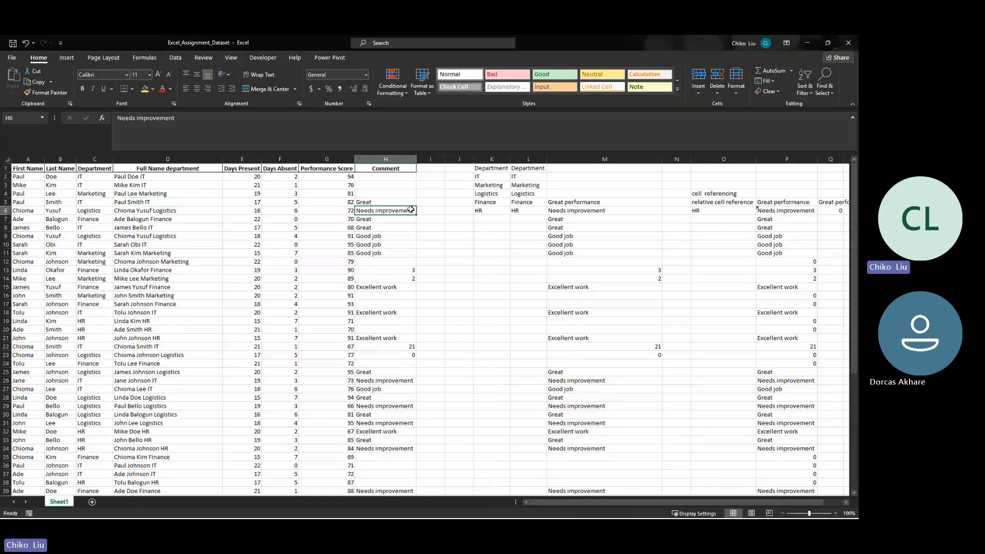
pyautogui.click(90, 220)
pyautogui.click(90, 186)
pyautogui.click(110, 278)
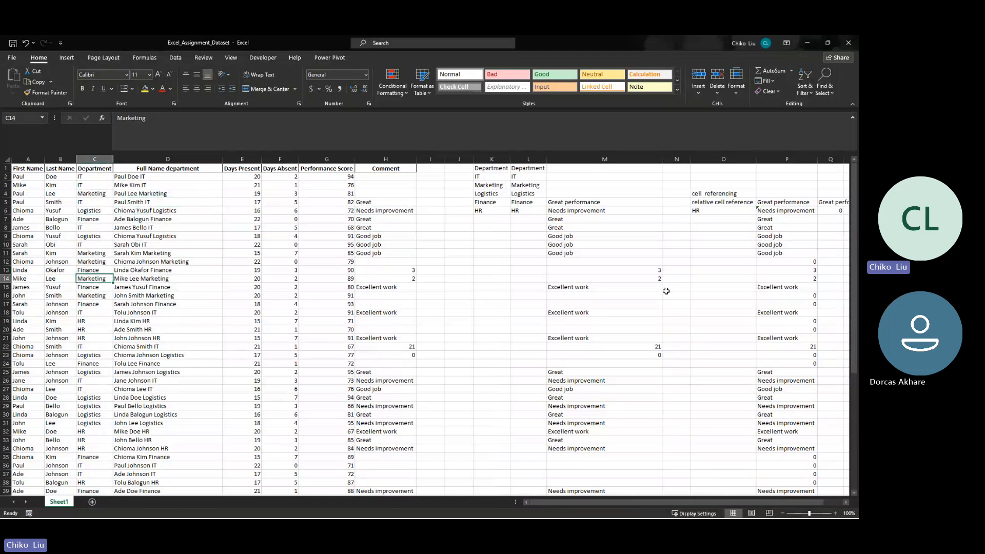
# - Fill the =$M5 formula from P5 across into Q5 again
pyautogui.click(820, 202)
pyautogui.click(802, 202)
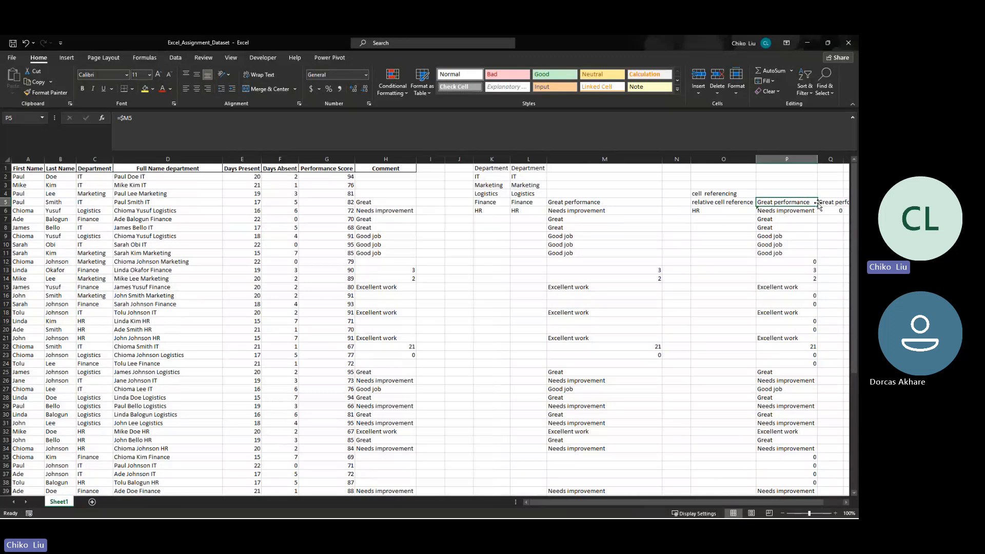
pyautogui.moveTo(817, 206); pyautogui.dragTo(837, 206)
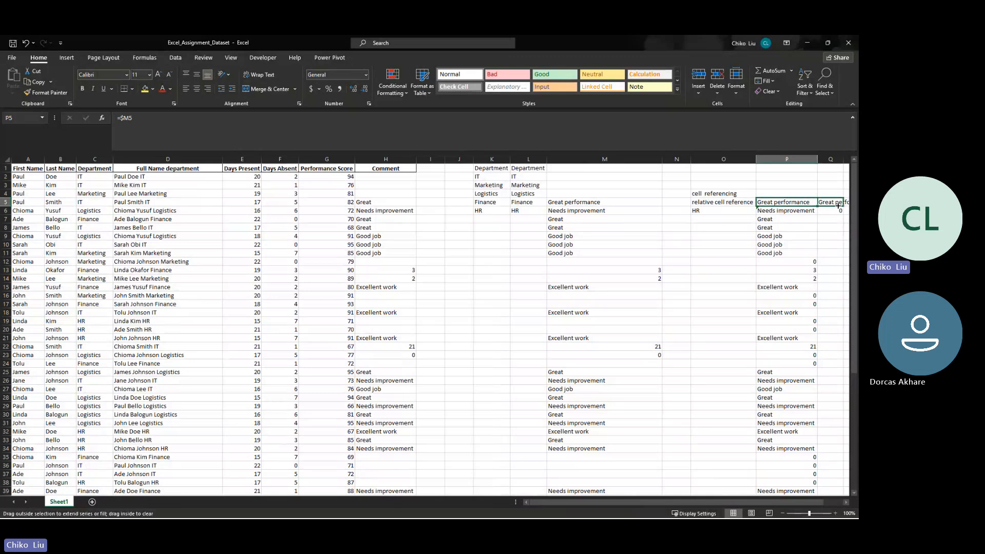
pyautogui.moveTo(839, 205); pyautogui.dragTo(838, 205)
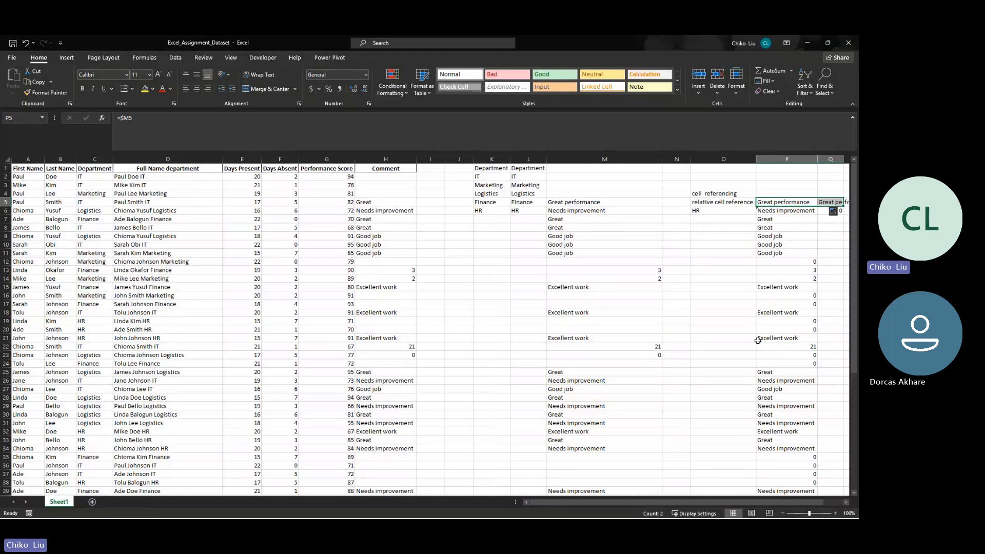
# - Fill the formula from Q5 down through Q41 and fit column Q's width to its contents
pyautogui.hscroll(1, 760, 341)
pyautogui.click(799, 200)
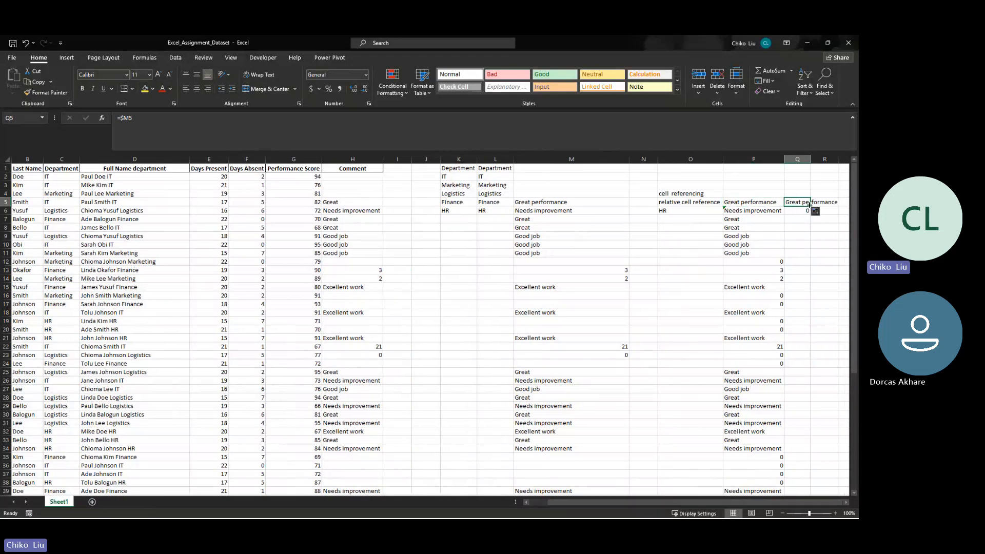
pyautogui.moveTo(810, 206); pyautogui.dragTo(807, 483)
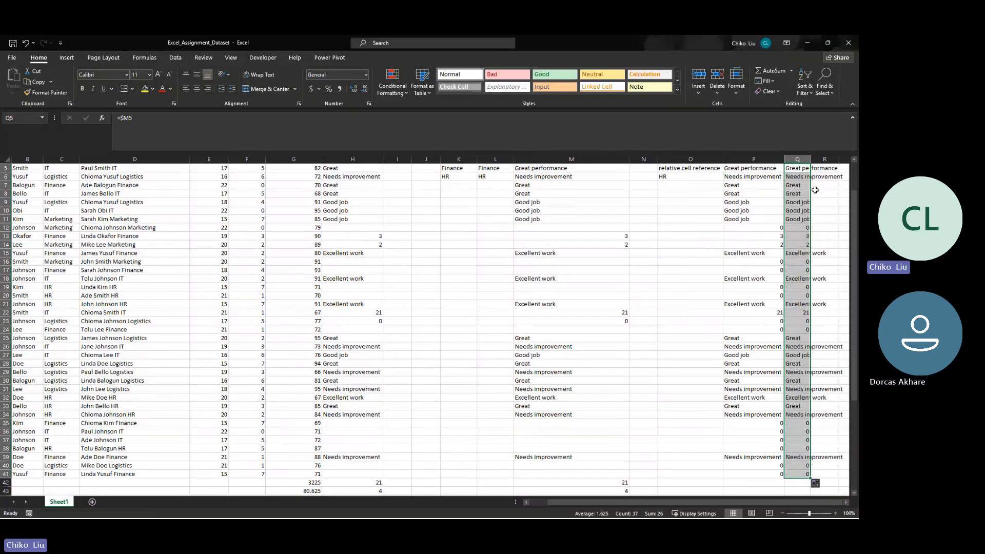
pyautogui.scroll(1, 813, 171)
pyautogui.doubleClick(810, 159)
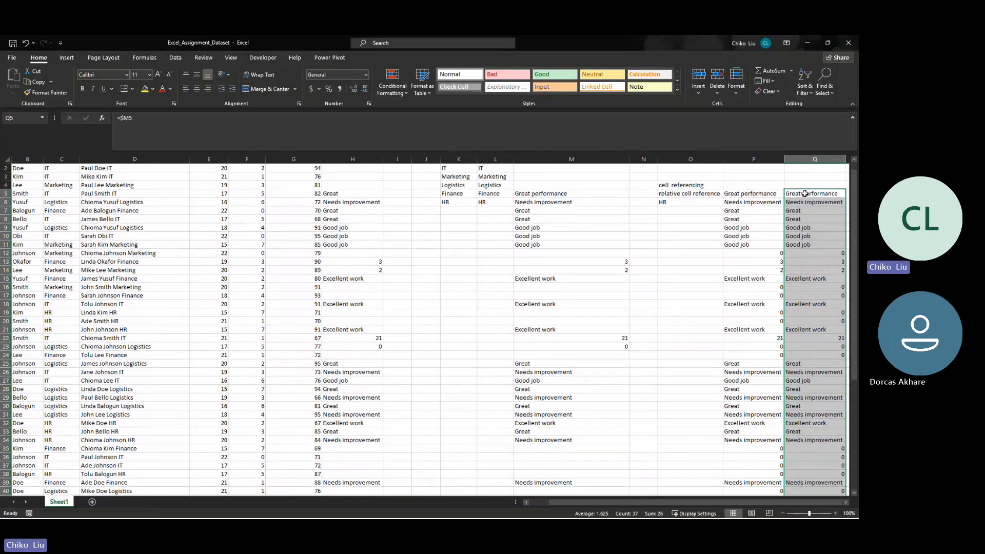
# - Examine how the row reference changes in the column Q formulas from Q5 to Q15, and compare with P5
pyautogui.click(805, 193)
pyautogui.click(809, 203)
pyautogui.click(807, 211)
pyautogui.click(804, 220)
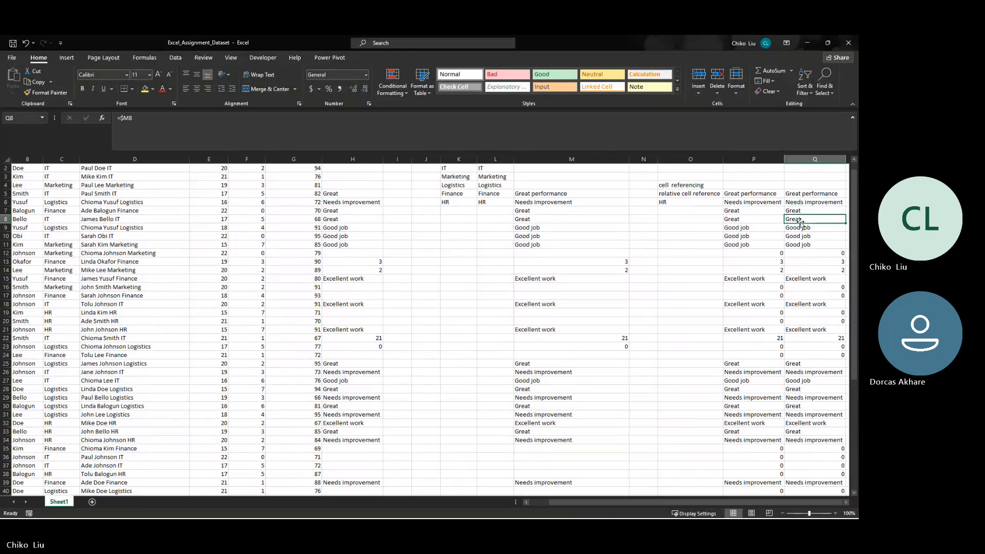
pyautogui.click(802, 229)
pyautogui.click(802, 246)
pyautogui.click(801, 278)
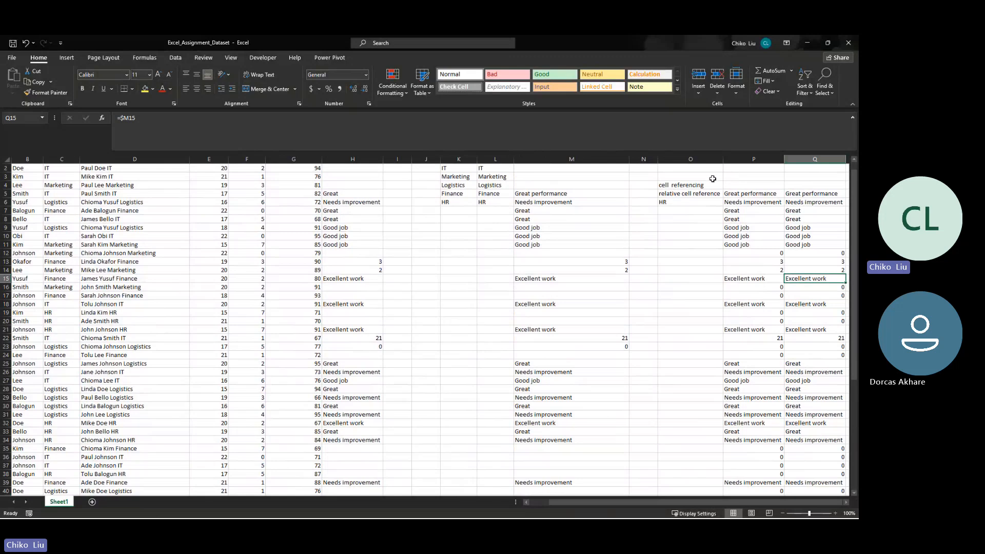
pyautogui.click(697, 193)
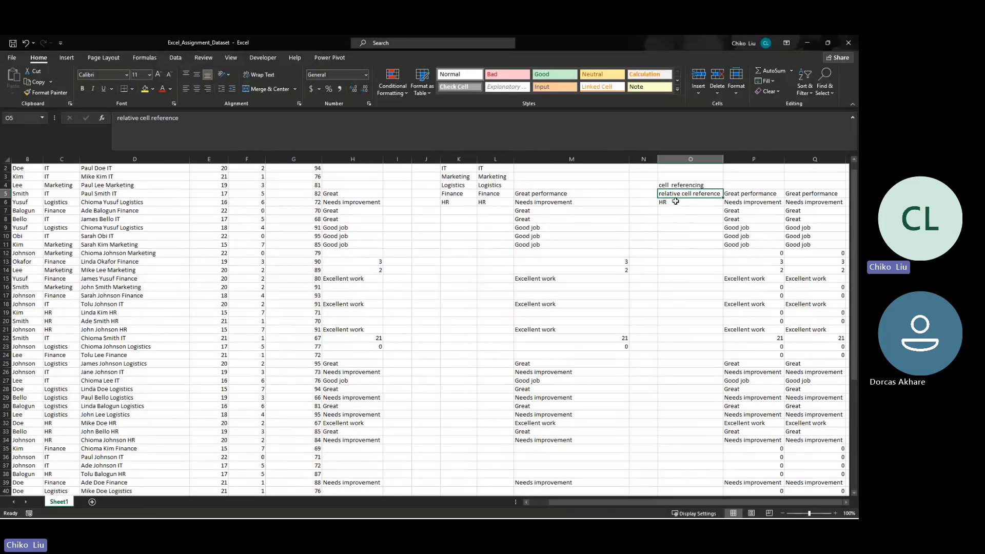
pyautogui.click(736, 189)
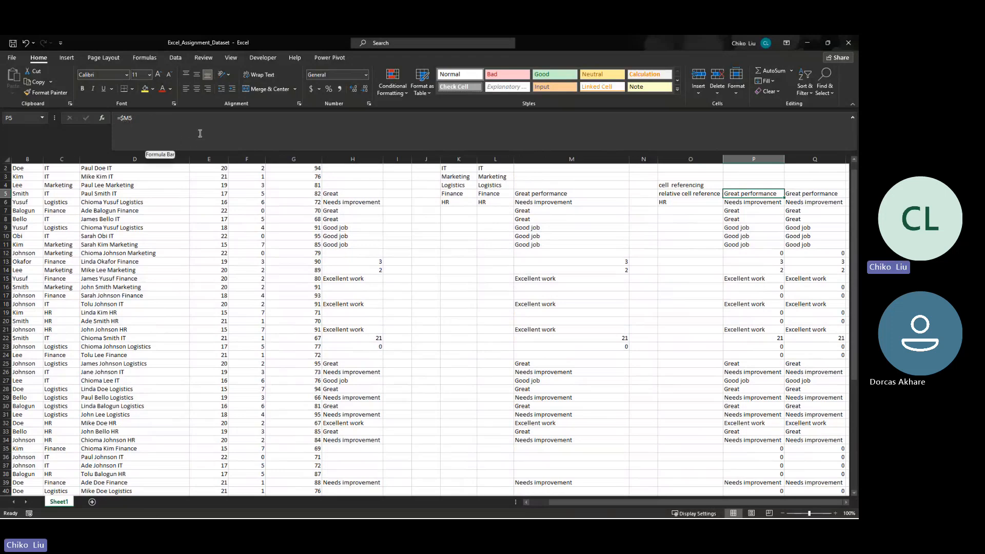
# - Enter a relative reference to M5 (=M5) in cell N5
pyautogui.scroll(1, 492, 263)
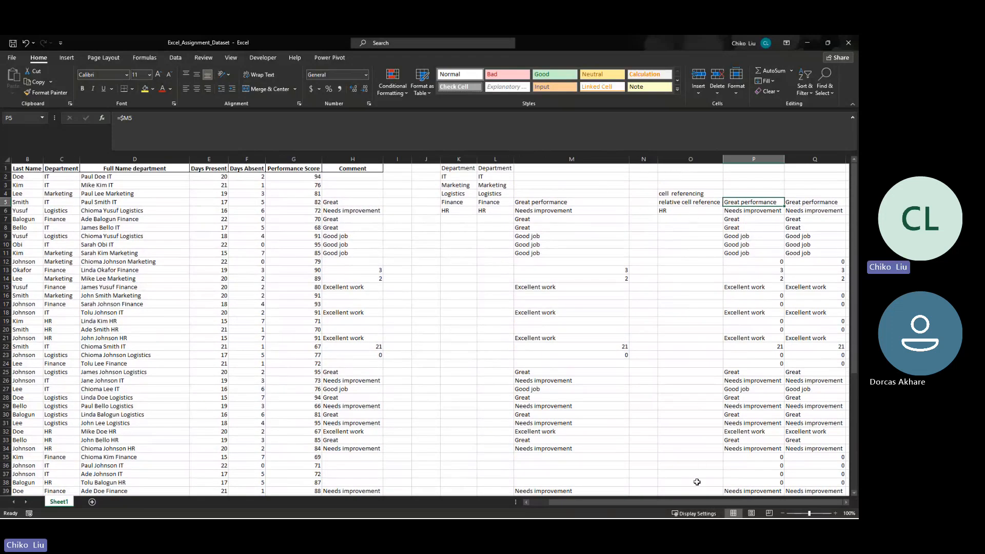
pyautogui.moveTo(691, 502)
pyautogui.mouseDown()
pyautogui.moveTo(704, 501)
pyautogui.moveTo(681, 500)
pyautogui.mouseUp()
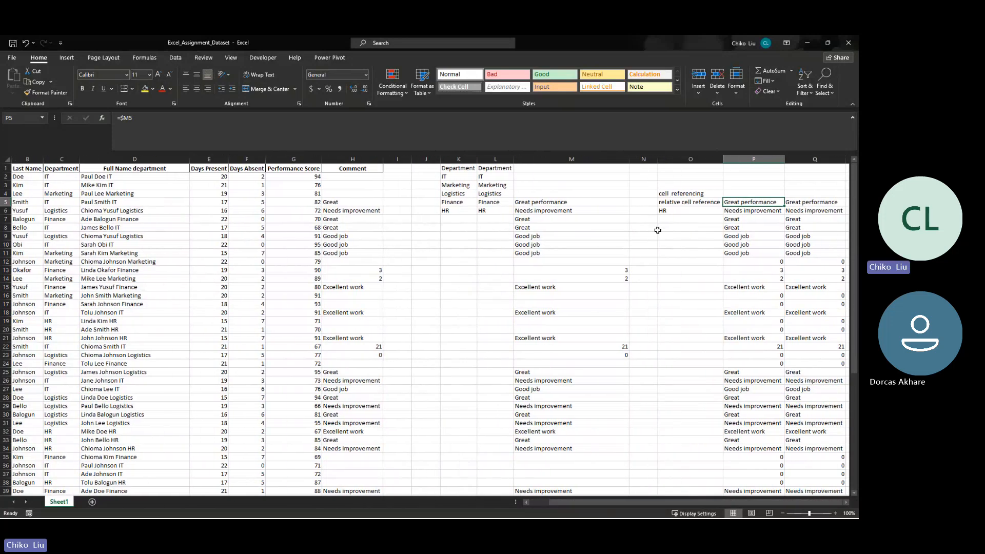
pyautogui.click(637, 203)
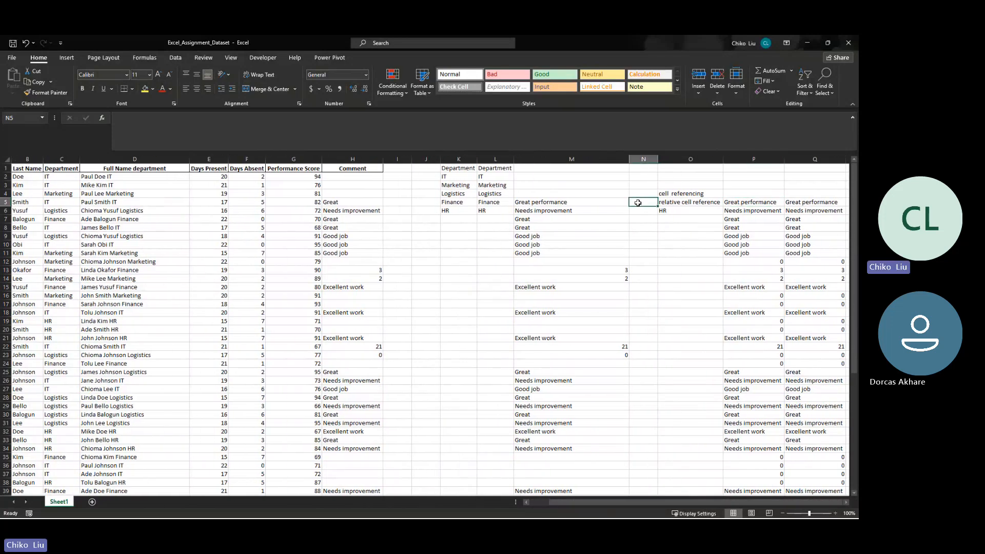
pyautogui.write('=')
pyautogui.click(596, 203)
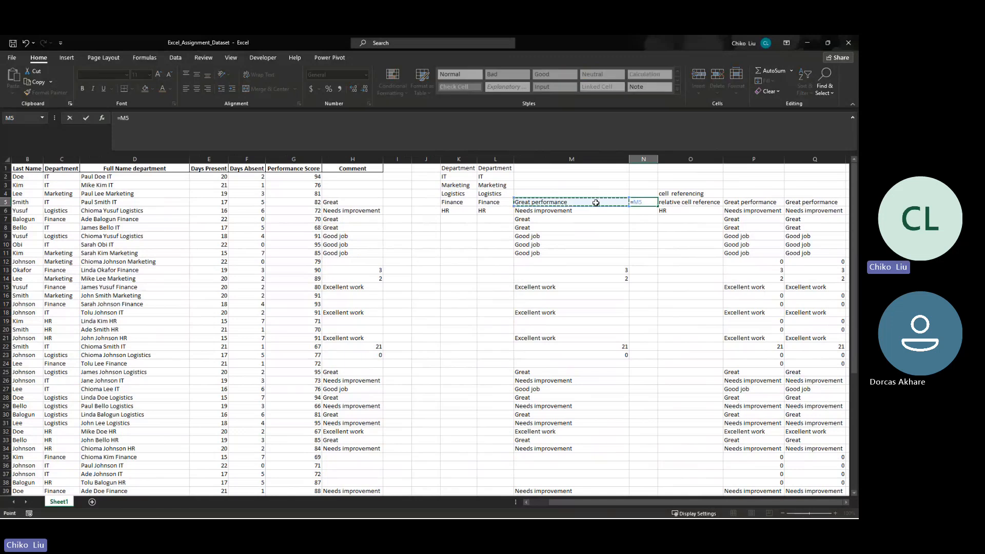
pyautogui.press('Return')
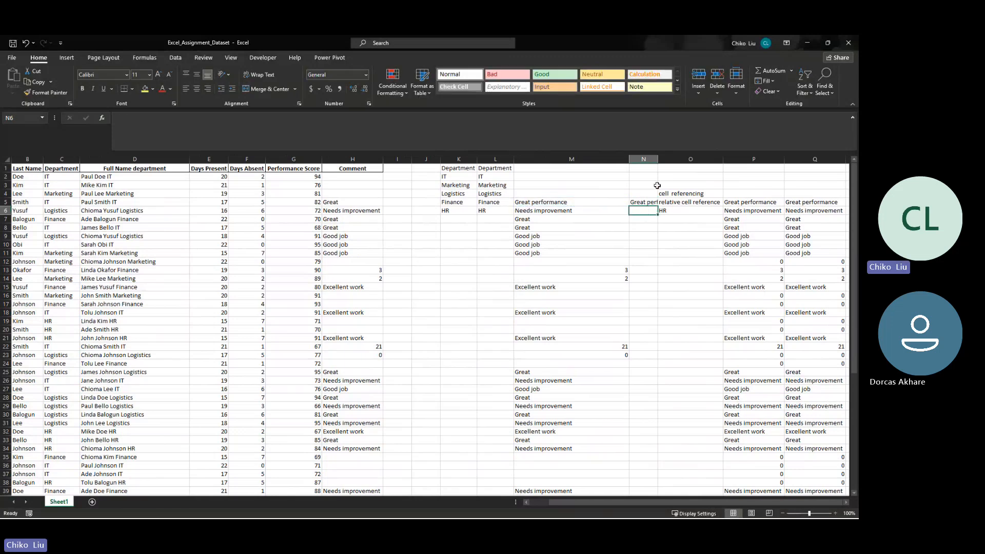
# - Fit column N's width to its contents and lock the row in the N5 formula as =M$5
pyautogui.doubleClick(658, 158)
pyautogui.click(662, 198)
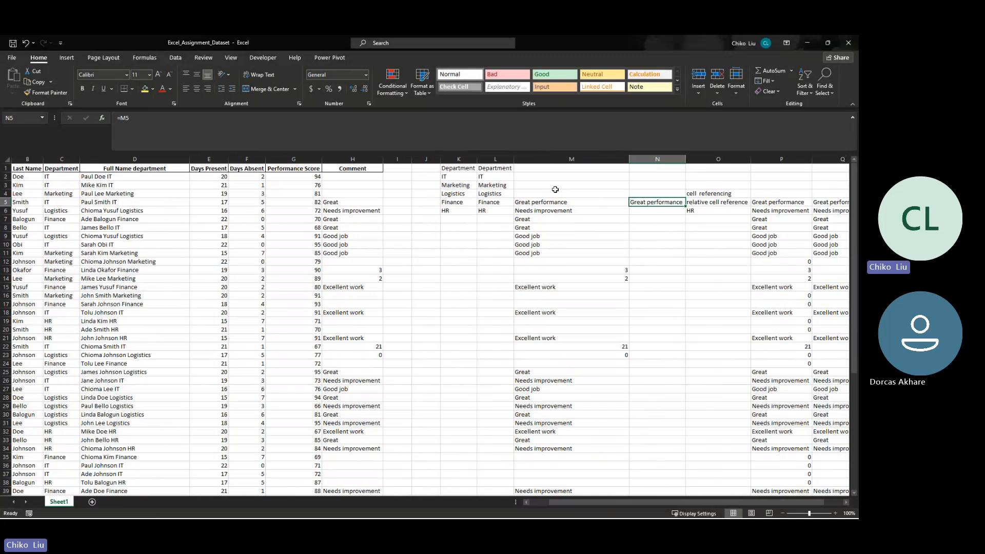
pyautogui.click(125, 117)
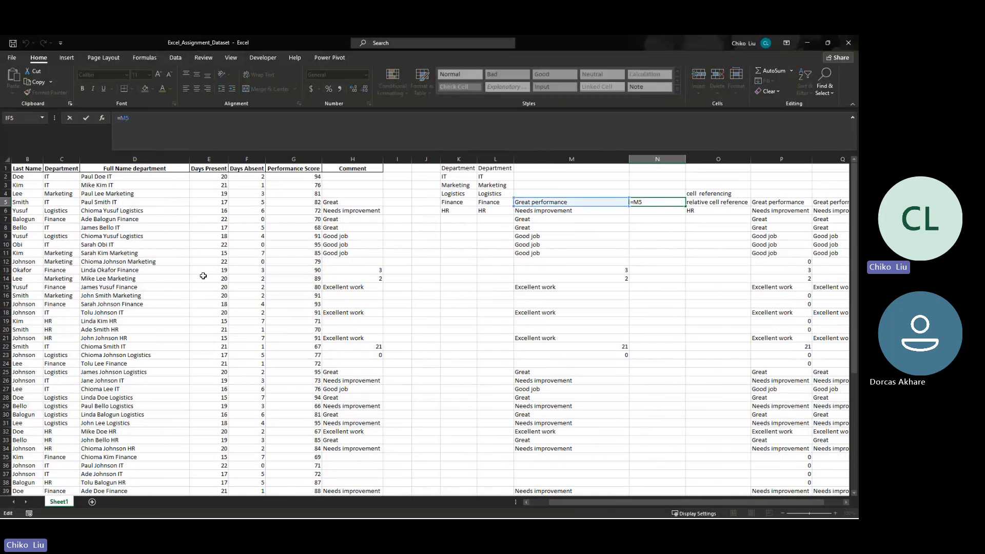
pyautogui.write('$')
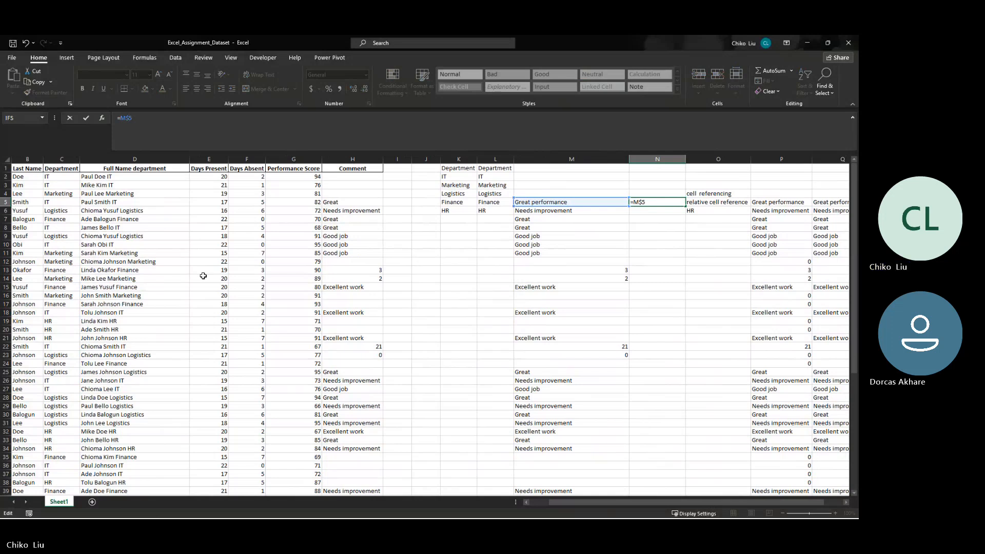
pyautogui.press('Return')
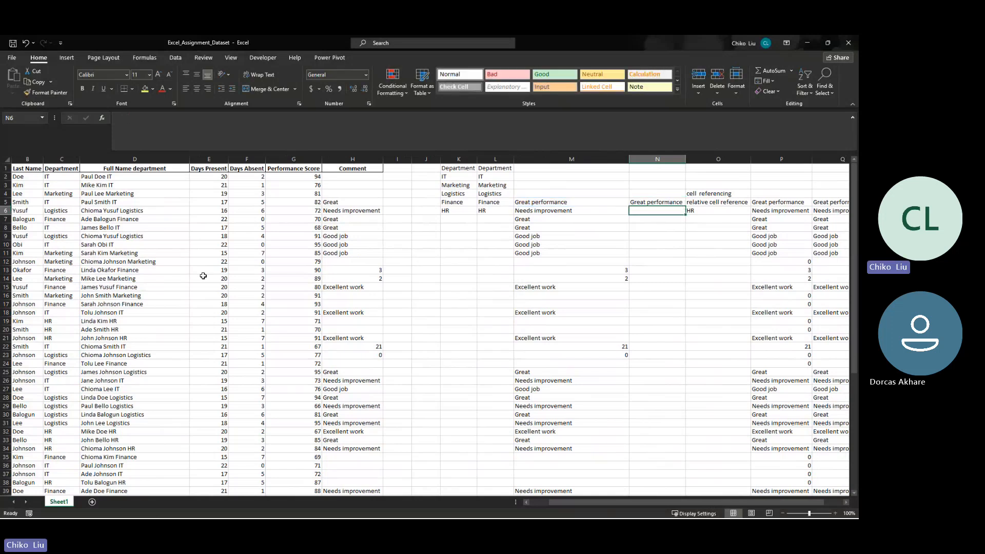
# - Insert an empty column before column O
pyautogui.click(698, 154)
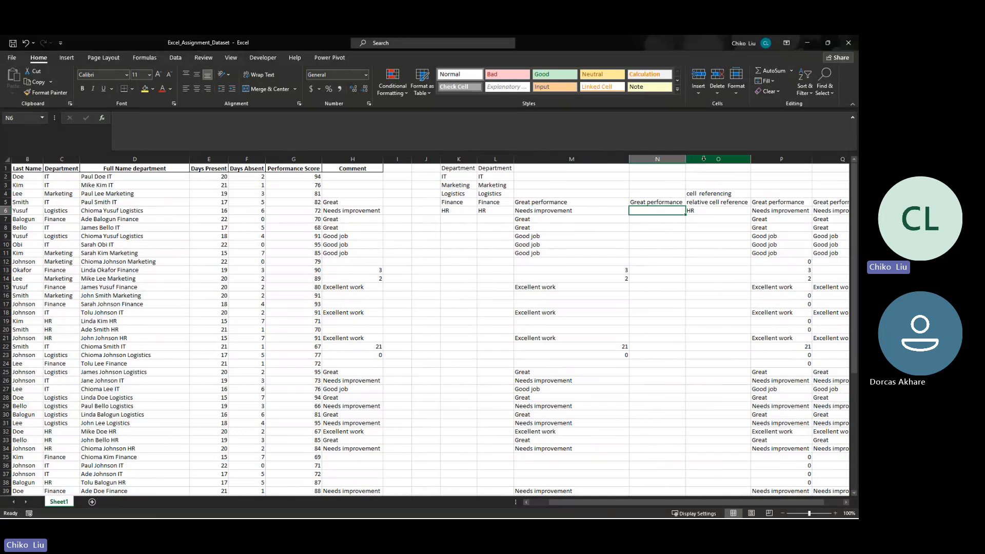
pyautogui.rightClick(703, 159)
pyautogui.click(732, 234)
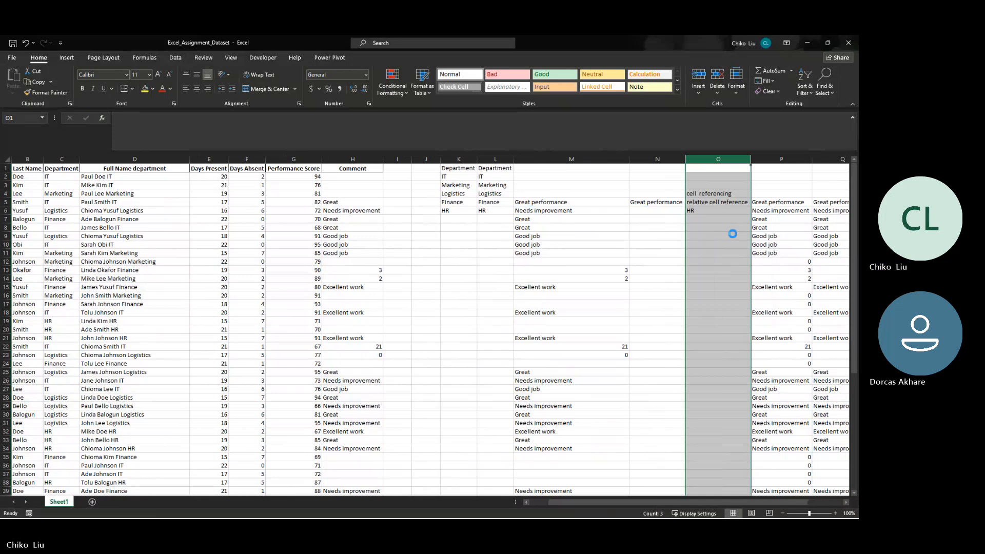
# - Fill the =M$5 formula from N5 down through N40 and recheck the formula in N5
pyautogui.click(684, 204)
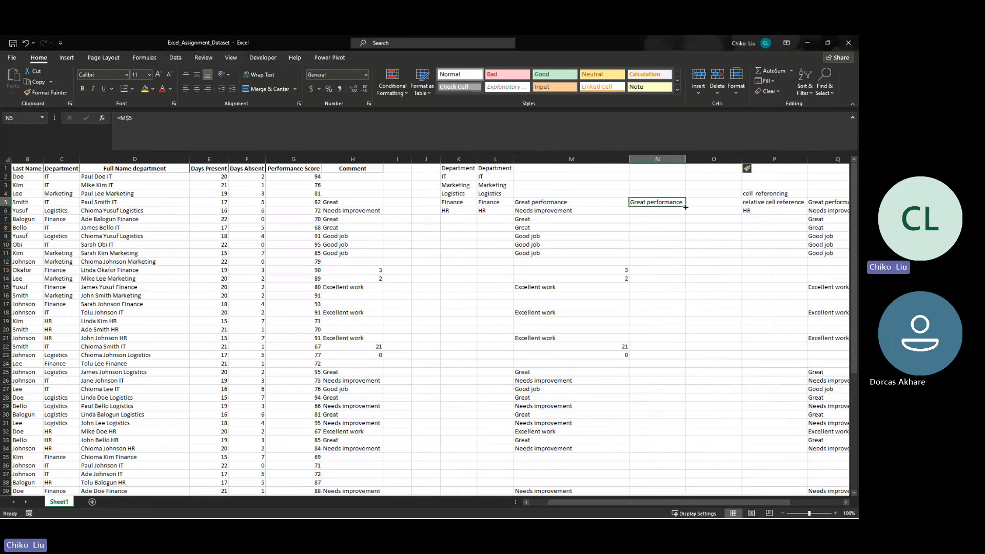
pyautogui.moveTo(686, 206)
pyautogui.mouseDown()
pyautogui.moveTo(667, 482)
pyautogui.moveTo(644, 395)
pyautogui.mouseUp()
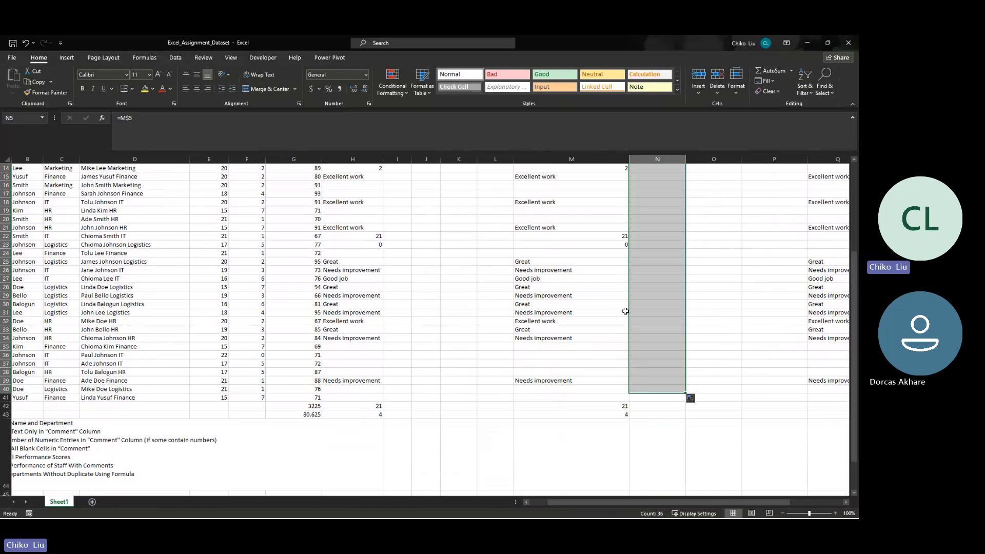
pyautogui.scroll(5, 626, 312)
pyautogui.click(664, 203)
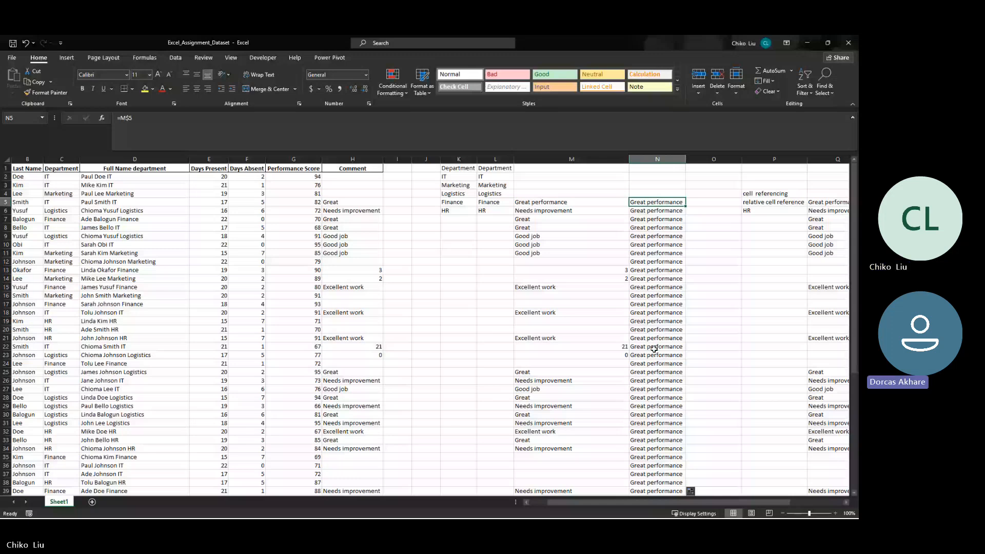
# - Insert an empty column before column N, fill the =M$5 formula from O5 back into N5, and check N5's reference
pyautogui.click(572, 159)
pyautogui.click(679, 203)
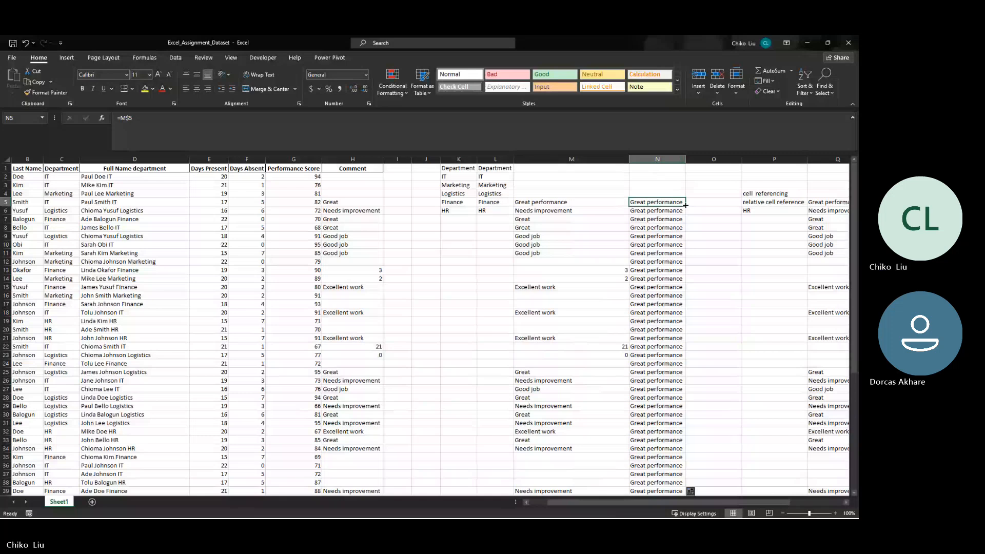
pyautogui.rightClick(645, 160)
pyautogui.click(662, 236)
pyautogui.click(758, 204)
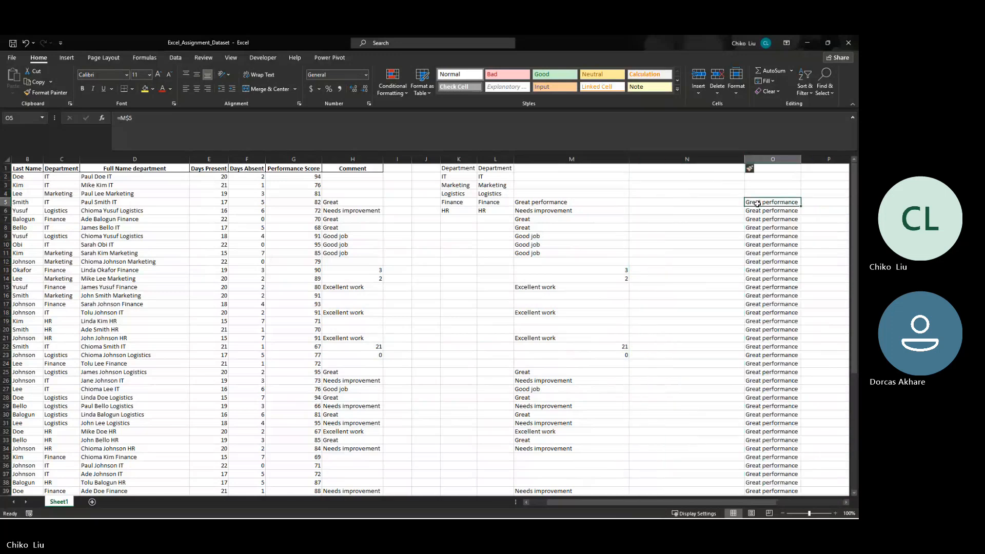
pyautogui.moveTo(801, 207); pyautogui.dragTo(677, 202)
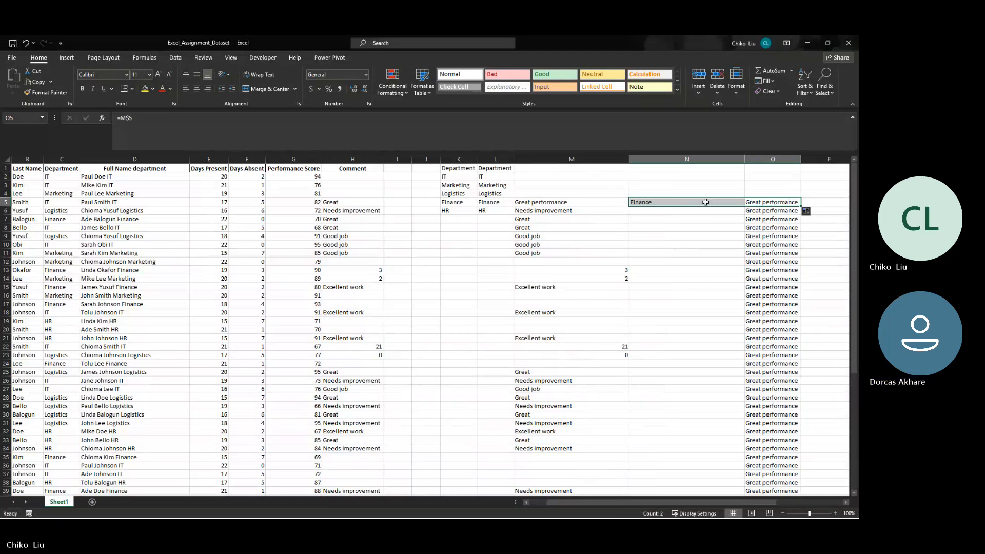
pyautogui.click(731, 202)
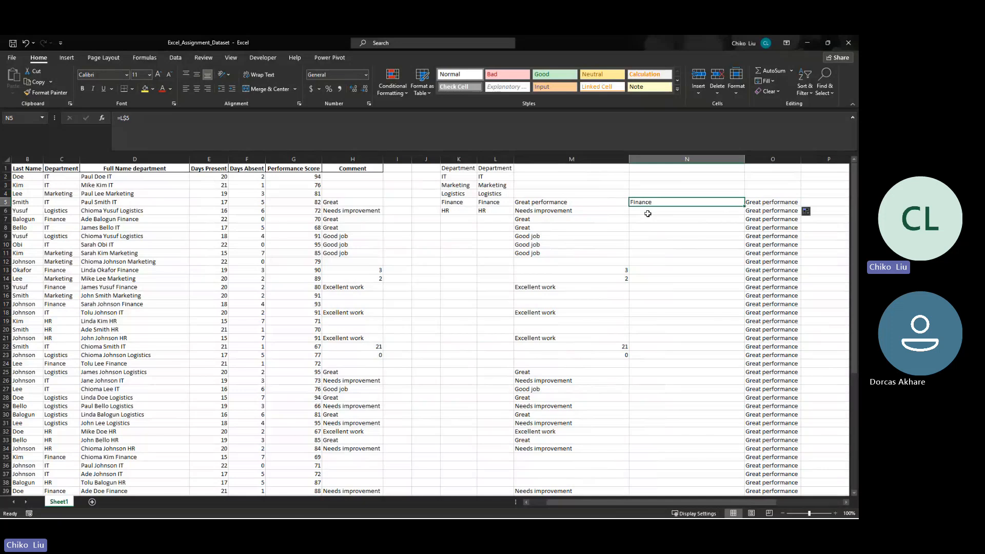
# - Copy the N5 formula into N1 and compare the row-locked references in the two cells
pyautogui.hotkey('ctrl', 'c')
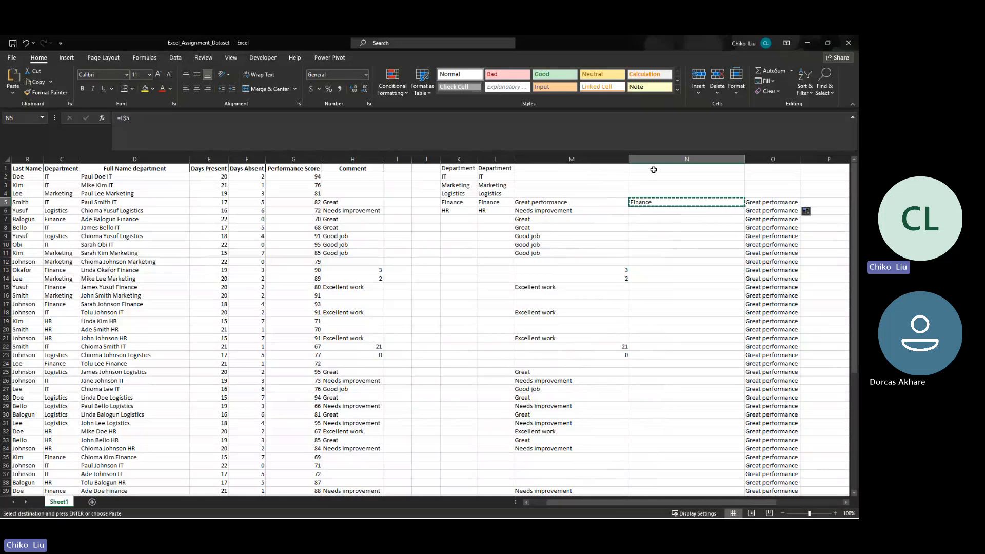
pyautogui.click(653, 170)
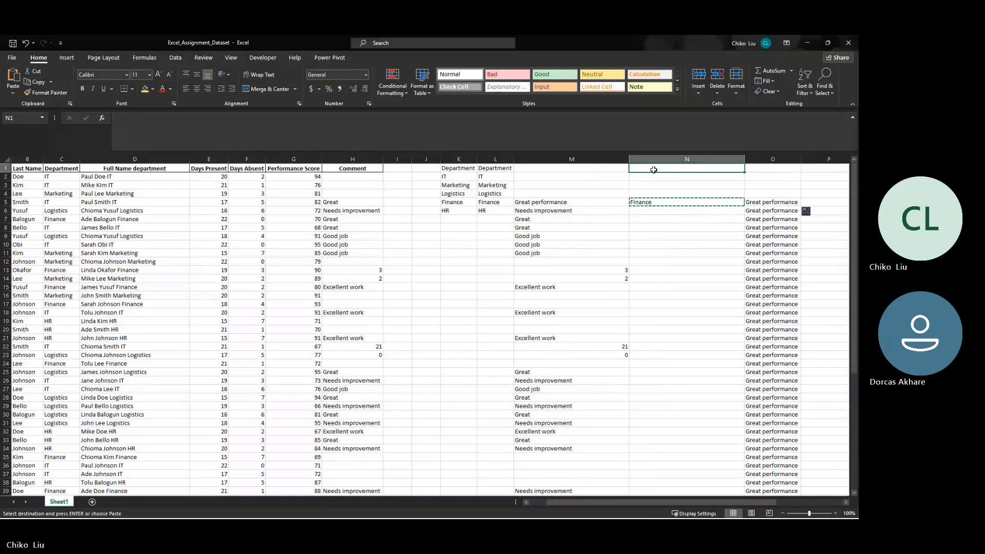
pyautogui.hotkey('ctrl', 'v')
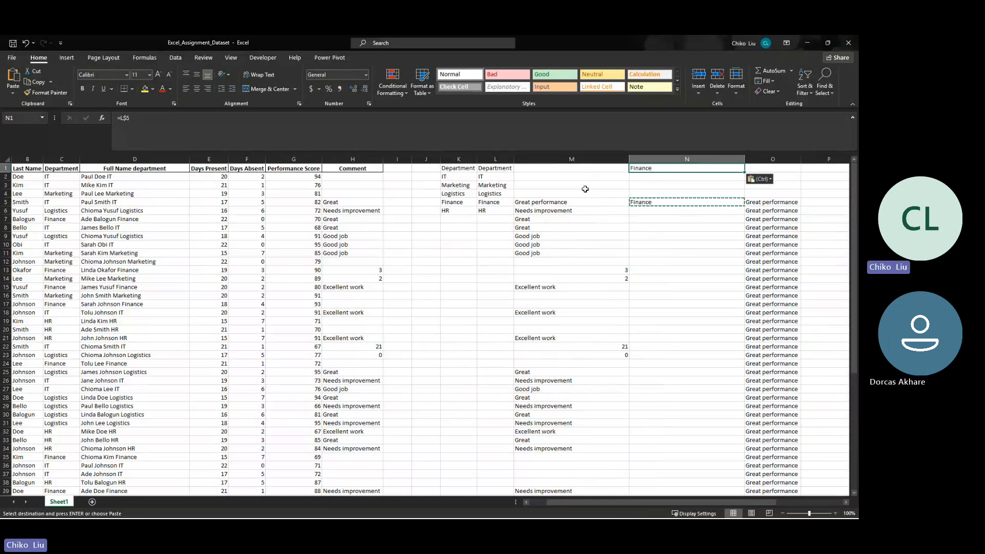
pyautogui.click(649, 202)
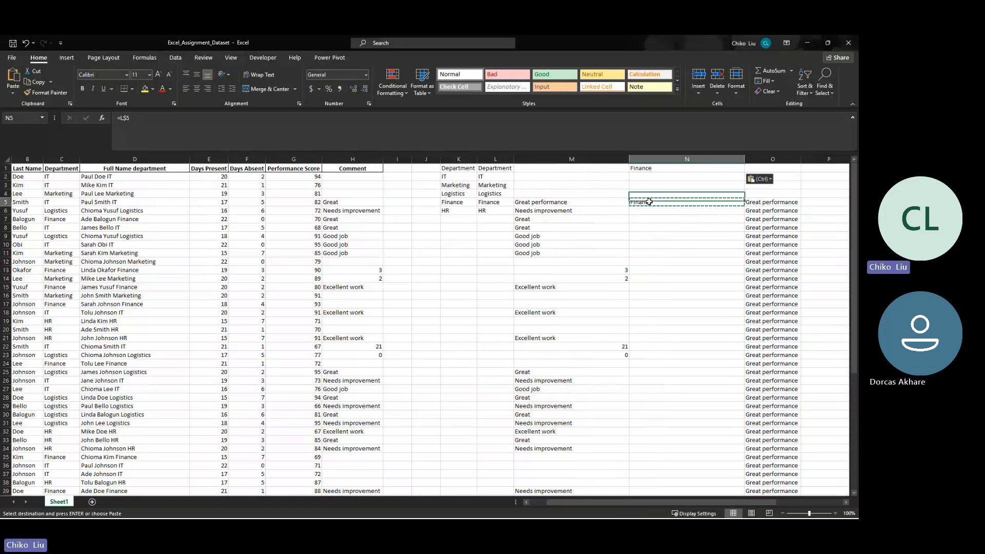
pyautogui.click(645, 169)
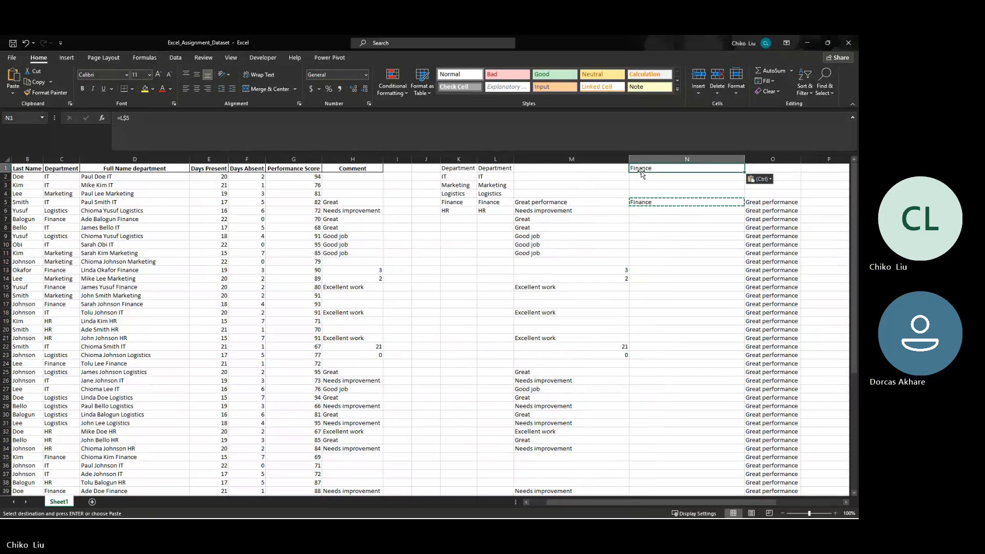
pyautogui.click(644, 202)
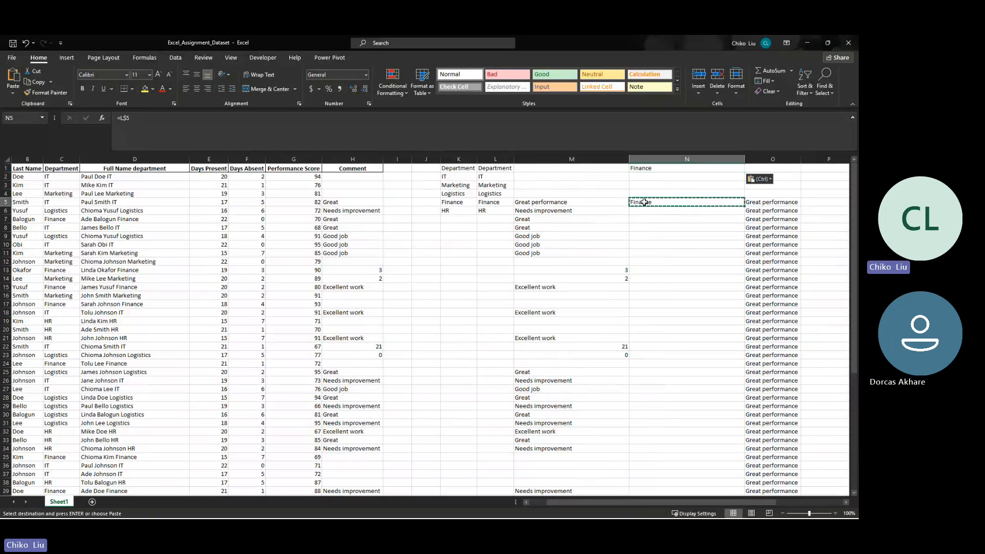
# - Replace the formula in N1 with a relative reference to the First Name header (=A1)
pyautogui.click(646, 169)
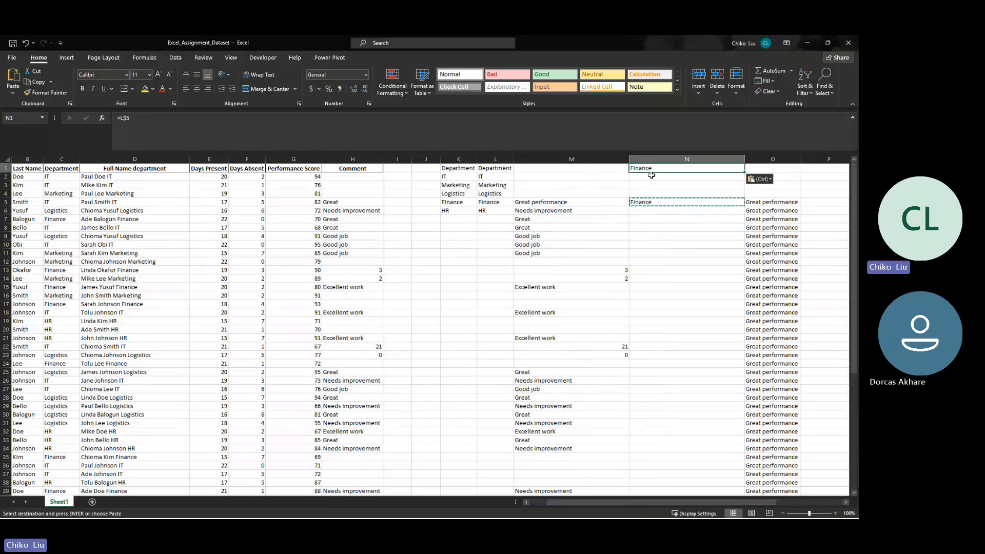
pyautogui.write('=')
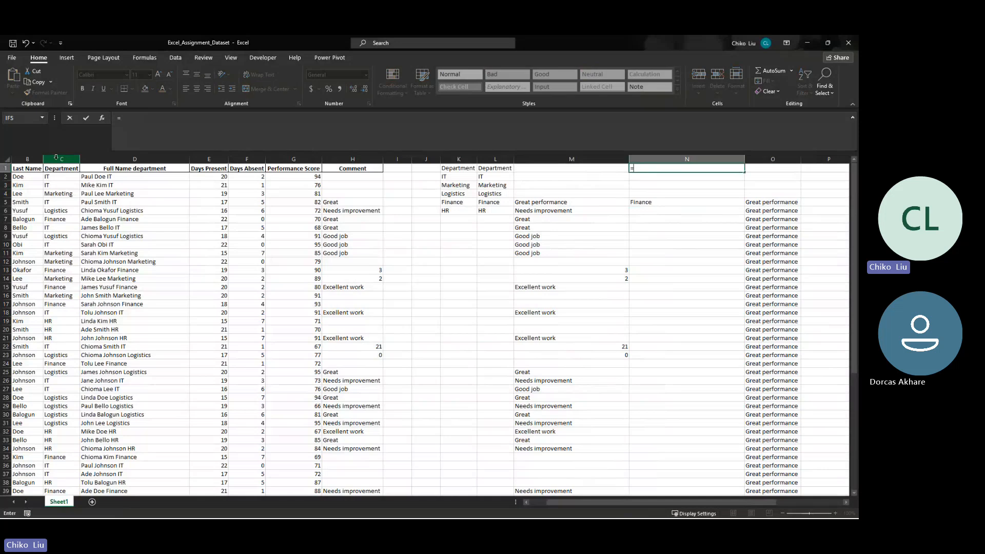
pyautogui.click(25, 169)
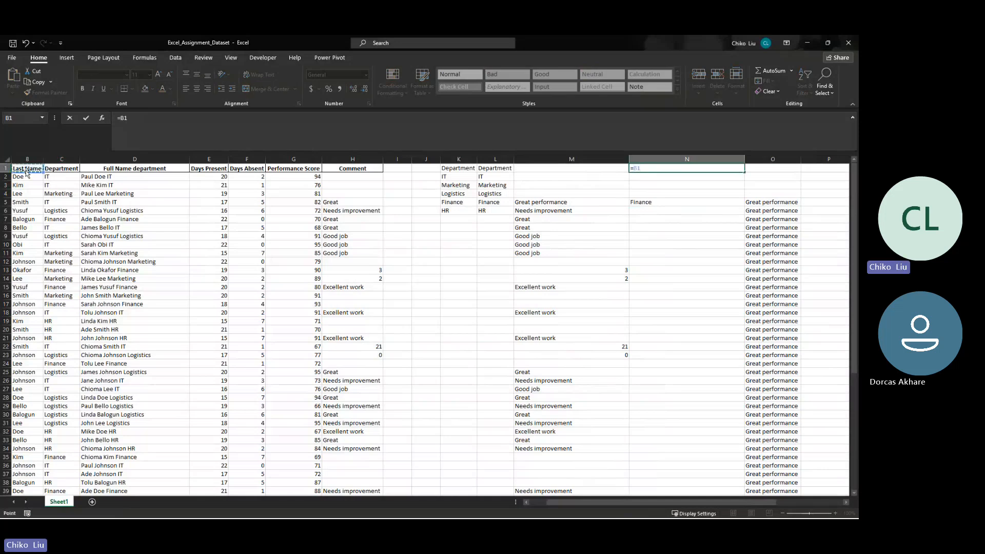
pyautogui.press('Left')
pyautogui.press('Return')
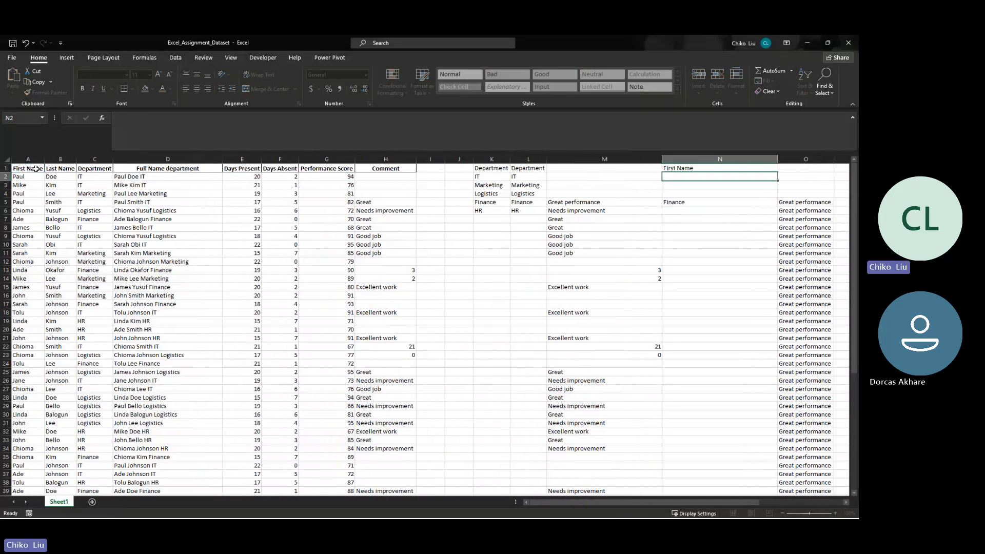
pyautogui.press('Up')
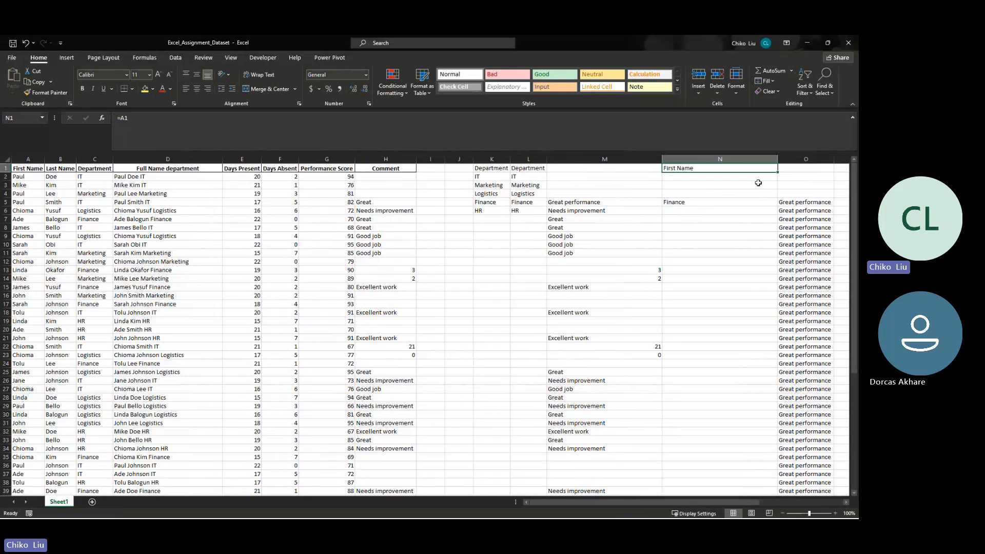
# - Fill the =A1 formula from N1 across row 1 through the Comment header in U1
pyautogui.moveTo(776, 172)
pyautogui.mouseDown()
pyautogui.moveTo(846, 173)
pyautogui.moveTo(793, 170)
pyautogui.mouseUp()
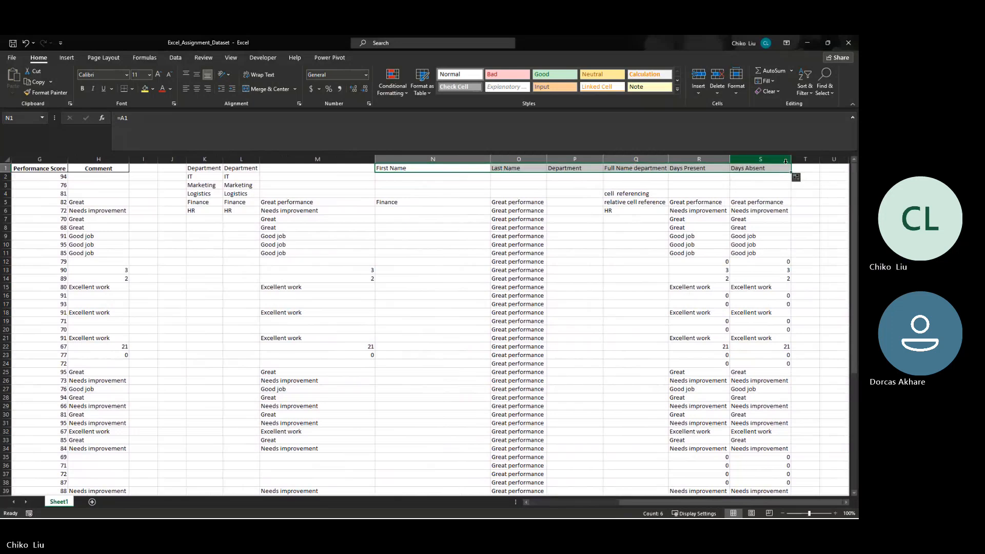
pyautogui.moveTo(791, 172); pyautogui.dragTo(841, 171)
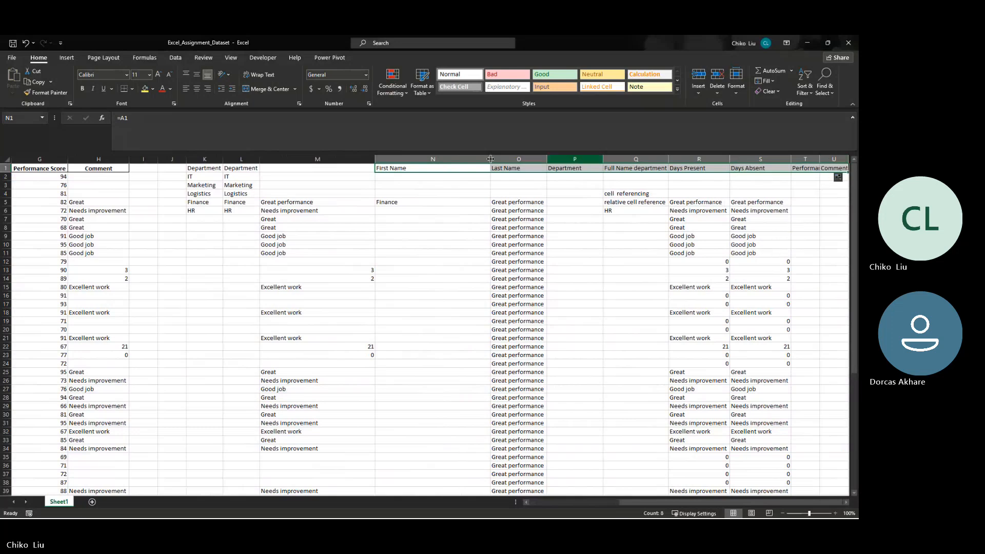
pyautogui.click(413, 172)
# - Enter a row-locked reference to the First Name header (=A$1) in cell N2
pyautogui.click(399, 178)
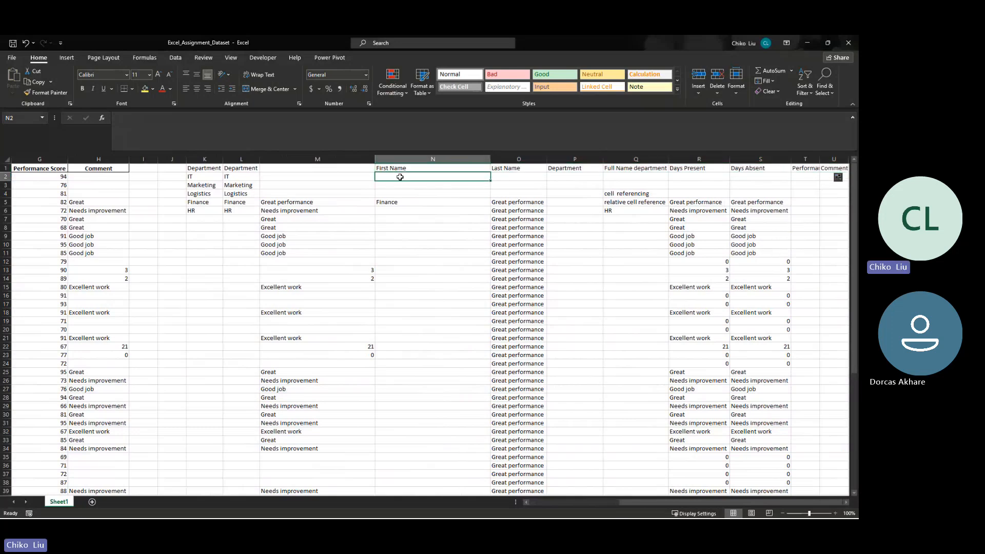
pyautogui.write('=')
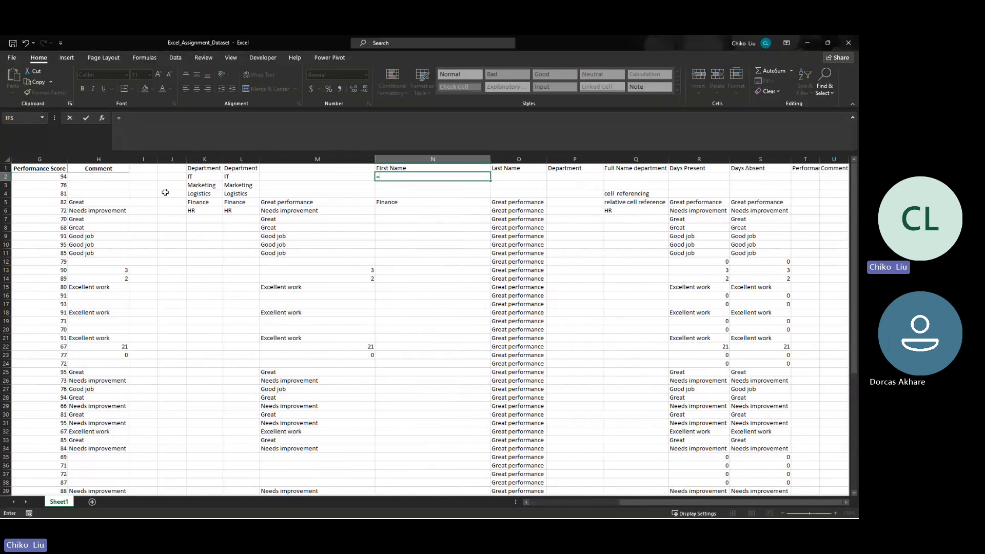
pyautogui.click(121, 168)
pyautogui.press('Left')
pyautogui.press('Left')
pyautogui.press('Left')
pyautogui.press('Left')
pyautogui.press('Left')
pyautogui.press('Left')
pyautogui.press('Left')
pyautogui.click(126, 118)
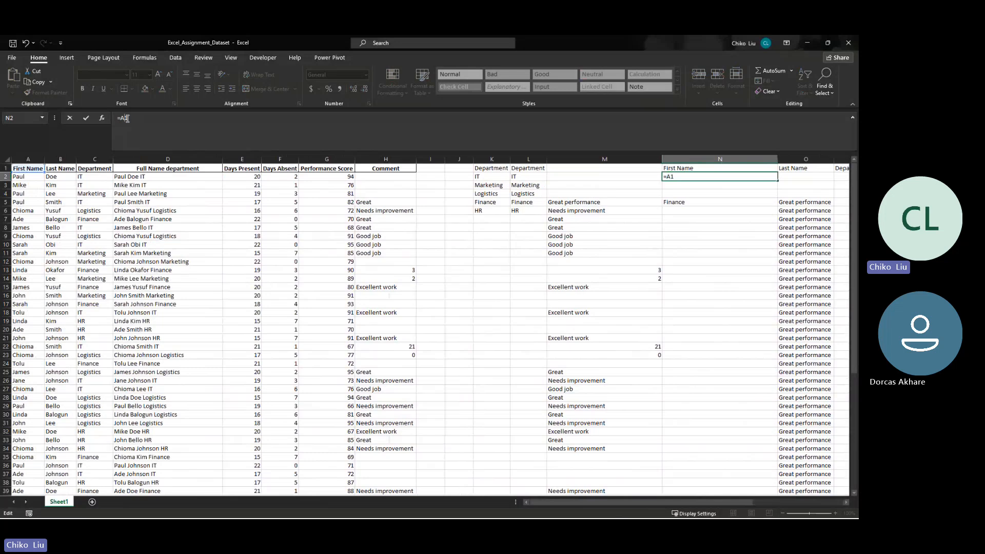
pyautogui.write('$')
pyautogui.press('Return')
pyautogui.press('Up')
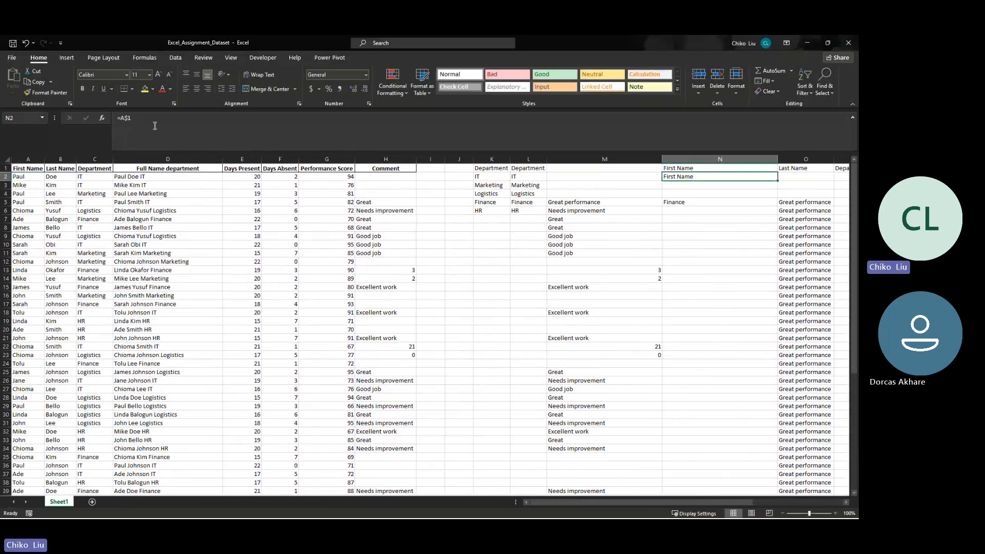
# - Fill the =A$1 formula from N2 across row 2 through W2 and clear the contents of columns V to X
pyautogui.moveTo(778, 181); pyautogui.dragTo(788, 157)
pyautogui.click(749, 161)
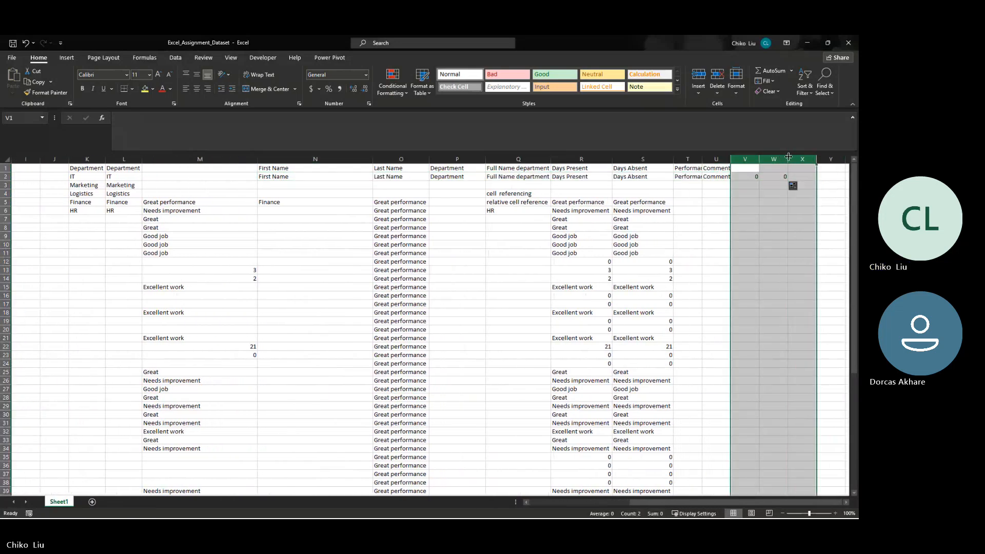
pyautogui.press('Delete')
# - Fill the row-locked header formula into rows 3 and 4 from column N through U, and check N3's reference
pyautogui.press('Left')
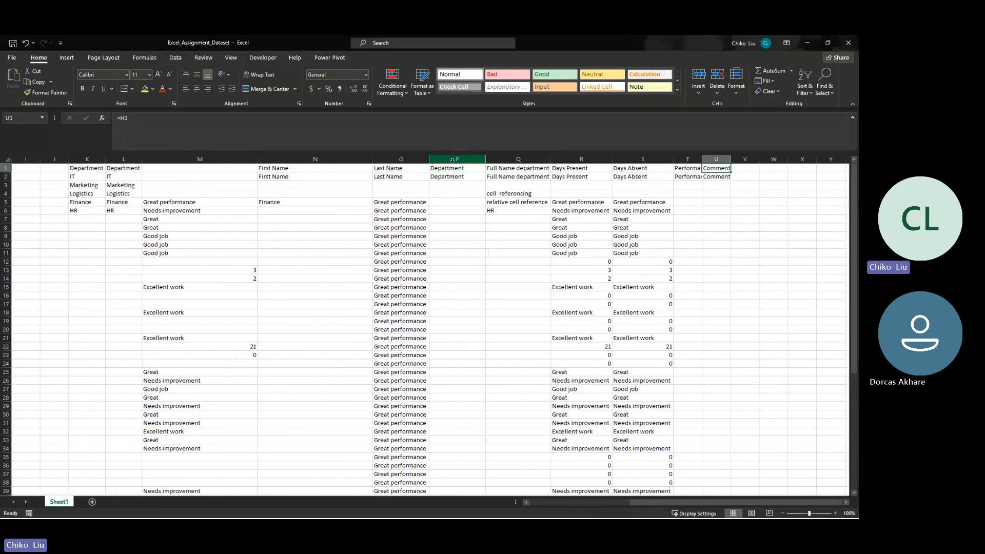
pyautogui.press('Left')
pyautogui.press('Left')
pyautogui.press('Left')
pyautogui.press('Left')
pyautogui.press('Left')
pyautogui.press('Left')
pyautogui.press('Left')
pyautogui.press('Left')
pyautogui.press('Left')
pyautogui.press('Left')
pyautogui.press('Left')
pyautogui.press('Left')
pyautogui.press('Left')
pyautogui.press('Left')
pyautogui.press('Left')
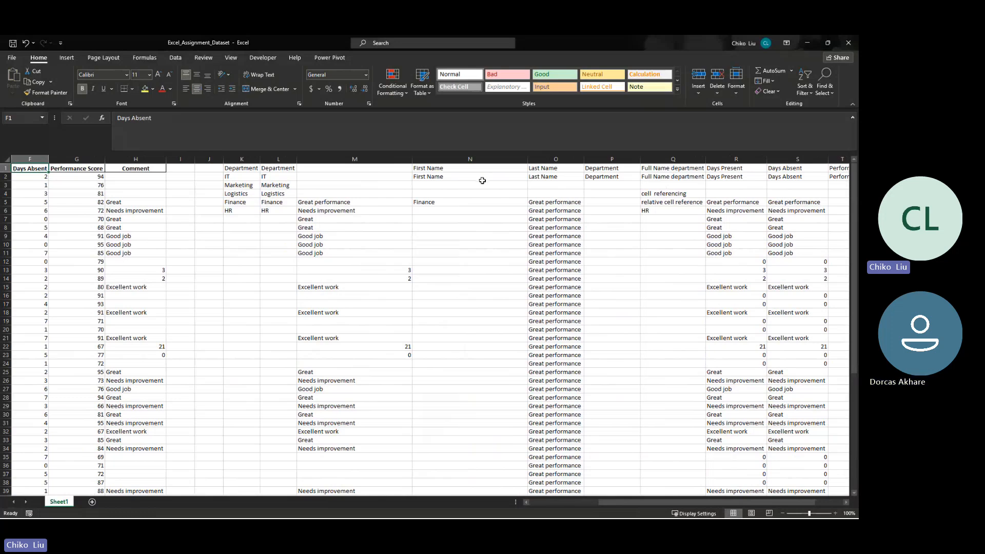
pyautogui.click(482, 181)
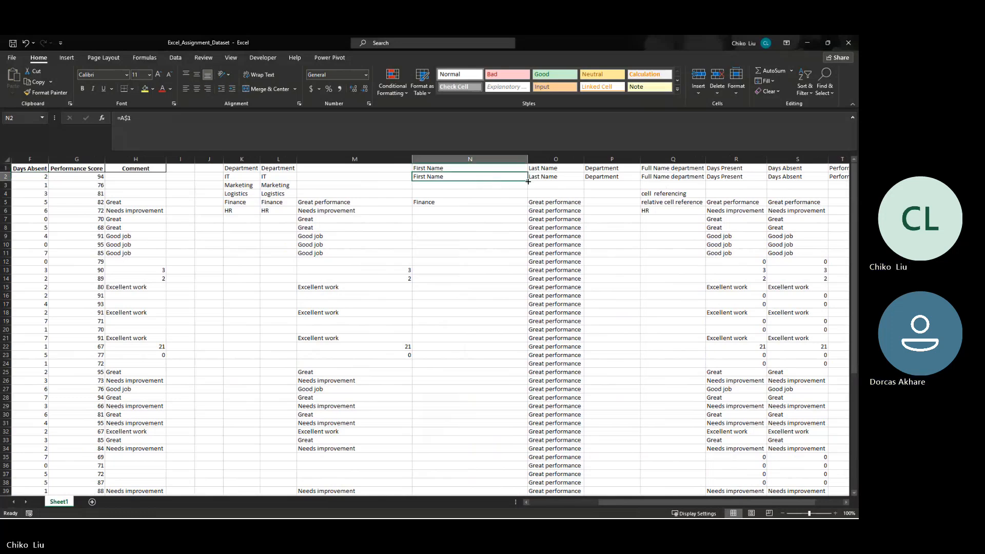
pyautogui.moveTo(527, 182); pyautogui.dragTo(857, 185)
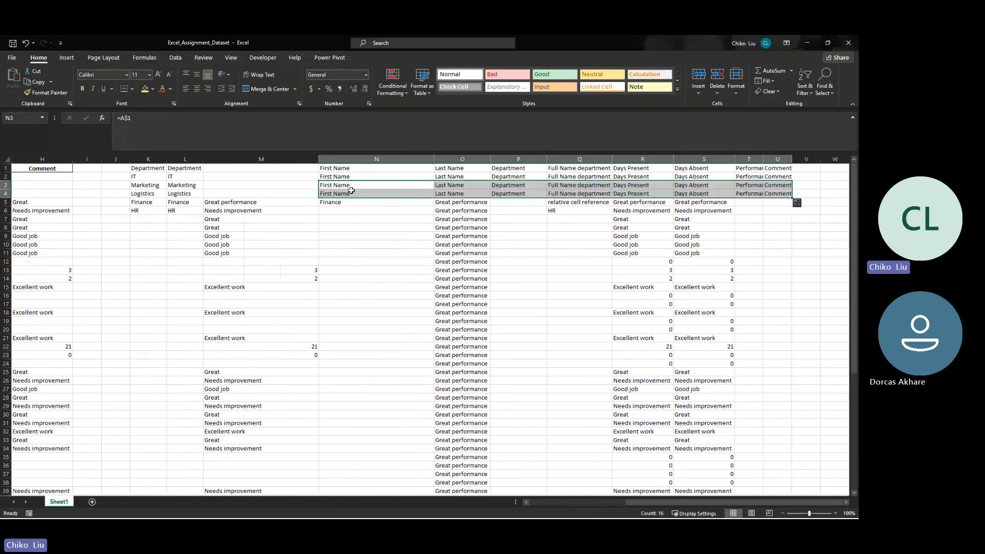
pyautogui.click(351, 189)
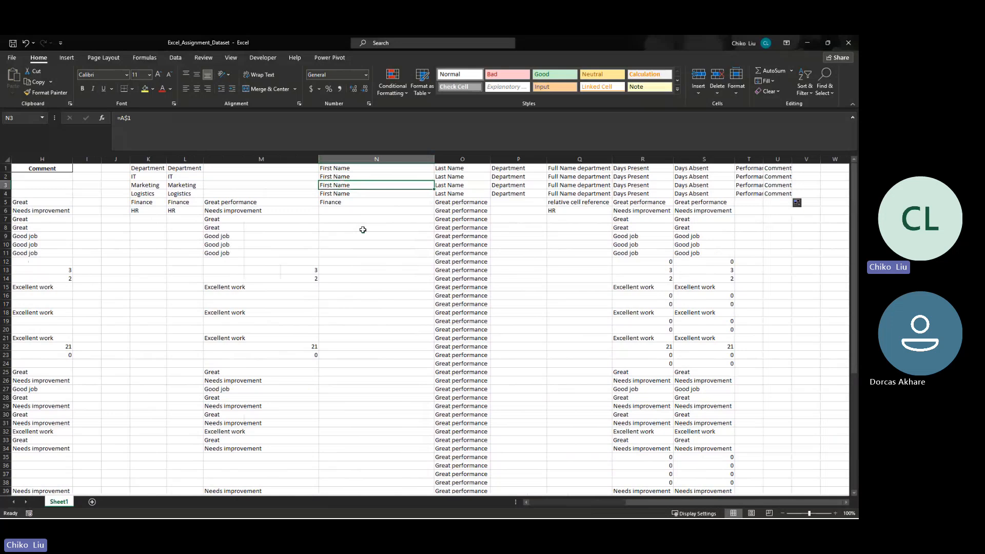
# - Check the row-locked reference in N4 and review column N's filled header formulas
pyautogui.click(357, 193)
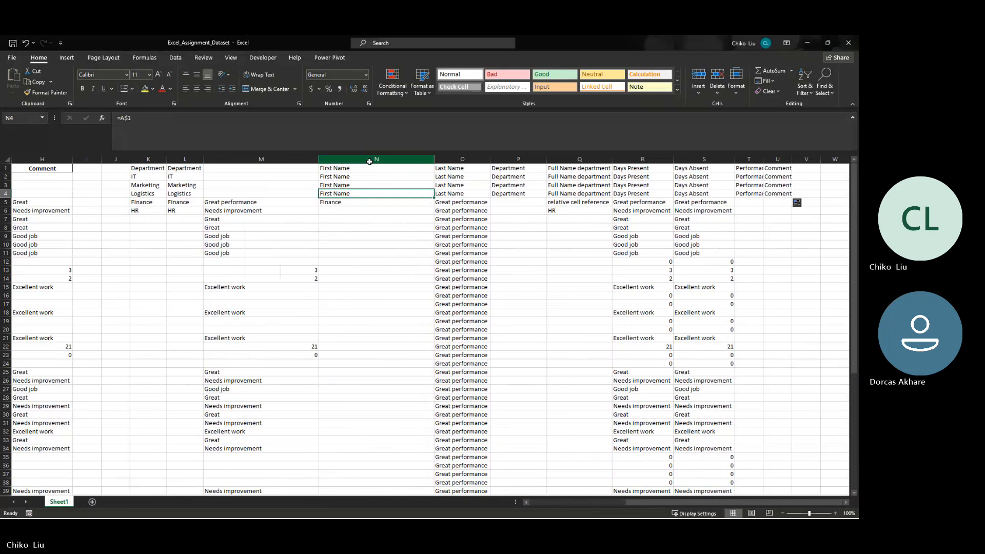
pyautogui.click(370, 160)
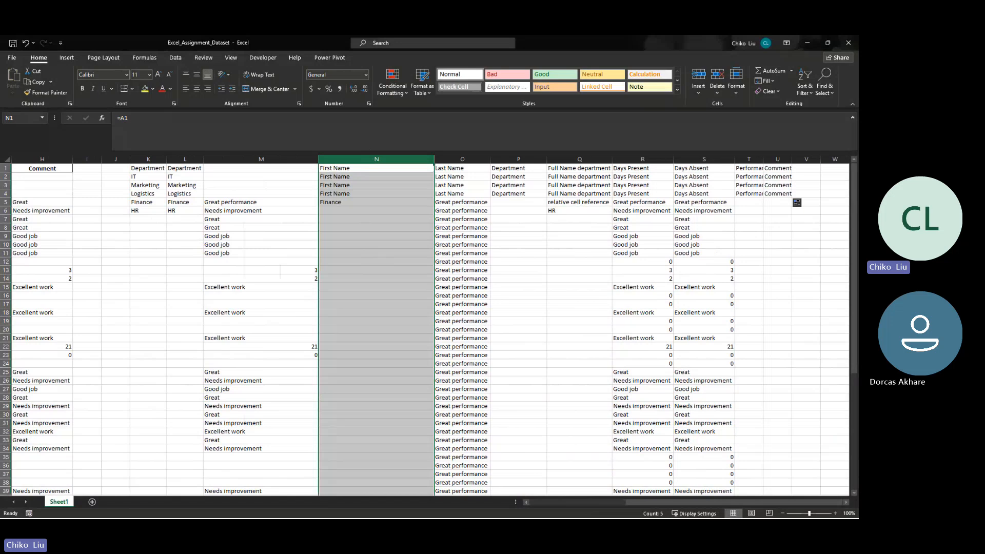
pyautogui.hotkey('alt', 'Tab')
pyautogui.hotkey('alt', 'Tab')
pyautogui.click(391, 286)
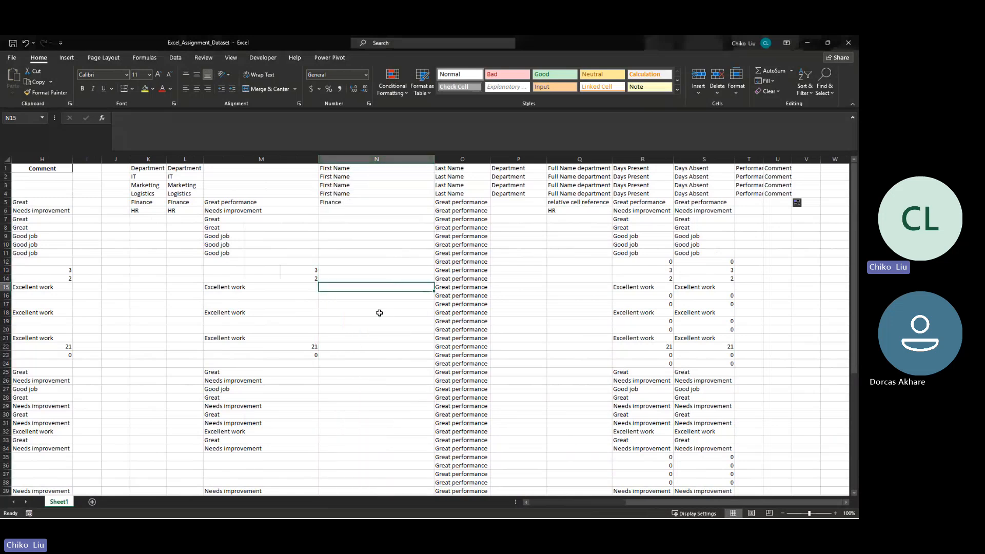
# - Move the "relative cell reference" note from Q5 to Y1 and list M5 in Y2 and $M5 in Y3 beneath it
pyautogui.click(564, 205)
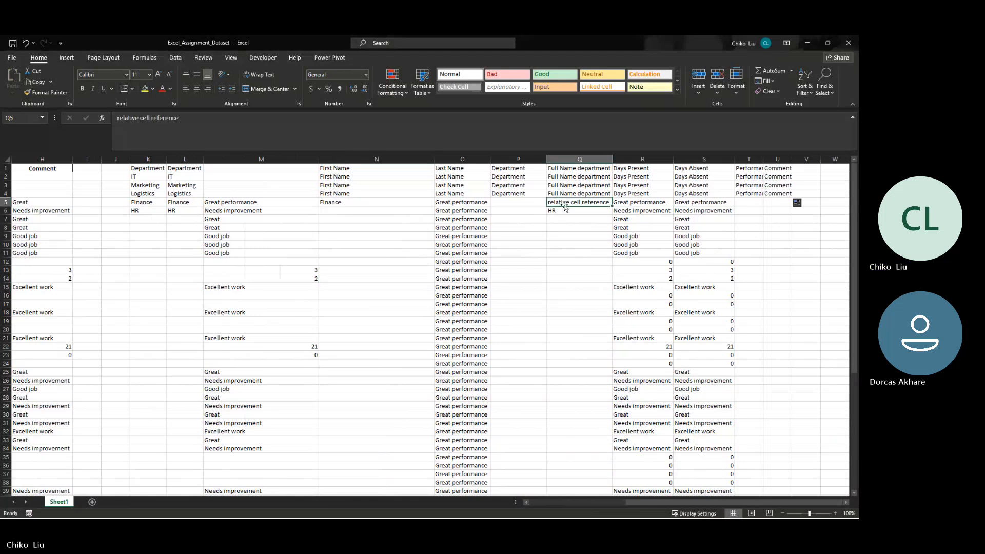
pyautogui.moveTo(564, 205); pyautogui.dragTo(847, 233)
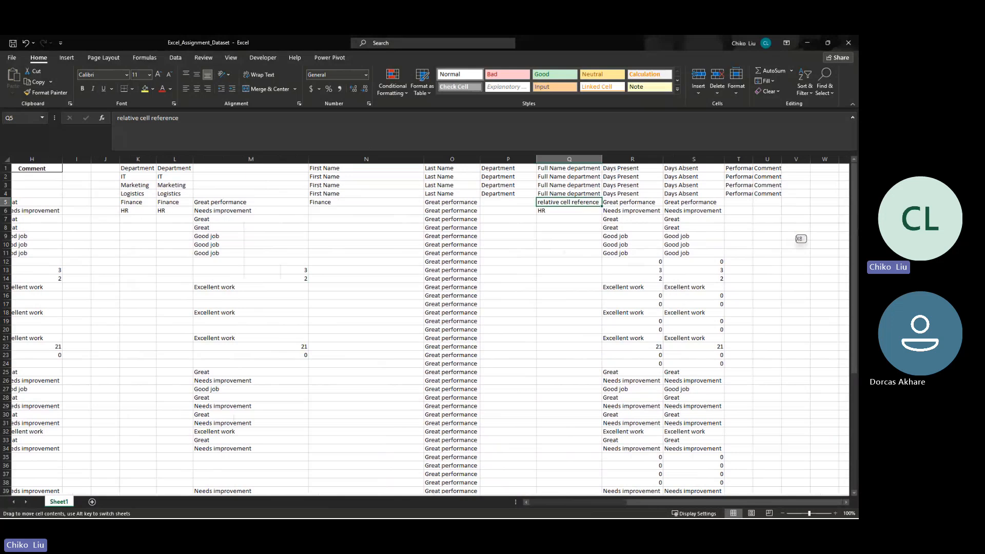
pyautogui.moveTo(847, 233); pyautogui.dragTo(591, 176)
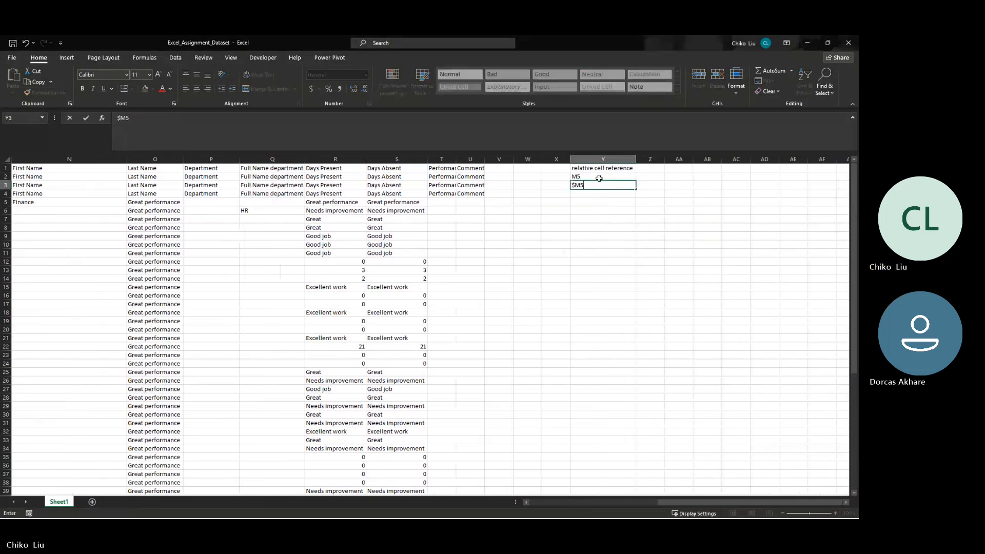
pyautogui.press('Return')
# - Add the row-locked notation M$5 as text in cell Y4
pyautogui.write('m')
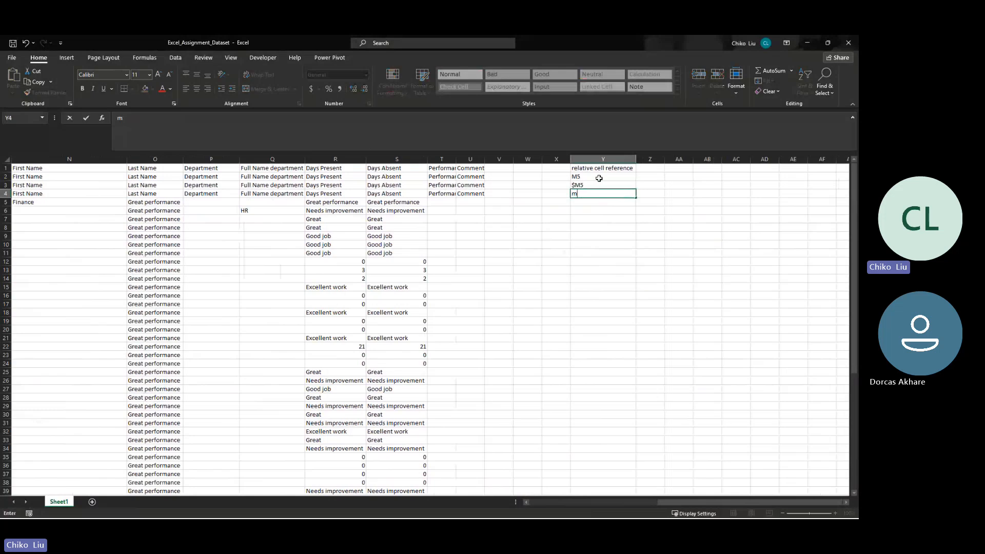
pyautogui.write('M$5')
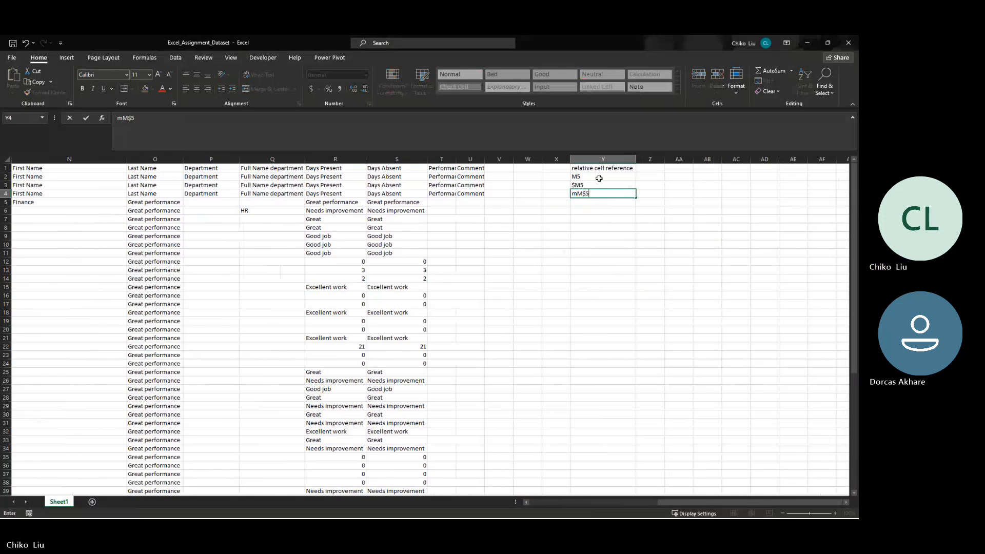
pyautogui.press('BackSpace')
pyautogui.press('BackSpace')
pyautogui.press('BackSpace')
pyautogui.press('BackSpace')
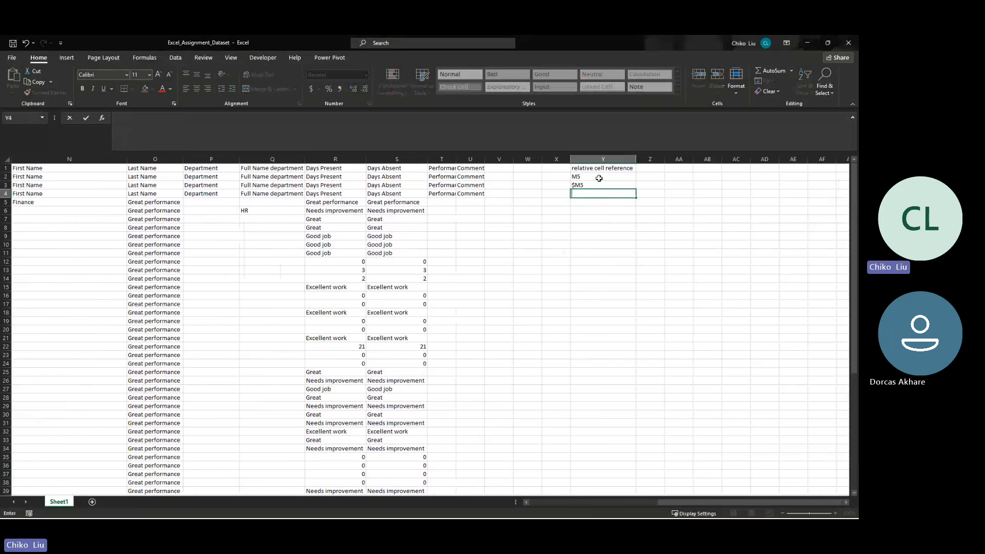
pyautogui.write('M5')
pyautogui.press('Left')
pyautogui.write('$')
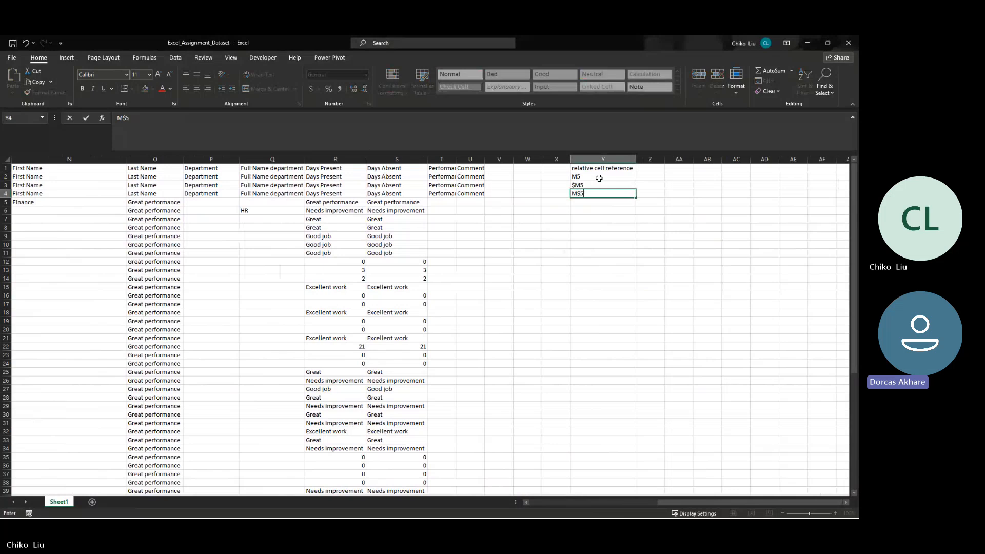
pyautogui.press('Tab')
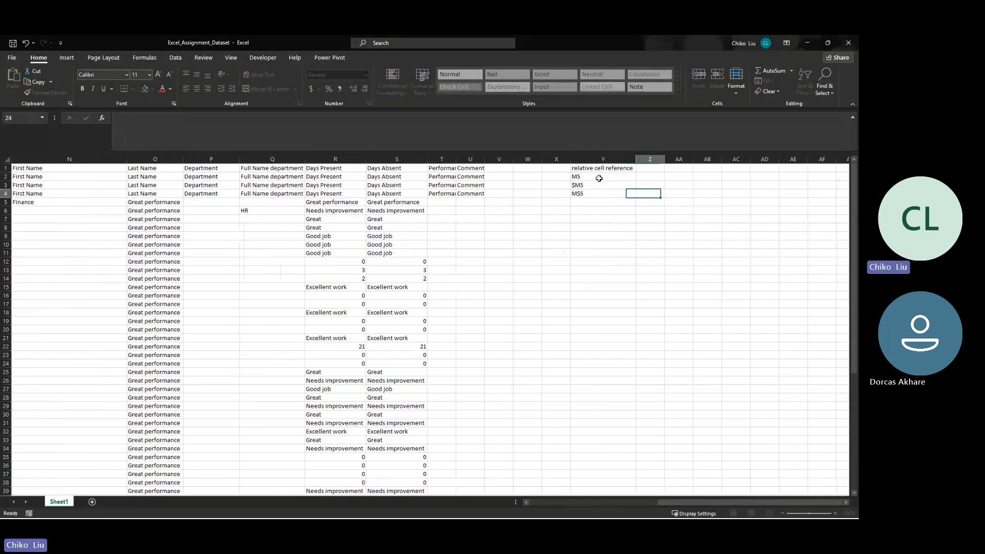
# - Describe the M$5 notation in cell Z4 as "leave column lock row"
pyautogui.write('locked riw')
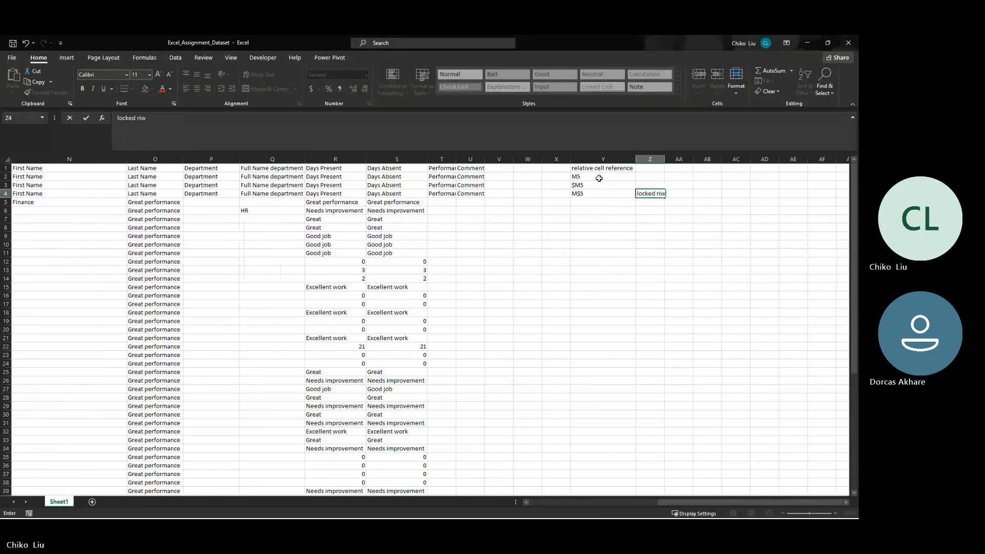
pyautogui.press('BackSpace')
pyautogui.press('BackSpace')
pyautogui.press('BackSpace')
pyautogui.press('BackSpace')
pyautogui.press('BackSpace')
pyautogui.press('BackSpace')
pyautogui.press('BackSpace')
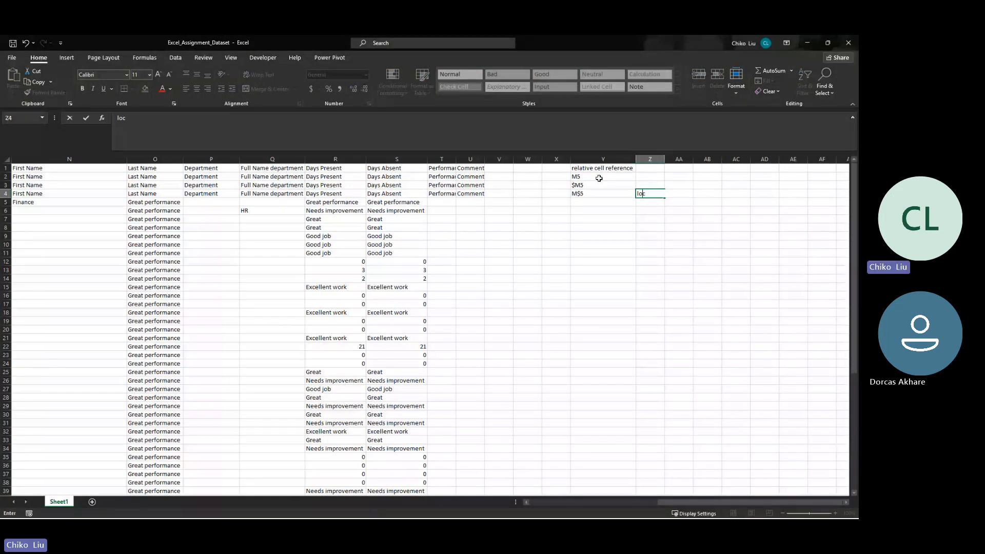
pyautogui.press('BackSpace')
pyautogui.press('BackSpace')
pyautogui.write('eave co')
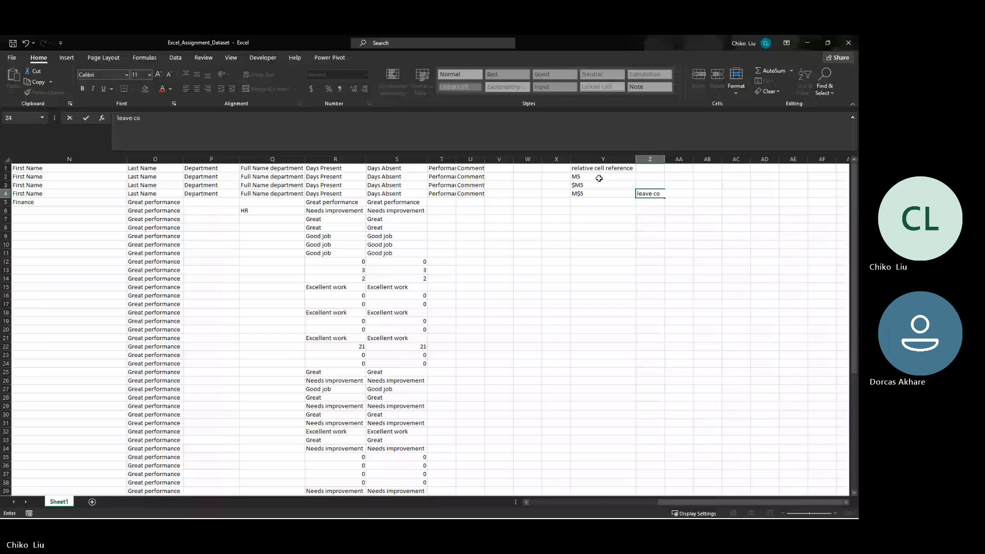
pyautogui.write('lumn lock row')
pyautogui.press('Up')
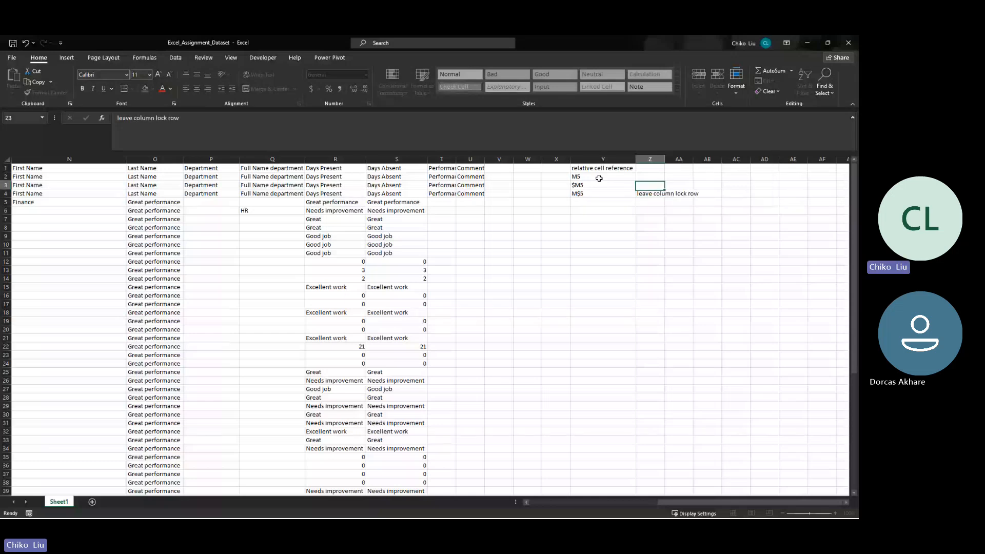
# - Describe the $M5 notation in cell Z3 as "lock column leave row"
pyautogui.write('lock column leave row')
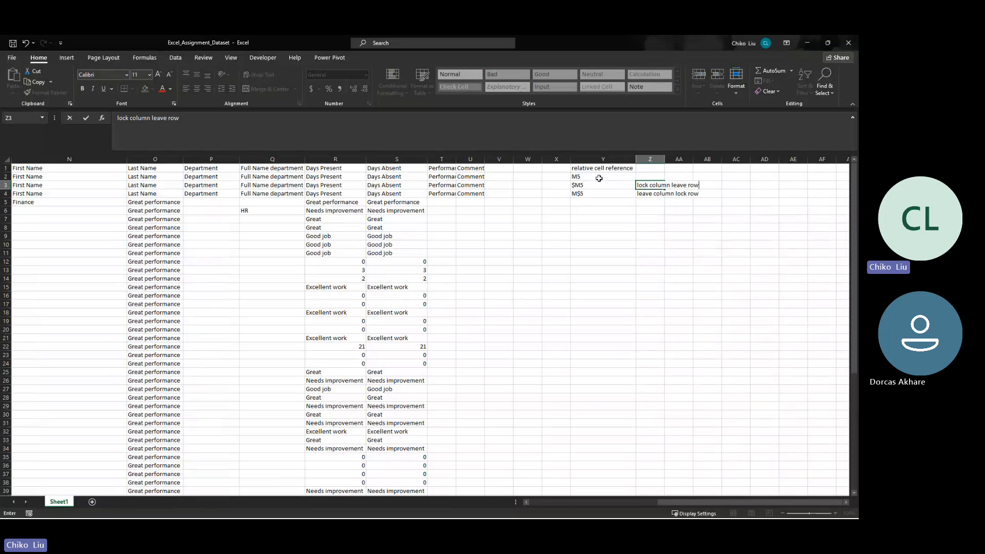
pyautogui.press('Up')
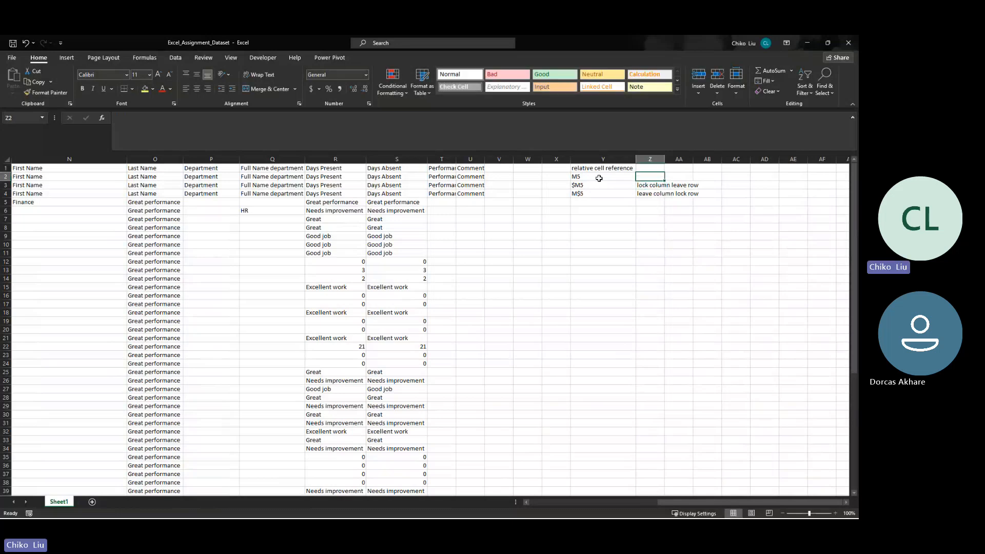
# - Describe the M5 notation in cell Z2 as "leave both column and row"
pyautogui.write('leave both')
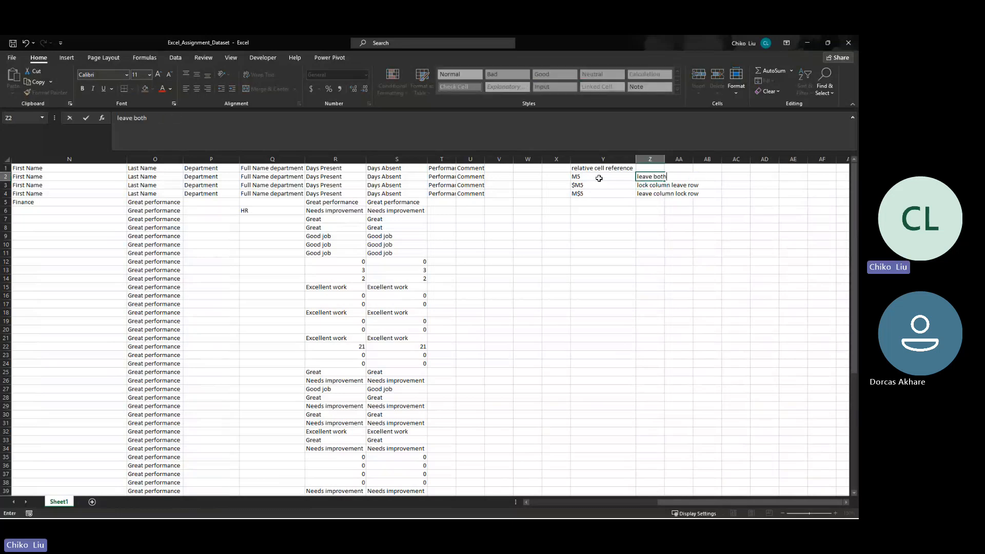
pyautogui.write(' column and ro')
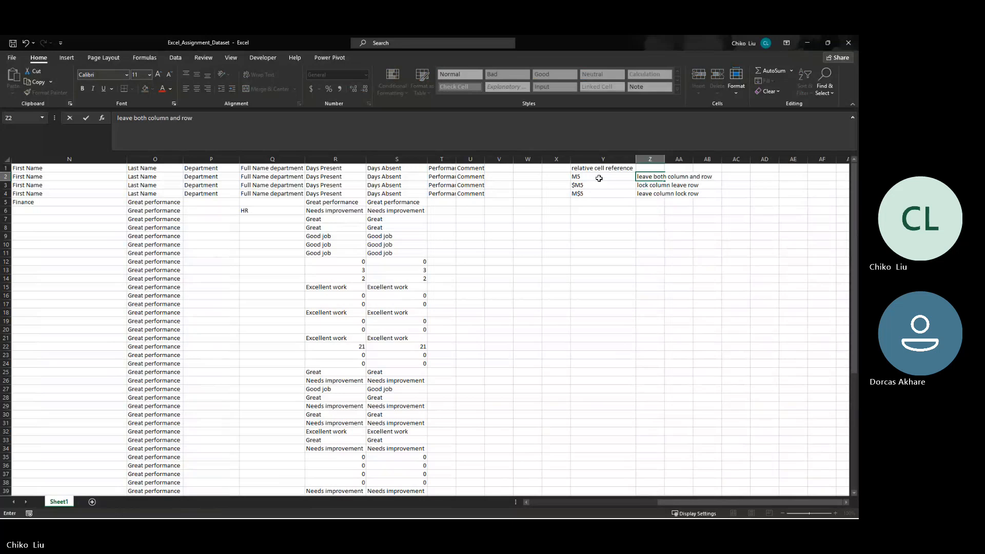
pyautogui.write('w')
pyautogui.press('Return')
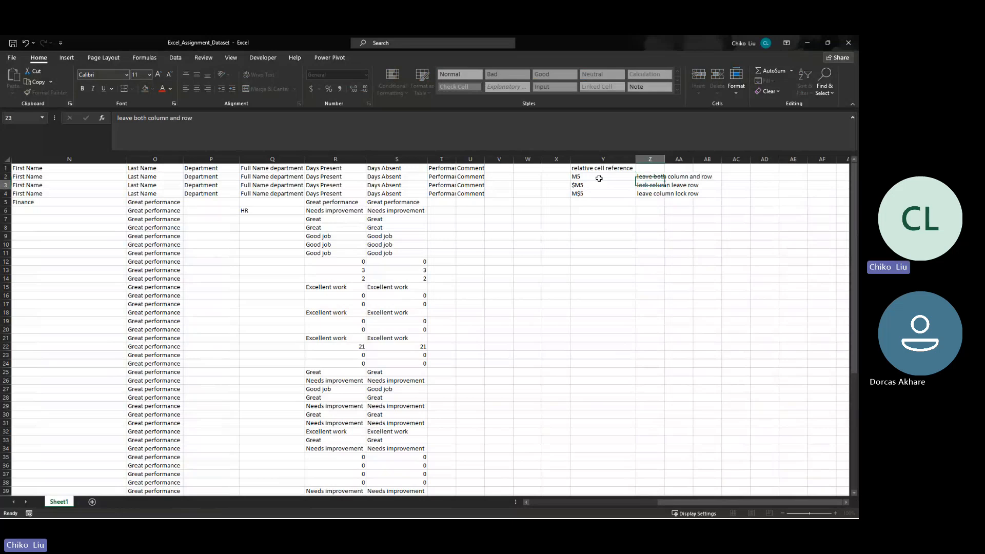
# - Enter the heading "Absolute cell reference" in Y6 and autofit column Y's width
pyautogui.click(617, 212)
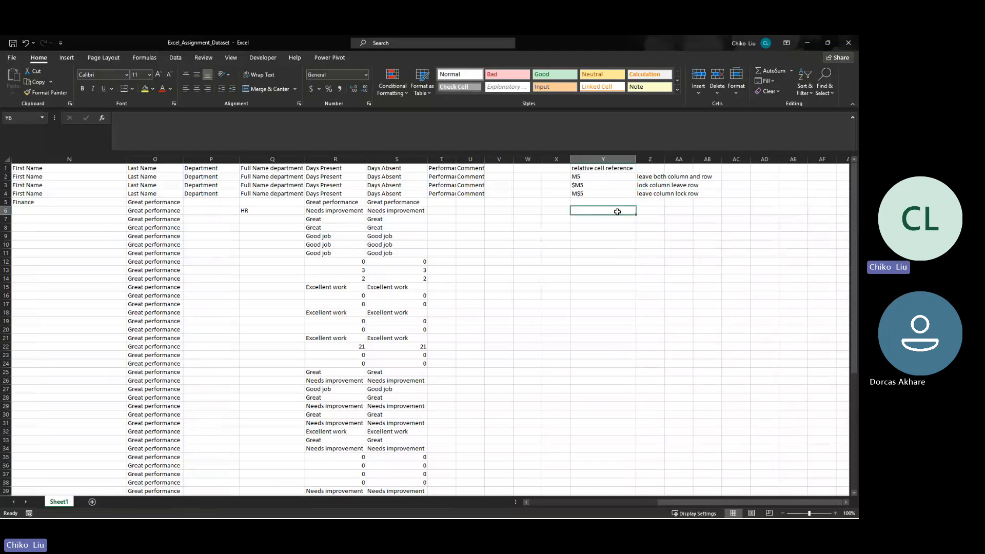
pyautogui.write('Absol')
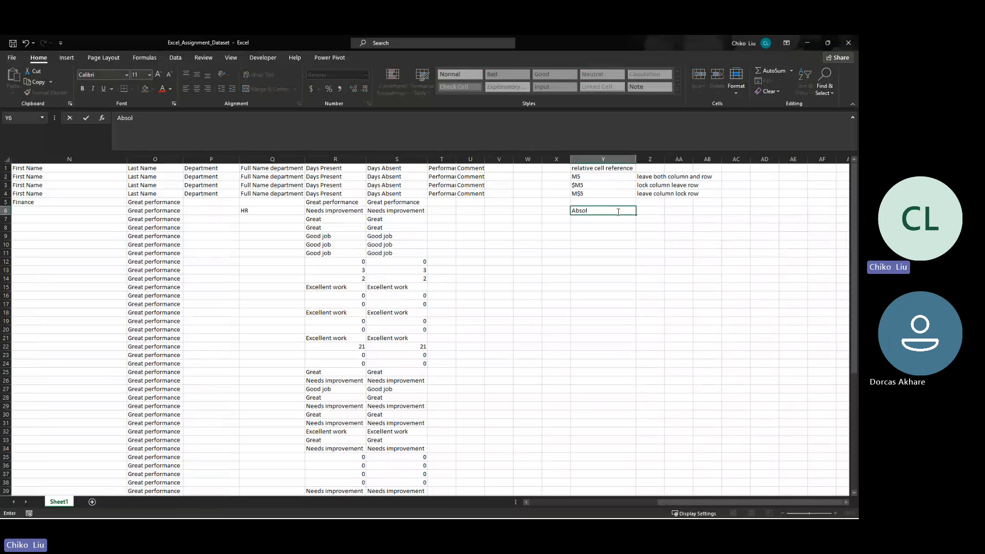
pyautogui.write('utre cell reference\\')
pyautogui.press('Return')
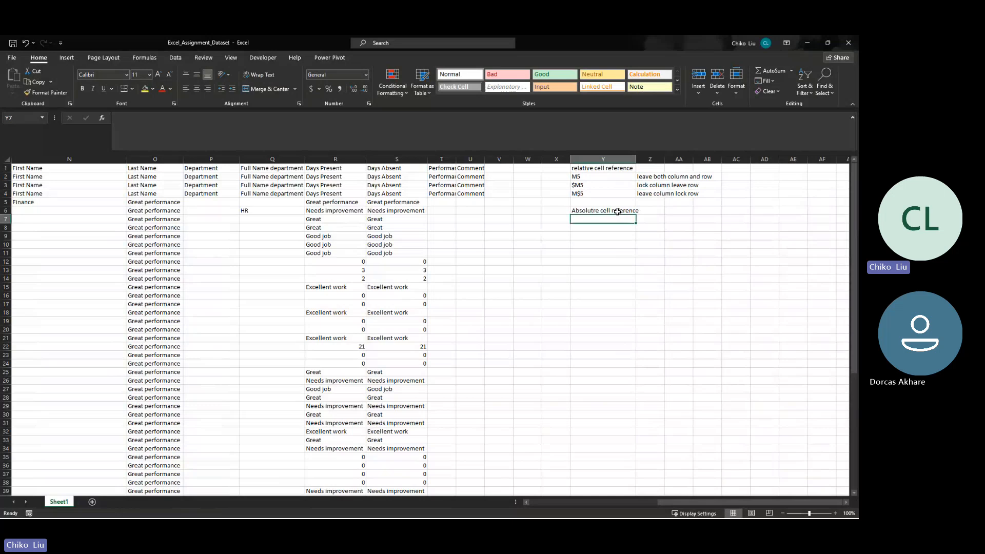
pyautogui.click(617, 211)
pyautogui.click(140, 118)
pyautogui.press('BackSpace')
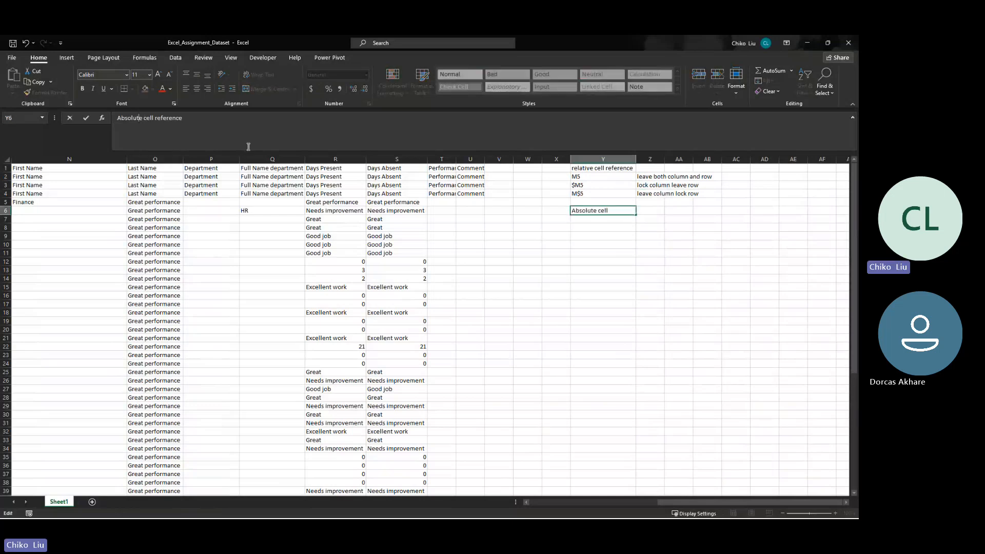
pyautogui.press('Return')
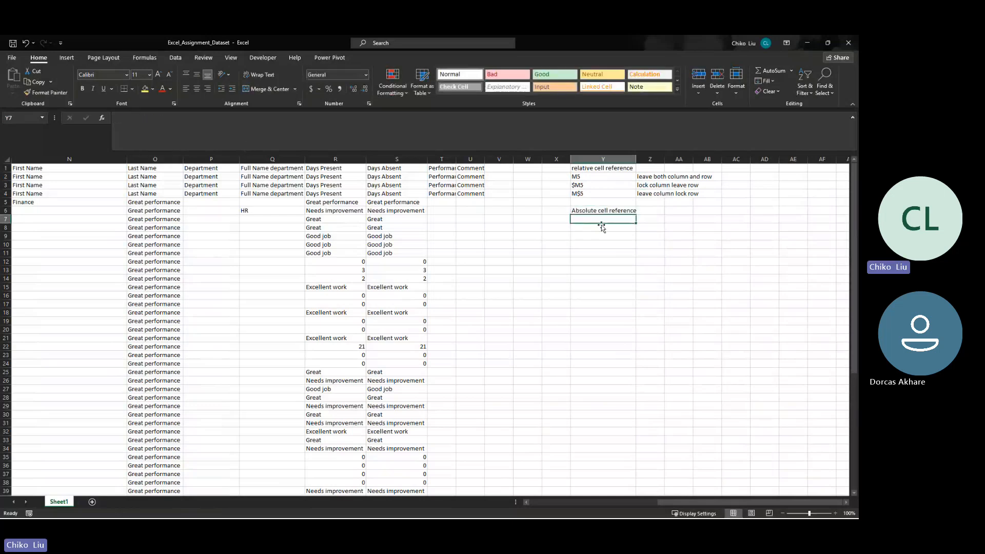
pyautogui.doubleClick(636, 159)
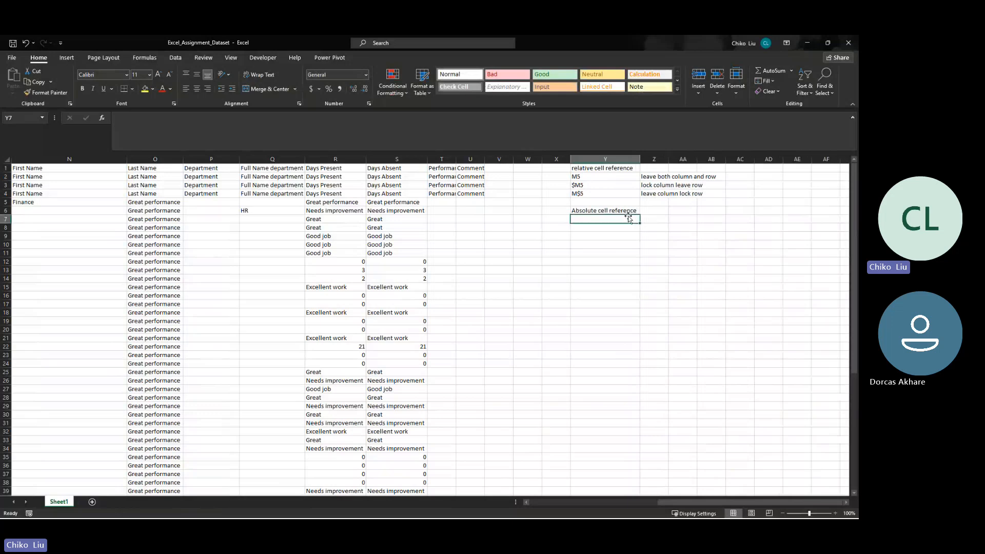
# - Add the fully locked notation $M$5 as text in Y7 under the absolute reference heading
pyautogui.write('$M')
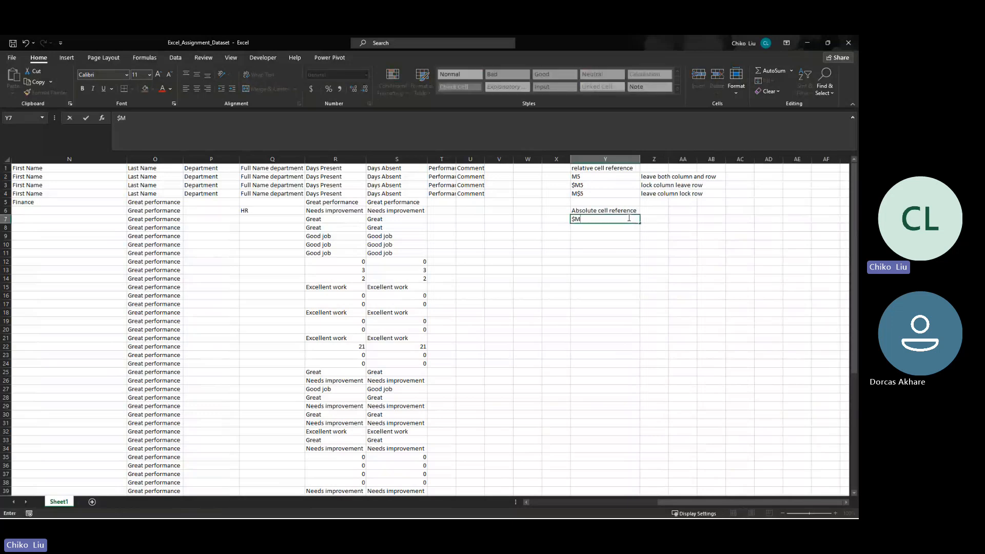
pyautogui.write('$5')
pyautogui.press('Return')
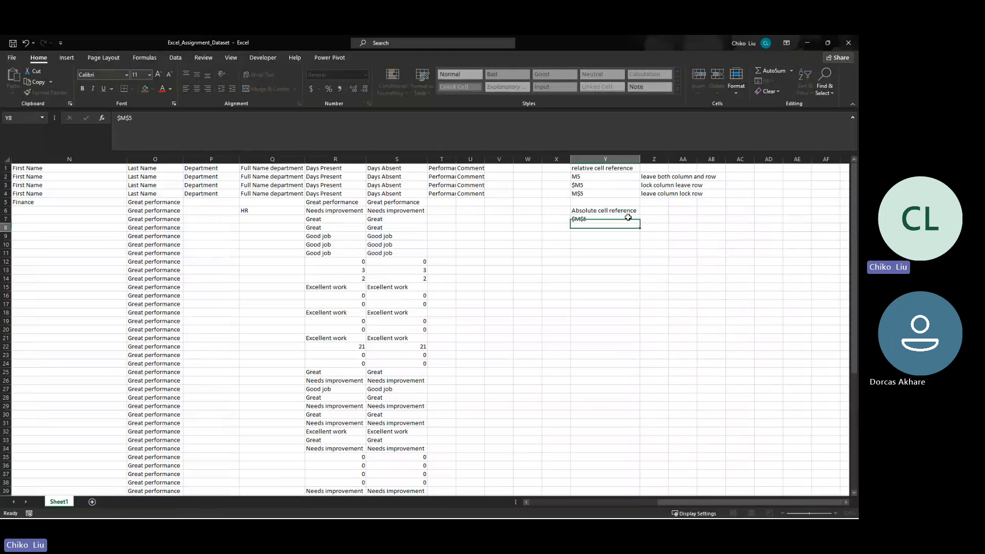
# - Enter an absolute reference to the First Name header (=$A$1) in cell Y11
pyautogui.press('Left')
pyautogui.press('Left')
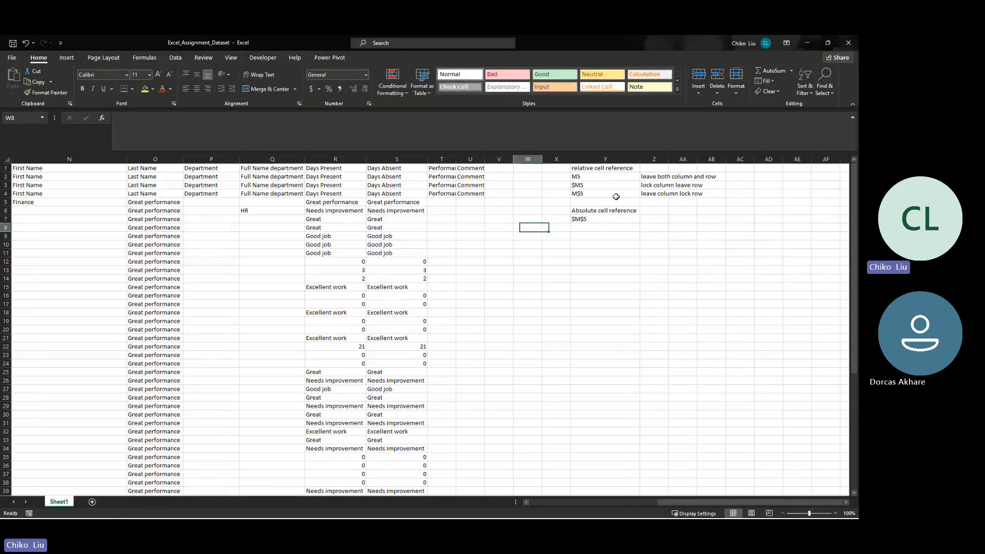
pyautogui.press('Left')
pyautogui.press('Left')
pyautogui.press('Left')
pyautogui.press('Left')
pyautogui.press('Left')
pyautogui.press('Left')
pyautogui.press('Left')
pyautogui.press('Left')
pyautogui.press('Left')
pyautogui.press('Left')
pyautogui.press('Left')
pyautogui.press('Left')
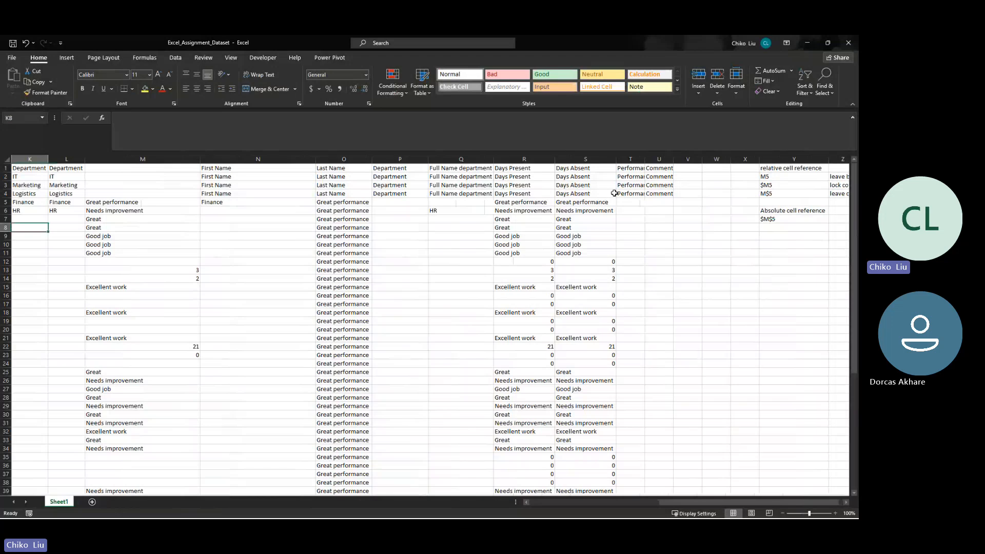
pyautogui.press('Left')
pyautogui.press('Left')
pyautogui.press('Left')
pyautogui.press('Left')
pyautogui.press('Left')
pyautogui.press('Left')
pyautogui.press('Left')
pyautogui.press('Left')
pyautogui.press('Left')
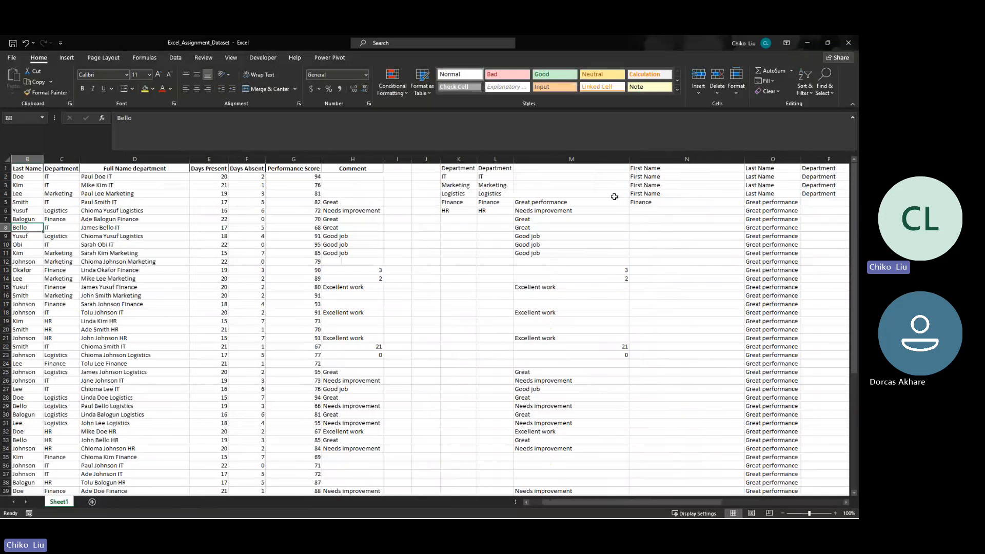
pyautogui.hscroll(4, 614, 196)
pyautogui.click(702, 252)
pyautogui.write('=$A$1')
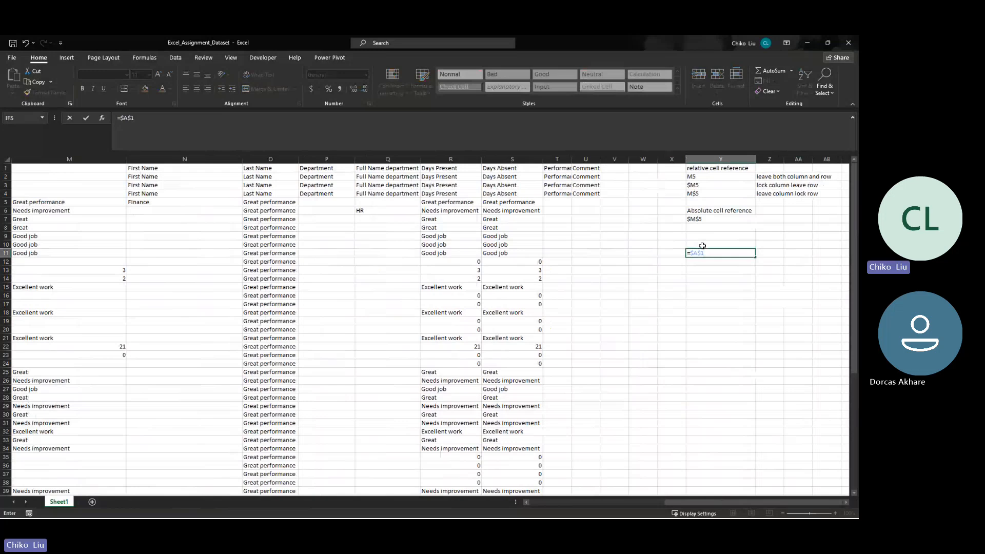
pyautogui.hotkey('ctrl', 'Home')
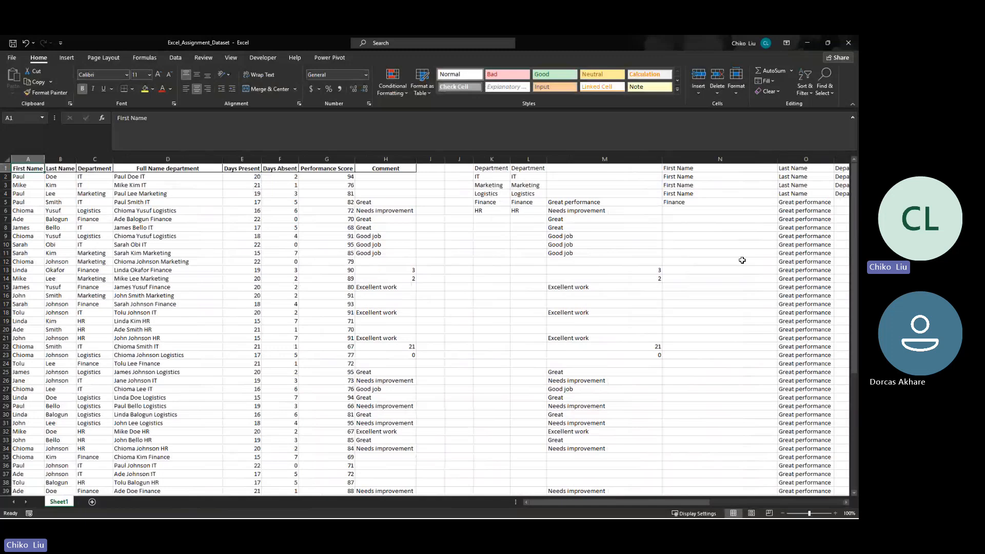
# - Fill the =$A$1 formula from Y11 down to Y23, across W11 to AB11 and up to W6, and check Y13's reference
pyautogui.hscroll(4, 743, 260)
pyautogui.click(772, 255)
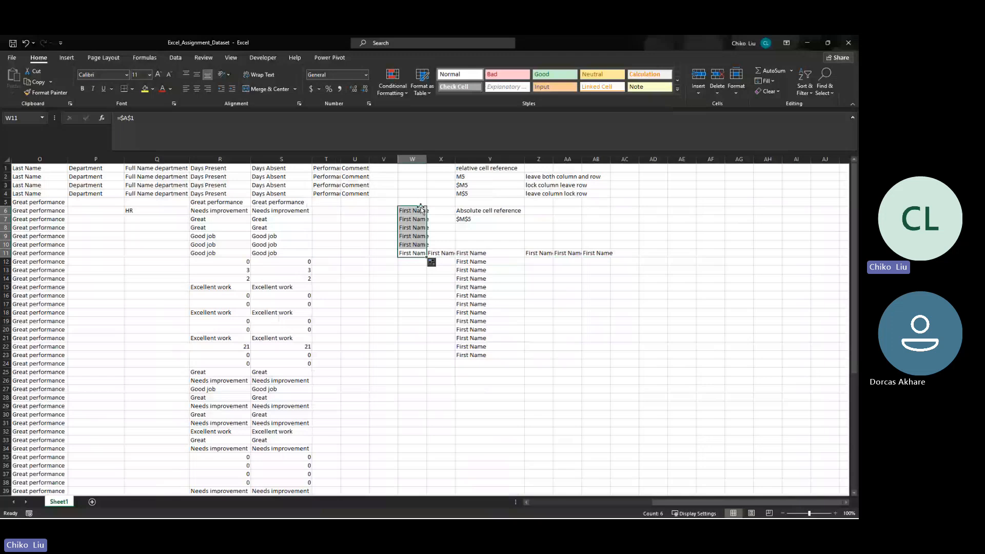
pyautogui.click(490, 269)
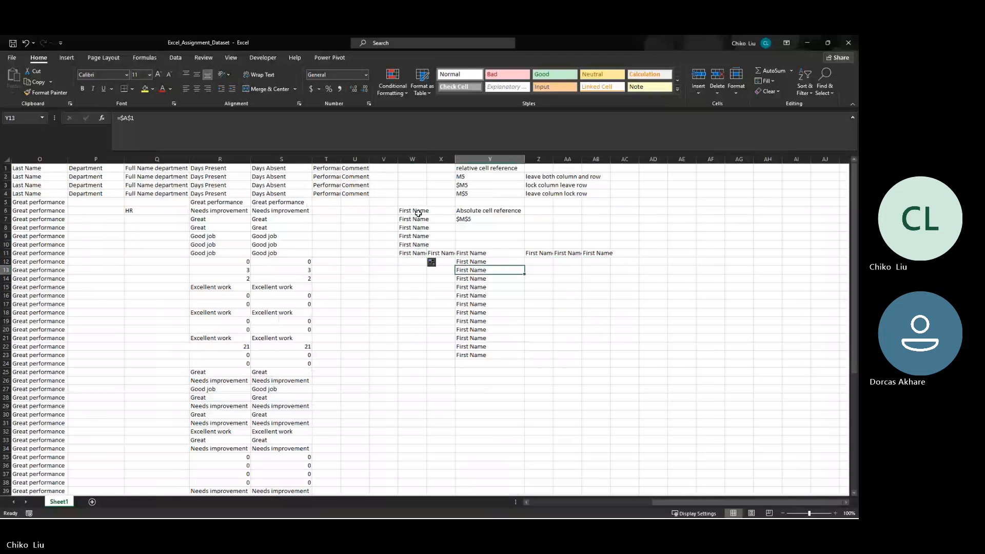
# - Inspect the filled formulas in column Y between Y11 and Y20 to compare their absolute references
pyautogui.press('Down')
pyautogui.press('Down')
pyautogui.press('Down')
pyautogui.press('Down')
pyautogui.press('Down')
pyautogui.press('Down')
pyautogui.press('Down')
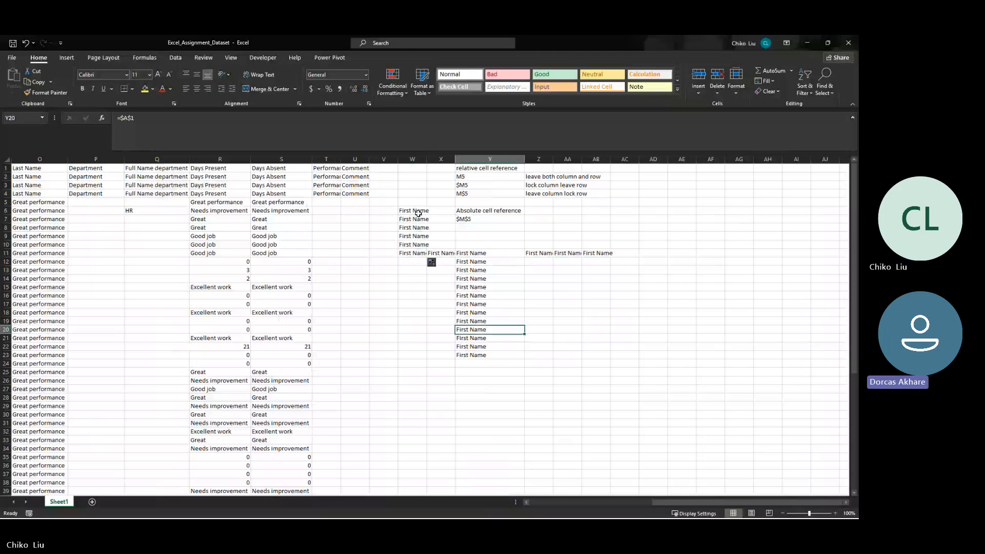
pyautogui.press('Up')
pyautogui.press('Up')
pyautogui.press('Up')
pyautogui.press('Up')
pyautogui.press('Up')
pyautogui.press('Up')
pyautogui.press('Up')
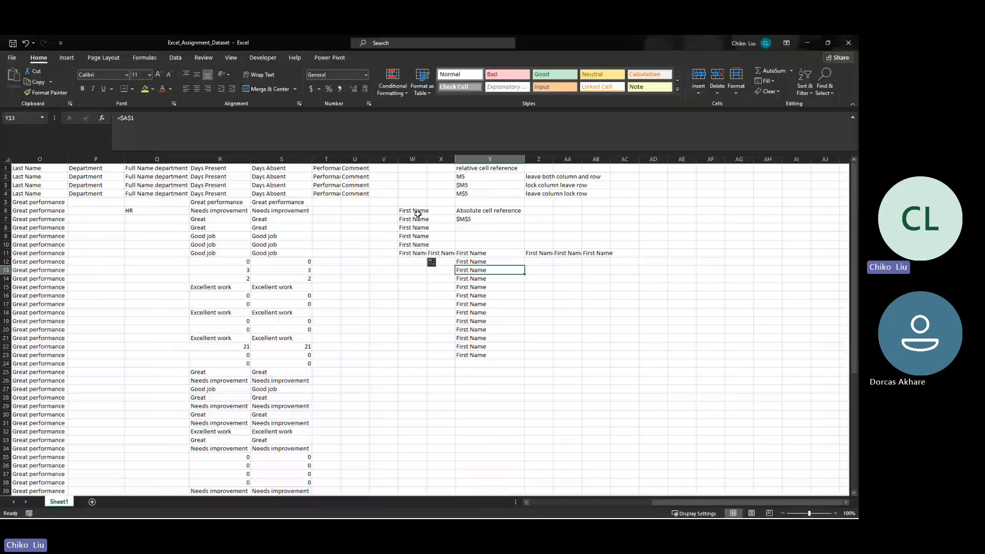
pyautogui.press('Up')
pyautogui.press('Up')
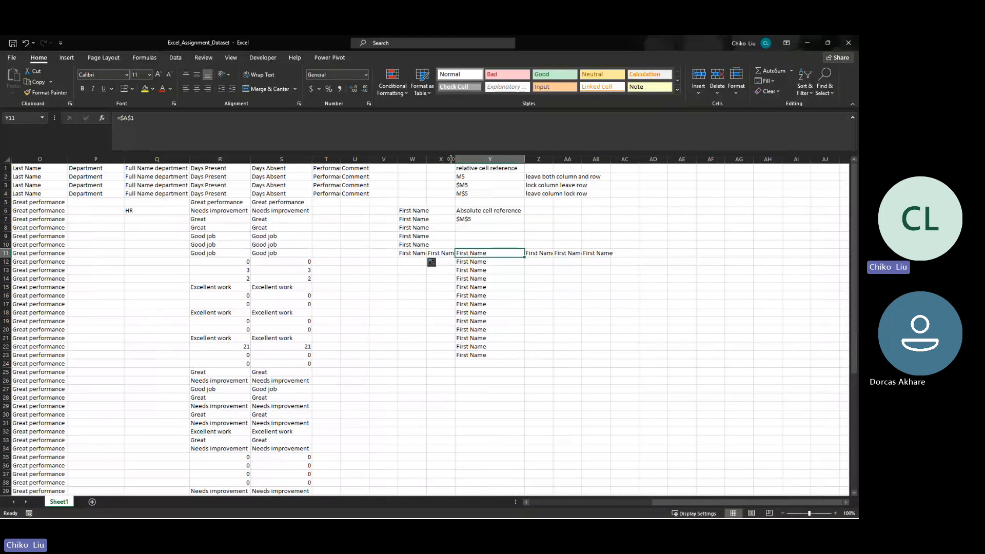
# - Widen column X slightly and column Z enough to fit the reference notes
pyautogui.moveTo(451, 159); pyautogui.dragTo(455, 159)
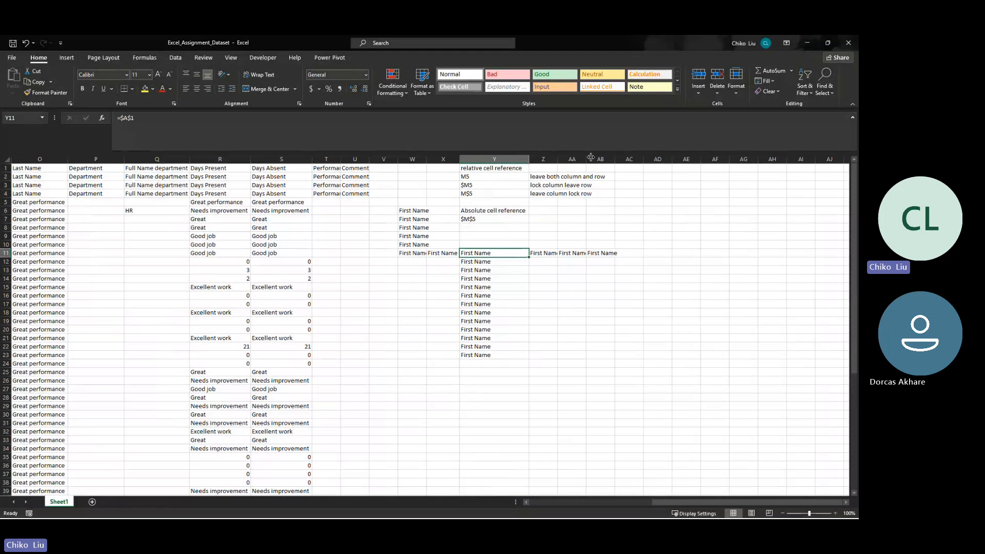
pyautogui.moveTo(558, 159); pyautogui.dragTo(609, 159)
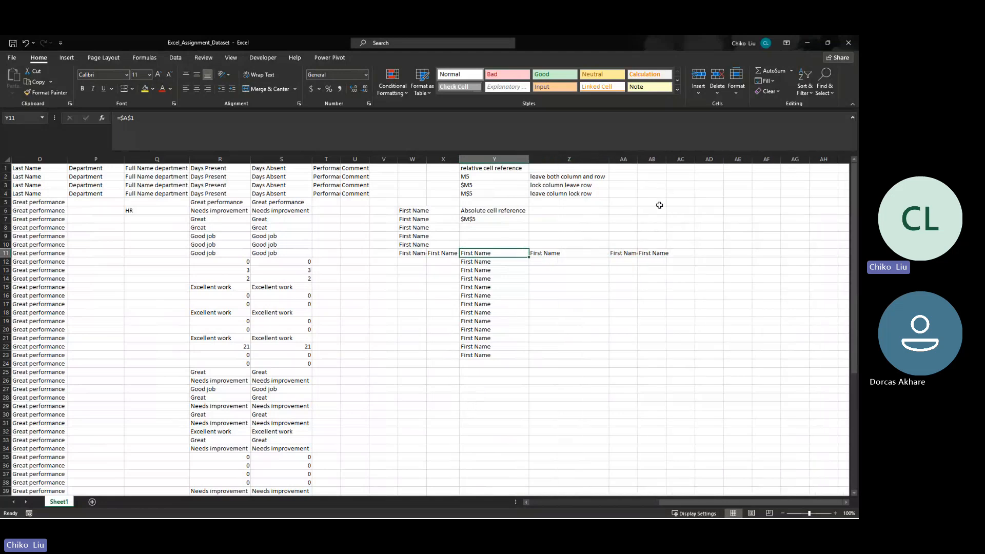
pyautogui.click(477, 398)
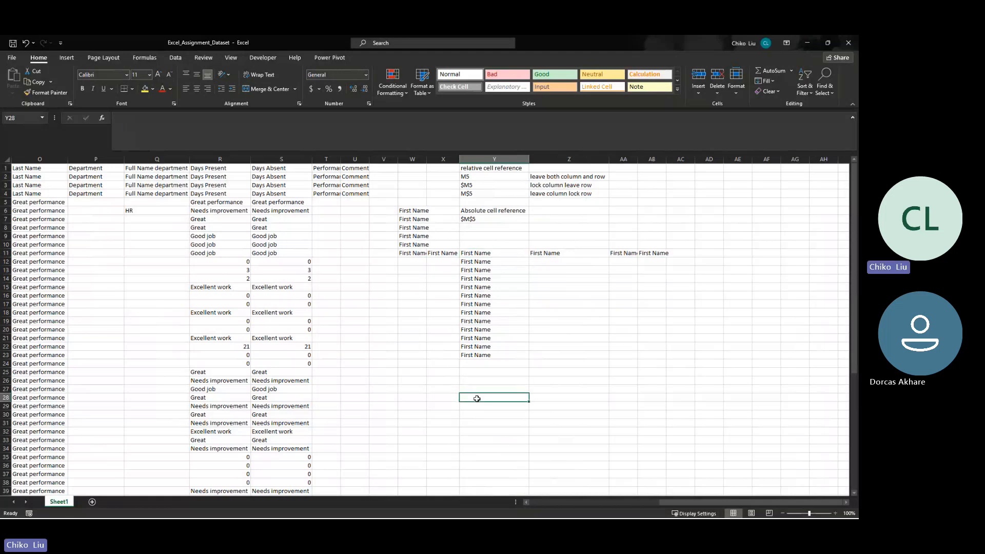
# - List the topics count, sum and average in cells AE2 to AE4
pyautogui.click(735, 177)
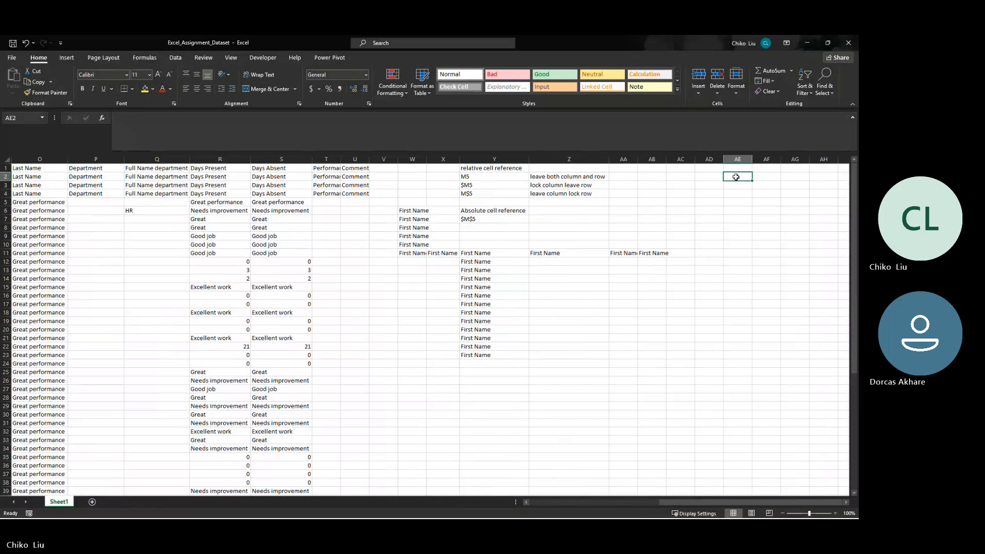
pyautogui.write('count')
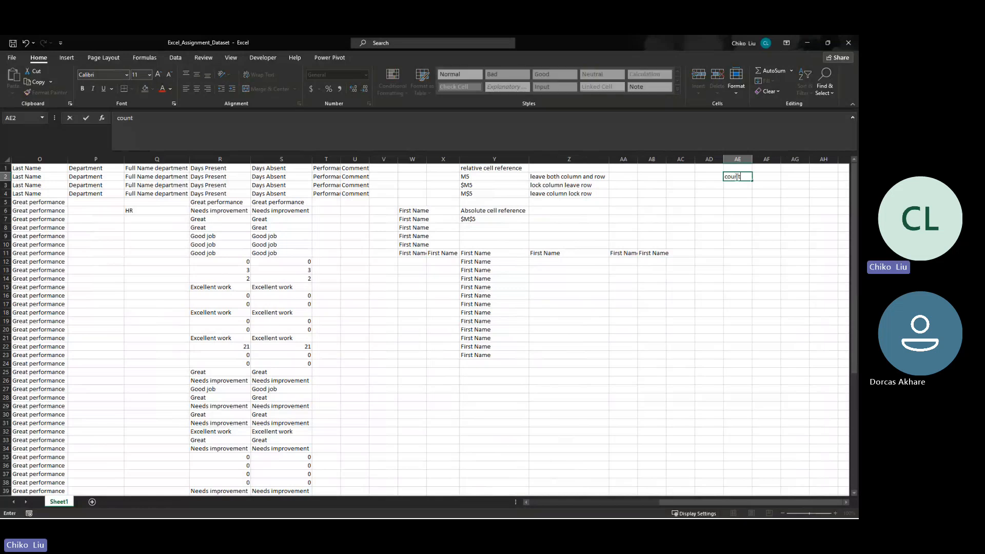
pyautogui.press('Return')
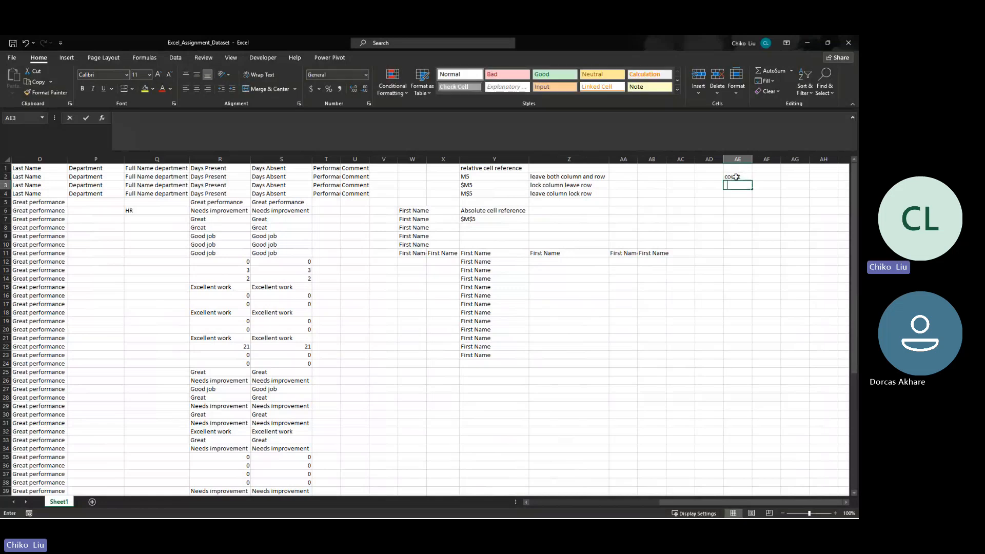
pyautogui.write('sum')
pyautogui.press('Return')
pyautogui.write('average')
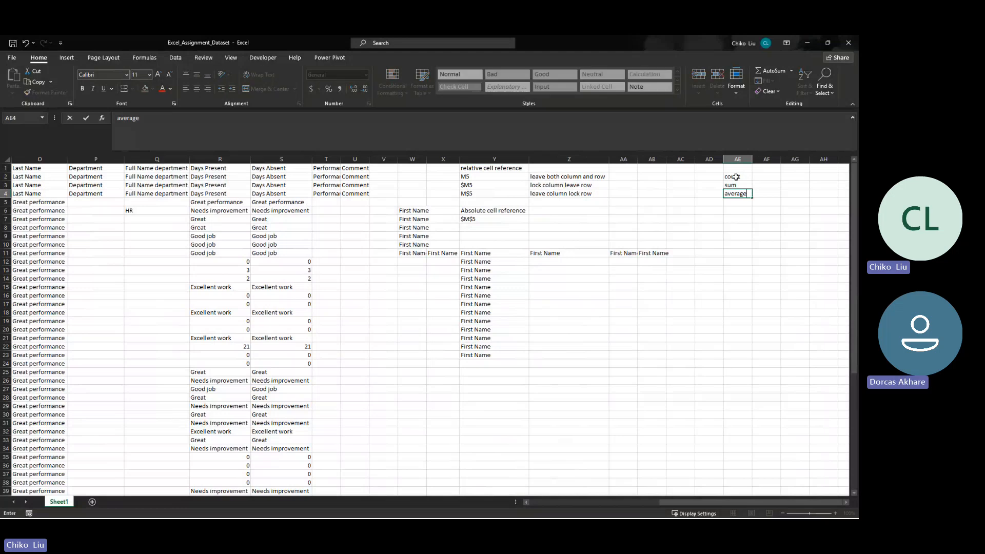
pyautogui.press('Return')
# - Add concatenate in AE5 and texjoin in AE6 to the topic list
pyautogui.write('conca')
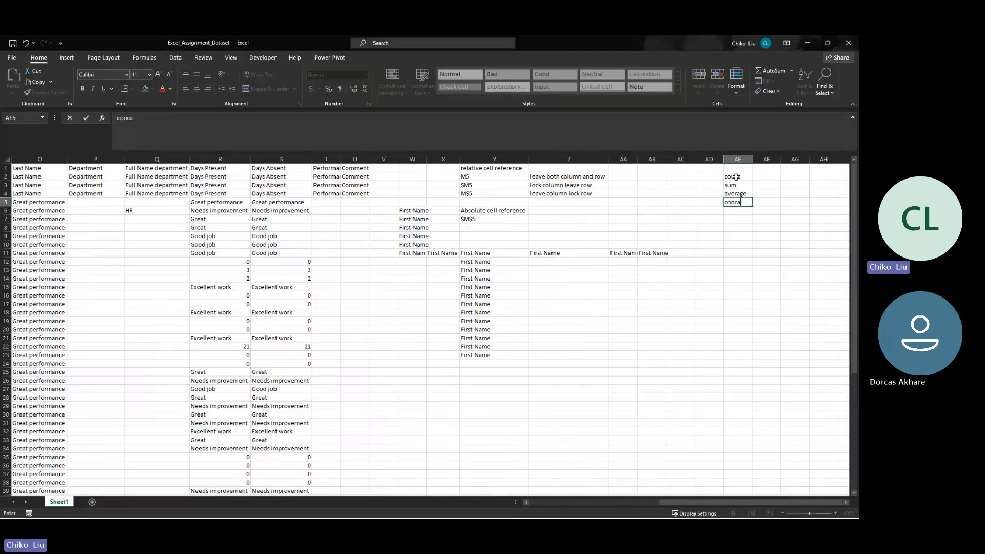
pyautogui.write('tenat')
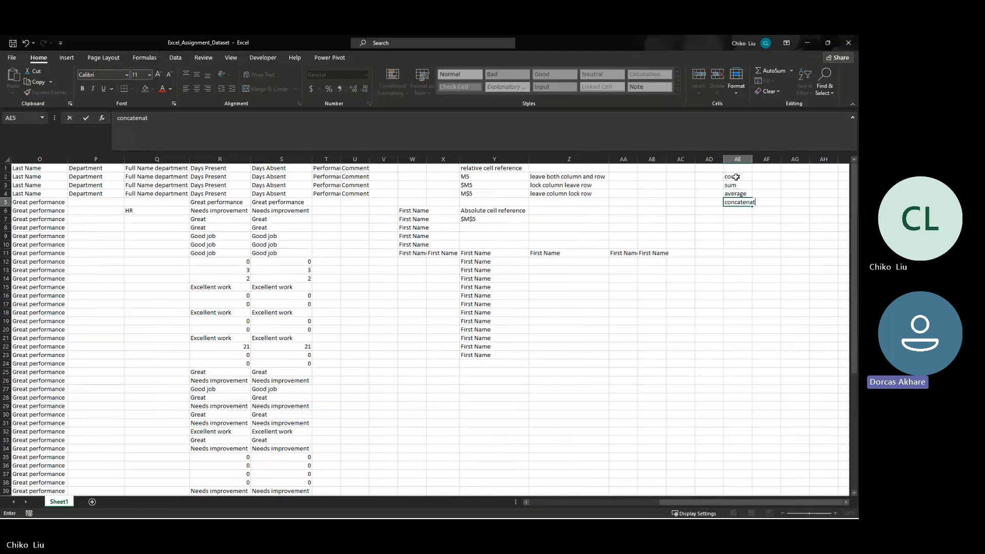
pyautogui.write('e')
pyautogui.press('Return')
pyautogui.write('tex')
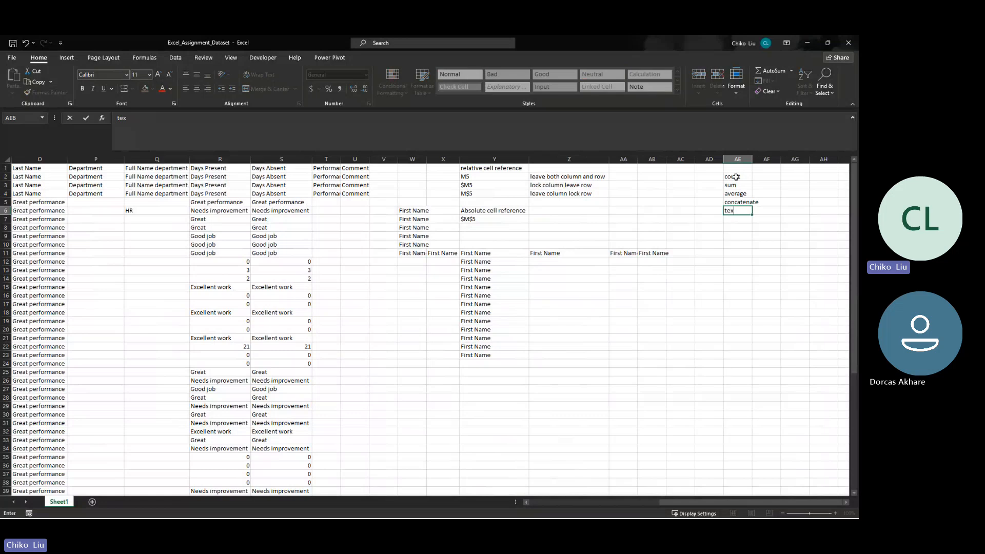
pyautogui.write('join')
pyautogui.press('Return')
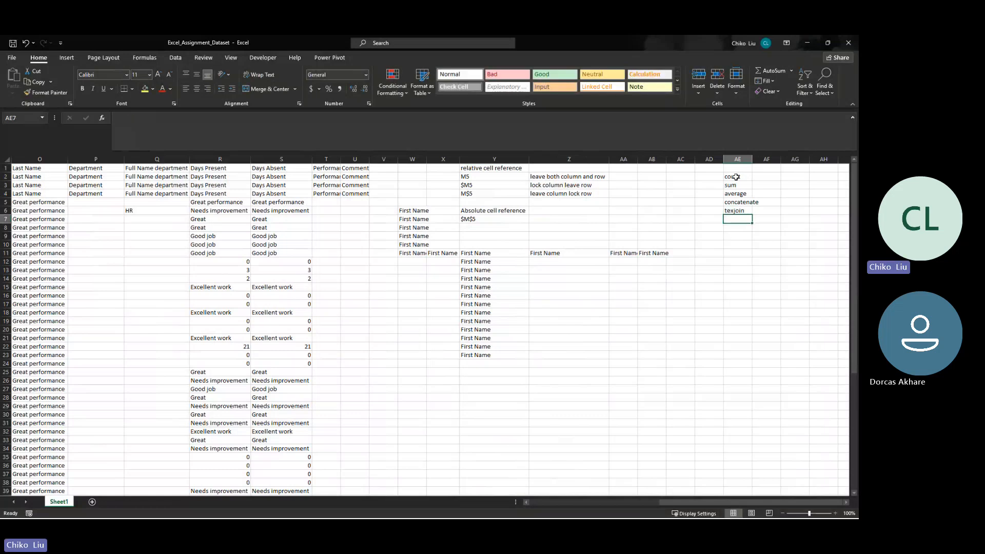
# - Add "cell referencing" to the topic list in AE7 and autofit column AE's width
pyautogui.write('cell')
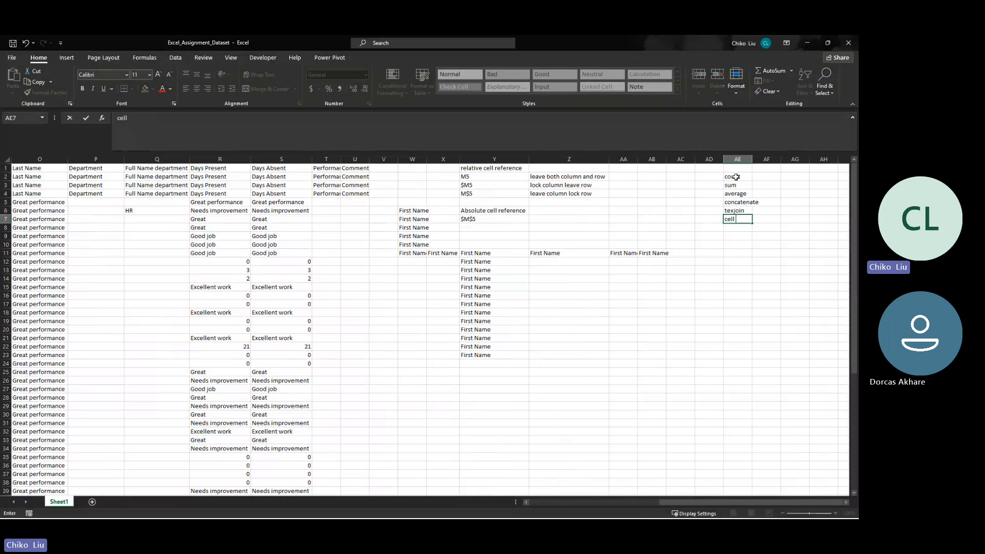
pyautogui.write(' referen')
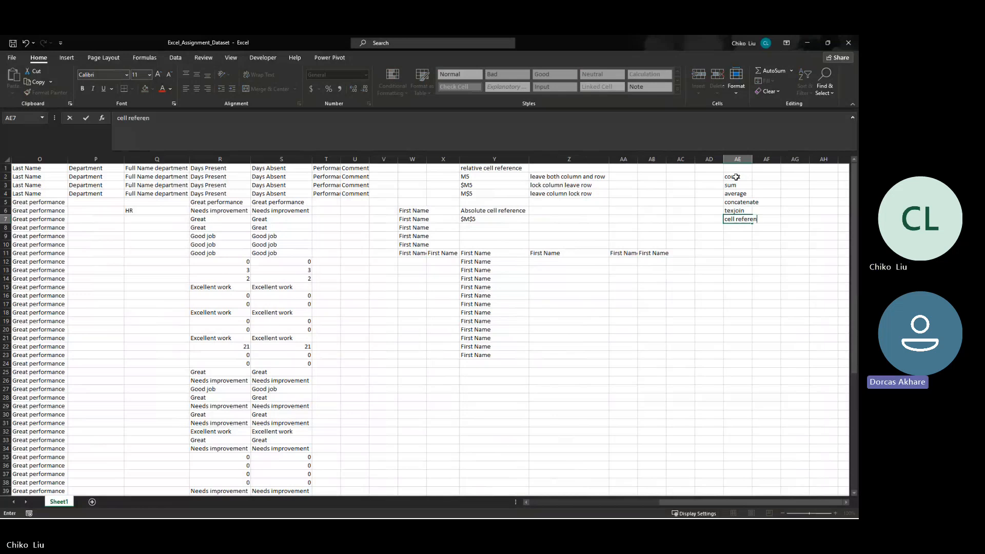
pyautogui.write('cing')
pyautogui.press('Return')
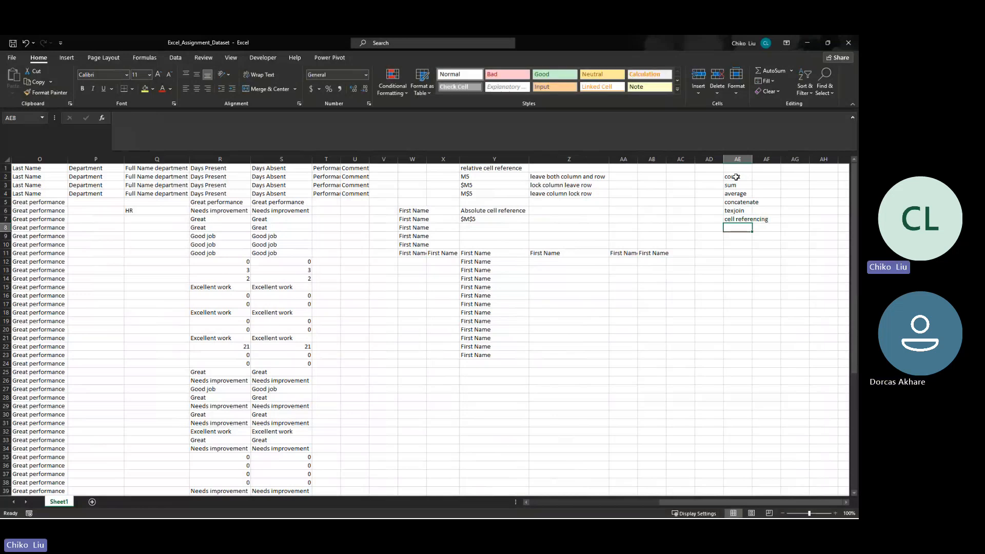
pyautogui.doubleClick(752, 159)
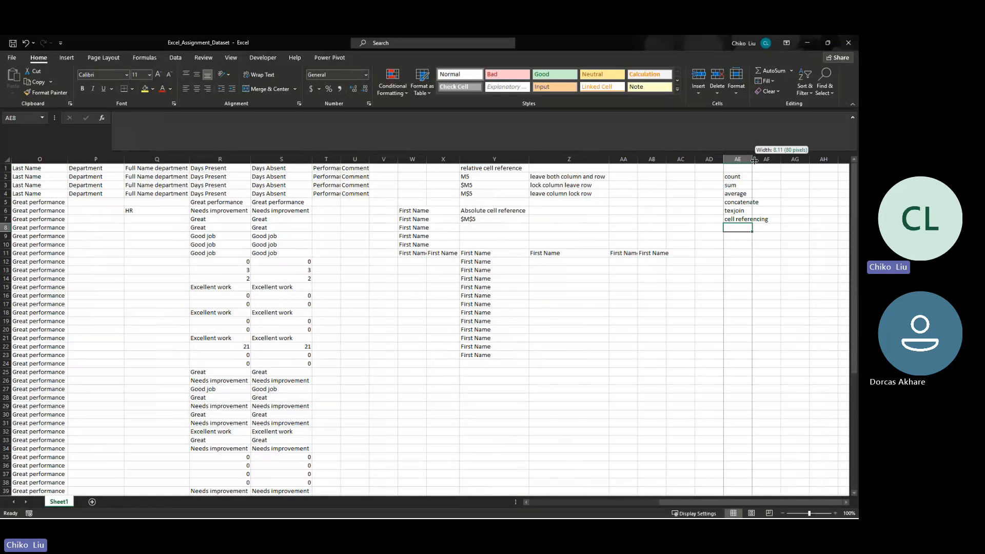
# - Enter "conditional statement" in AE9, leaving a blank row below the topic list
pyautogui.press('Down')
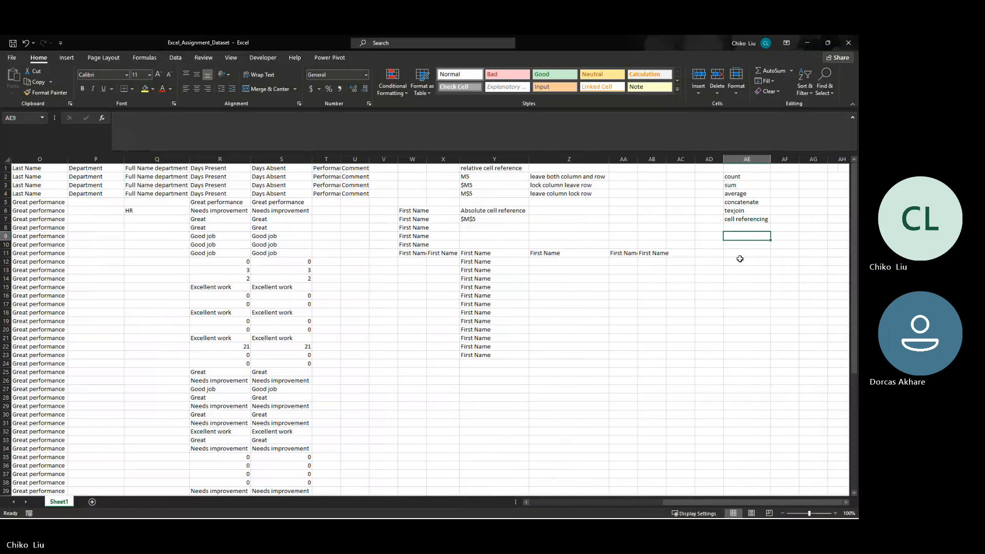
pyautogui.write('statement')
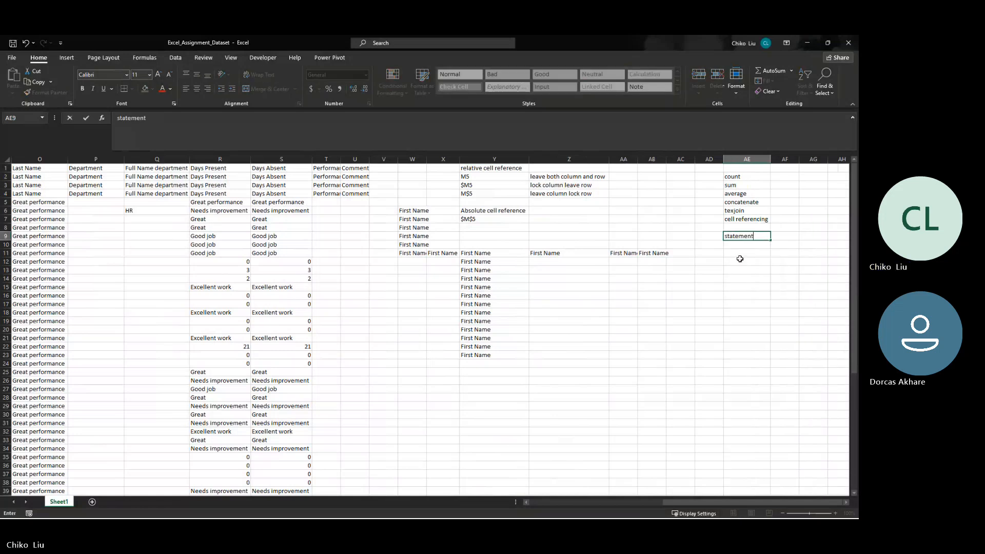
pyautogui.press('BackSpace')
pyautogui.press('BackSpace')
pyautogui.press('BackSpace')
pyautogui.press('BackSpace')
pyautogui.press('BackSpace')
pyautogui.press('BackSpace')
pyautogui.press('BackSpace')
pyautogui.press('BackSpace')
pyautogui.press('BackSpace')
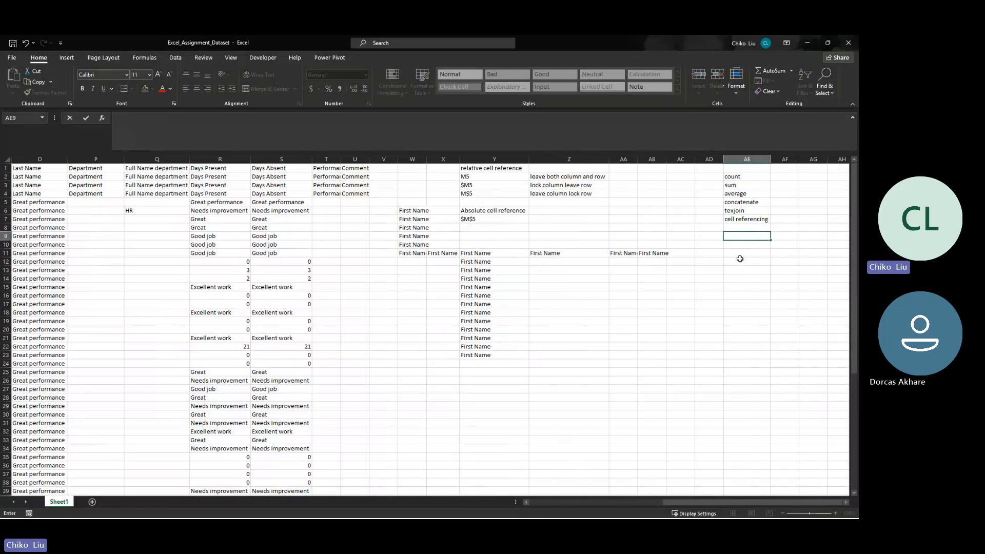
pyautogui.write('conditional; statement')
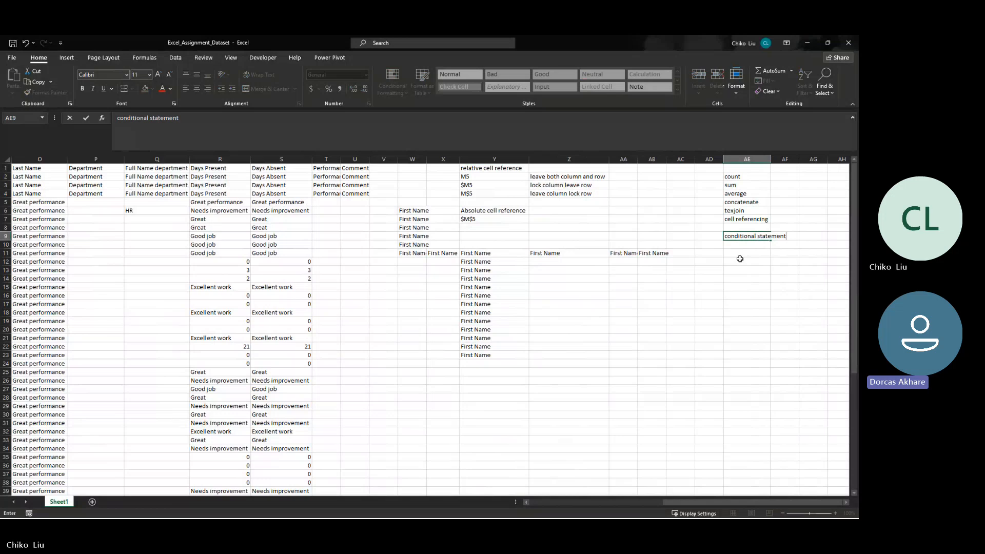
pyautogui.press('Return')
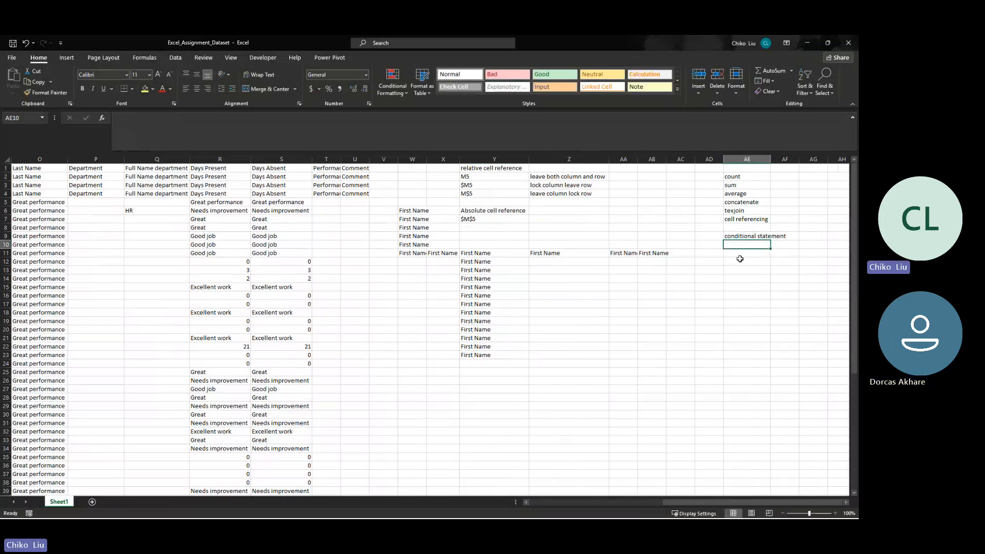
# - Enter "statement" in AE10 and "logic" in AE11 under the conditional statement entry
pyautogui.write('statement')
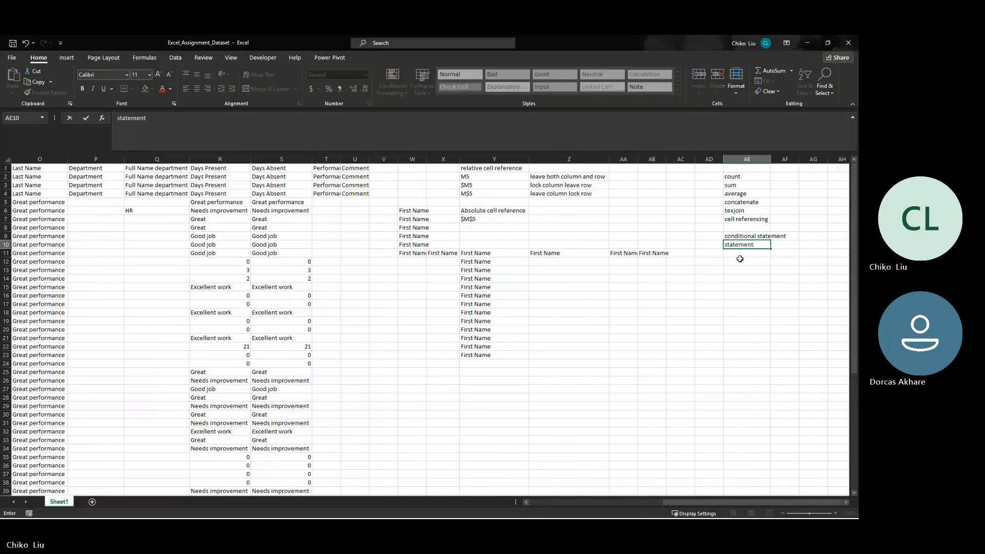
pyautogui.press('Return')
pyautogui.write('I')
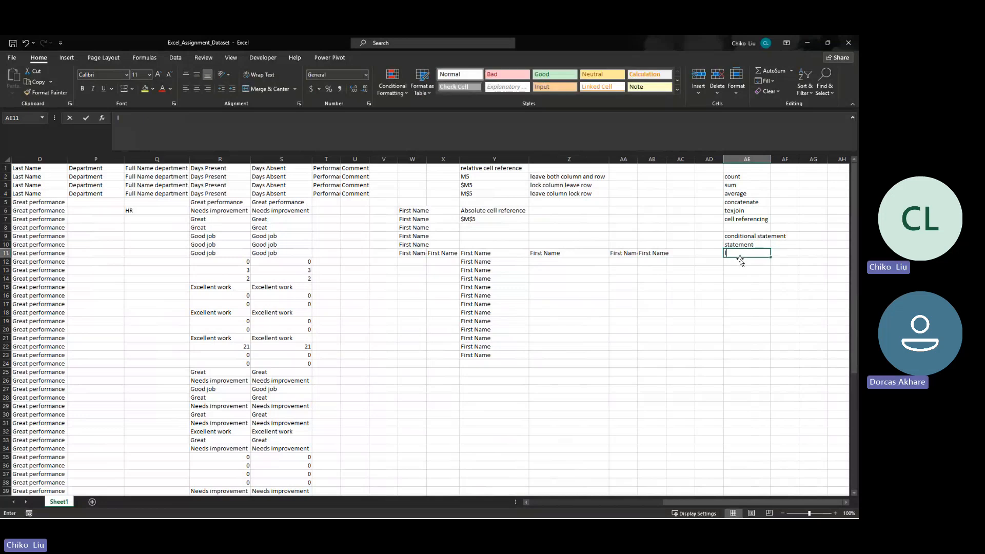
pyautogui.write('ogic')
pyautogui.press('Return')
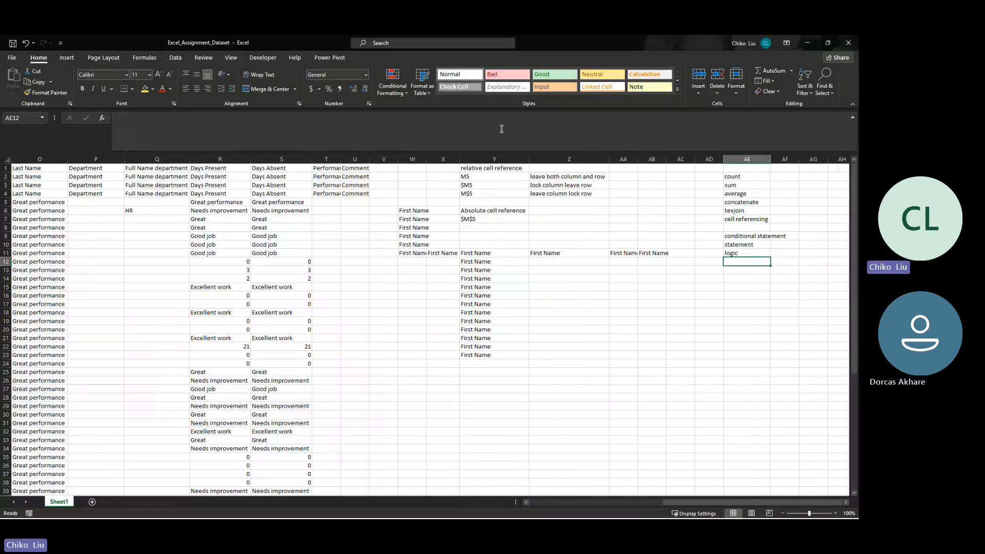
# - Enter the relative reference =S6 in cell V6 and reselect the cell to check its formula
pyautogui.click(380, 212)
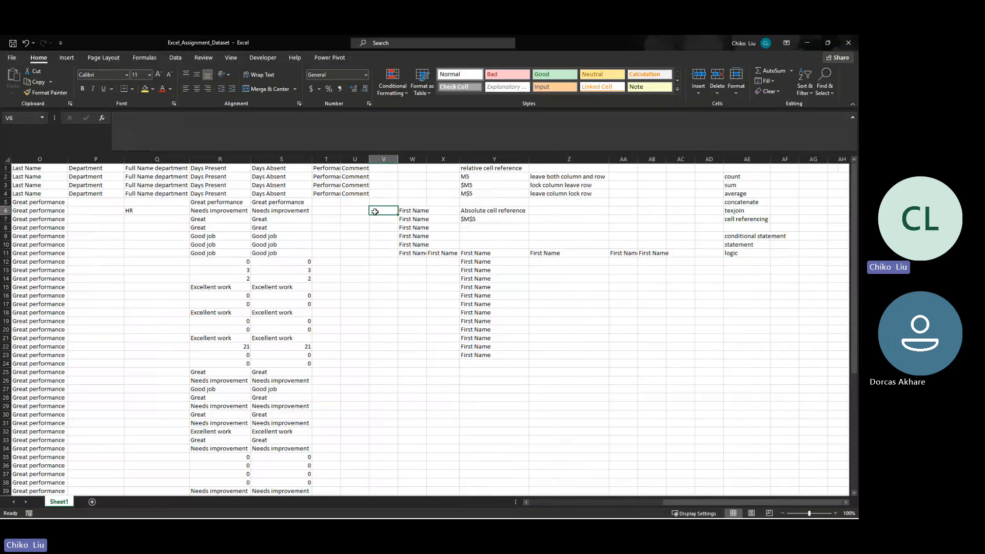
pyautogui.write('=')
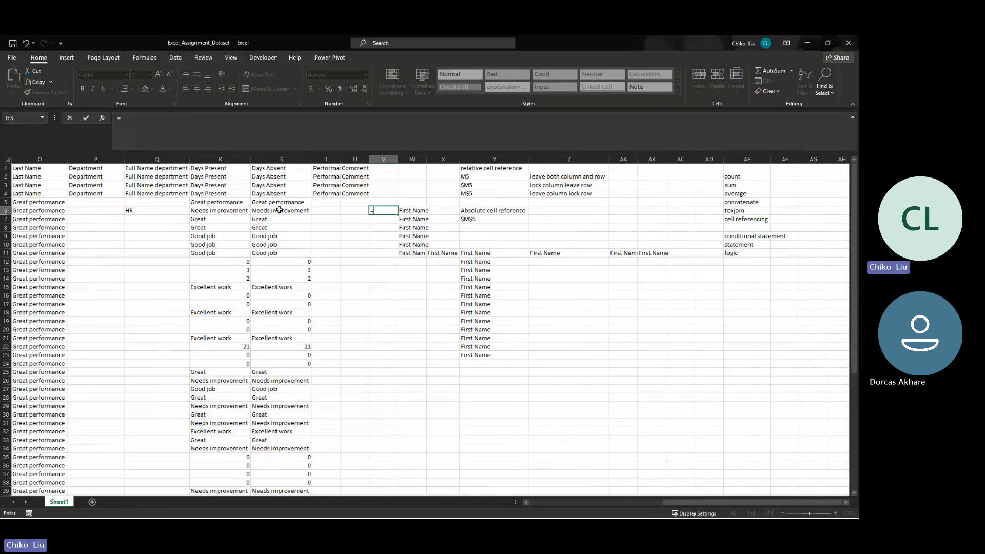
pyautogui.click(279, 210)
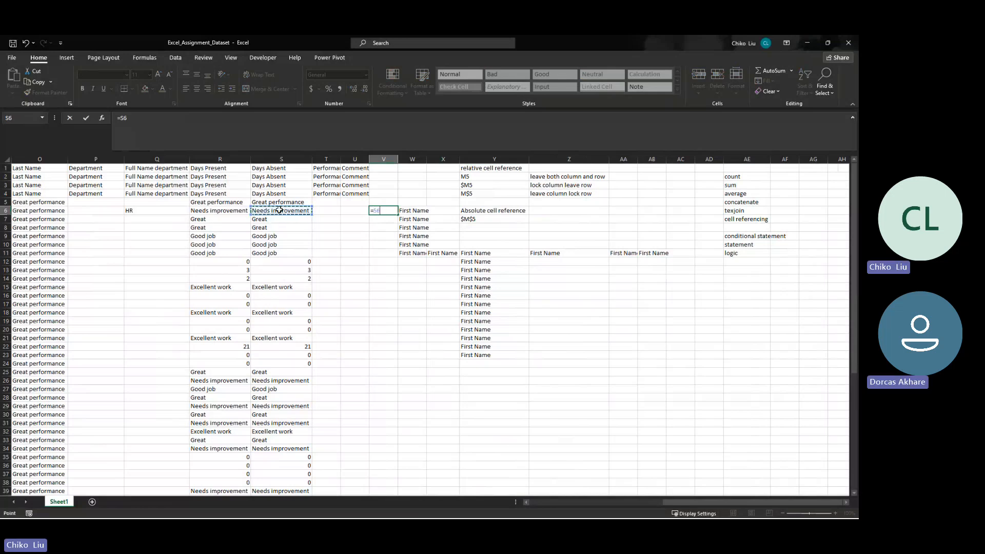
pyautogui.press('BackSpace')
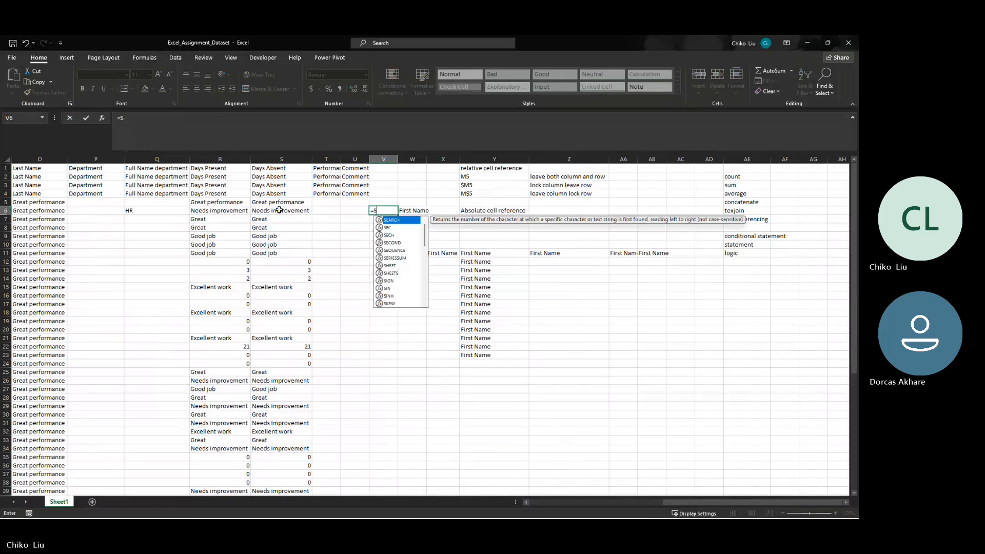
pyautogui.write('6')
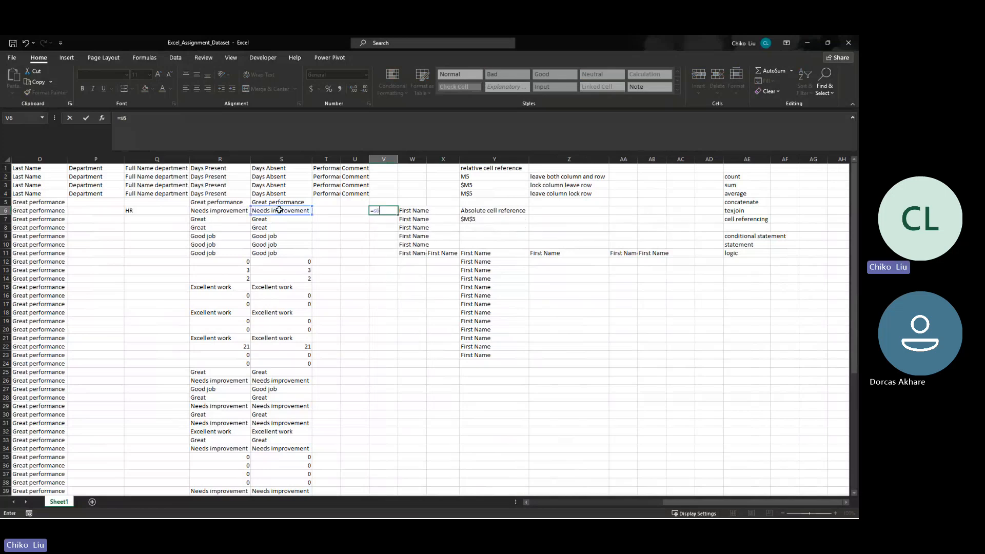
pyautogui.press('BackSpace')
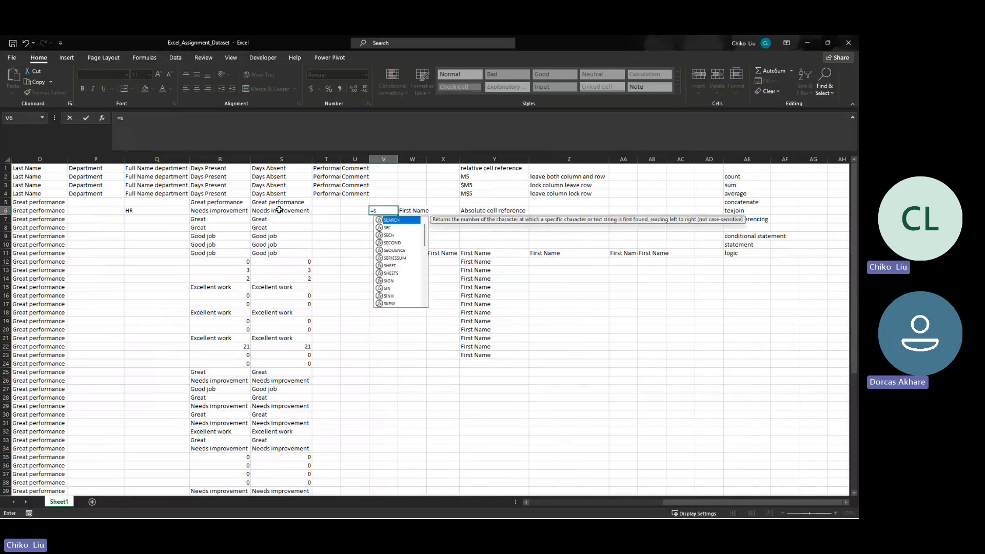
pyautogui.press('BackSpace')
pyautogui.write('s')
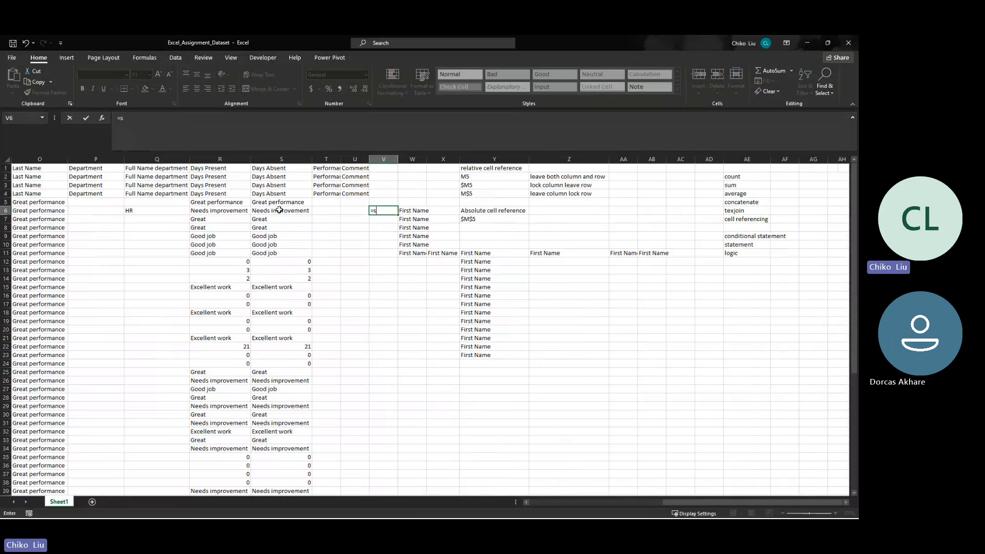
pyautogui.write('6')
pyautogui.press('Return')
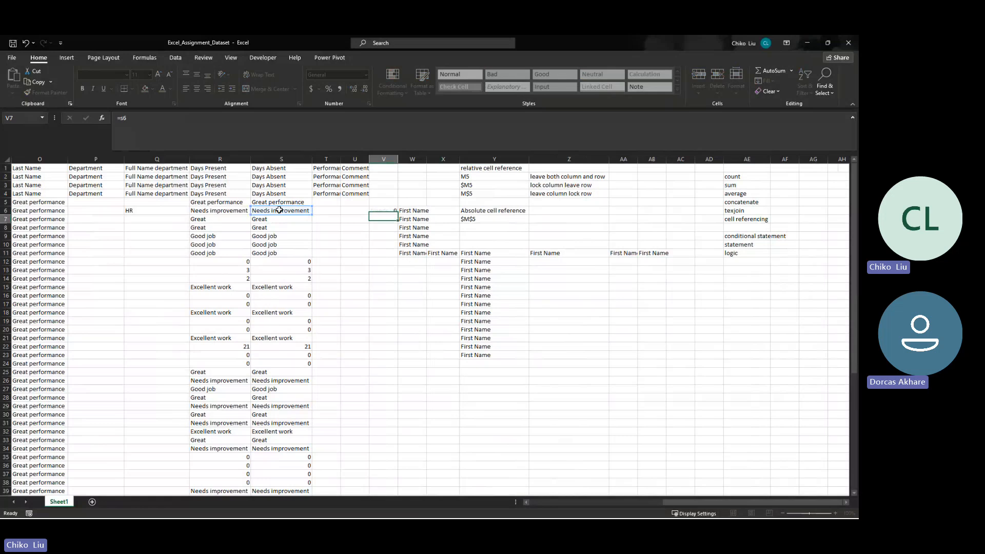
pyautogui.press('Up')
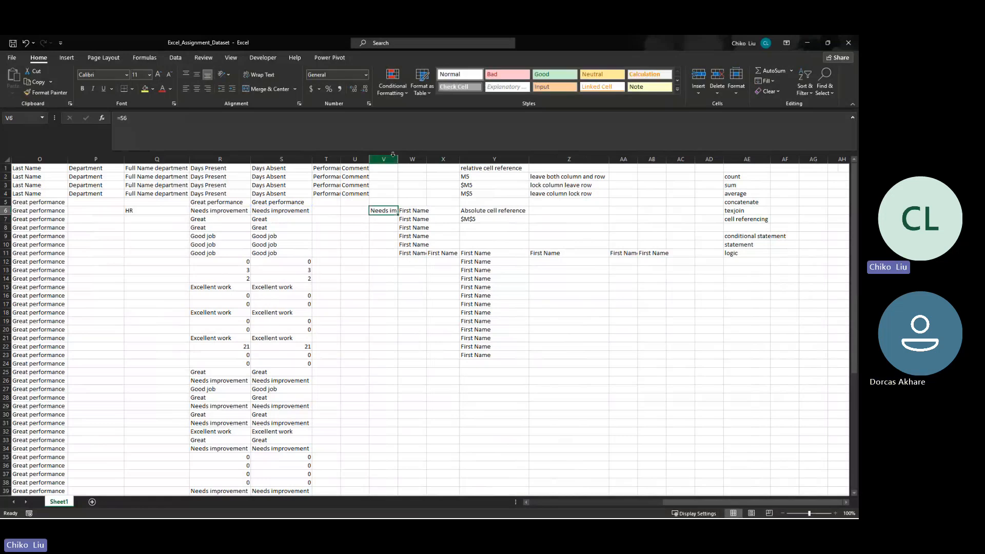
# - Autofit column V to its contents and slightly narrow column AE
pyautogui.click(397, 158)
pyautogui.click(400, 159)
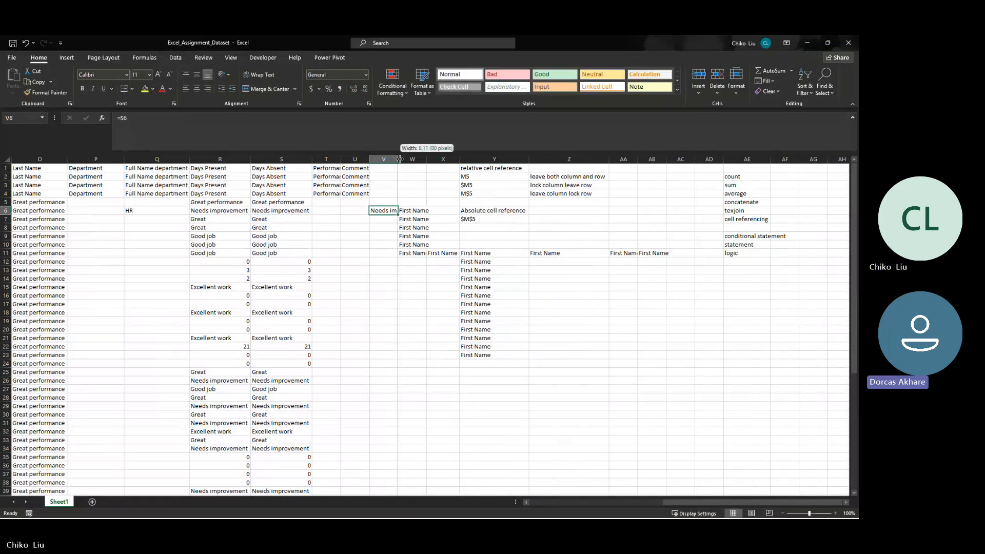
pyautogui.doubleClick(400, 159)
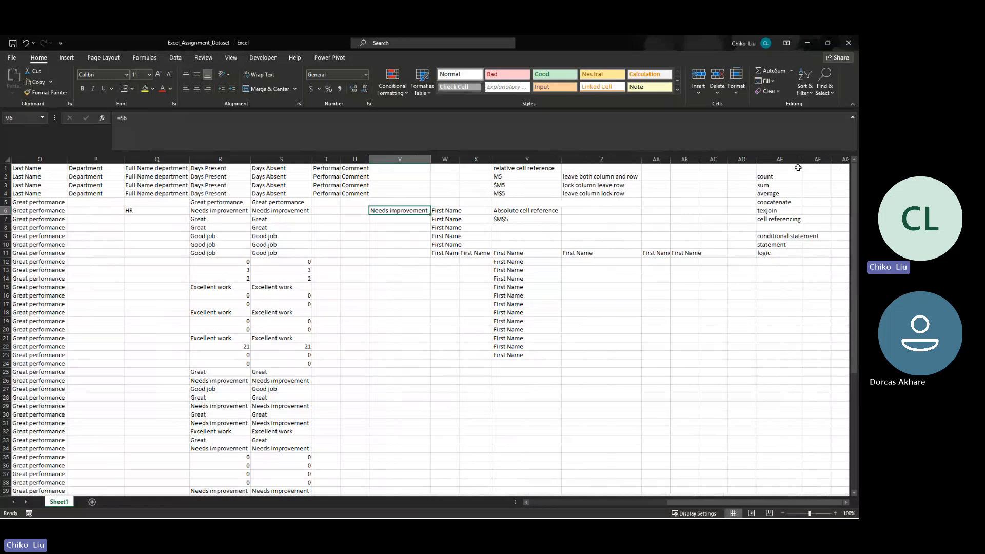
pyautogui.moveTo(803, 159); pyautogui.dragTo(801, 160)
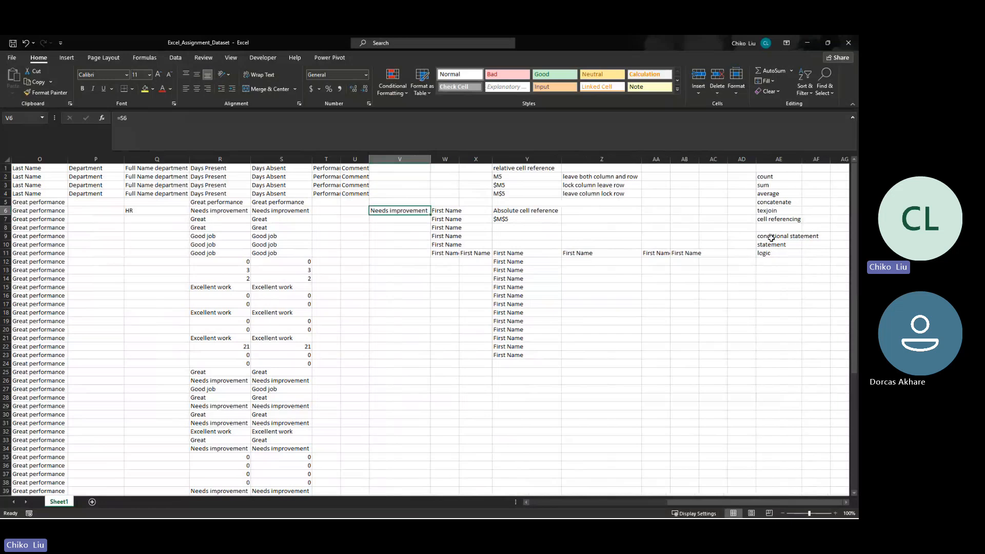
# - Review the upcoming topics in AE9:AE11, highlighting the conditional statement, statement and logic entries
pyautogui.moveTo(771, 237); pyautogui.dragTo(768, 252)
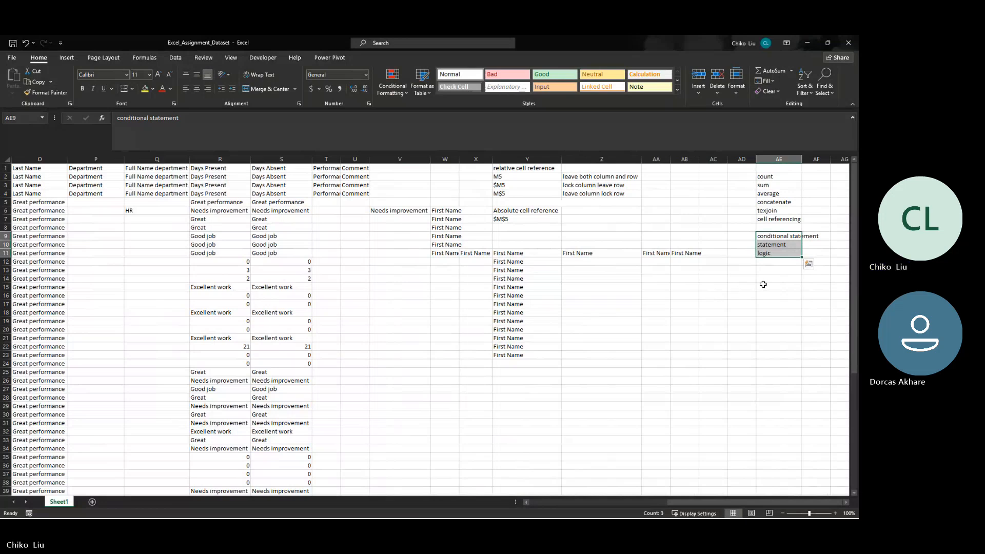
pyautogui.click(767, 245)
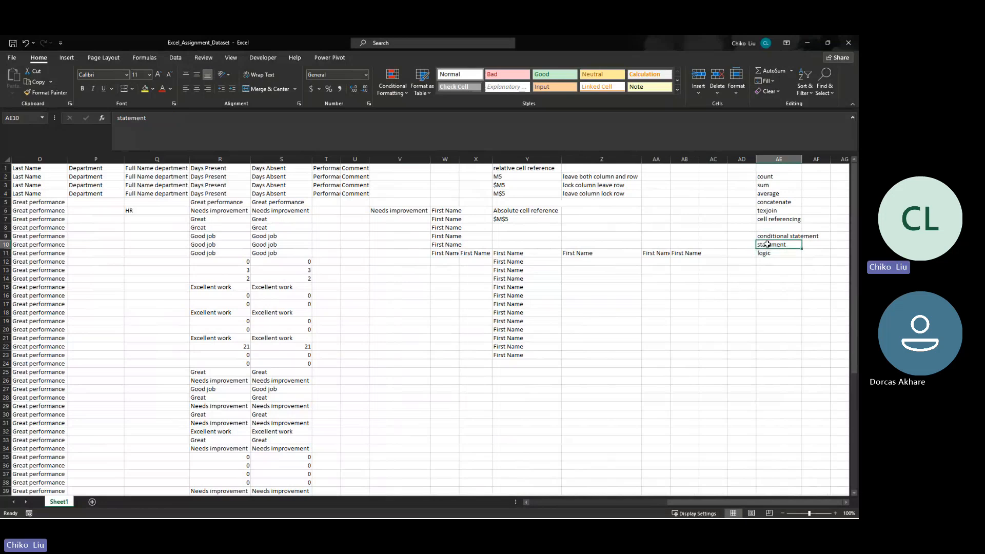
pyautogui.click(764, 236)
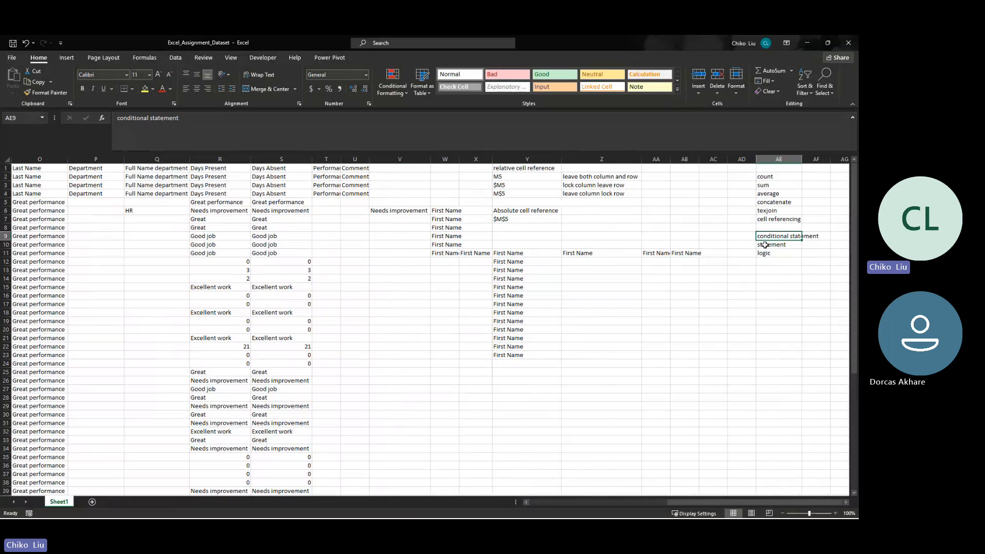
pyautogui.click(765, 244)
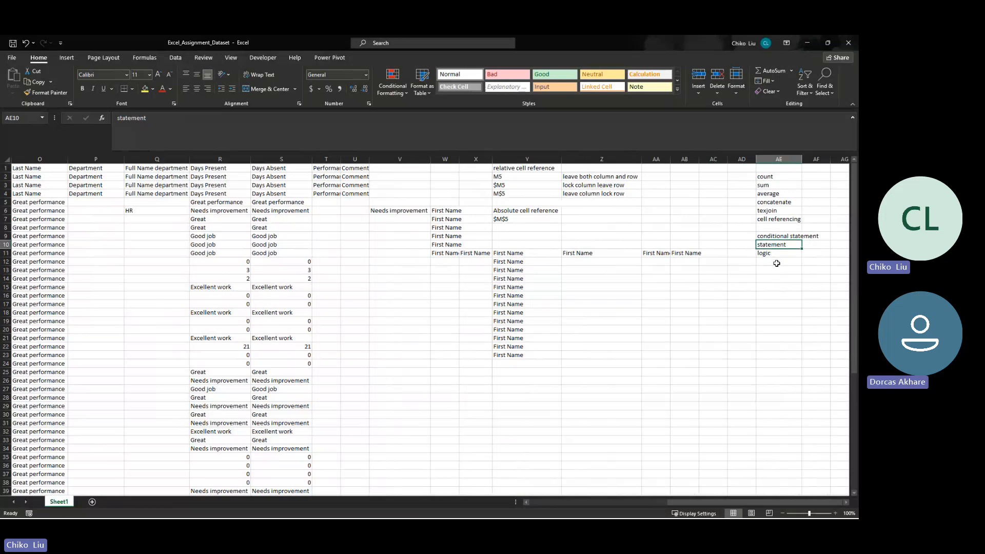
pyautogui.click(769, 237)
pyautogui.moveTo(769, 238); pyautogui.dragTo(771, 249)
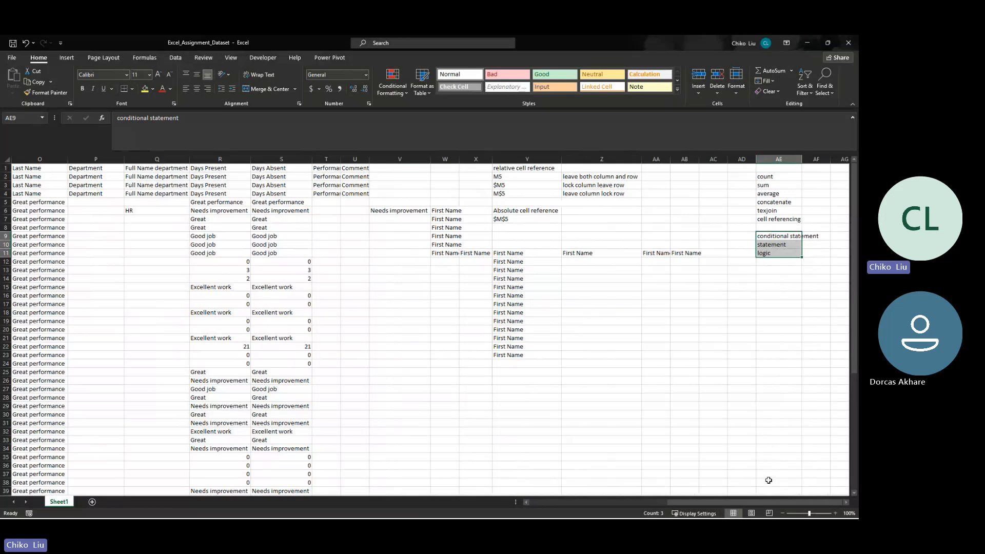
# - Enter "IF statement" in AE13, leaving a blank row below the logic entry
pyautogui.click(793, 270)
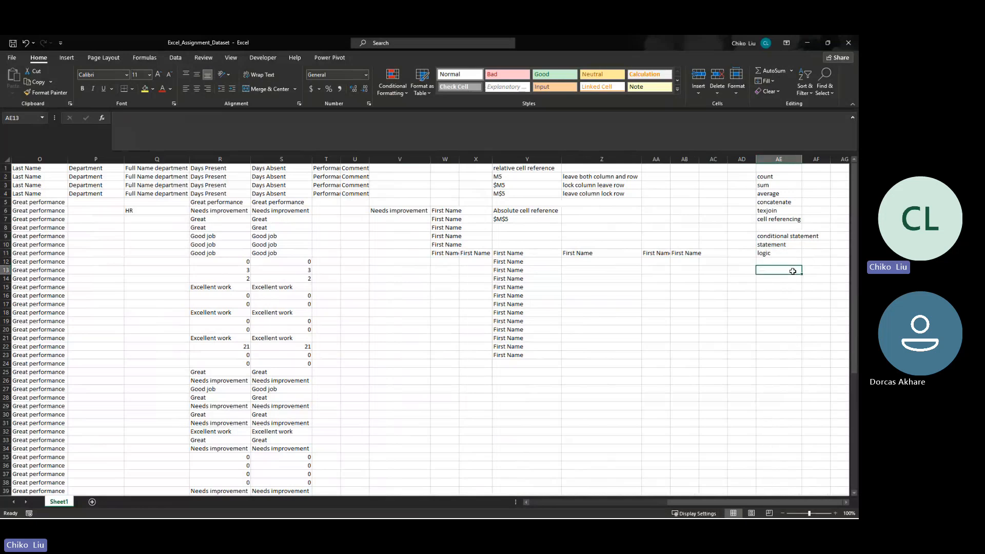
pyautogui.write('IF S')
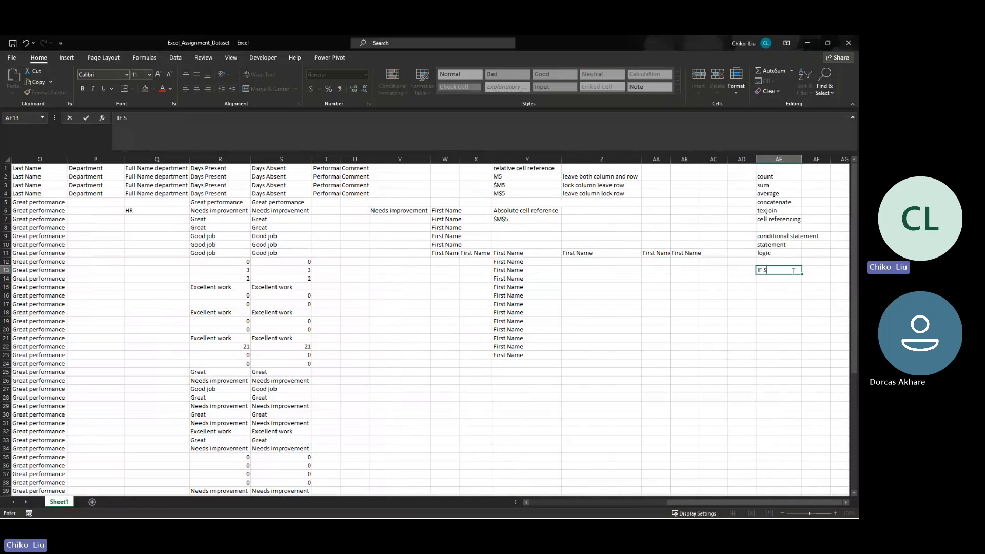
pyautogui.write('statment')
pyautogui.press('Left')
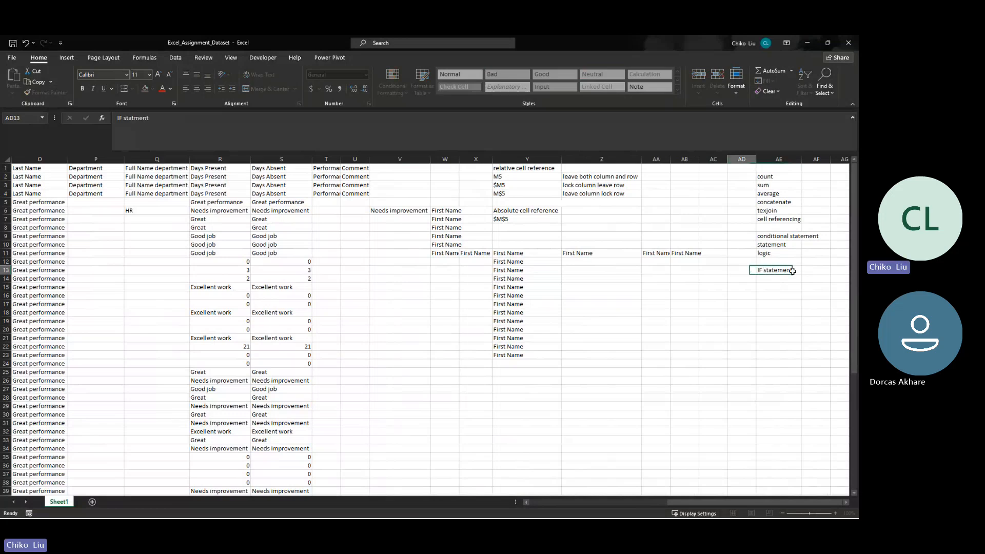
pyautogui.press('Right')
pyautogui.press('Down')
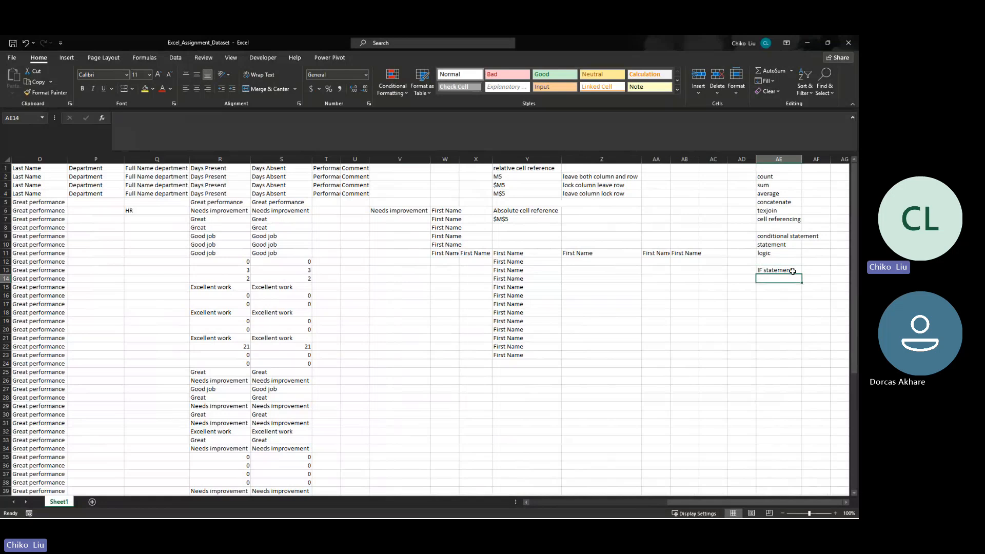
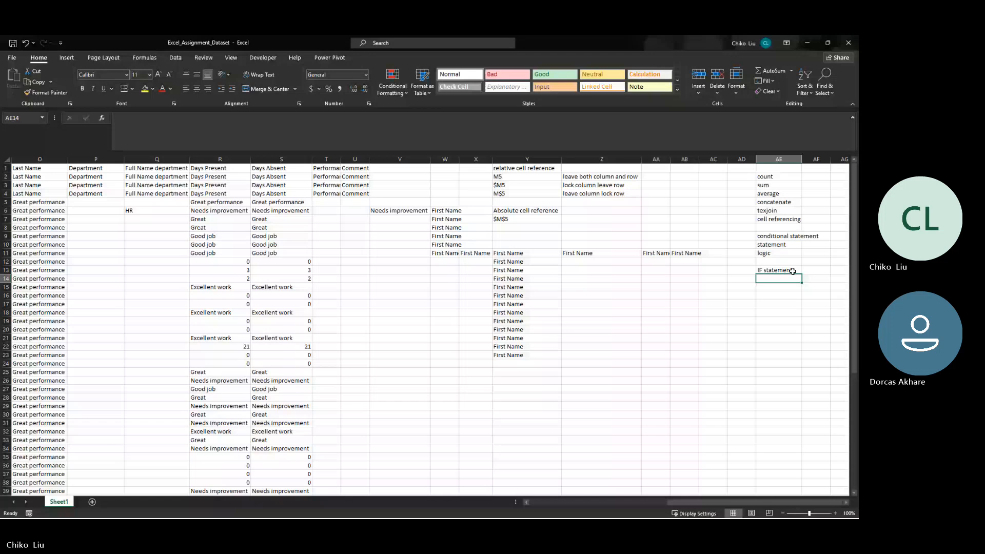
# - Enter the IF syntax note "IF(logic, result if true, return if false)" in AE14
pyautogui.write('IF(logical')
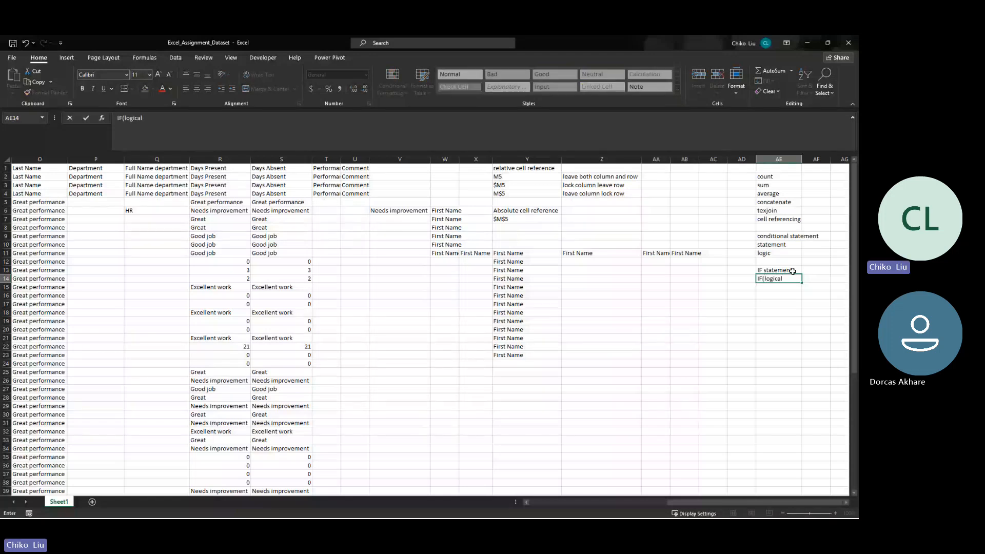
pyautogui.press('BackSpace')
pyautogui.write(', result if')
pyautogui.write('true, return if false')
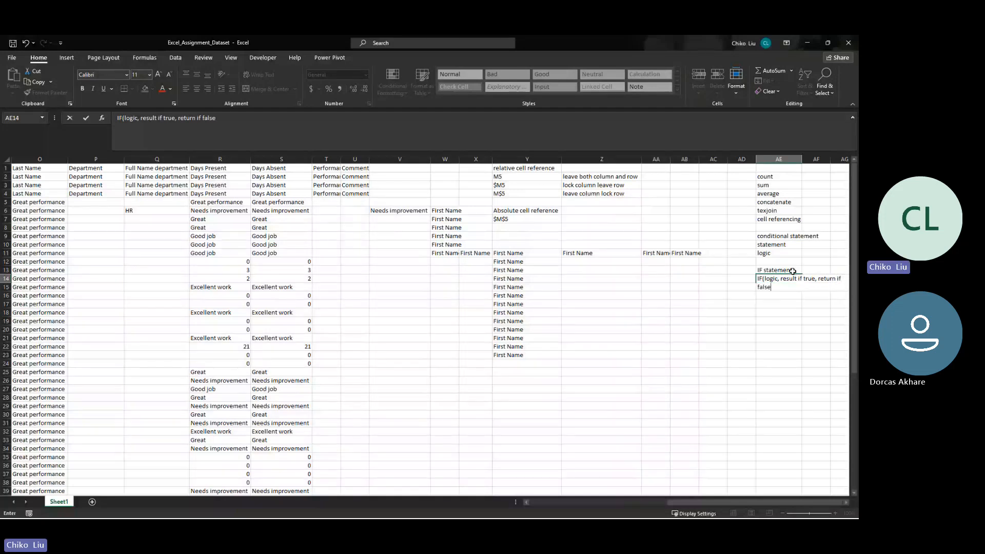
pyautogui.write(')')
pyautogui.press('Return')
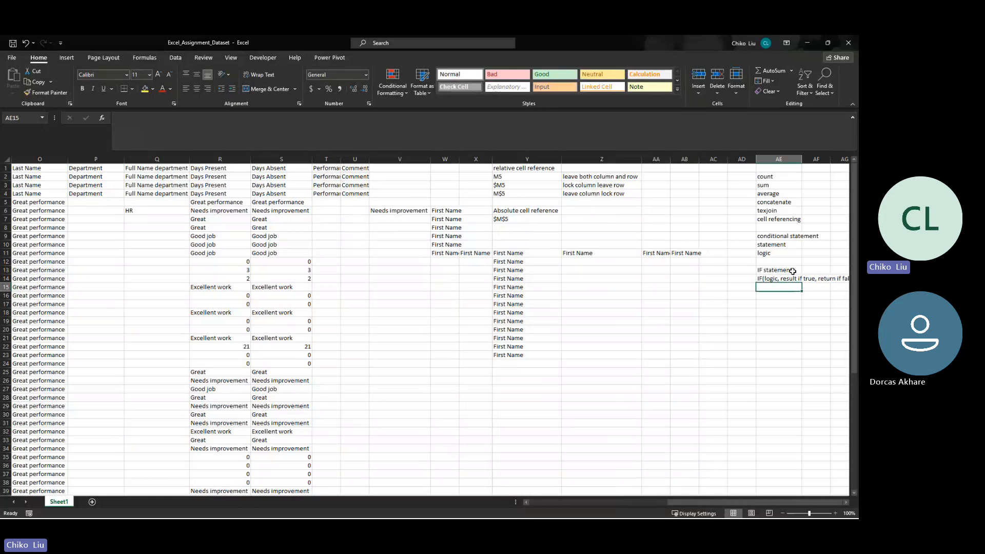
# - Return to the start of the staff dataset and select the empty cell I2 beside the Comment column
pyautogui.press('Left')
pyautogui.press('Left')
pyautogui.press('Left')
pyautogui.press('Left')
pyautogui.press('Left')
pyautogui.press('Left')
pyautogui.press('Left')
pyautogui.press('Left')
pyautogui.press('Left')
pyautogui.press('Left')
pyautogui.press('Left')
pyautogui.press('Left')
pyautogui.press('Left')
pyautogui.press('Left')
pyautogui.press('Left')
pyautogui.press('Left')
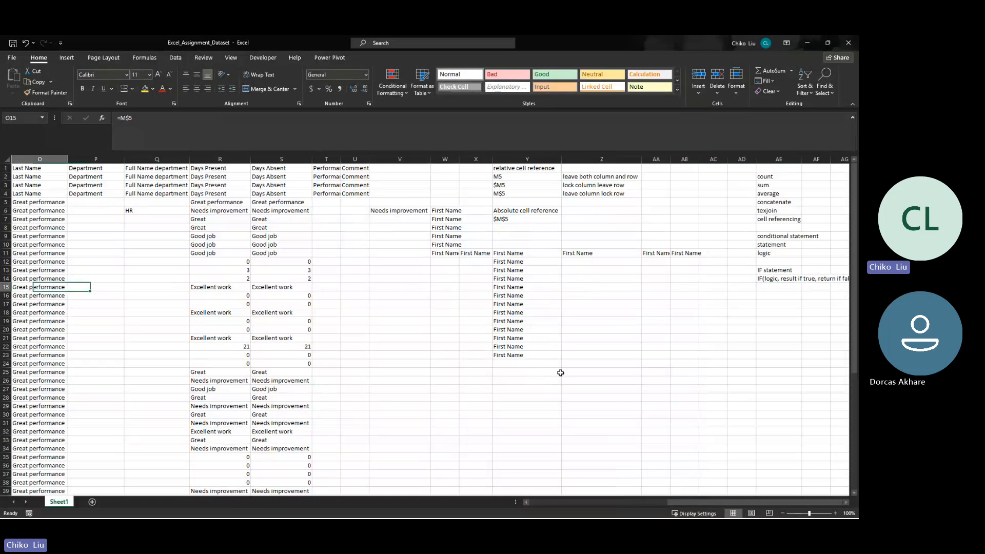
pyautogui.press('Left')
pyautogui.press('Left')
pyautogui.press('Left')
pyautogui.press('Left')
pyautogui.press('Left')
pyautogui.press('Left')
pyautogui.press('Left')
pyautogui.press('Left')
pyautogui.press('Left')
pyautogui.press('Left')
pyautogui.press('Left')
pyautogui.press('Left')
pyautogui.press('Left')
pyautogui.press('Left')
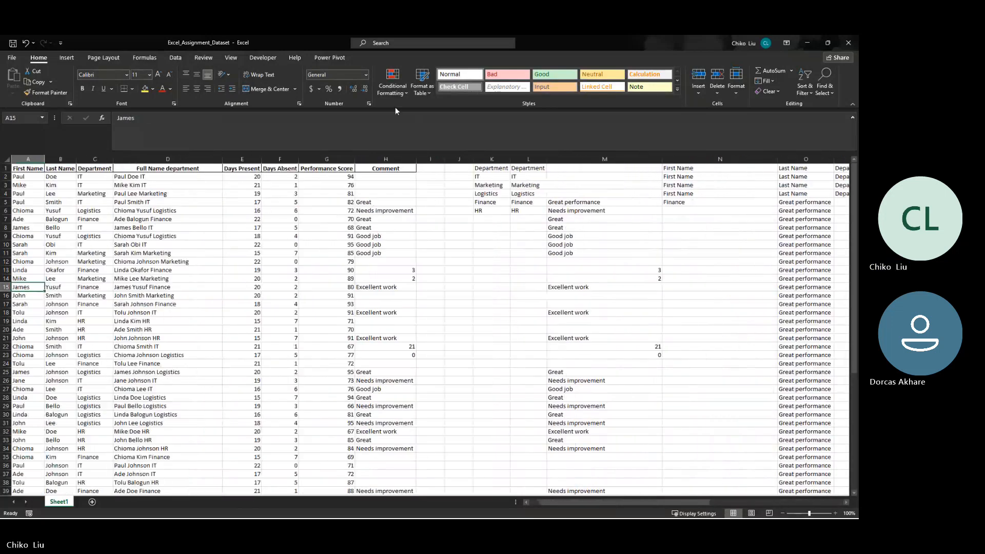
pyautogui.press('Up')
pyautogui.press('Up')
pyautogui.press('Up')
pyautogui.press('Up')
pyautogui.press('Up')
pyautogui.press('Up')
pyautogui.press('Up')
pyautogui.press('Up')
pyautogui.press('Up')
pyautogui.press('Up')
pyautogui.press('Up')
pyautogui.press('Up')
pyautogui.press('Up')
pyautogui.press('Up')
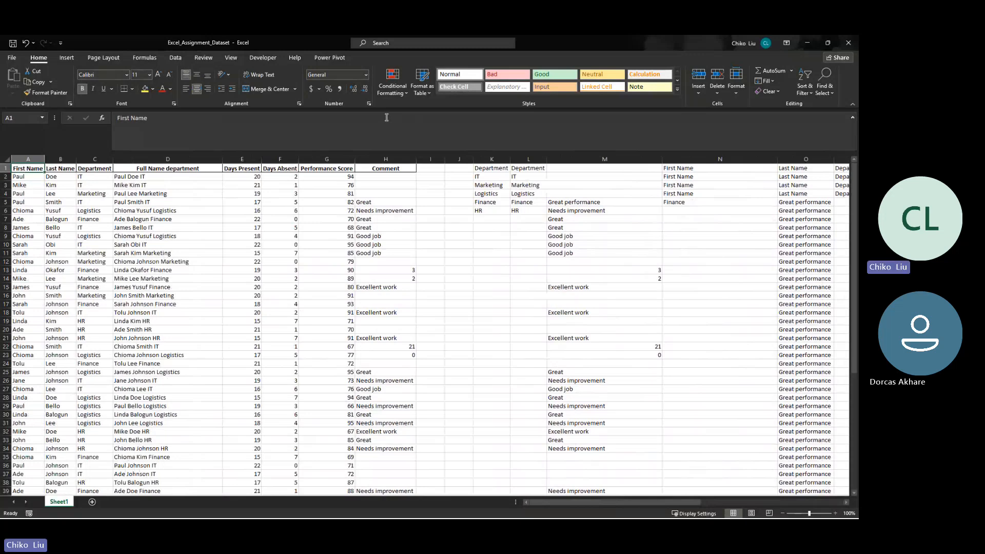
pyautogui.hotkey('ctrl', 'Right')
pyautogui.press('Right')
pyautogui.press('Down')
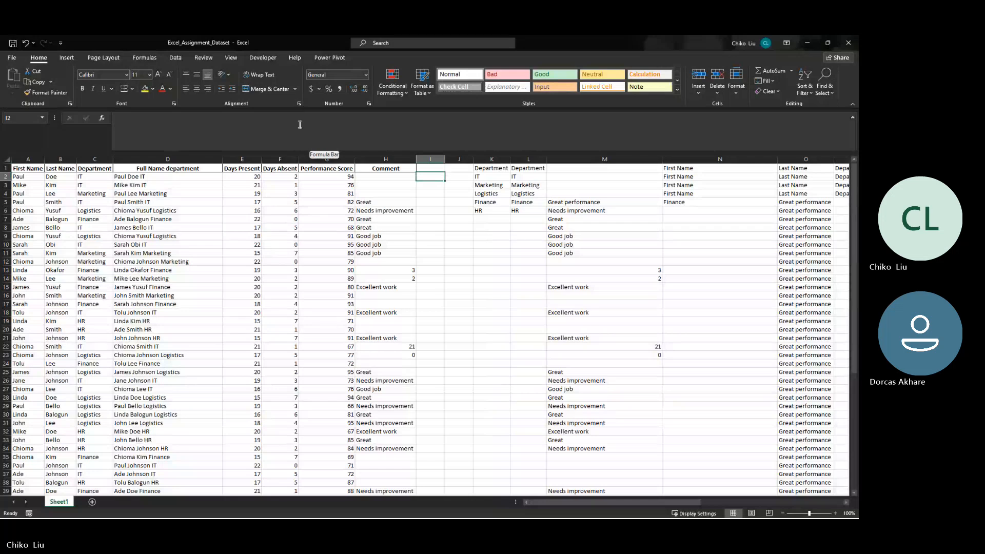
# - Review the Days Absent values in F2:F41
pyautogui.moveTo(291, 177); pyautogui.dragTo(290, 391)
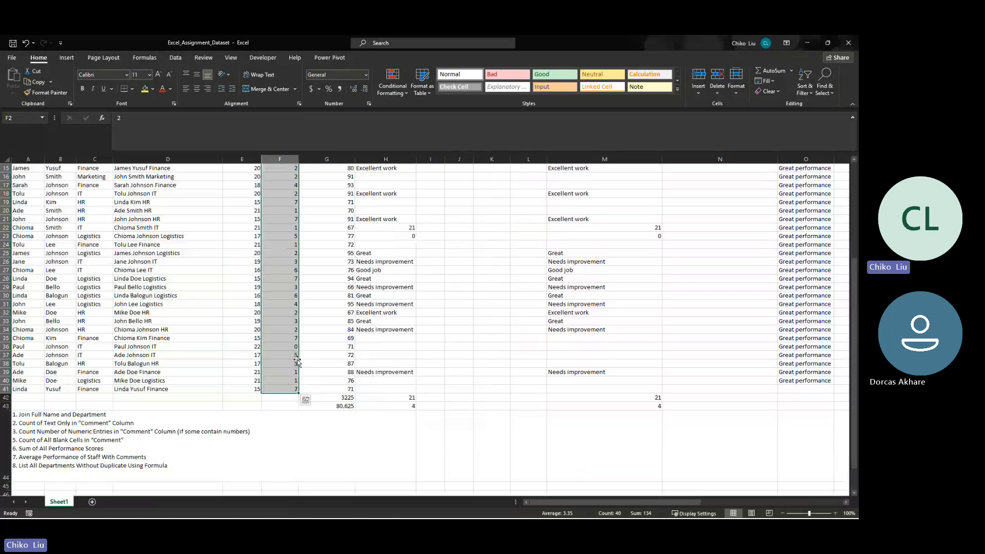
pyautogui.scroll(2, 296, 361)
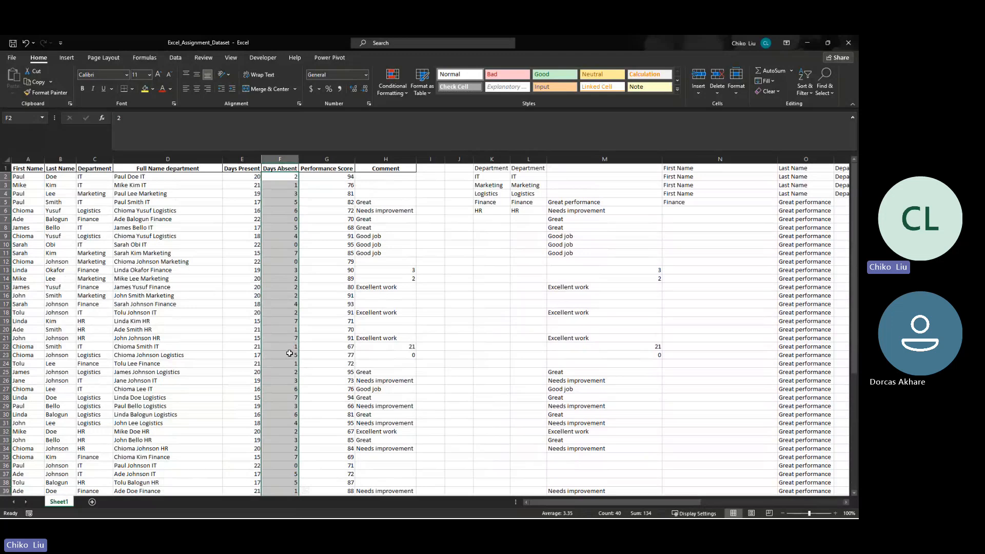
pyautogui.scroll(-18, 290, 353)
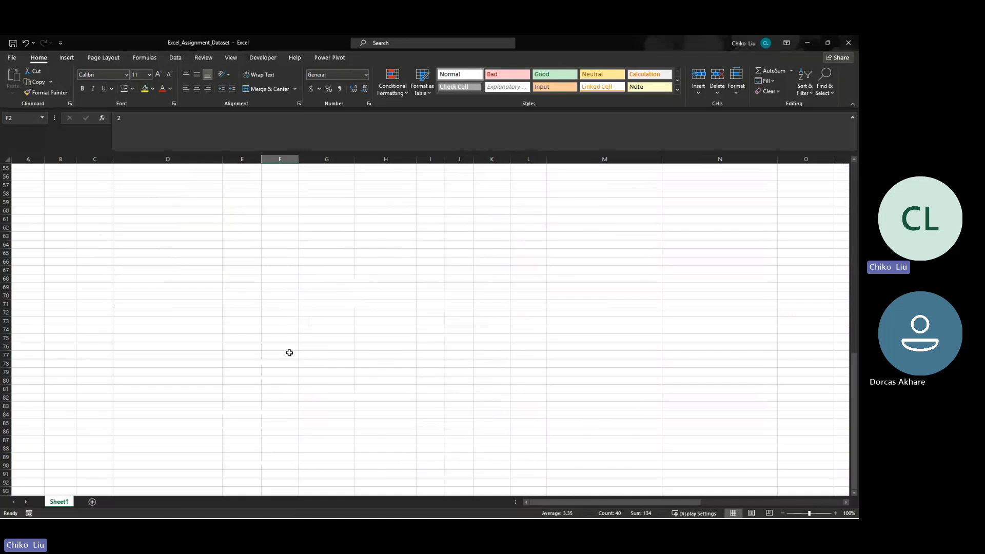
pyautogui.scroll(18, 290, 353)
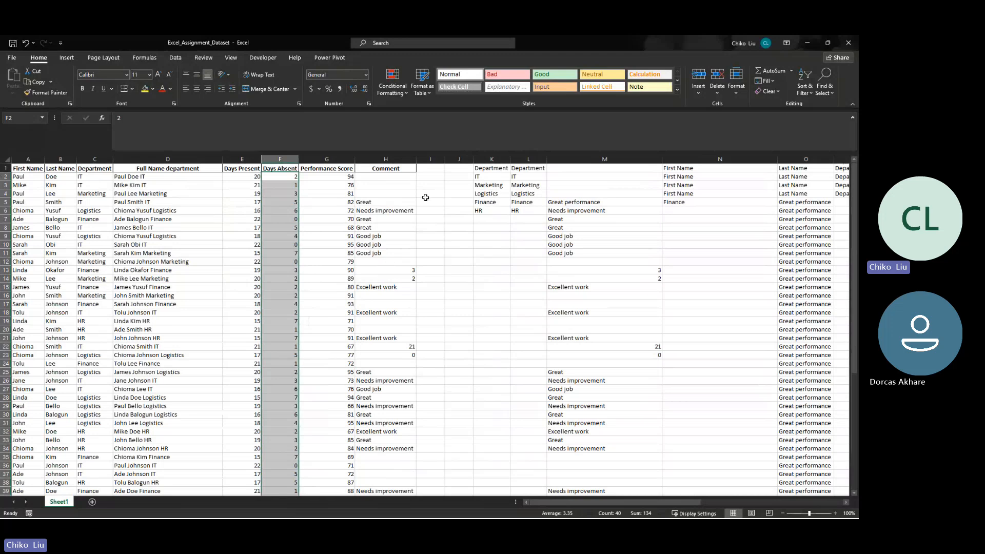
# - Add the header "HR comment" in I1 and widen column I to fit it
pyautogui.click(432, 167)
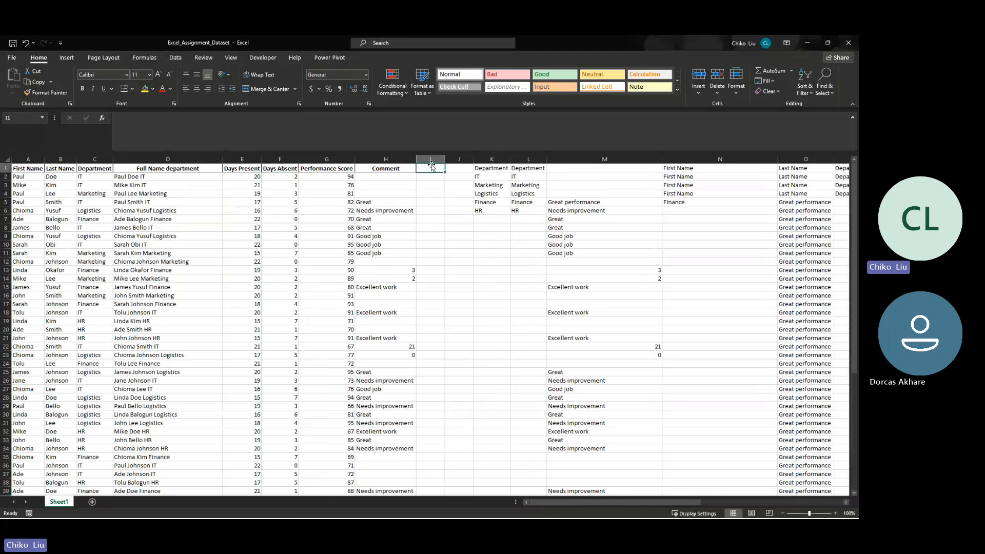
pyautogui.write('Comment')
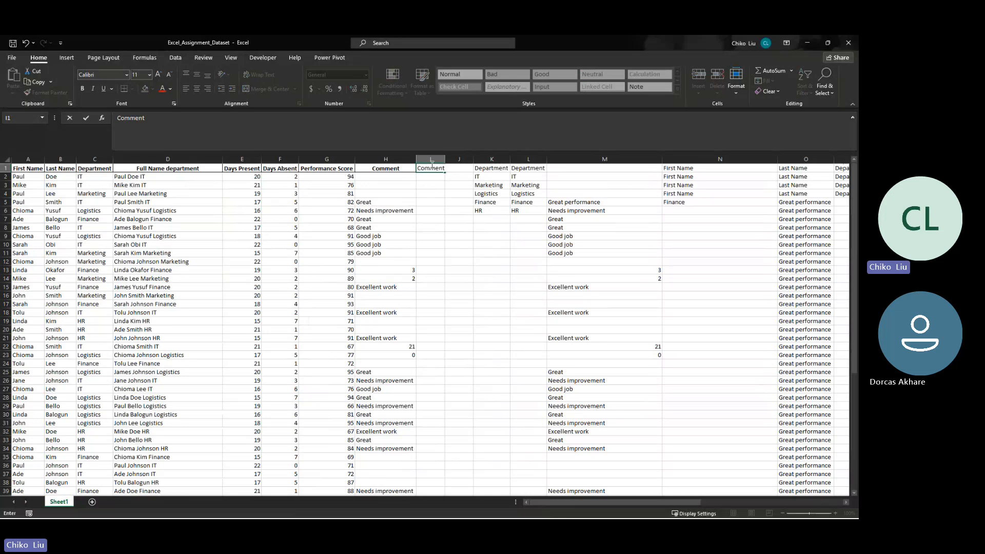
pyautogui.press('Return')
pyautogui.click(431, 165)
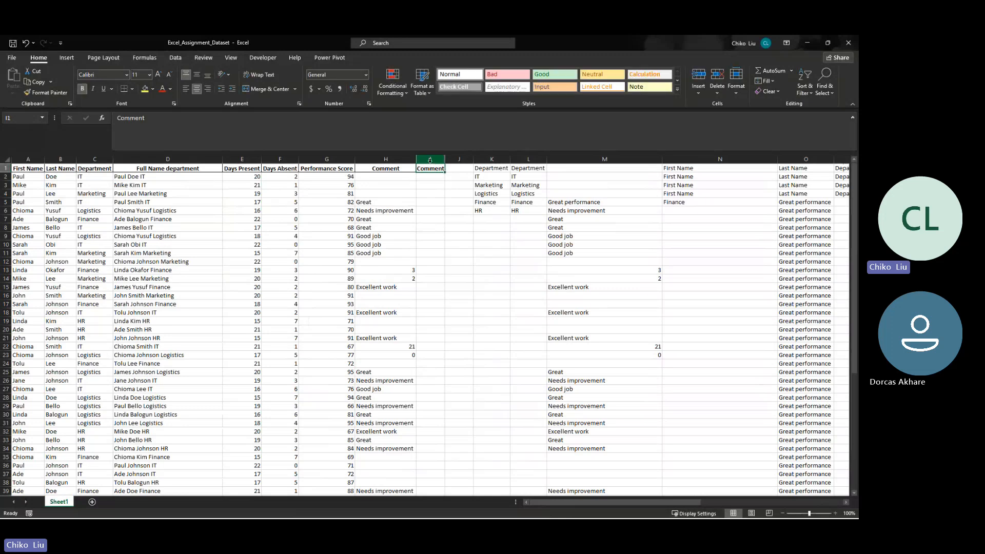
pyautogui.write('HR comment')
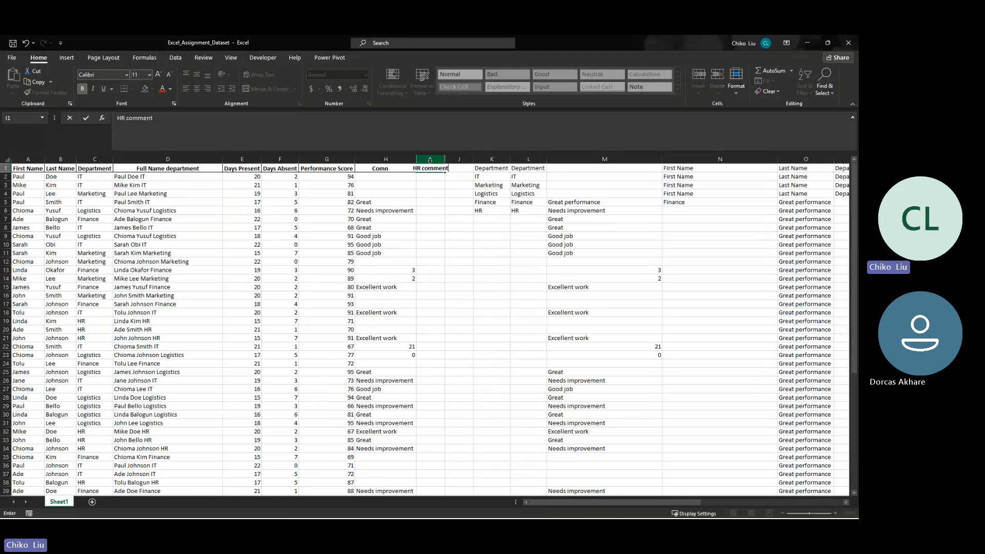
pyautogui.press('Return')
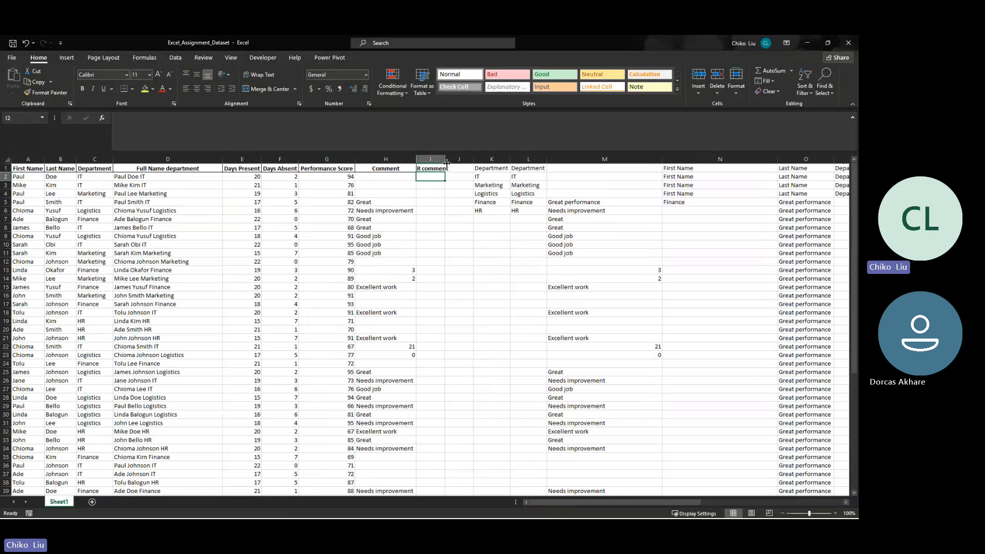
pyautogui.moveTo(446, 162); pyautogui.dragTo(456, 162)
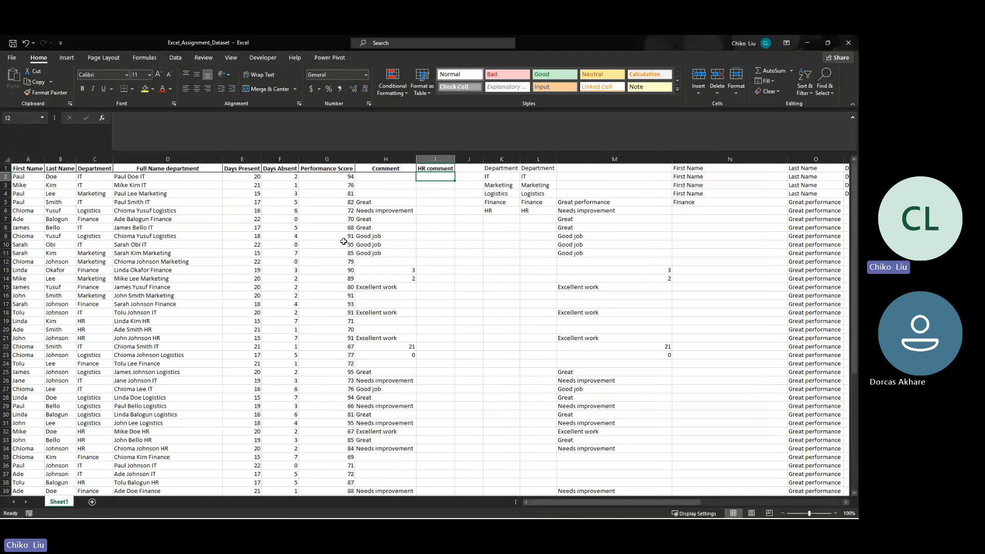
# - Examine the Days Absent values with the employees' names and performance scores, and look back at the IF syntax notes in column AE
pyautogui.moveTo(280, 177); pyautogui.dragTo(276, 400)
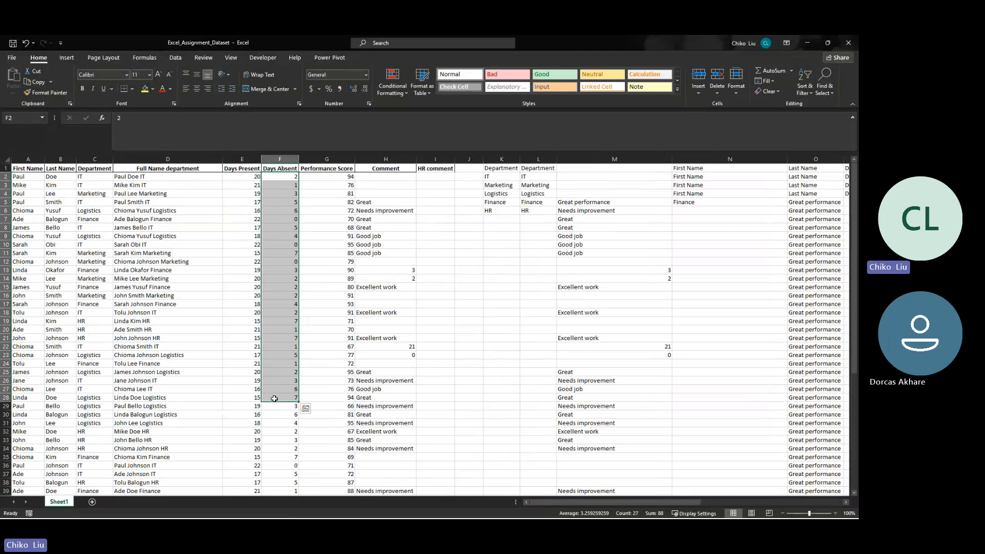
pyautogui.click(430, 176)
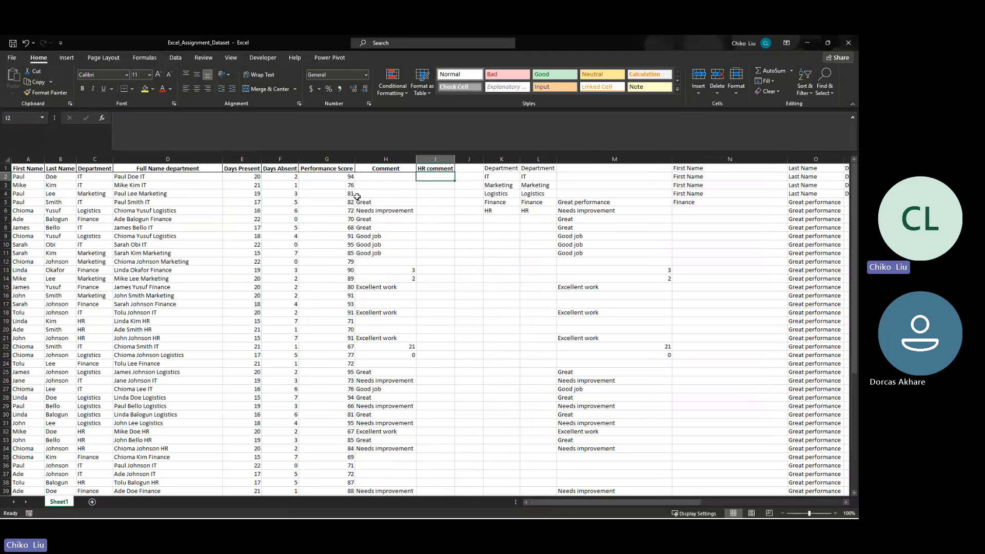
pyautogui.moveTo(293, 176); pyautogui.dragTo(328, 193)
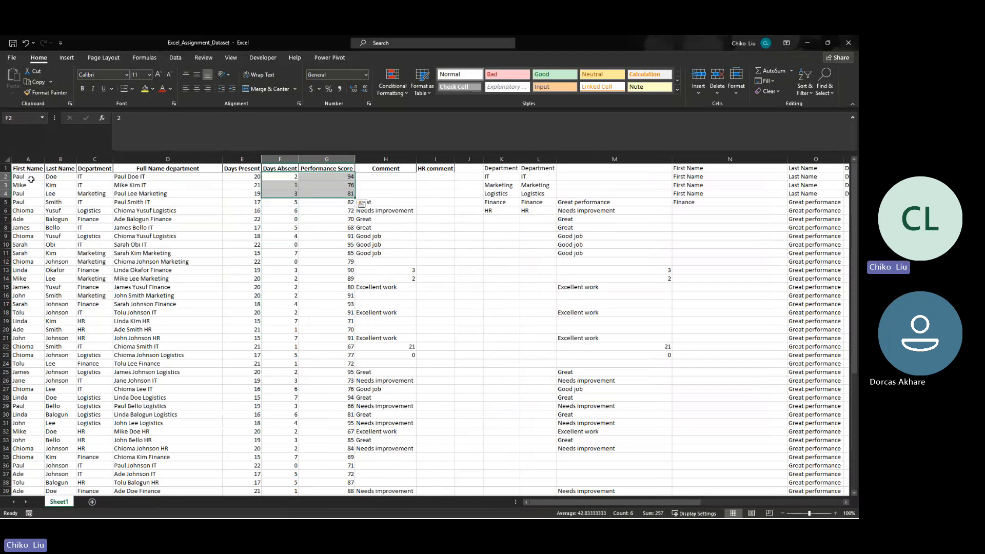
pyautogui.moveTo(30, 179); pyautogui.dragTo(51, 180)
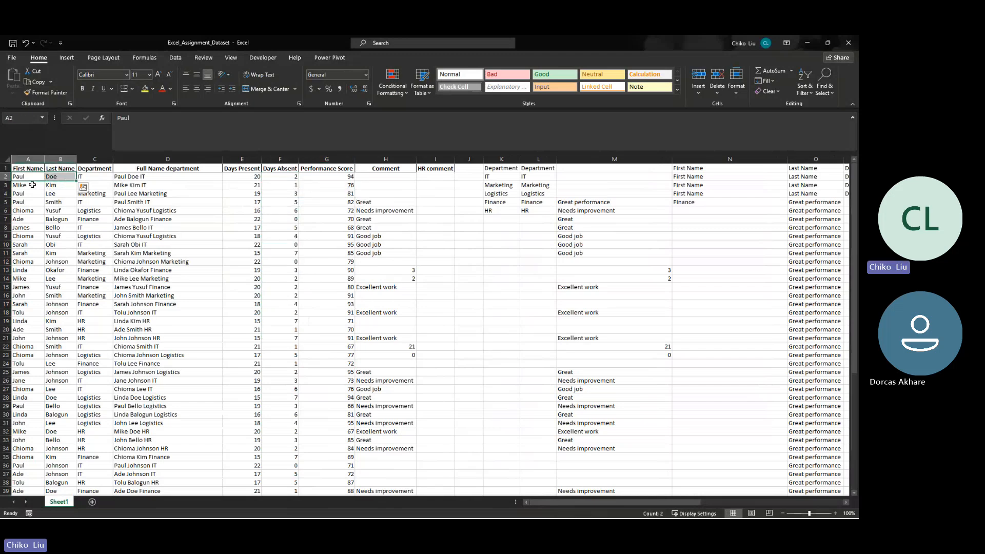
pyautogui.moveTo(38, 181); pyautogui.dragTo(61, 217)
pyautogui.click(19, 195)
pyautogui.click(32, 211)
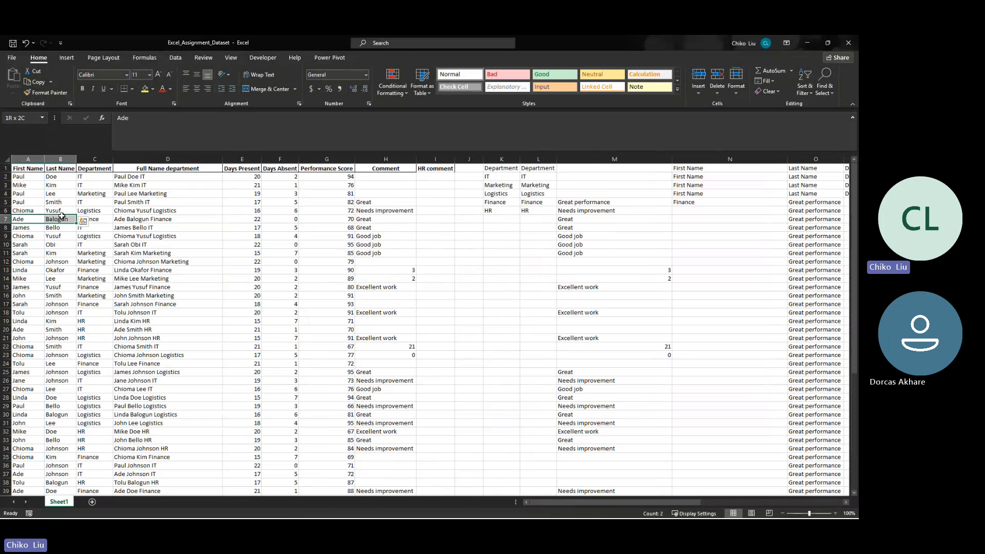
pyautogui.click(295, 236)
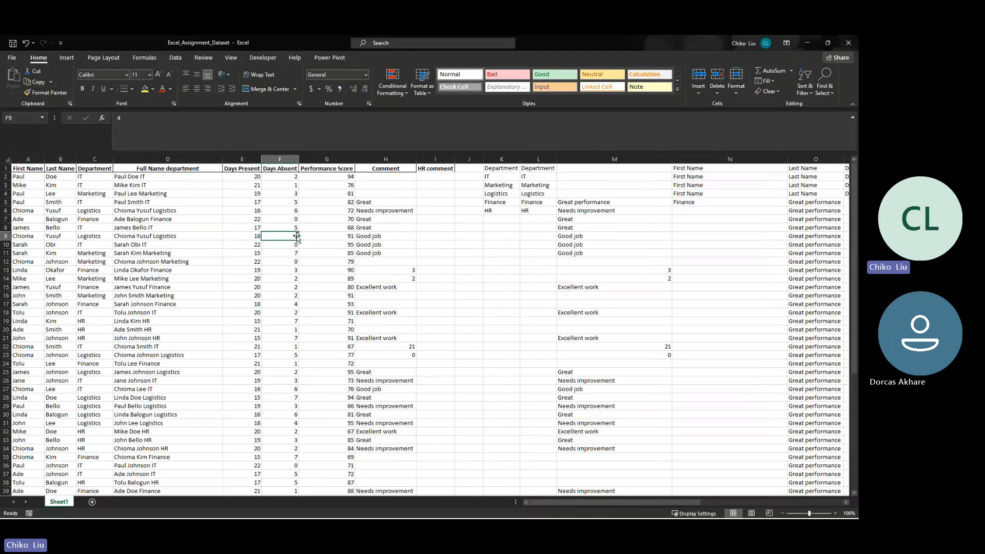
pyautogui.click(278, 178)
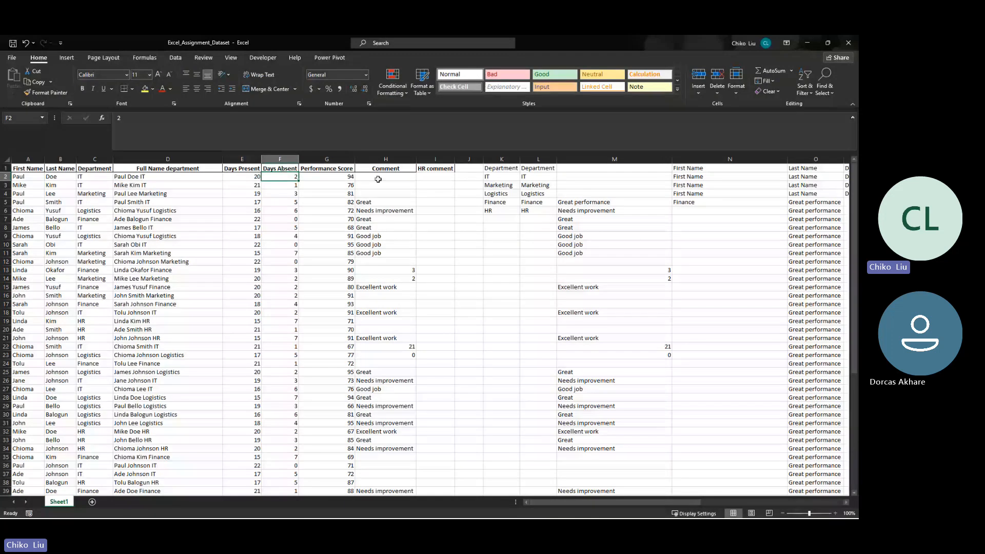
pyautogui.moveTo(671, 502); pyautogui.dragTo(814, 498)
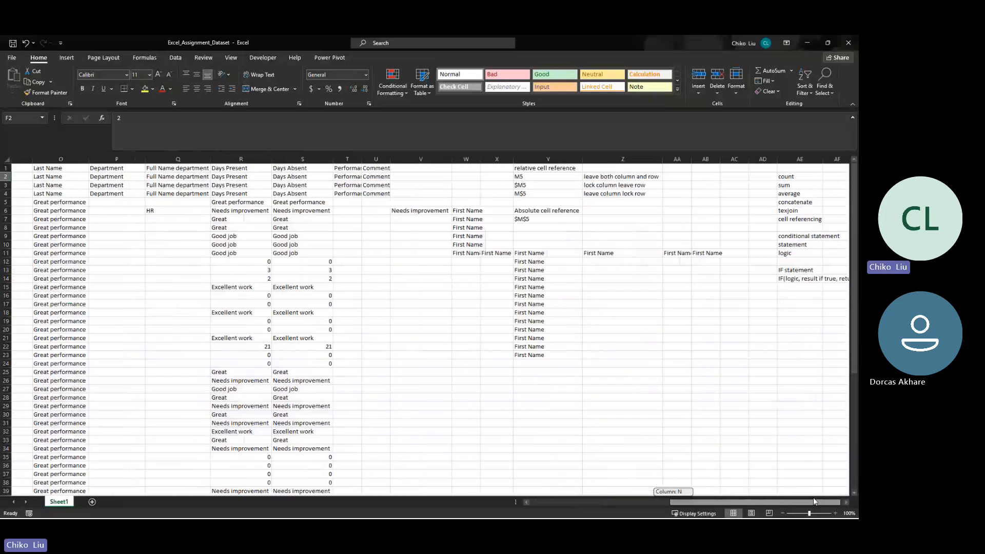
pyautogui.moveTo(813, 500); pyautogui.dragTo(667, 485)
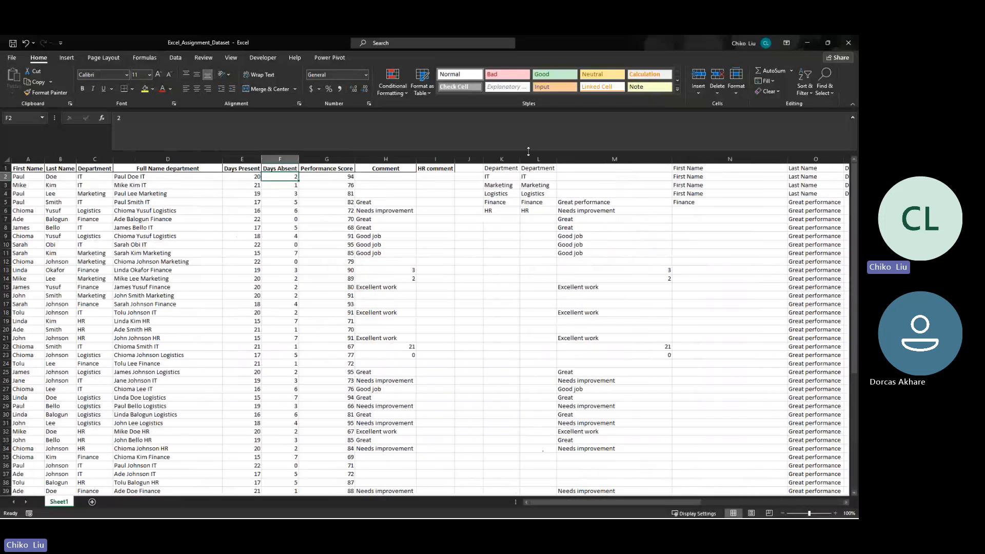
# - Insert a blank row above the dataset's header row
pyautogui.click(6, 168)
pyautogui.rightClick(5, 168)
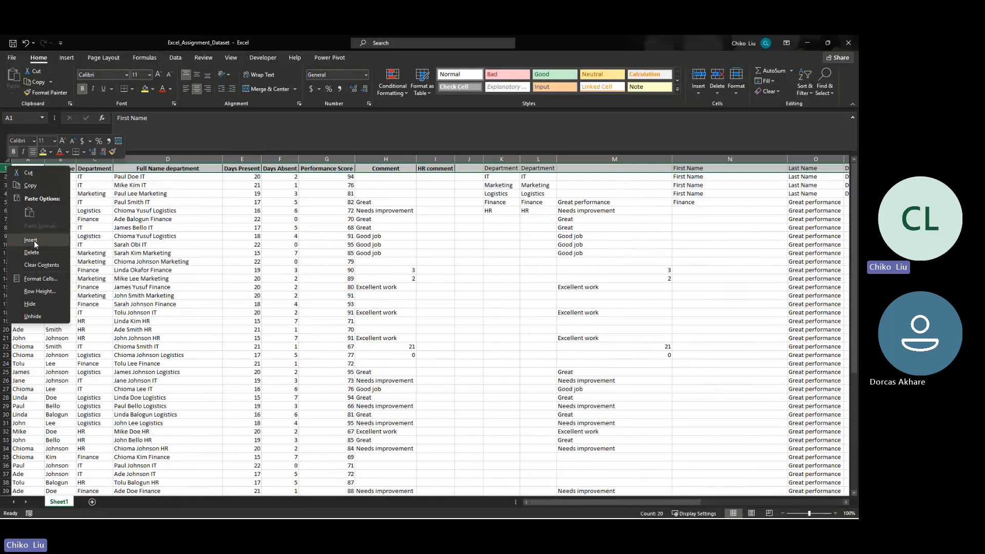
pyautogui.click(34, 241)
# - Enter the note "we want to overlook days absent that is les than 5 days" in I1 above the HR comment header
pyautogui.click(421, 168)
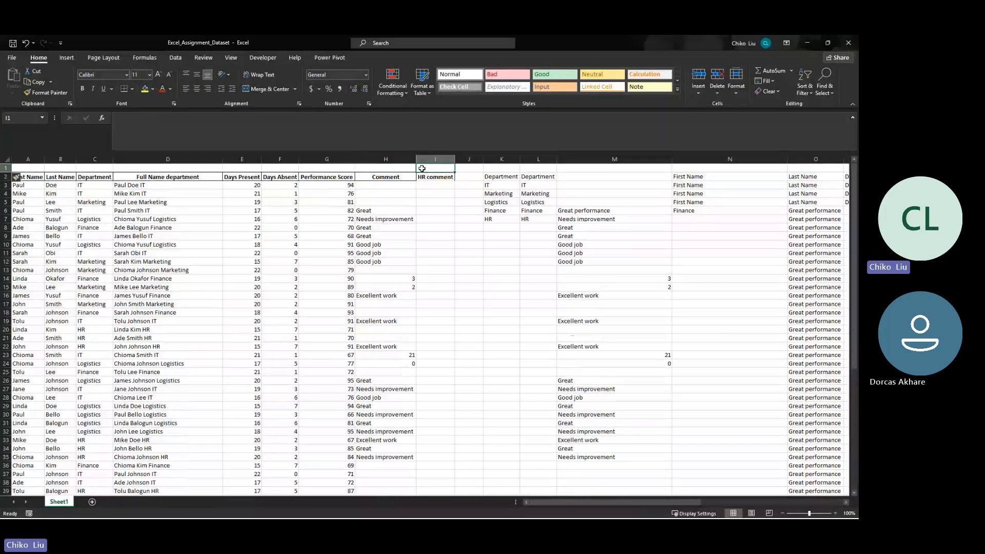
pyautogui.write('we w')
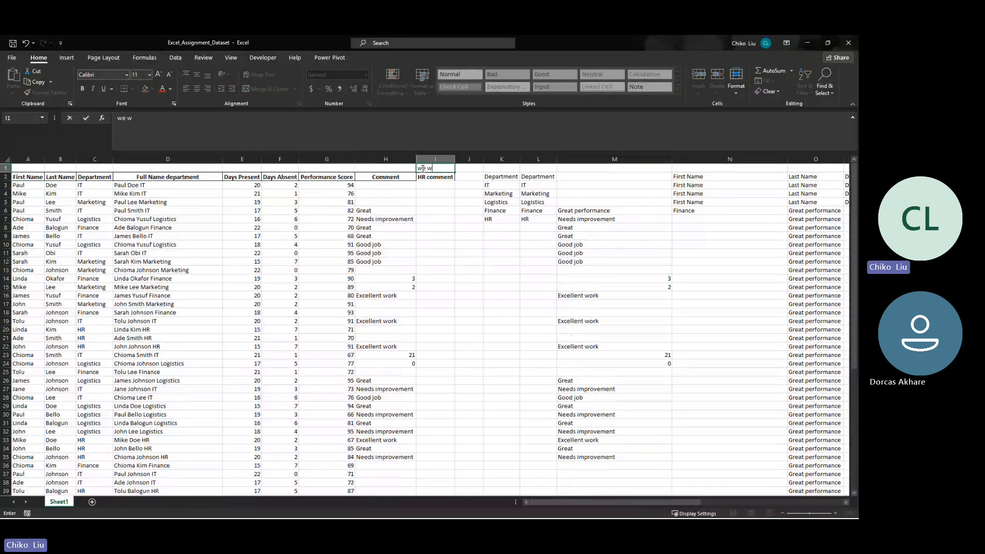
pyautogui.write('ant to overloo')
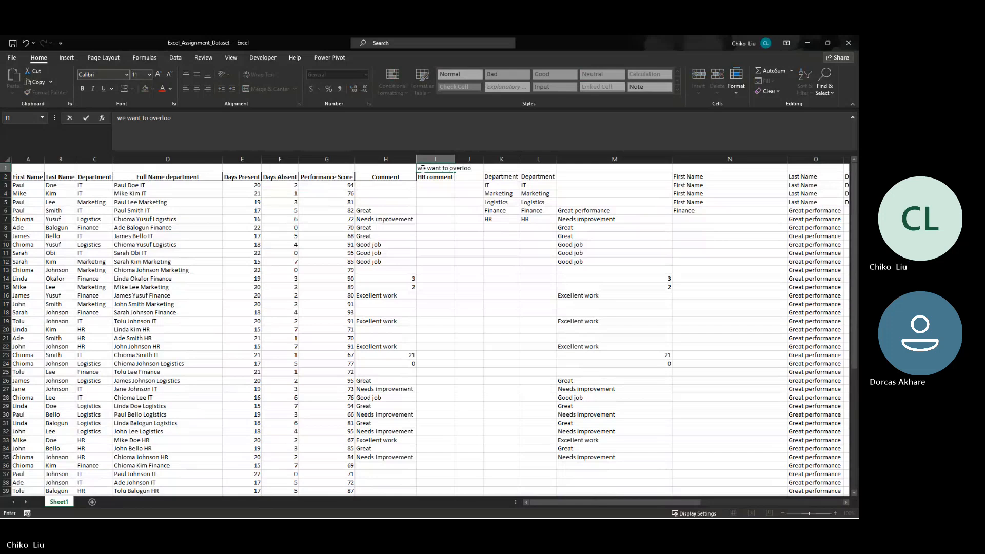
pyautogui.write('k dat')
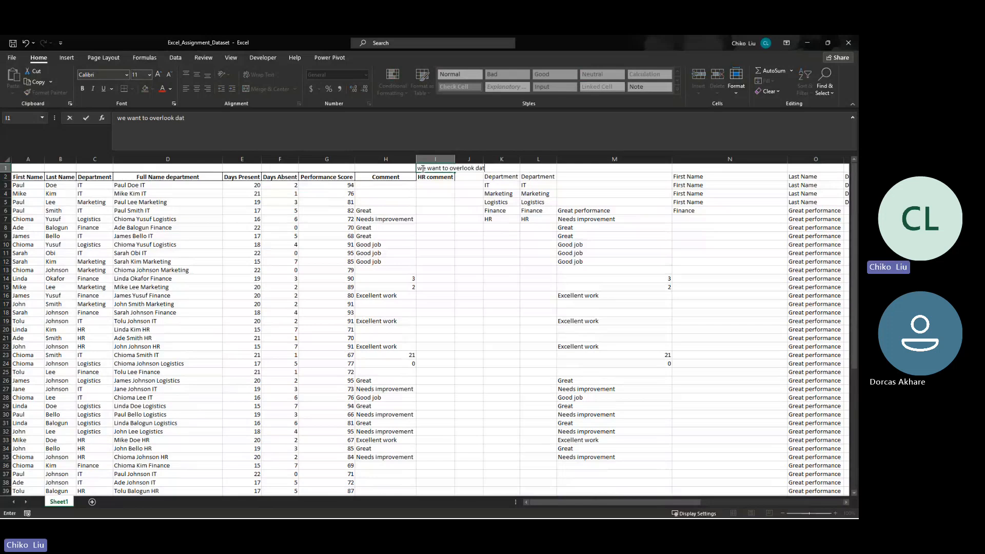
pyautogui.press('BackSpace')
pyautogui.write('ys absent th')
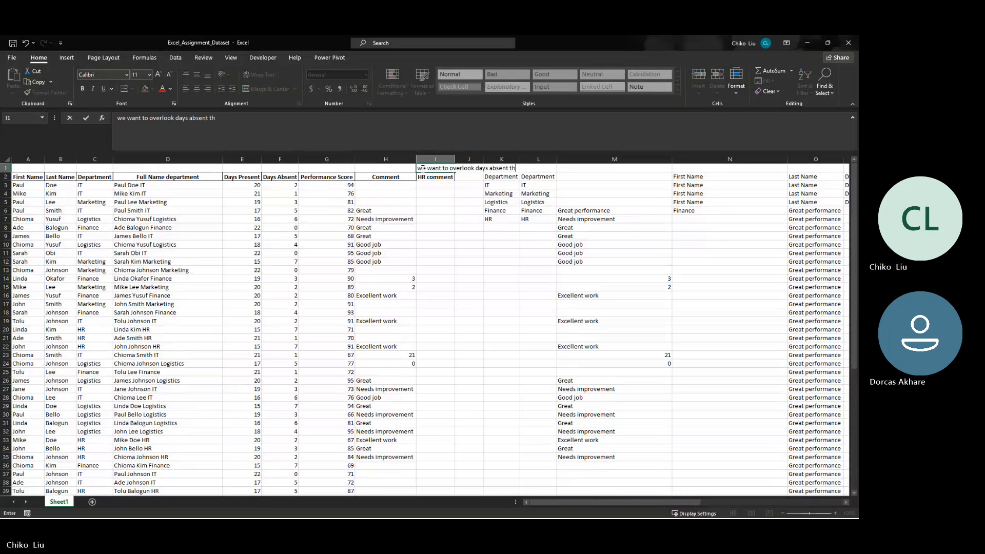
pyautogui.write('at is les th')
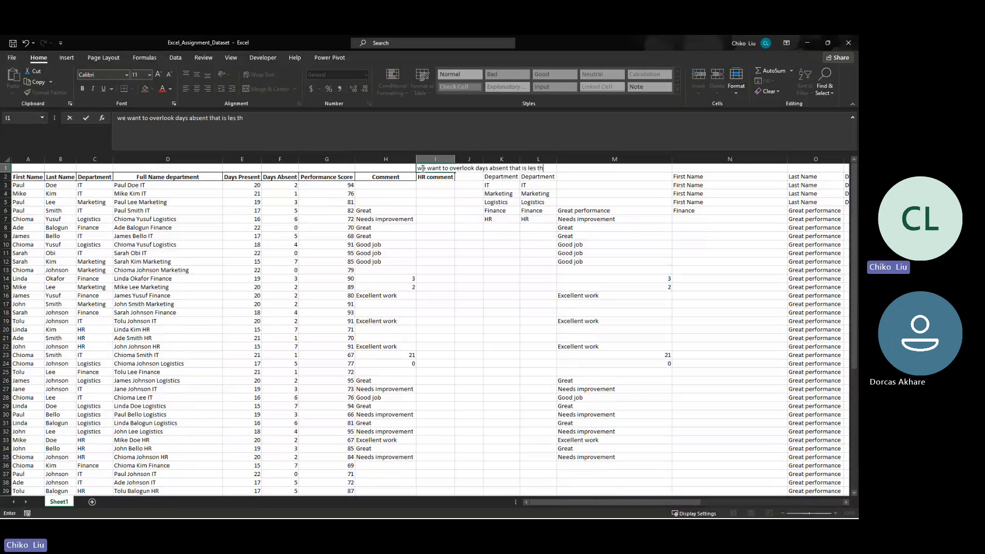
pyautogui.write('an 5 days')
pyautogui.press('Return')
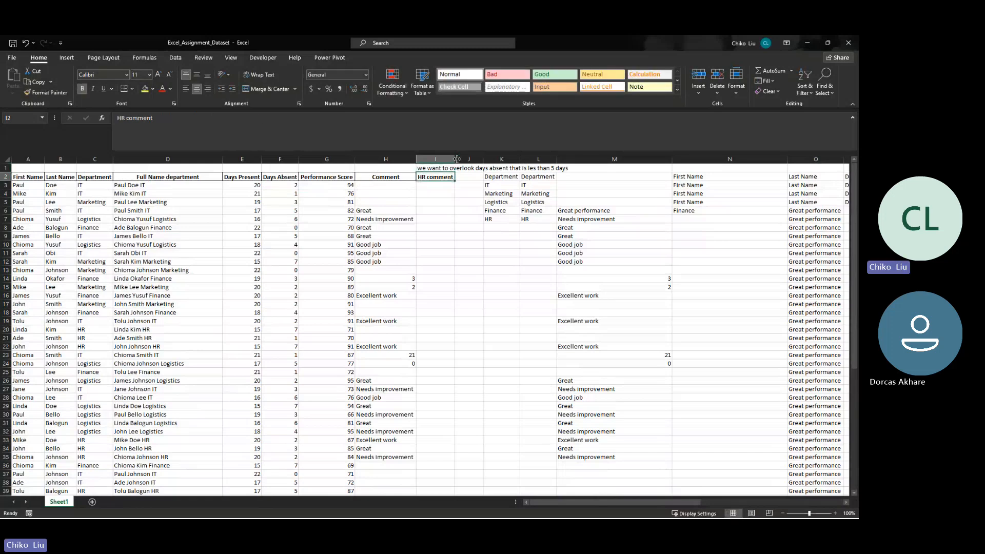
# - Widen column I to fit the note in I1, widen column J as well, and select J2
pyautogui.moveTo(456, 159); pyautogui.dragTo(655, 160)
pyautogui.moveTo(561, 159); pyautogui.dragTo(569, 159)
pyautogui.click(590, 176)
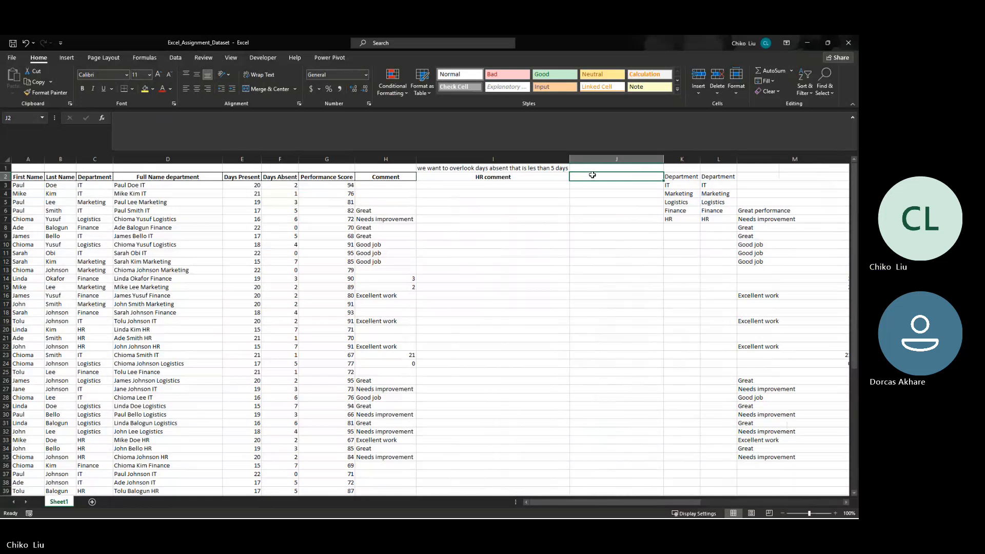
# - Write "comment overlook for days absent lessthan 5 days" as the first line of a note in J2, followed by a line break
pyautogui.doubleClick(593, 175)
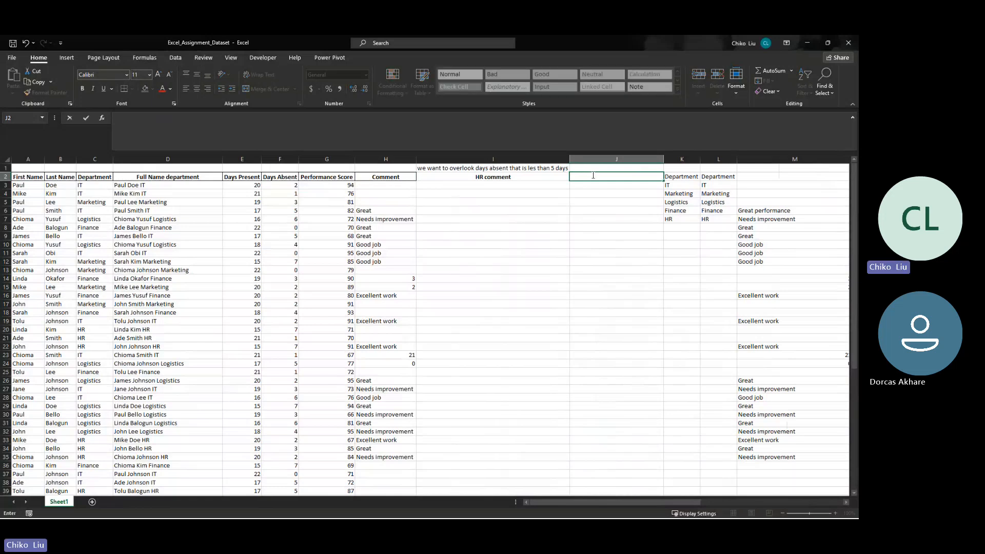
pyautogui.write('comment overlook foer')
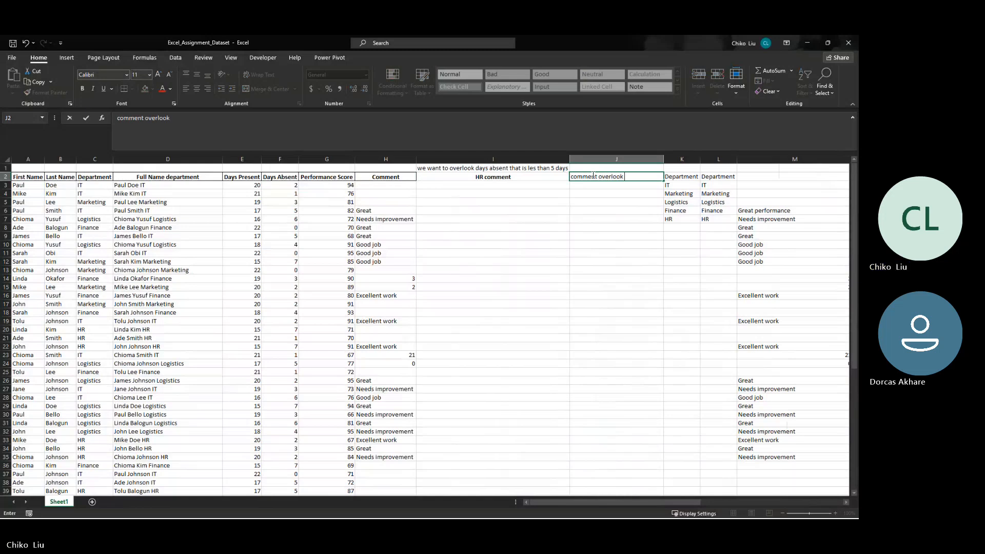
pyautogui.press('BackSpace')
pyautogui.press('BackSpace')
pyautogui.write('r')
pyautogui.write(' days')
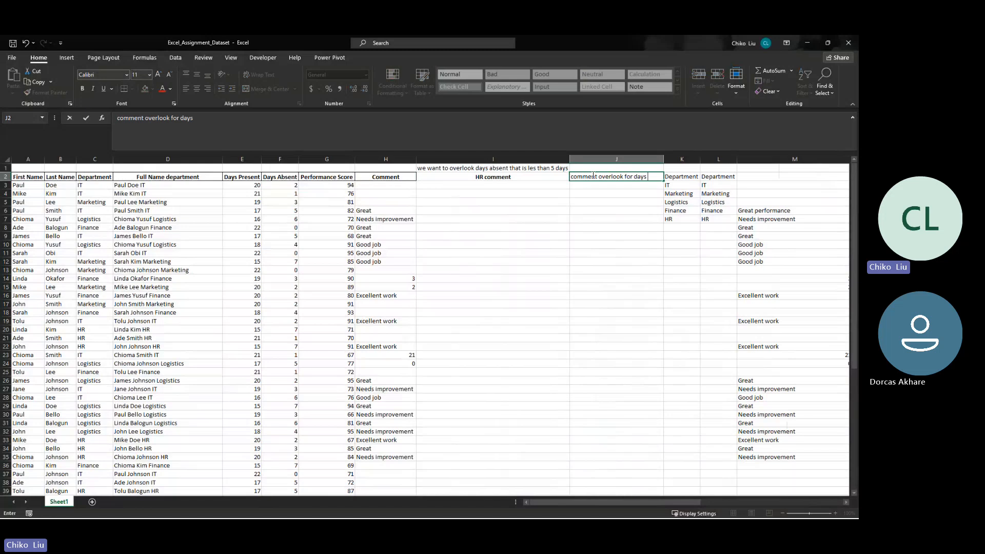
pyautogui.write(' absent')
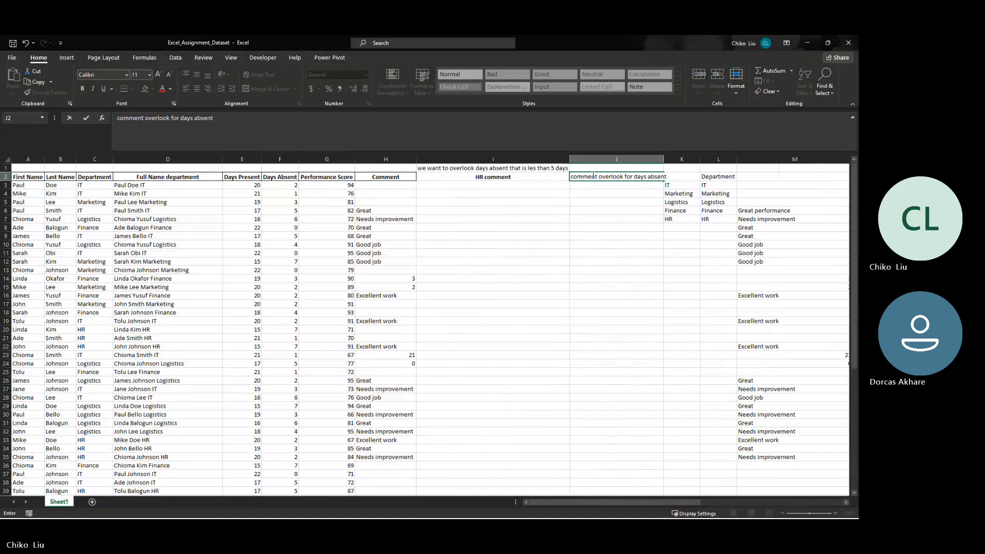
pyautogui.write(' ;es')
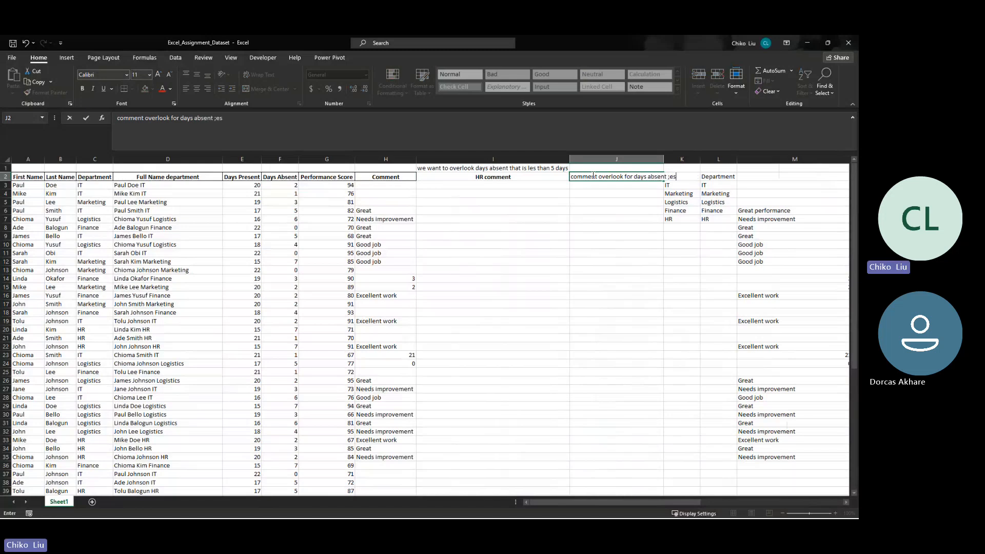
pyautogui.write('s 5')
pyautogui.press('BackSpace')
pyautogui.press('BackSpace')
pyautogui.press('BackSpace')
pyautogui.press('BackSpace')
pyautogui.press('BackSpace')
pyautogui.press('BackSpace')
pyautogui.press('BackSpace')
pyautogui.write('lessthan 5 days')
pyautogui.hotkey('alt', 'Return')
# - Add the second line "comment severely dealt with for days absent greater 5 days" to J2 and correct "lessthan" to "less than"
pyautogui.write('comment')
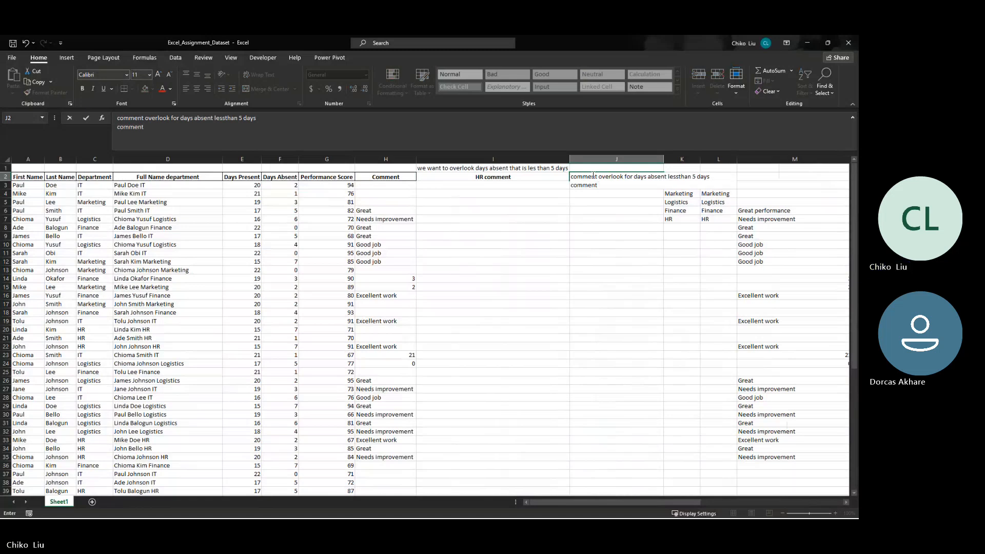
pyautogui.write(' ser')
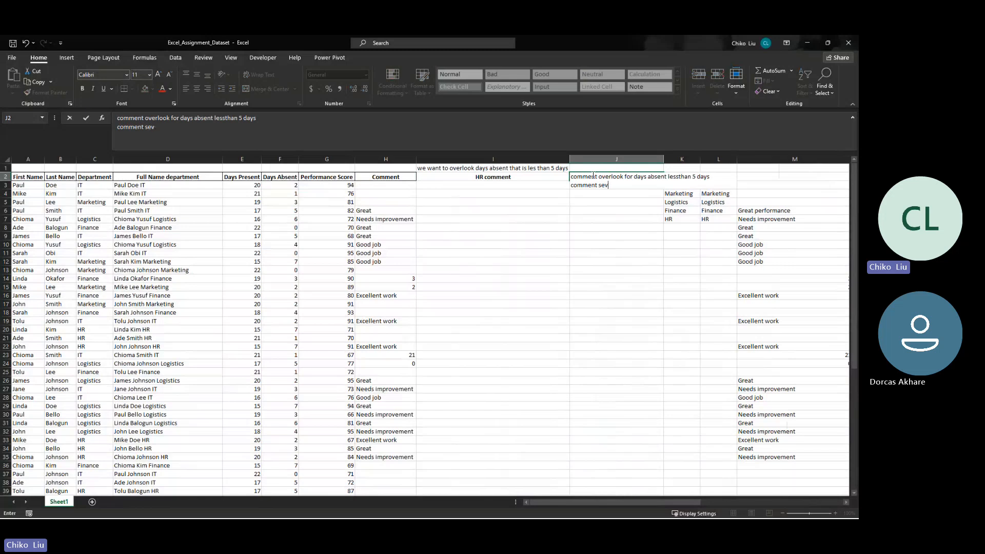
pyautogui.write('erely')
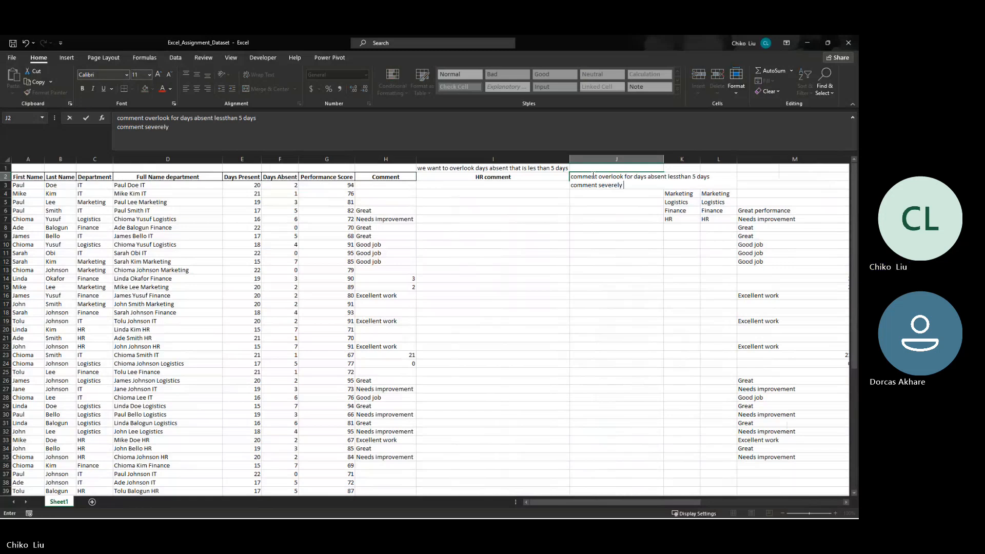
pyautogui.write(' dealth')
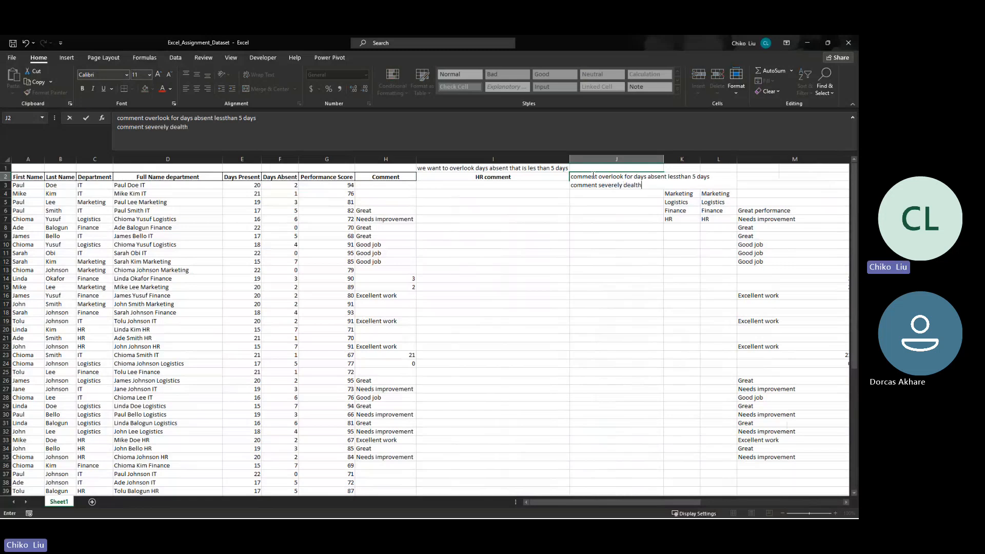
pyautogui.press('BackSpace')
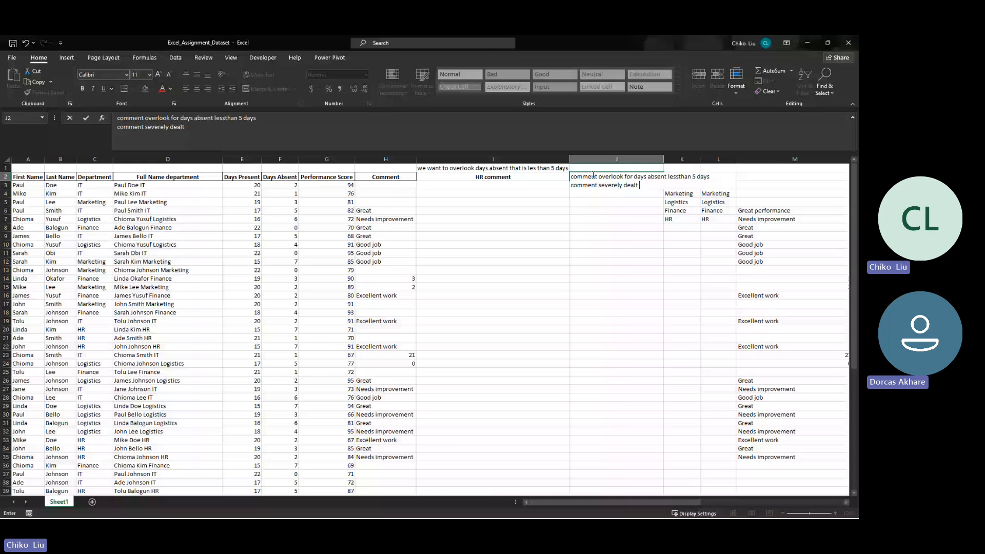
pyautogui.write('with for days absent gr')
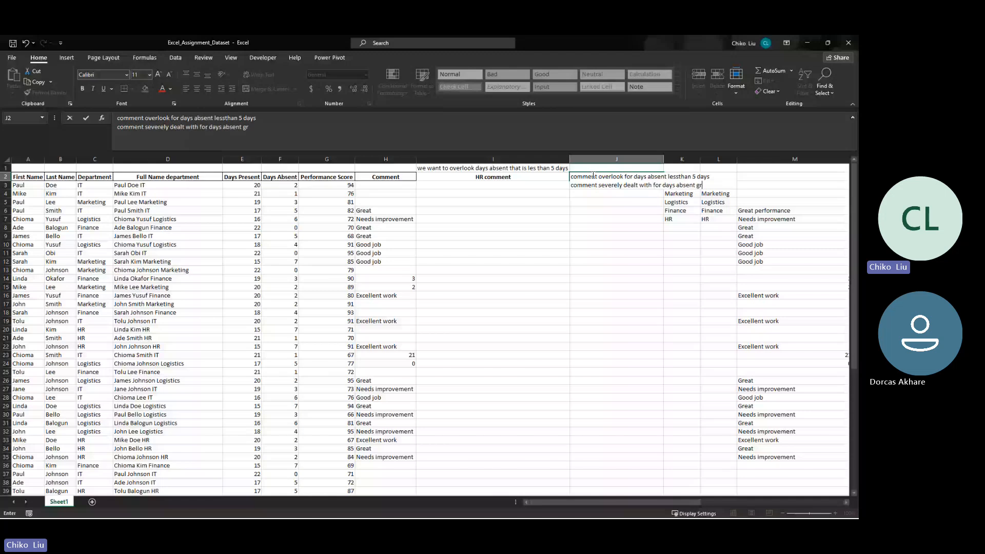
pyautogui.write('eater 5 days')
pyautogui.press('Return')
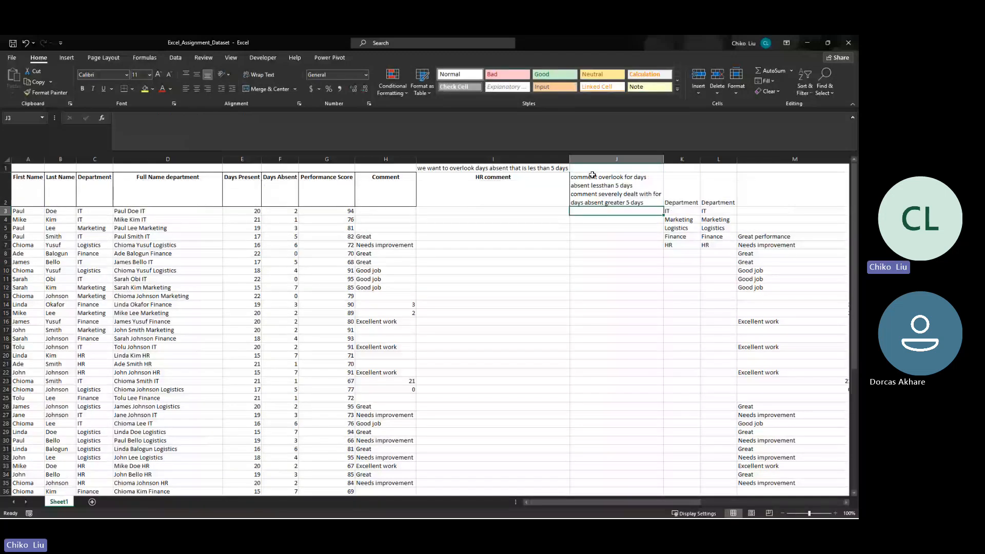
pyautogui.click(592, 175)
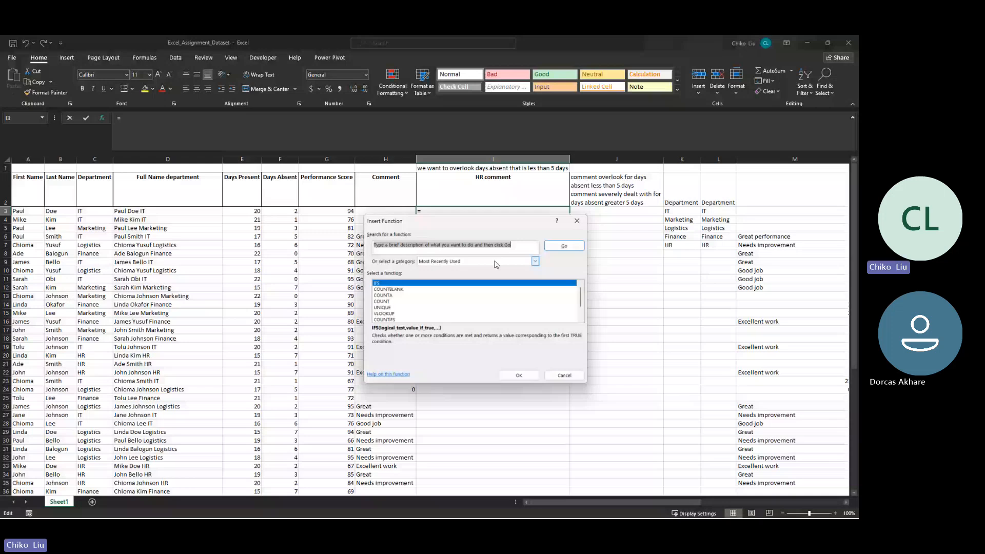
# - Find the IF function by searching for "if", insert it in I3, and move its arguments dialog clear of row 3
pyautogui.write('if')
pyautogui.press('Return')
pyautogui.moveTo(391, 223); pyautogui.dragTo(315, 99)
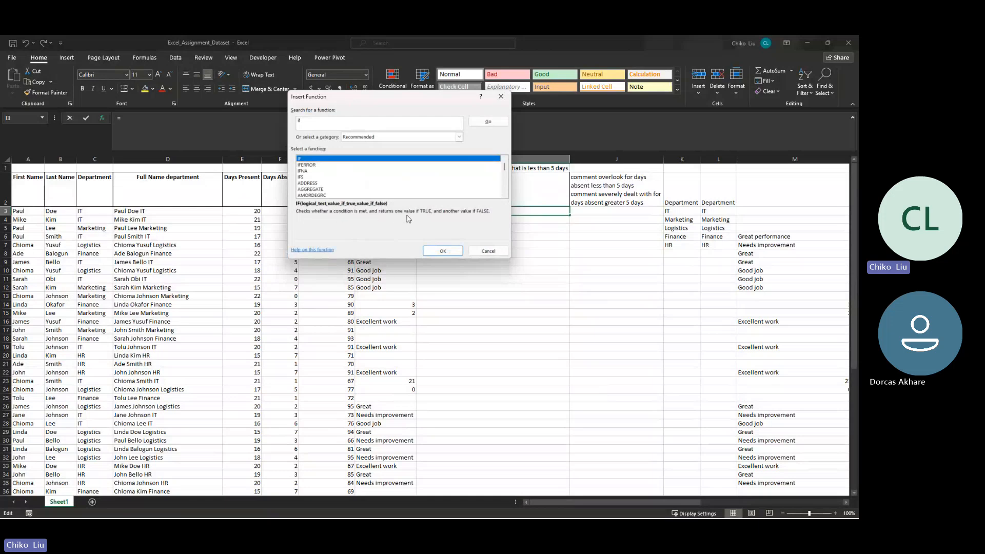
pyautogui.click(458, 251)
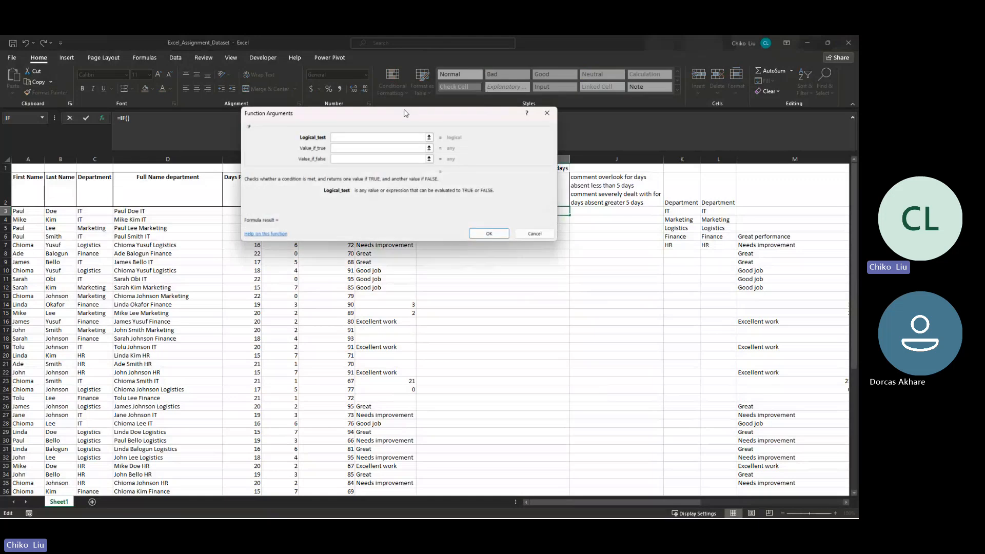
pyautogui.moveTo(409, 119); pyautogui.dragTo(536, 260)
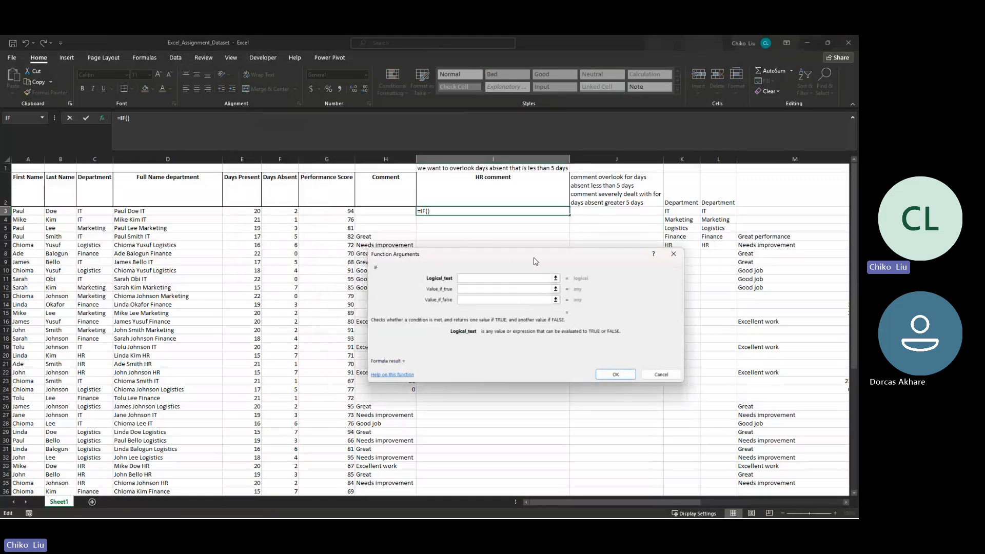
# - Reference the Days Absent cell F3 in the IF logical test with only its column locked, as $F3
pyautogui.click(507, 279)
pyautogui.click(285, 212)
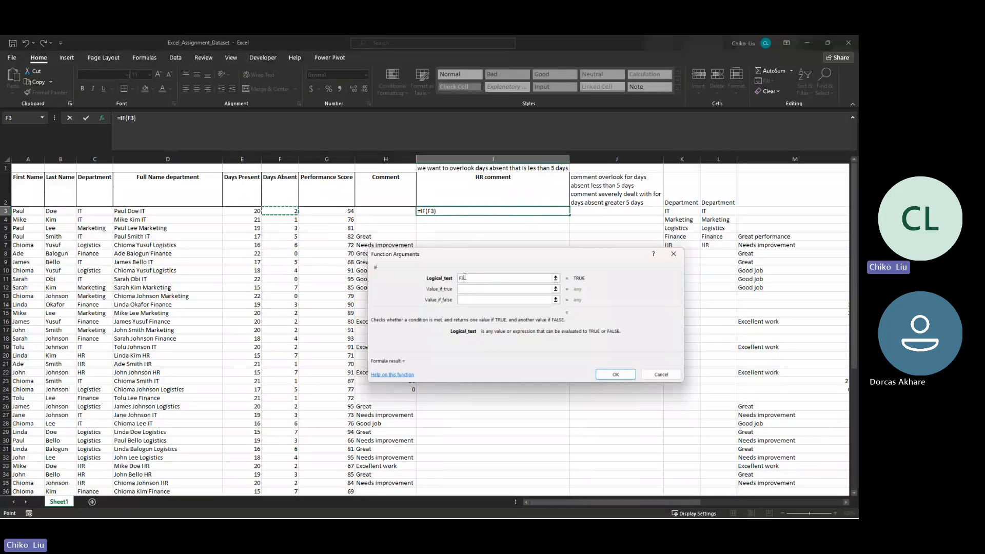
pyautogui.press('F4')
pyautogui.press('F4')
pyautogui.press('F4')
# - Set the IF function's value if true to "Overlook" and its value if false to "Severely dealt with"
pyautogui.click(471, 290)
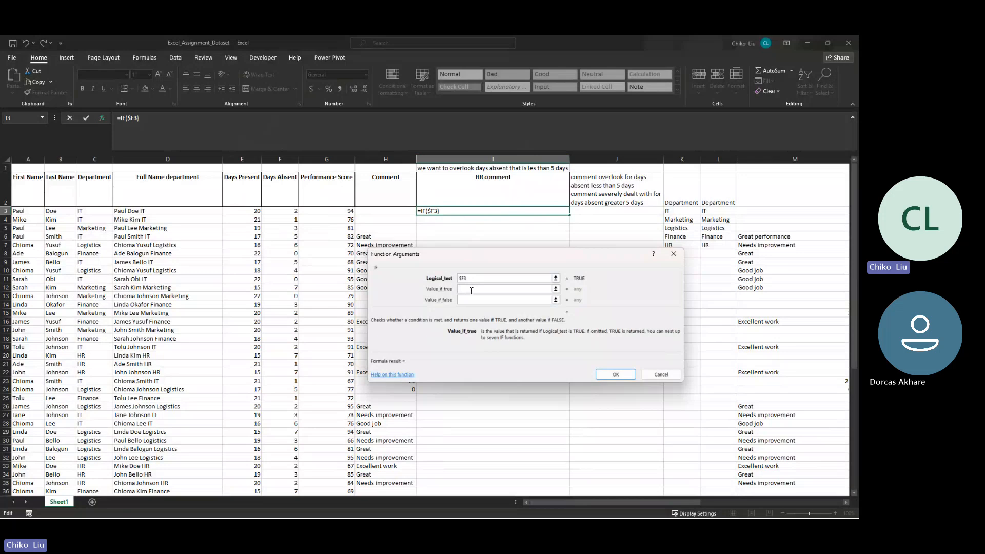
pyautogui.write('Overlook')
pyautogui.press('Tab')
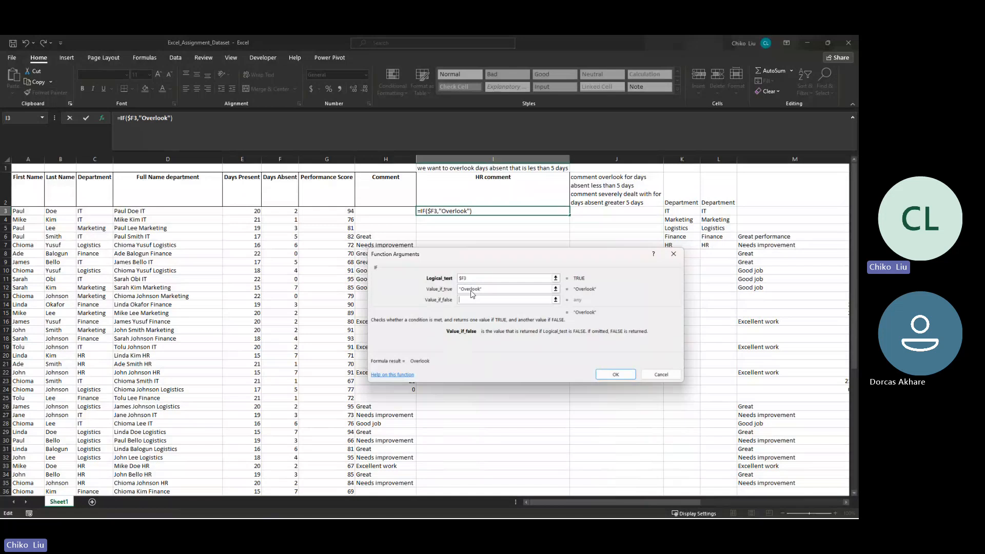
pyautogui.write('severel')
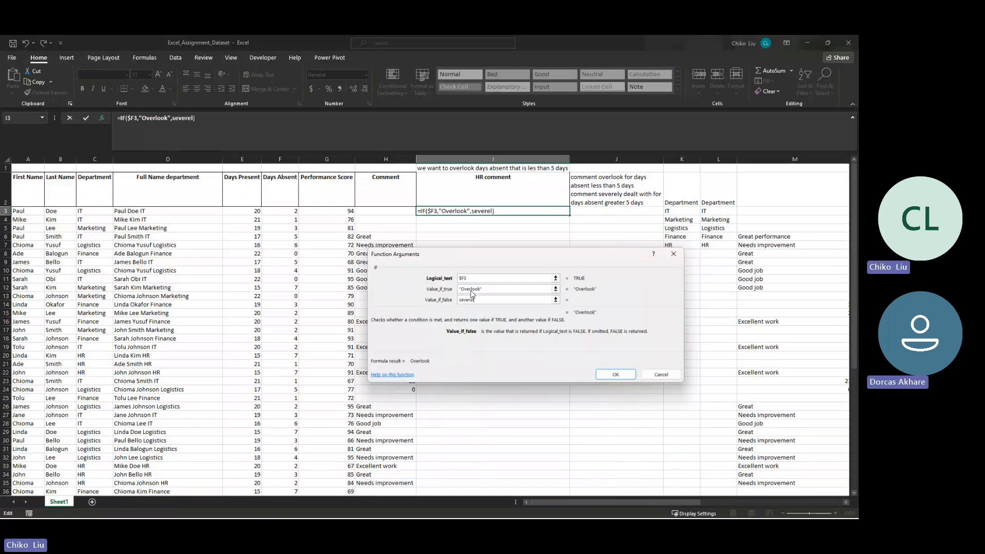
pyautogui.press('BackSpace')
pyautogui.press('BackSpace')
pyautogui.press('BackSpace')
pyautogui.press('BackSpace')
pyautogui.press('BackSpace')
pyautogui.press('BackSpace')
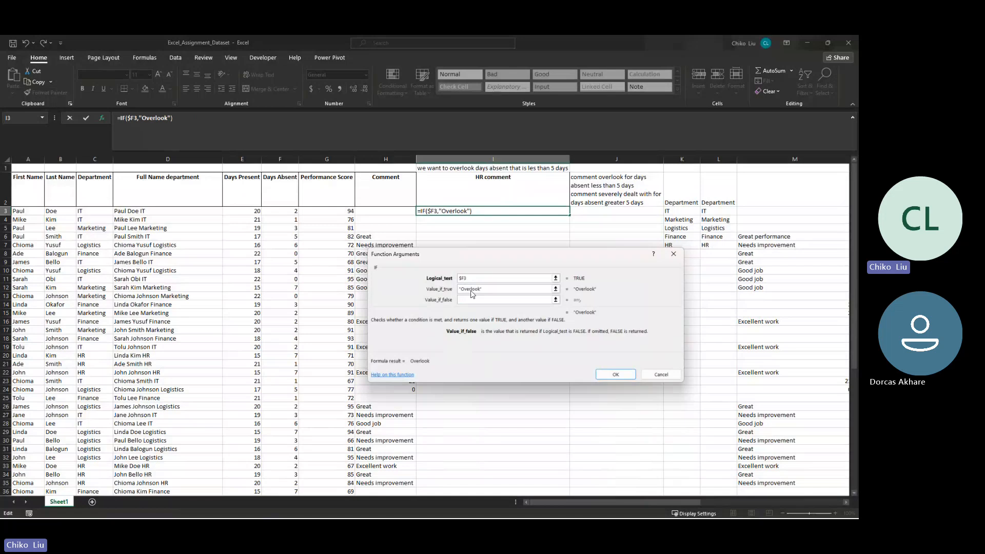
pyautogui.write('Severely dealt with')
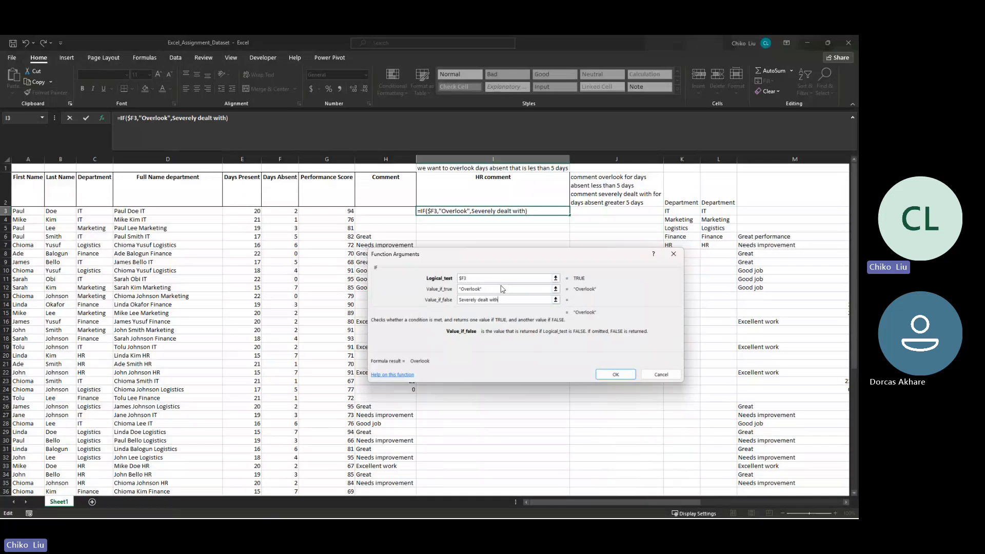
# - Complete the logical test as $F3<5 and apply the IF formula to I3
pyautogui.click(484, 278)
pyautogui.click(484, 278)
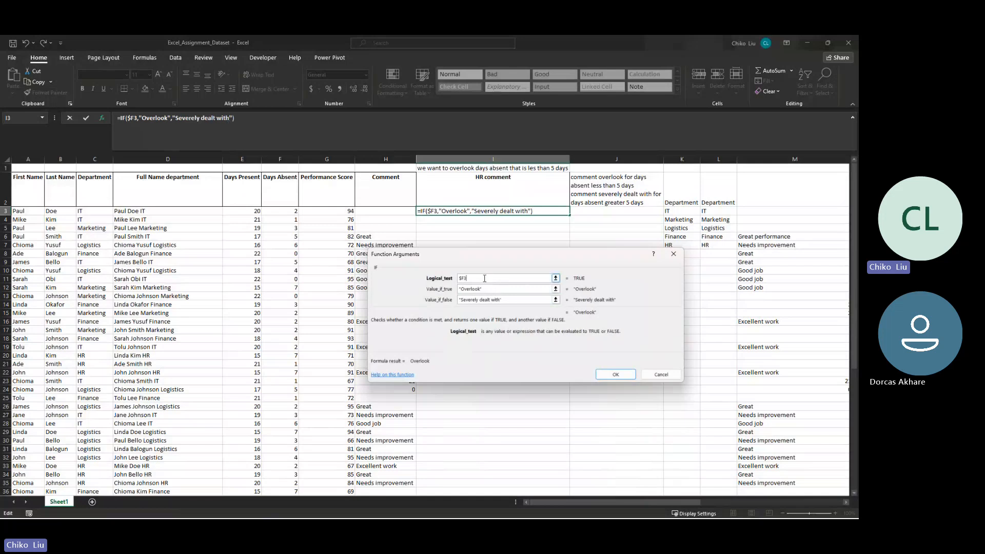
pyautogui.write('<5')
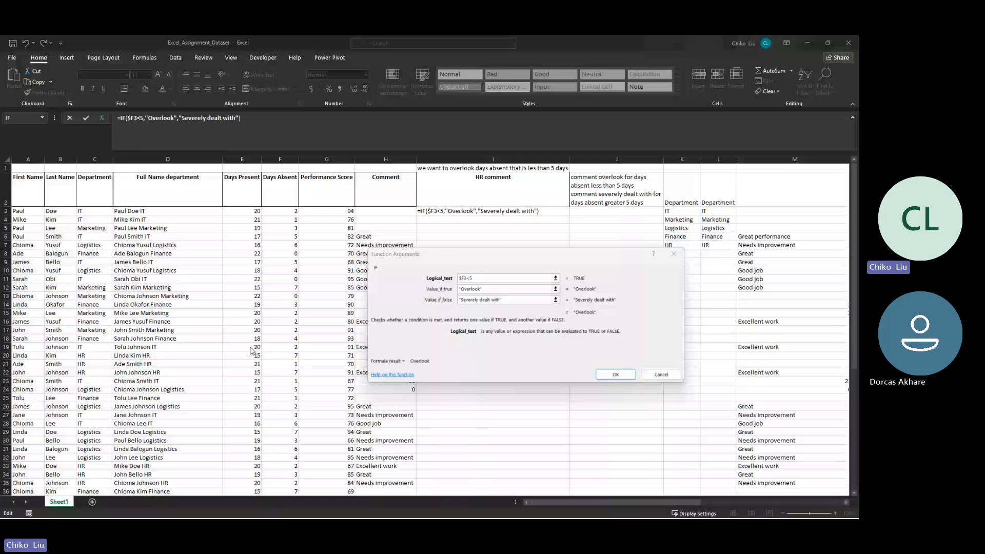
pyautogui.moveTo(473, 256); pyautogui.dragTo(453, 220)
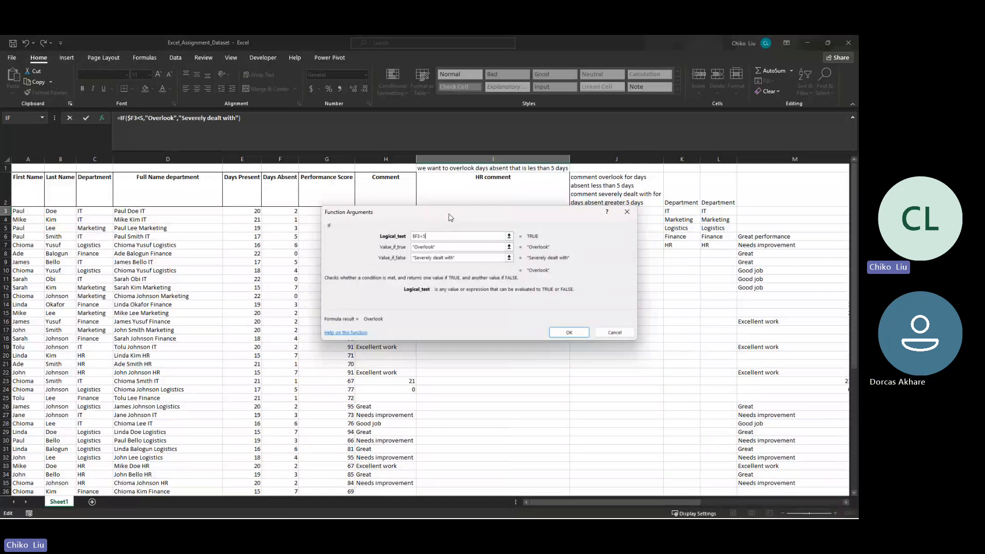
pyautogui.moveTo(450, 218)
pyautogui.mouseDown()
pyautogui.moveTo(473, 218)
pyautogui.moveTo(487, 192)
pyautogui.moveTo(454, 223)
pyautogui.mouseUp()
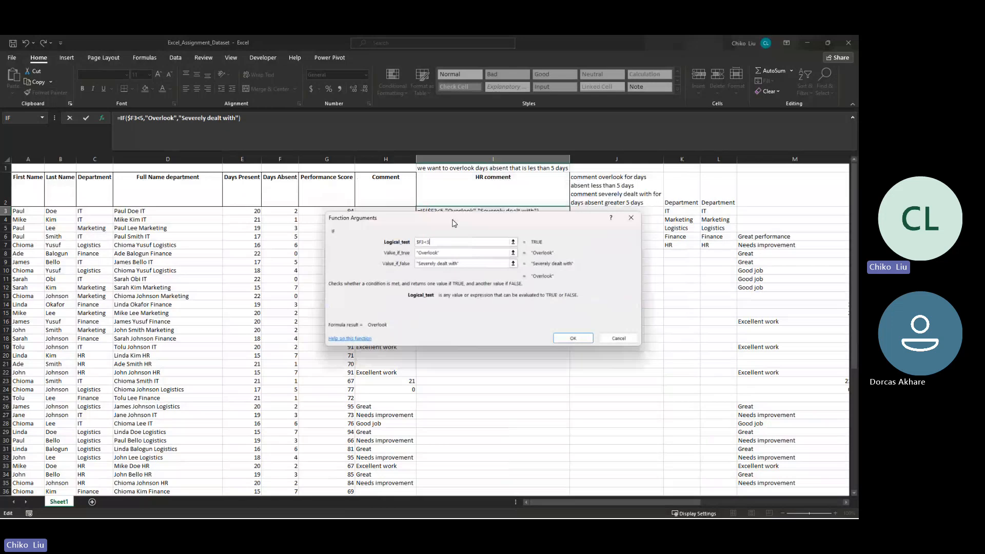
pyautogui.moveTo(453, 223); pyautogui.dragTo(461, 242)
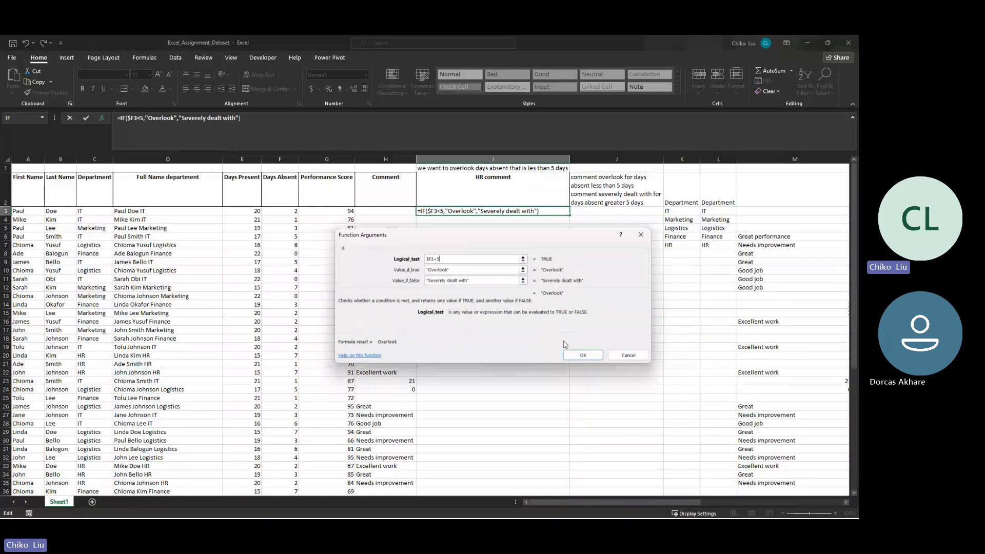
pyautogui.click(582, 355)
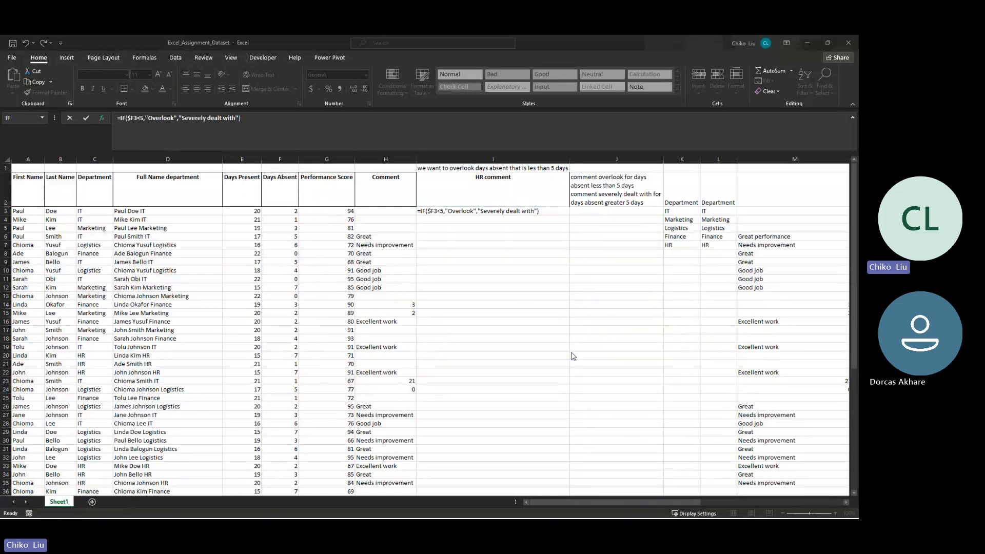
# - Compare I3 with the Days Absent value in F3, copy the IF formula down to I4, and check it against F4
pyautogui.click(467, 210)
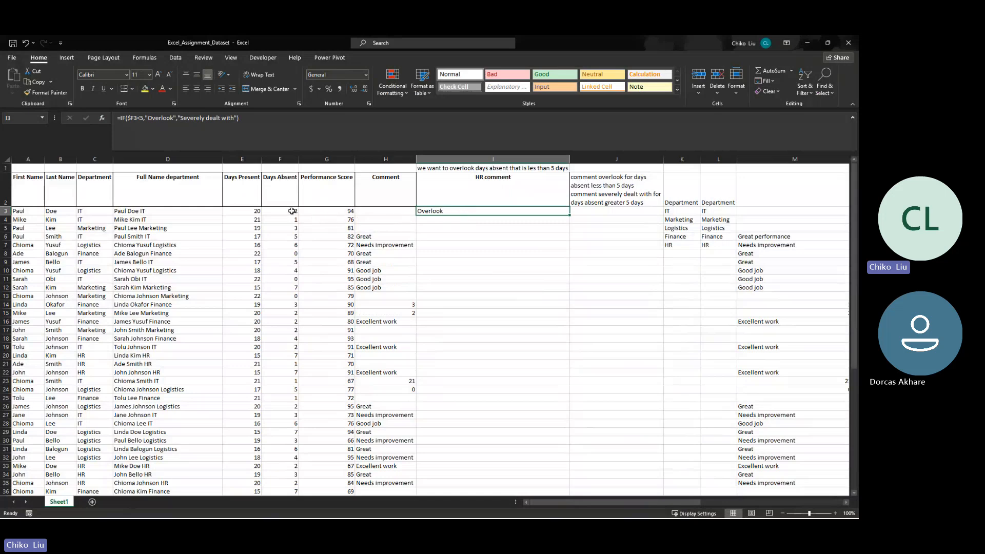
pyautogui.click(293, 215)
pyautogui.click(473, 212)
pyautogui.moveTo(570, 216); pyautogui.dragTo(569, 224)
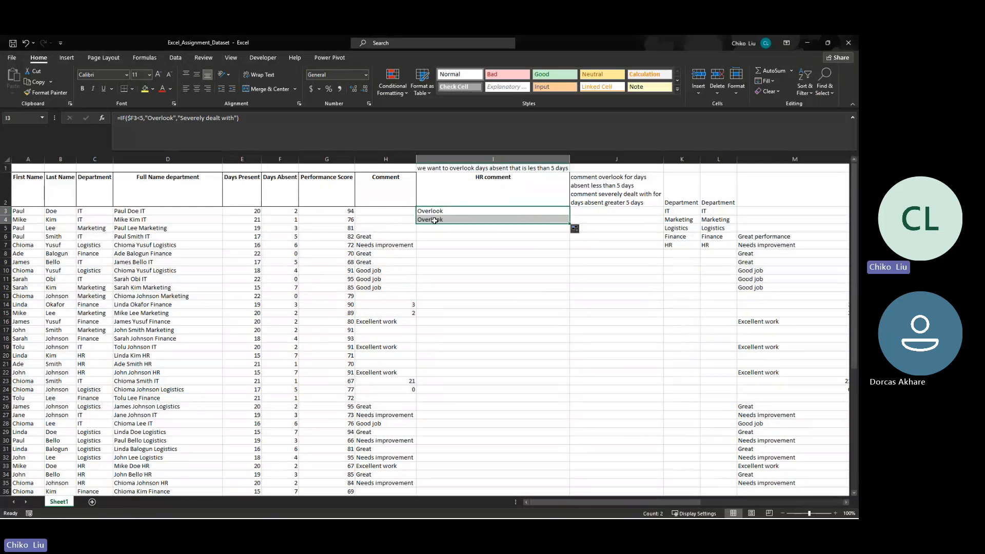
pyautogui.click(277, 219)
pyautogui.click(553, 220)
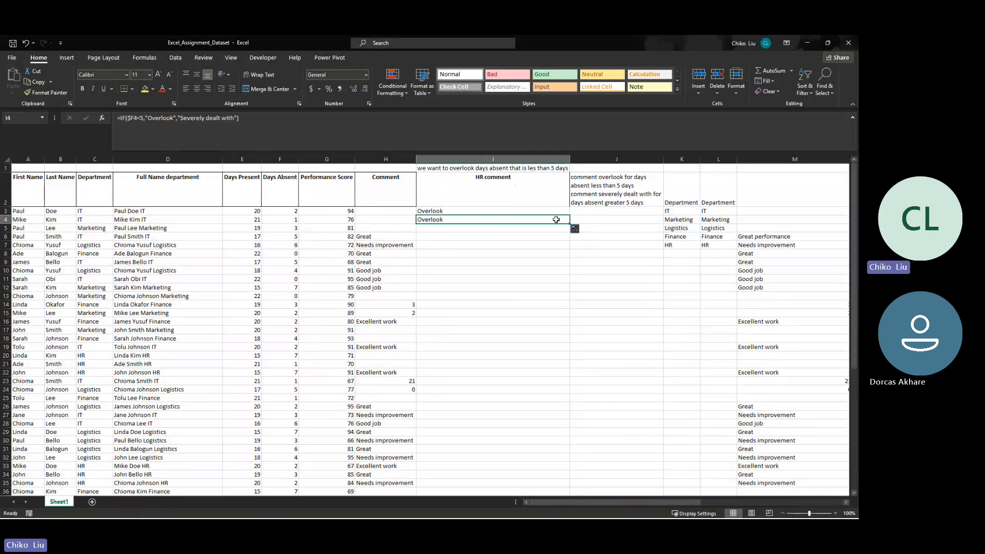
# - Extend the HR comment formula one row at a time to I5 and I6, comparing each result with its Days Absent value
pyautogui.moveTo(569, 224); pyautogui.dragTo(567, 230)
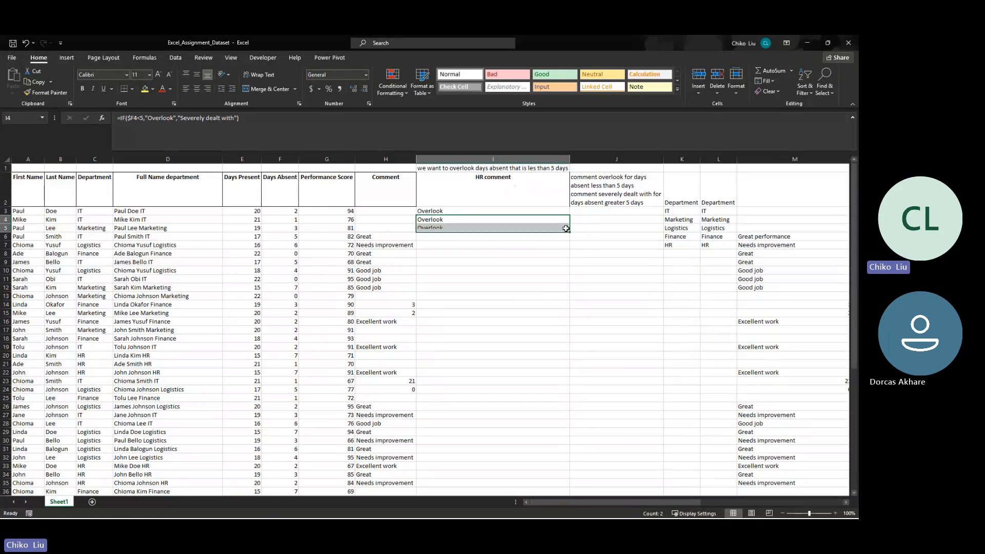
pyautogui.click(293, 229)
pyautogui.click(429, 229)
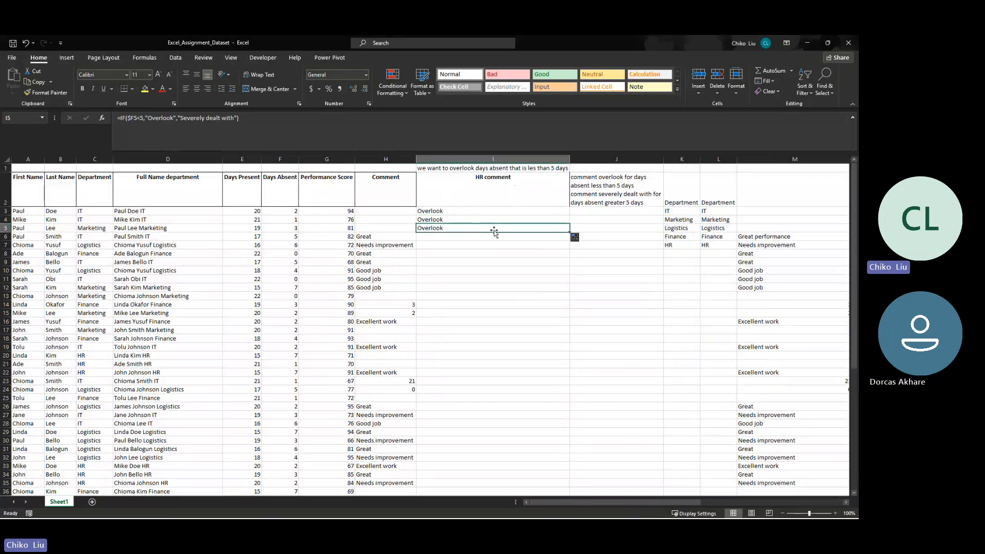
pyautogui.moveTo(571, 234); pyautogui.dragTo(572, 238)
pyautogui.click(295, 237)
pyautogui.click(549, 229)
pyautogui.moveTo(568, 232); pyautogui.dragTo(567, 240)
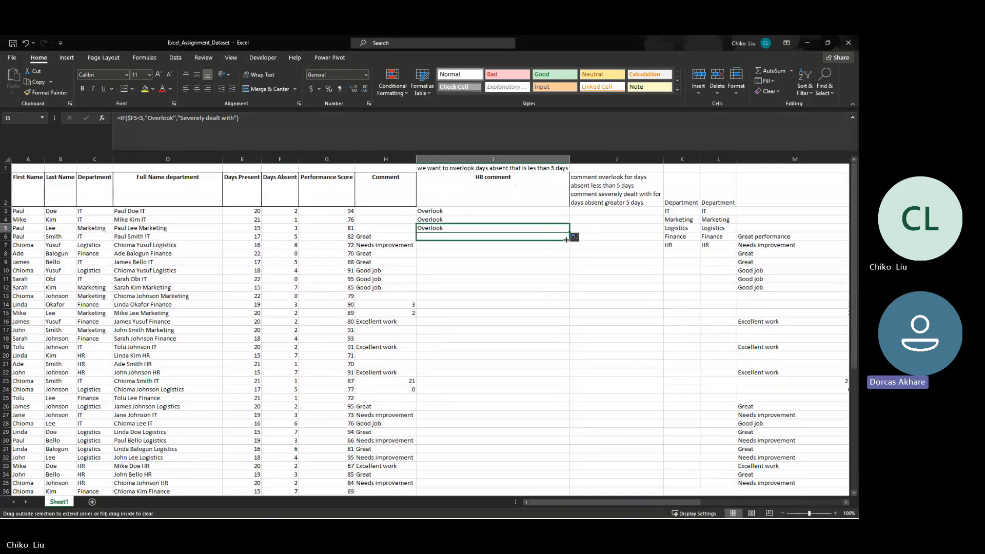
pyautogui.click(464, 236)
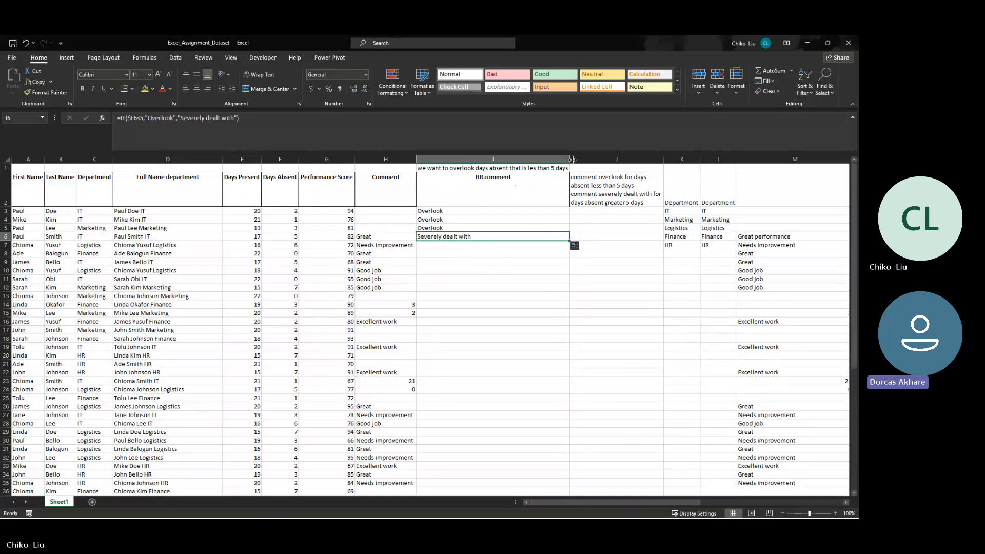
# - Narrow the HR comment column to fit its text and copy the IF formula from I6 down to I42
pyautogui.moveTo(569, 155); pyautogui.dragTo(482, 159)
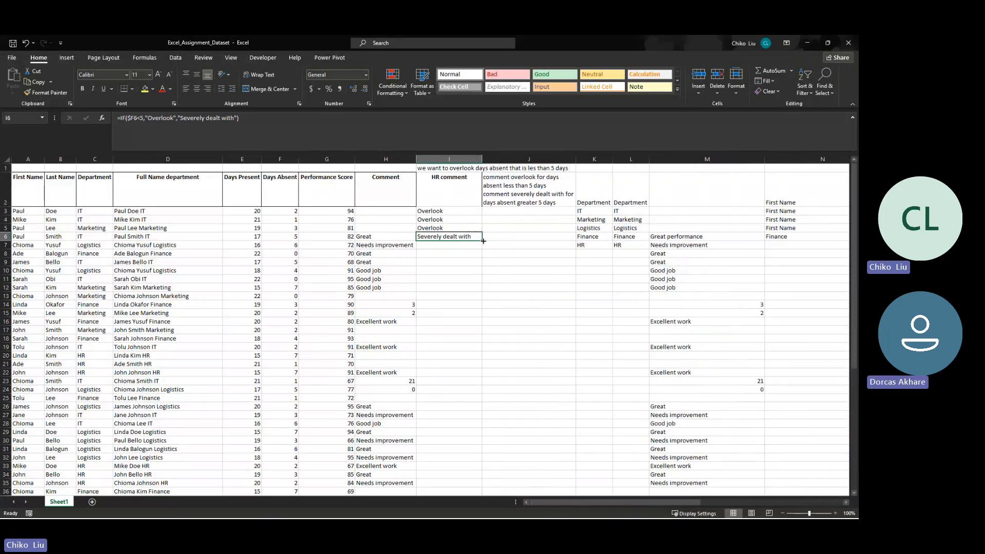
pyautogui.moveTo(481, 240); pyautogui.dragTo(451, 391)
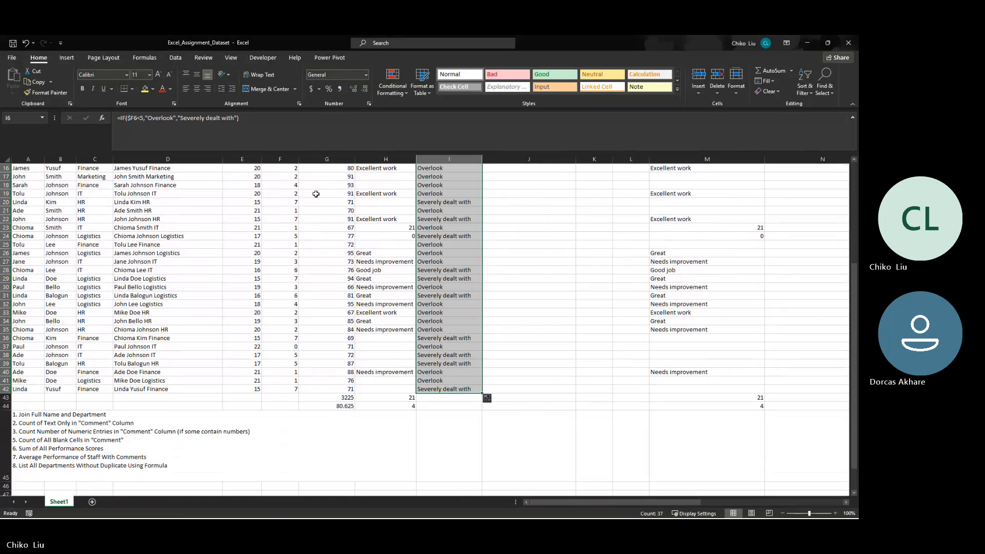
# - Compare the HR comments with the Days Absent values in F20, F22 and F24, and review the formula in I3
pyautogui.click(294, 202)
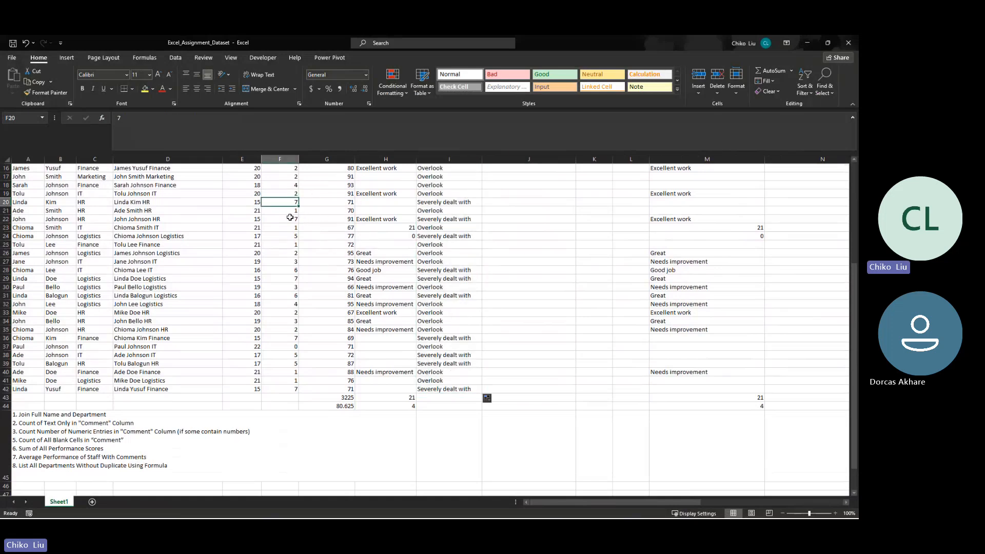
pyautogui.click(289, 219)
pyautogui.click(285, 236)
pyautogui.scroll(5, 510, 268)
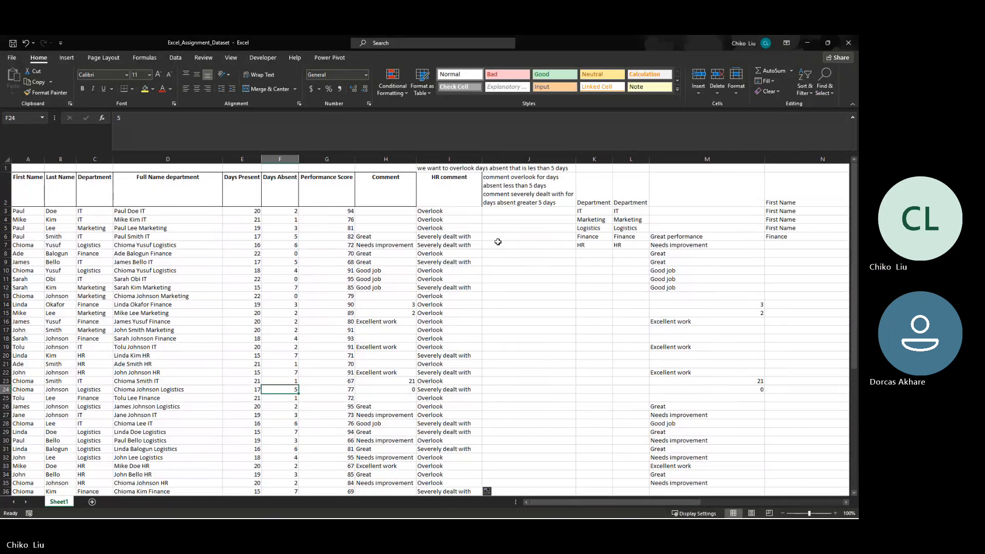
pyautogui.click(441, 212)
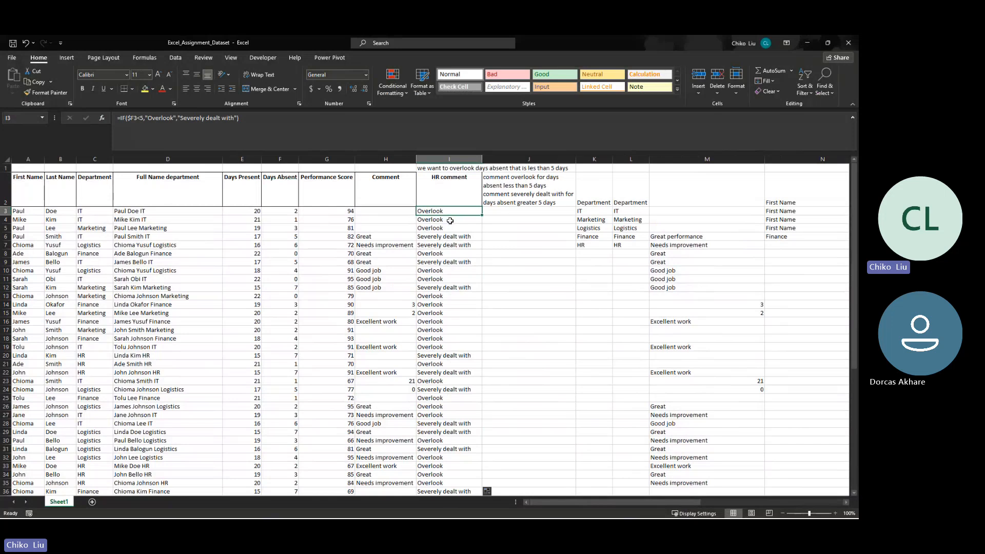
pyautogui.click(432, 202)
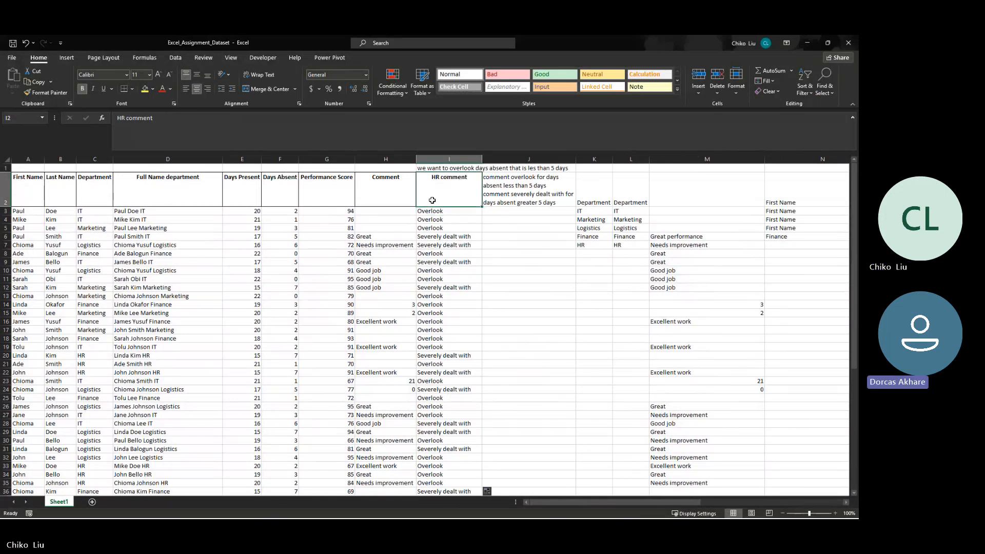
# - Insert a blank column between Performance Score and Comment, and widen it
pyautogui.rightClick(387, 159)
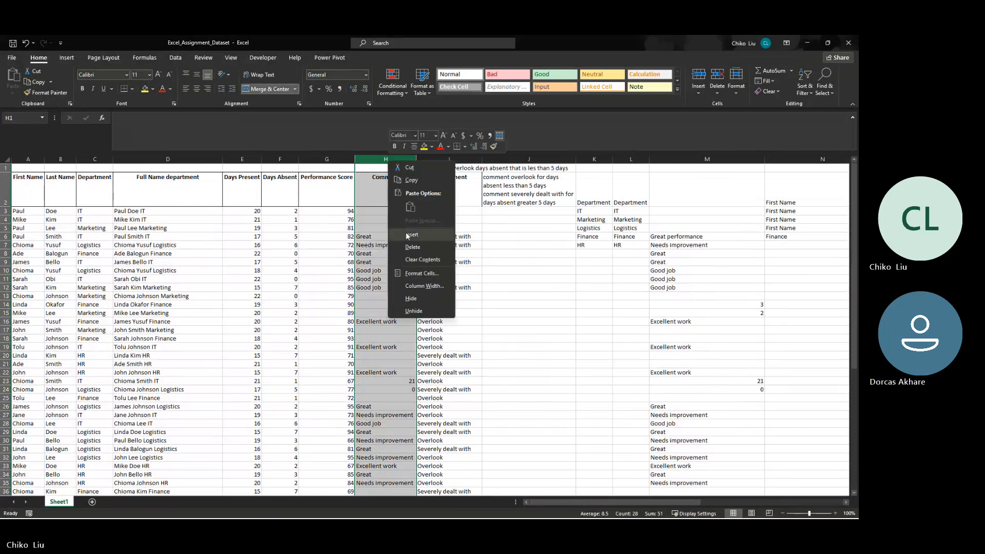
pyautogui.click(405, 232)
pyautogui.click(407, 187)
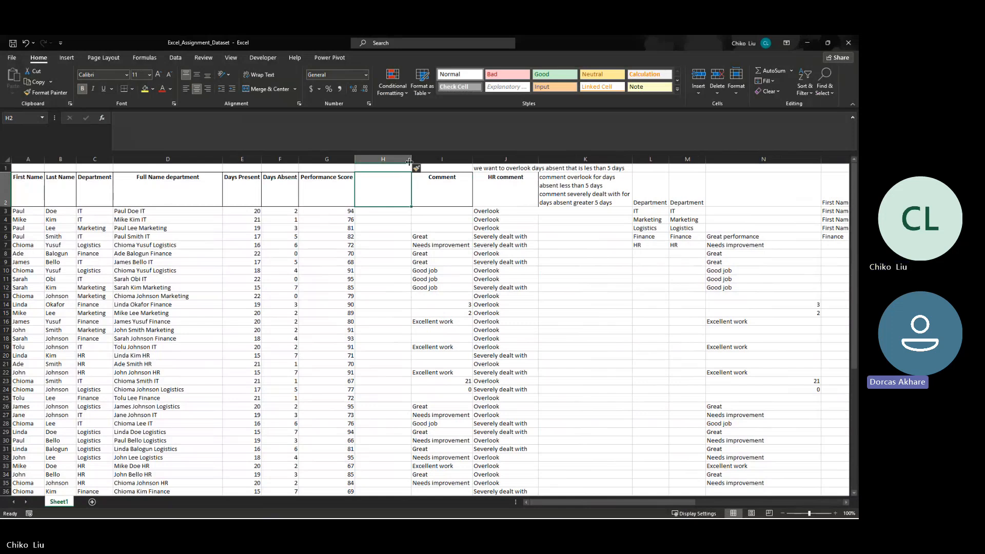
pyautogui.moveTo(411, 158); pyautogui.dragTo(435, 158)
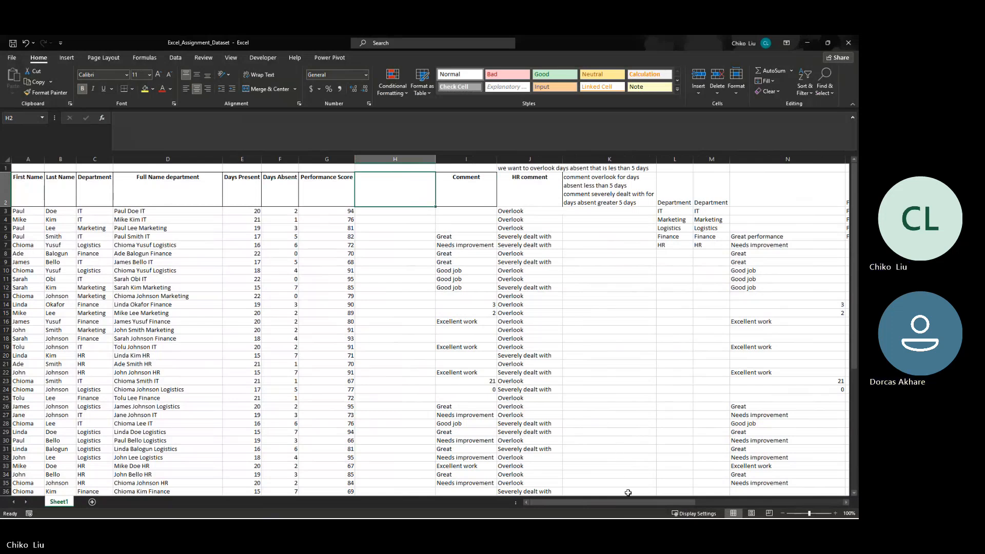
# - Enter the heading NESTEDIF in AF17, below the IF statement notes
pyautogui.moveTo(627, 504); pyautogui.dragTo(776, 508)
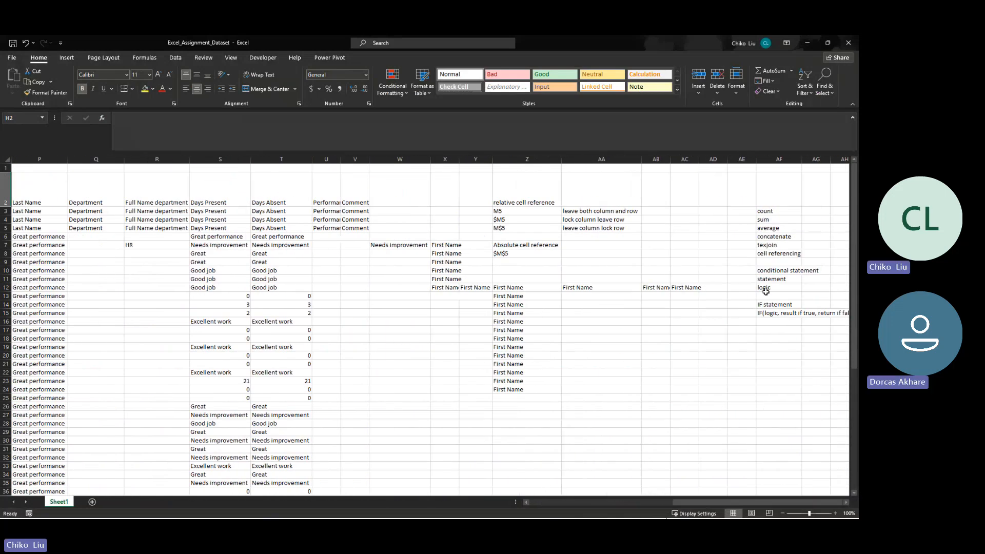
pyautogui.click(778, 329)
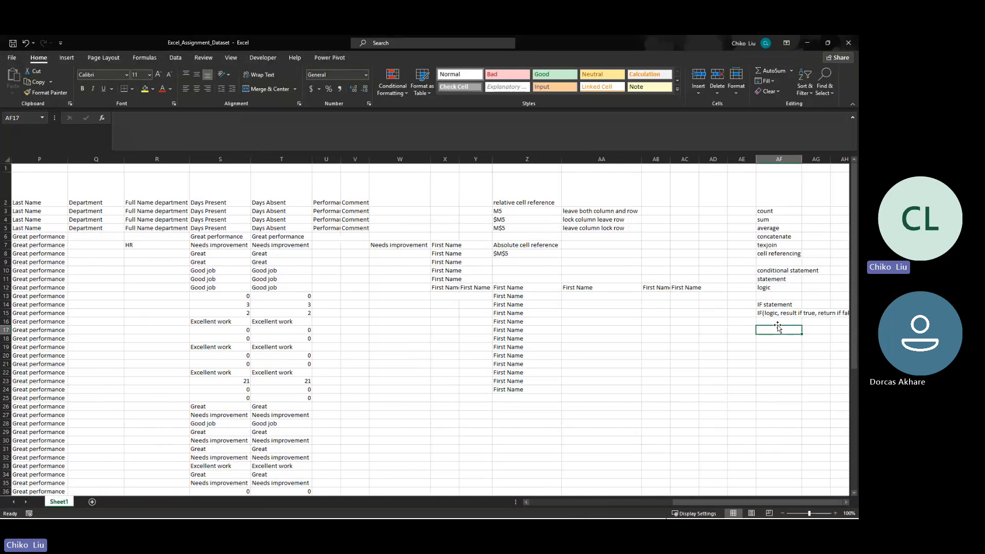
pyautogui.write('NESTE')
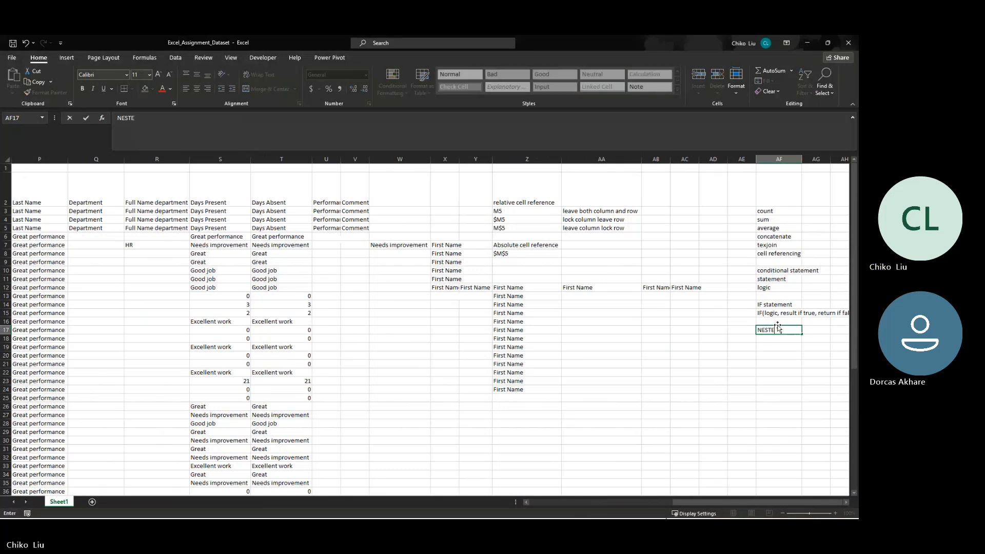
pyautogui.write('DIF')
pyautogui.press('Return')
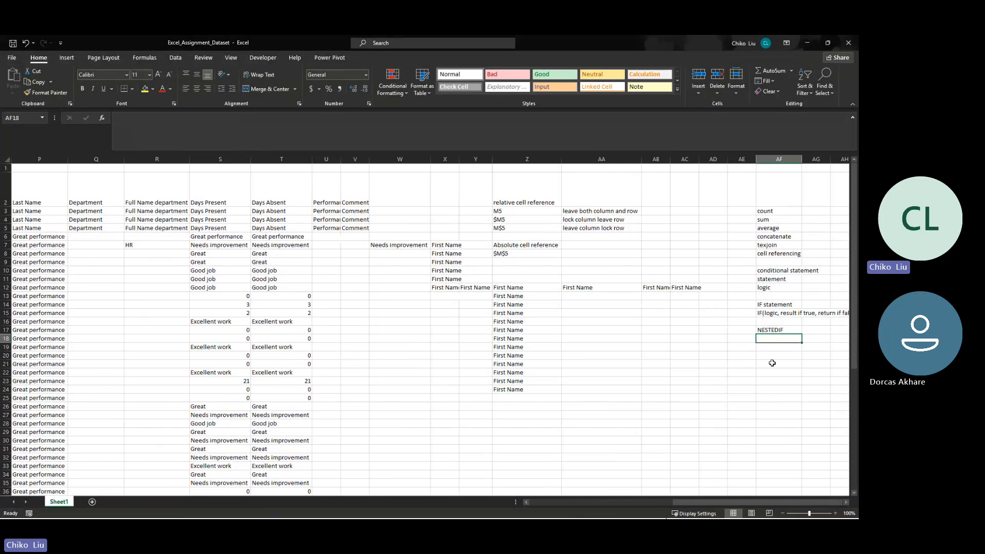
# - Copy the IF syntax note from AF15 into AF19, below the NESTEDIF heading
pyautogui.press('Up')
pyautogui.press('Up')
pyautogui.press('Up')
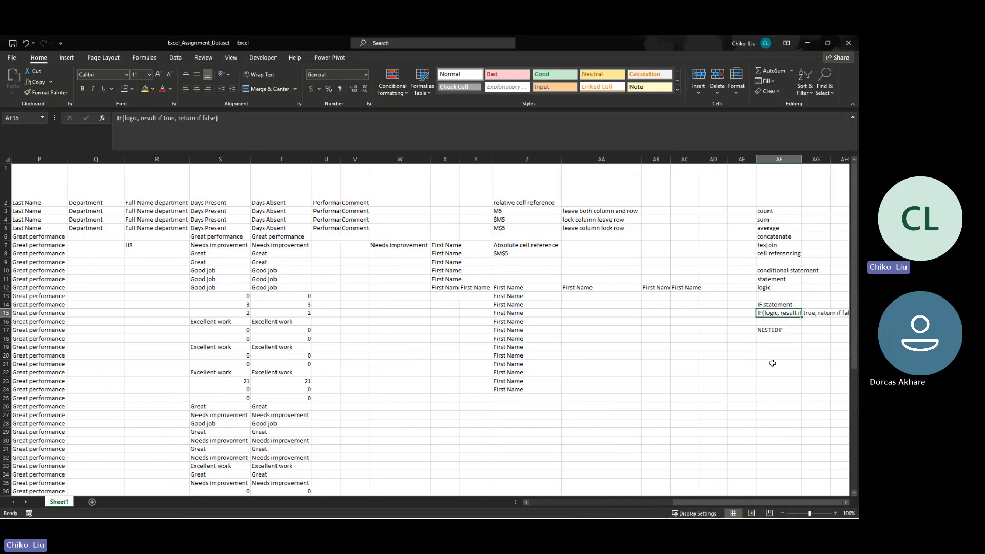
pyautogui.hotkey('ctrl', 'c')
pyautogui.press('Down')
pyautogui.press('Down')
pyautogui.press('Down')
pyautogui.press('Down')
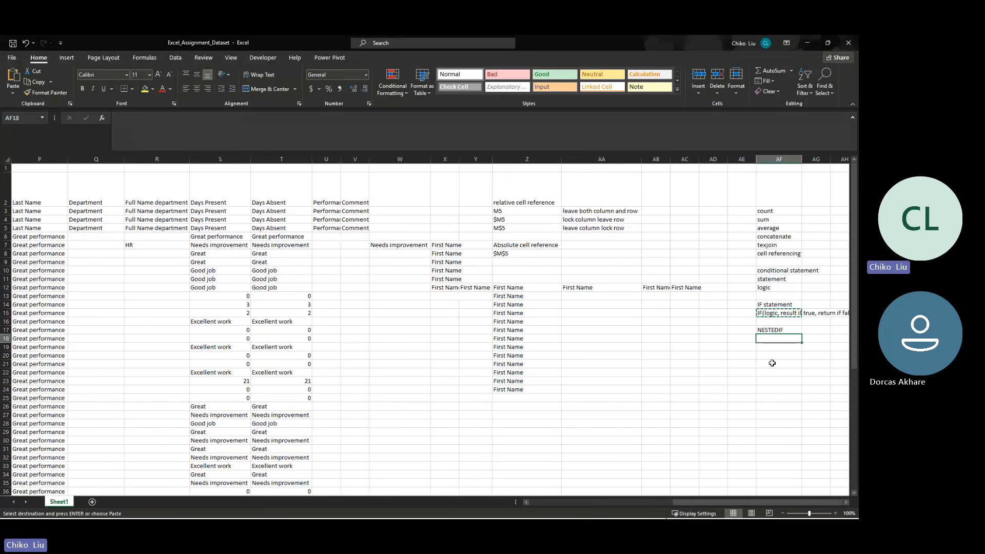
pyautogui.hotkey('ctrl', 'v')
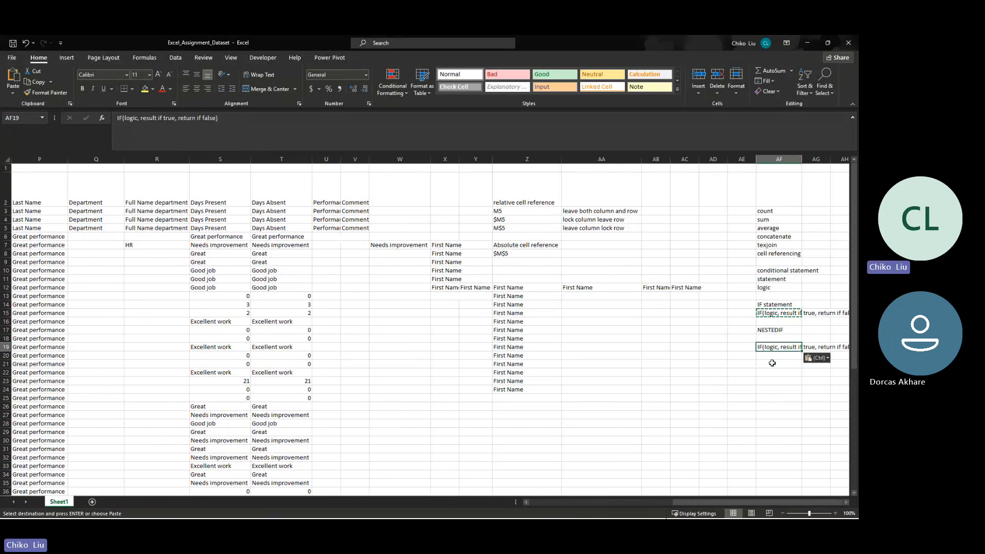
# - Replace the "return if false" argument in the AF19 note with a nested IF(logic, result if true, return if false)
pyautogui.click(256, 127)
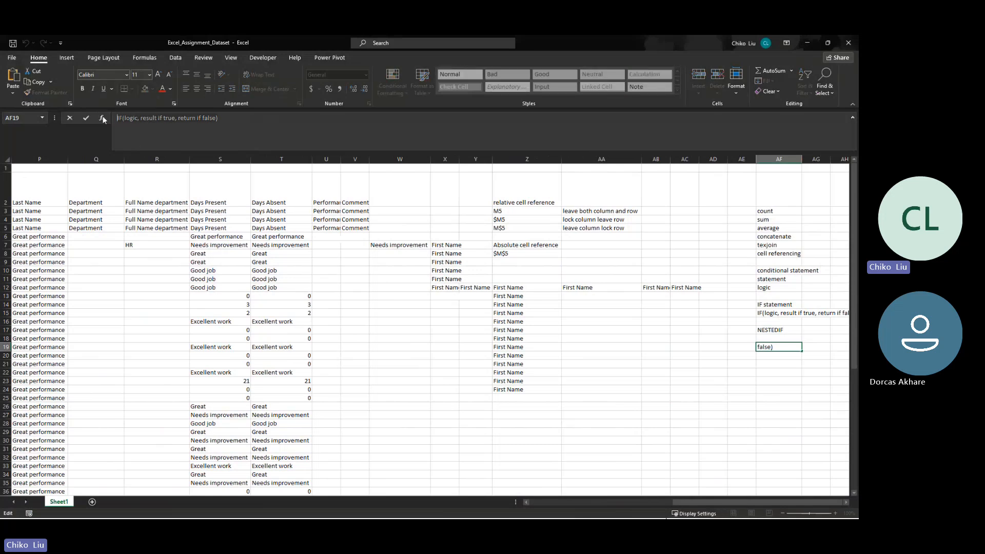
pyautogui.press('Escape')
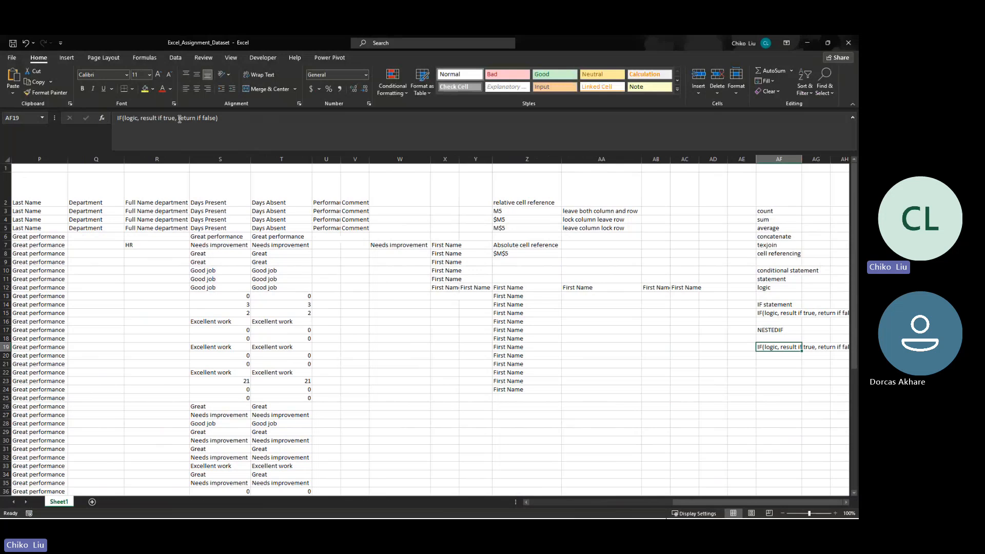
pyautogui.moveTo(179, 119); pyautogui.dragTo(213, 120)
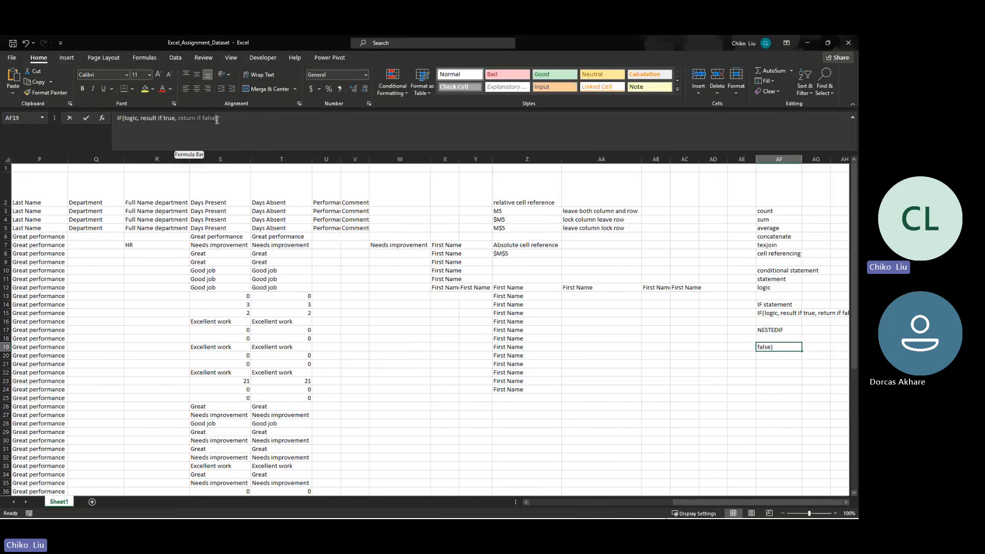
pyautogui.click(217, 119)
pyautogui.hotkey('ctrl', 'v')
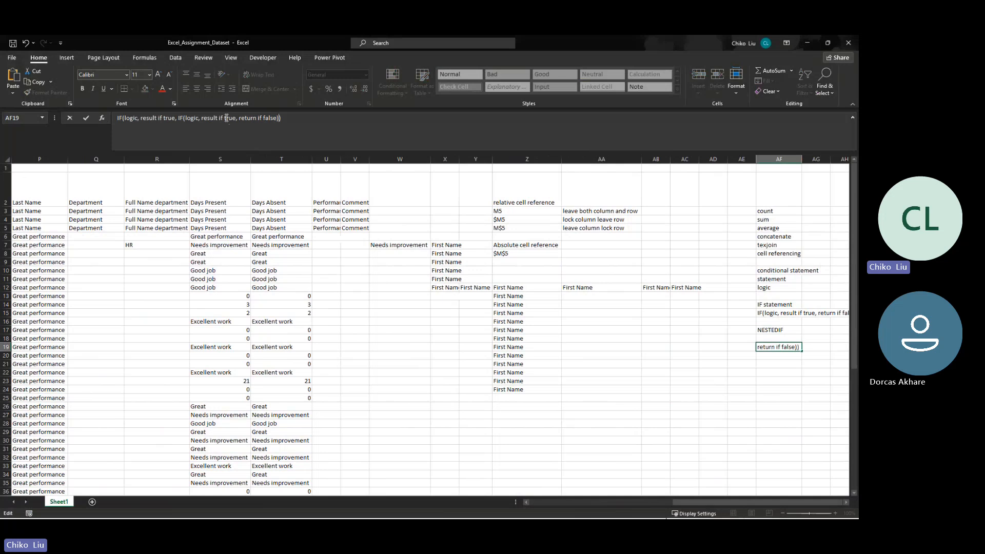
# - Nest two more IF(logic, result if true, return if false) statements in the innermost "return if false" argument of AF19
pyautogui.moveTo(239, 118); pyautogui.dragTo(276, 117)
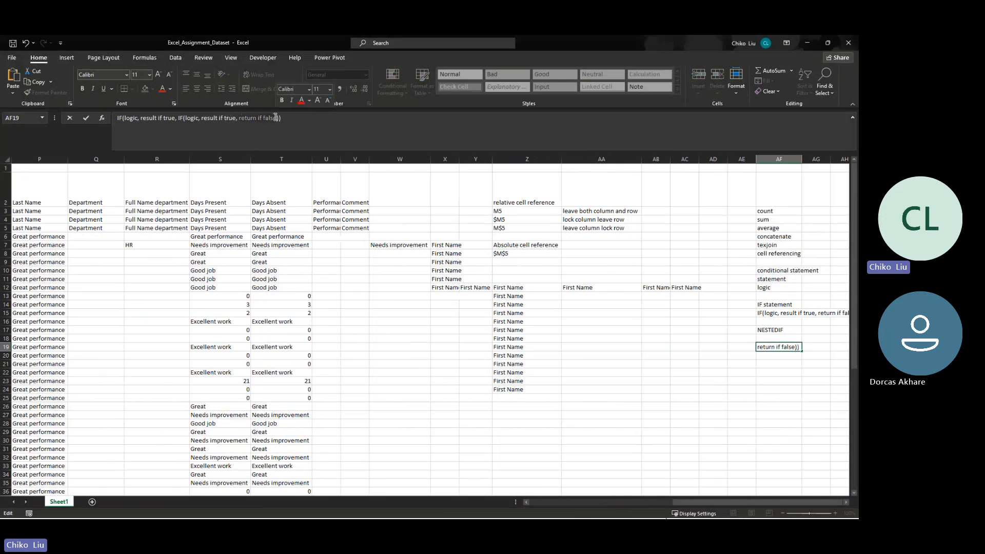
pyautogui.hotkey('ctrl', 'v')
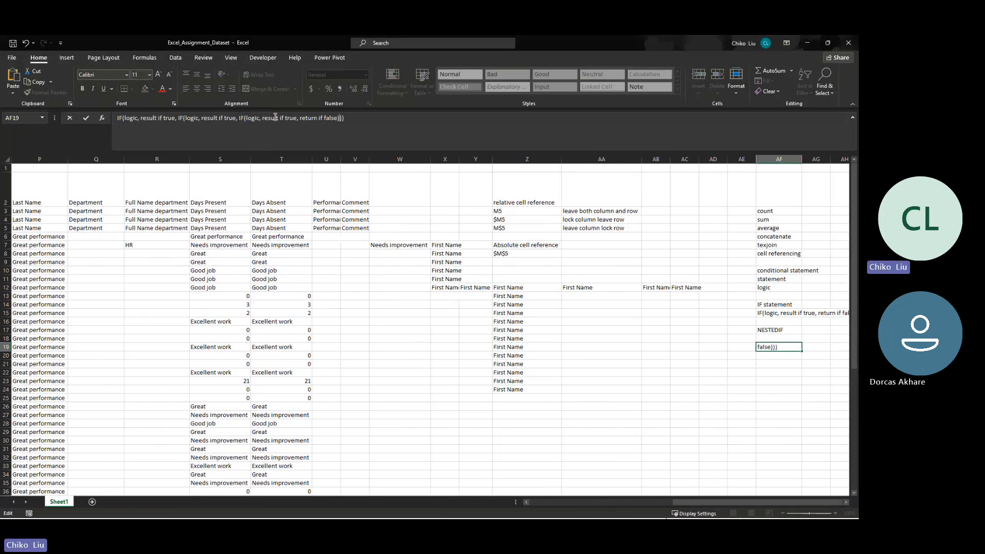
pyautogui.moveTo(300, 118); pyautogui.dragTo(337, 119)
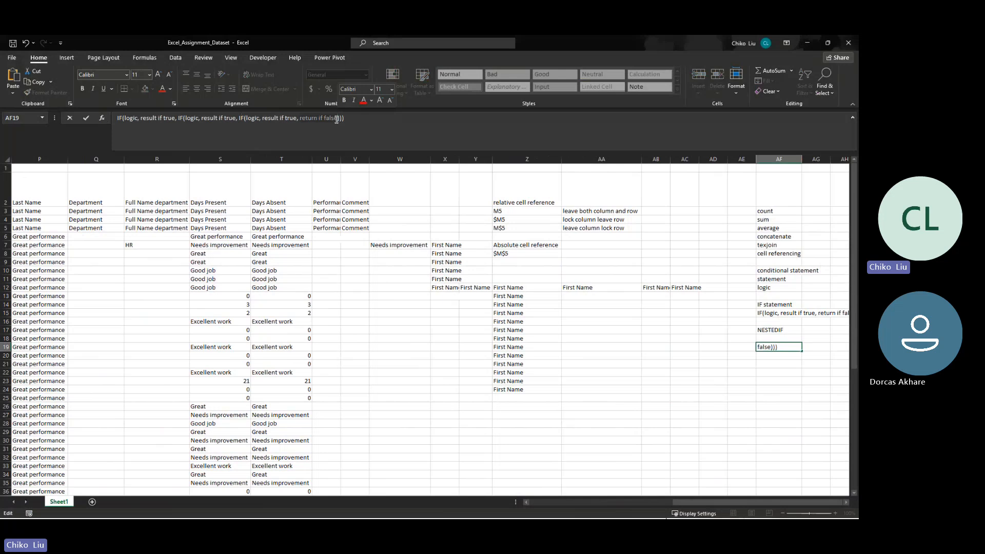
pyautogui.hotkey('ctrl', 'v')
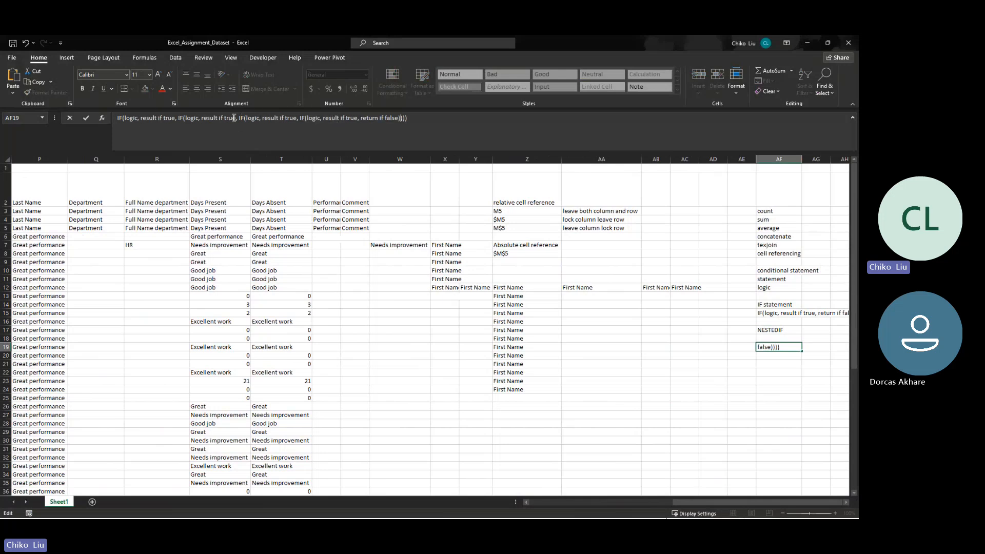
# - Examine where each nested IF begins in the AF19 syntax note, moving from the innermost to the outermost
pyautogui.click(305, 118)
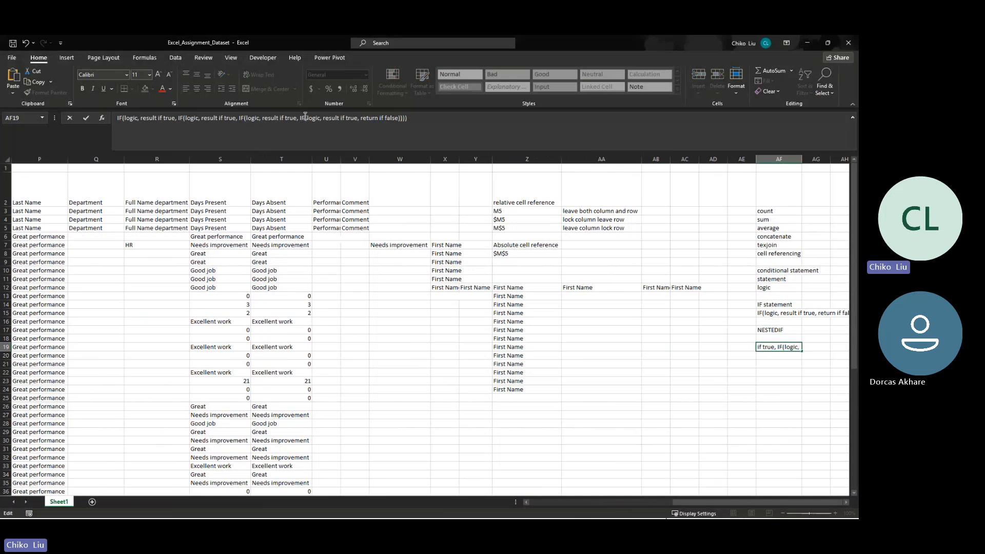
pyautogui.click(245, 119)
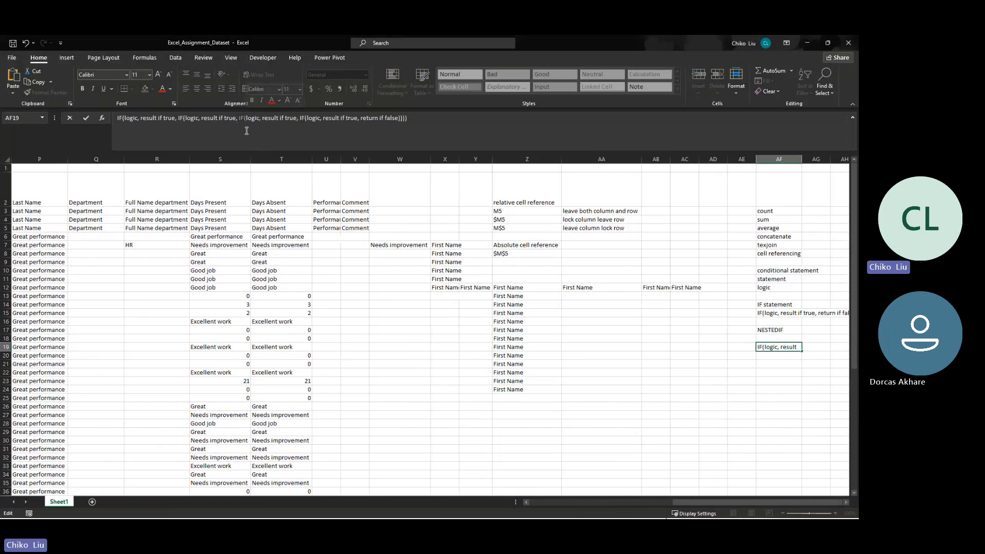
pyautogui.click(178, 117)
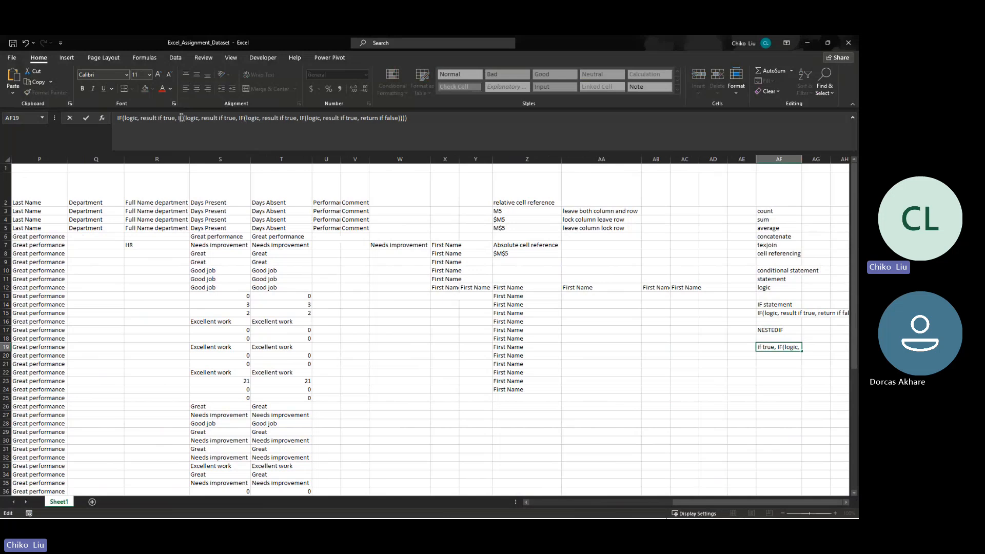
pyautogui.click(121, 117)
pyautogui.click(302, 118)
pyautogui.click(240, 118)
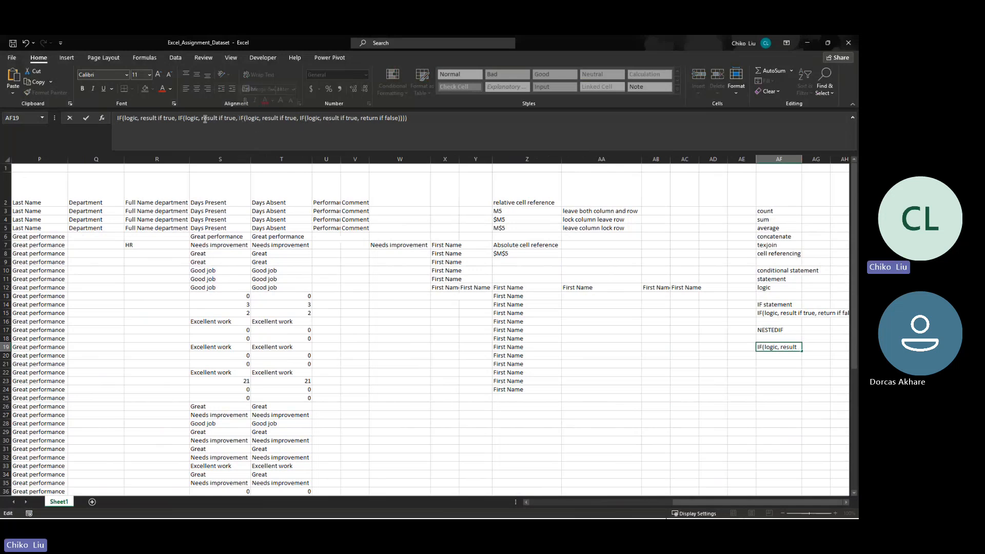
pyautogui.click(179, 118)
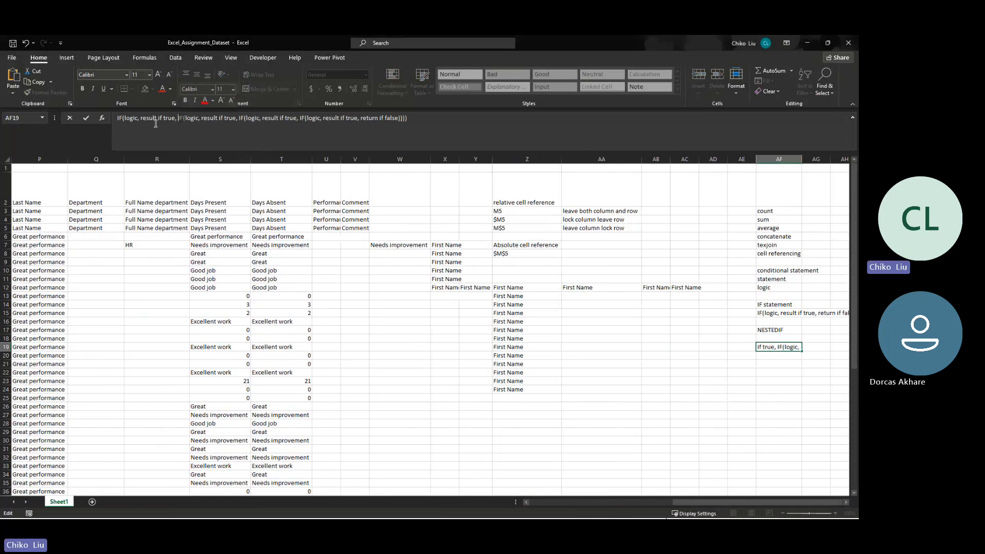
pyautogui.click(117, 121)
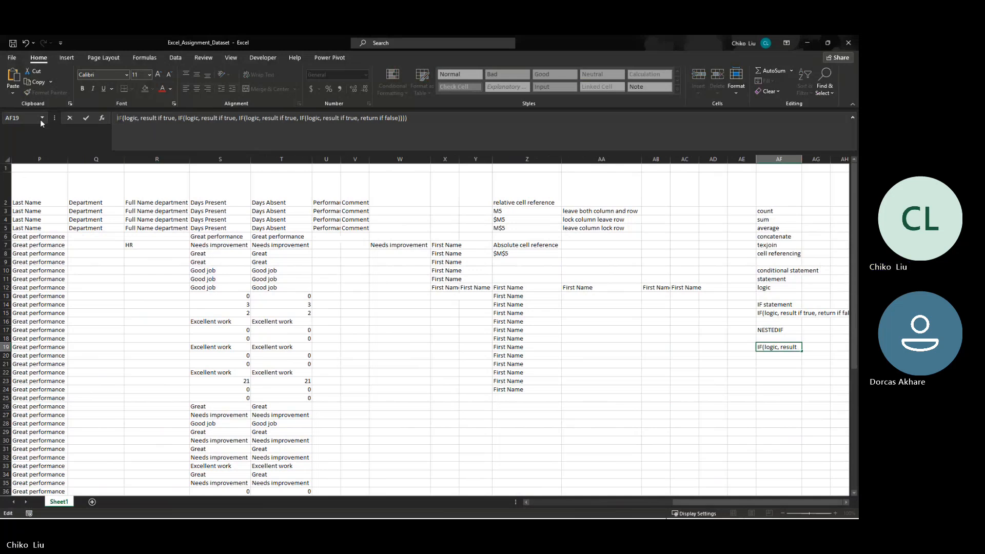
# - Commit the nested IF syntax note in AF19
pyautogui.hotkey('alt', 'Tab')
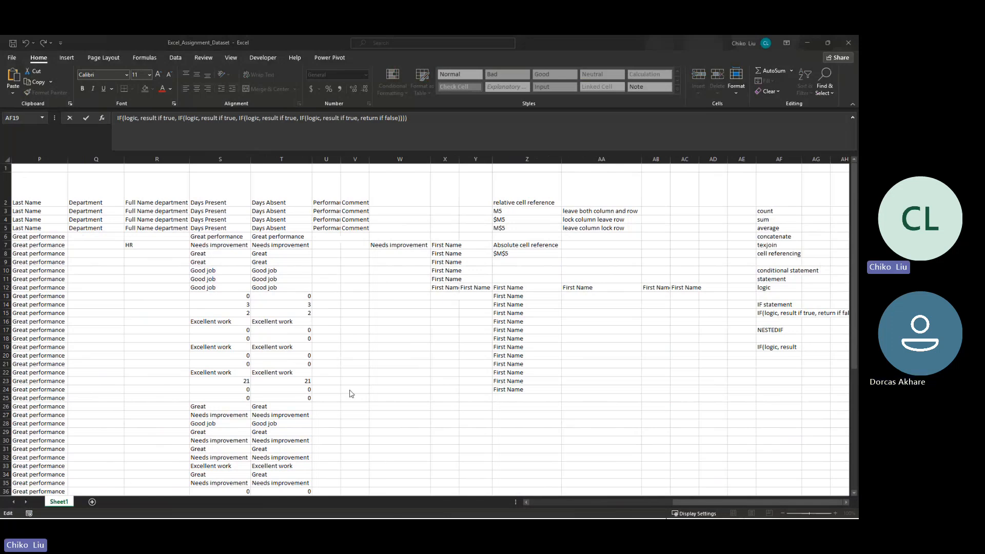
pyautogui.click(778, 353)
pyautogui.click(778, 349)
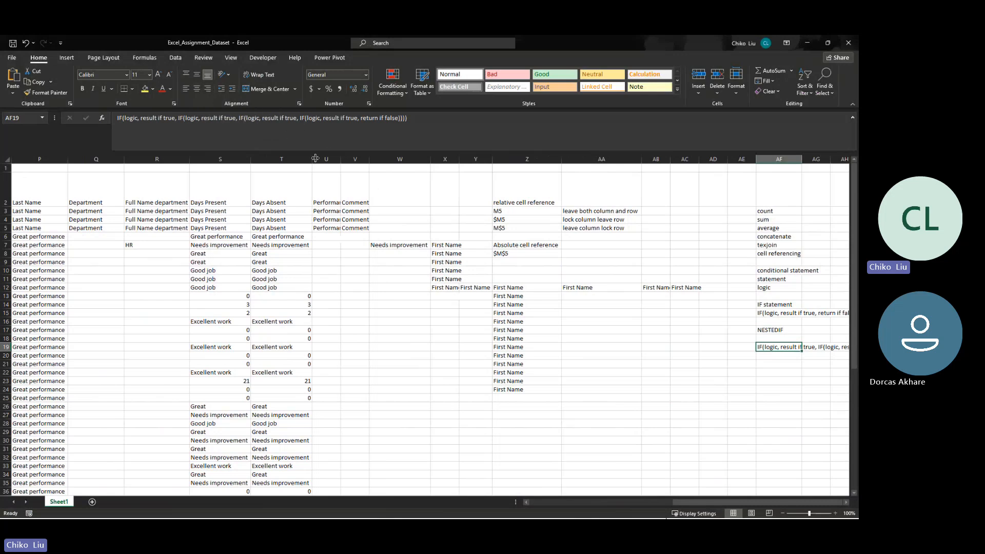
# - Return to the main dataset and enter "Comment" as the header of the blank column in H2
pyautogui.click(192, 246)
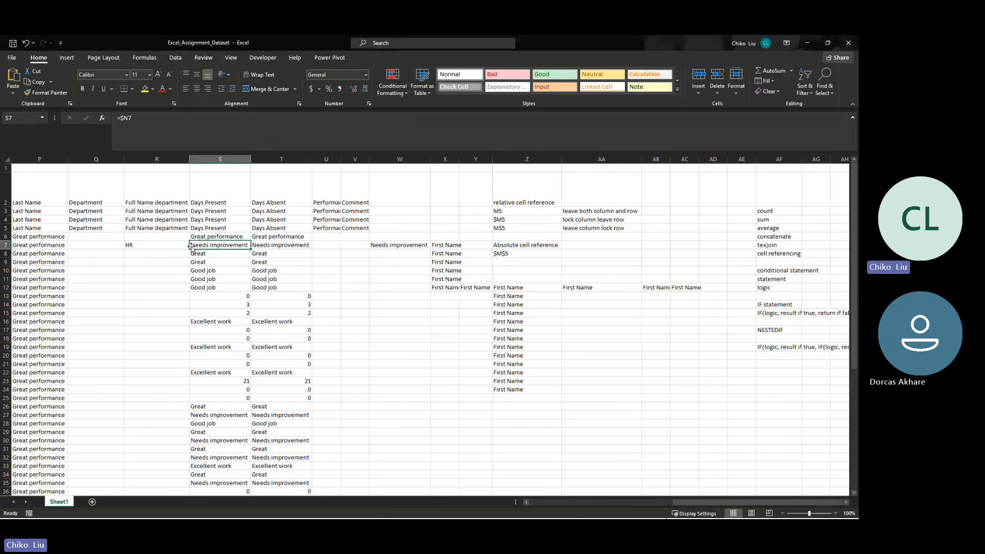
pyautogui.click(189, 246)
pyautogui.press('Left')
pyautogui.press('Left')
pyautogui.press('Left')
pyautogui.press('Left')
pyautogui.press('Left')
pyautogui.press('Left')
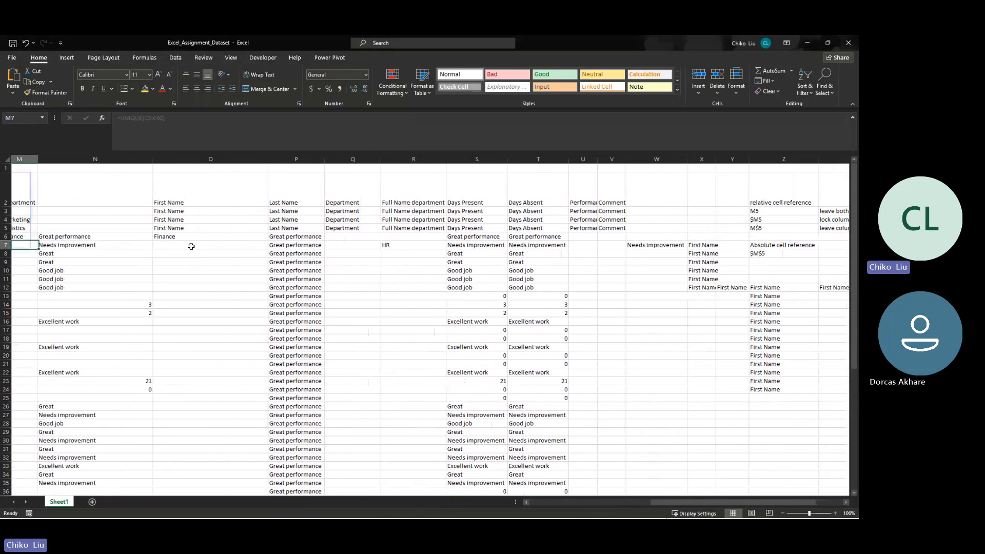
pyautogui.press('Left')
pyautogui.press('Left')
pyautogui.press('Left')
pyautogui.press('Left')
pyautogui.press('Left')
pyautogui.press('Left')
pyautogui.press('Left')
pyautogui.press('Left')
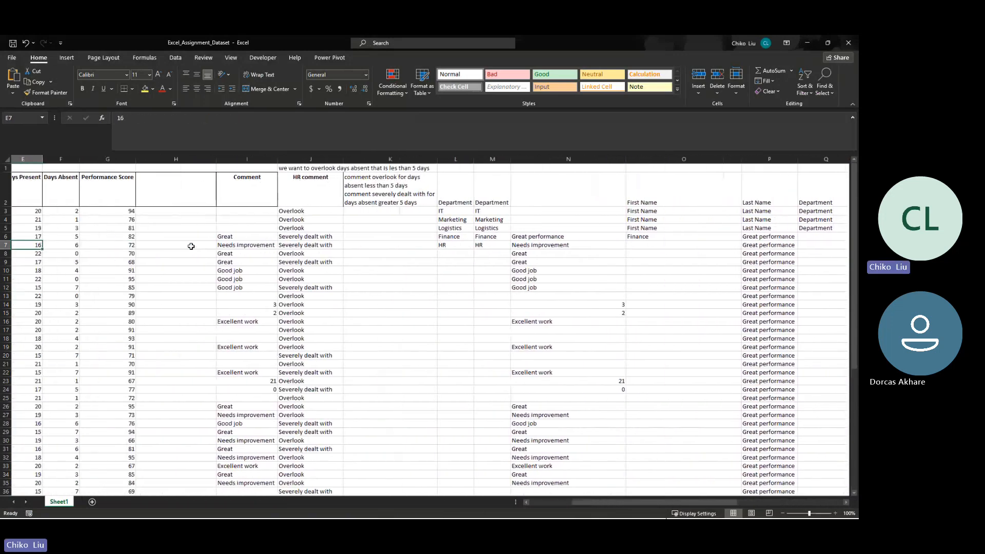
pyautogui.click(275, 196)
pyautogui.write('cOM')
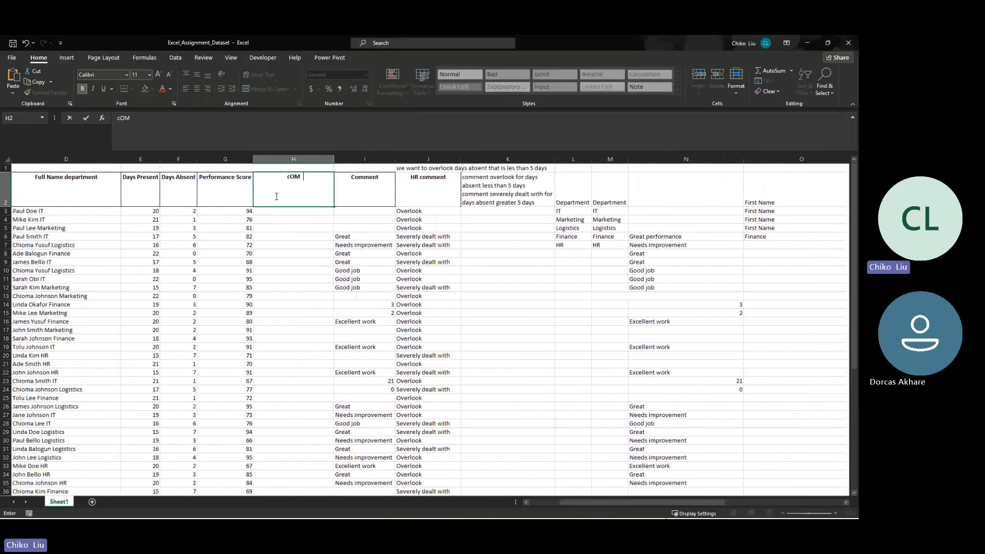
pyautogui.write('MENTS')
pyautogui.press('BackSpace')
pyautogui.press('BackSpace')
pyautogui.press('BackSpace')
pyautogui.press('BackSpace')
pyautogui.press('BackSpace')
pyautogui.press('BackSpace')
pyautogui.press('BackSpace')
pyautogui.write('Comment\\')
pyautogui.press('BackSpace')
pyautogui.press('Return')
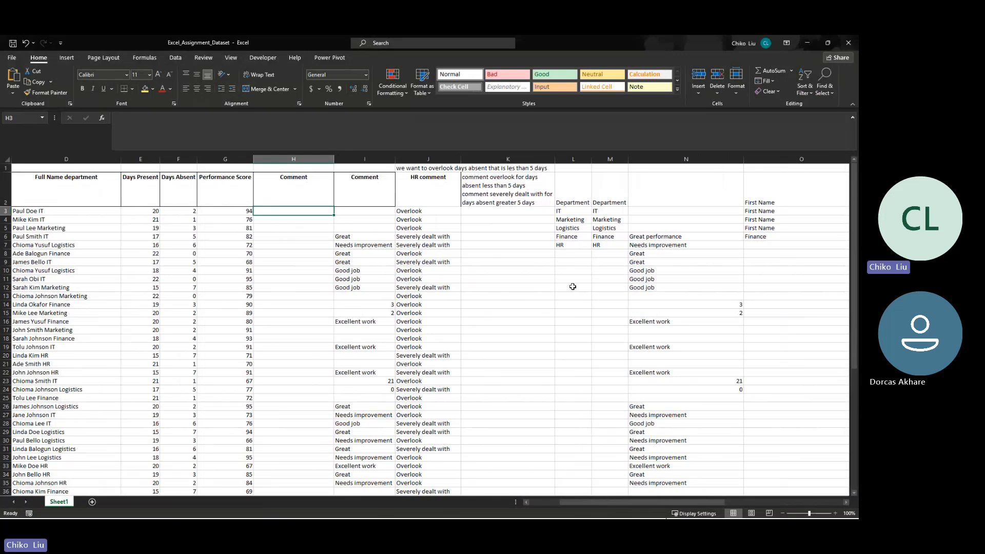
# - Insert three blank columns before the Department lists, starting at column L, and enter "Per" in L3
pyautogui.click(497, 229)
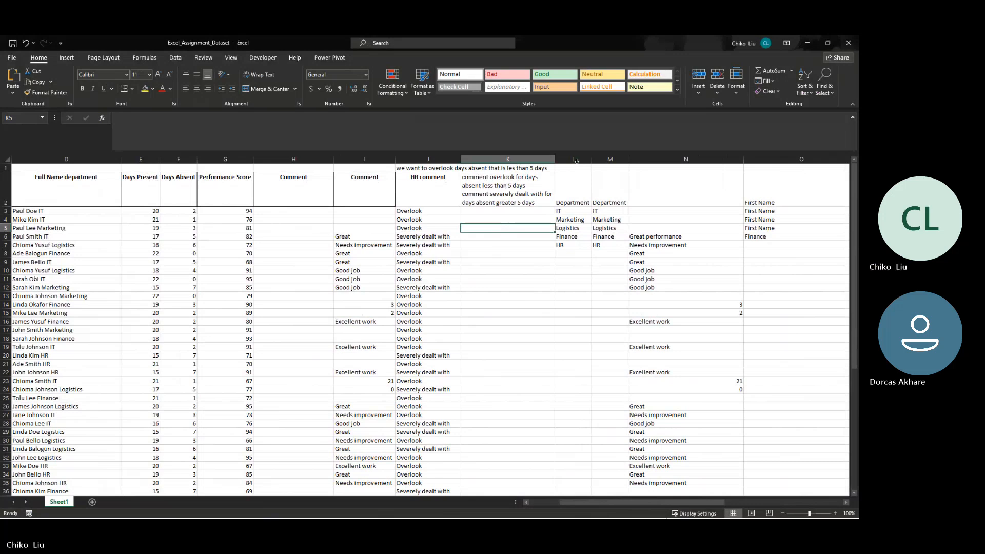
pyautogui.moveTo(576, 160)
pyautogui.mouseDown()
pyautogui.moveTo(658, 136)
pyautogui.moveTo(642, 160)
pyautogui.mouseUp()
pyautogui.rightClick(645, 161)
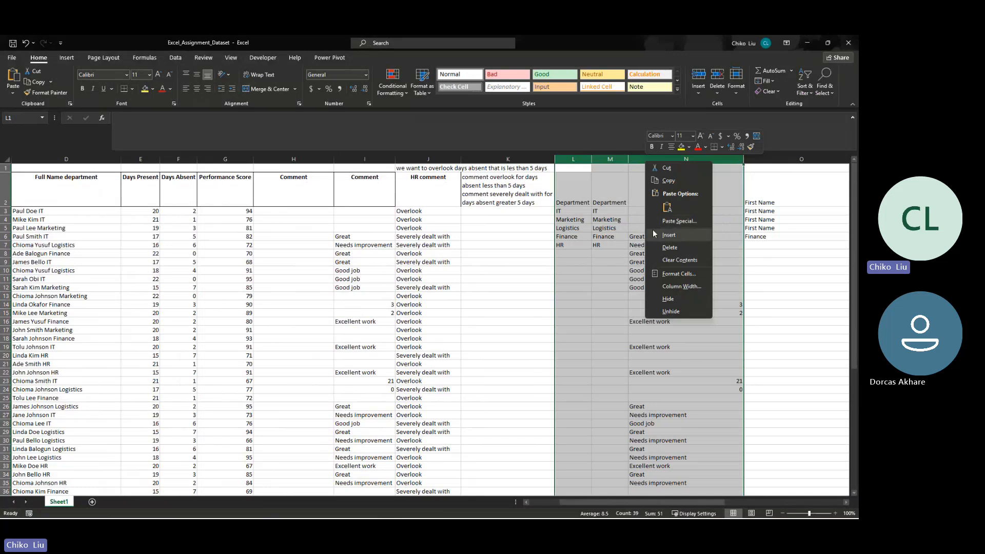
pyautogui.click(653, 232)
pyautogui.click(620, 212)
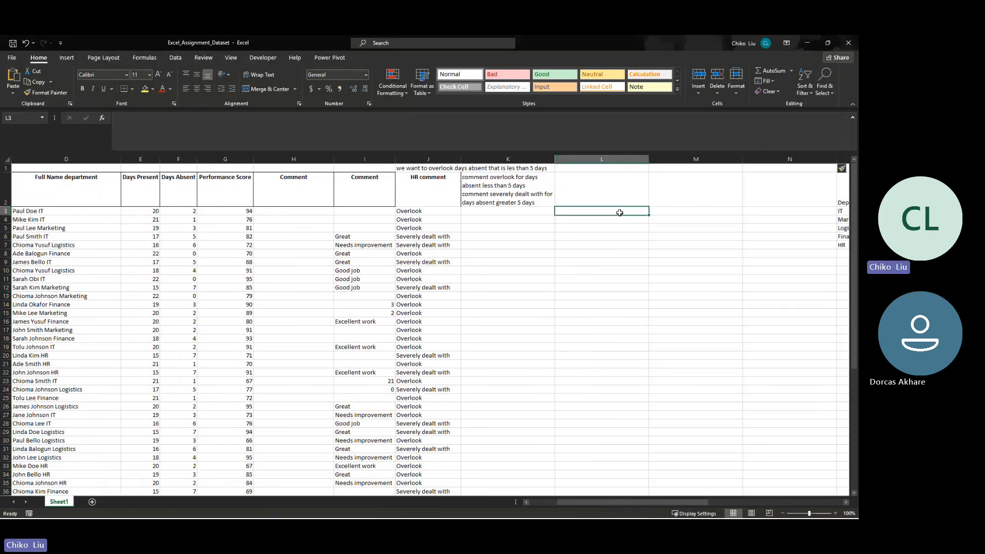
pyautogui.write('Per')
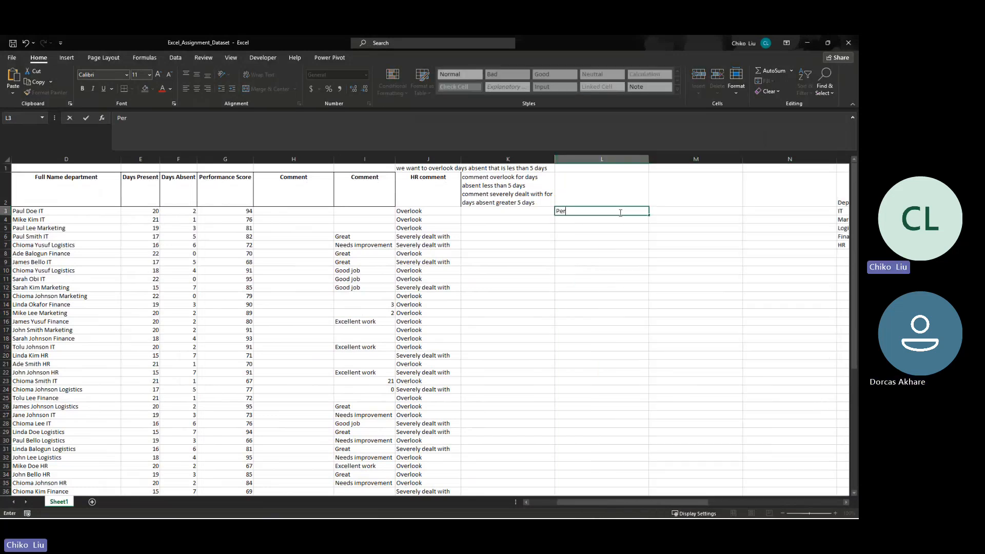
# - Change the header in H2 to "Grade"
pyautogui.click(290, 185)
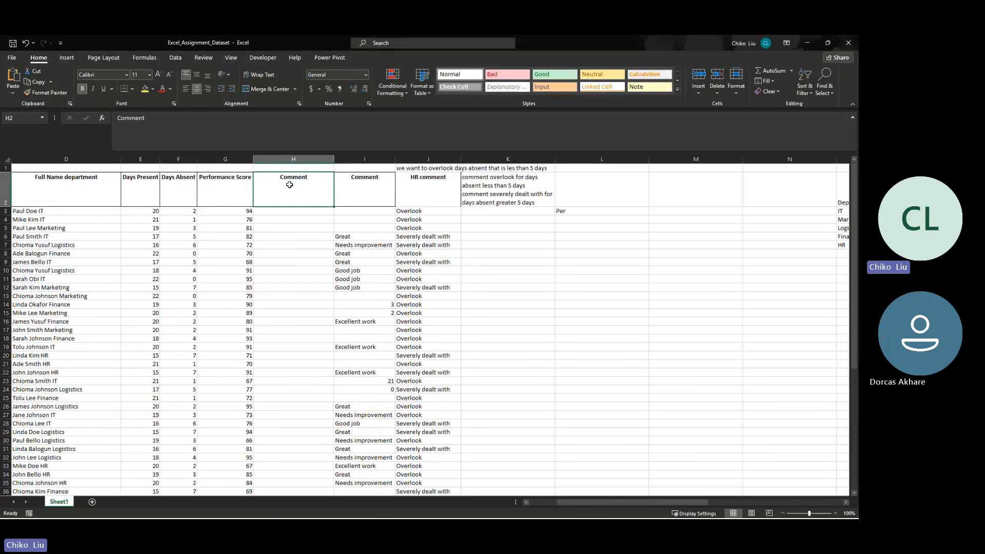
pyautogui.write('Grade')
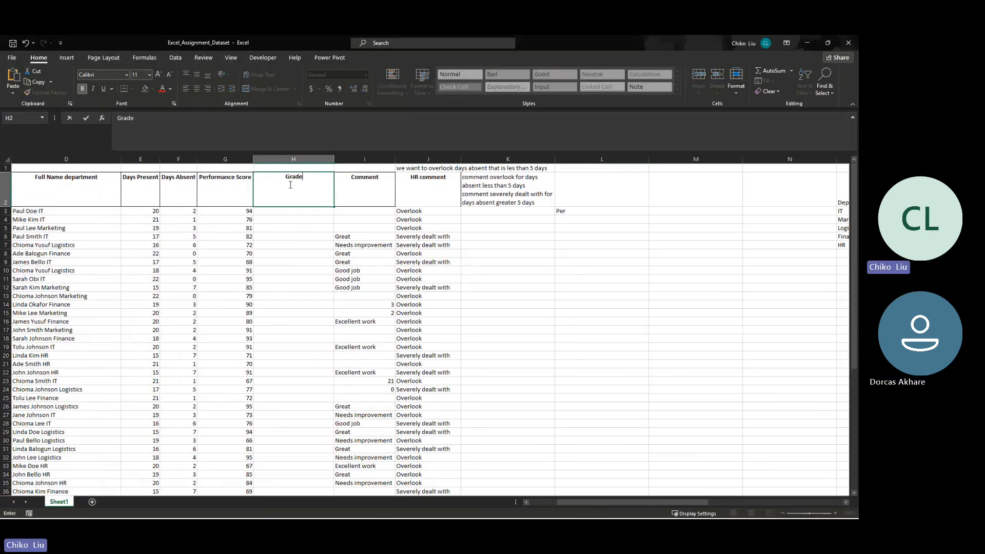
pyautogui.press('Tab')
# - Replace the text in L3 with "Grade" as a label for the reference table
pyautogui.press('Down')
pyautogui.press('Right')
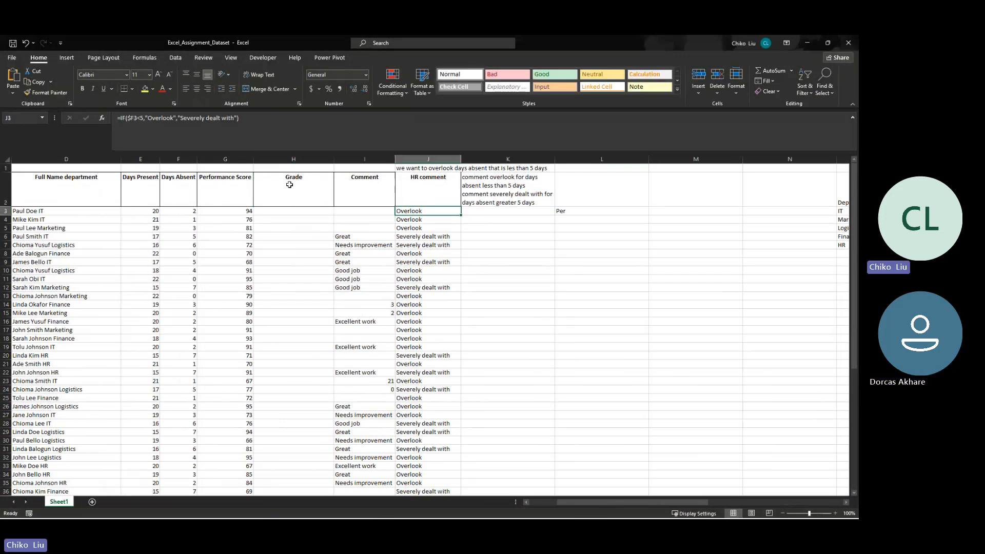
pyautogui.press('Right')
pyautogui.press('Right')
pyautogui.press('Right')
pyautogui.press('Left')
pyautogui.write('Grade')
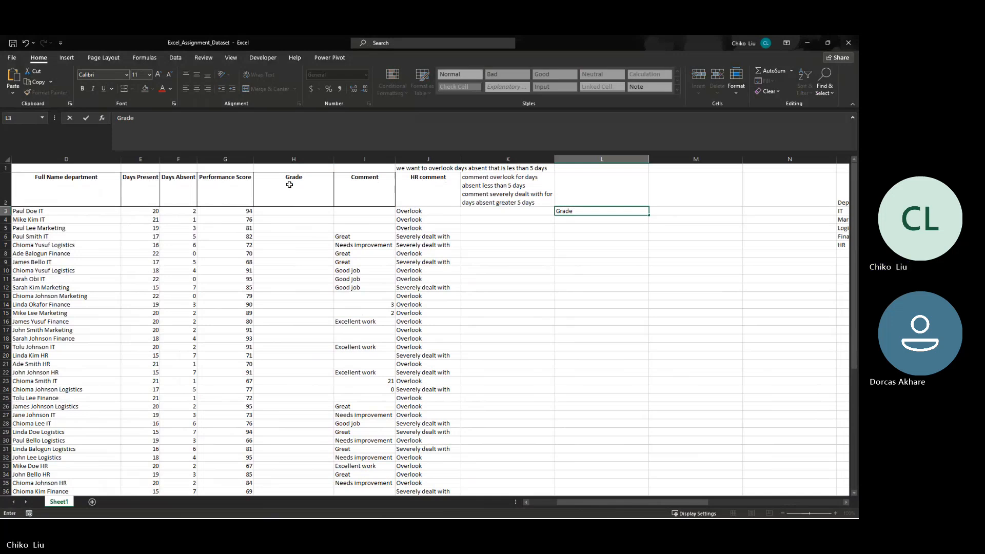
pyautogui.press('Return')
pyautogui.scroll(-15, 221, 249)
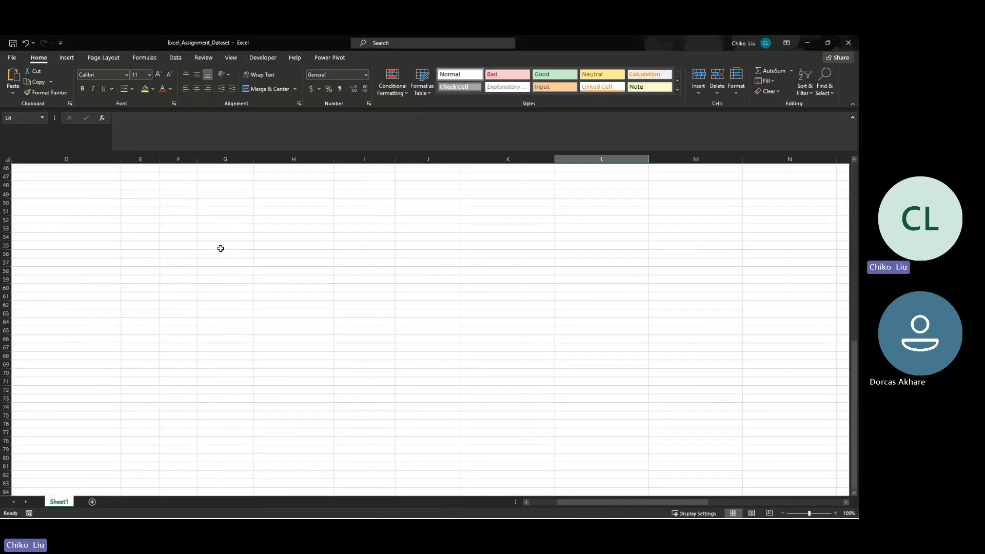
pyautogui.scroll(15, 220, 249)
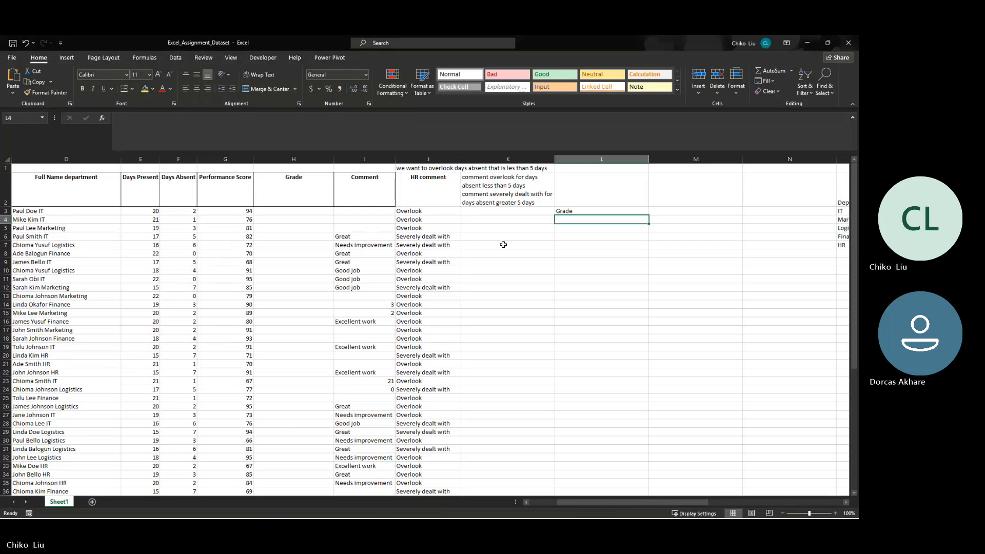
pyautogui.click(612, 195)
pyautogui.write('=')
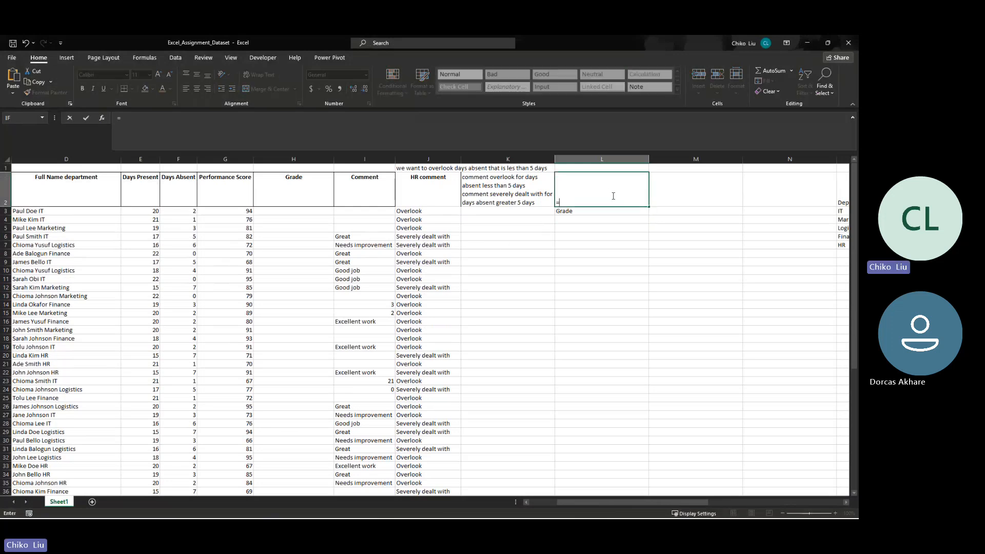
pyautogui.press('Escape')
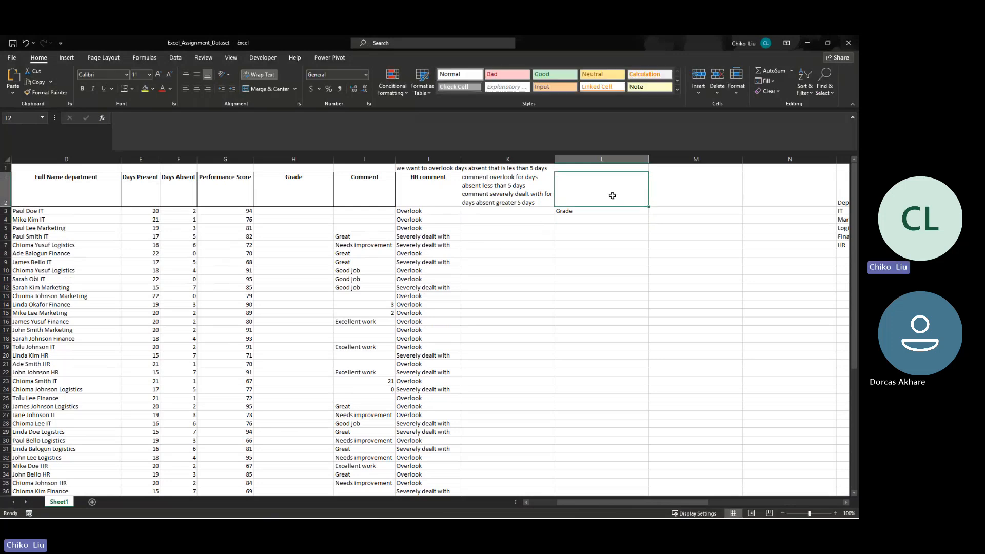
# - Enter the score range 60-71 in L4, below the "Grade" label
pyautogui.press('Down')
pyautogui.press('Down')
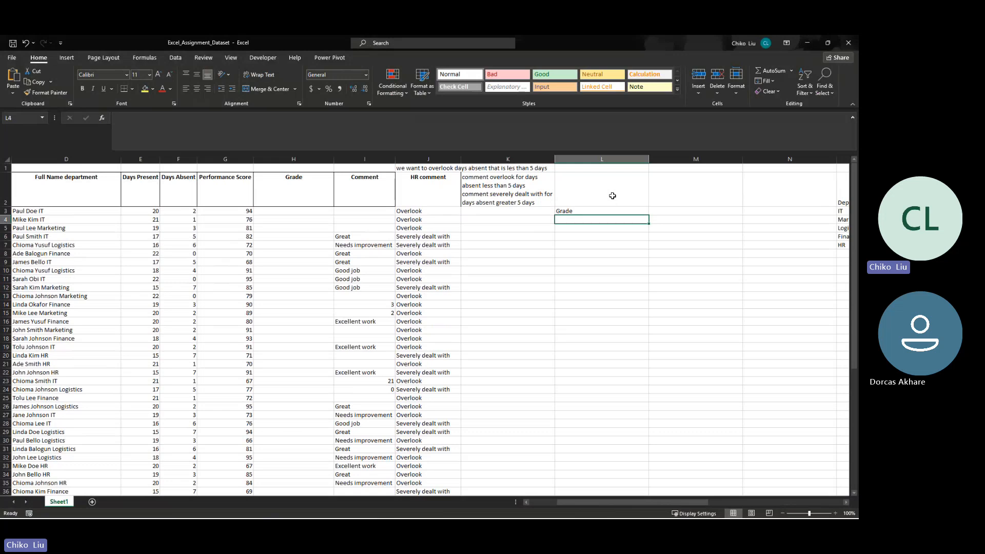
pyautogui.write('60-71')
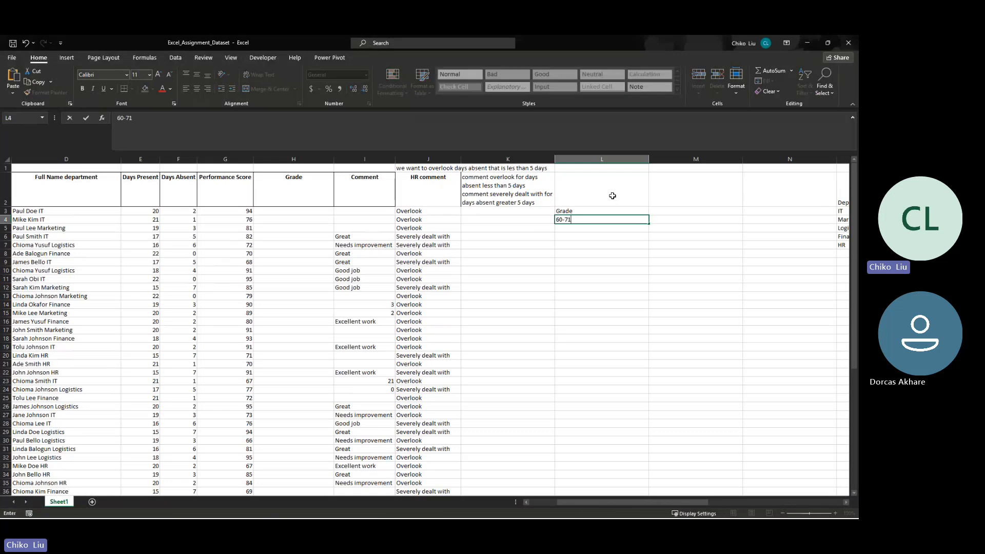
pyautogui.hotkey('ctrl', 'Return')
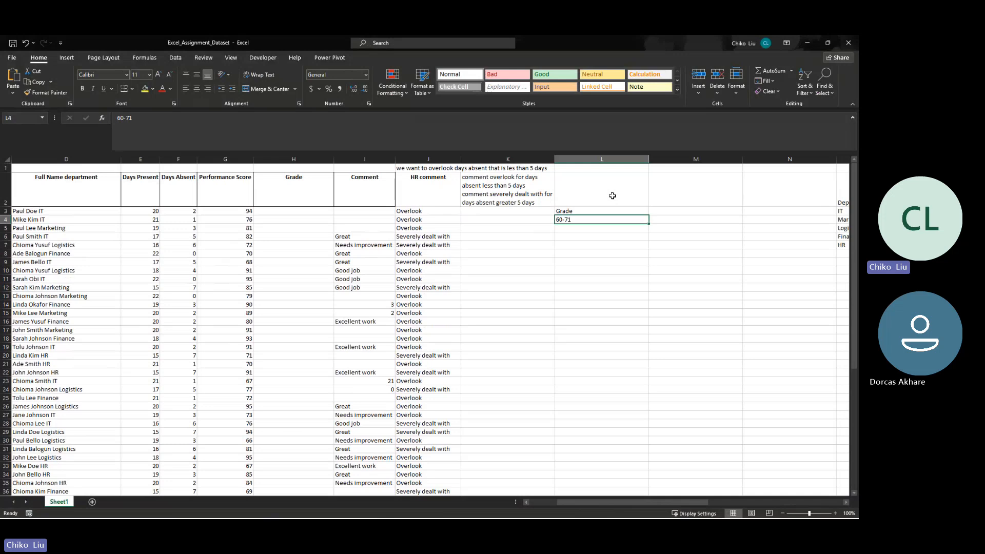
# - Move the "Grade" label from L3 to M3
pyautogui.click(570, 211)
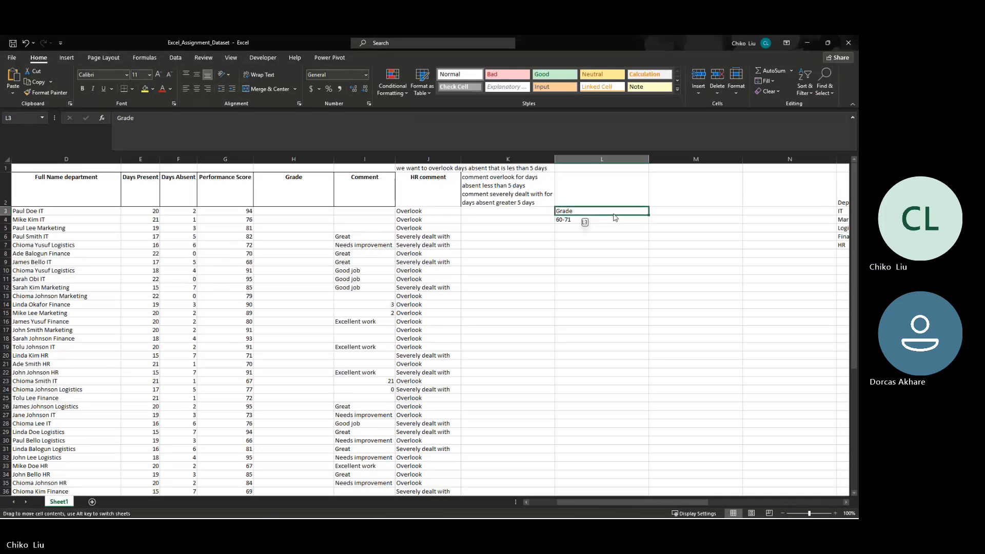
pyautogui.moveTo(615, 217); pyautogui.dragTo(641, 210)
pyautogui.click(639, 209)
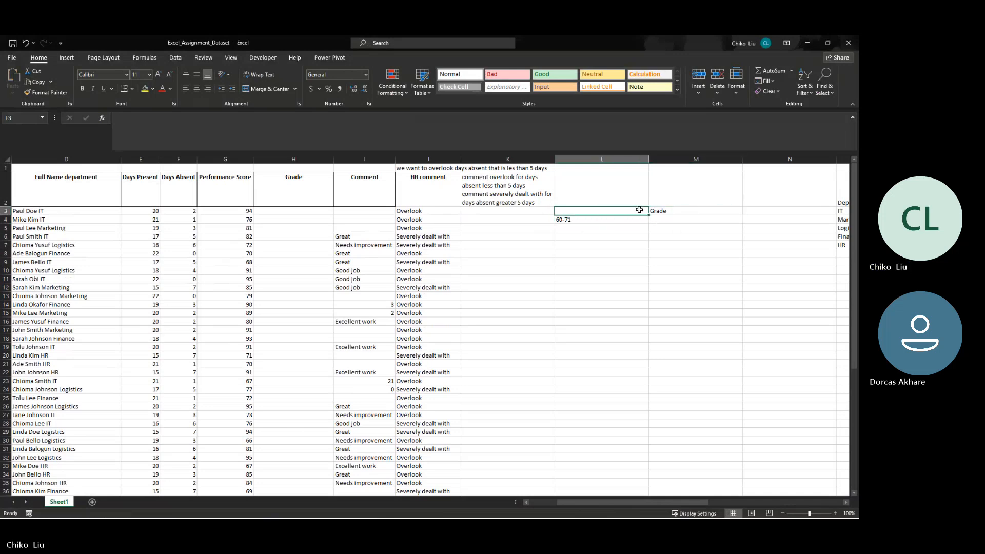
# - Label L3 "Performance Score" as the heading of the score range column
pyautogui.write('Perform')
pyautogui.press('BackSpace')
pyautogui.write('rm')
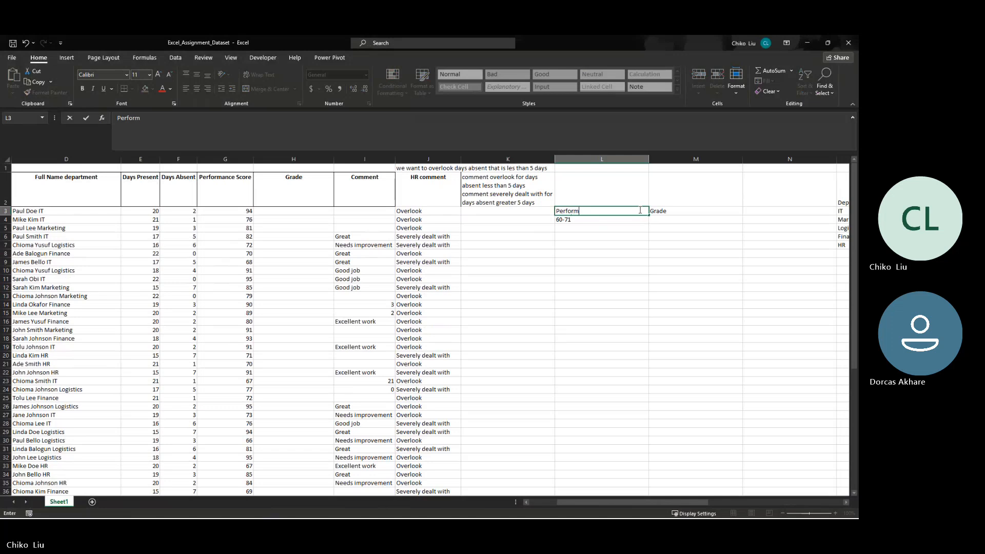
pyautogui.write('ance Score')
pyautogui.press('Return')
# - Calculate the average performance score in L2 with =AVERAGE(G3:G43)
pyautogui.press('Up')
pyautogui.press('Up')
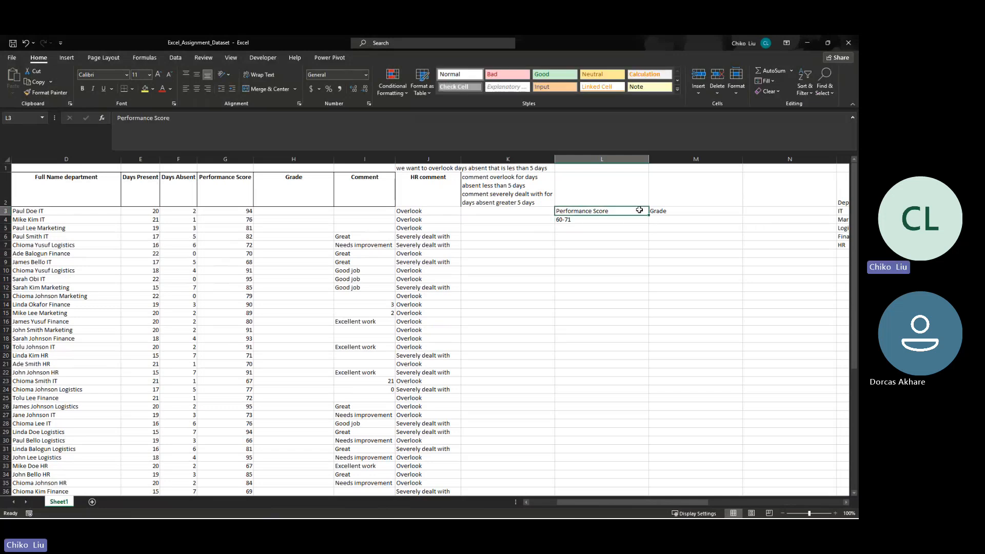
pyautogui.write('=av')
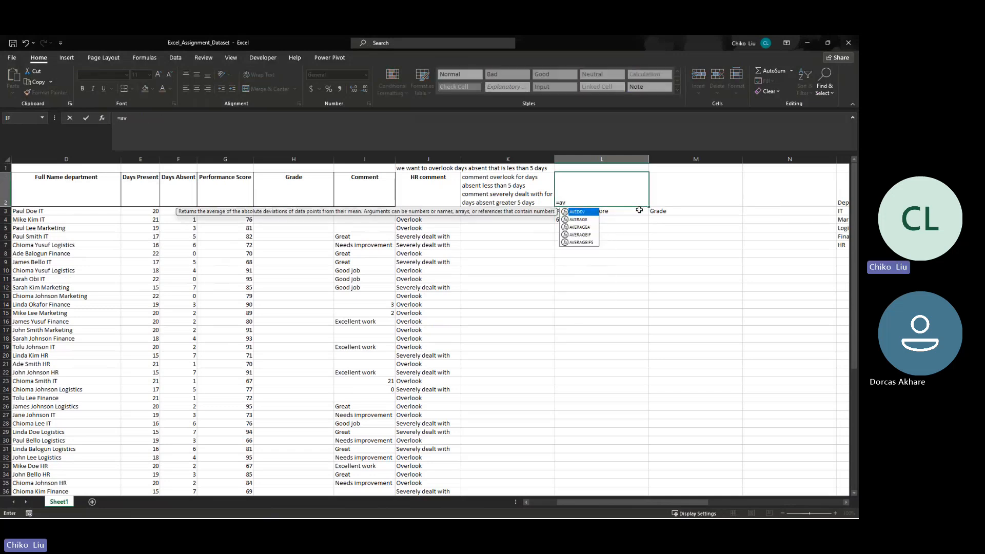
pyautogui.press('Down')
pyautogui.press('Tab')
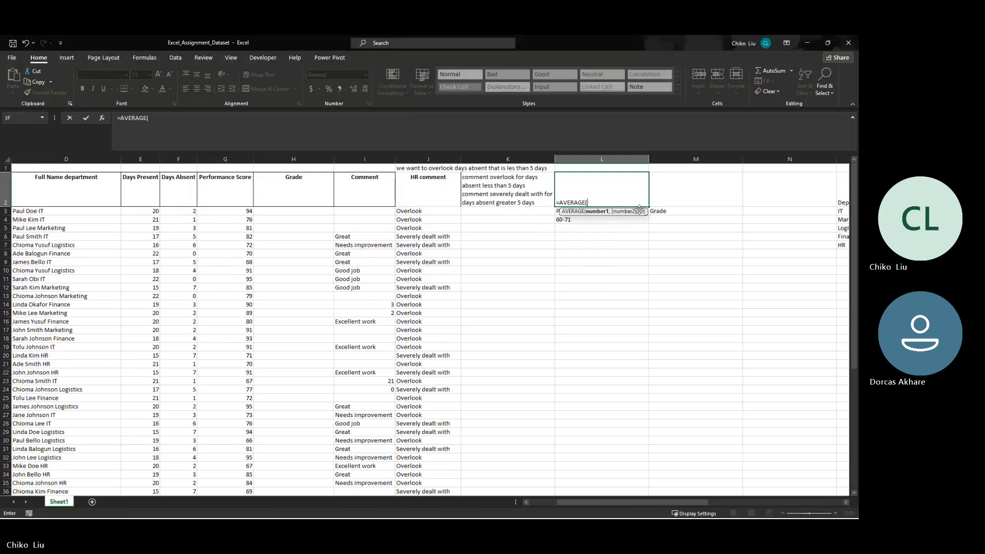
pyautogui.press('Left')
pyautogui.press('Left')
pyautogui.press('Left')
pyautogui.press('Left')
pyautogui.press('Left')
pyautogui.press('Down')
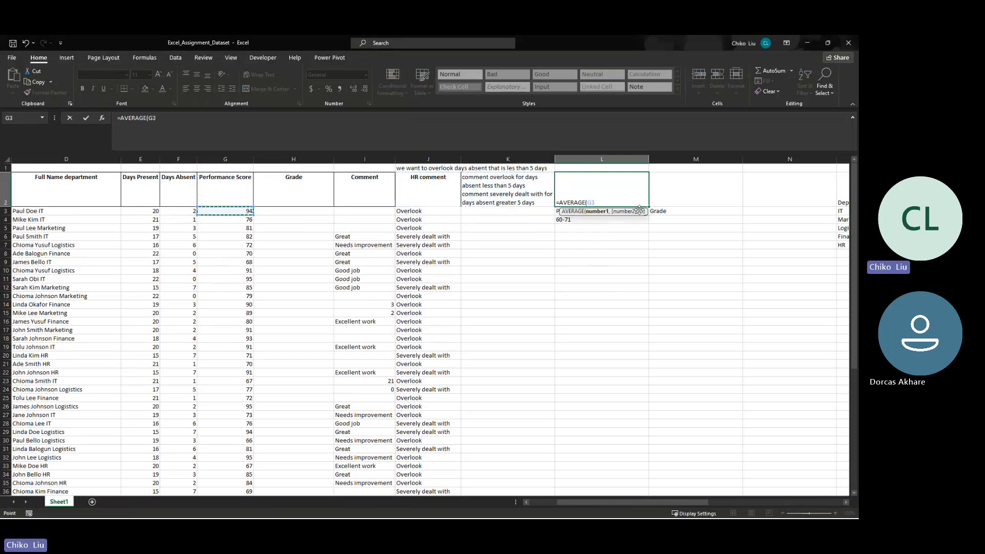
pyautogui.hotkey('ctrl', 'shift', 'Down')
pyautogui.press('Return')
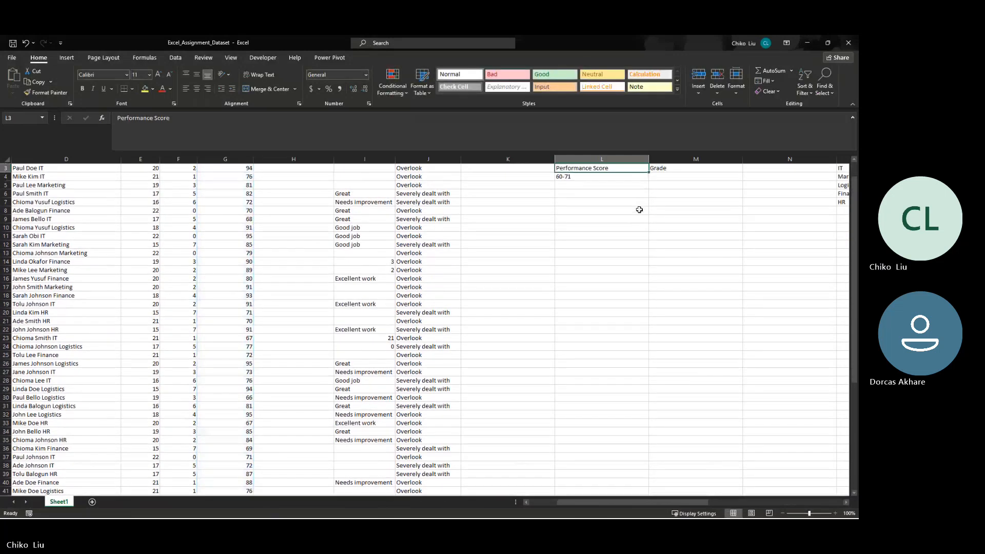
# - Correct the average formula's range in L2 to G3:G42
pyautogui.scroll(1, 639, 210)
pyautogui.press('Up')
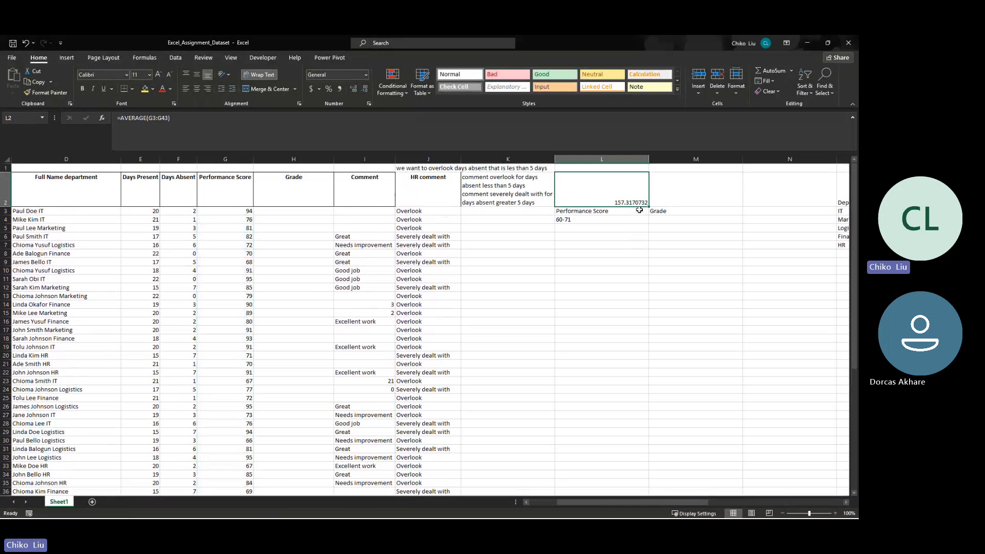
pyautogui.click(167, 119)
pyautogui.press('BackSpace')
pyautogui.write('2')
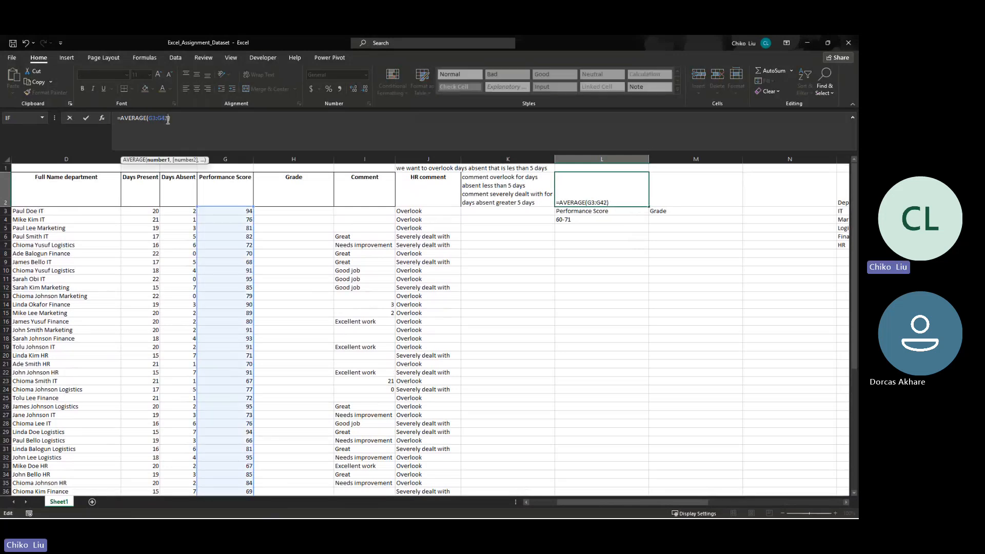
pyautogui.press('Tab')
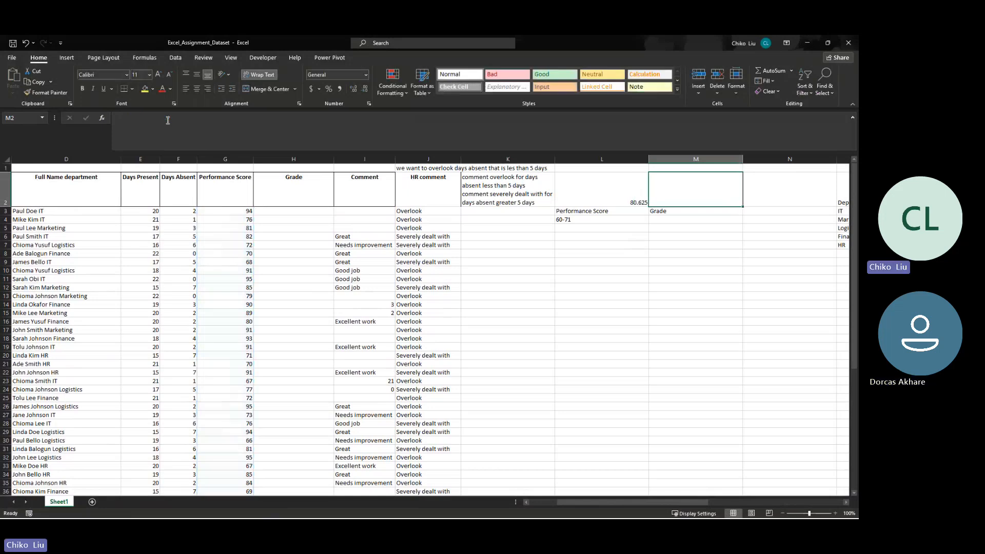
# - Calculate the lowest performance score in M2 with =MIN(G2:G42)
pyautogui.write('=min')
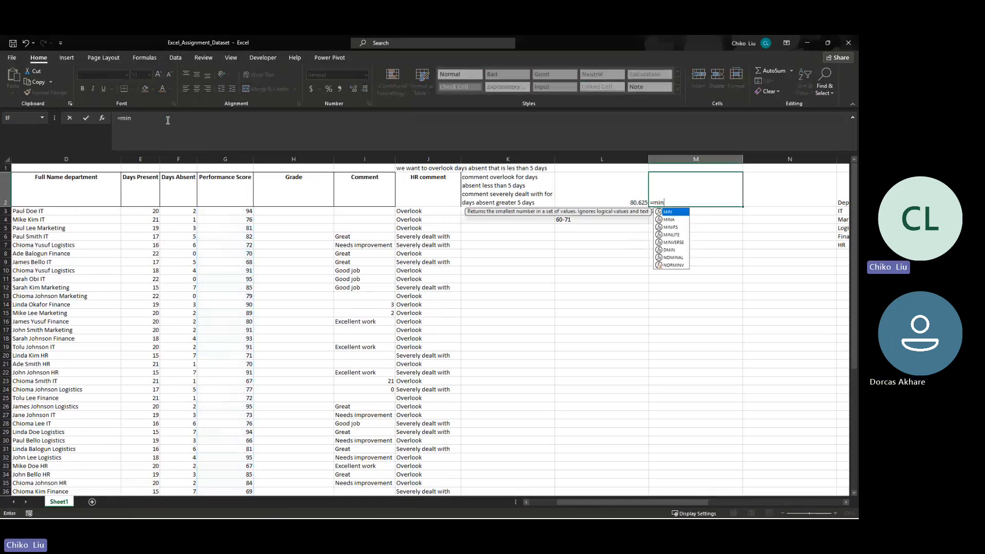
pyautogui.press('Tab')
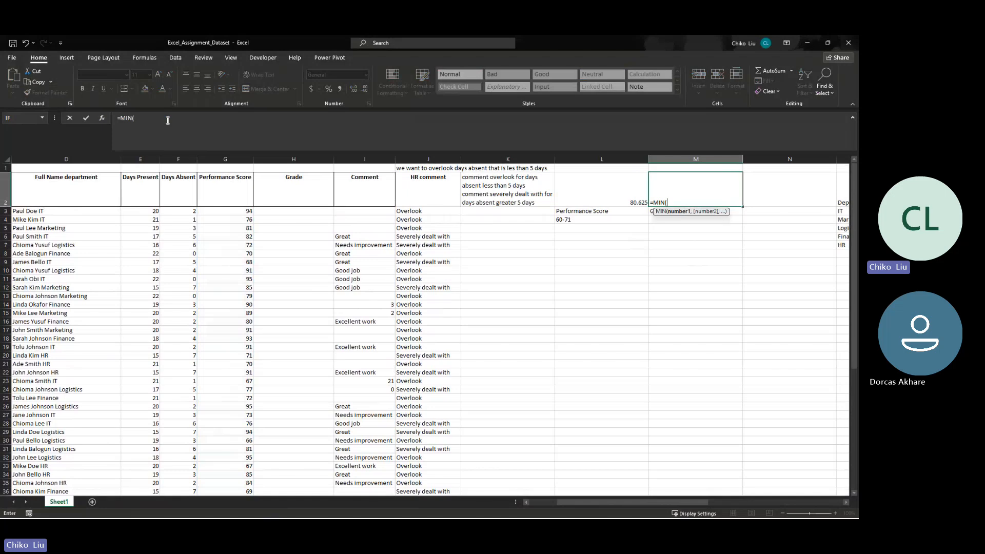
pyautogui.write('G2:')
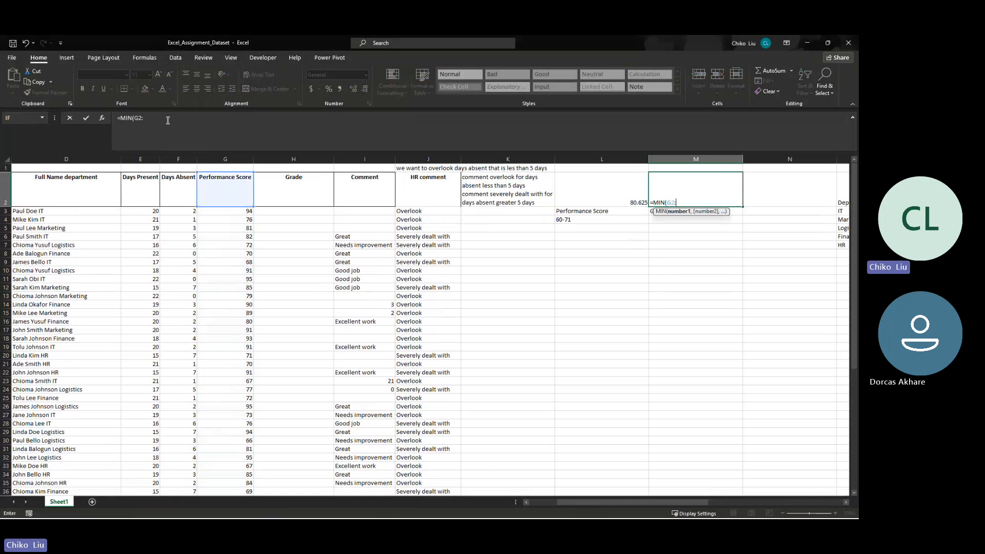
pyautogui.write('g42')
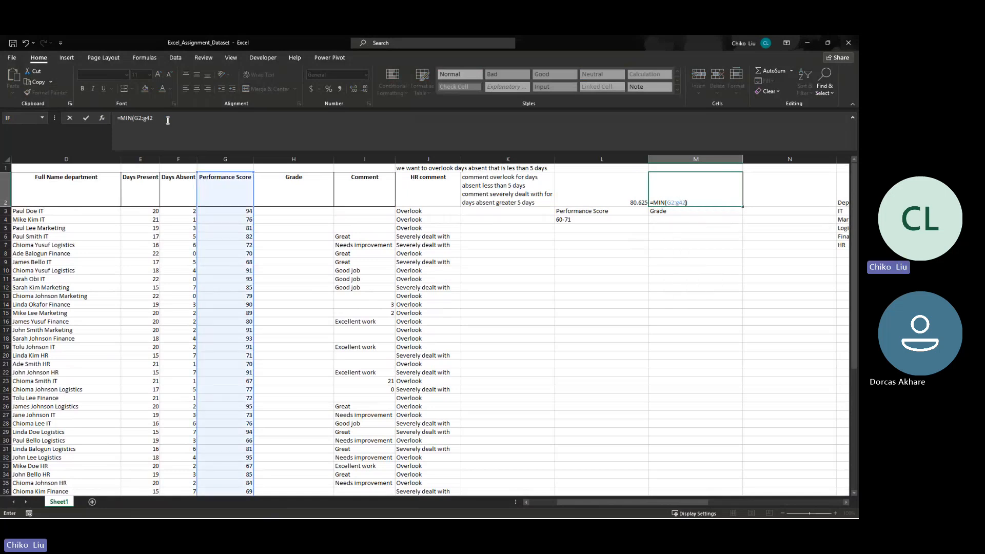
pyautogui.press('Tab')
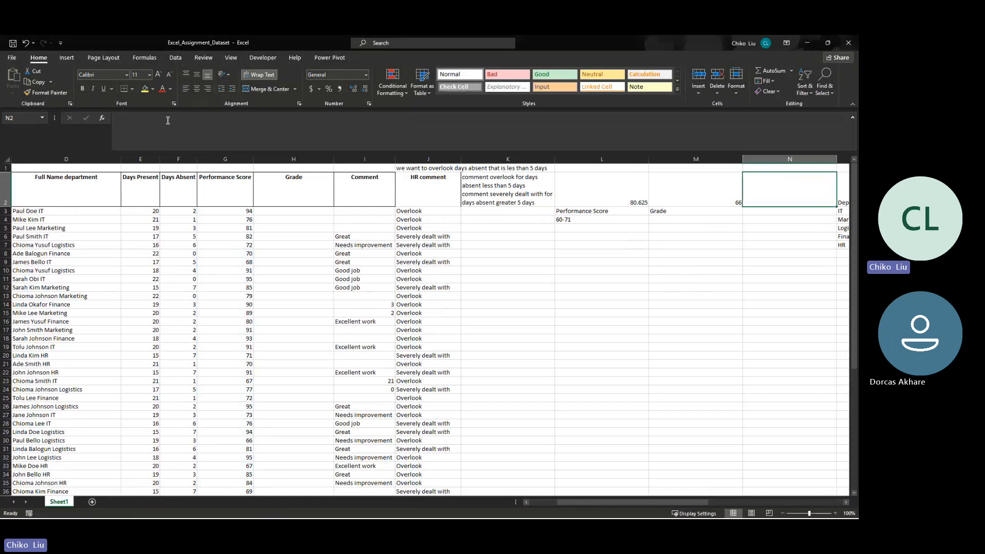
# - Calculate the highest performance score in N2 with =MAX(G2:G42)
pyautogui.write('=max')
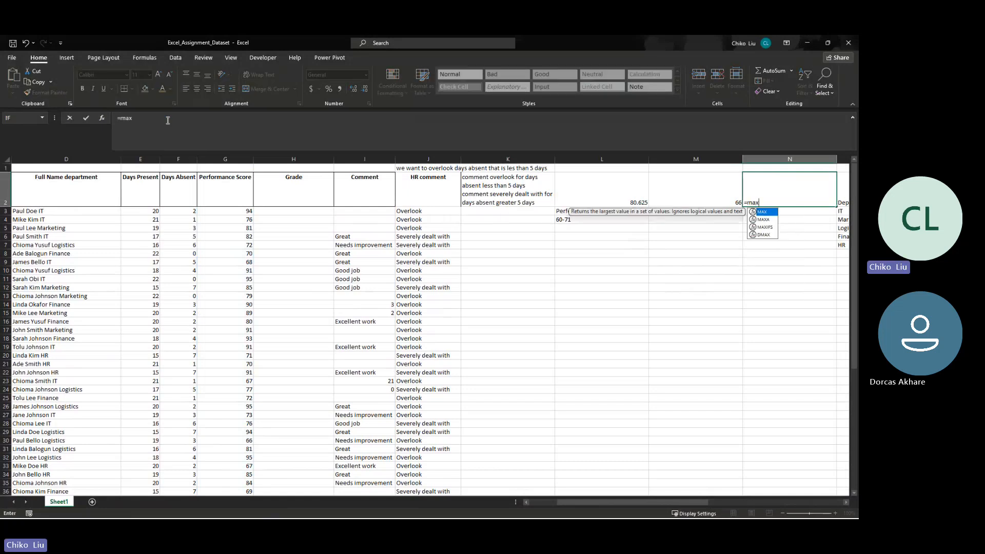
pyautogui.press('Tab')
pyautogui.write('G')
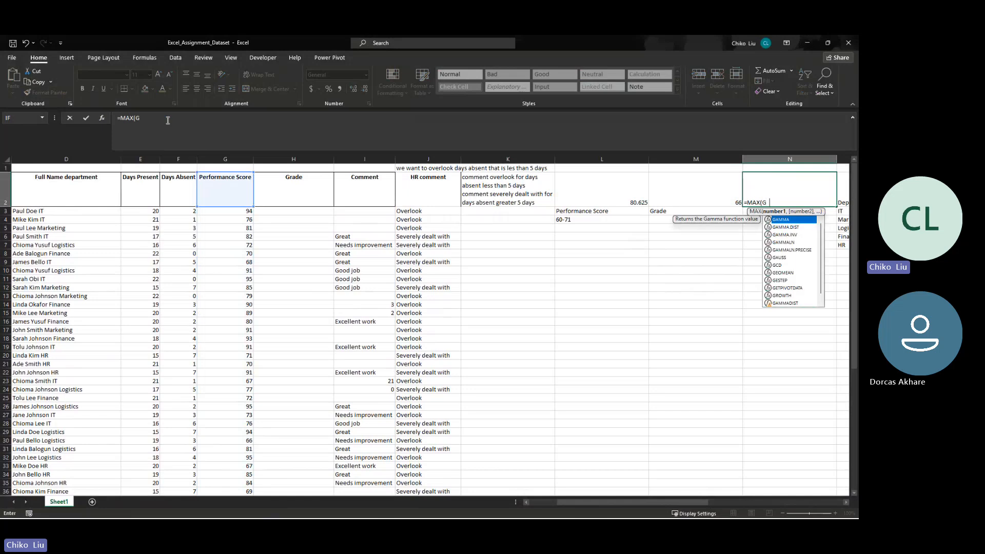
pyautogui.write('2:g42')
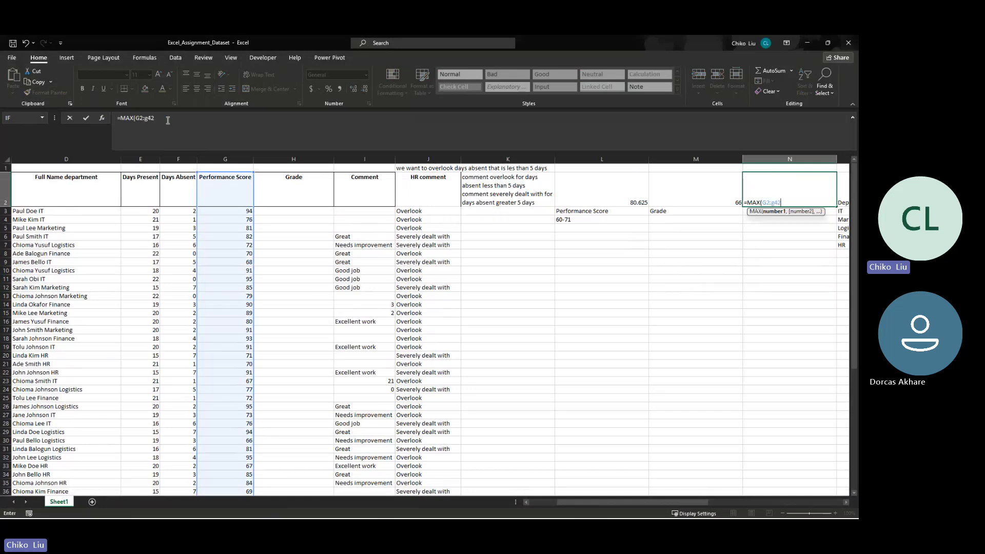
pyautogui.write(')')
pyautogui.press('Return')
pyautogui.press('Up')
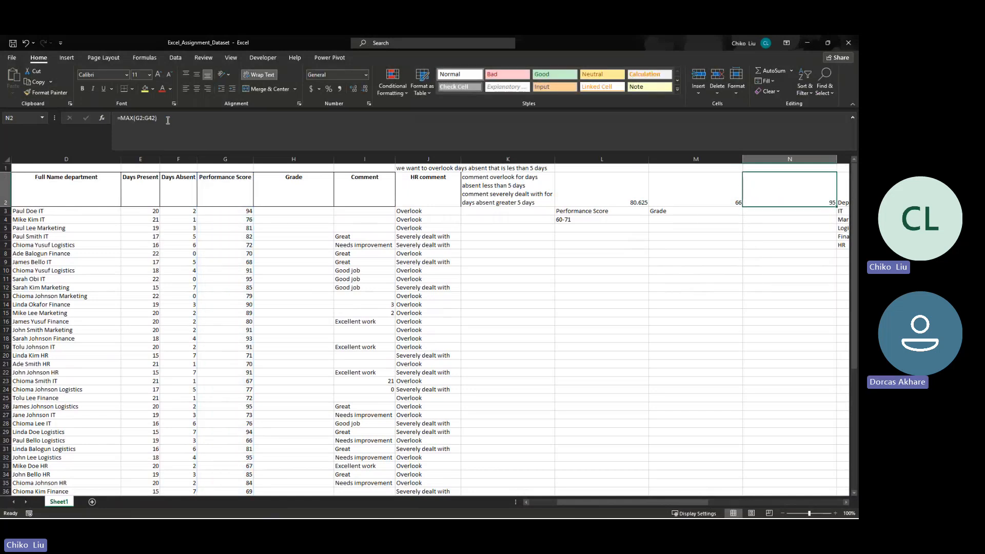
# - Calculate the difference between the average and lowest performance scores in M1 with =L2-M2
pyautogui.press('Left')
pyautogui.press('Up')
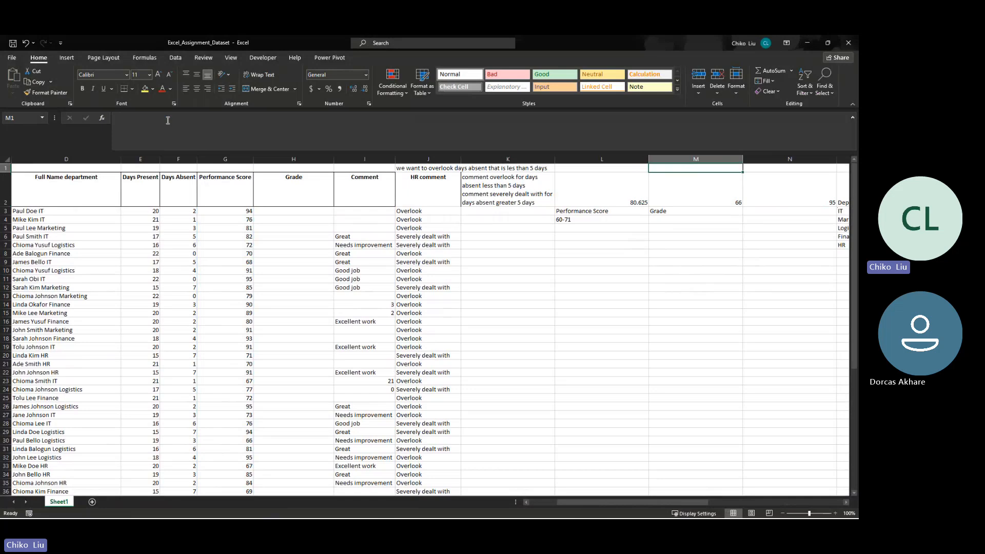
pyautogui.write('=')
pyautogui.press('Down')
pyautogui.press('Left')
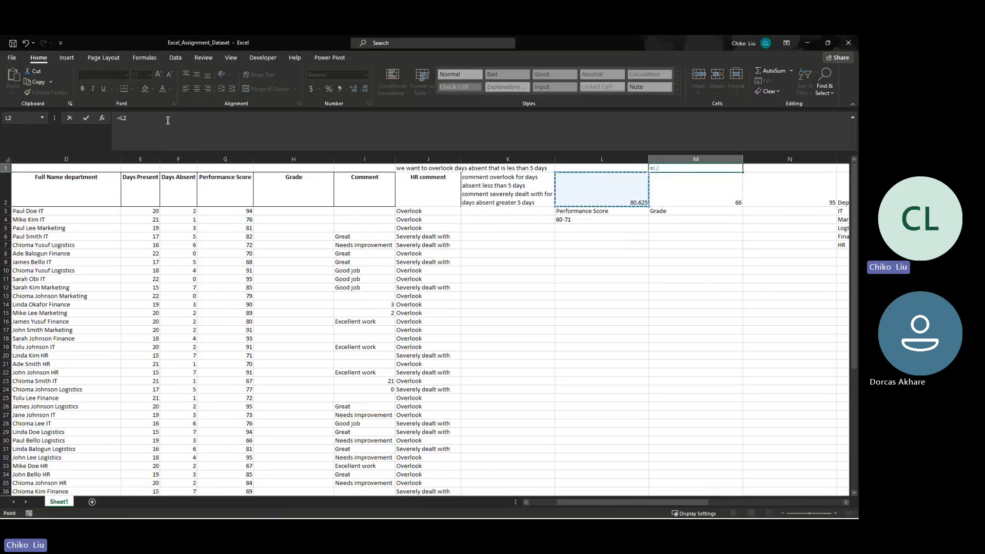
pyautogui.write('-')
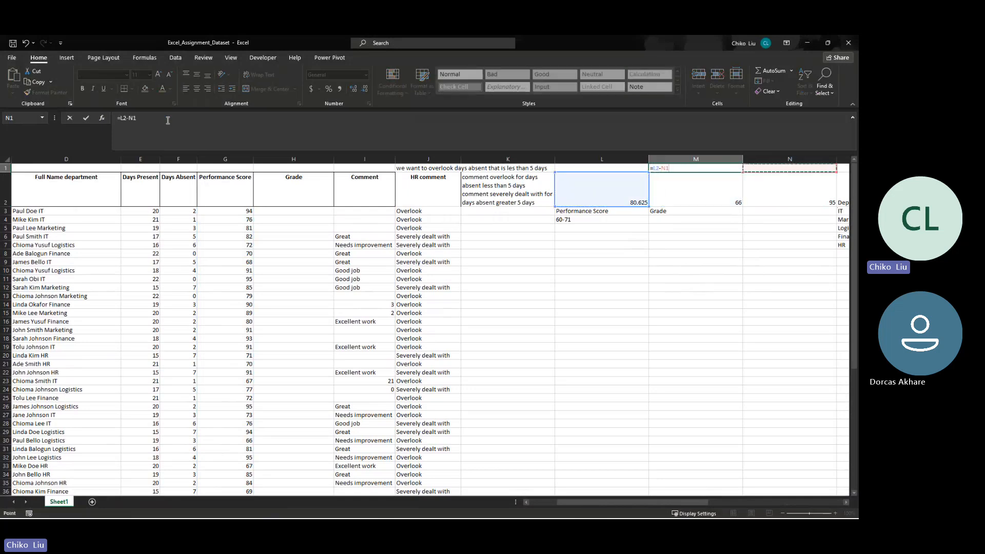
pyautogui.press('Down')
pyautogui.press('Tab')
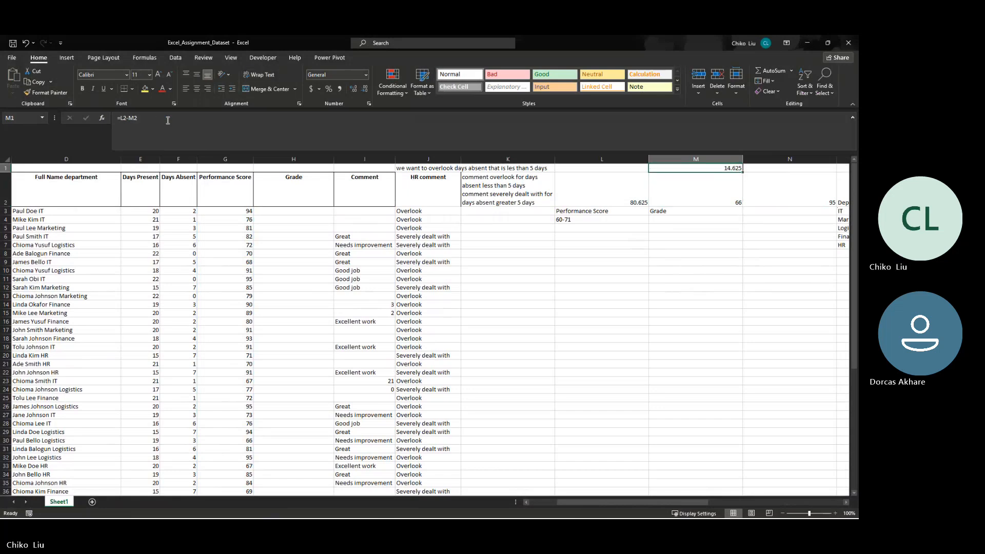
# - Calculate the highest score minus the average in N1 with =N2-L2, and select M1:N1 to compare both differences
pyautogui.write('=')
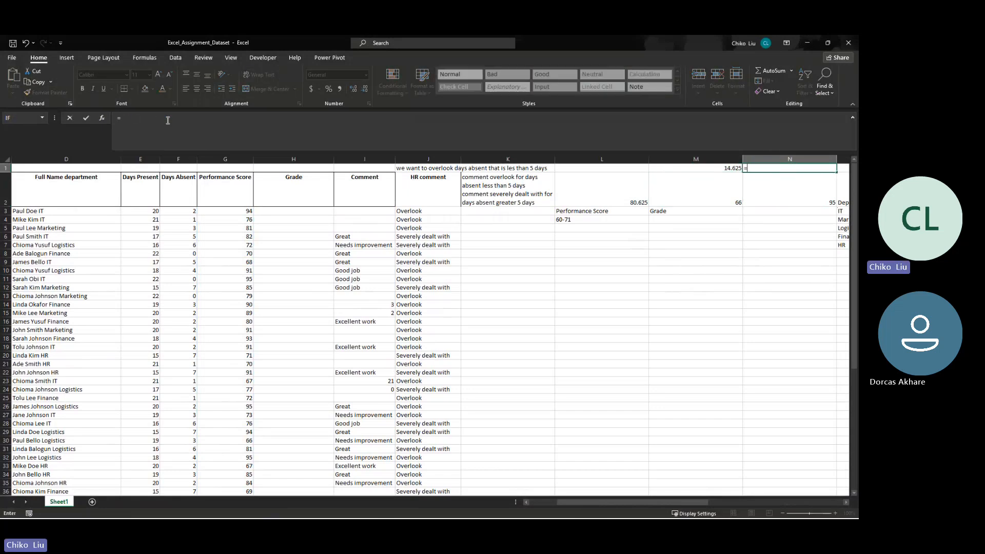
pyautogui.press('Down')
pyautogui.write('=')
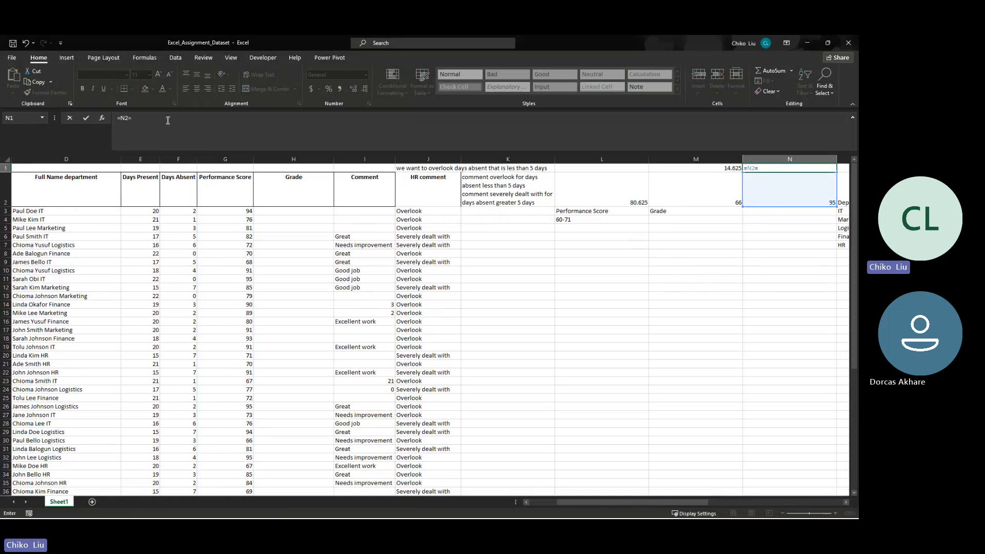
pyautogui.press('Left')
pyautogui.press('Left')
pyautogui.press('Return')
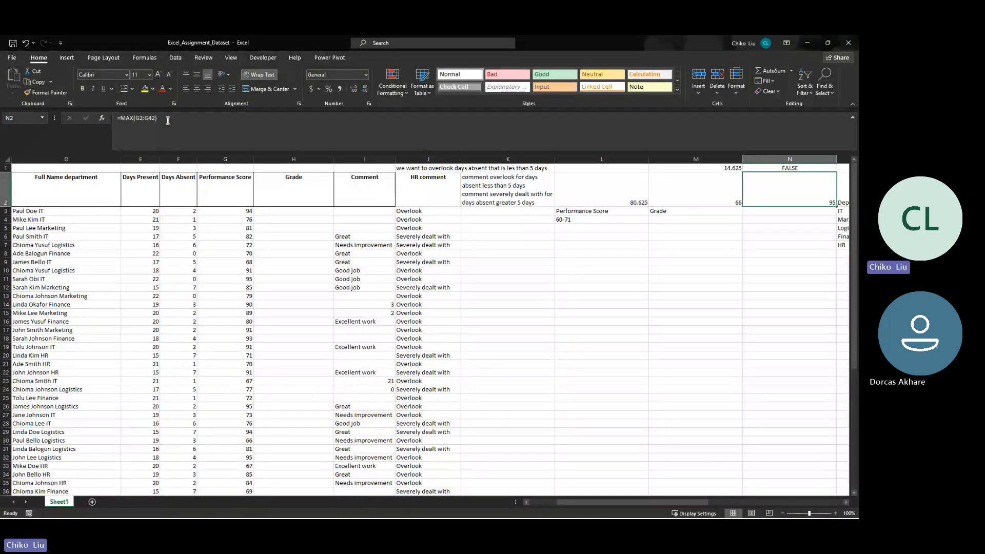
pyautogui.press('Up')
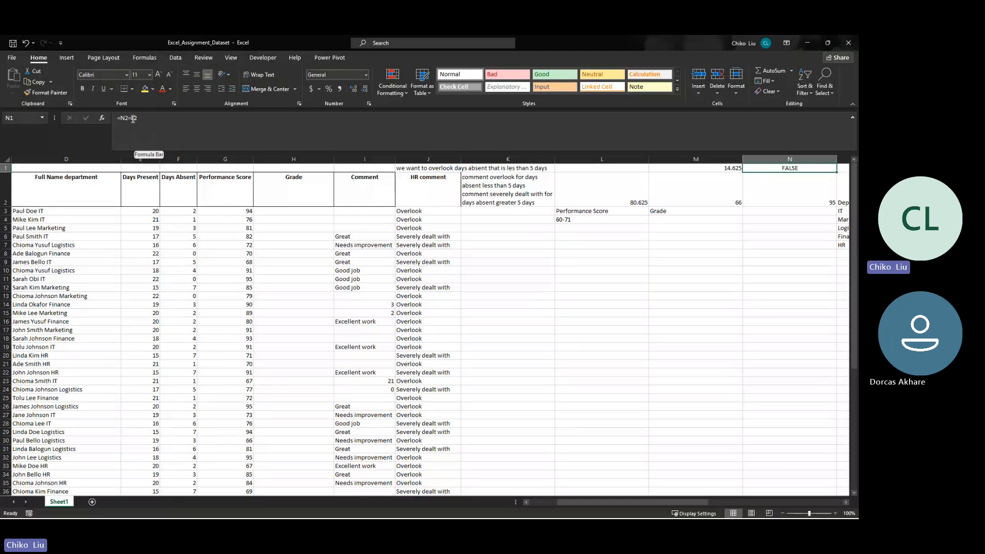
pyautogui.click(133, 119)
pyautogui.press('BackSpace')
pyautogui.write('-')
pyautogui.press('Return')
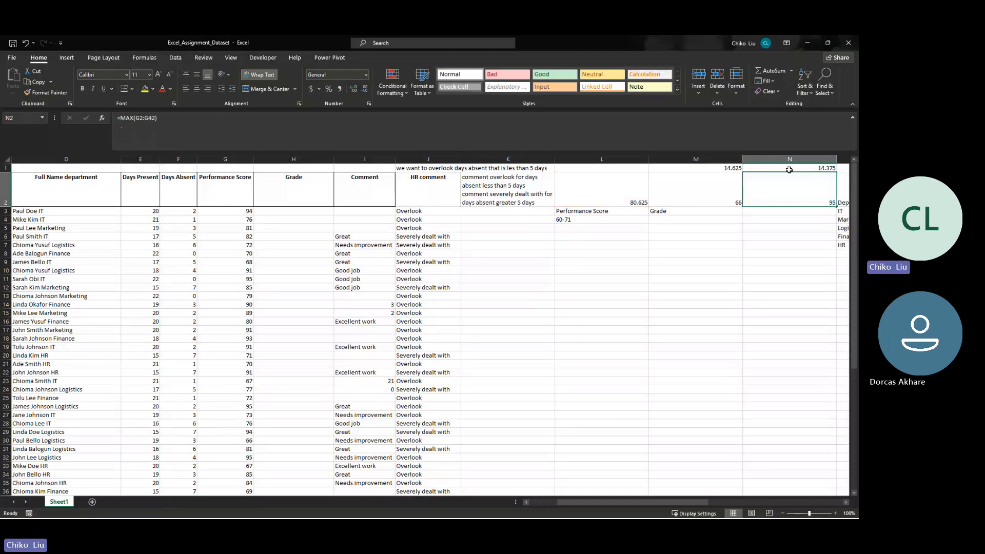
pyautogui.press('Up')
pyautogui.moveTo(735, 171); pyautogui.dragTo(730, 169)
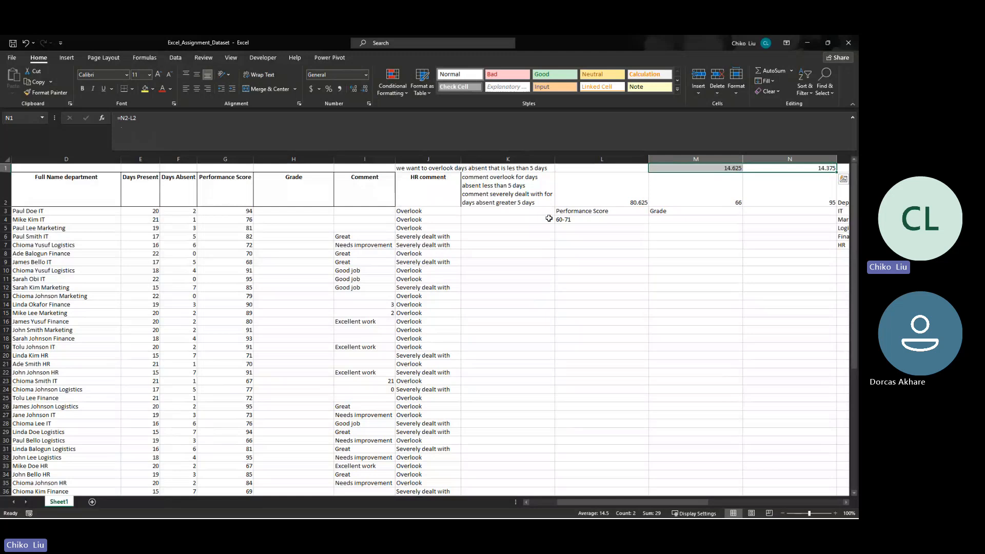
# - Replace the range in L4 with the lower bound "66 -" and work out a possible upper bound in K4 with =66+14
pyautogui.click(582, 219)
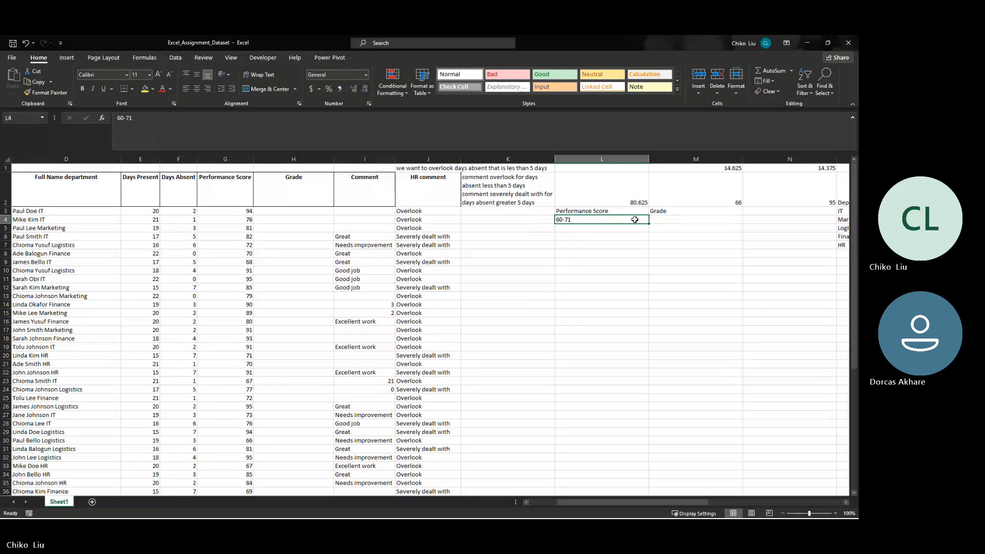
pyautogui.write('66 -')
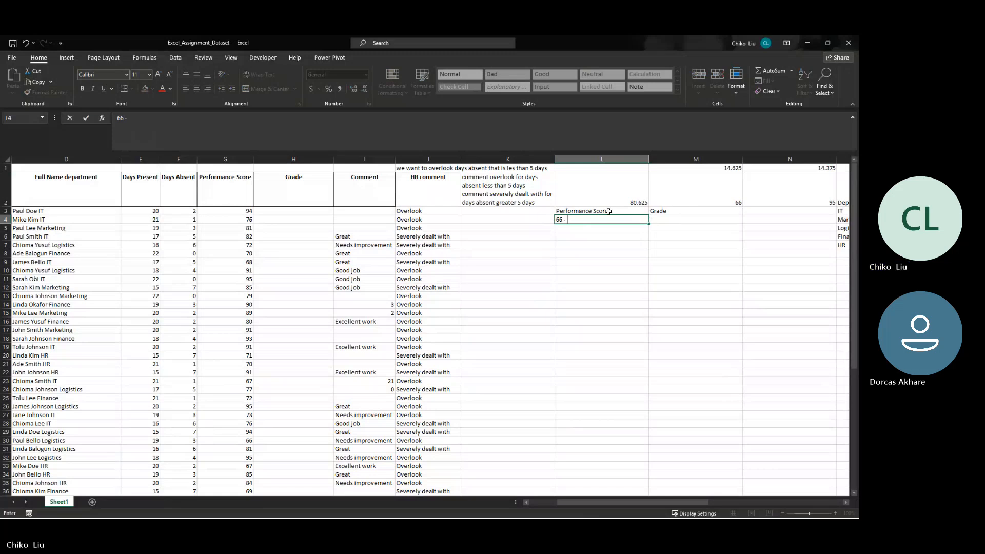
pyautogui.click(546, 219)
pyautogui.write('=')
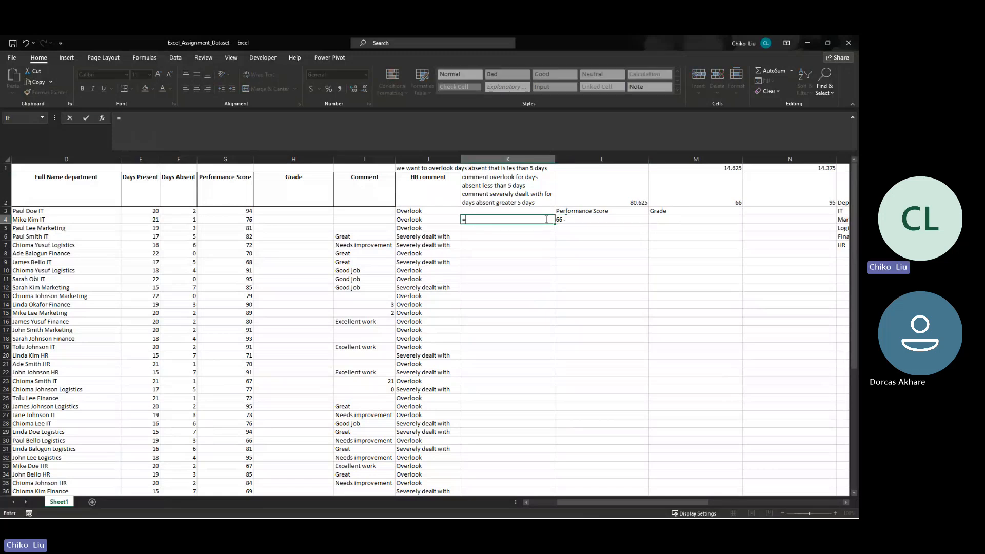
pyautogui.write('66+14')
pyautogui.press('Return')
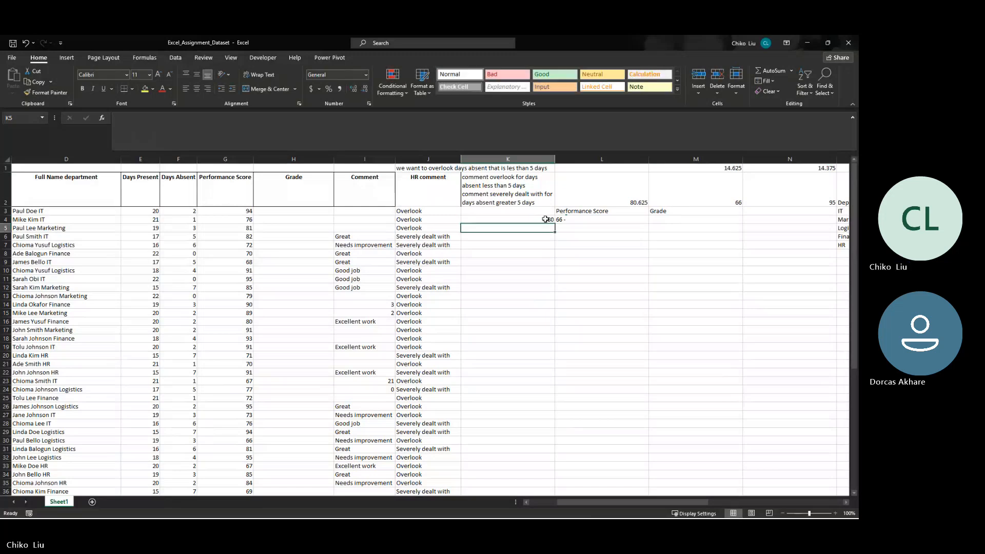
# - Calculate the second range limit in K5 with =K4+14
pyautogui.write('=')
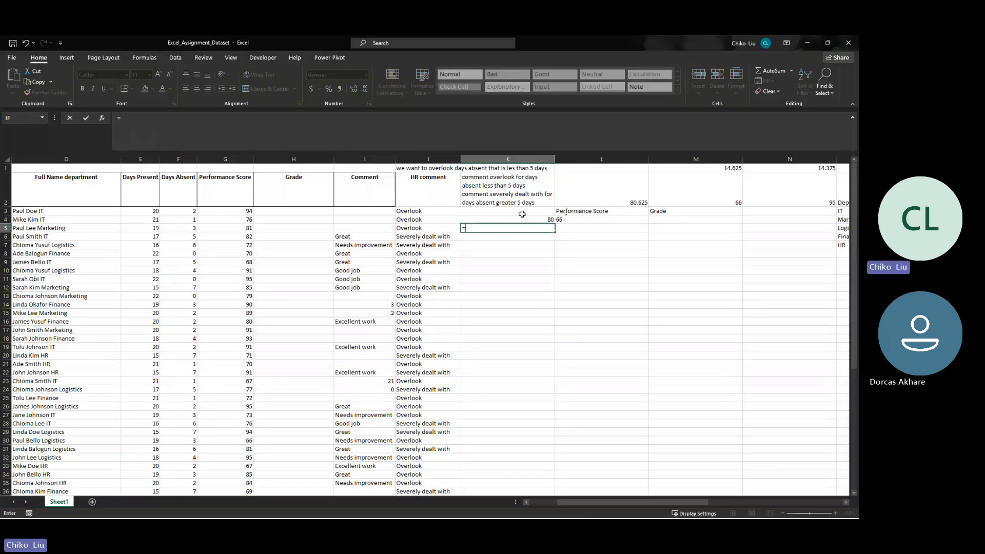
pyautogui.click(524, 219)
pyautogui.write('+1')
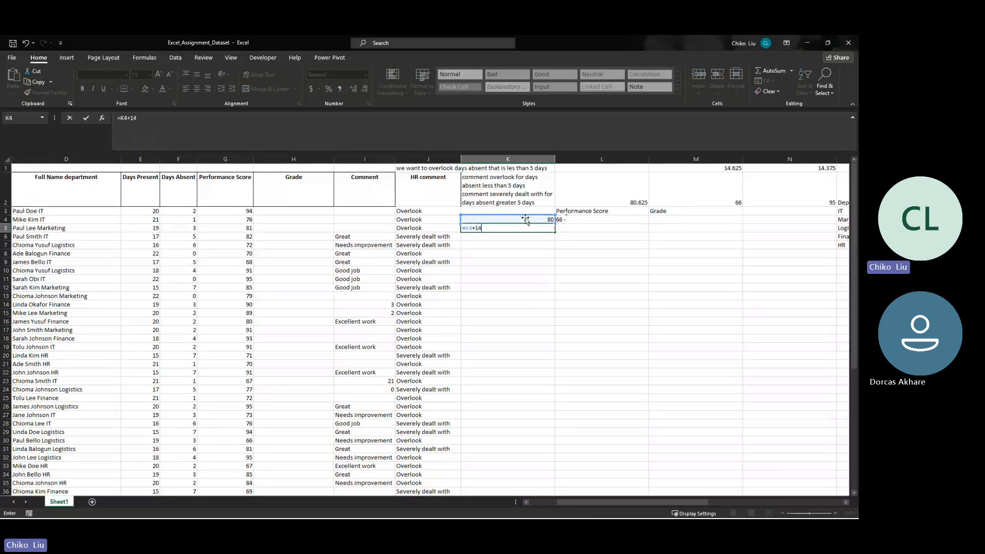
pyautogui.write('4')
pyautogui.press('Return')
pyautogui.click(553, 229)
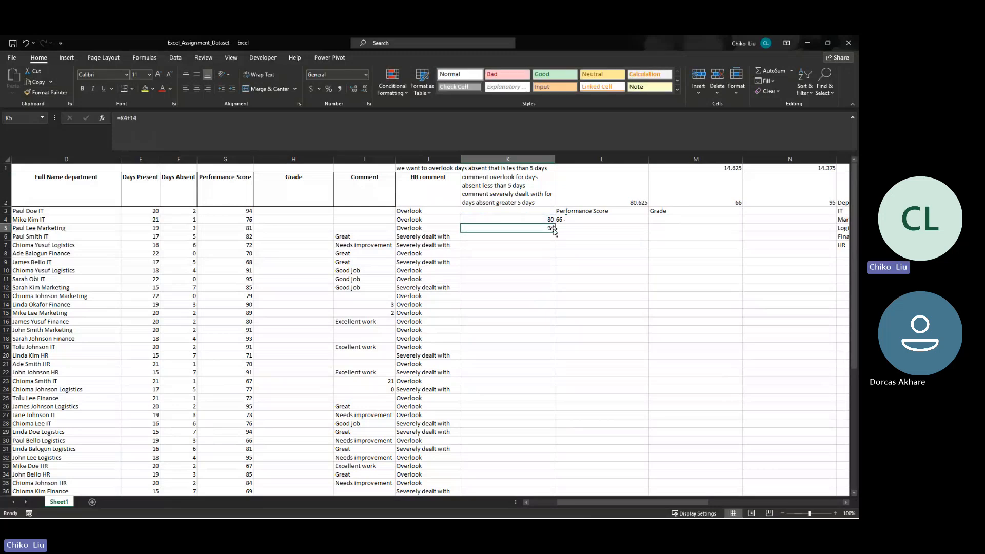
pyautogui.moveTo(556, 230)
pyautogui.mouseDown()
pyautogui.moveTo(551, 240)
pyautogui.moveTo(553, 231)
pyautogui.mouseUp()
# - Reduce the interval in the K4 formula so that it reads =66+7
pyautogui.click(545, 220)
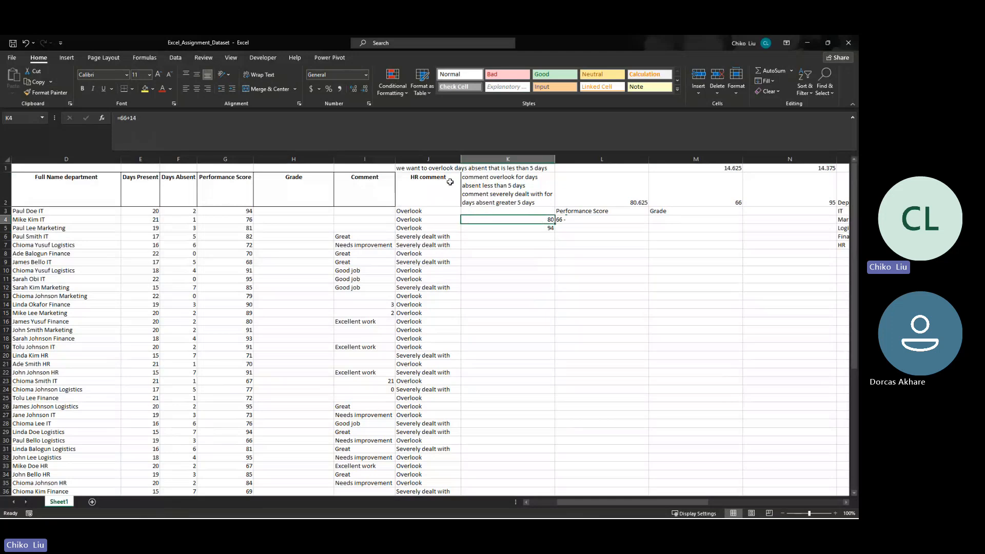
pyautogui.click(140, 118)
pyautogui.press('BackSpace')
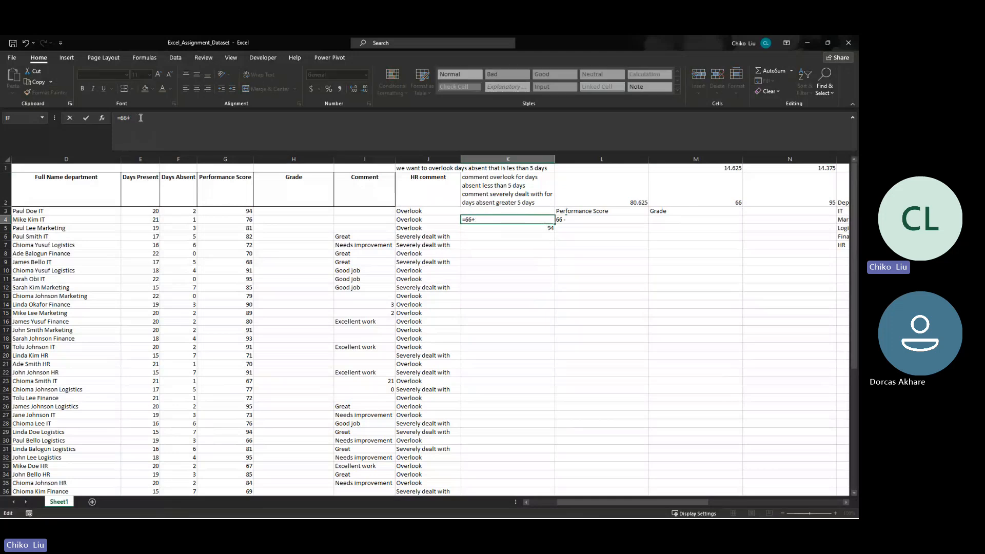
pyautogui.press('Return')
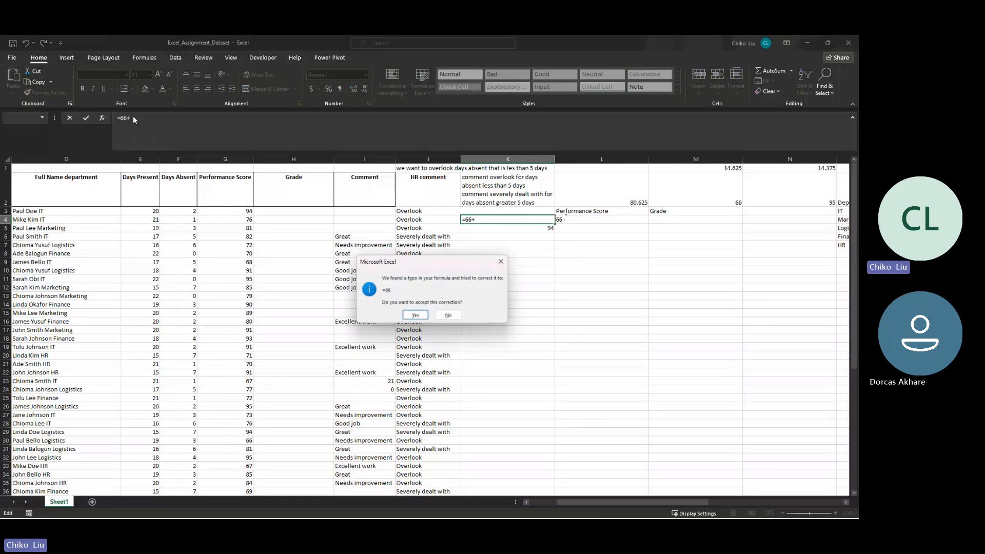
pyautogui.click(448, 315)
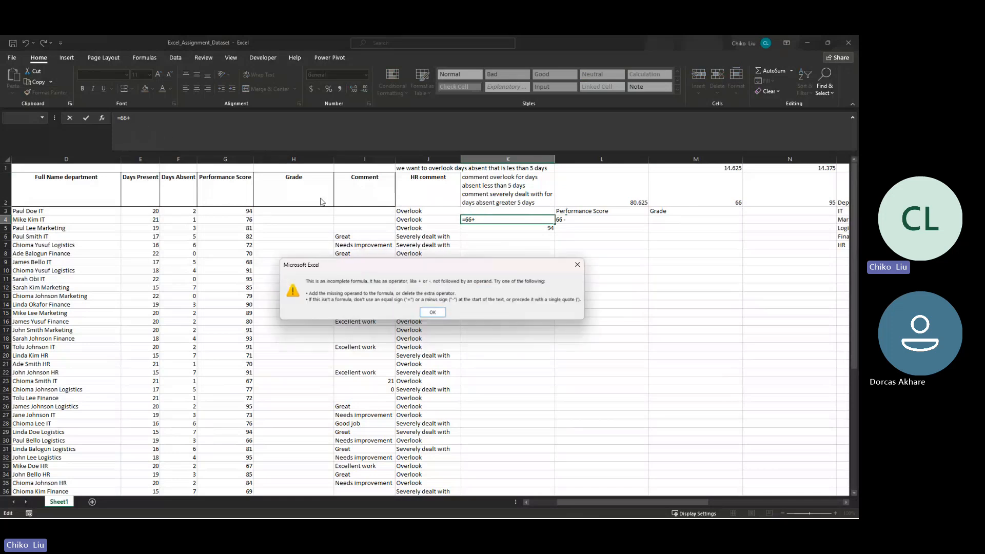
pyautogui.click(433, 311)
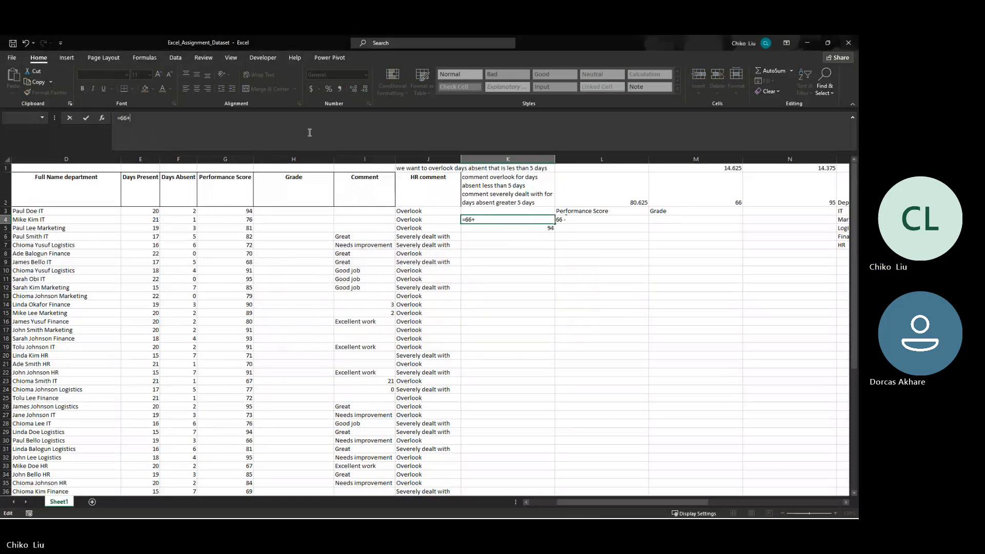
pyautogui.write('7')
pyautogui.press('Return')
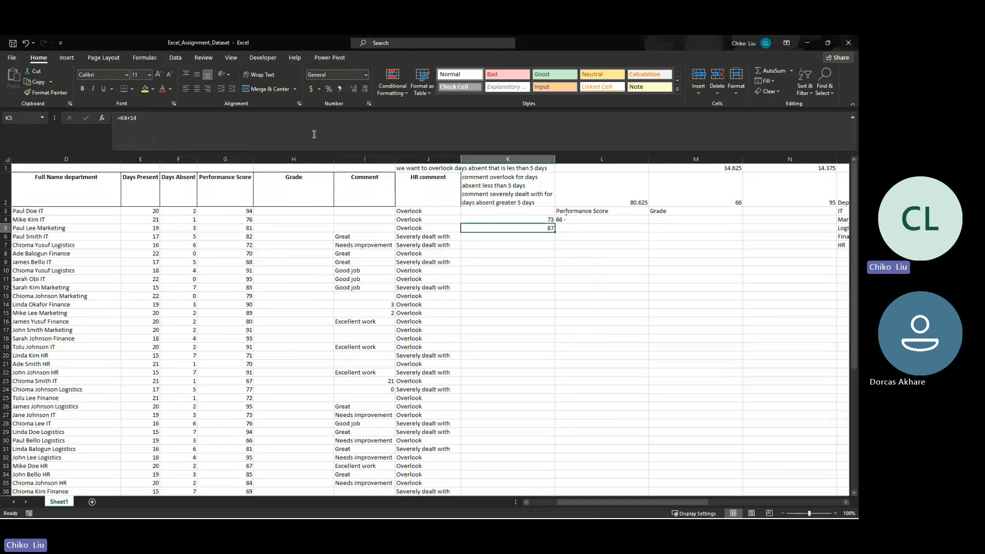
# - Change the K5 formula to =K4+7 to match the smaller interval
pyautogui.click(297, 134)
pyautogui.press('BackSpace')
pyautogui.press('BackSpace')
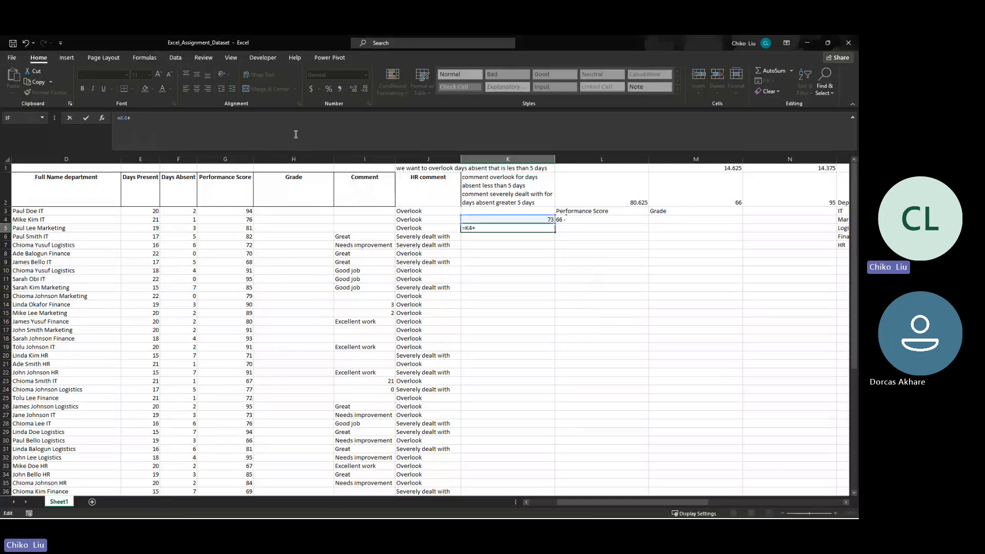
pyautogui.write('7')
pyautogui.press('Return')
pyautogui.click(544, 228)
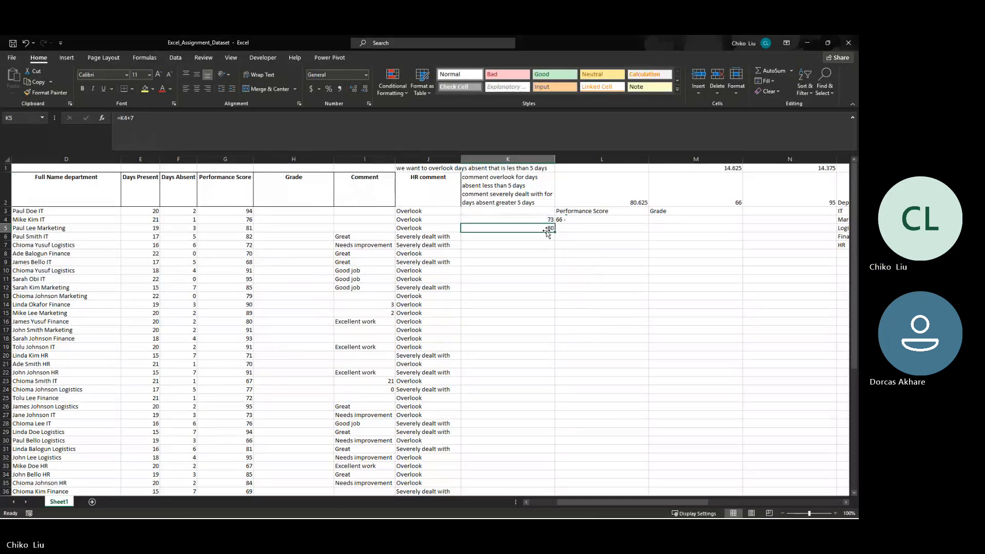
# - Try to fill the formulas from K4:K5 down to K8 and inspect the copied formulas
pyautogui.moveTo(543, 220); pyautogui.dragTo(553, 258)
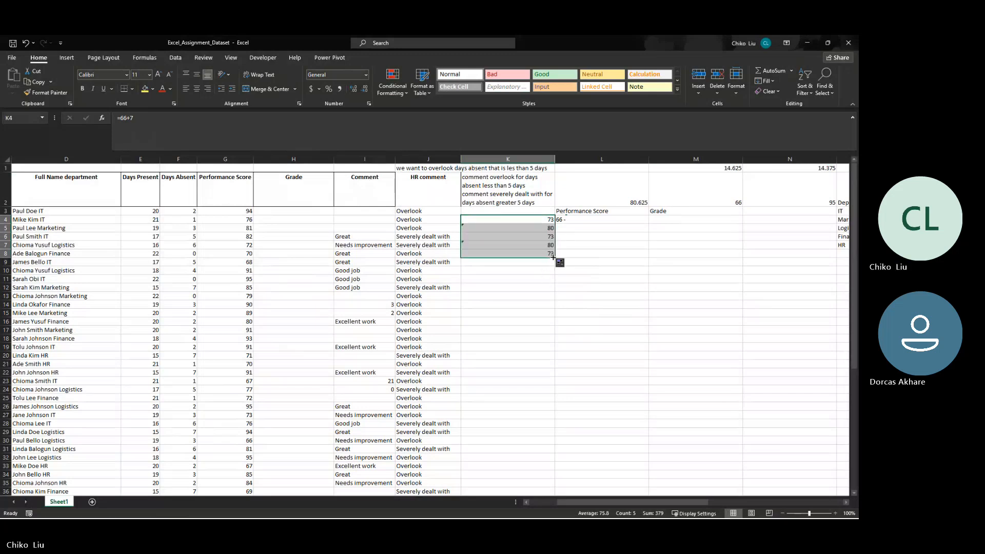
pyautogui.click(551, 252)
pyautogui.press('Up')
# - Fill only the K5 formula down through K8 to continue the limits in intervals of 7
pyautogui.press('Up')
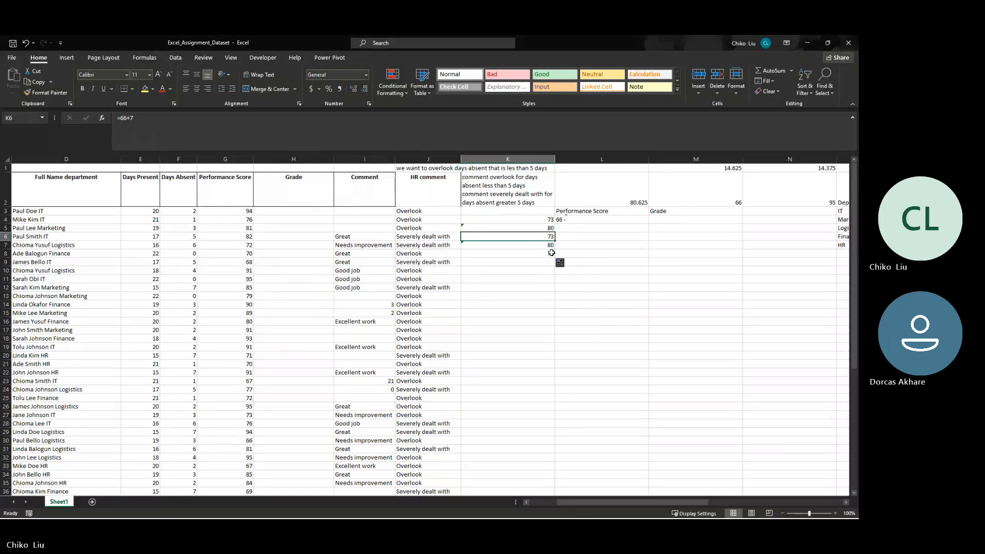
pyautogui.press('Up')
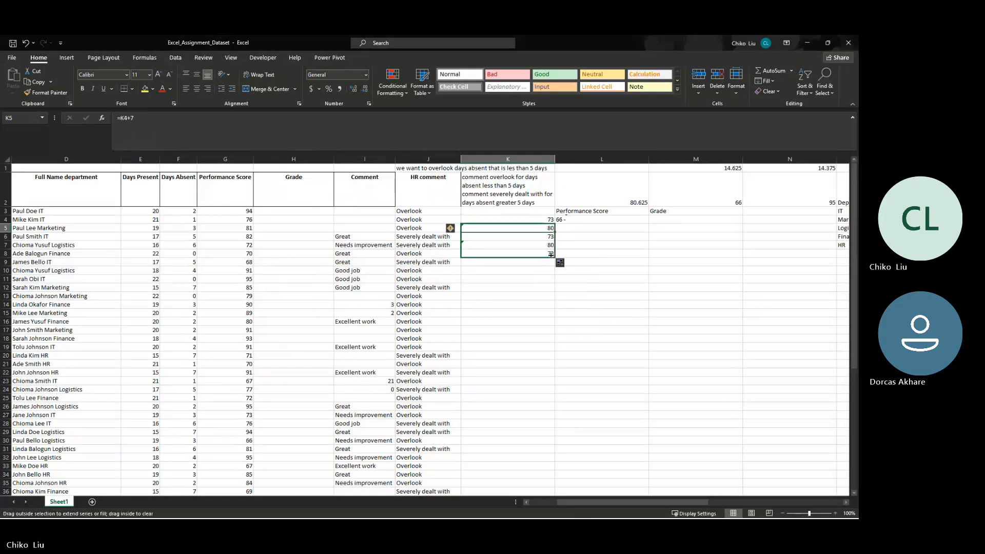
pyautogui.moveTo(550, 255); pyautogui.dragTo(550, 253)
pyautogui.click(549, 252)
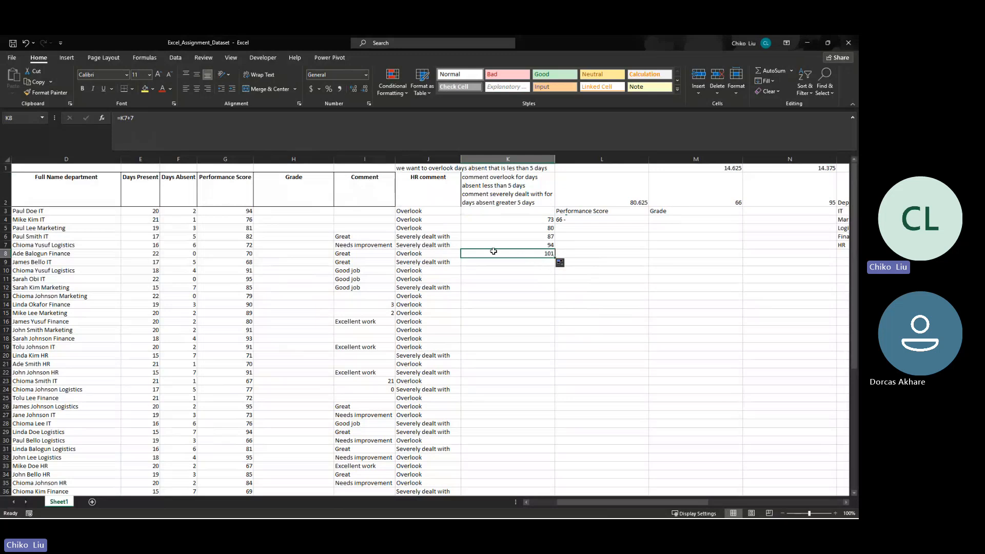
# - Complete the first score range in L4 as 66 - 72 and enter 73 - 80 in L5
pyautogui.click(575, 219)
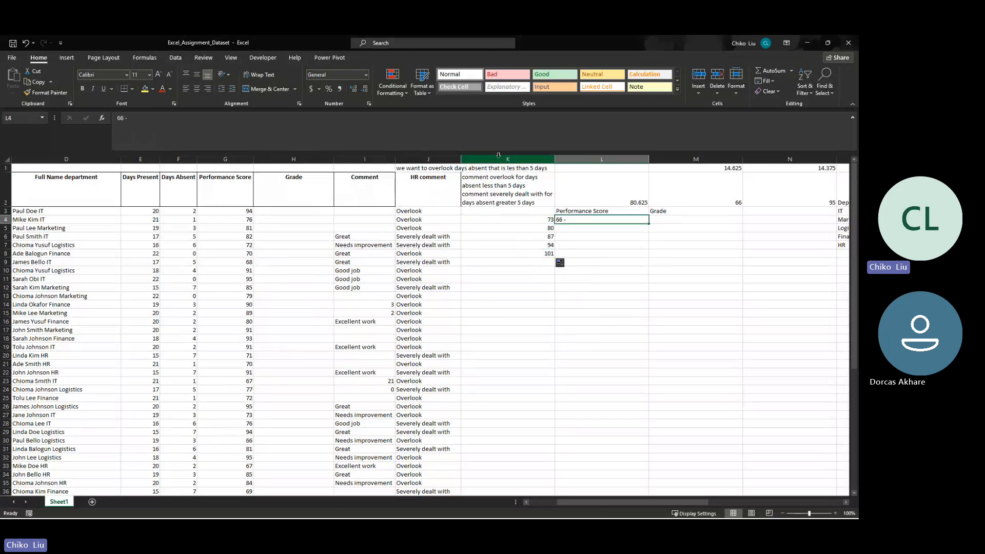
pyautogui.click(487, 124)
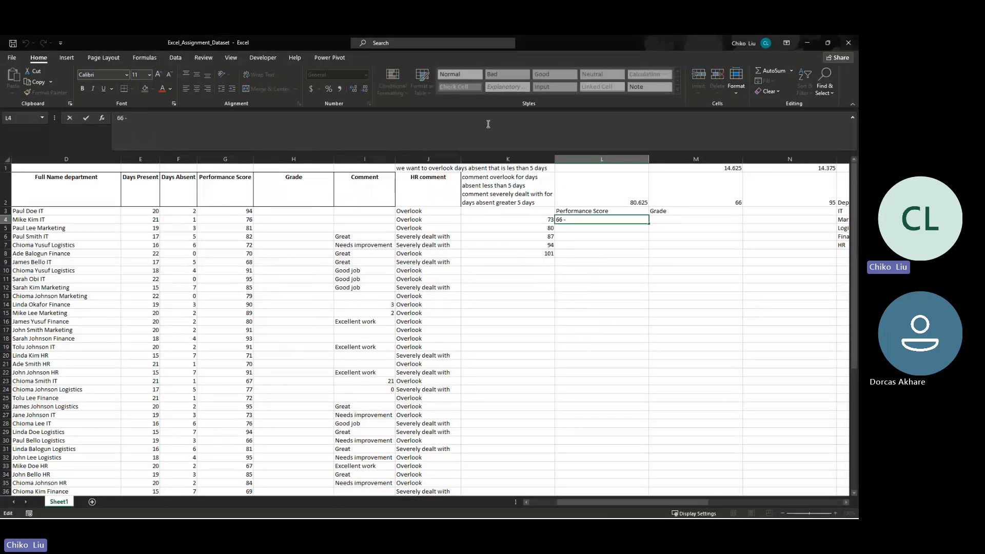
pyautogui.write('72')
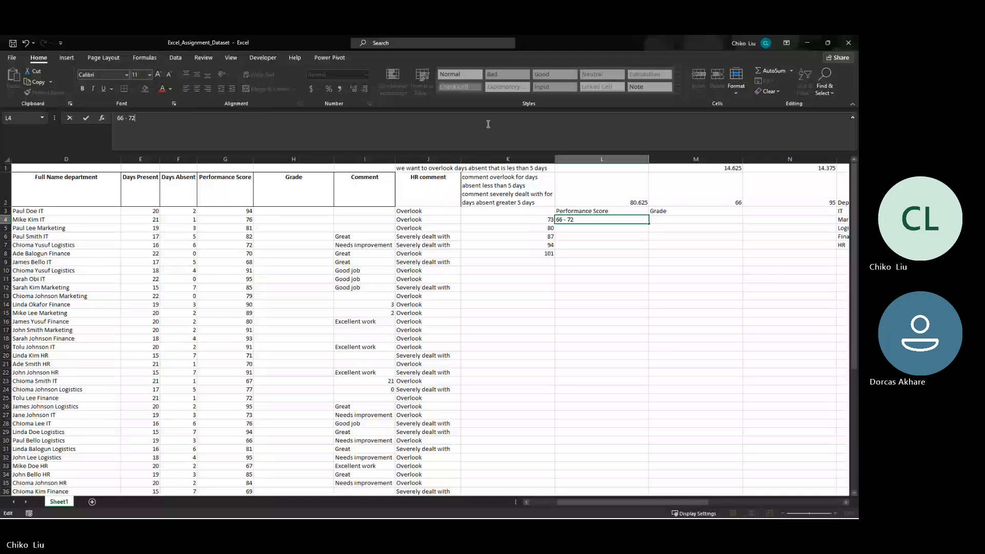
pyautogui.press('Return')
pyautogui.write('73 - 80')
pyautogui.press('Return')
# - Enter the remaining score ranges 81 - 87, 88 - 94 and 95 - 101 in L6:L8
pyautogui.write('81 - ')
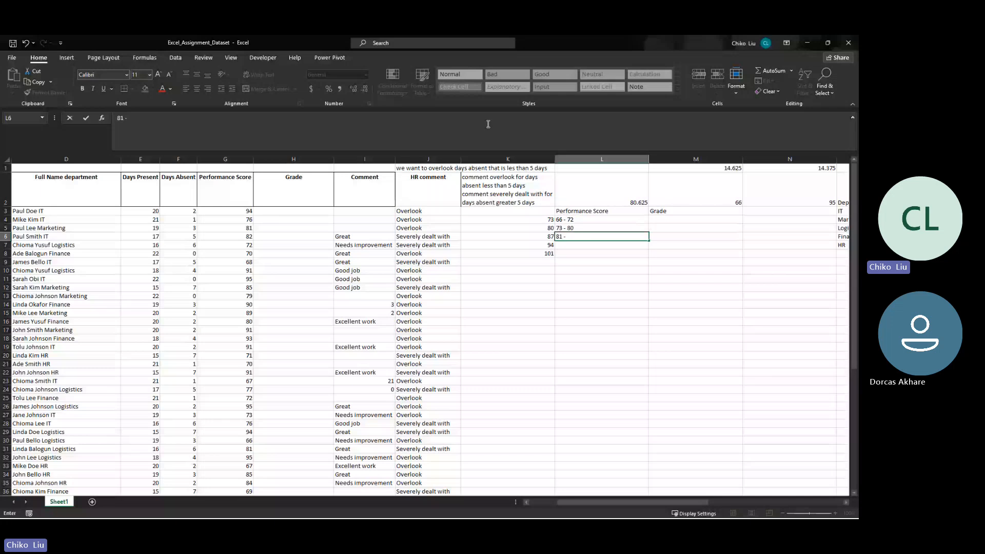
pyautogui.write('87')
pyautogui.press('Return')
pyautogui.write('88 - 94')
pyautogui.press('Return')
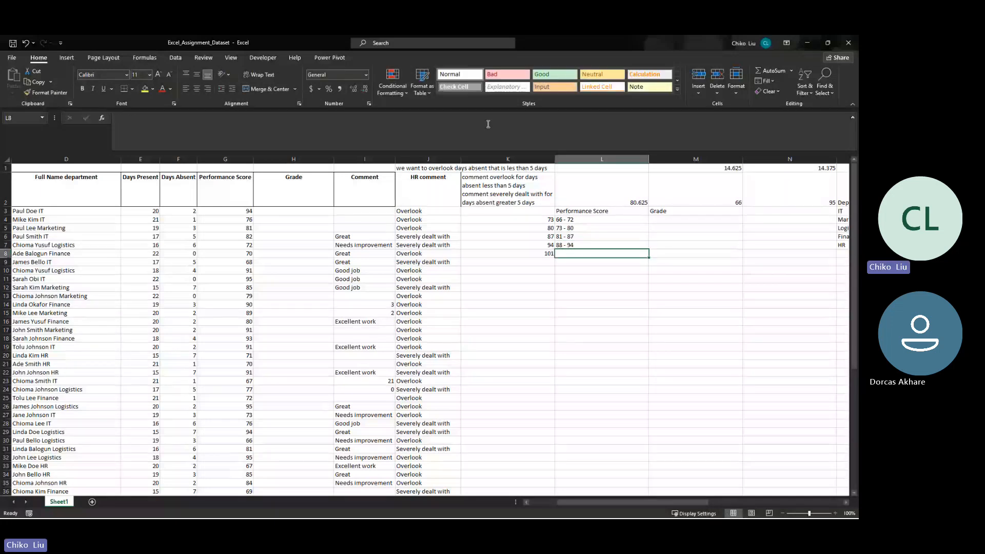
pyautogui.write('95')
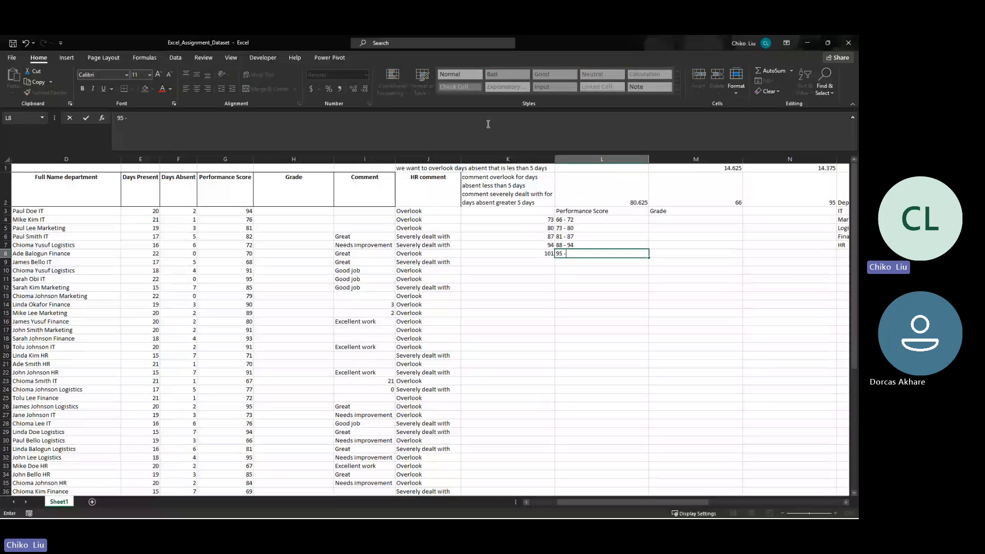
pyautogui.write(' - 101')
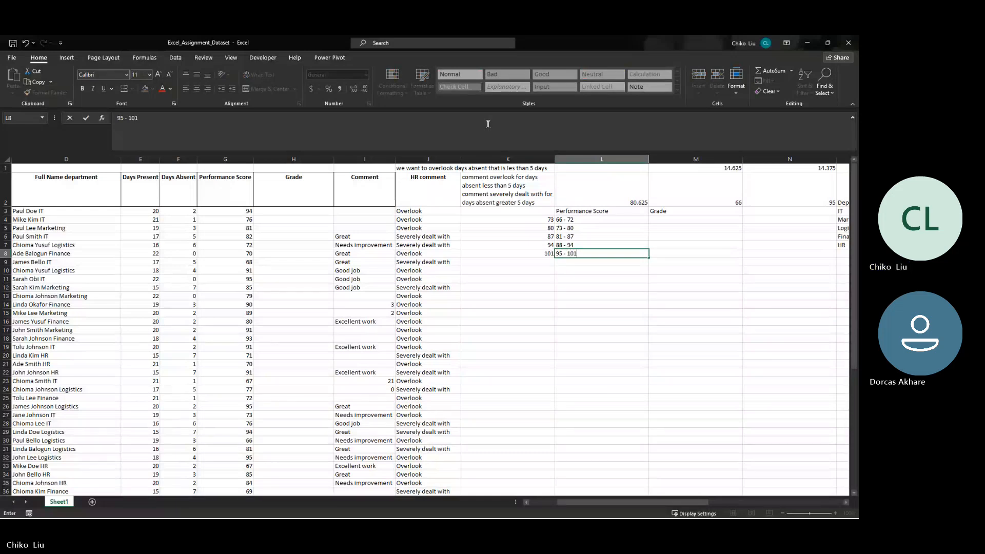
pyautogui.press('Up')
pyautogui.press('Up')
pyautogui.press('Up')
# - Enter Great in M8 as the grade for the 95 - 101 range
pyautogui.press('Right')
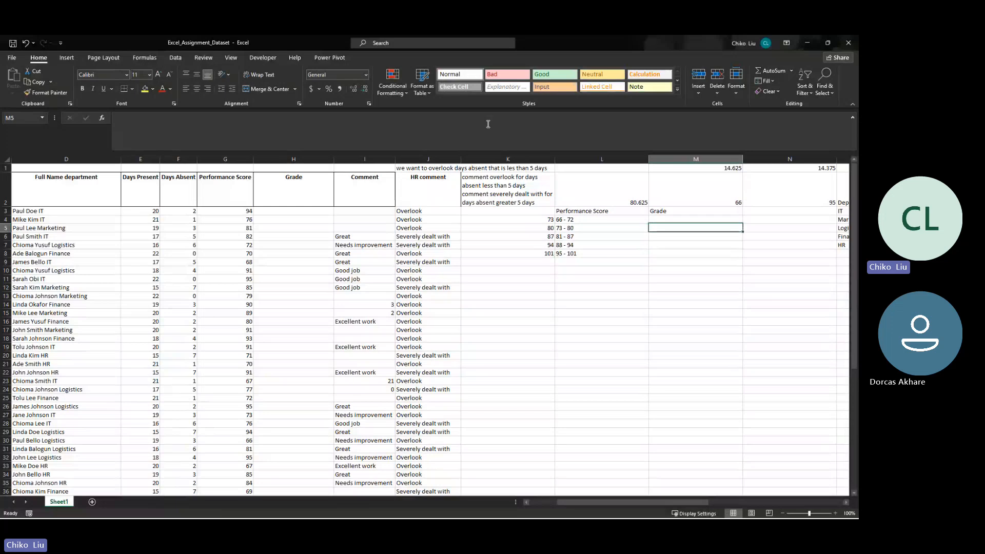
pyautogui.press('Down')
pyautogui.press('Down')
pyautogui.press('Down')
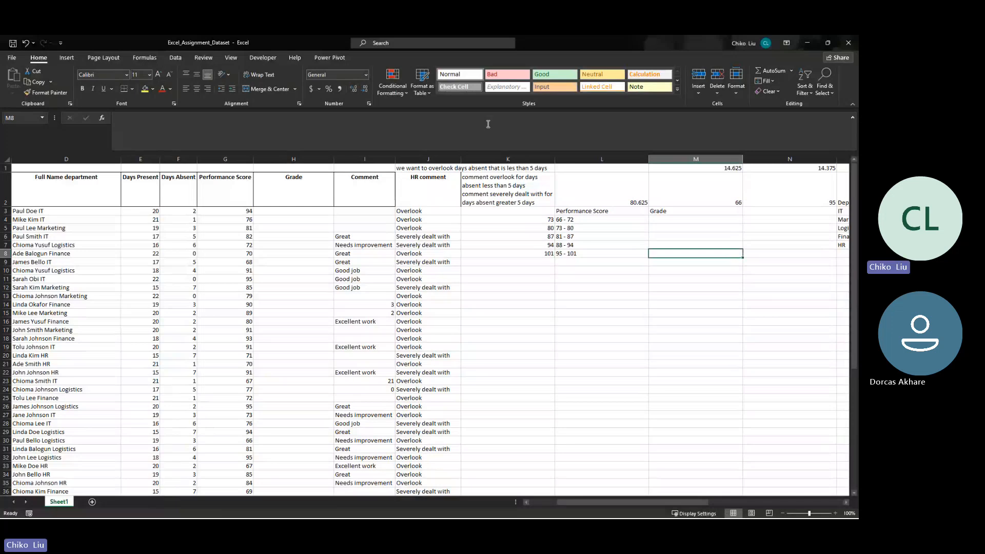
pyautogui.write('Great')
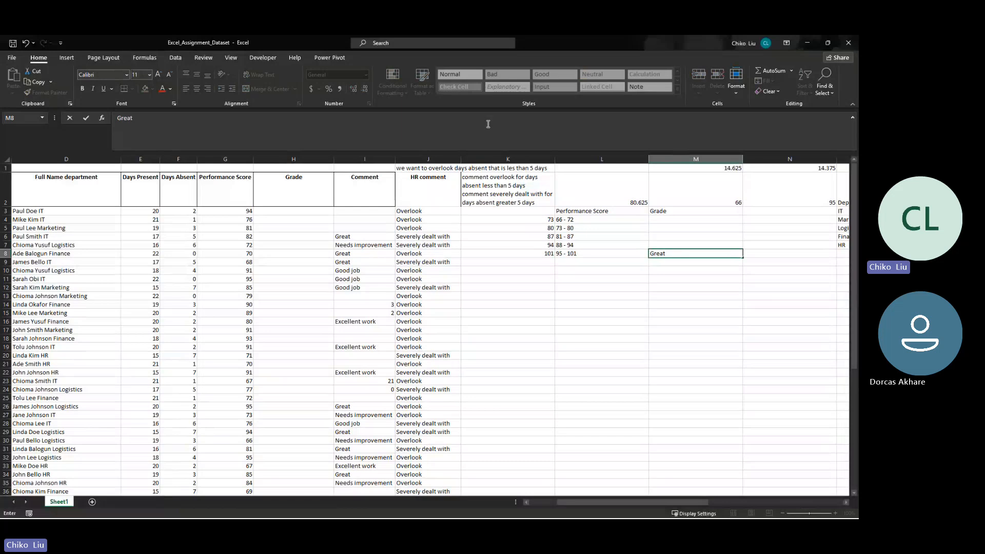
pyautogui.press('Up')
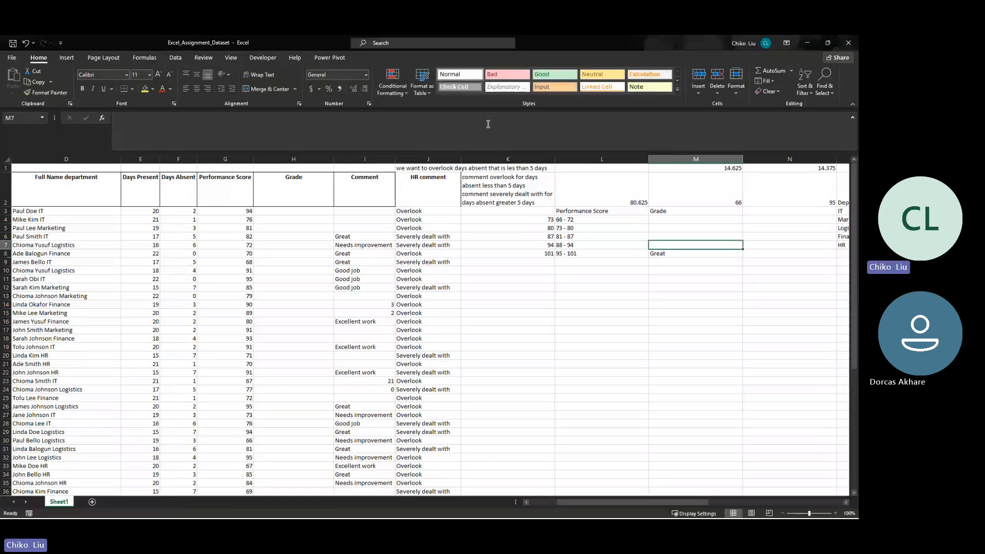
# - Grade the top three ranges from the highest down: Excellent in M8, Great in M7 and Good Job in M6
pyautogui.press('Down')
pyautogui.write('Excellent')
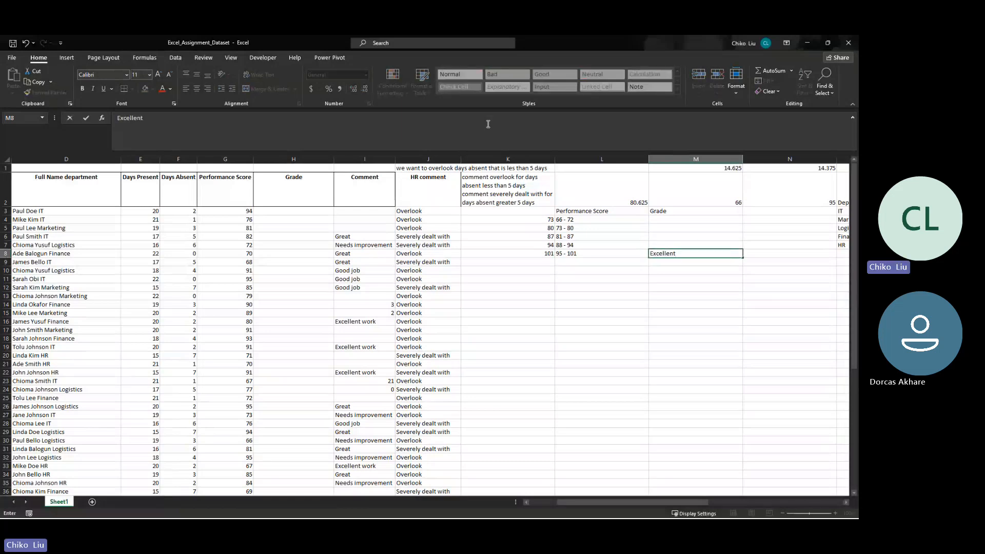
pyautogui.press('Up')
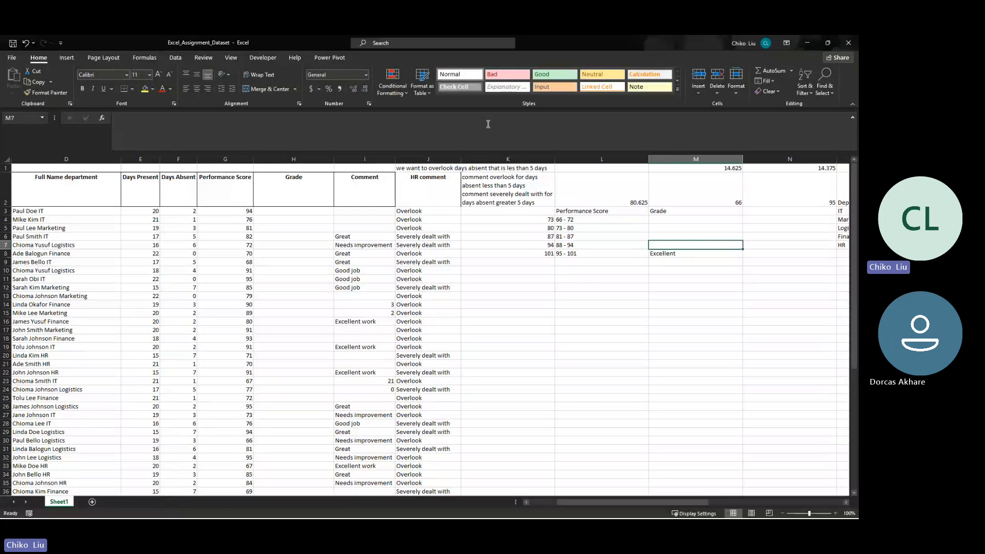
pyautogui.write('Great')
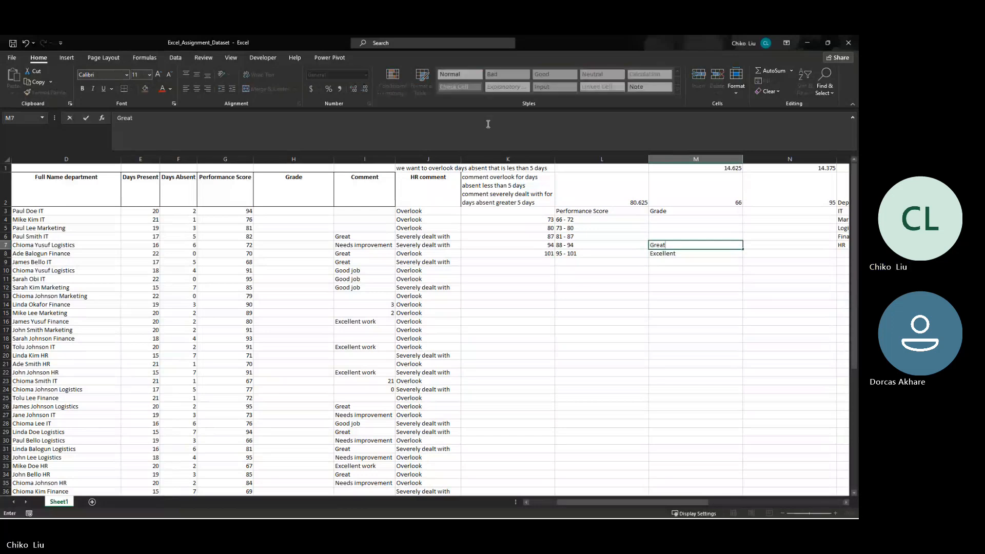
pyautogui.press('Up')
pyautogui.write('Good Job')
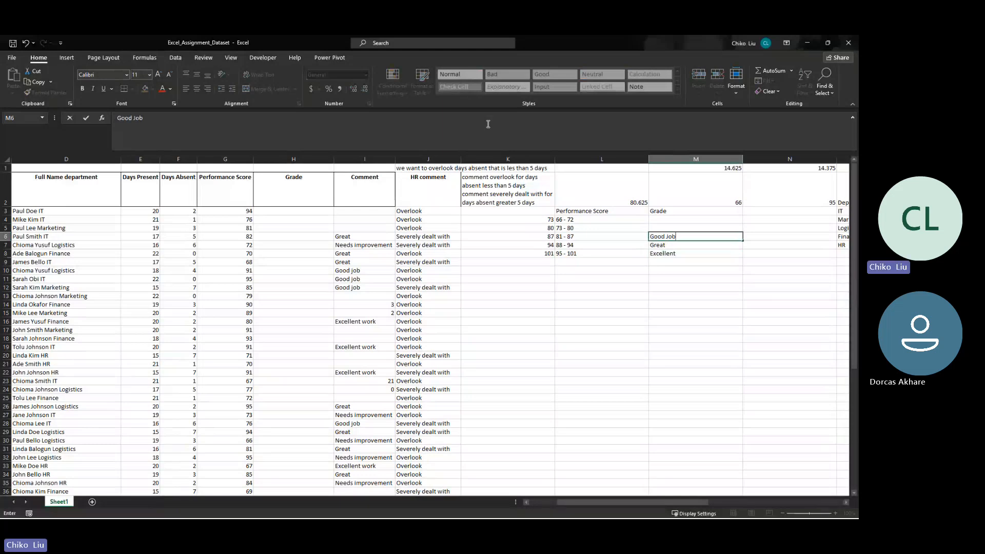
pyautogui.press('Up')
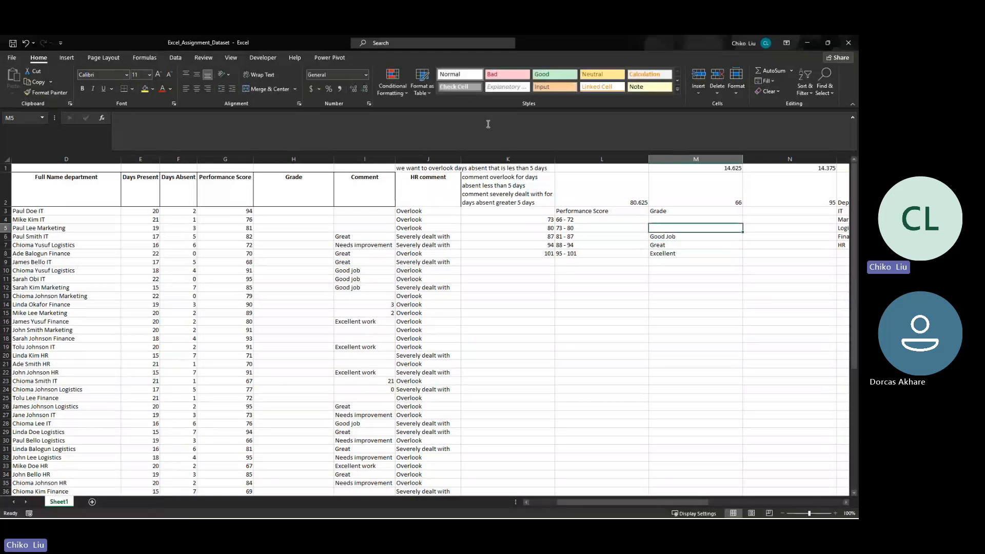
# - Enter Needs improvement in M5 as the grade for the 73 - 80 range
pyautogui.write('Nee')
pyautogui.press('BackSpace')
pyautogui.press('BackSpace')
pyautogui.press('BackSpace')
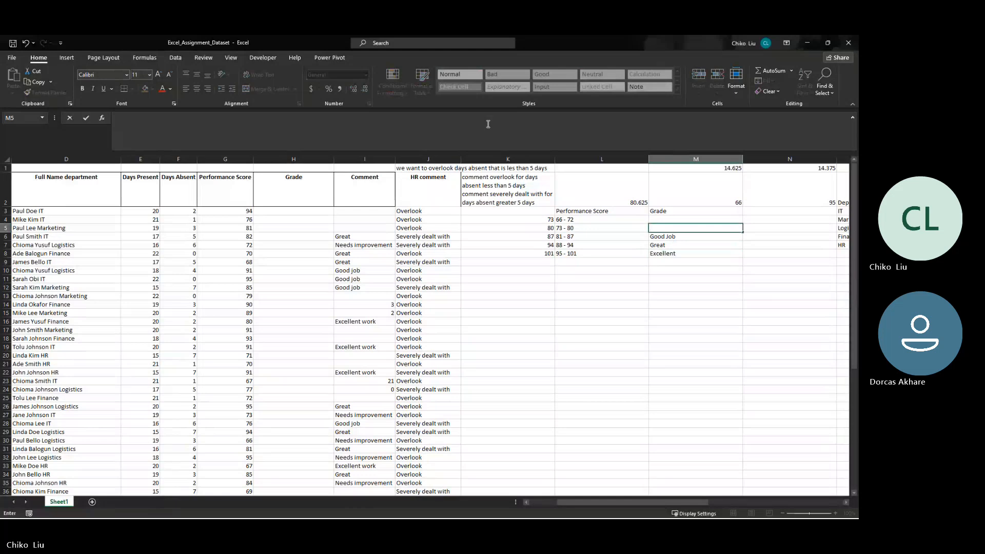
pyautogui.write('Need')
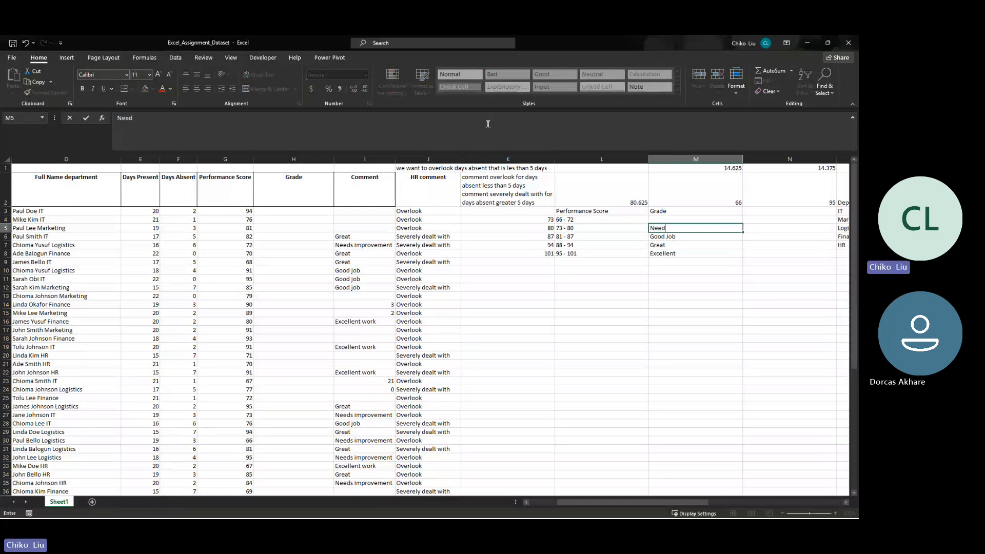
pyautogui.write('s improvement')
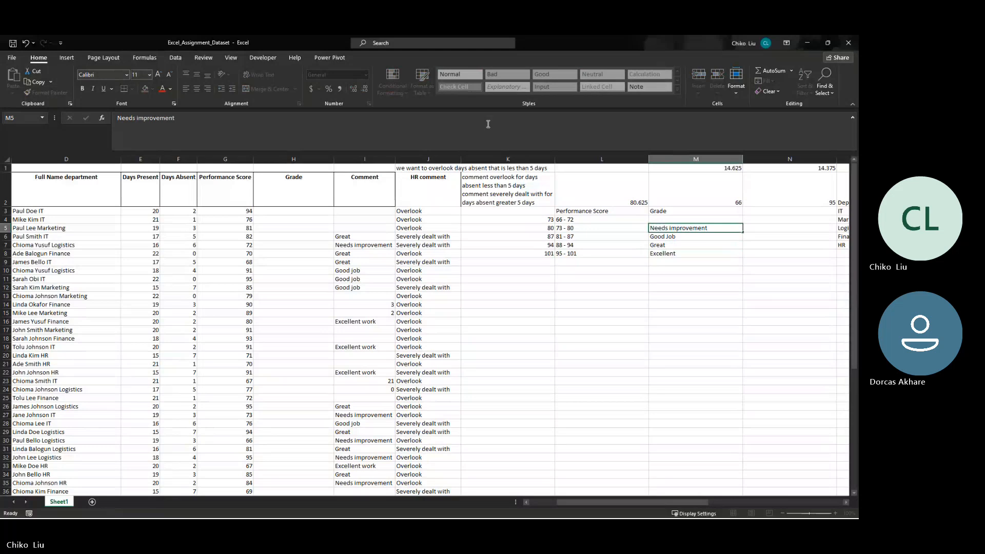
pyautogui.press('Return')
# - Change the grade in M8 for the 95 - 101 range to Excellent work
pyautogui.press('Down')
pyautogui.press('Down')
pyautogui.write('Excellent')
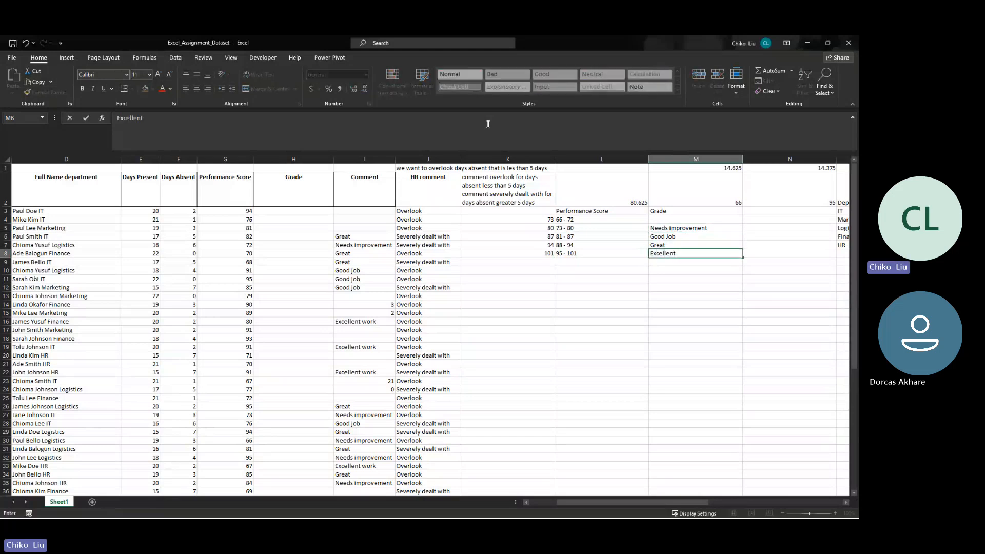
pyautogui.write(' eork')
pyautogui.press('BackSpace')
pyautogui.press('BackSpace')
pyautogui.press('BackSpace')
pyautogui.press('BackSpace')
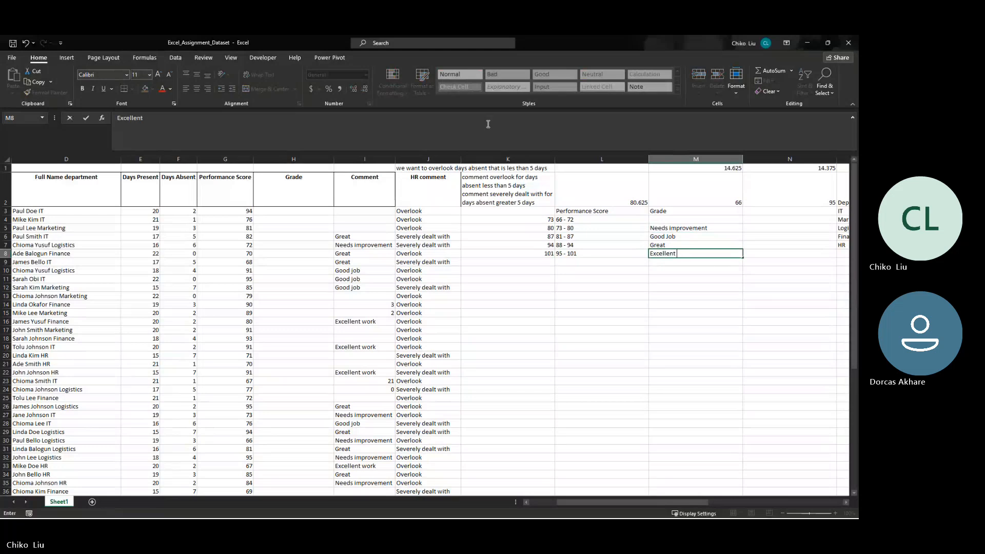
pyautogui.write('eoro')
pyautogui.press('BackSpace')
pyautogui.press('BackSpace')
pyautogui.press('BackSpace')
pyautogui.press('BackSpace')
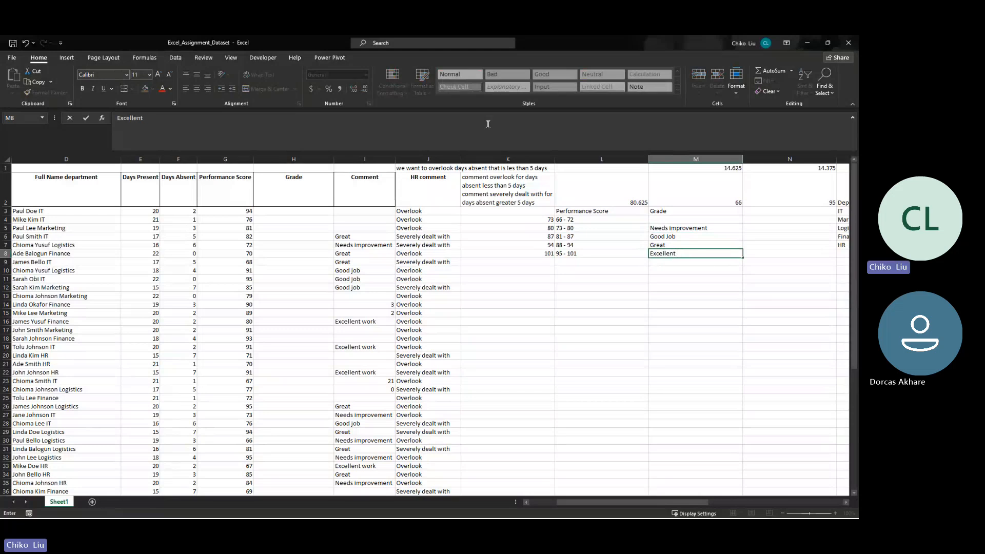
pyautogui.write('work')
pyautogui.press('Up')
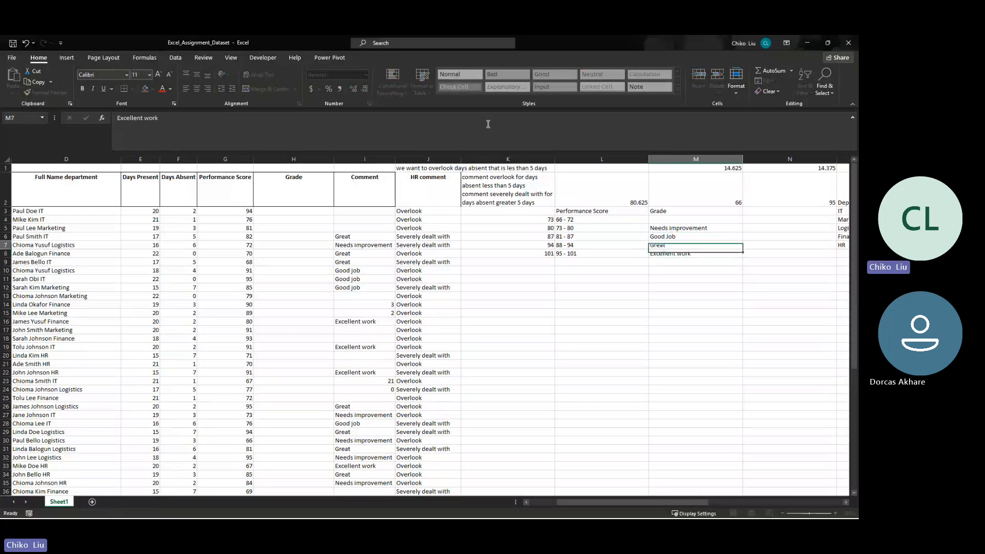
# - Enter Poor Job in M4 as the grade for the 66 - 72 range
pyautogui.press('Up')
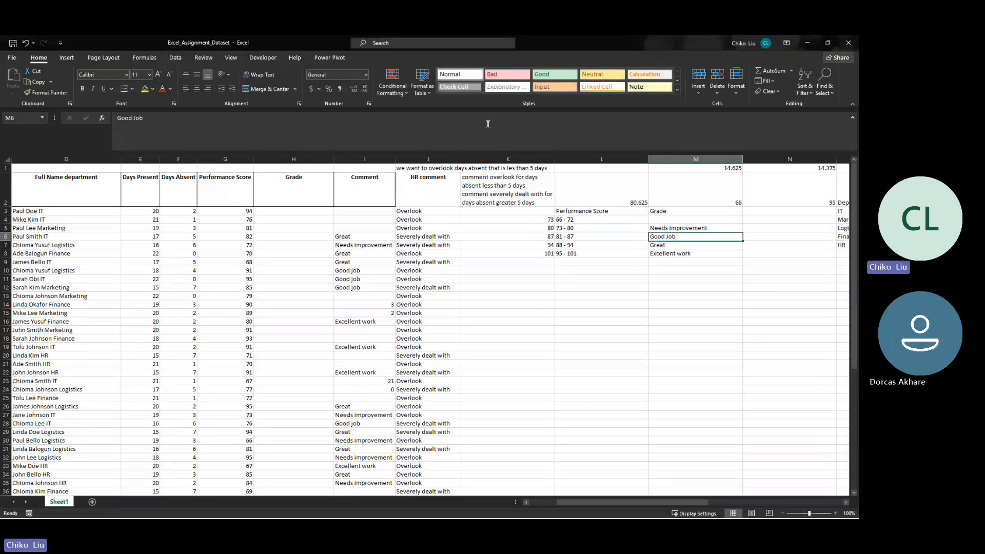
pyautogui.press('Up')
pyautogui.press('Up')
pyautogui.write('Poor')
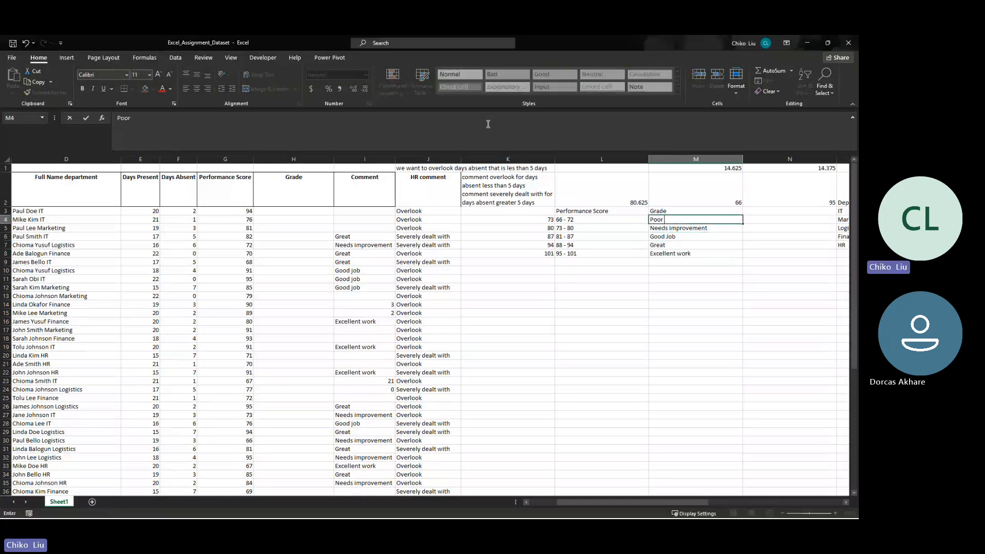
pyautogui.write(' Job')
pyautogui.press('Return')
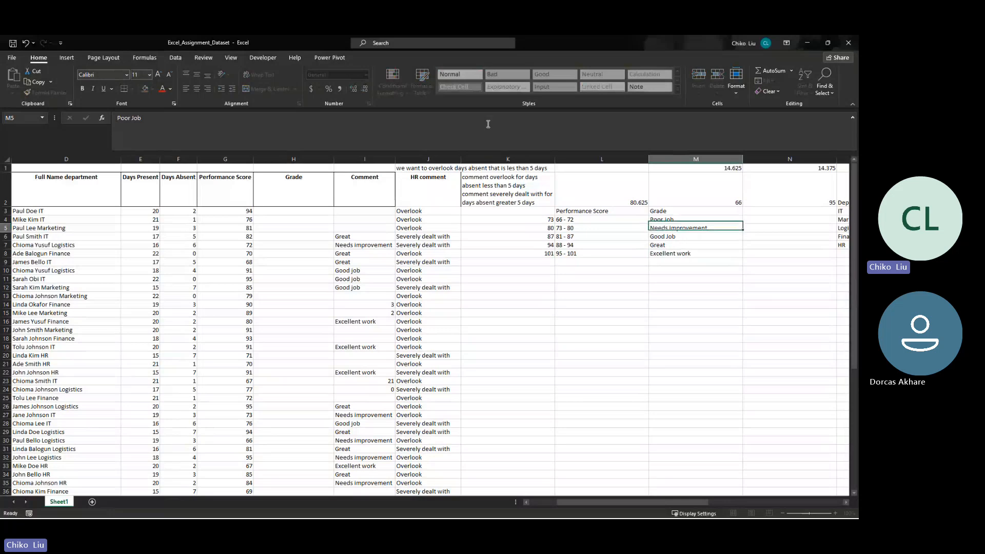
pyautogui.press('Up')
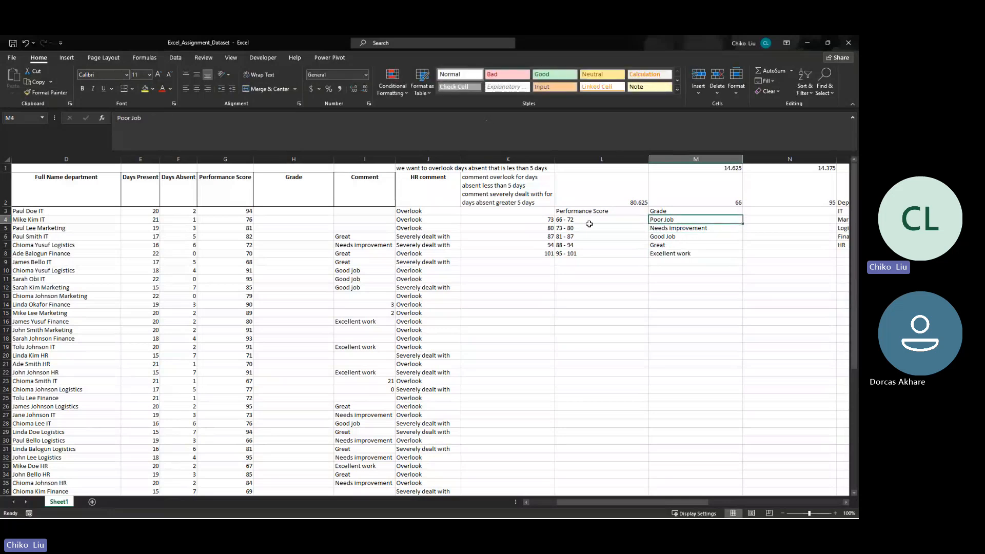
# - Review the score ranges in L4:L8 together with their matching grades in M4:M8
pyautogui.moveTo(578, 221); pyautogui.dragTo(576, 253)
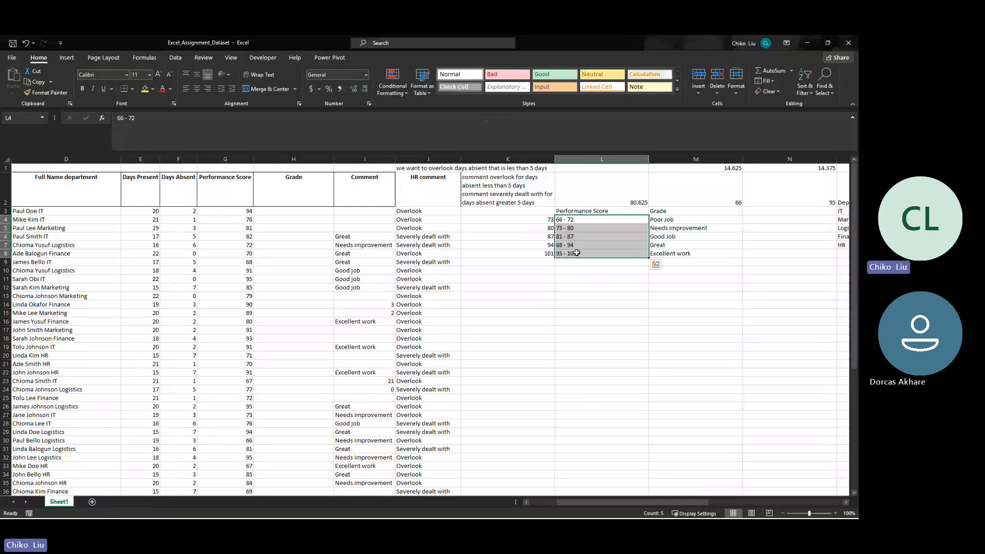
pyautogui.moveTo(565, 221); pyautogui.dragTo(572, 253)
pyautogui.click(663, 219)
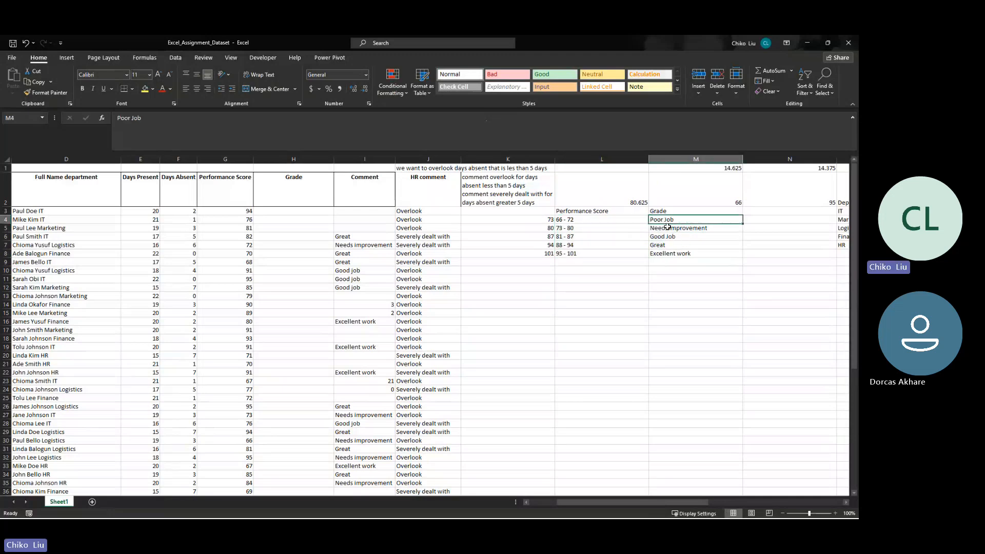
pyautogui.click(668, 228)
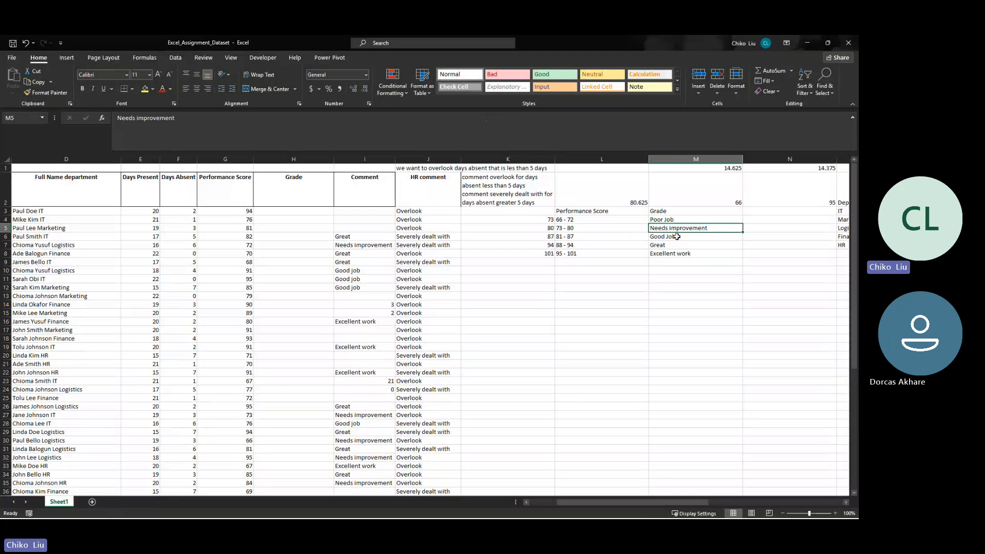
pyautogui.click(676, 237)
pyautogui.click(674, 246)
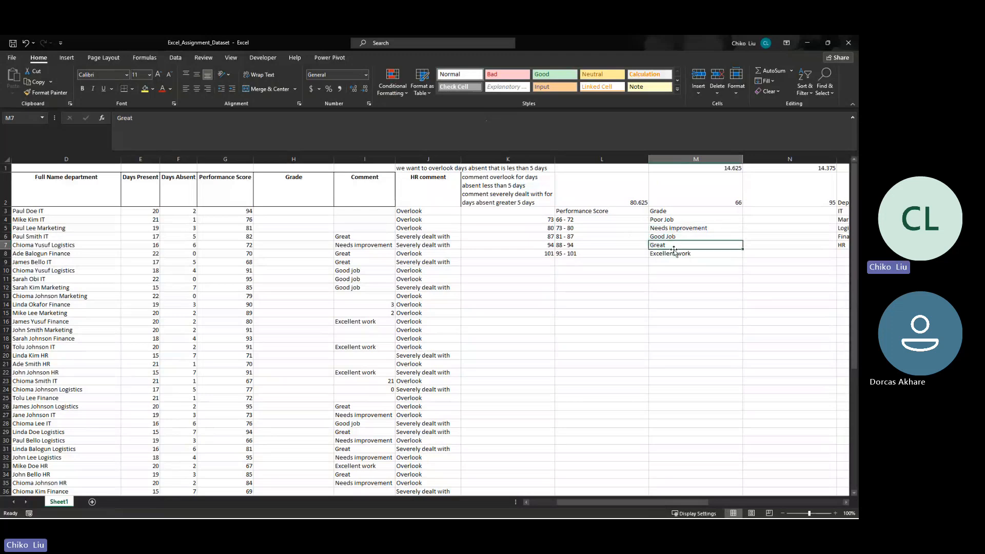
pyautogui.click(673, 253)
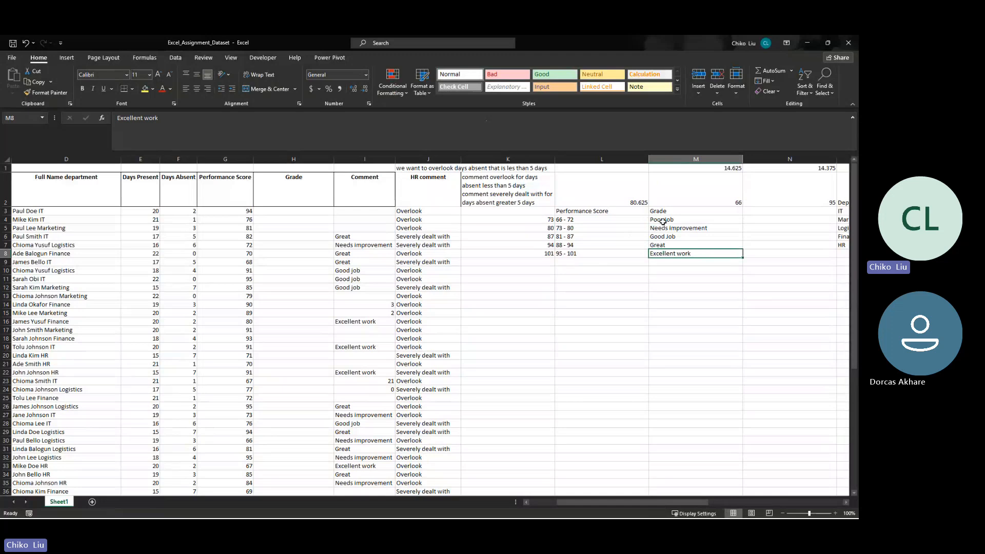
pyautogui.moveTo(662, 211)
pyautogui.mouseDown()
pyautogui.moveTo(660, 252)
pyautogui.moveTo(658, 241)
pyautogui.moveTo(677, 252)
pyautogui.moveTo(667, 220)
pyautogui.mouseUp()
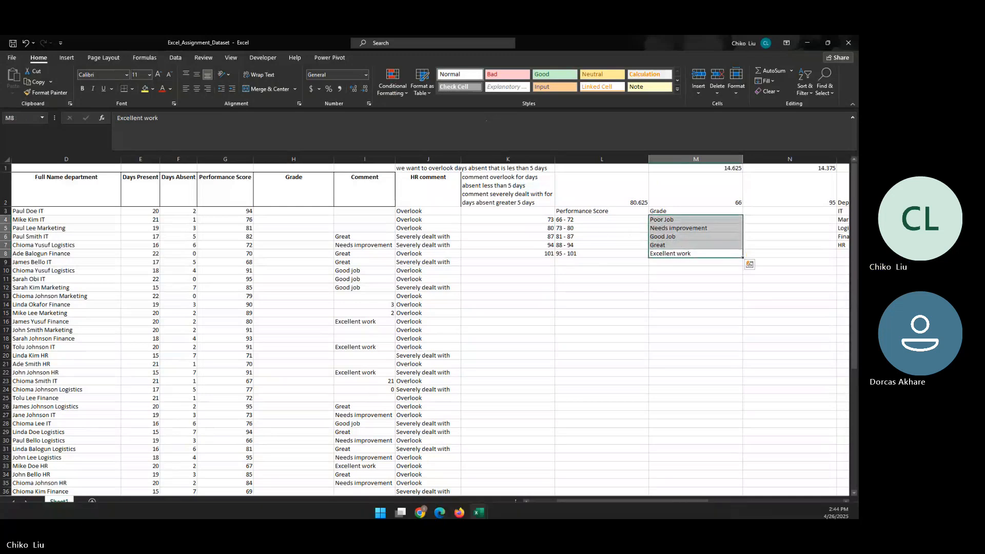
pyautogui.click(657, 258)
pyautogui.moveTo(660, 219); pyautogui.dragTo(659, 252)
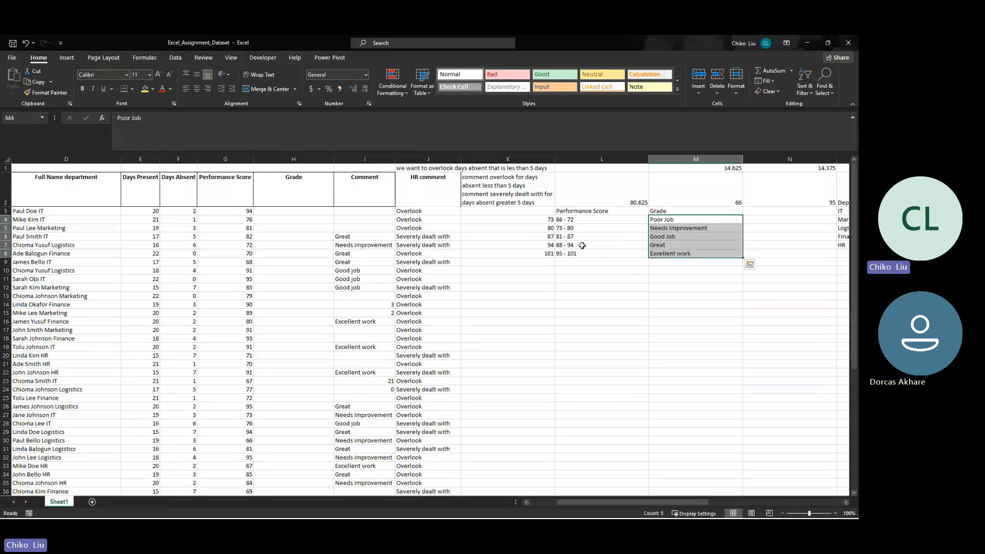
pyautogui.click(574, 220)
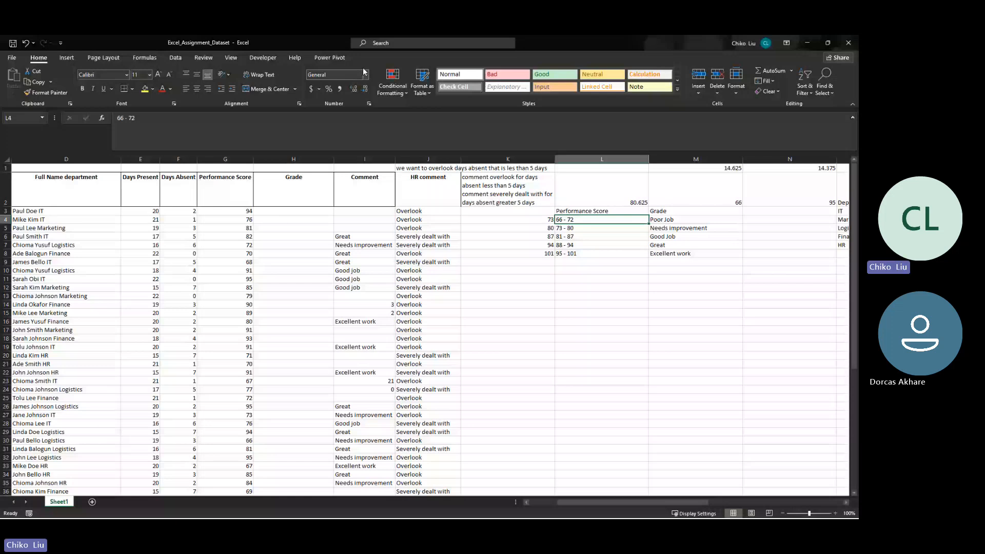
# - Center the contents of the performance score and grade table in L3:M8 horizontally
pyautogui.moveTo(601, 210); pyautogui.dragTo(696, 254)
pyautogui.click(197, 88)
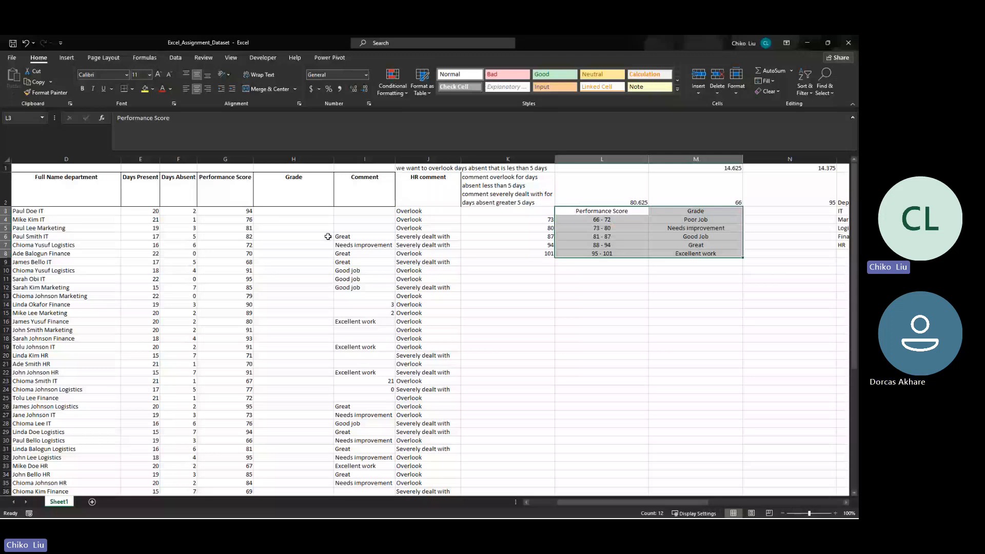
# - Compare the performance scores in G4:G6 with the score ranges and grades in the lookup table
pyautogui.click(234, 220)
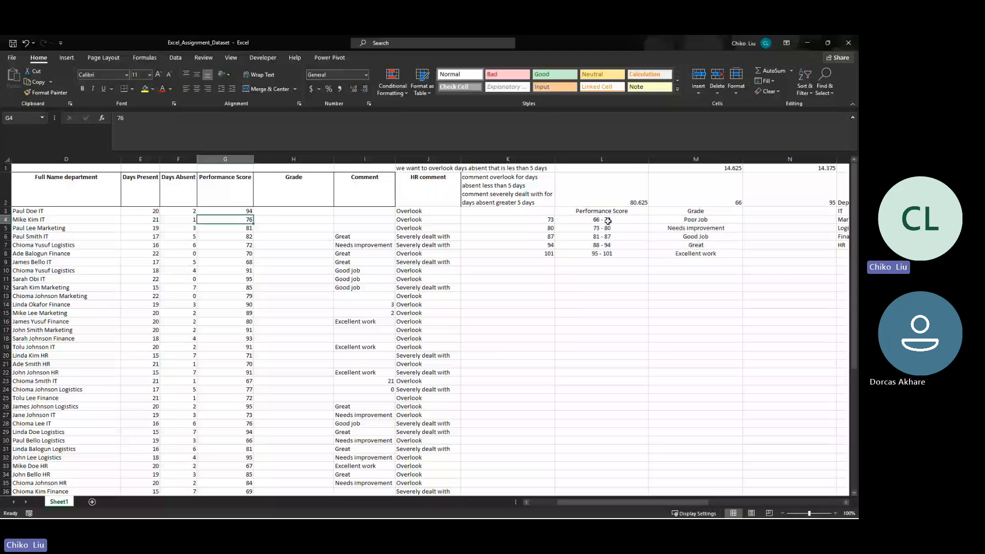
pyautogui.press('Down')
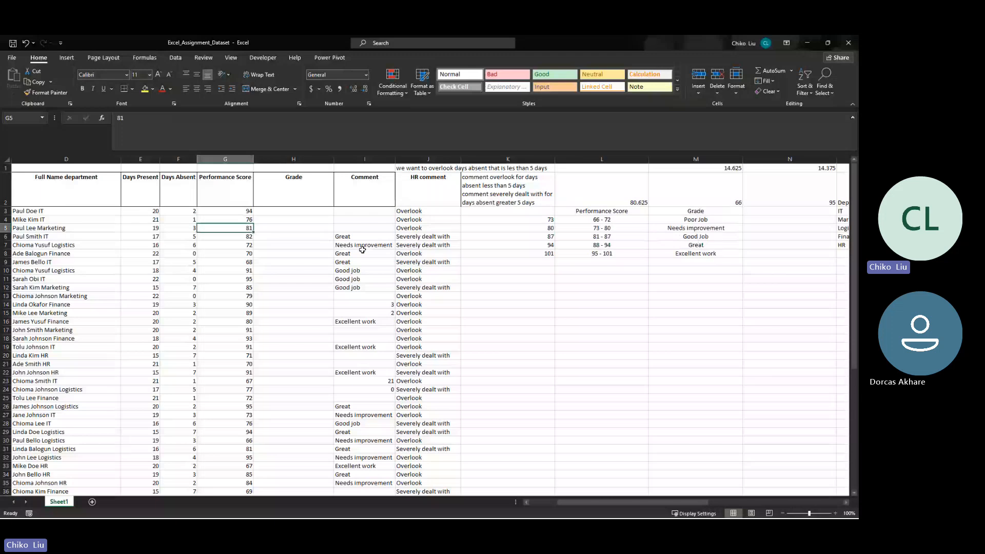
pyautogui.click(695, 237)
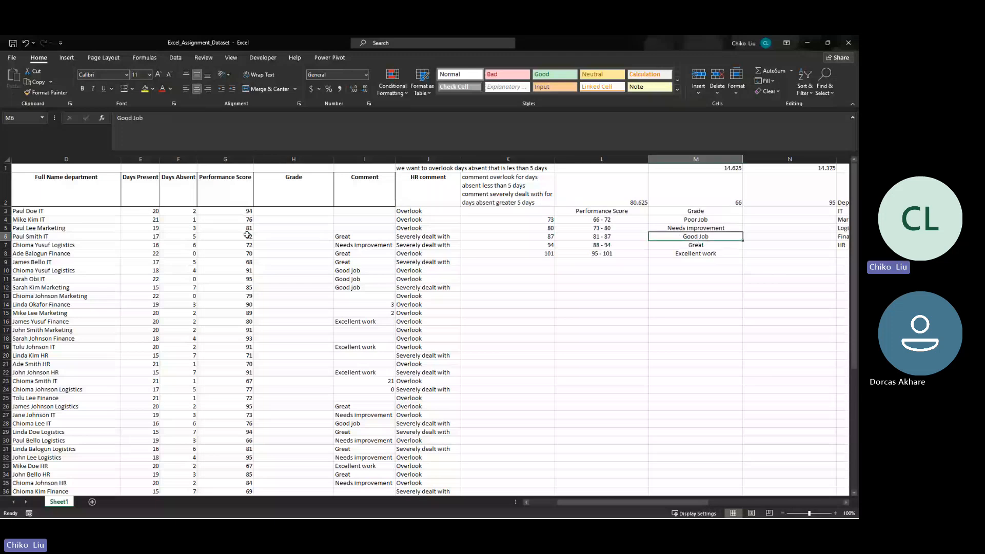
pyautogui.click(247, 236)
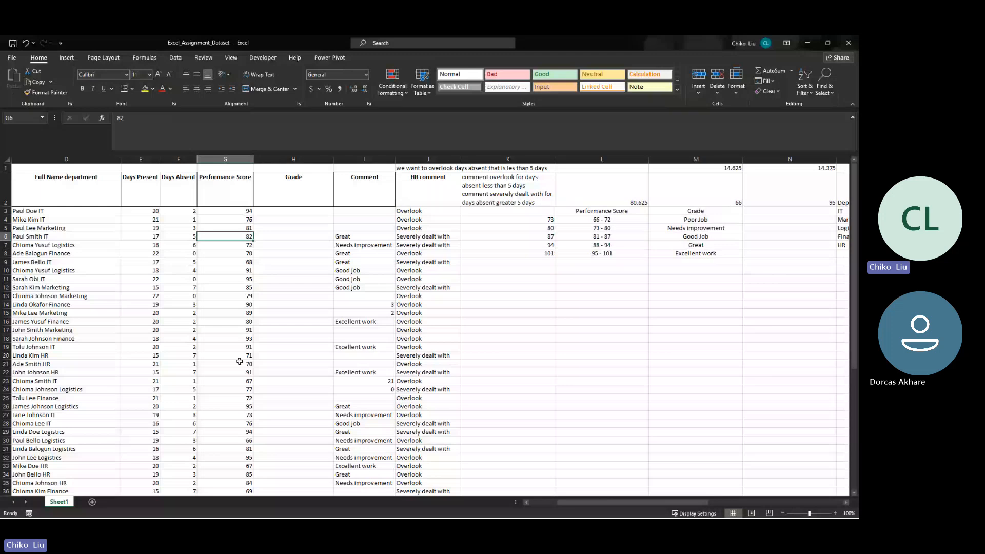
# - Switch to the Teams meeting in Chrome and mute the microphone
pyautogui.click(422, 508)
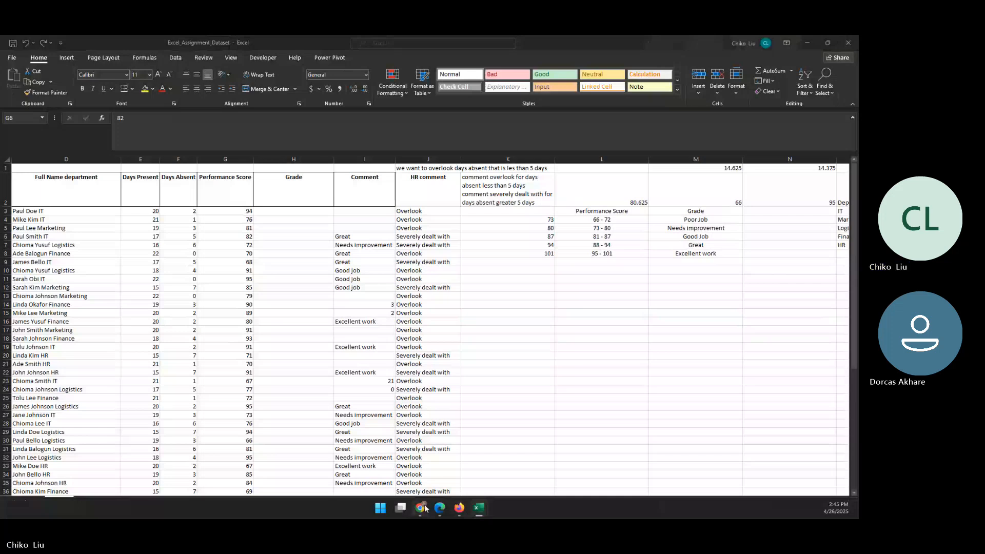
pyautogui.click(422, 508)
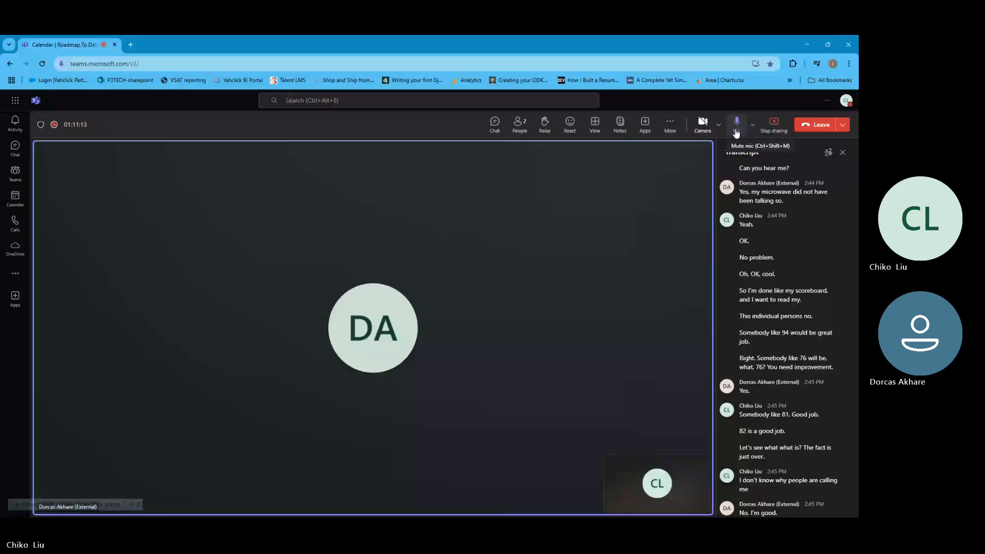
pyautogui.click(736, 126)
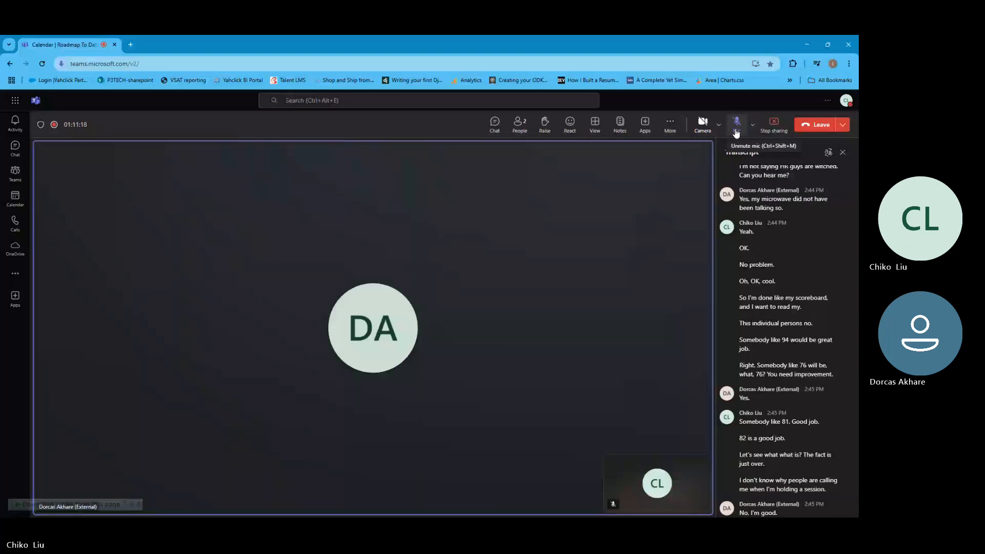
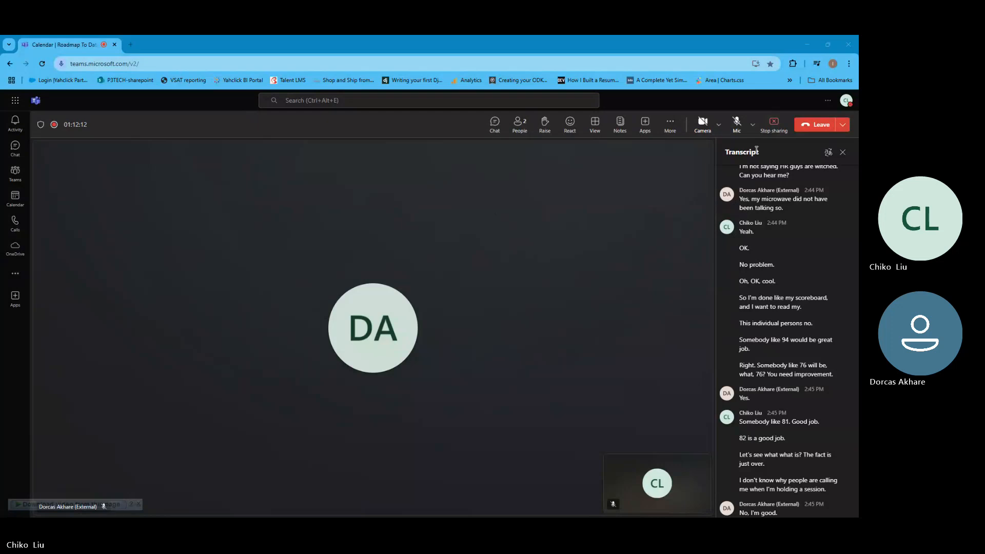
# - Unmute the microphone in the Teams meeting and switch back to the Excel workbook
pyautogui.click(743, 118)
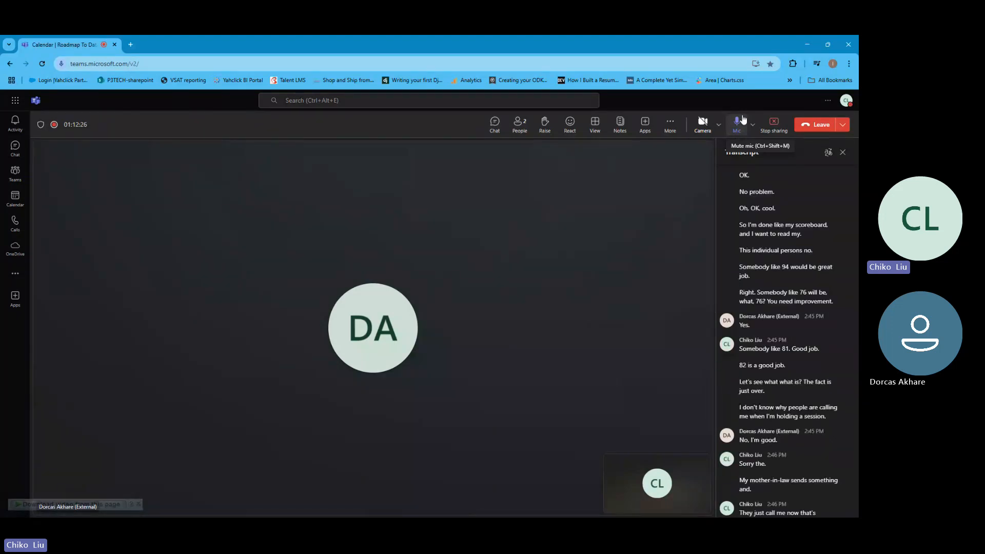
pyautogui.click(805, 41)
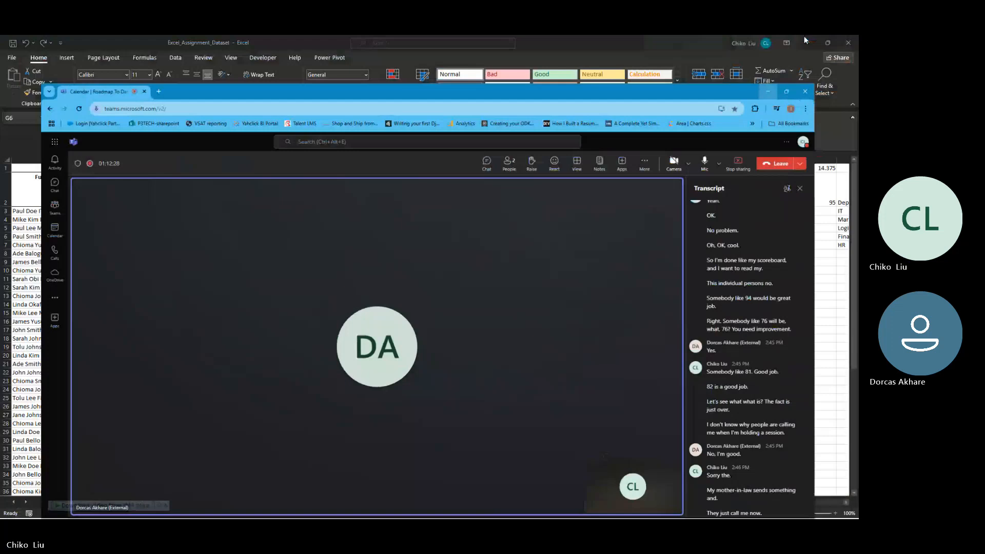
# - Review the score ranges in L4:L8 and the Poor Job grade that matches the first range
pyautogui.moveTo(604, 220); pyautogui.dragTo(696, 253)
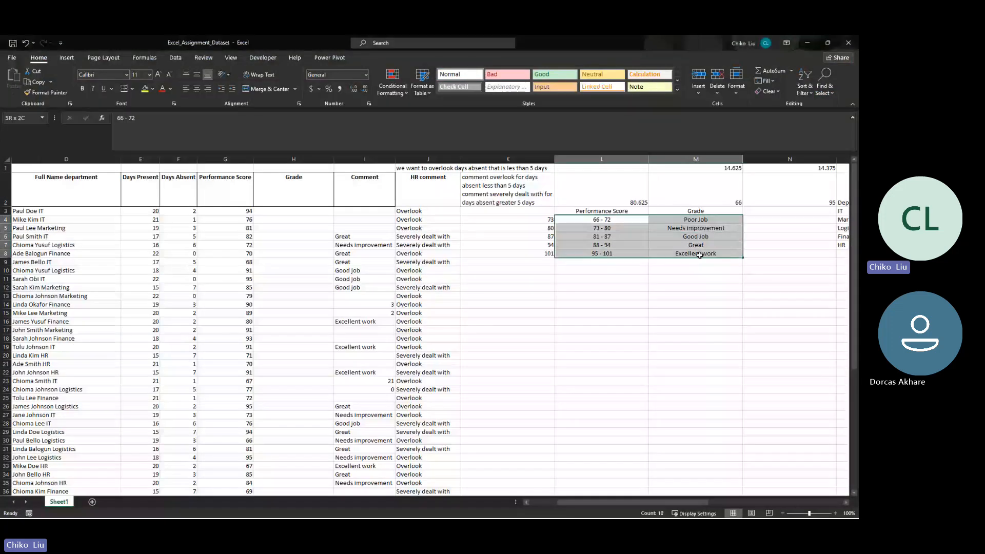
pyautogui.click(612, 211)
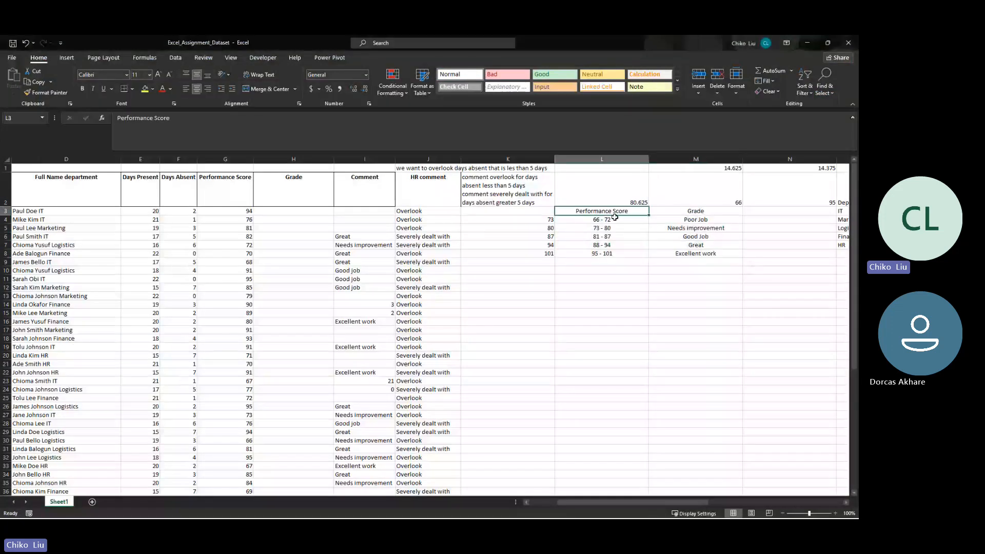
pyautogui.click(614, 219)
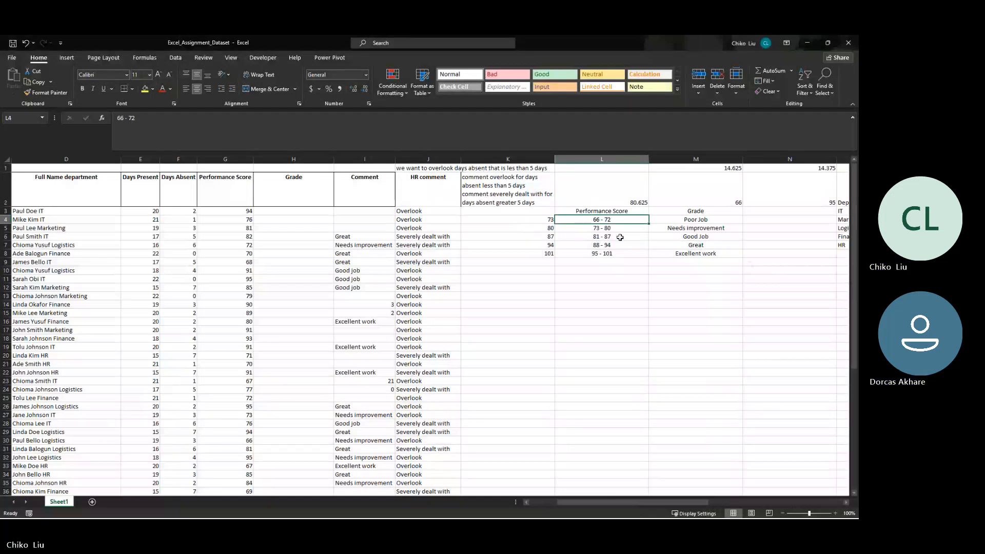
pyautogui.moveTo(595, 220); pyautogui.dragTo(603, 250)
pyautogui.click(606, 220)
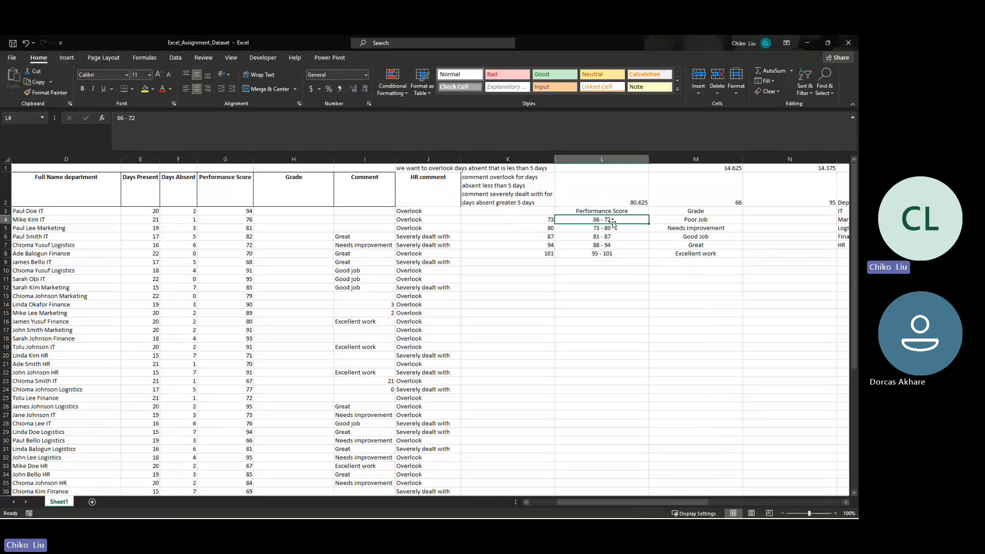
pyautogui.click(602, 230)
pyautogui.click(609, 220)
pyautogui.click(670, 223)
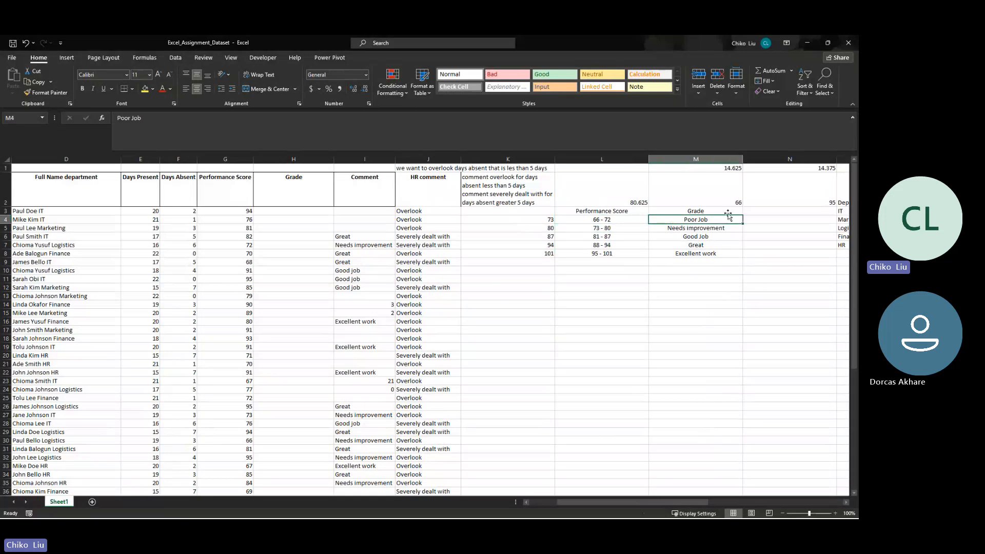
# - Enter the conditions <73, <81 and <88 in N4:N6 beside the Poor Job, Needs improvement and Good Job grades
pyautogui.click(759, 221)
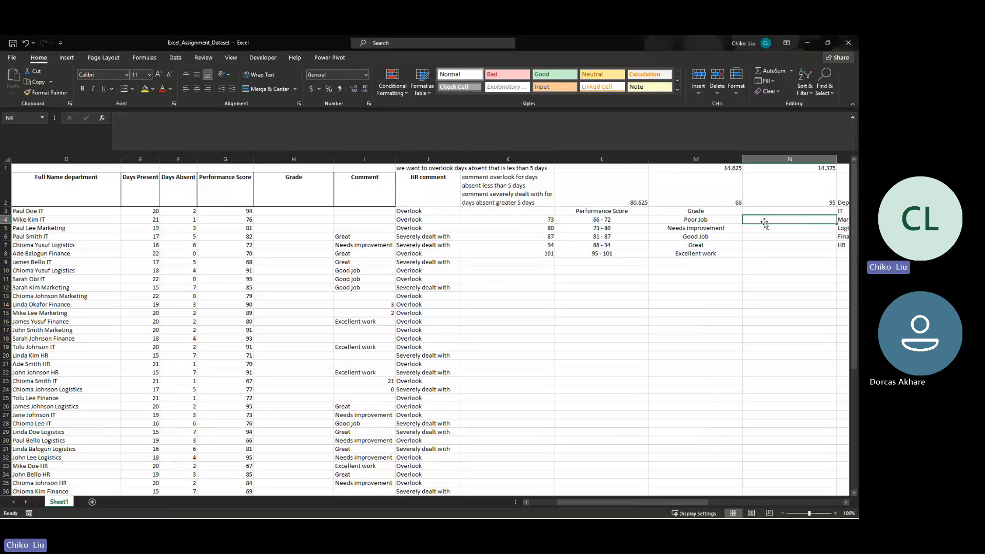
pyautogui.doubleClick(764, 222)
pyautogui.write('<73')
pyautogui.press('Return')
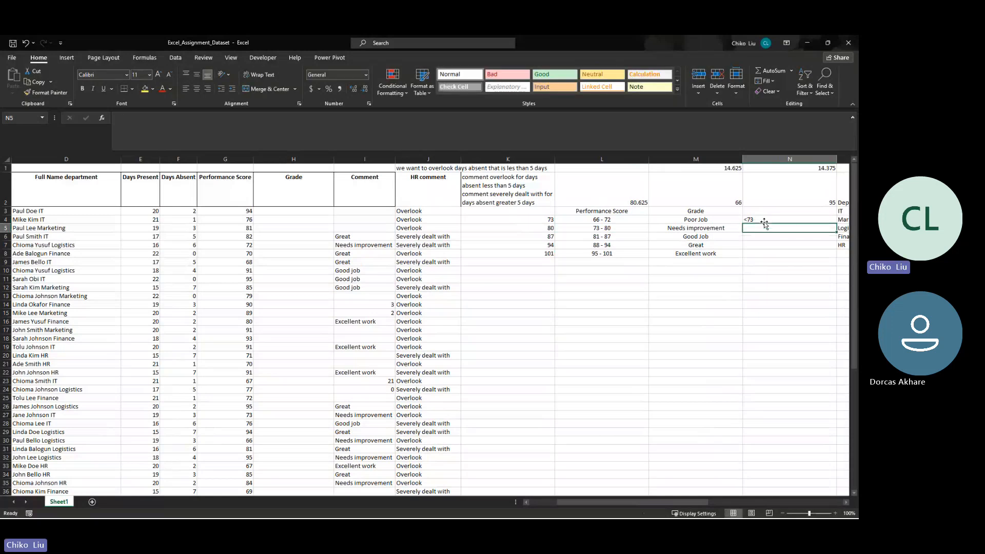
pyautogui.write('<81')
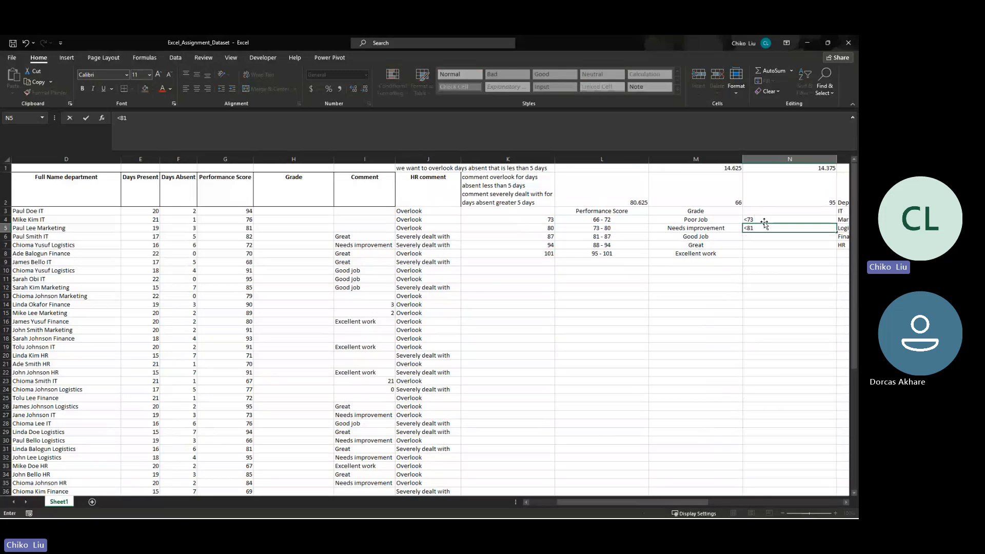
pyautogui.press('Return')
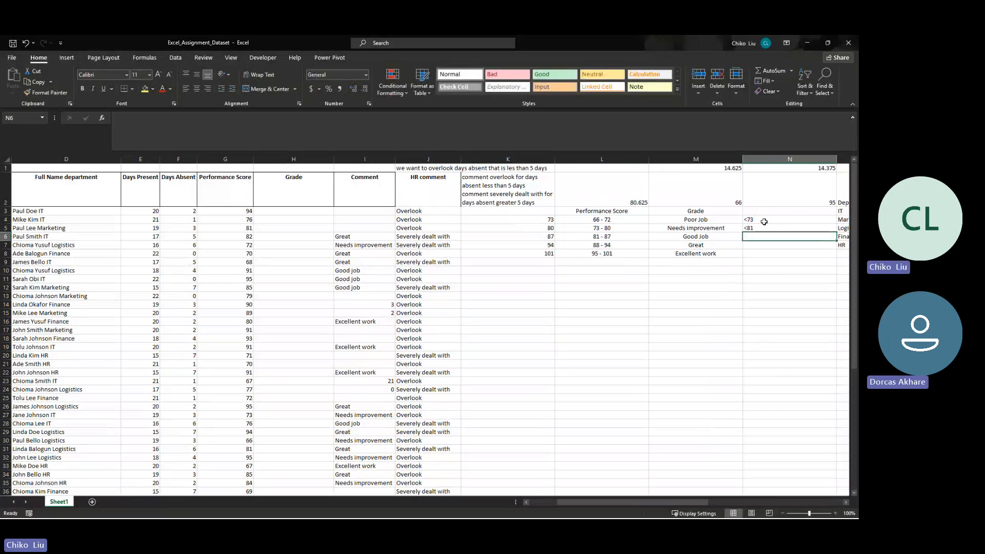
pyautogui.write('<88')
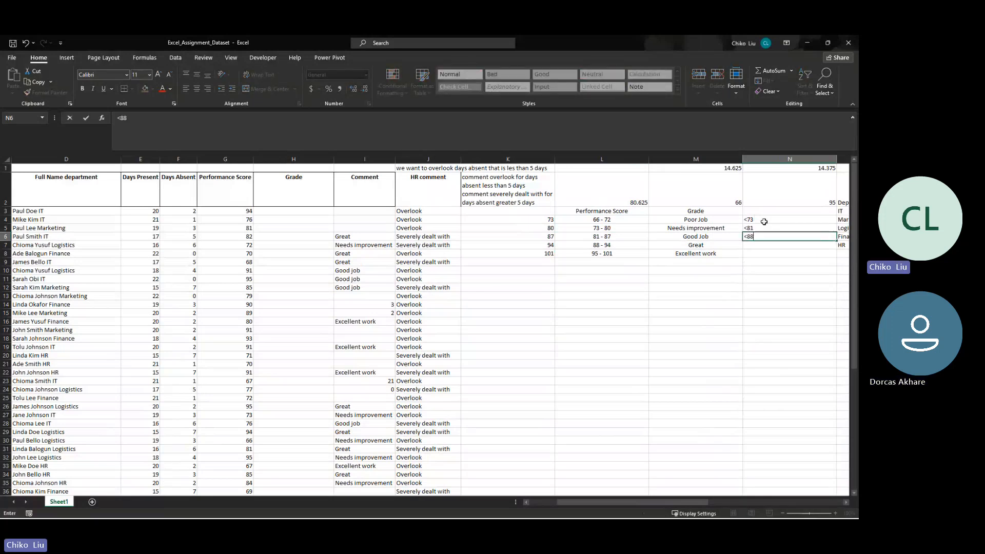
pyautogui.press('Return')
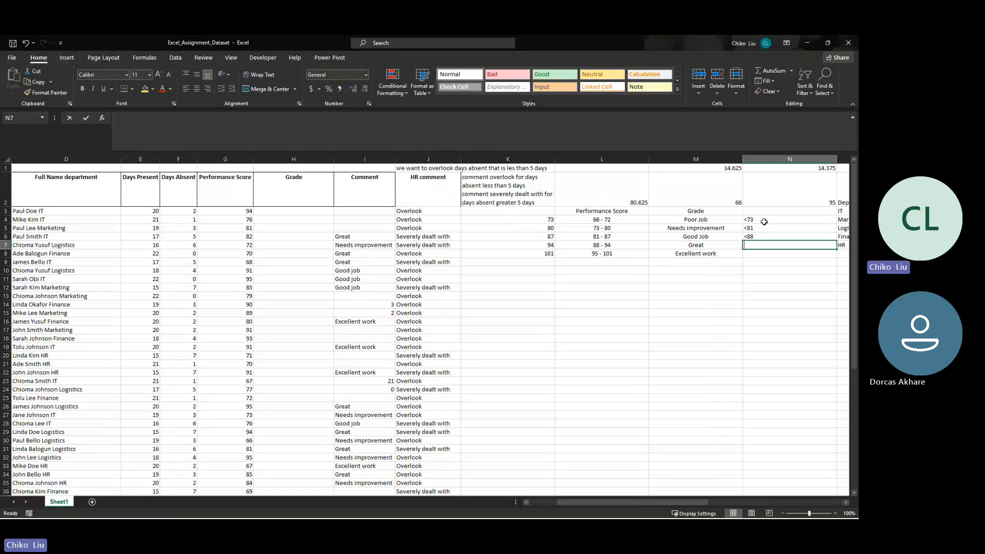
# - Enter <95 in N7 beside Great and >95 in N8 beside Excellent work
pyautogui.write('<72')
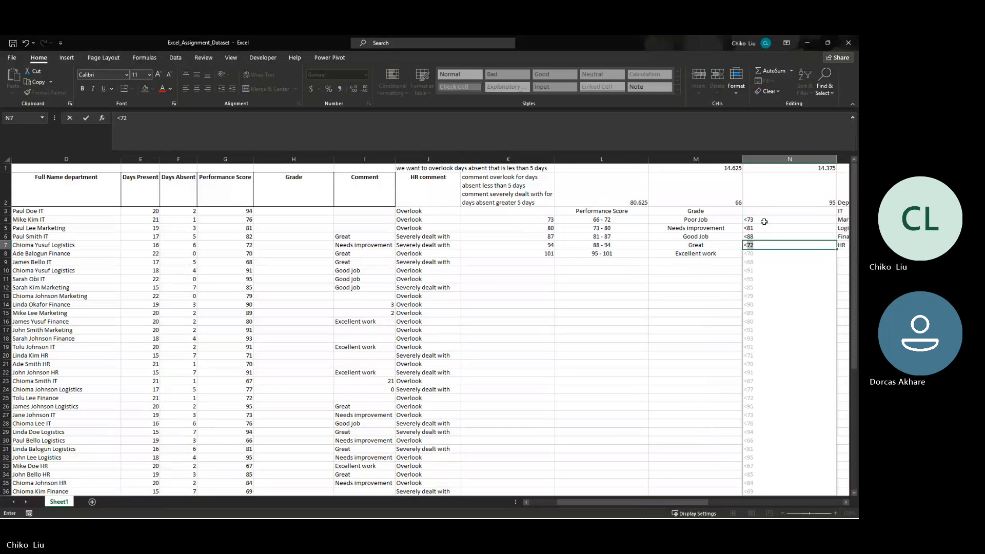
pyautogui.press('BackSpace')
pyautogui.press('BackSpace')
pyautogui.write('95')
pyautogui.press('Return')
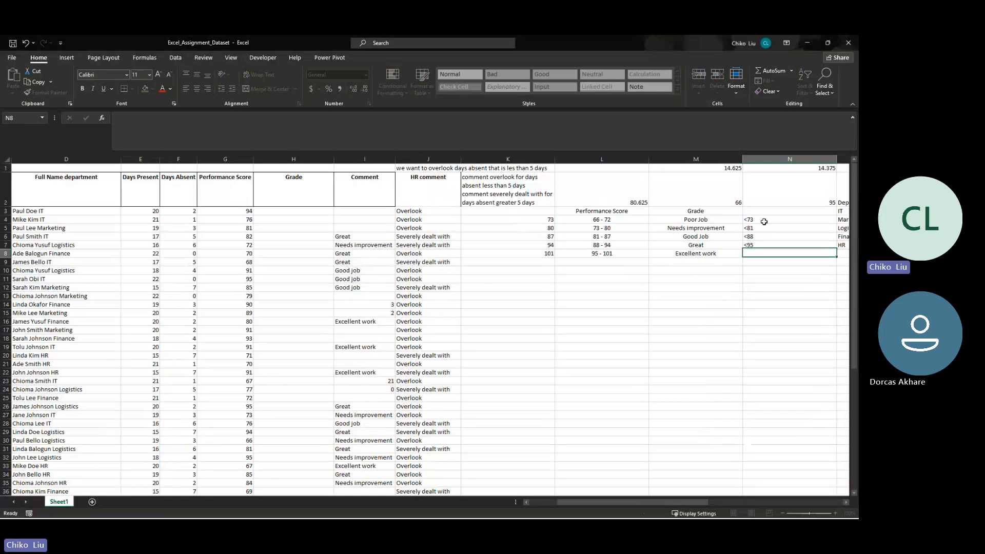
pyautogui.write('>95')
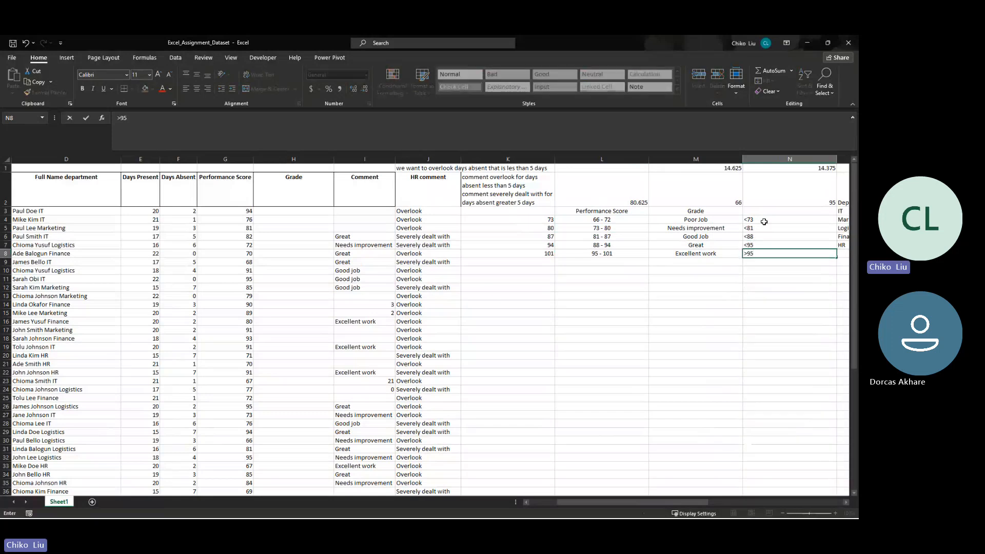
pyautogui.press('Tab')
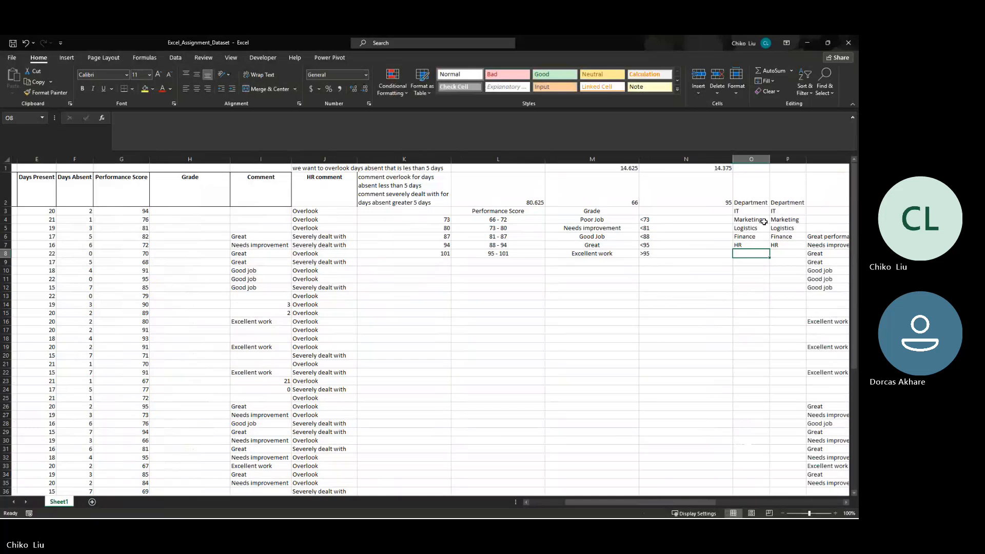
# - Compare the conditions in column N with the score ranges in L4:L8
pyautogui.press('Left')
pyautogui.press('Up')
pyautogui.press('Up')
pyautogui.press('Up')
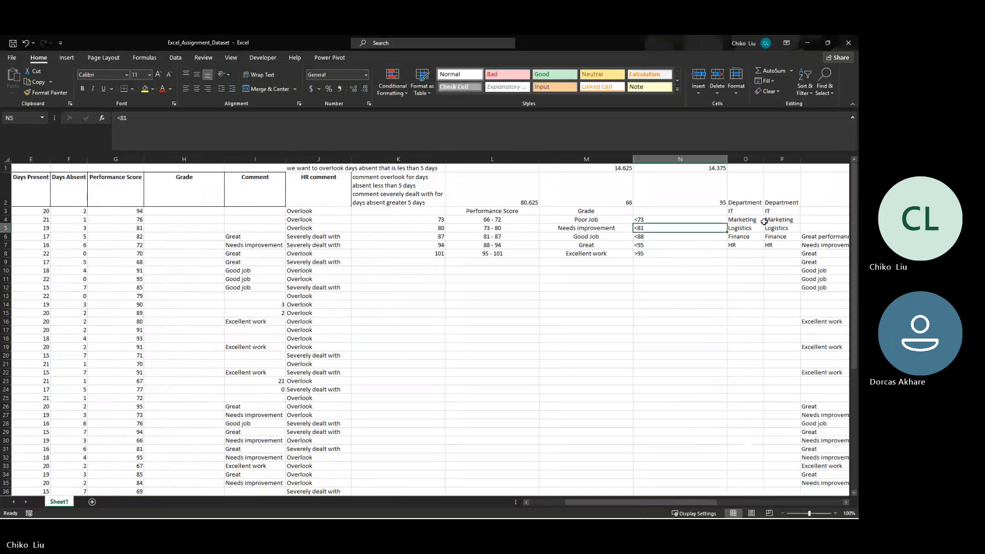
pyautogui.press('Up')
pyautogui.press('Left')
pyautogui.press('Left')
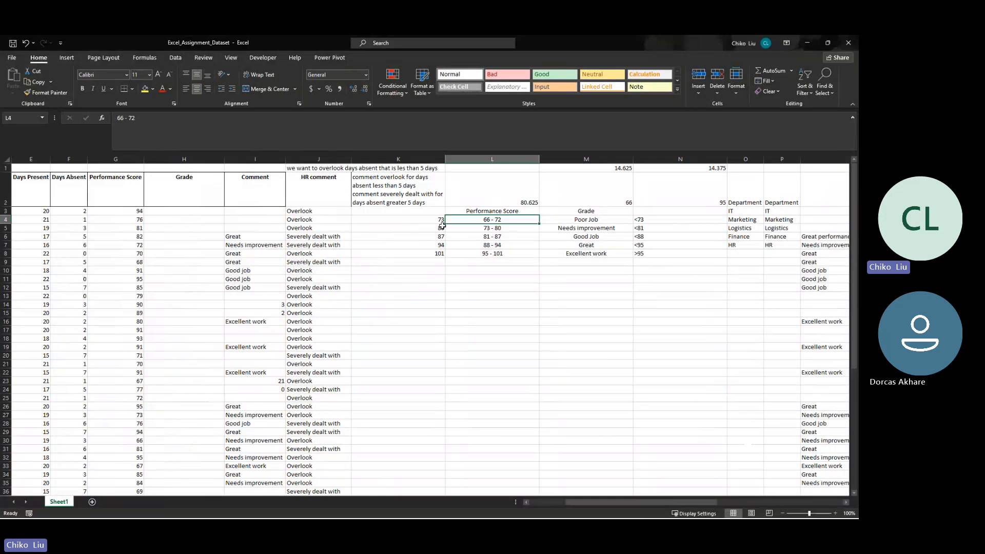
pyautogui.click(501, 231)
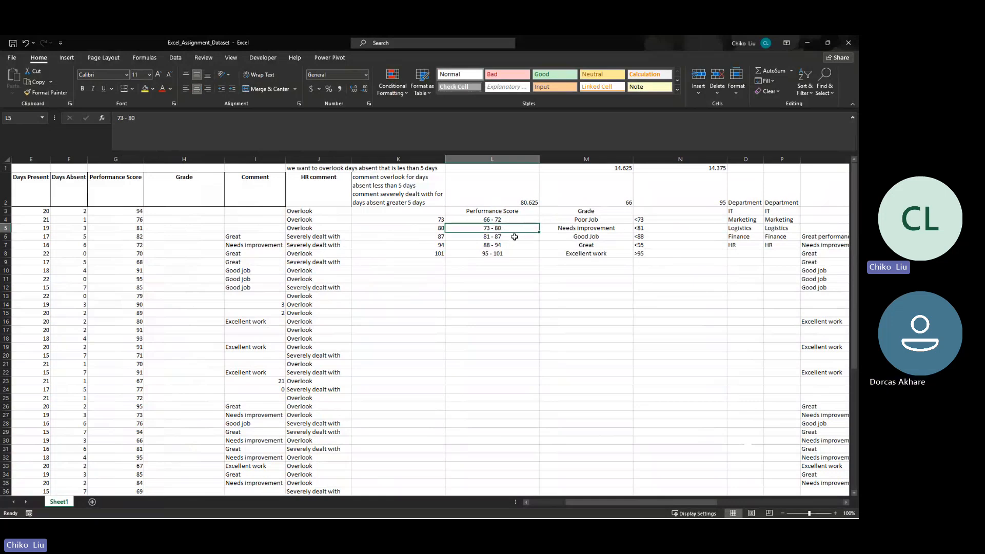
pyautogui.click(642, 237)
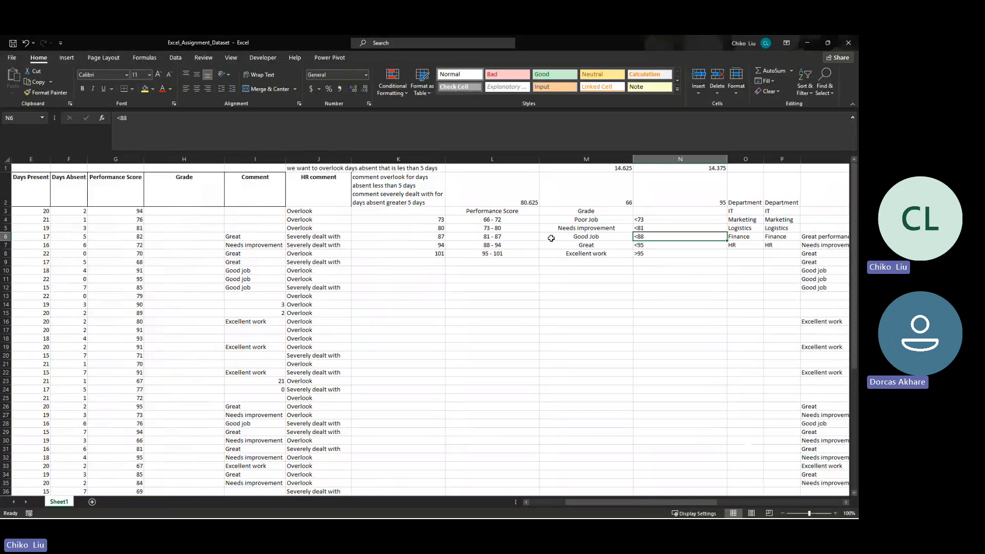
pyautogui.click(499, 246)
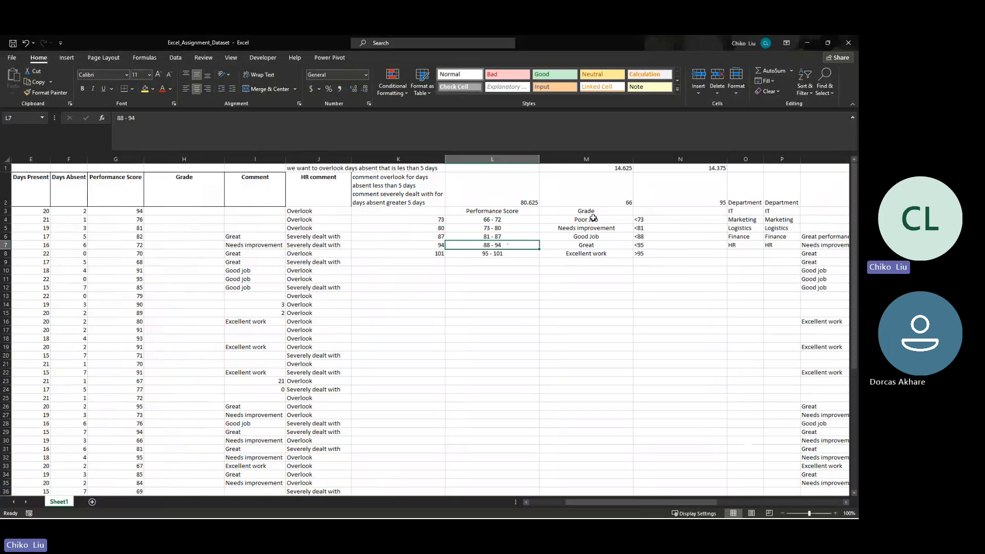
# - Insert a blank column before the less-than conditions in column N and enter <=72 in N4 beside Poor Job
pyautogui.rightClick(667, 160)
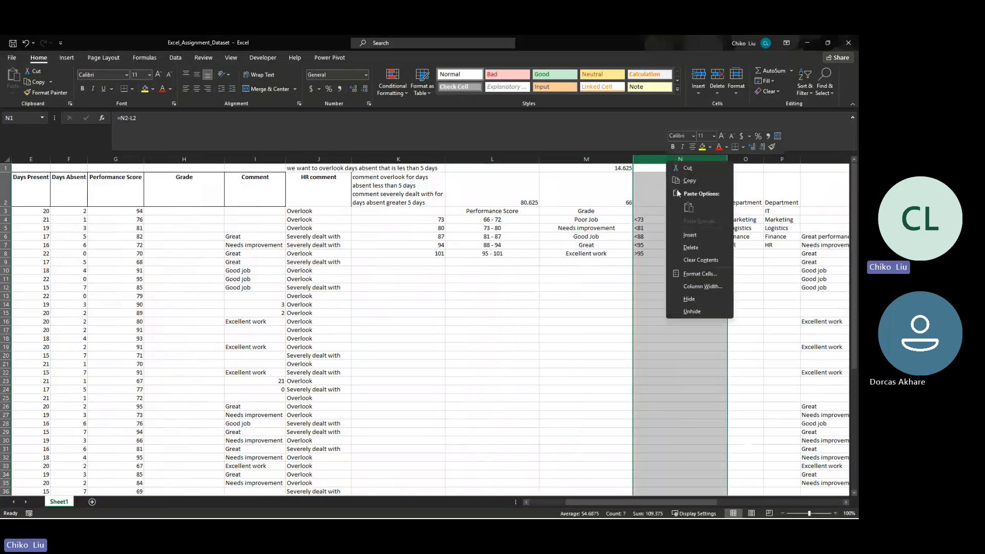
pyautogui.click(682, 237)
pyautogui.click(673, 219)
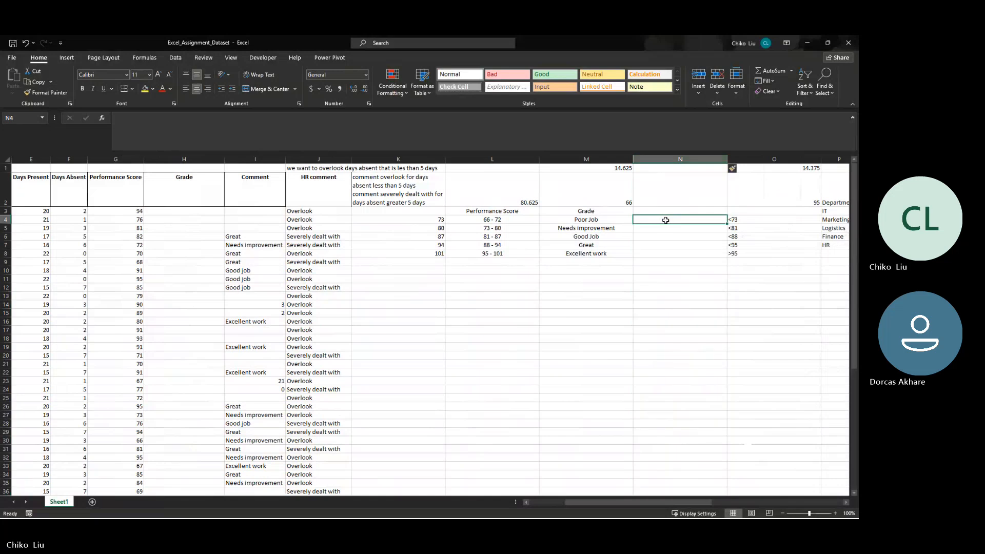
pyautogui.write('<')
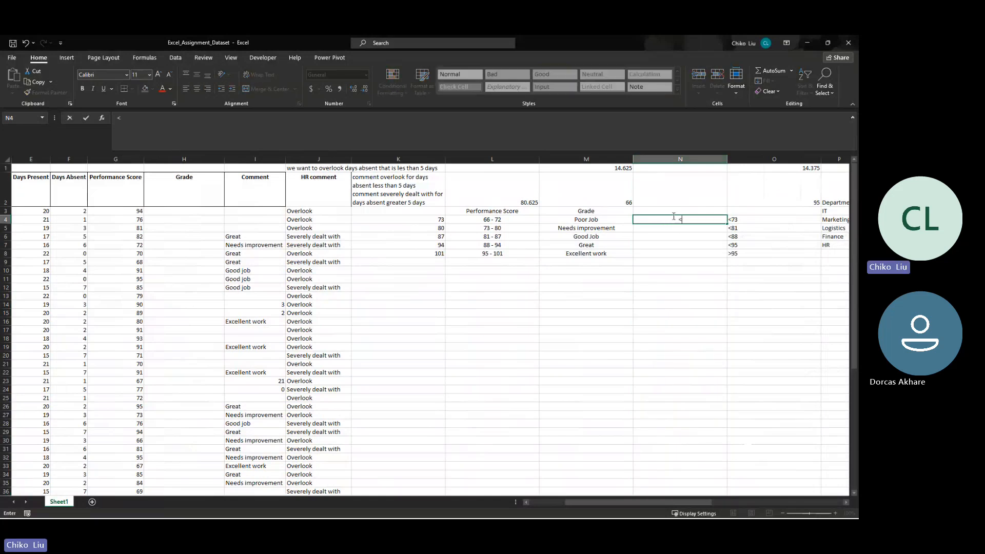
pyautogui.write('=72')
pyautogui.press('Return')
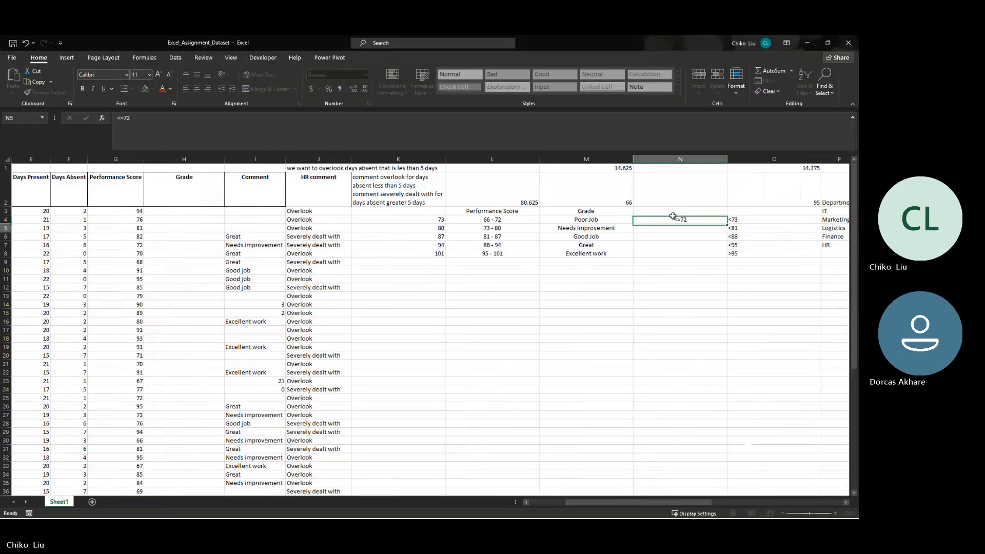
# - Try <=81 as the Needs improvement condition in N5 and undo the Flash Fill of column N
pyautogui.write('<=')
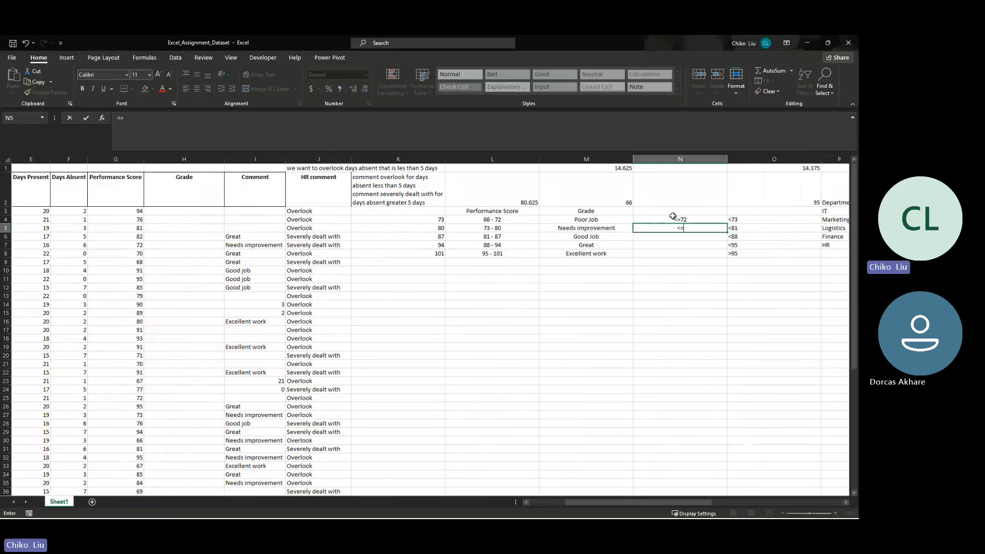
pyautogui.write('81')
pyautogui.press('Return')
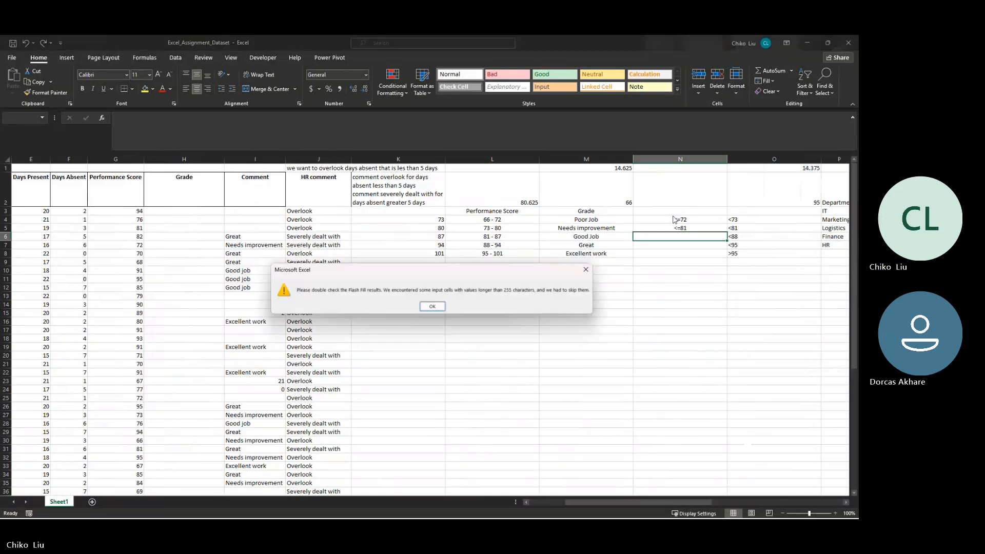
pyautogui.press('Return')
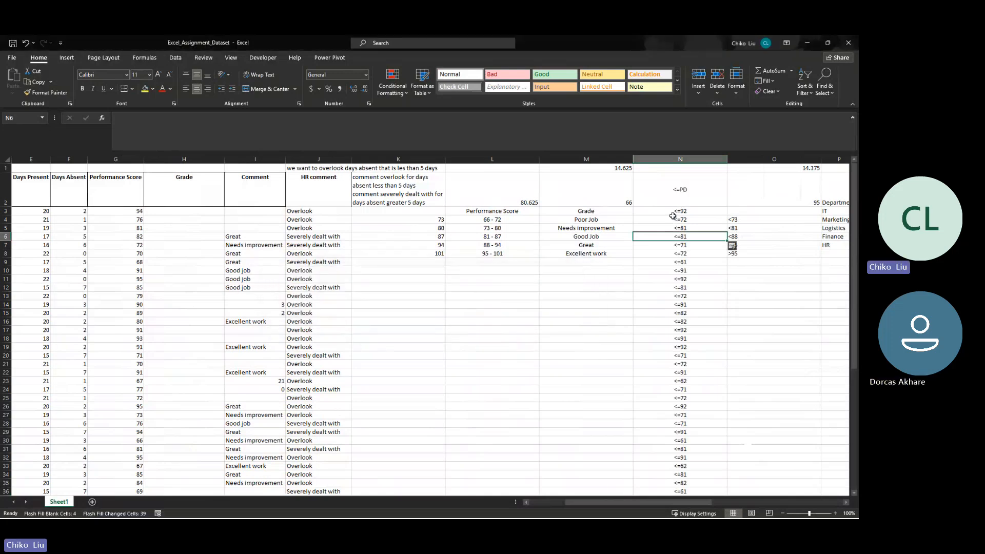
pyautogui.hotkey('ctrl', 'z')
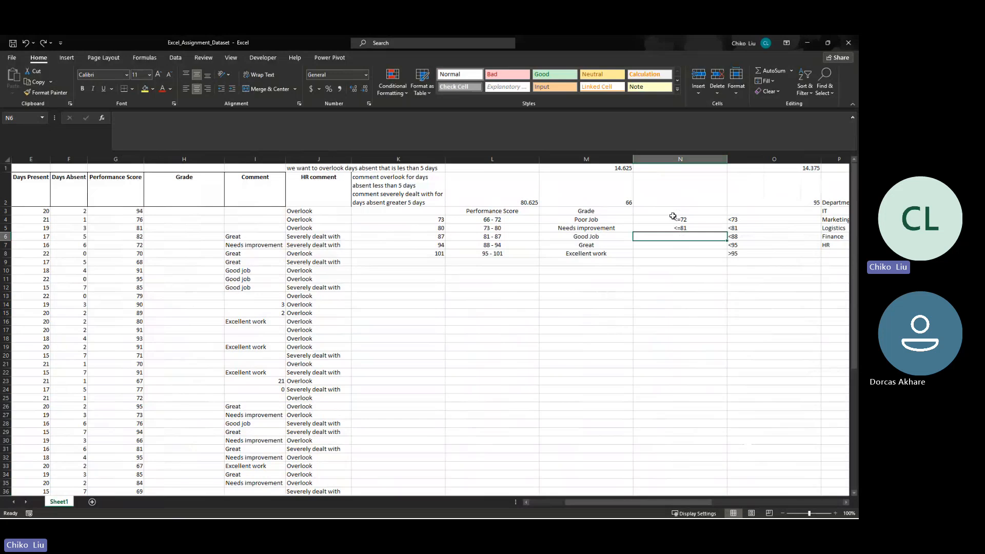
pyautogui.write('<=')
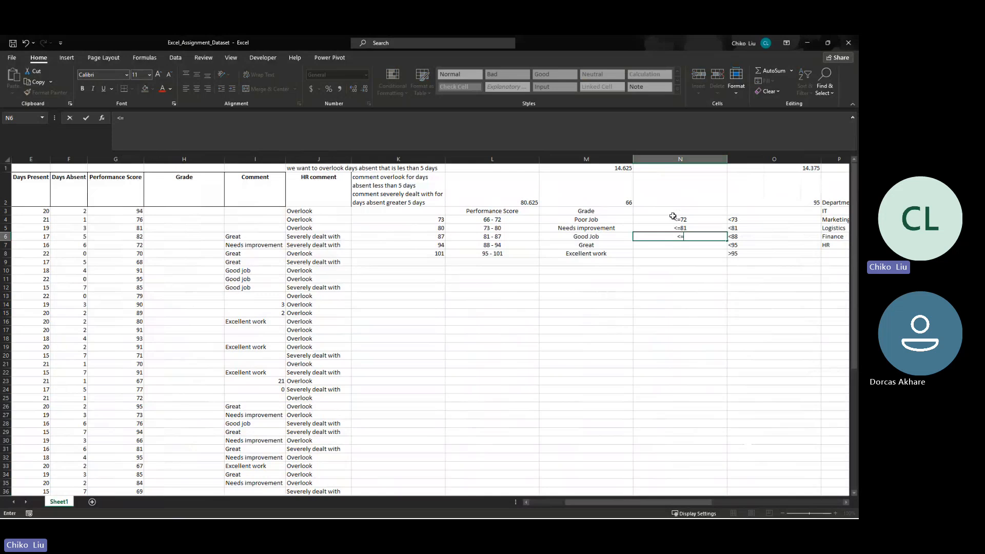
pyautogui.press('Escape')
# - Set the Needs improvement condition in N5 to <=80 and enter <=87 in N6 beside Good Job
pyautogui.press('Up')
pyautogui.write('<=')
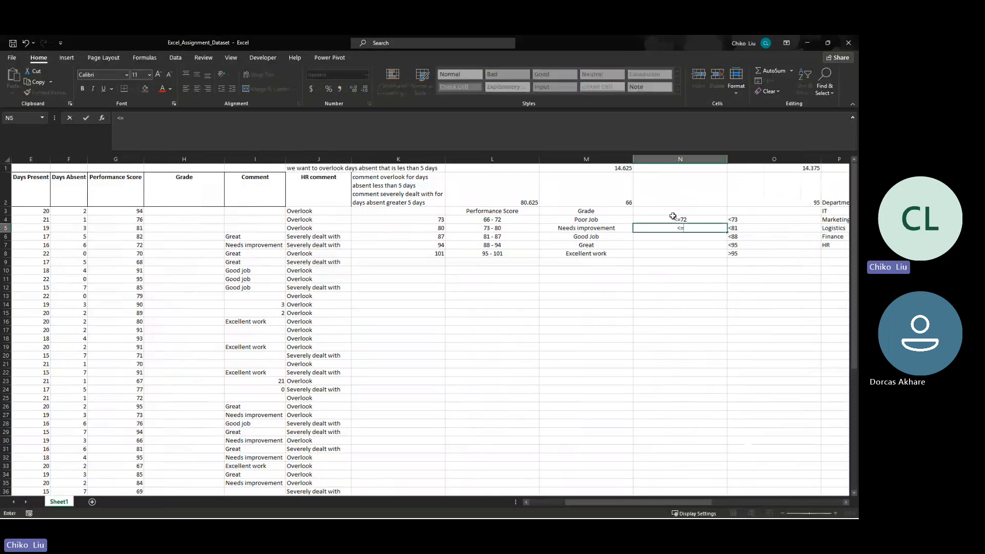
pyautogui.write('80')
pyautogui.press('Return')
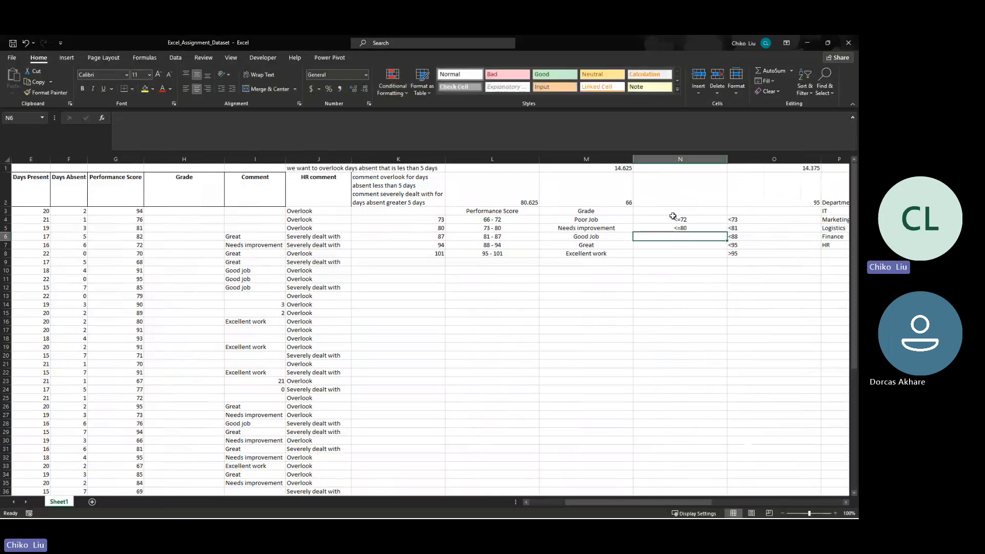
pyautogui.write('<=')
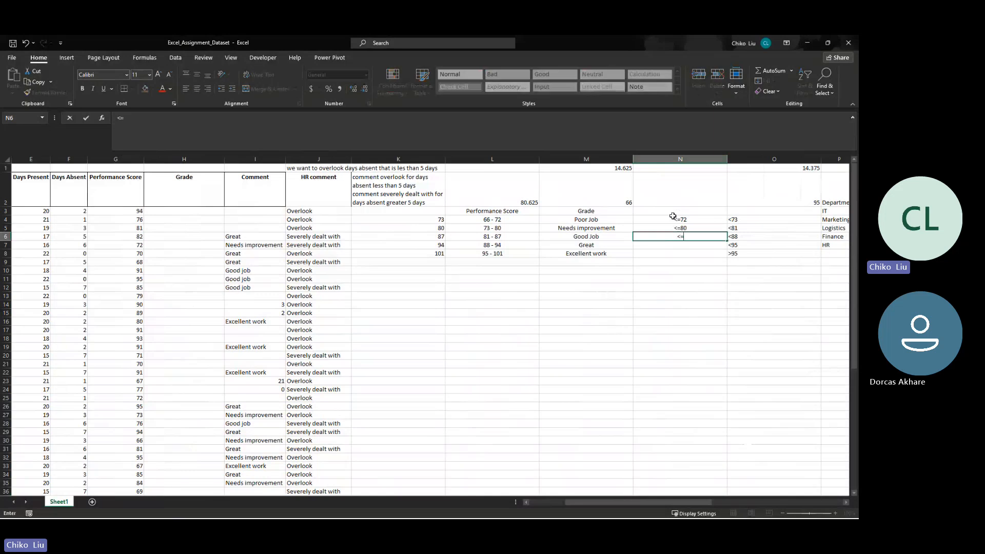
pyautogui.write('87')
pyautogui.press('Return')
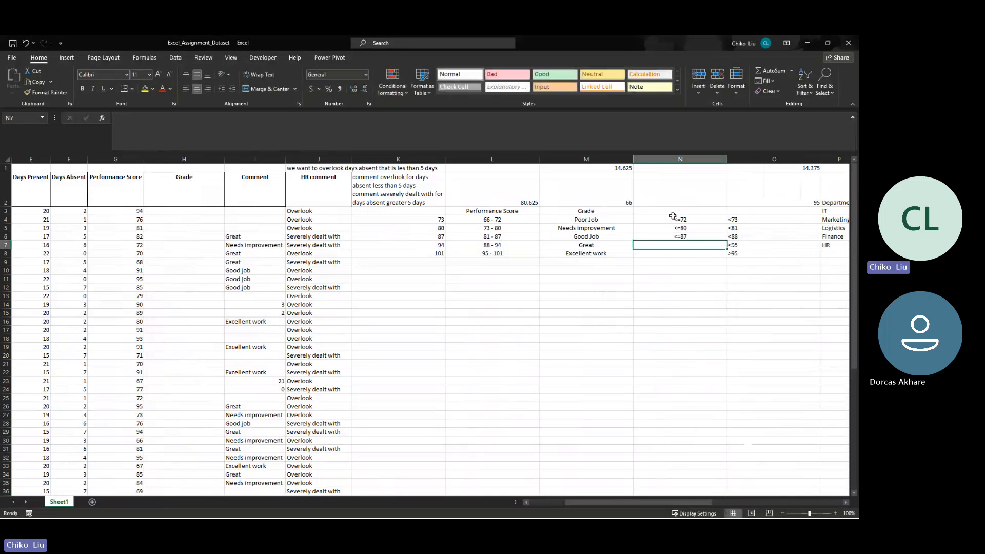
# - Enter <=94 in N7 beside Great and >94 in N8 beside Excellent work
pyautogui.write('<=94')
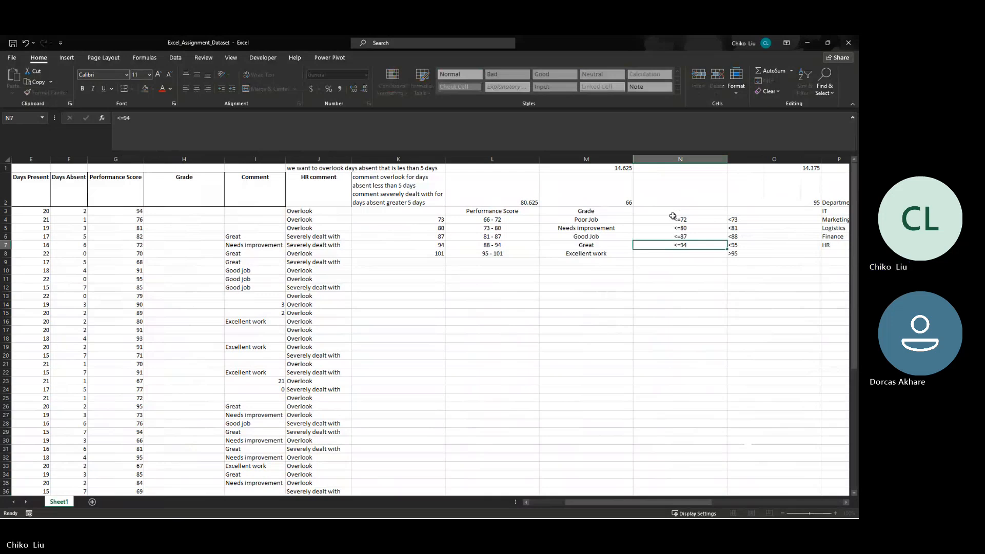
pyautogui.press('Return')
pyautogui.write('>95')
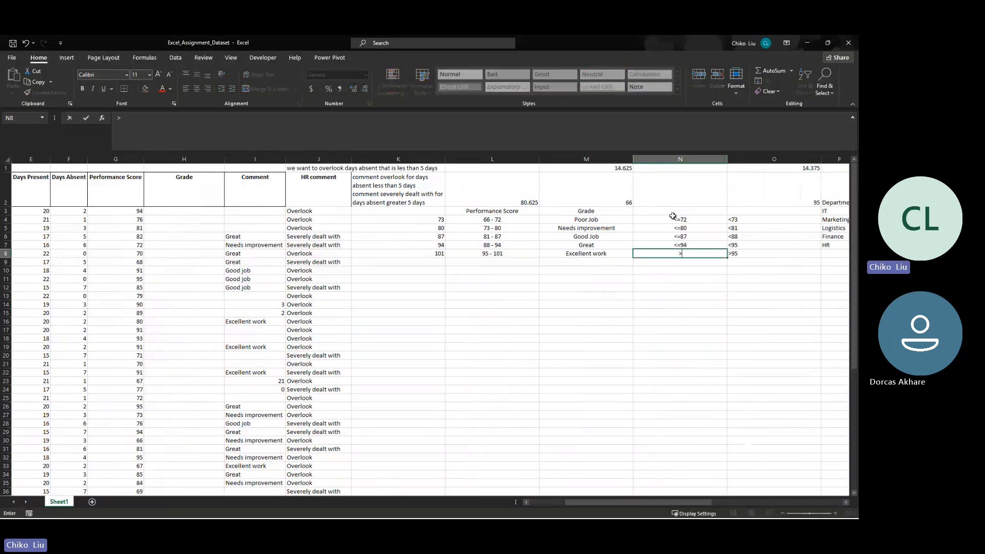
pyautogui.press('BackSpace')
pyautogui.press('BackSpace')
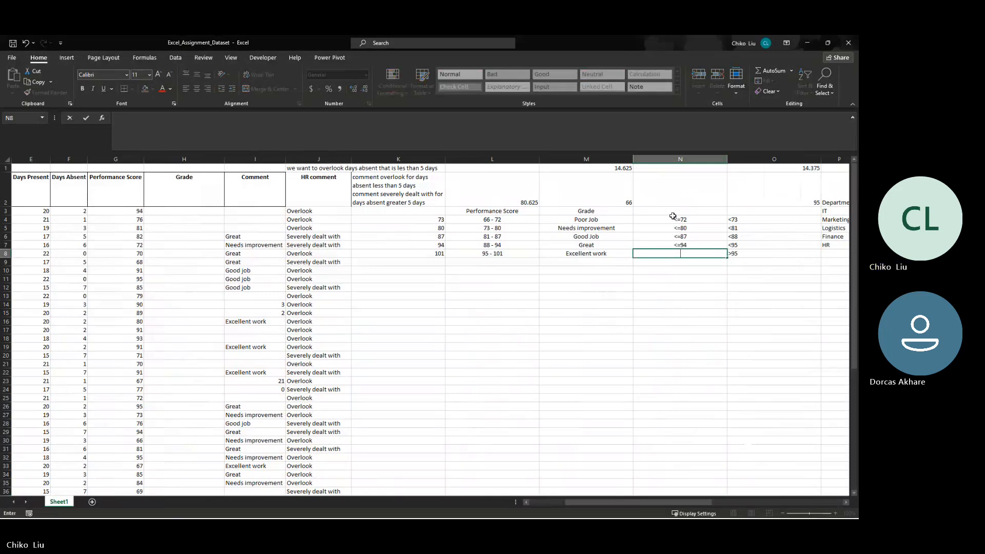
pyautogui.write('>94')
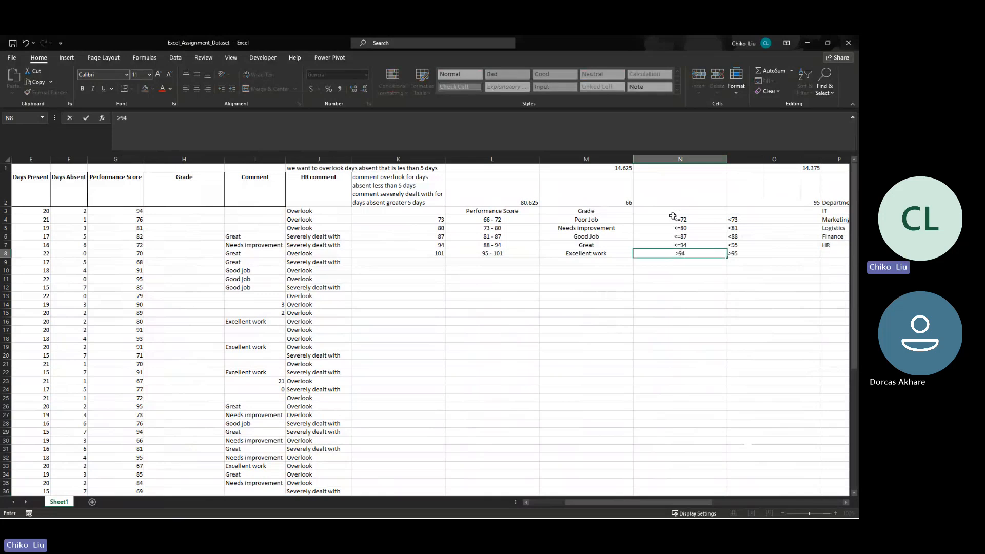
pyautogui.hotkey('ctrl', 'Return')
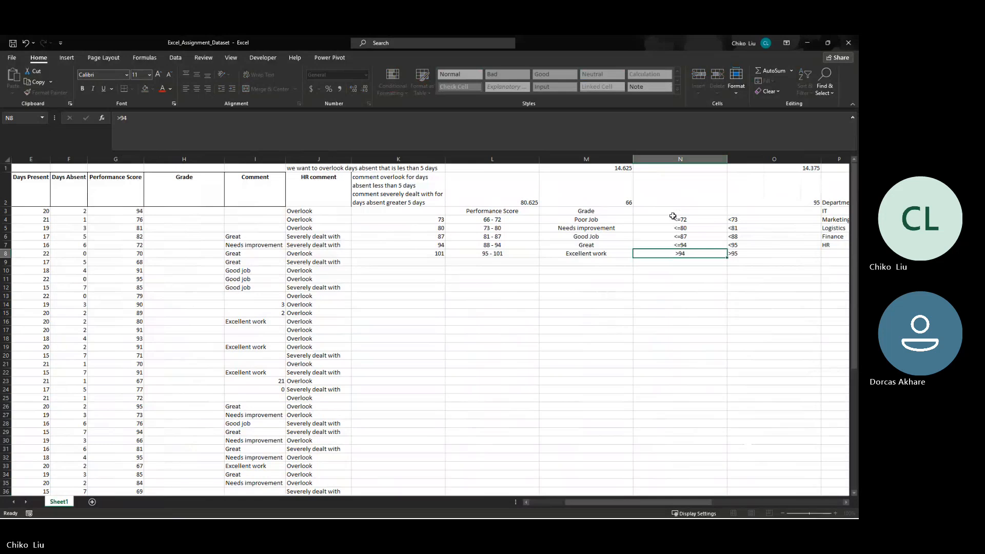
# - Change the Excellent work condition in O8 to >94
pyautogui.press('Right')
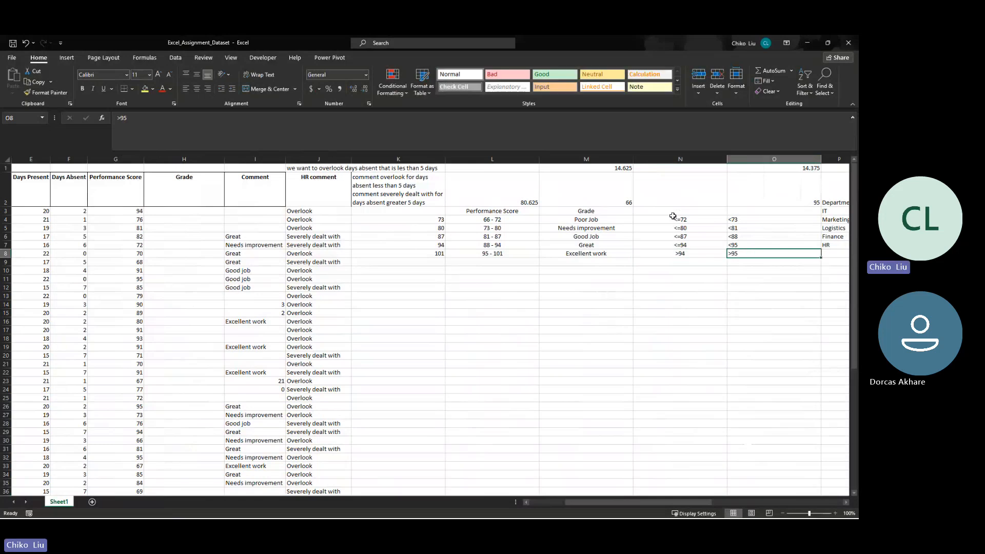
pyautogui.write('>94')
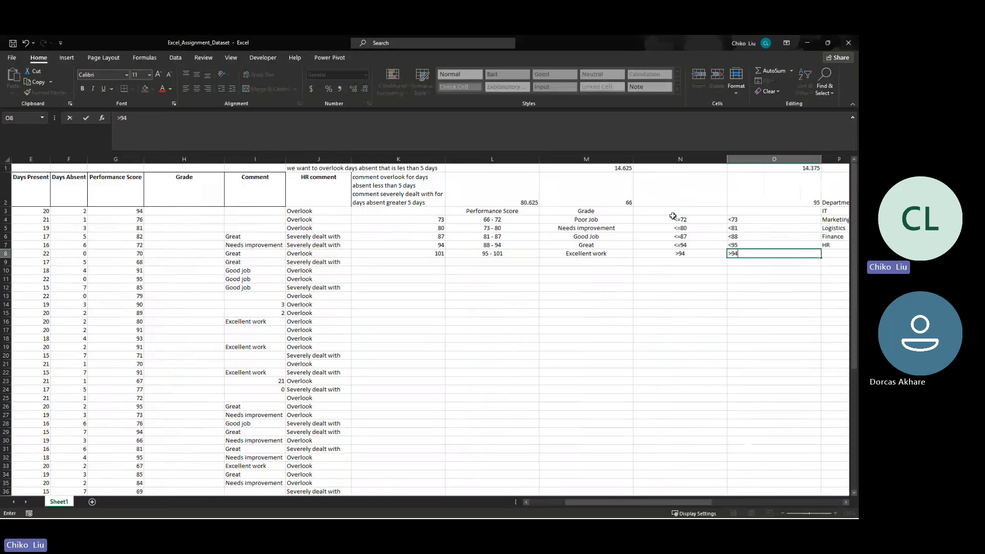
pyautogui.press('Tab')
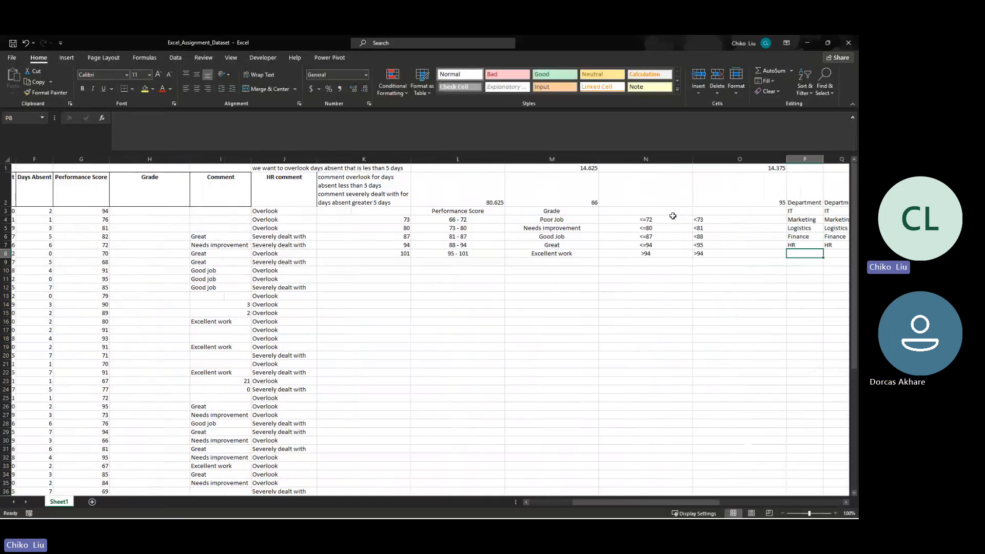
# - Review the less-than-or-equal and greater-than conditions in N4:N8 against the grades in column M
pyautogui.press('Left')
pyautogui.press('Left')
pyautogui.press('Left')
pyautogui.press('Left')
pyautogui.press('Left')
pyautogui.press('Left')
pyautogui.press('Left')
pyautogui.press('Left')
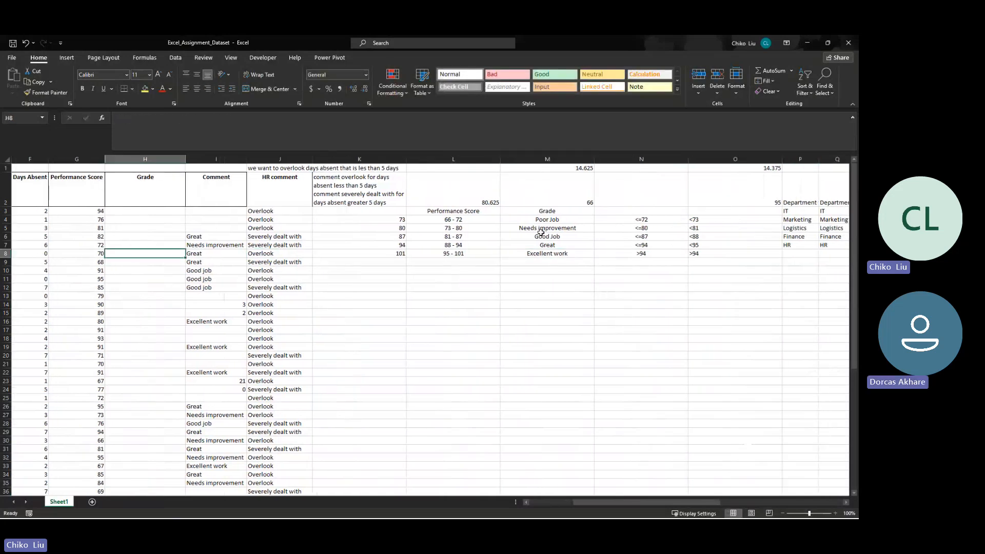
pyautogui.press('Up')
pyautogui.press('Up')
pyautogui.press('Up')
pyautogui.press('Up')
pyautogui.press('Up')
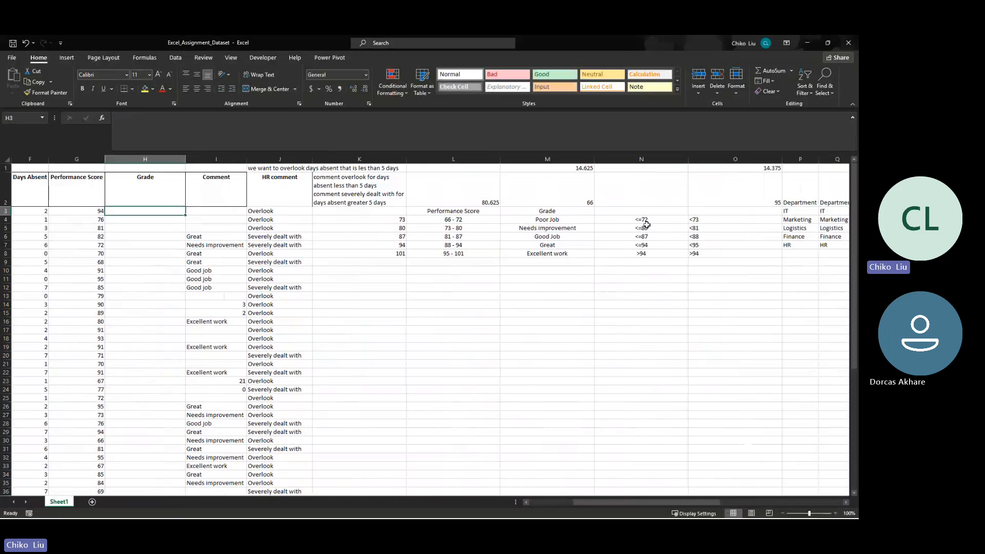
pyautogui.moveTo(643, 221); pyautogui.dragTo(641, 254)
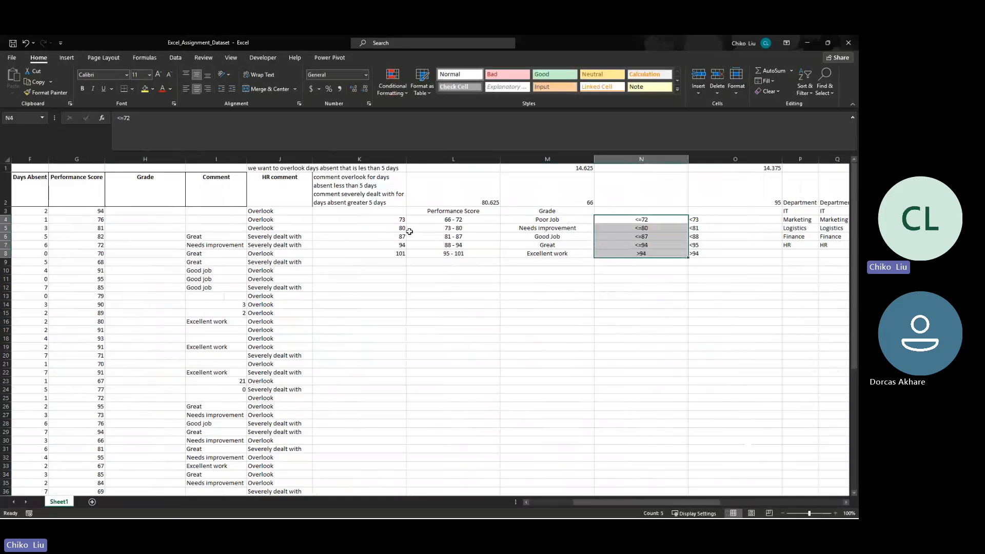
# - Start the Grade formula in H3 with an IF that tests $G3<=72 and returns Poor Job from $M$4
pyautogui.click(137, 214)
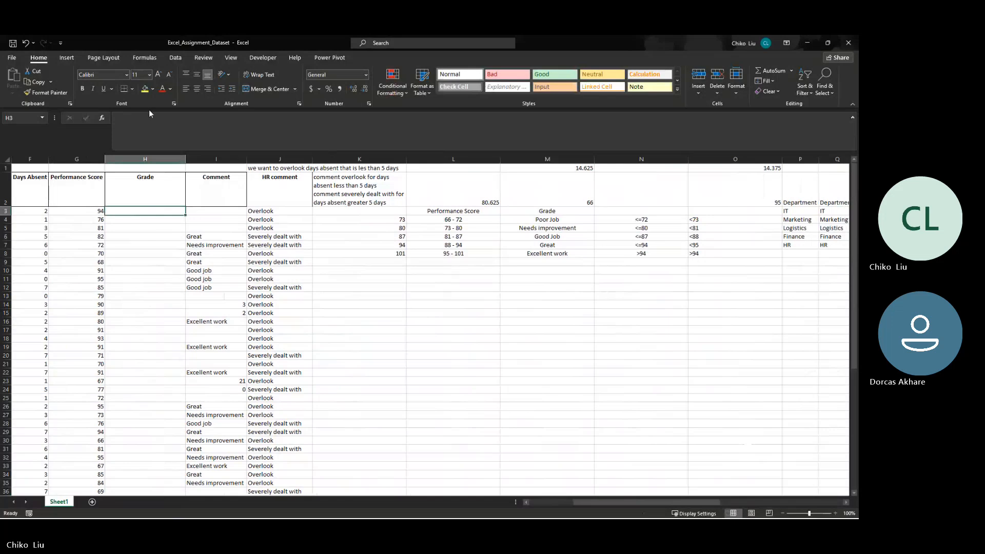
pyautogui.write('=')
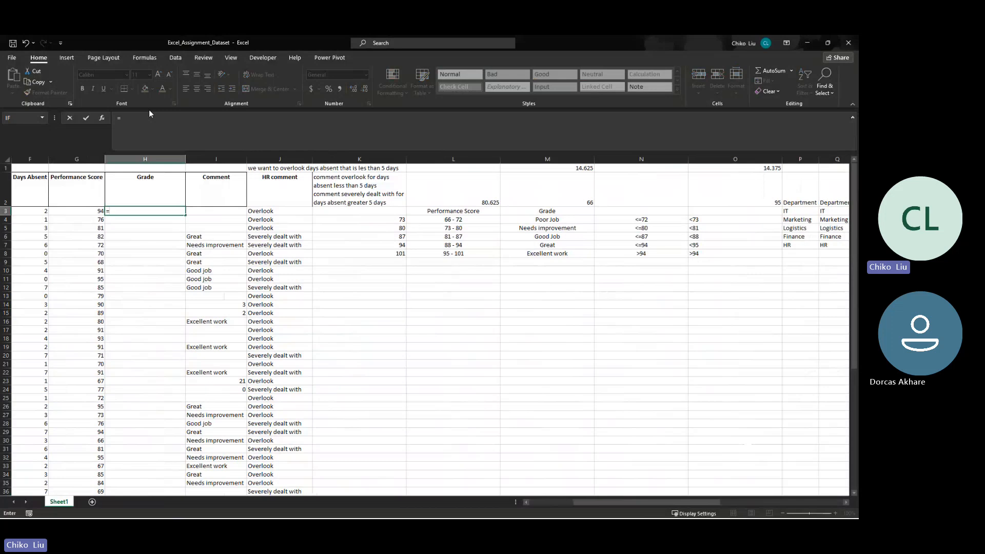
pyautogui.press('Escape')
pyautogui.write('IF(')
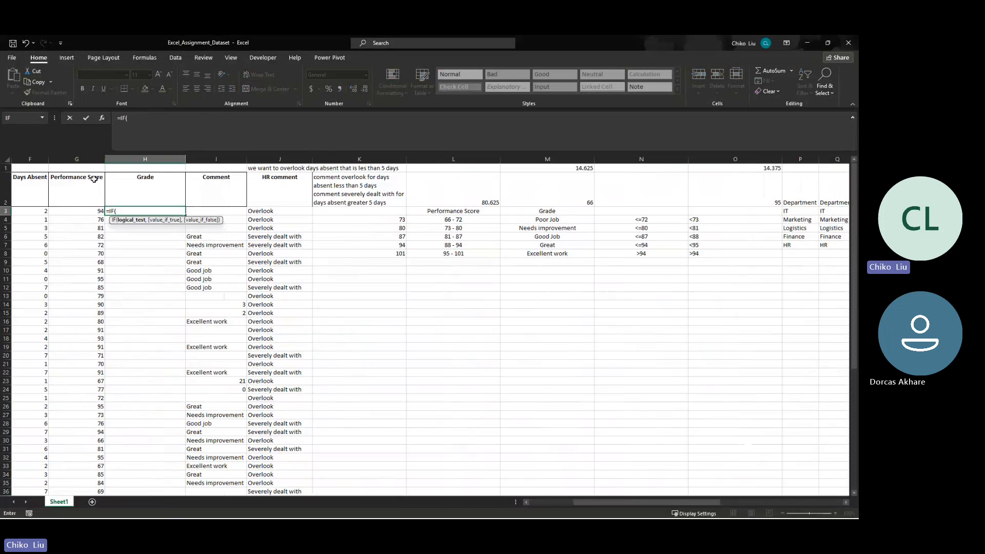
pyautogui.click(84, 210)
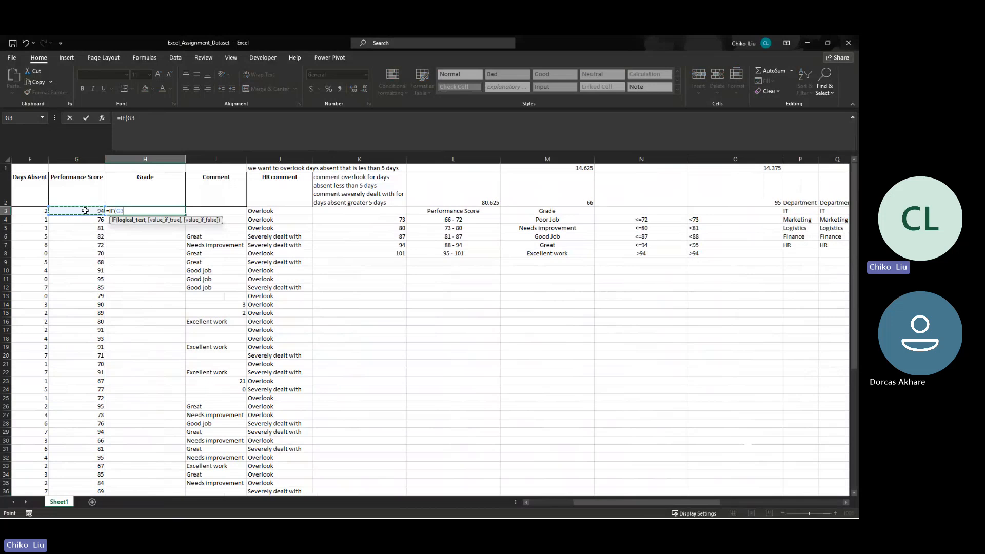
pyautogui.press('F4')
pyautogui.press('F4')
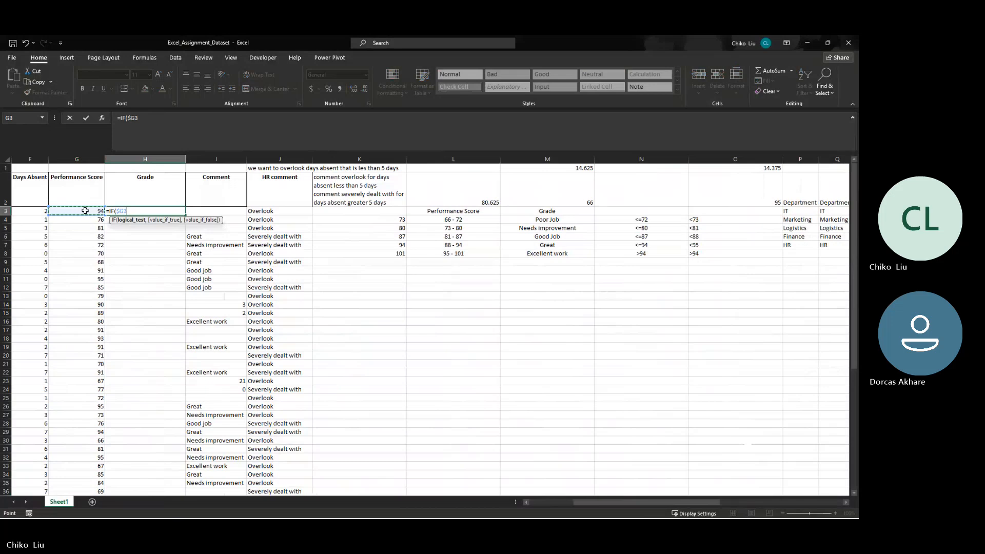
pyautogui.write('<=72,')
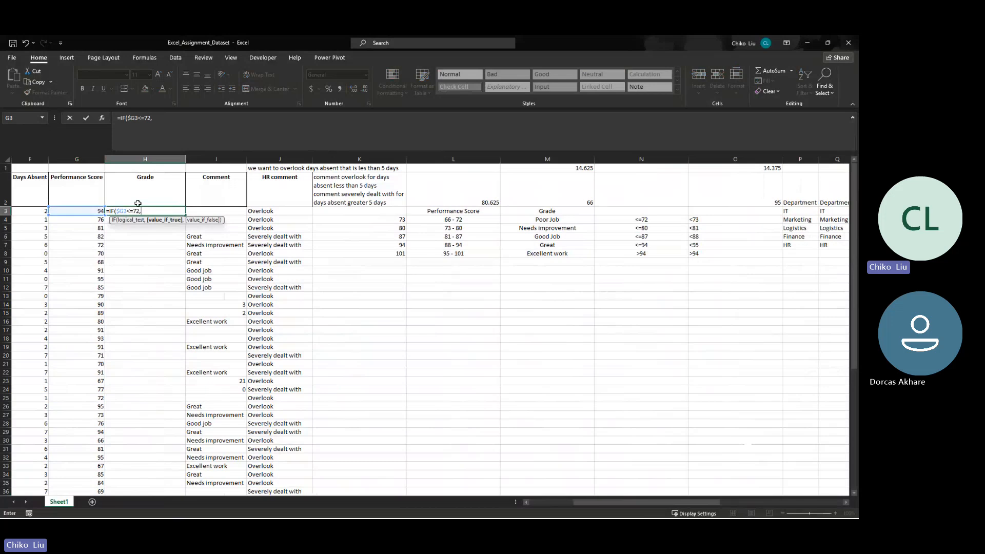
pyautogui.click(536, 220)
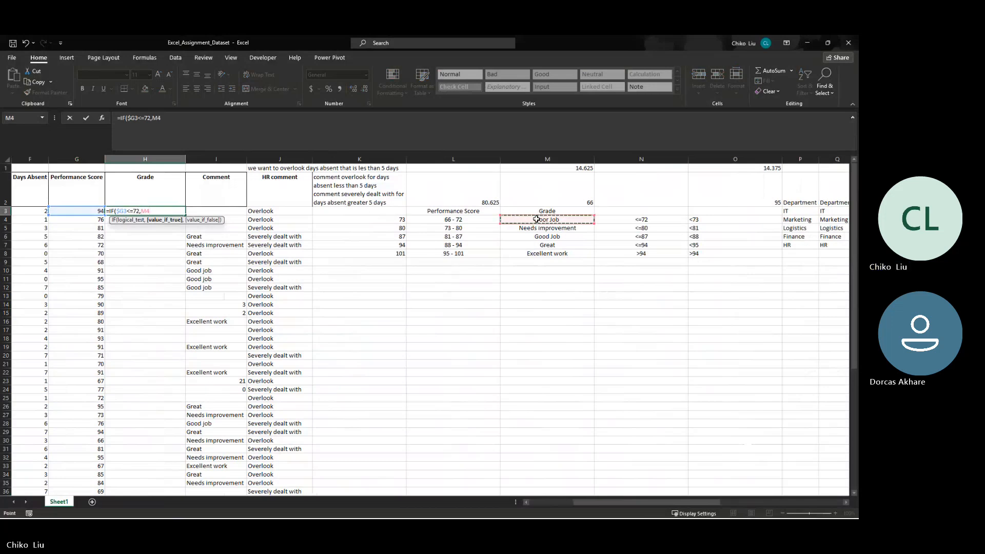
pyautogui.press('F4')
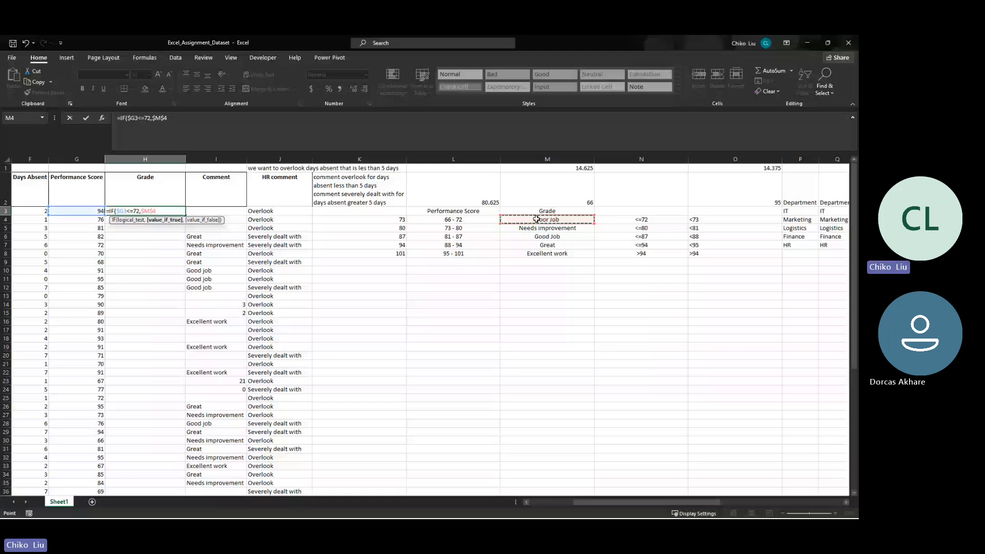
# - Nest a second IF in the H3 formula that tests $G3<=80 and returns Needs improvement from $M$5
pyautogui.write(',IF(')
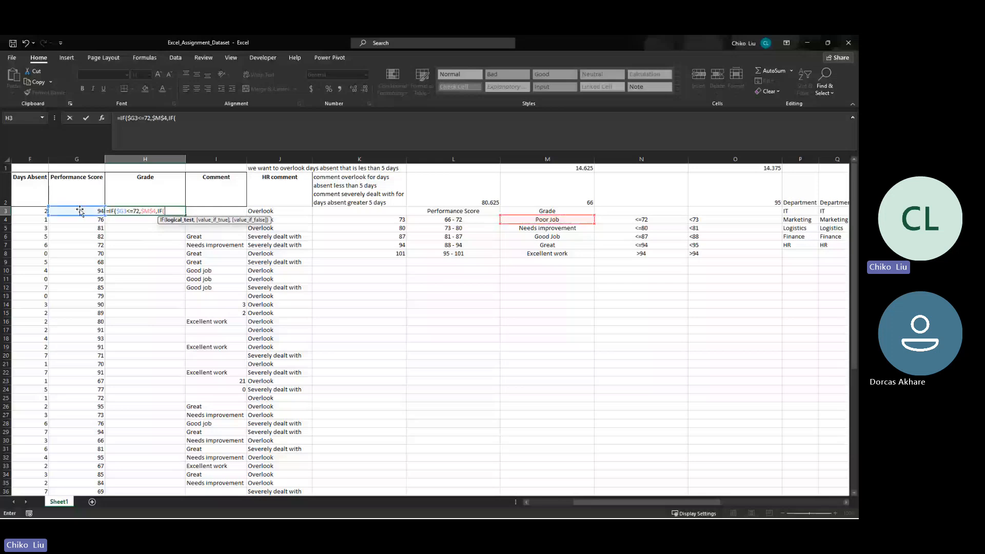
pyautogui.click(81, 211)
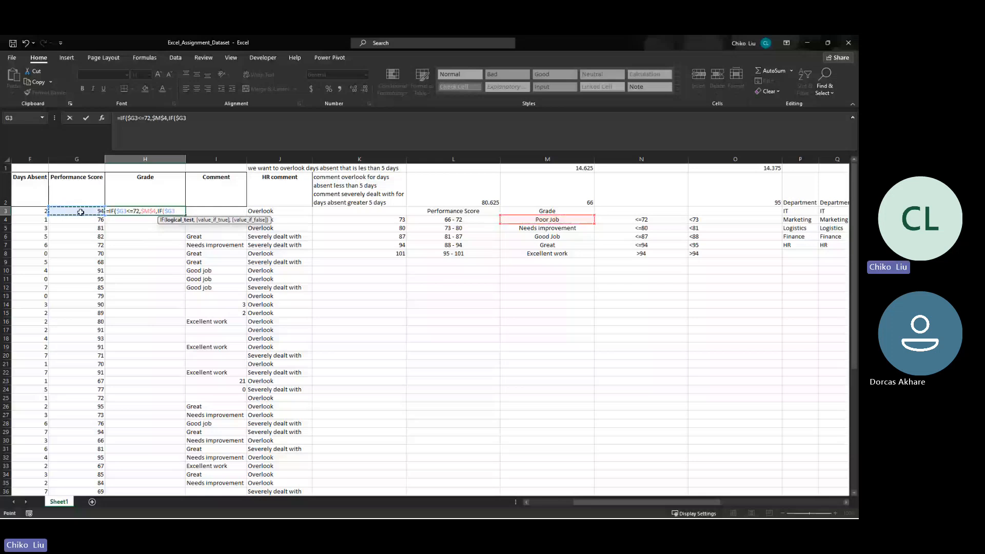
pyautogui.write('<=80,')
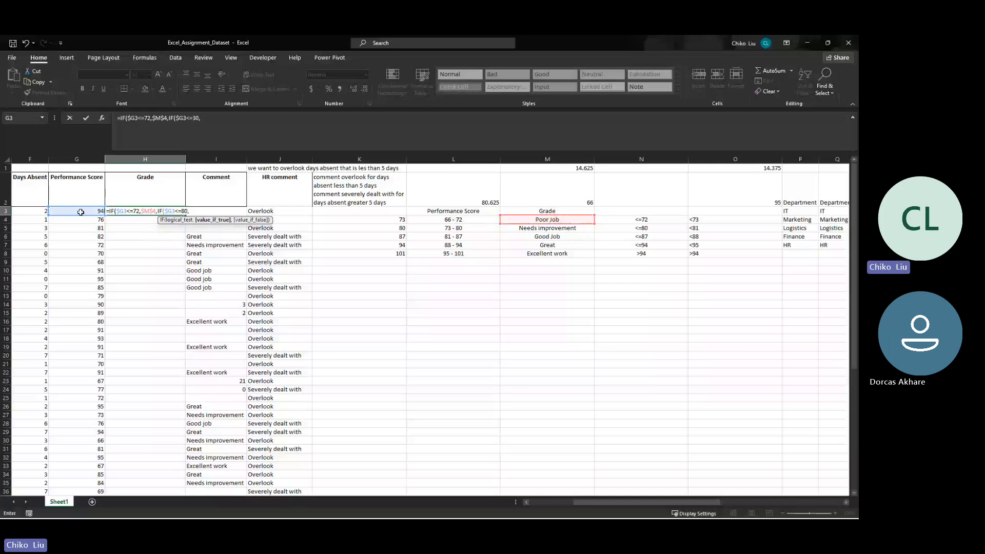
pyautogui.click(529, 230)
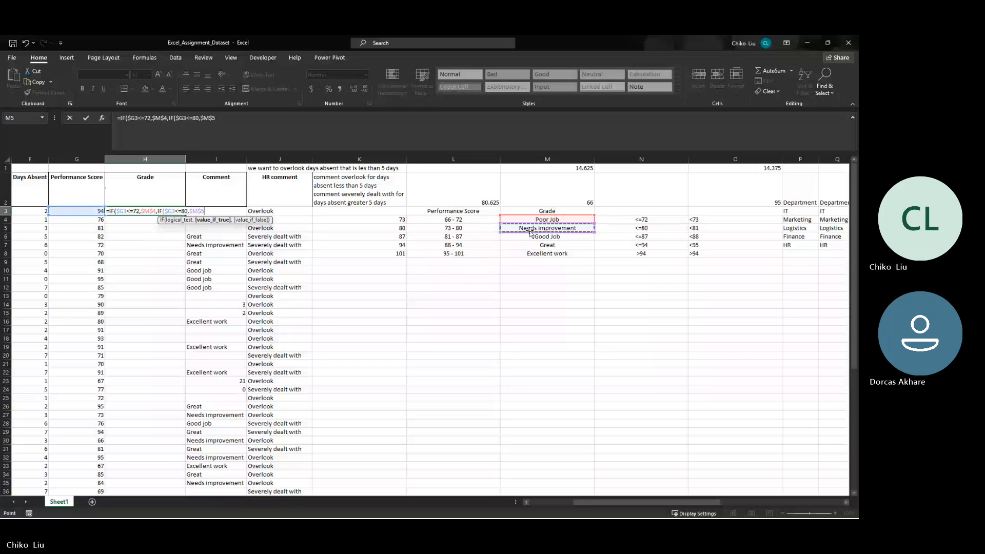
pyautogui.write(',')
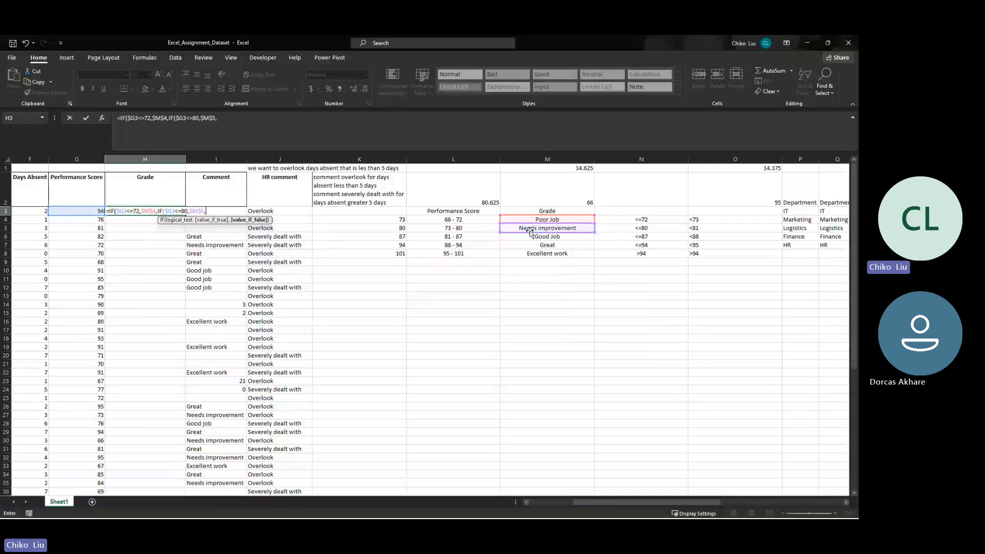
# - Switch to the Teams meeting in Chrome, mute the microphone and check the meeting chat
pyautogui.moveTo(451, 511)
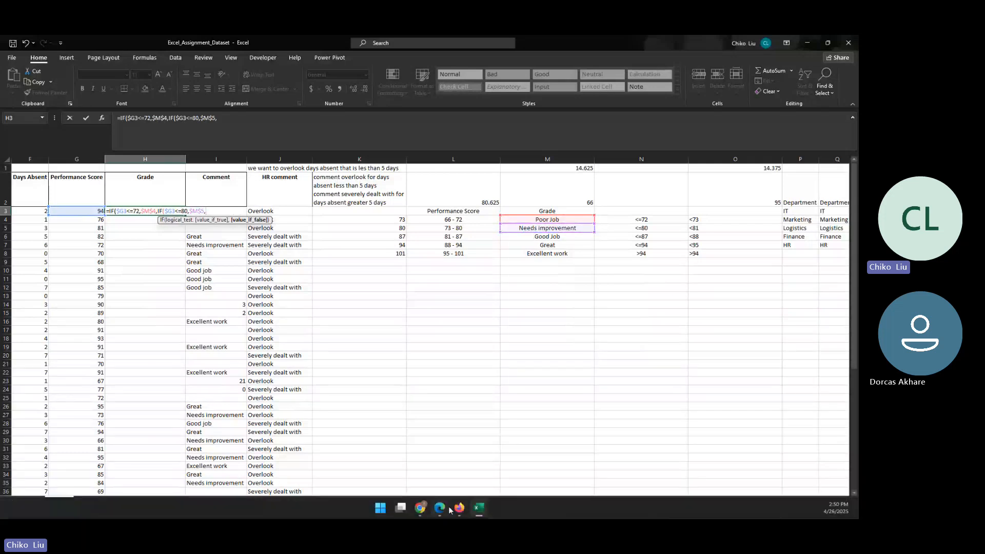
pyautogui.click(420, 511)
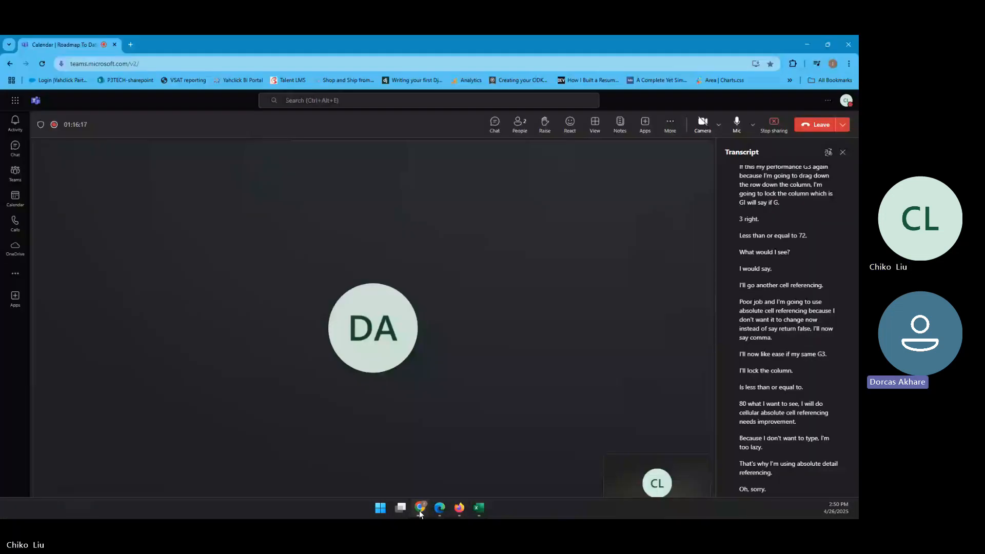
pyautogui.click(737, 125)
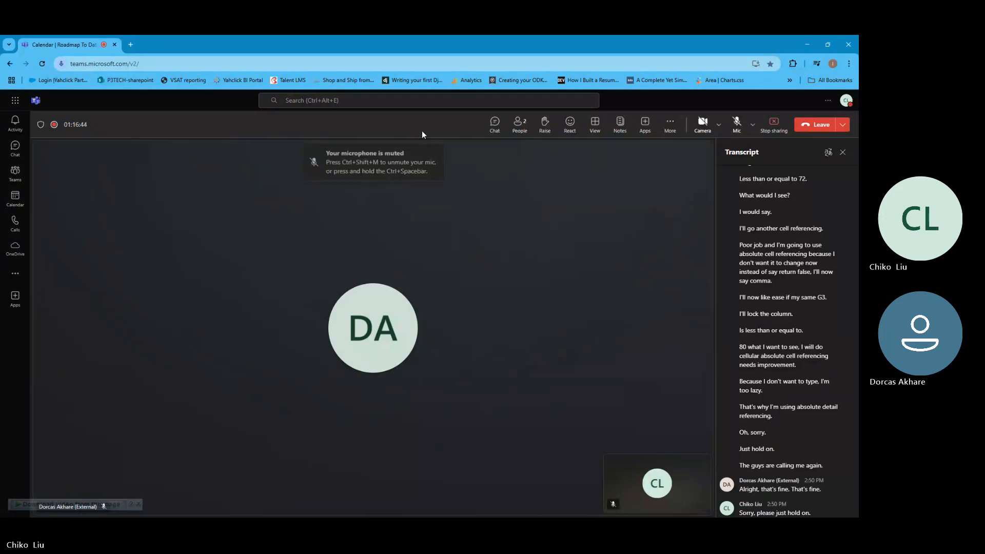
pyautogui.click(494, 126)
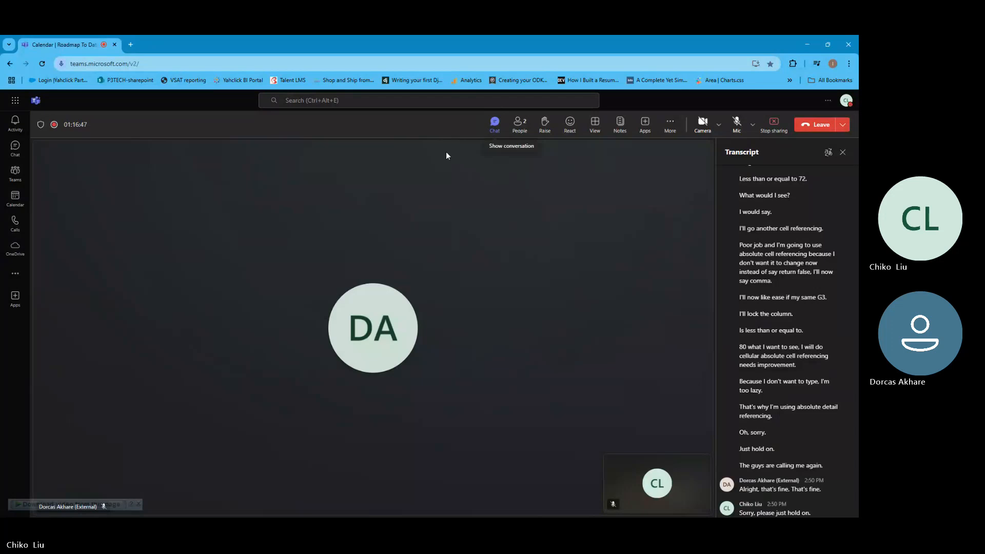
pyautogui.click(494, 129)
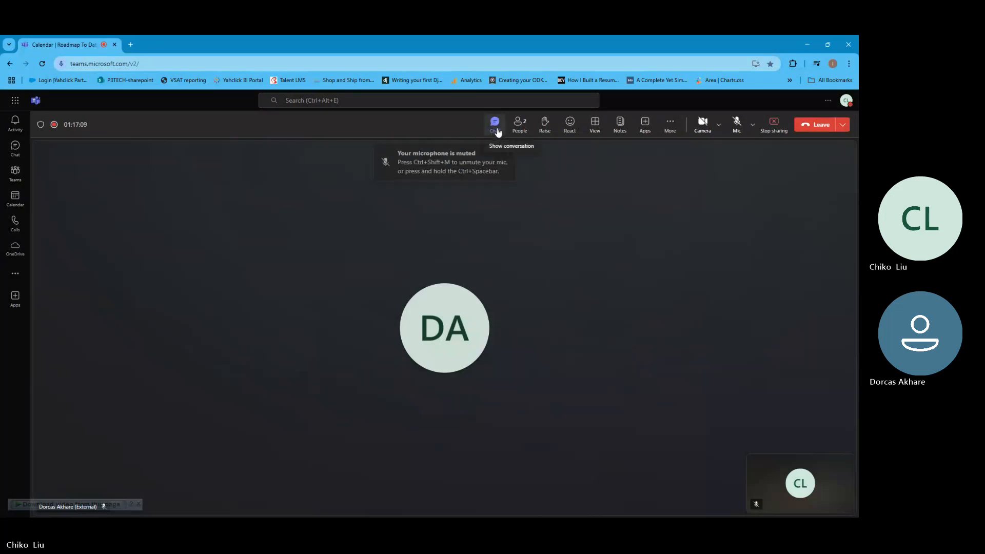
# - Unmute the microphone in the Teams meeting and return to the Excel workbook
pyautogui.click(734, 124)
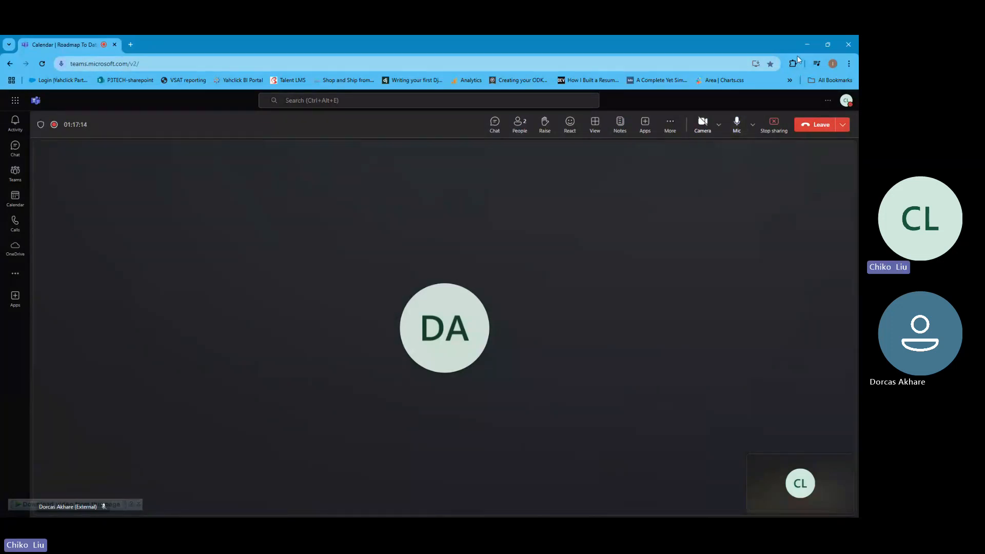
pyautogui.click(805, 42)
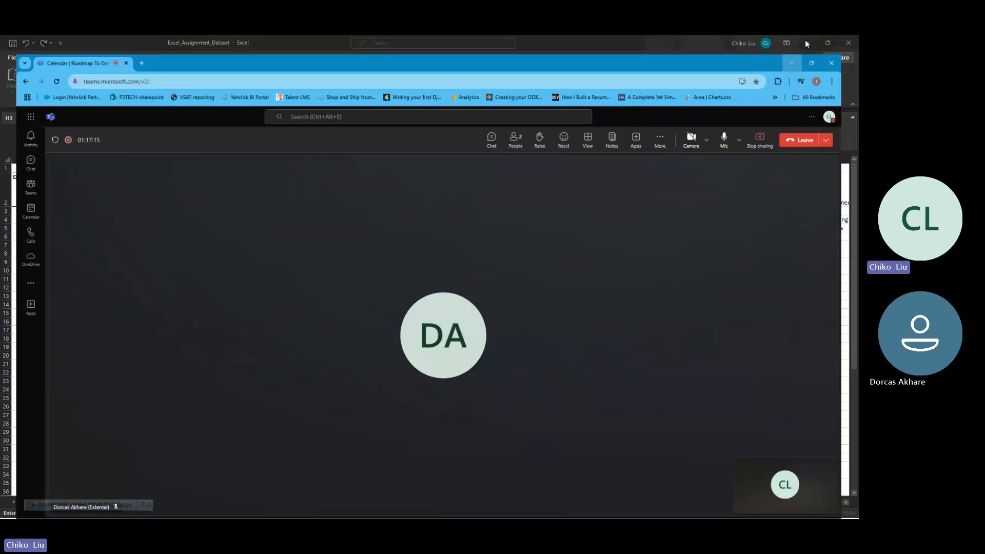
pyautogui.click(805, 39)
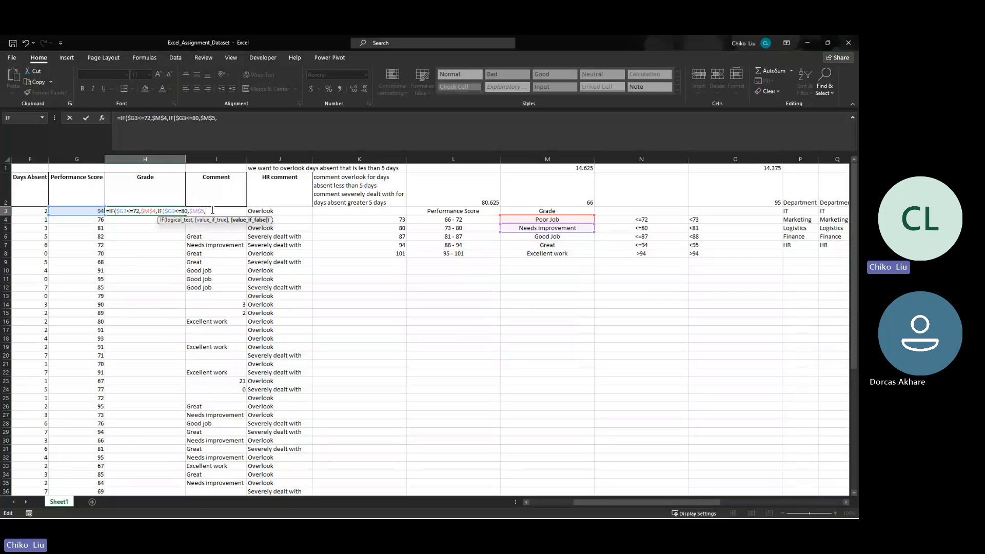
# - Nest a third IF in the H3 formula that tests $G3<=87 and returns Good Job from $M$6
pyautogui.write('IF(')
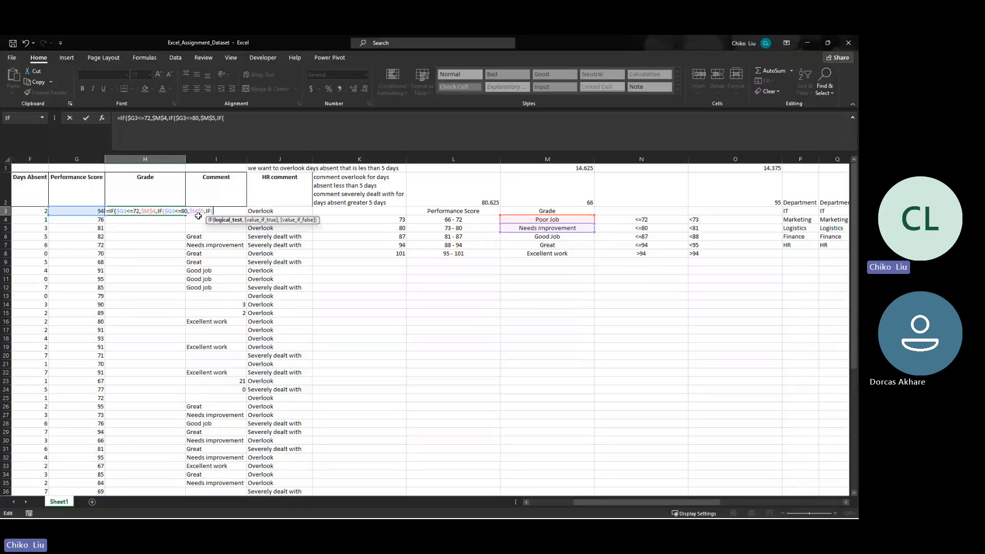
pyautogui.click(95, 211)
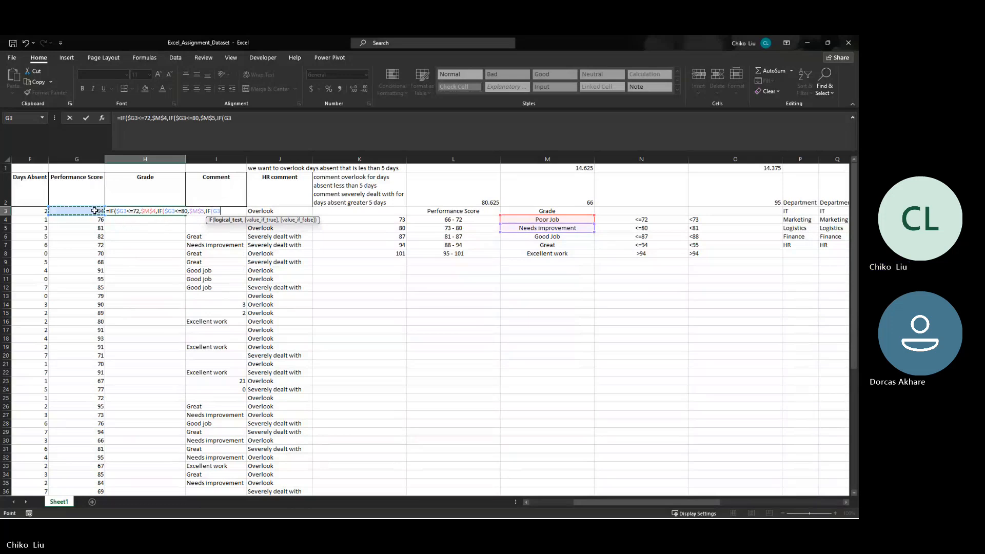
pyautogui.press('F4')
pyautogui.press('F4')
pyautogui.press('F4')
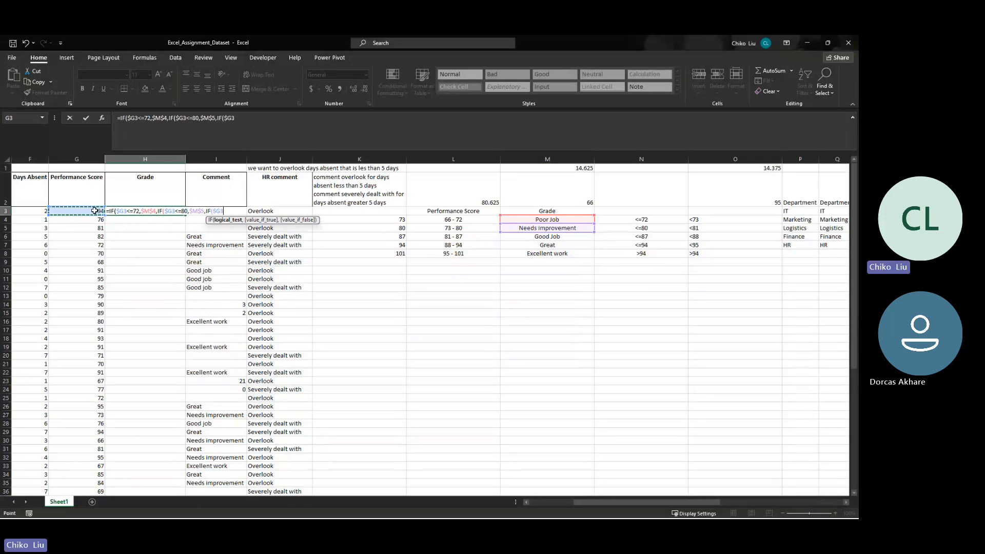
pyautogui.write('<=87,')
pyautogui.click(525, 238)
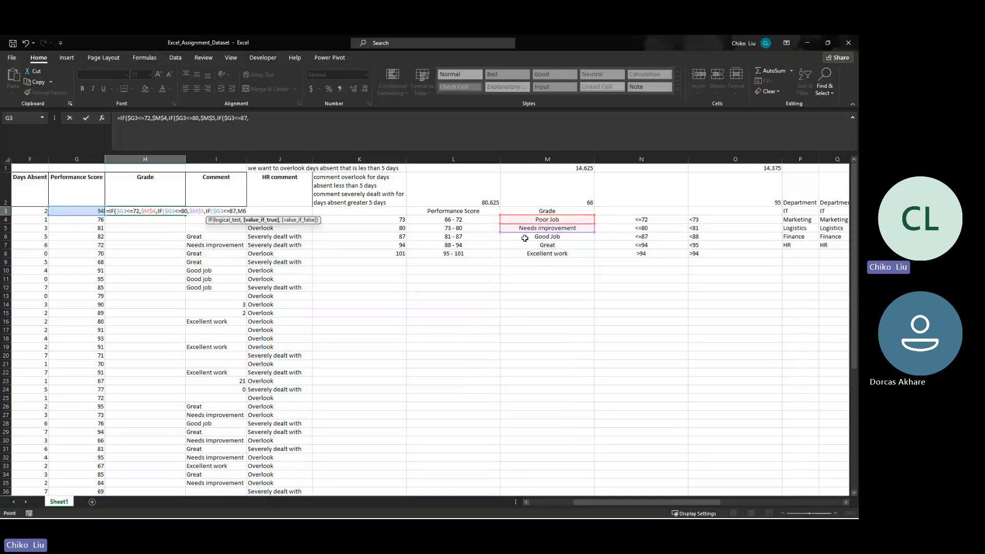
pyautogui.press('F4')
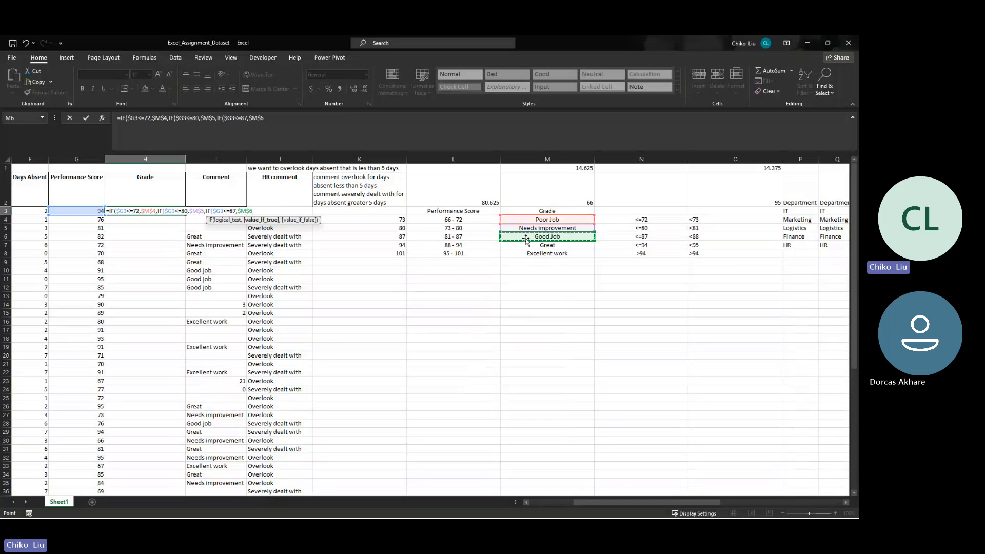
pyautogui.write(',')
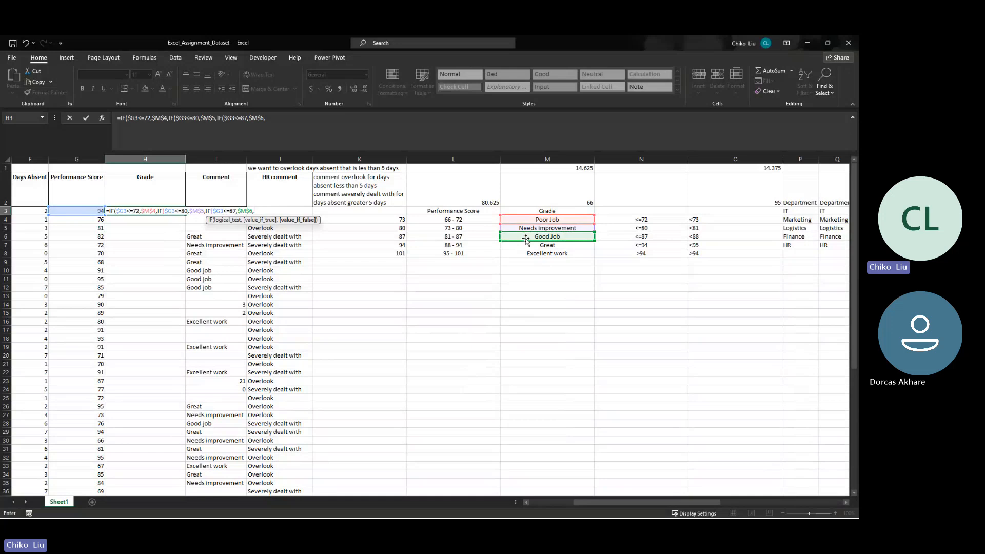
pyautogui.write('if')
# - Nest a fourth IF in the H3 formula that tests $G3<=94 and returns Great from $M$7
pyautogui.press('Tab')
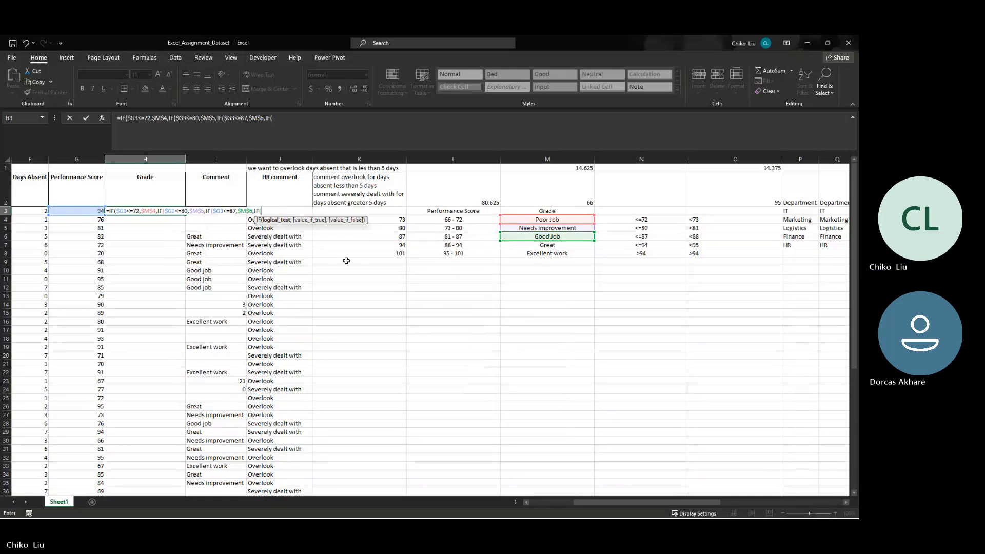
pyautogui.click(87, 210)
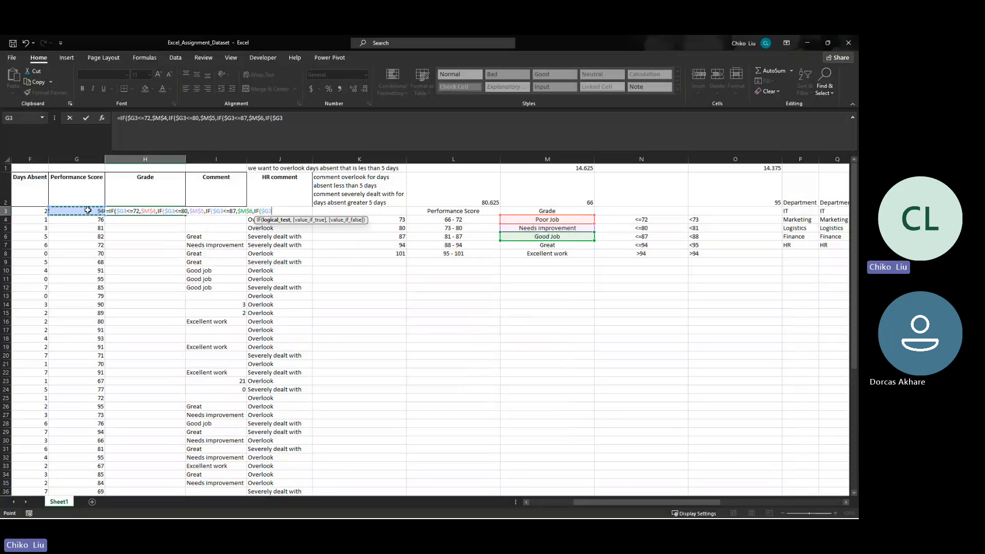
pyautogui.write('<=94,')
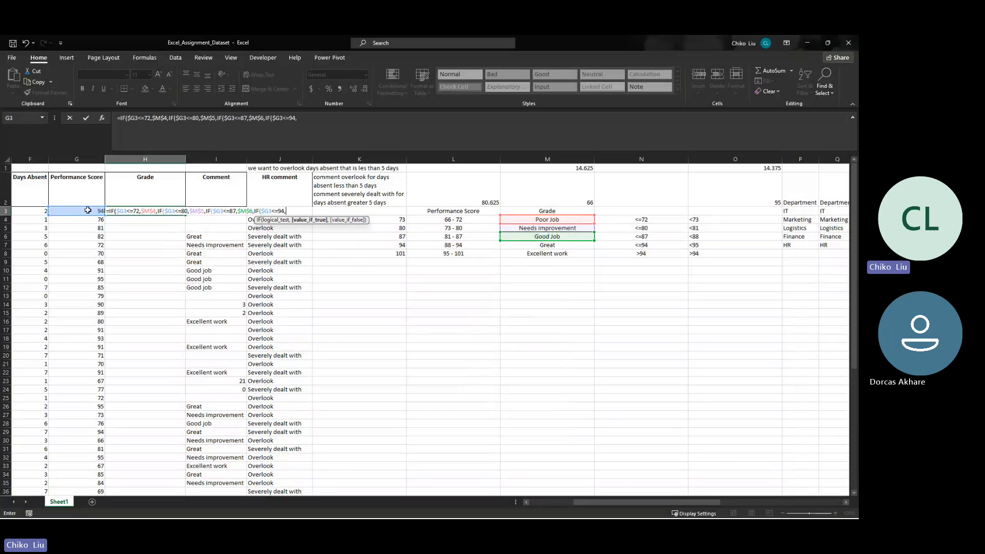
pyautogui.click(536, 246)
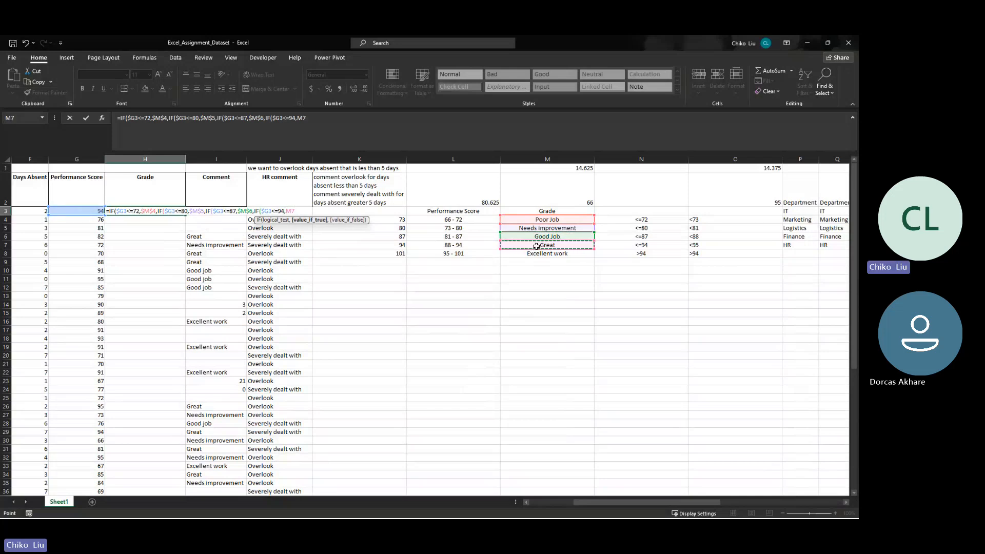
pyautogui.press('F4')
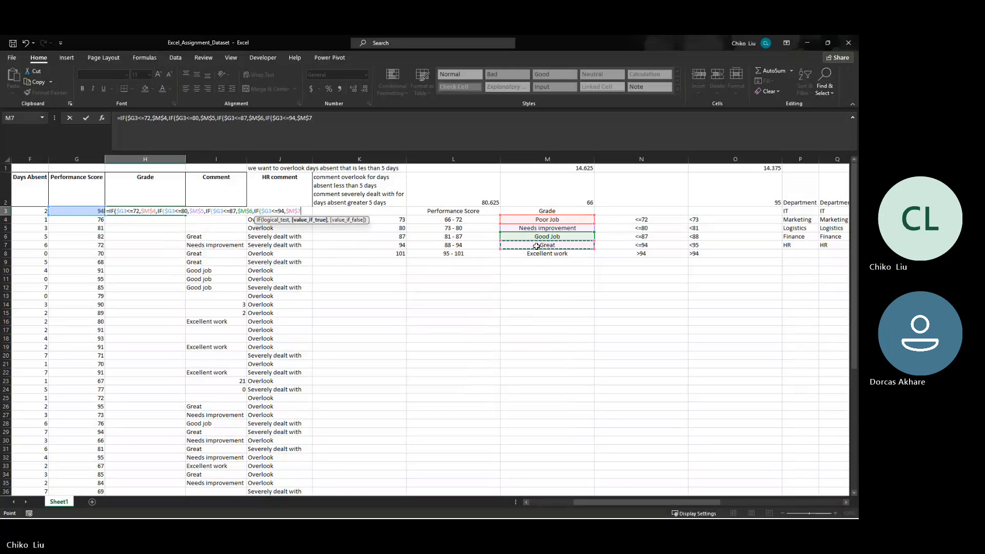
pyautogui.write(',')
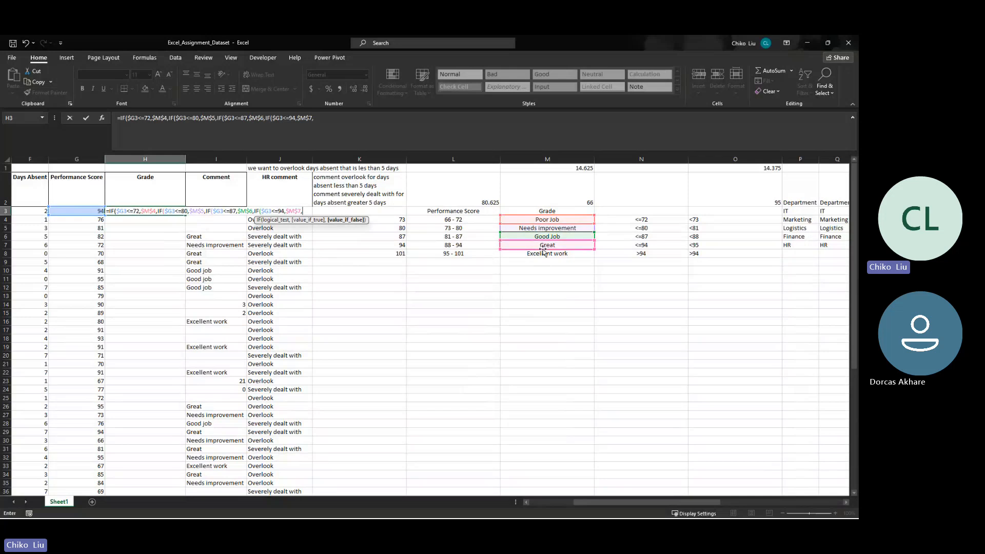
# - Make $M$8, Excellent work, the final value if false in H3 and enter the formula, accepting the suggested closing-parenthesis correction
pyautogui.click(543, 252)
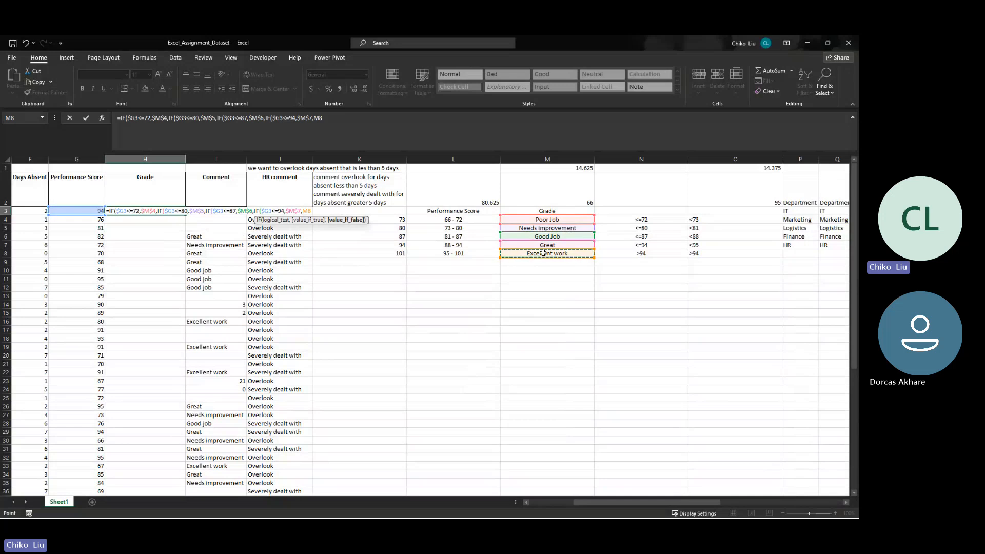
pyautogui.press('F4')
pyautogui.write('))')
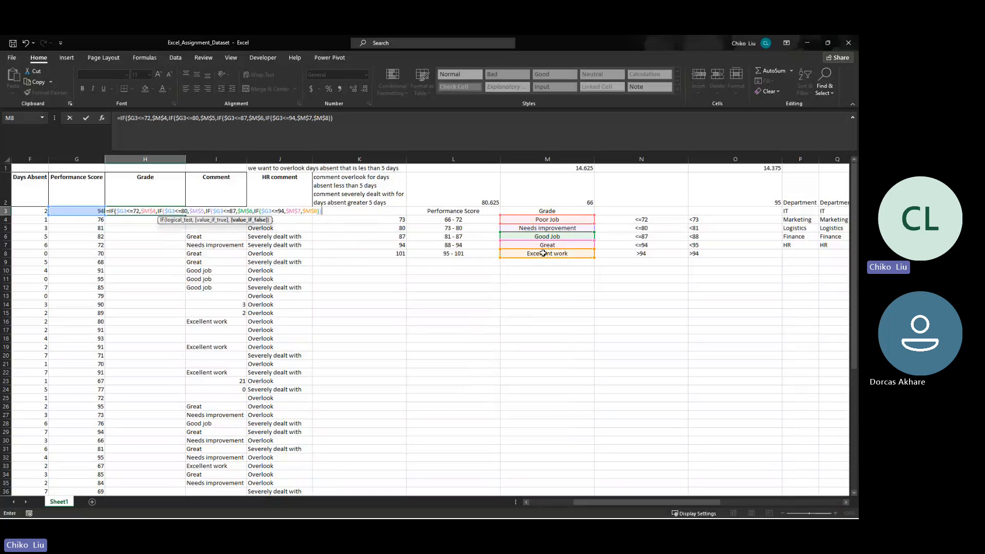
pyautogui.write(')')
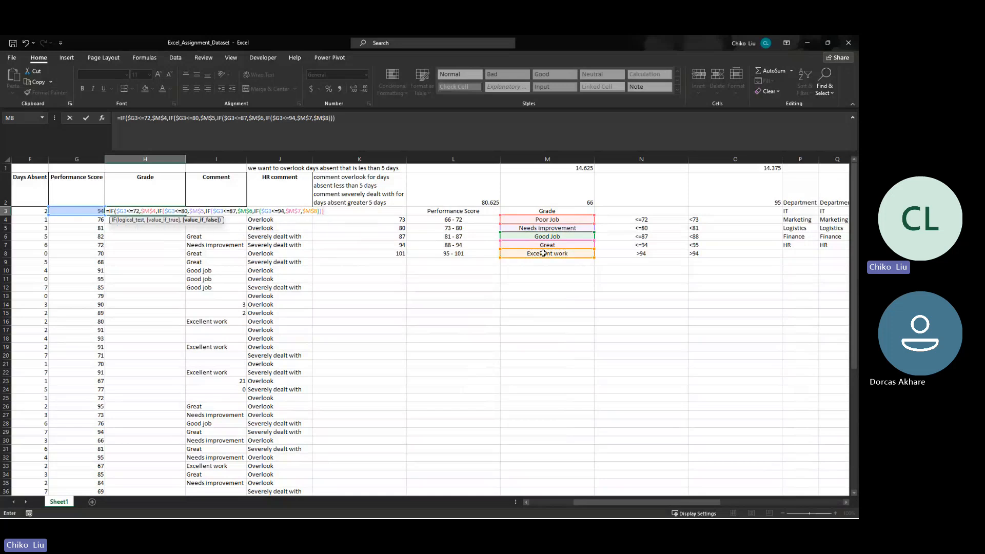
pyautogui.press('BackSpace')
pyautogui.press('BackSpace')
pyautogui.press('BackSpace')
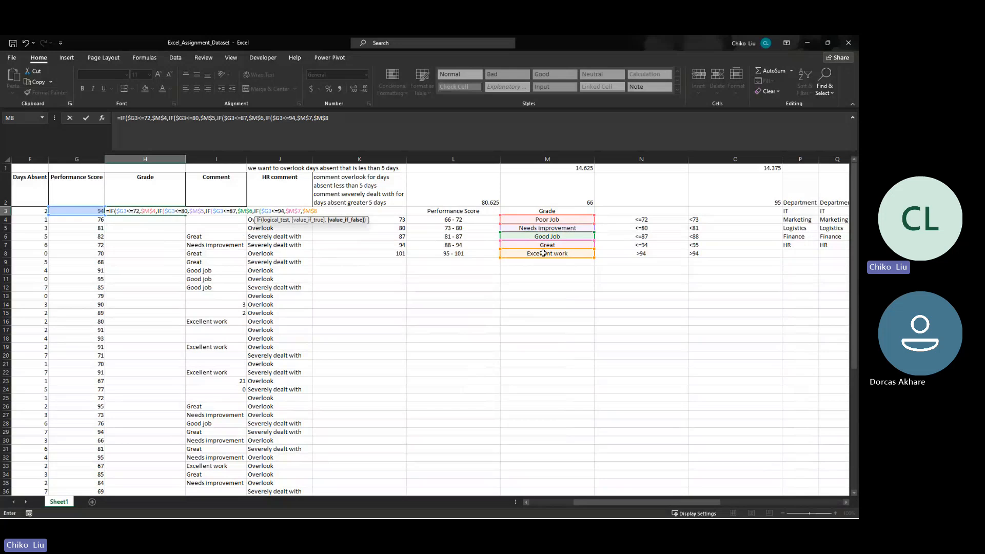
pyautogui.press('Return')
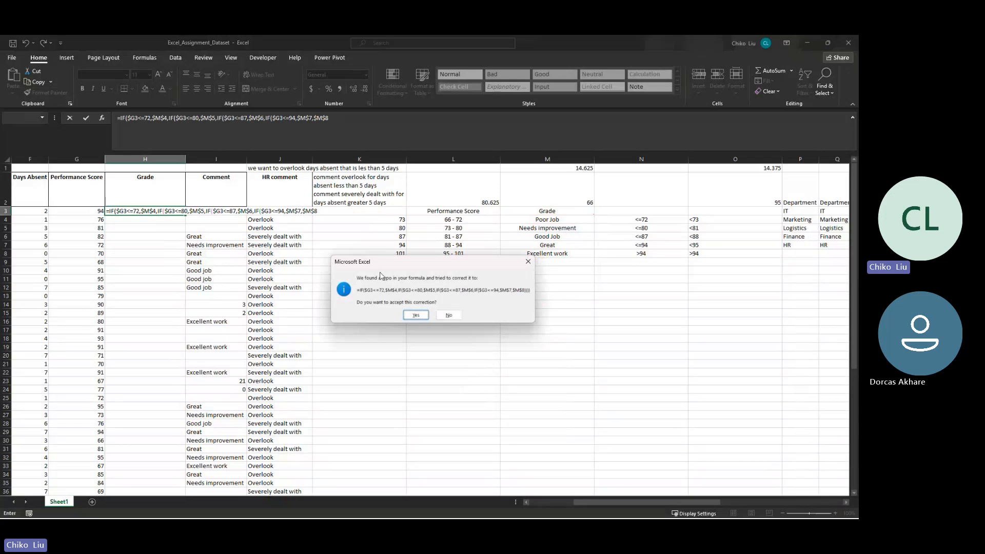
pyautogui.click(415, 316)
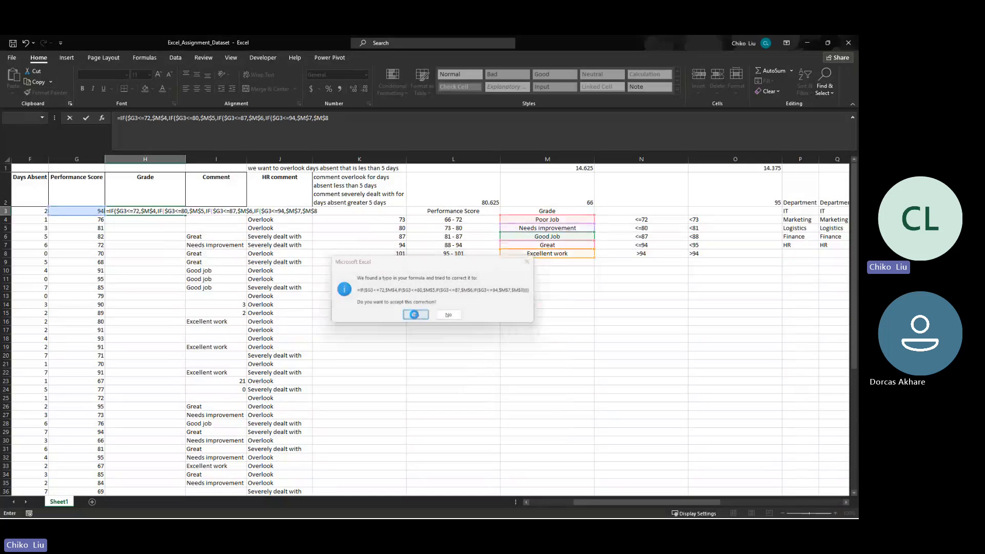
# - Change the grade label in M7, beside the <=94 condition, to Great Job
pyautogui.click(137, 211)
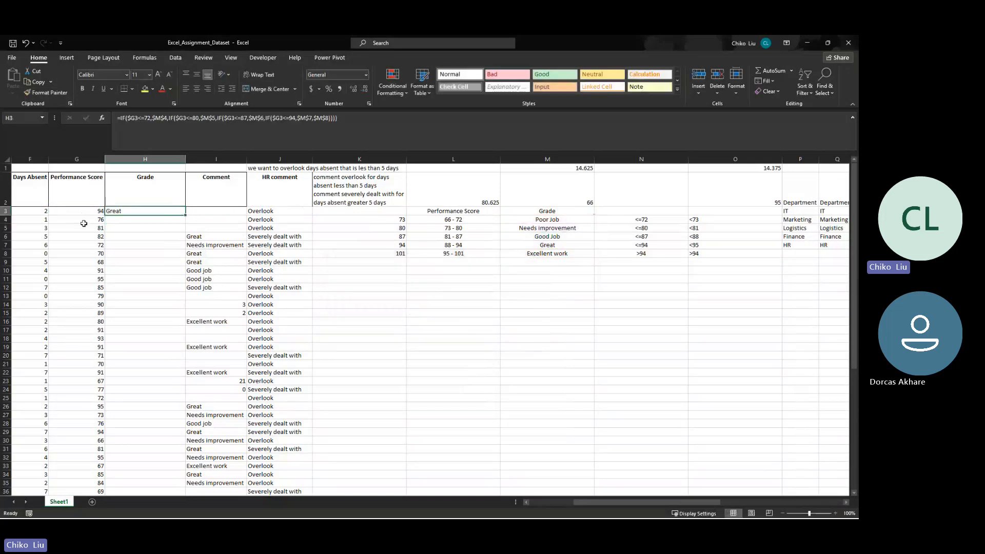
pyautogui.click(643, 246)
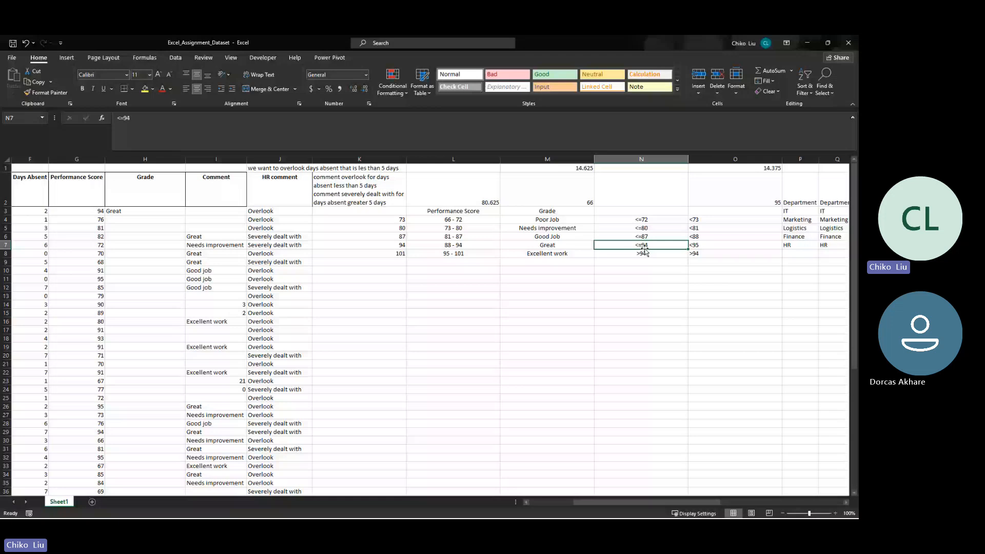
pyautogui.press('Left')
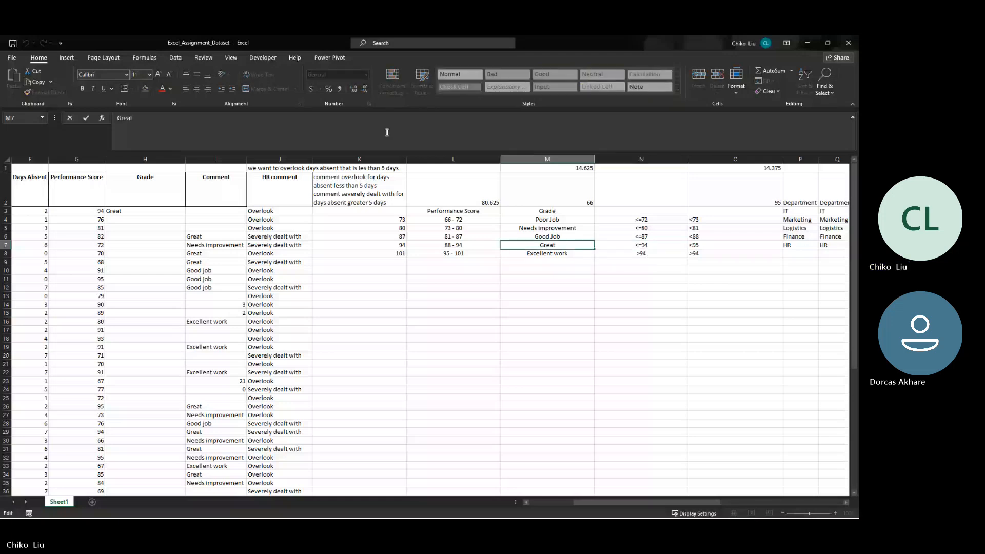
pyautogui.click(387, 132)
pyautogui.write('Job')
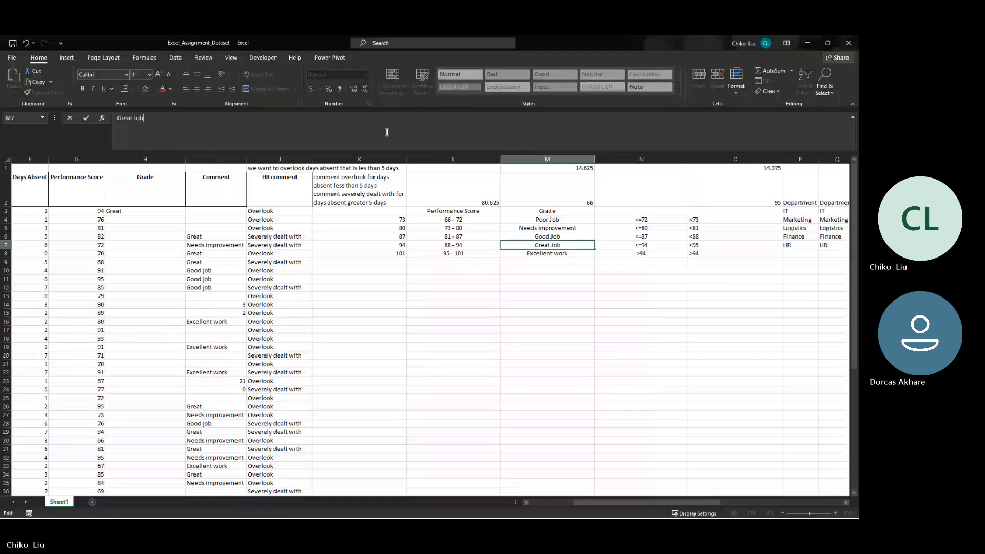
pyautogui.press('Return')
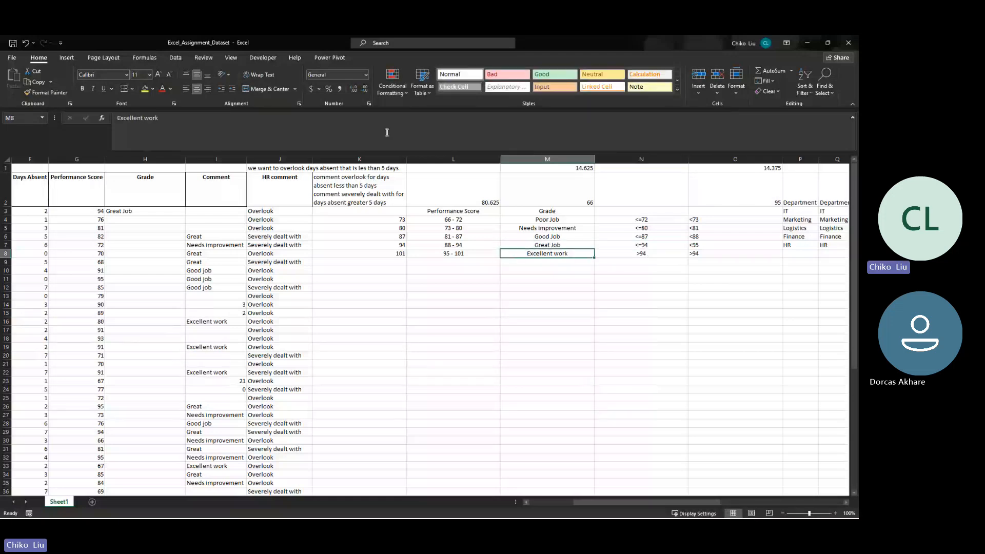
# - Check the score in G4 against the 73 - 80 row of the grade table and copy the H3 formula down to H4
pyautogui.click(170, 211)
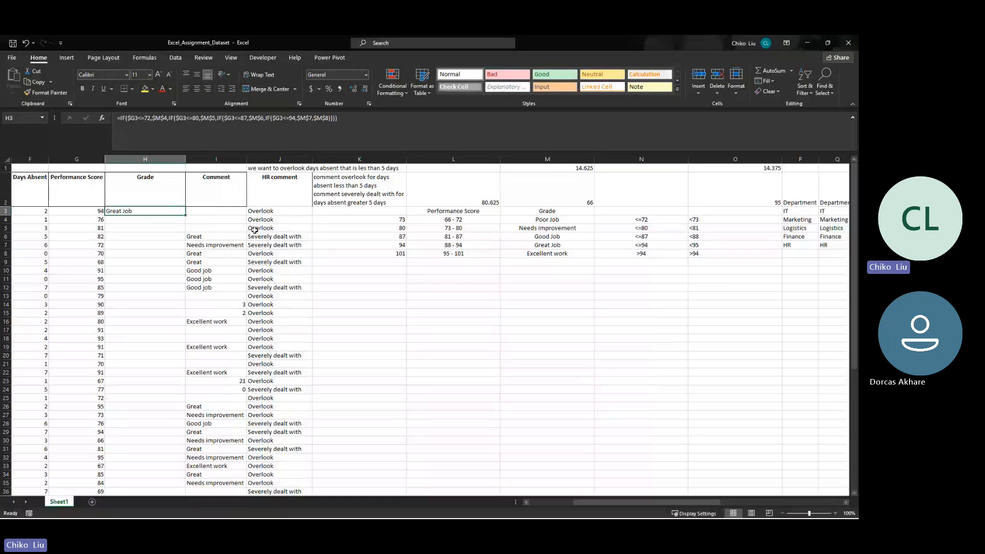
pyautogui.click(543, 228)
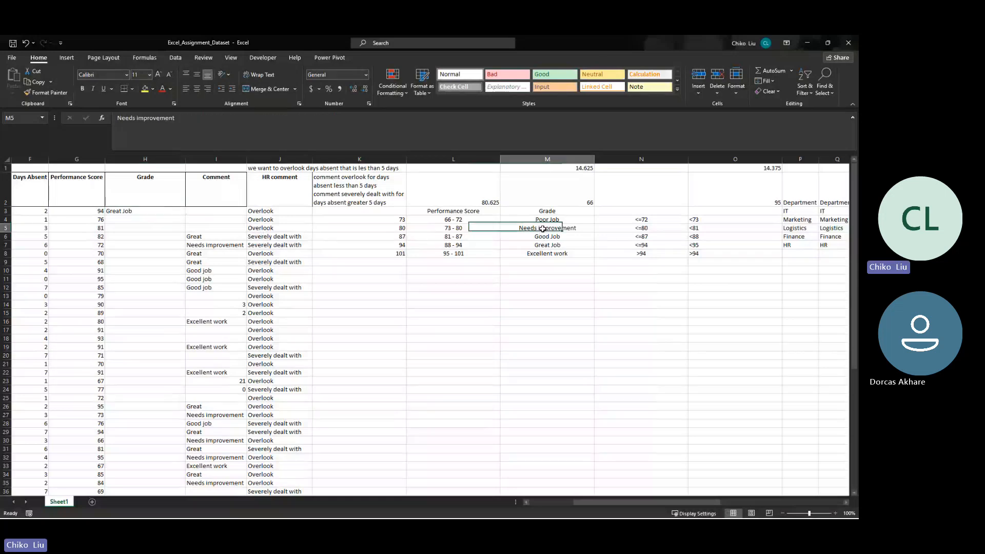
pyautogui.click(179, 210)
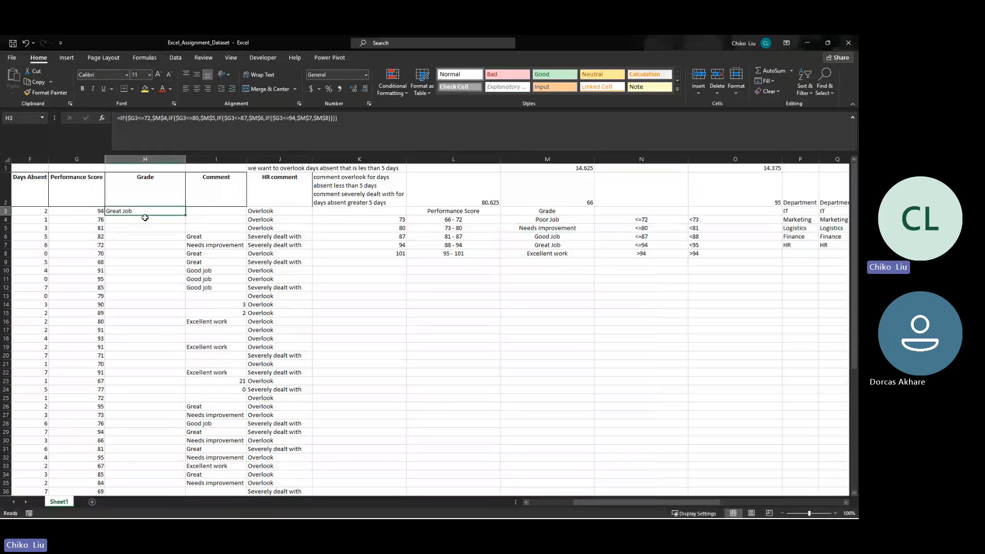
pyautogui.click(92, 220)
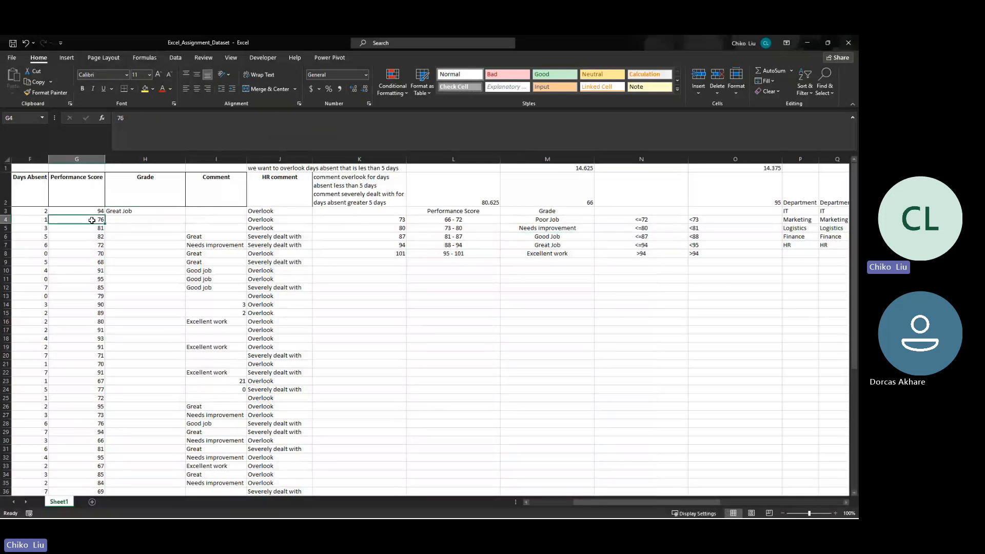
pyautogui.click(449, 228)
pyautogui.click(519, 227)
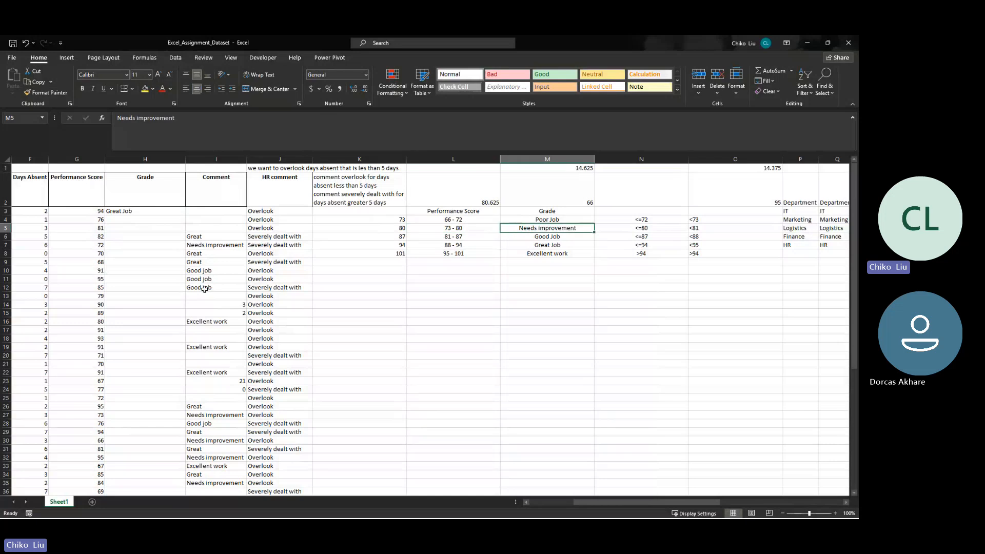
pyautogui.click(154, 212)
pyautogui.moveTo(185, 215); pyautogui.dragTo(185, 224)
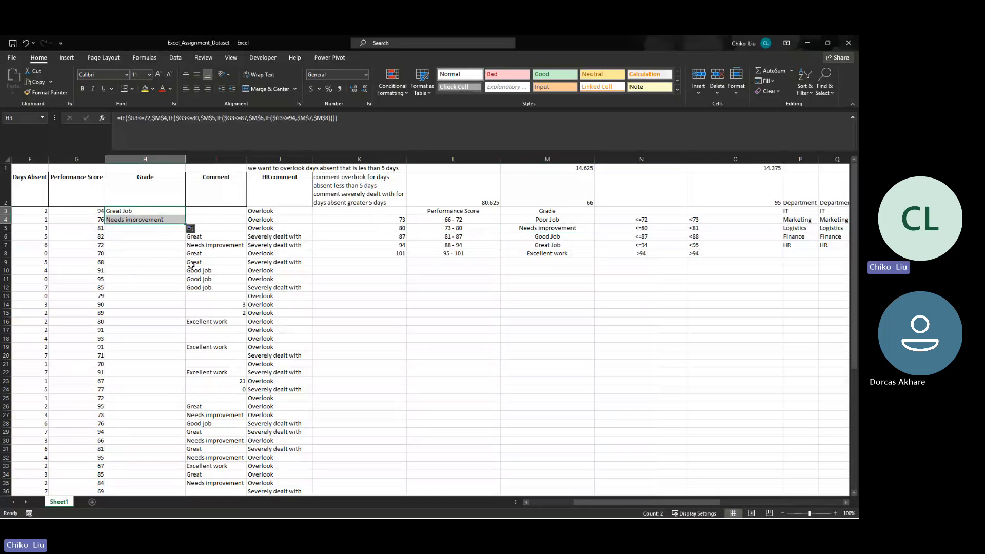
# - Fill the Grade formula from H4 down to H42 and check the score in G26 against the Excellent work entry in the grade table
pyautogui.click(535, 237)
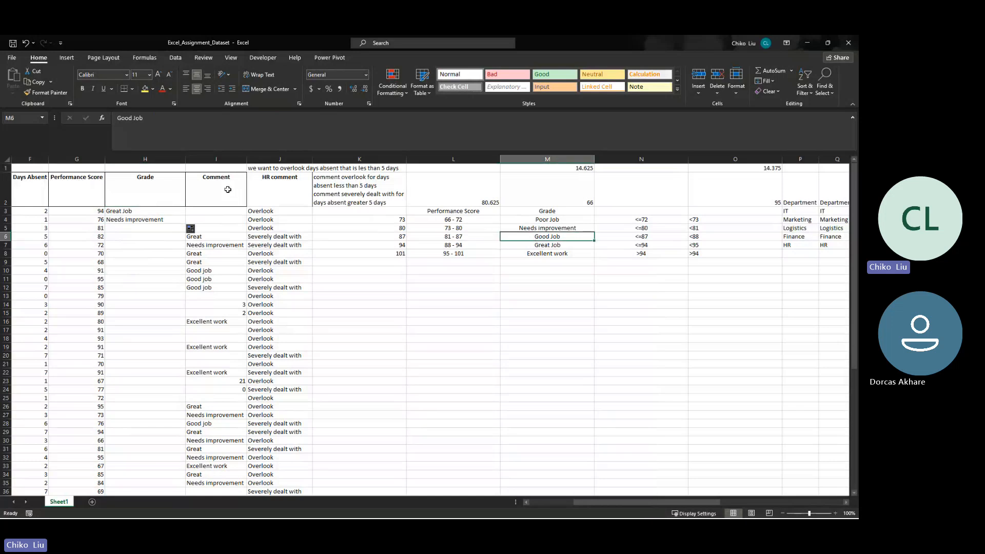
pyautogui.click(182, 220)
pyautogui.moveTo(184, 223); pyautogui.dragTo(177, 393)
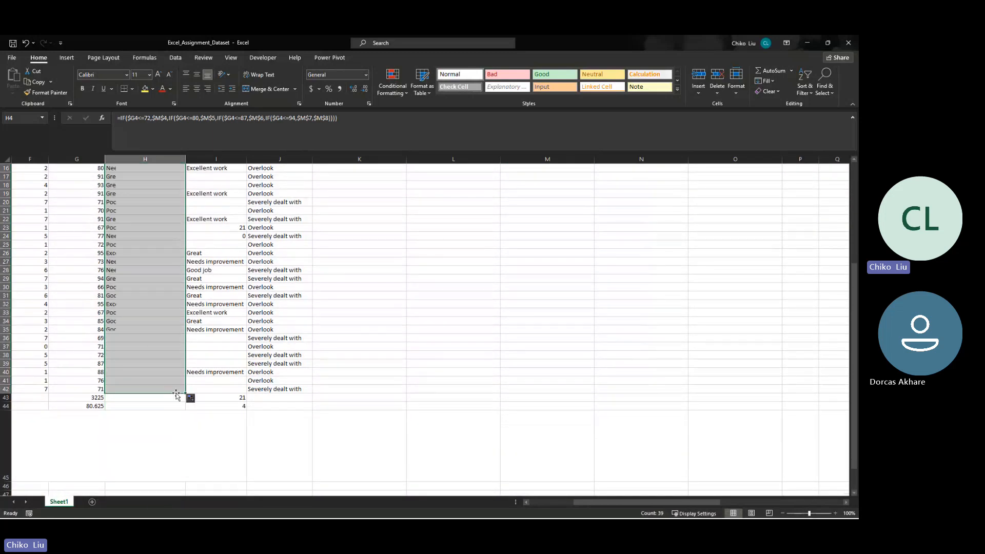
pyautogui.click(91, 254)
pyautogui.scroll(5, 279, 272)
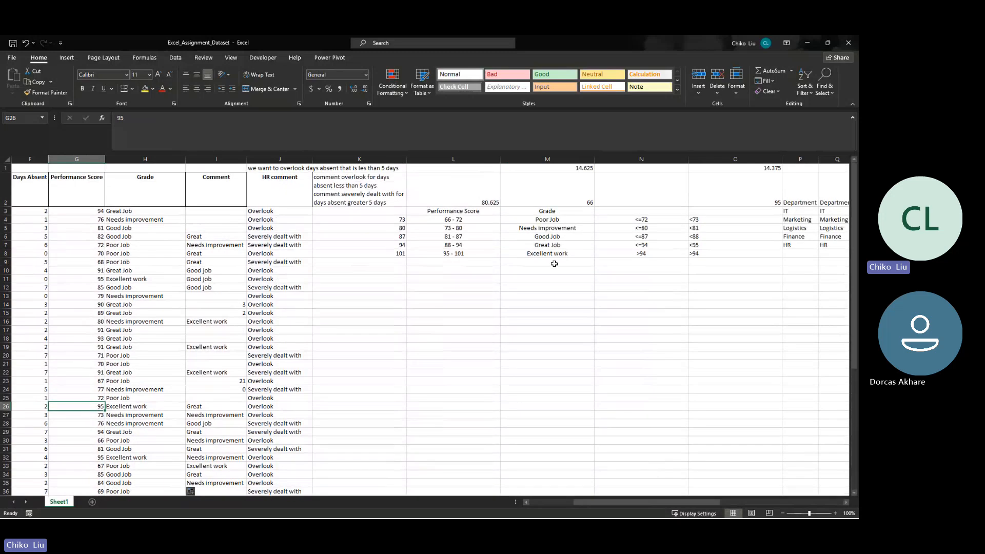
pyautogui.click(554, 253)
pyautogui.click(157, 210)
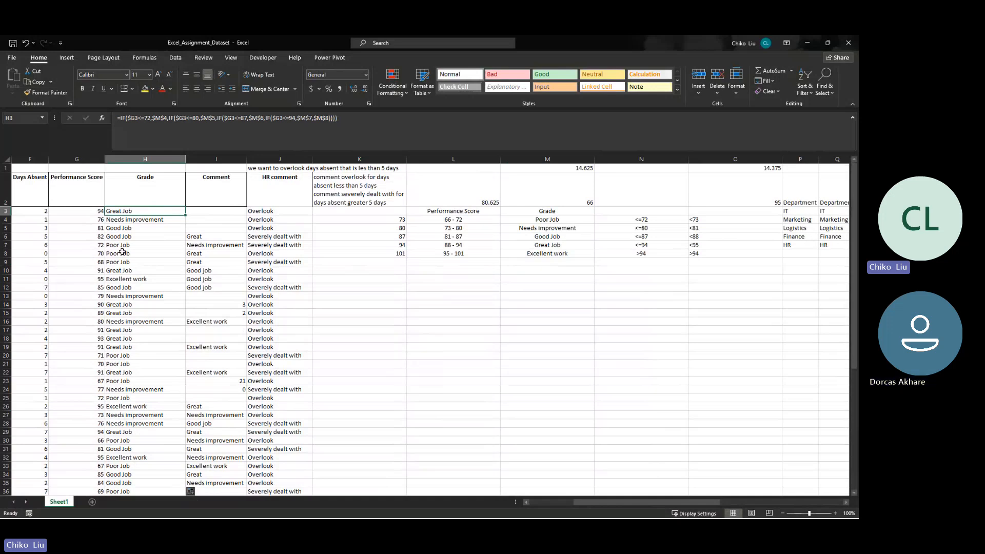
# - Enter the symbols < = > in L12, and list the operator <= in L13 with its opposite > in M13
pyautogui.click(452, 286)
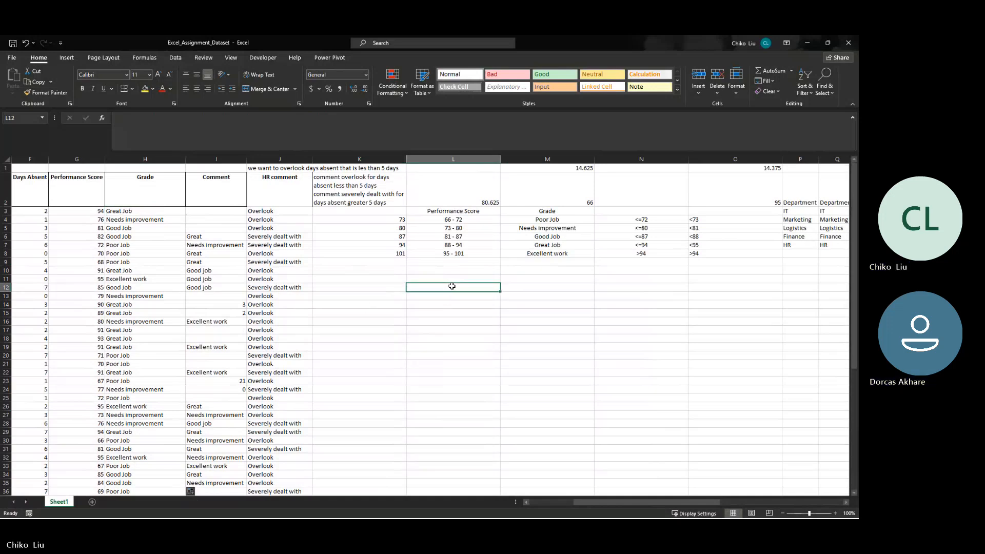
pyautogui.write('<')
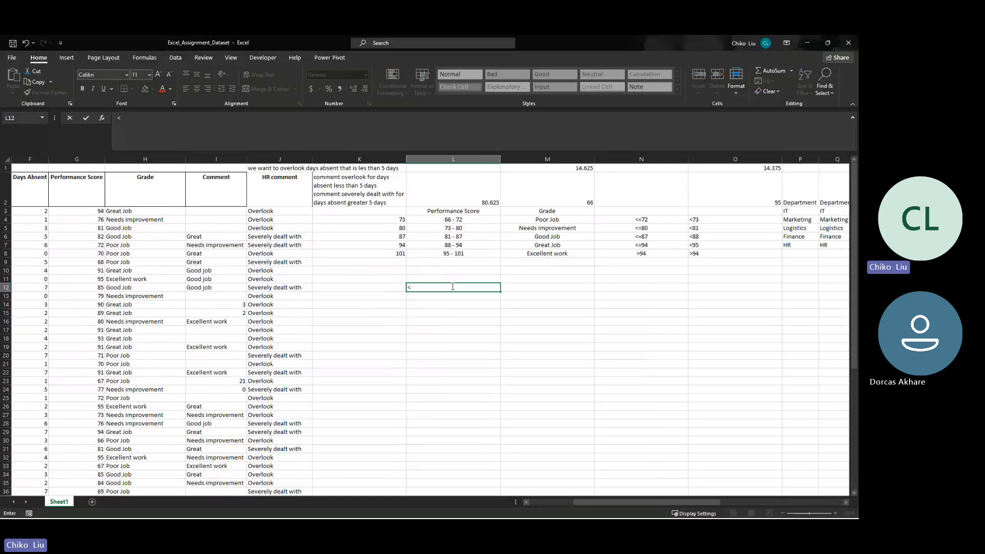
pyautogui.write('=>')
pyautogui.press('Return')
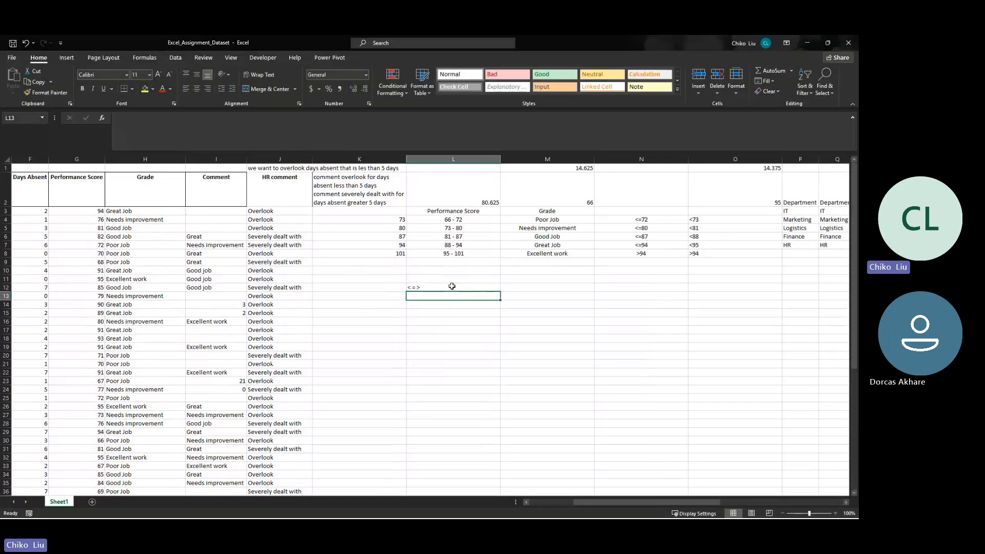
pyautogui.write('<=')
pyautogui.press('Tab')
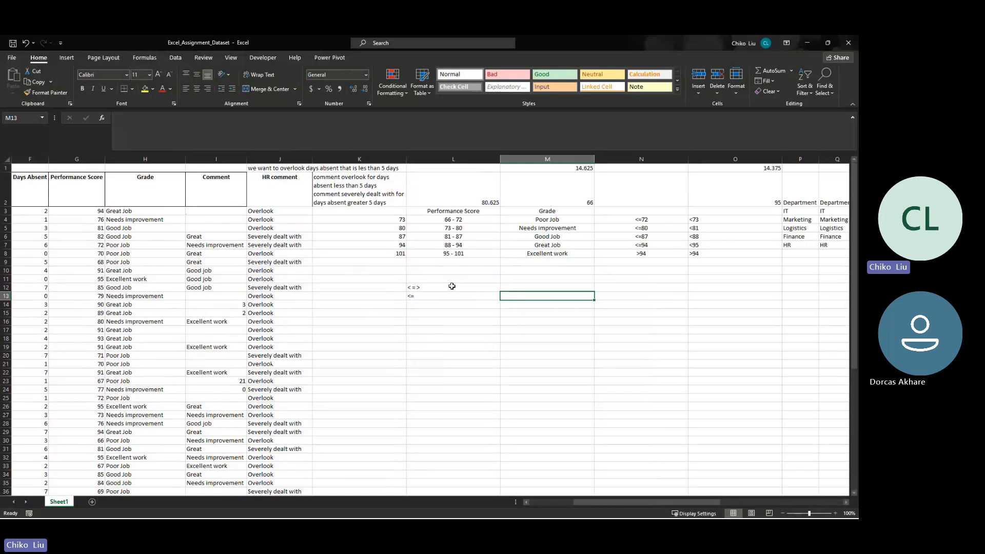
pyautogui.write('>')
pyautogui.press('Return')
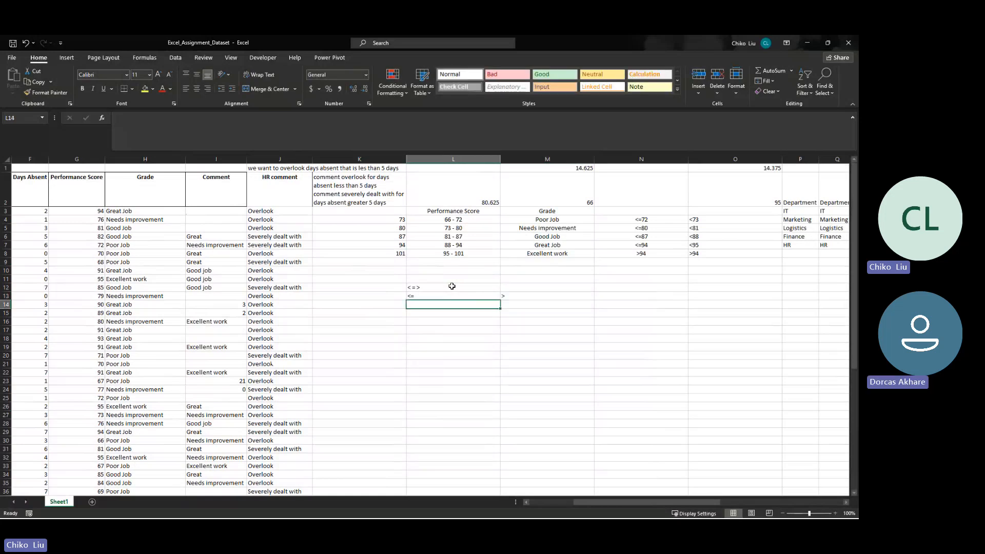
# - Enter the operator < in L14 and its opposite in M14 as the quoted text "=>"
pyautogui.write('<')
pyautogui.press('Tab')
pyautogui.write('1')
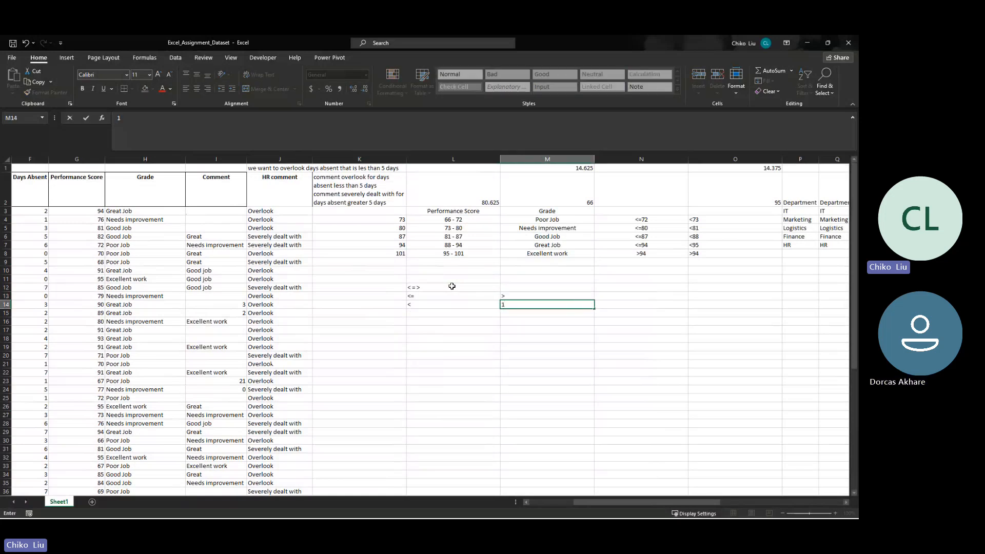
pyautogui.press('BackSpace')
pyautogui.write('=>')
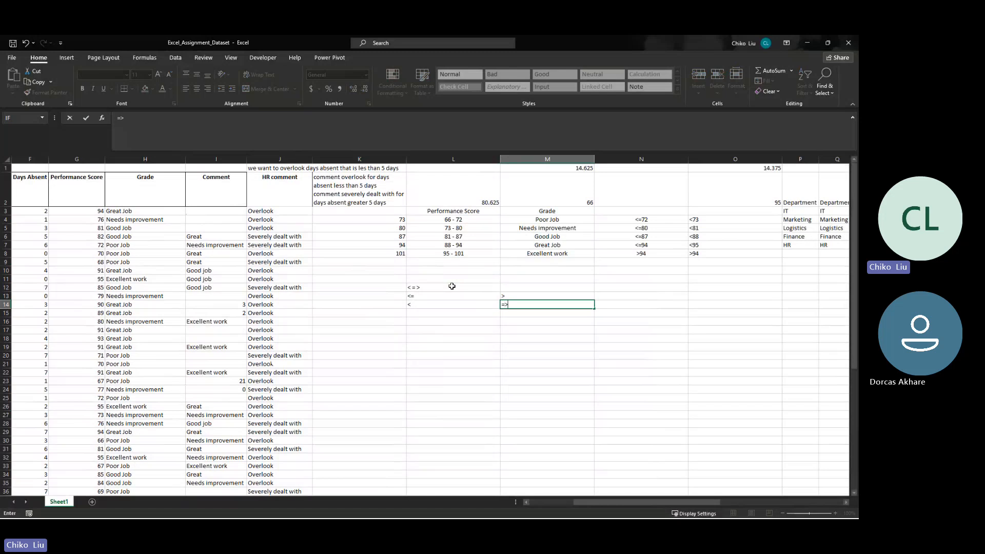
pyautogui.press('Return')
pyautogui.press('Return')
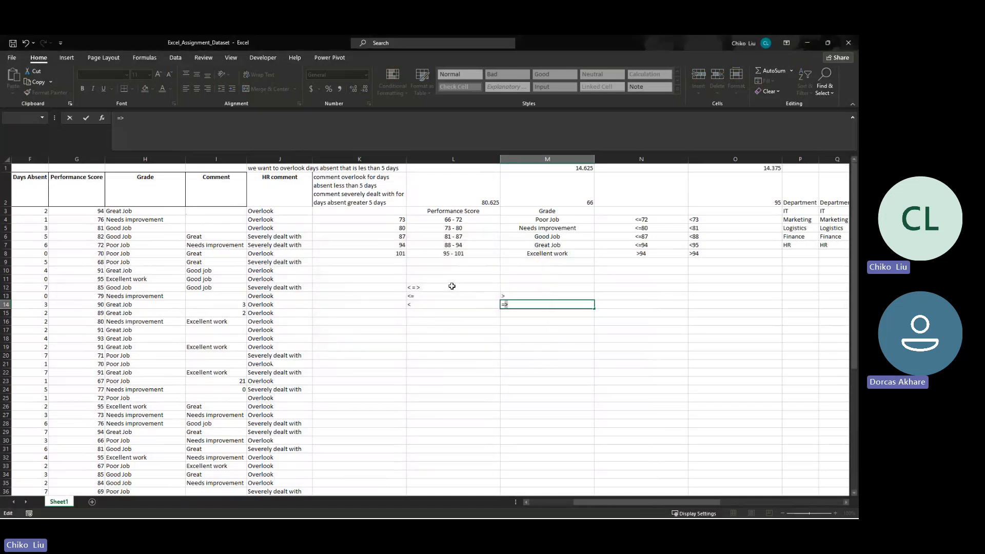
pyautogui.press('Return')
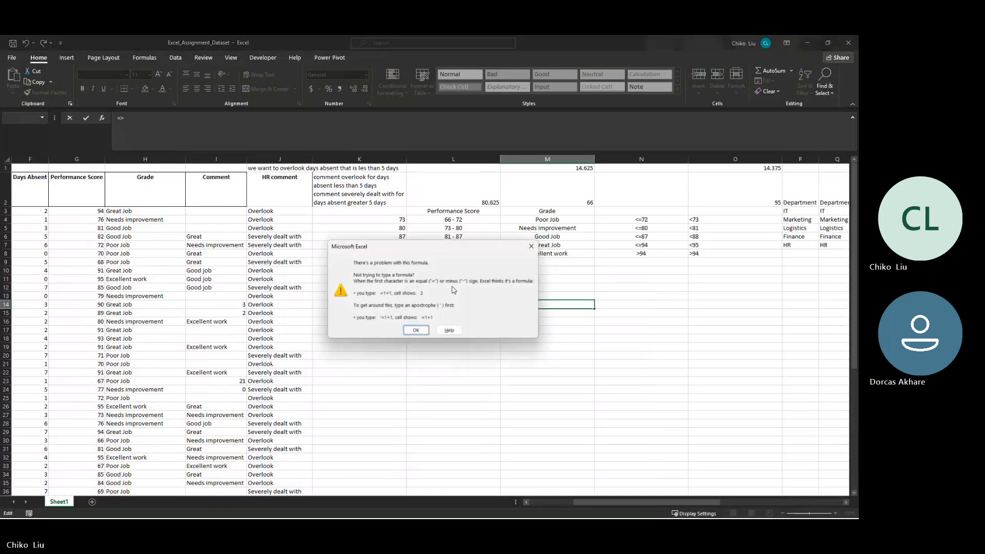
pyautogui.press('Return')
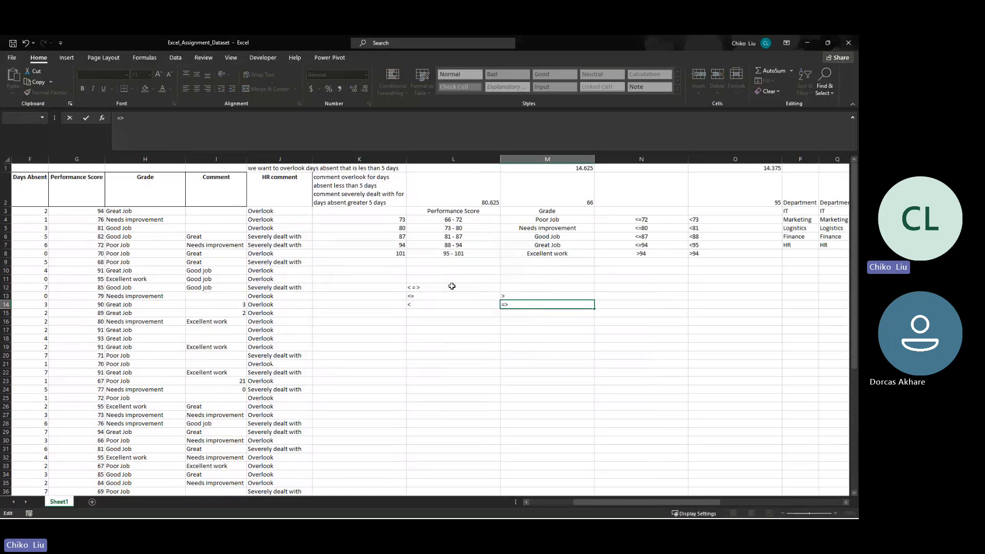
pyautogui.write('"=>')
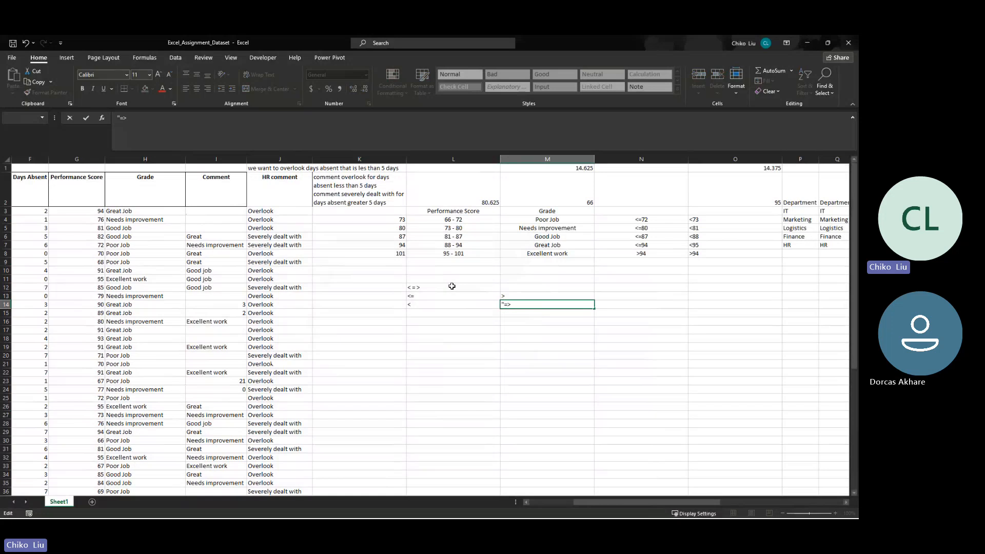
pyautogui.write('"')
pyautogui.press('Return')
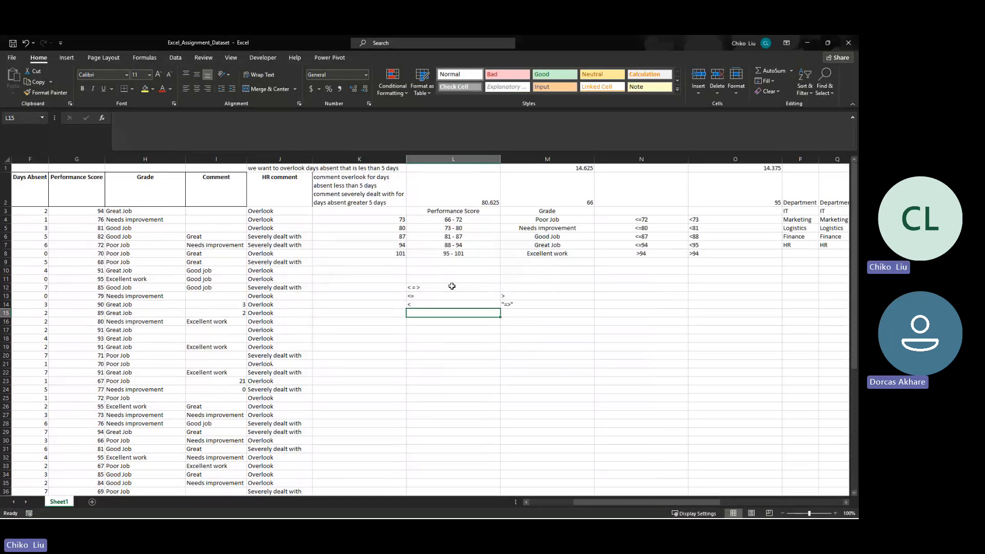
# - List >= in L15 with its opposite < in M15, and > in L16 with the quoted text "=<" in M16
pyautogui.write('>=')
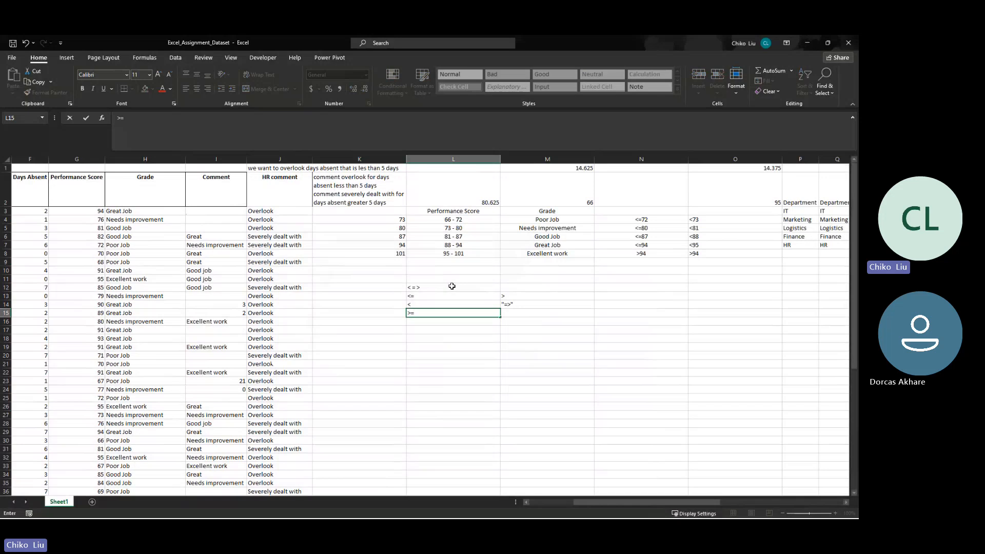
pyautogui.press('Tab')
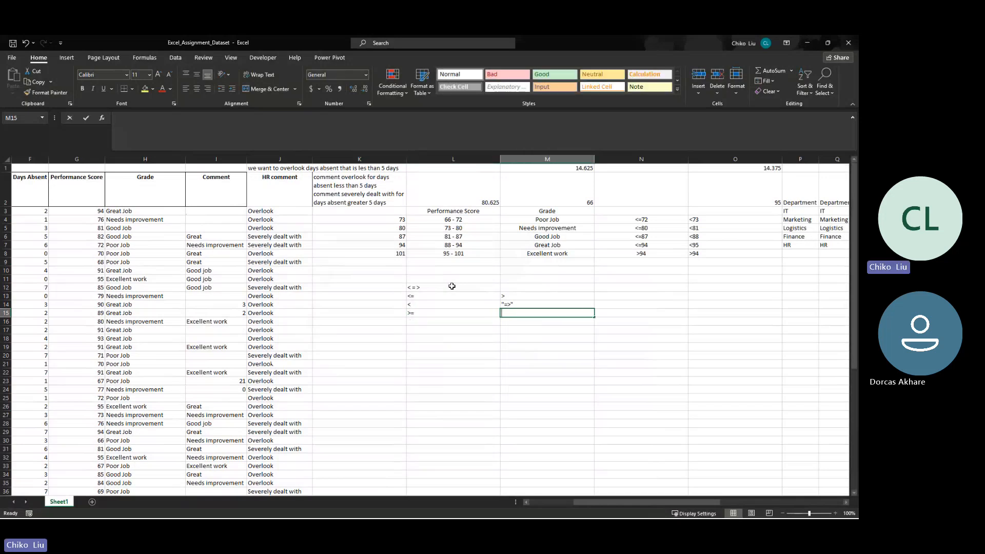
pyautogui.write('<')
pyautogui.press('Return')
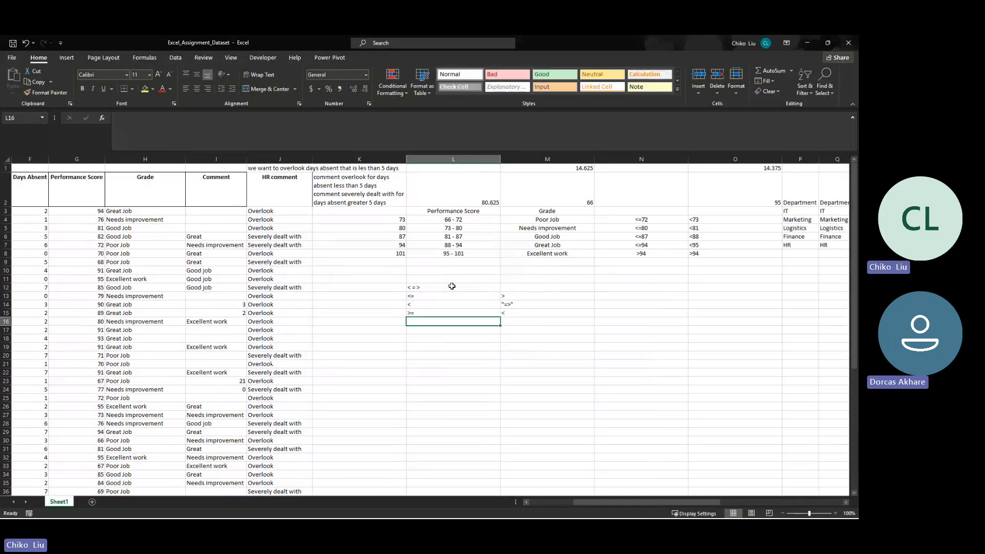
pyautogui.write('>')
pyautogui.press('Tab')
pyautogui.write('"=')
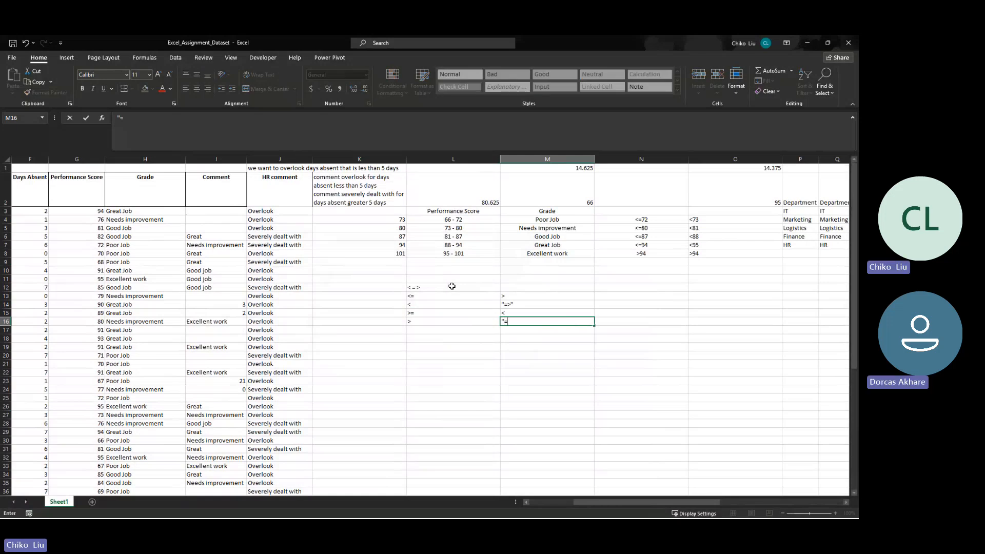
pyautogui.write('<"')
pyautogui.press('Return')
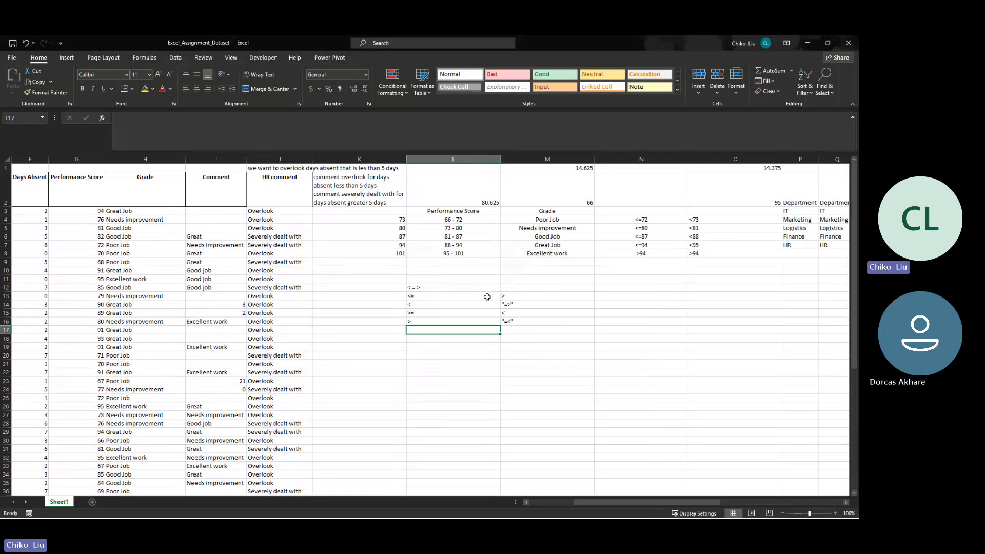
# - Set the performance score in G3 to 200 and check the grade formula's result in H3
pyautogui.click(162, 211)
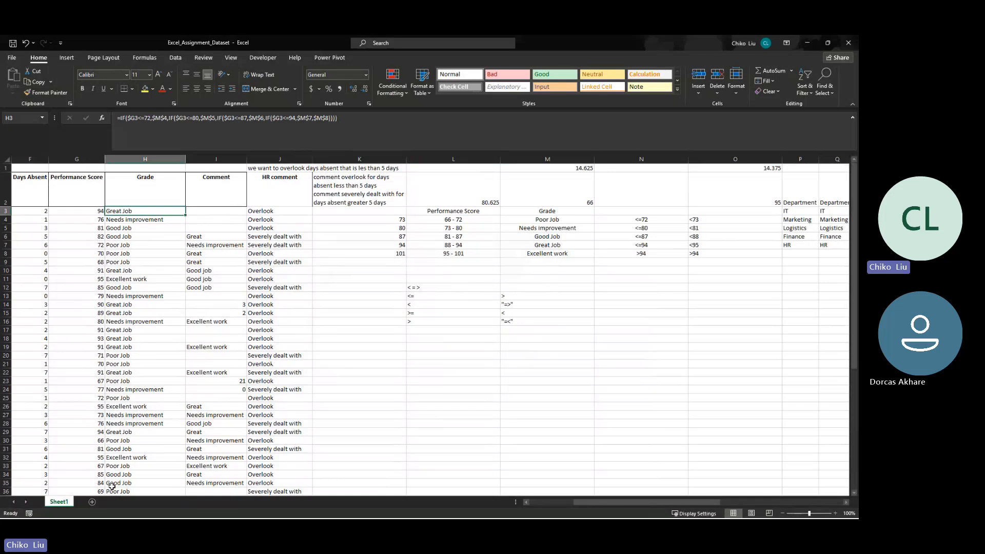
pyautogui.click(102, 212)
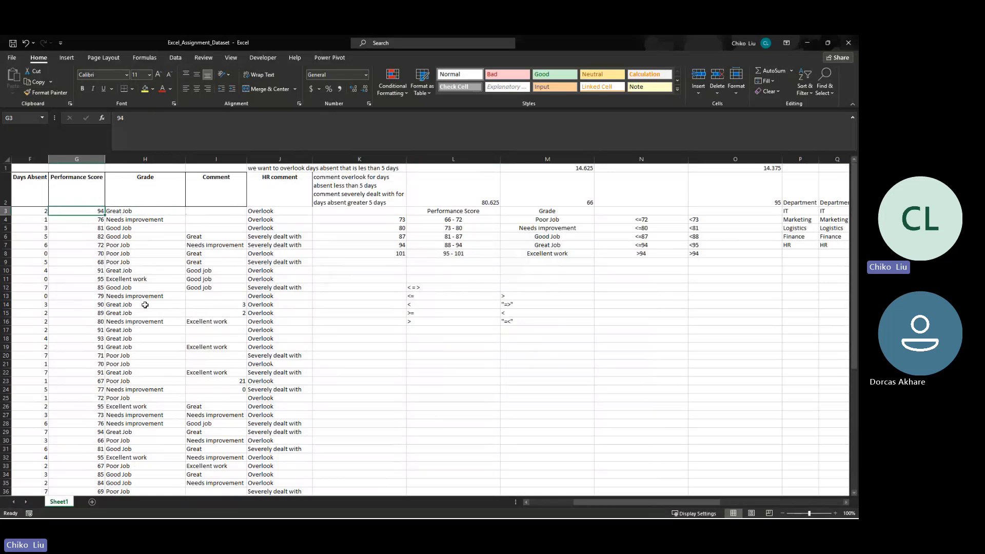
pyautogui.write('200')
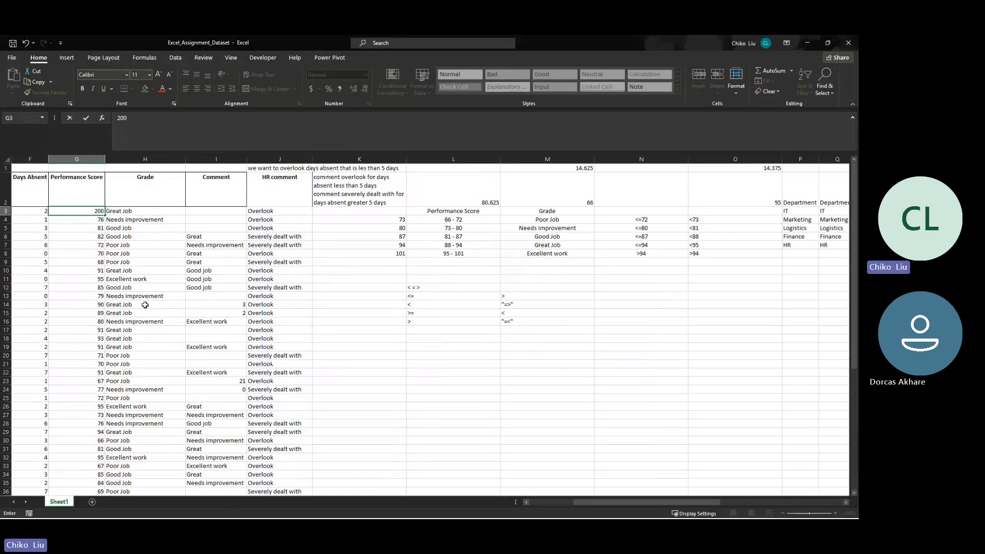
pyautogui.press('Tab')
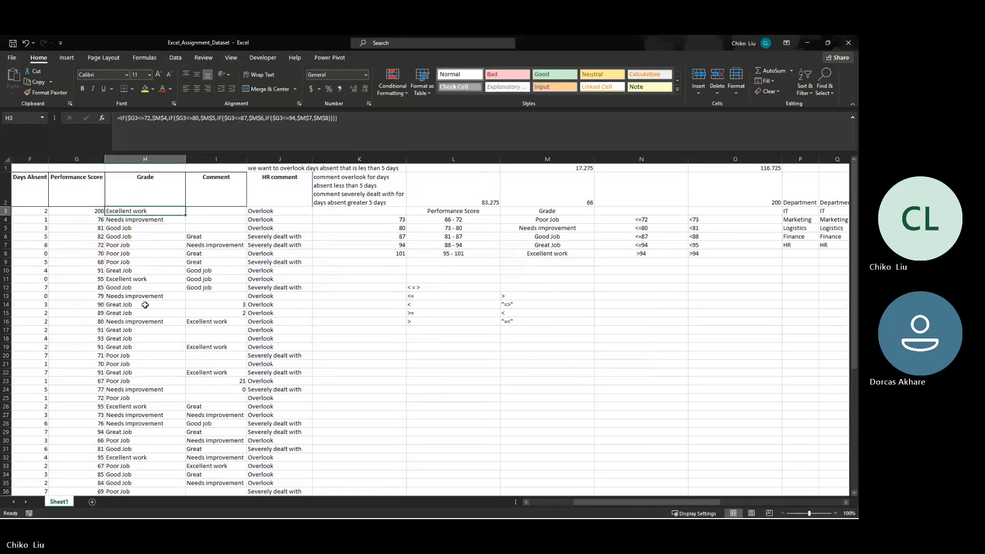
pyautogui.press('Left')
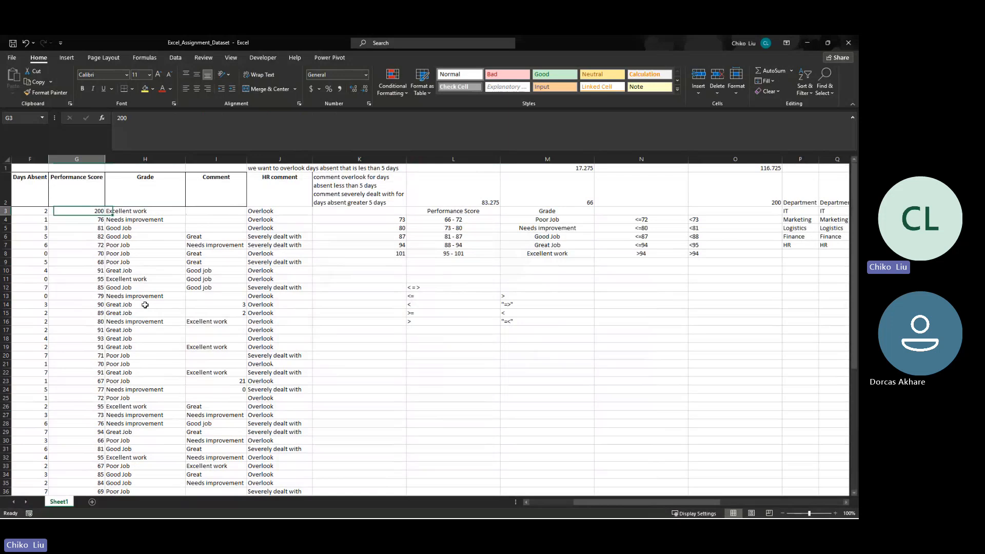
pyautogui.press('Right')
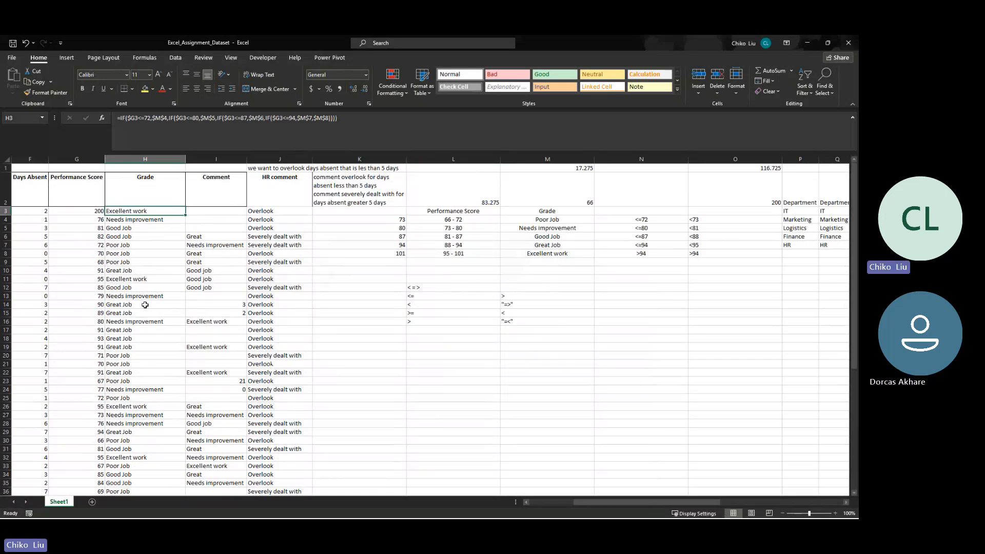
# - Examine each nested IF and the final value if false in the H3 formula against the score in G3
pyautogui.click(317, 118)
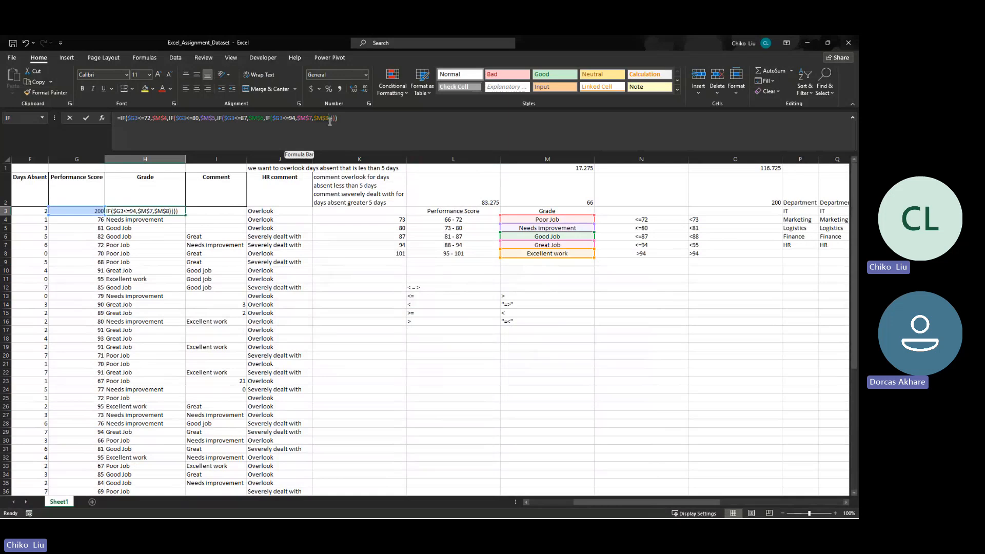
pyautogui.click(330, 119)
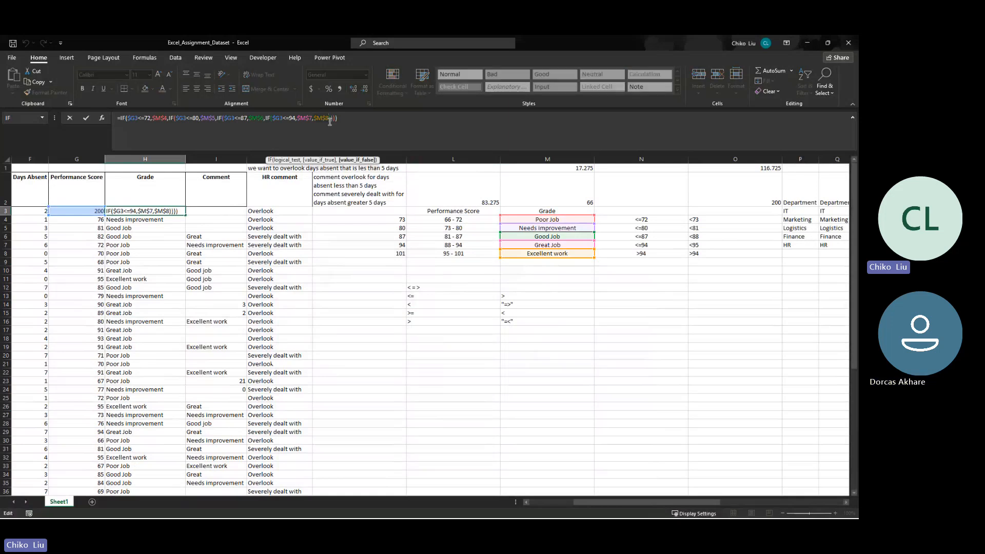
pyautogui.hotkey('ctrl', 'Return')
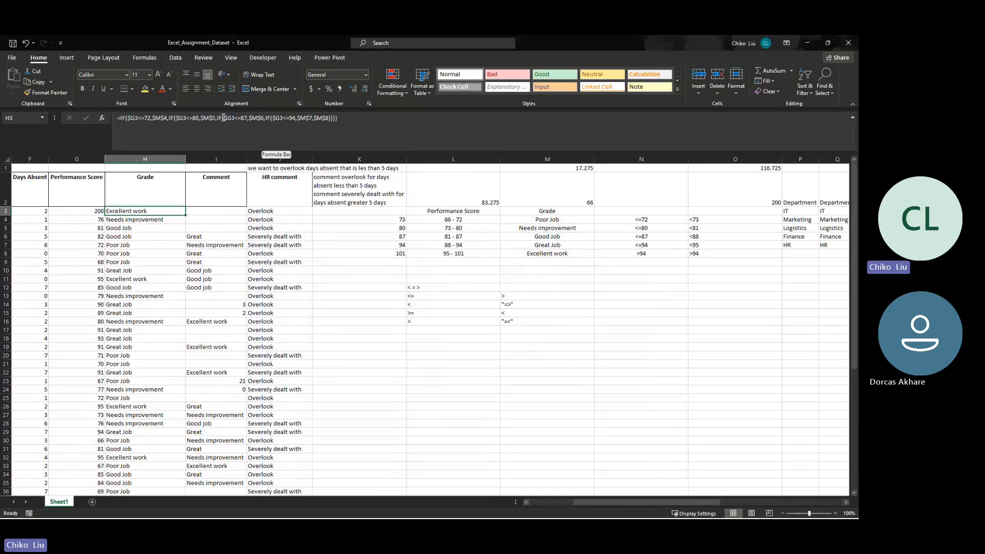
pyautogui.click(261, 117)
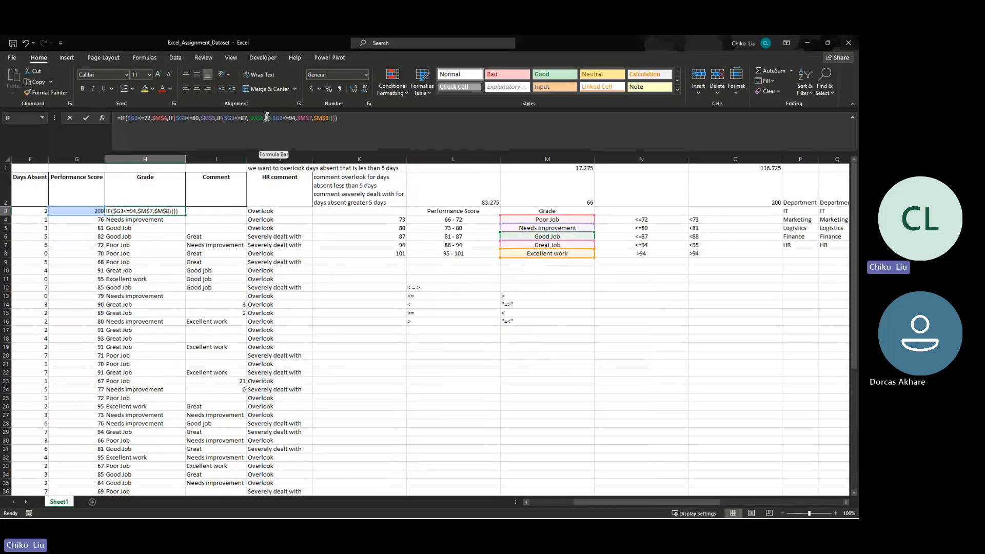
pyautogui.click(221, 118)
pyautogui.click(173, 119)
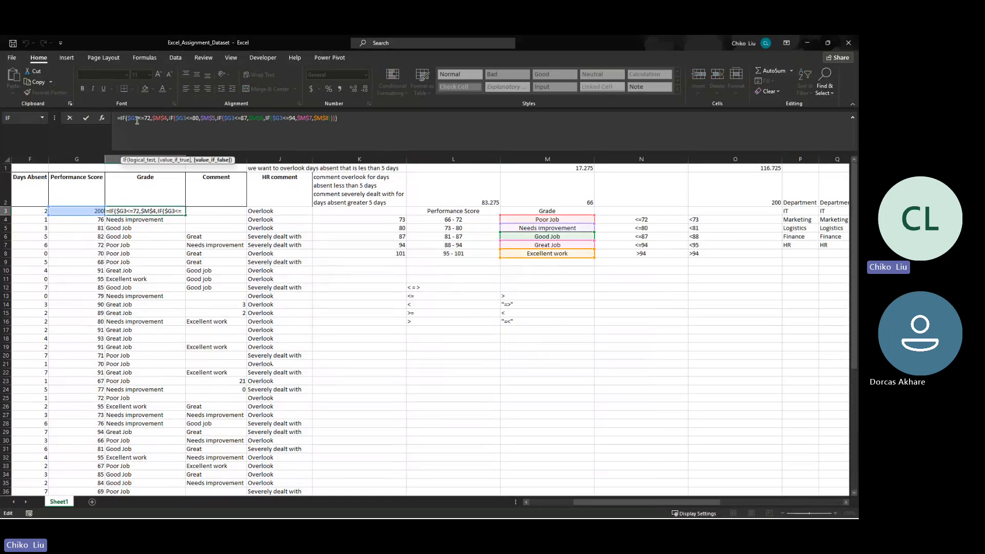
pyautogui.click(122, 120)
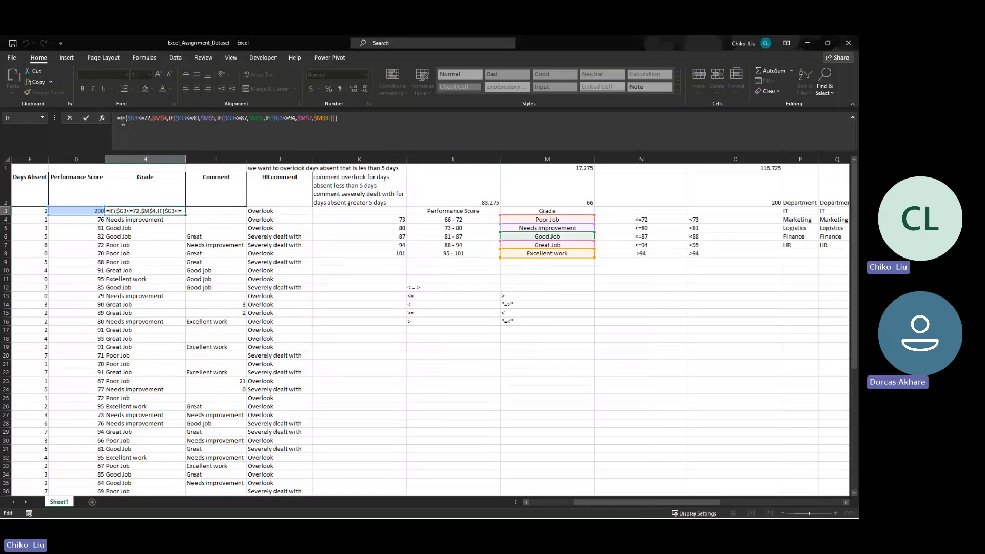
pyautogui.press('Escape')
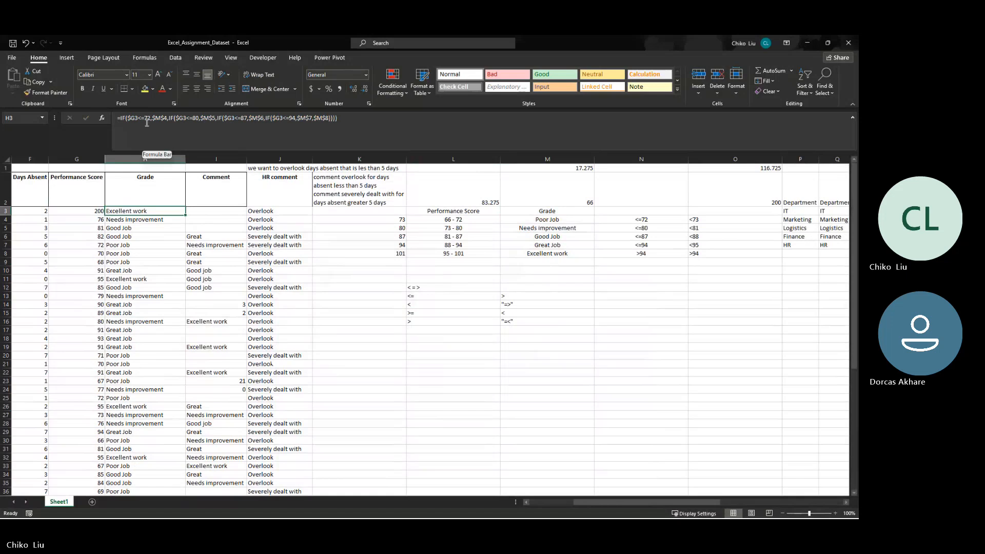
pyautogui.click(95, 210)
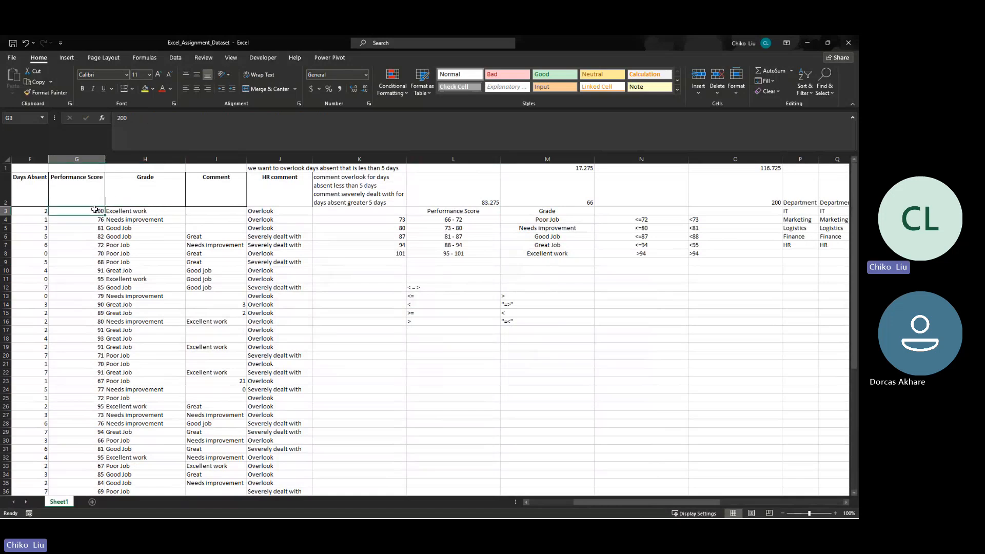
pyautogui.click(110, 211)
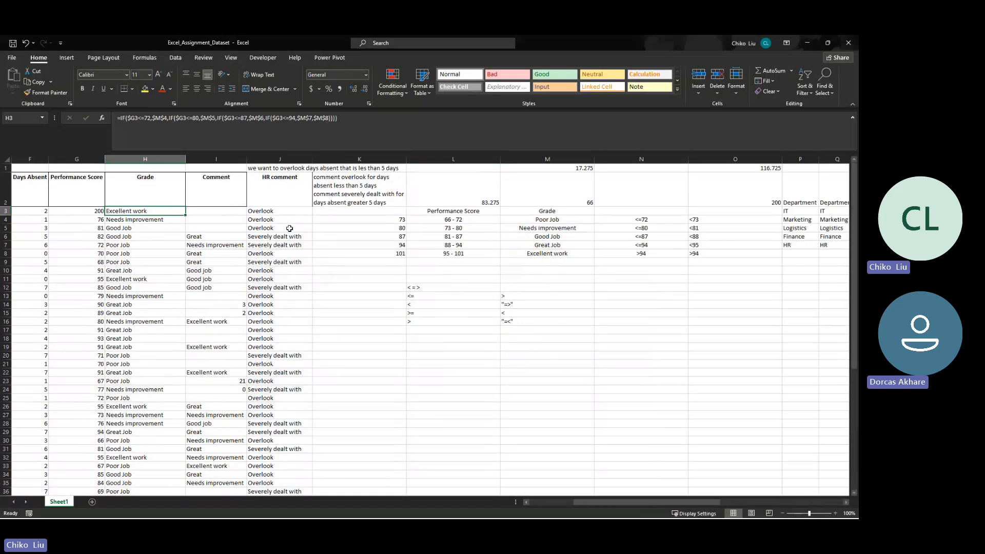
# - Insert a new column before the Comment column and head it Grade in I2
pyautogui.rightClick(209, 159)
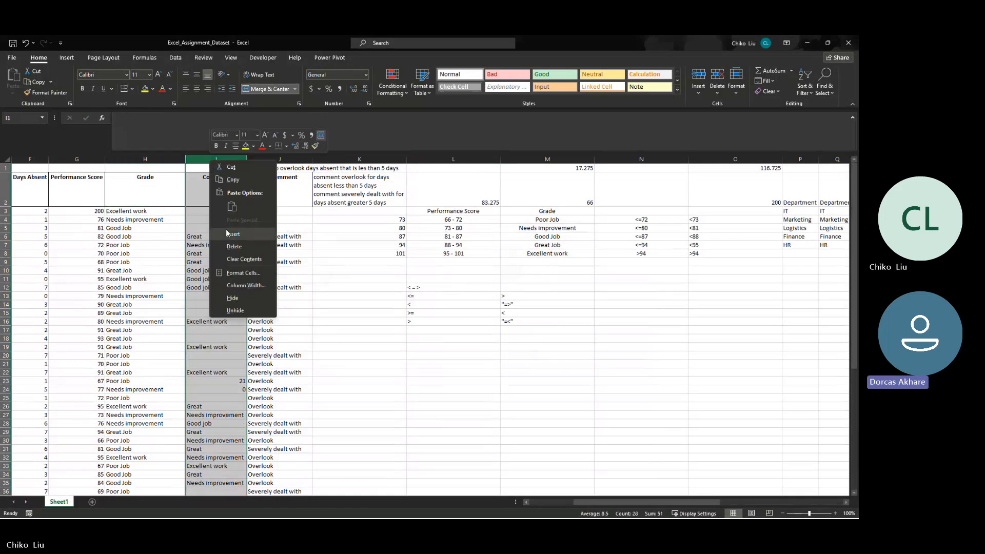
pyautogui.click(226, 232)
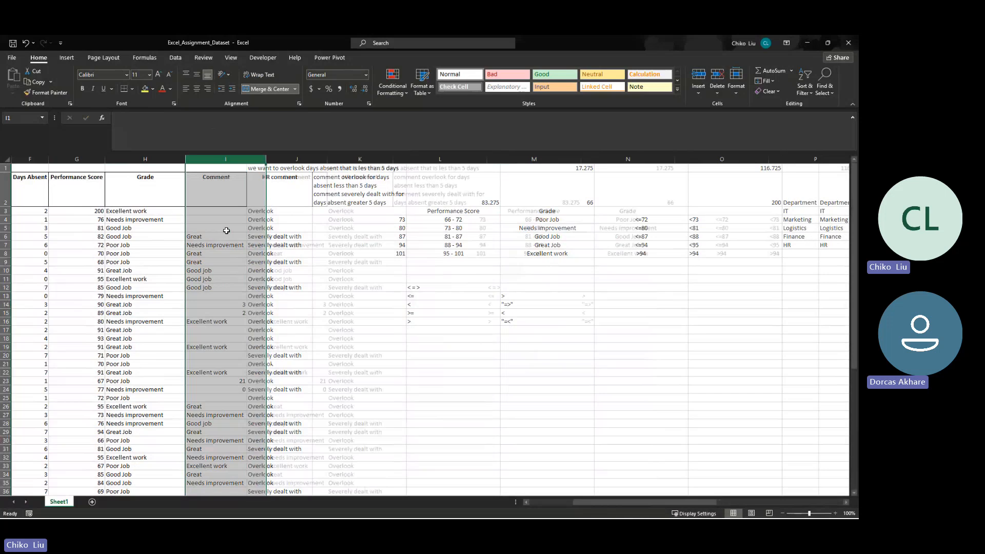
pyautogui.click(223, 196)
pyautogui.write('Grade')
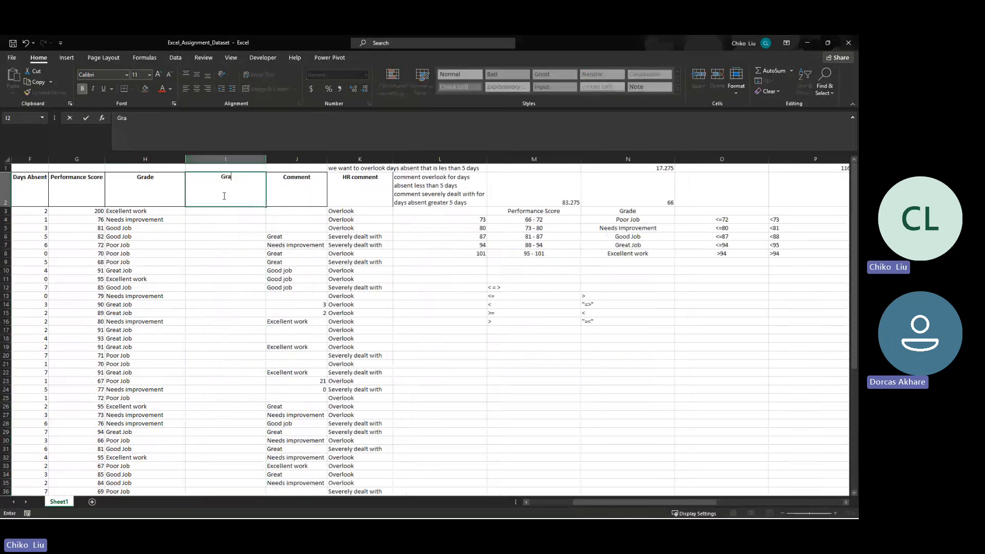
# - Add the topic IFS in AK22, below the nested IF notes
pyautogui.press('Right')
pyautogui.press('Right')
pyautogui.press('Right')
pyautogui.press('Right')
pyautogui.press('Right')
pyautogui.press('Right')
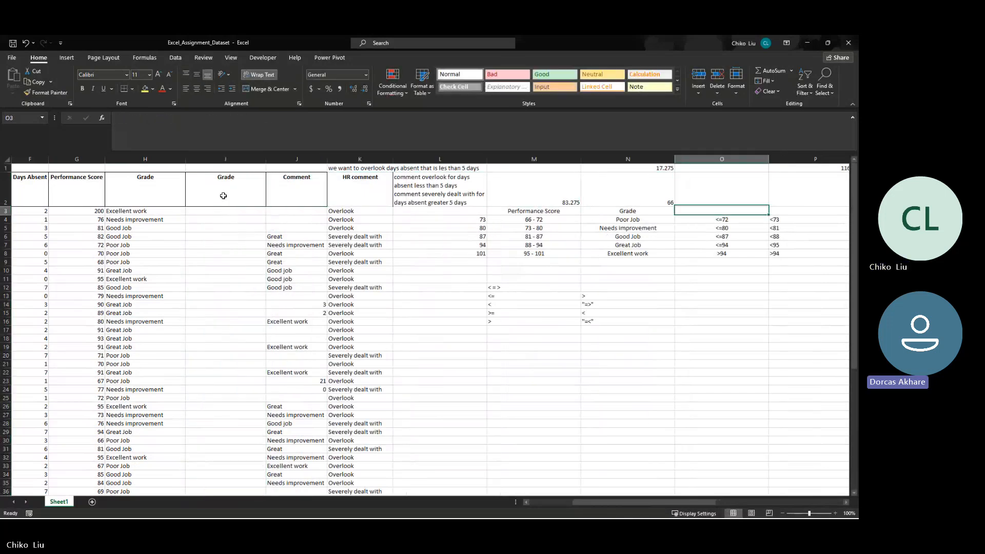
pyautogui.press('Down')
pyautogui.press('Down')
pyautogui.press('Down')
pyautogui.press('Down')
pyautogui.press('Down')
pyautogui.press('Down')
pyautogui.press('Down')
pyautogui.press('Down')
pyautogui.press('Down')
pyautogui.press('Down')
pyautogui.press('Down')
pyautogui.press('Down')
pyautogui.press('Down')
pyautogui.press('Down')
pyautogui.press('Down')
pyautogui.press('Down')
pyautogui.press('Down')
pyautogui.press('Down')
pyautogui.press('Down')
pyautogui.press('Down')
pyautogui.press('Down')
pyautogui.press('Down')
pyautogui.press('Down')
pyautogui.press('Down')
pyautogui.press('Right')
pyautogui.press('Right')
pyautogui.press('Right')
pyautogui.press('Right')
pyautogui.press('Right')
pyautogui.press('Right')
pyautogui.press('Right')
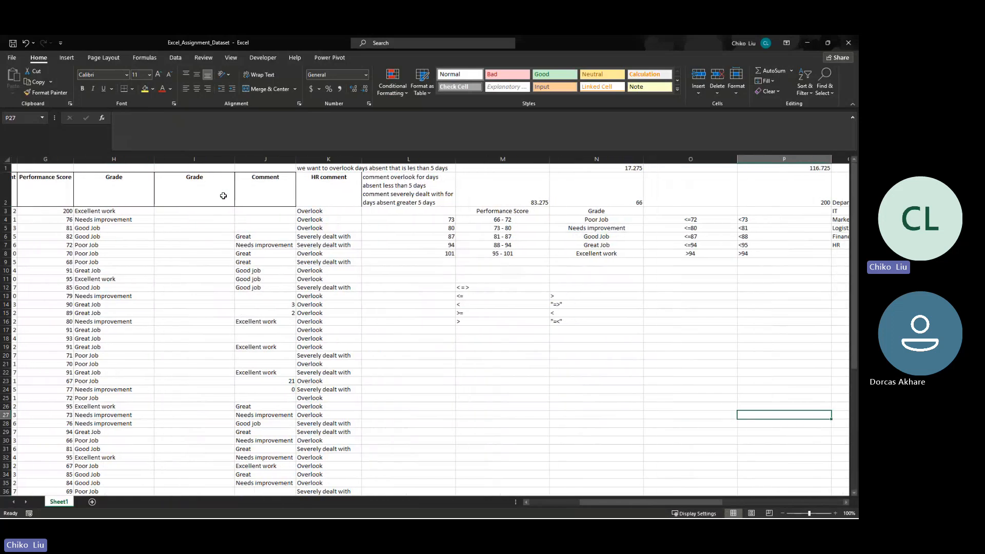
pyautogui.press('Right')
pyautogui.press('Right')
pyautogui.press('Right')
pyautogui.press('Right')
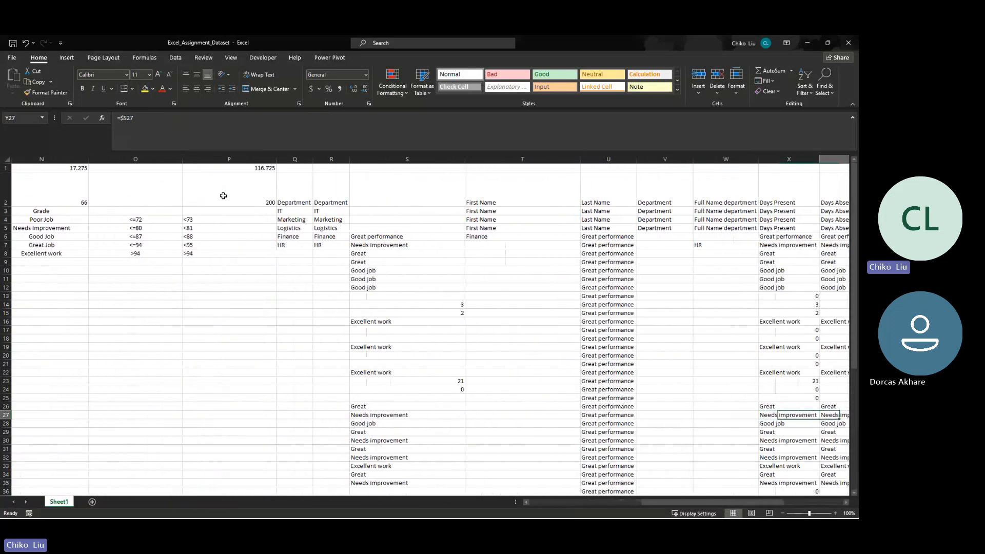
pyautogui.press('Down')
pyautogui.press('Right')
pyautogui.press('Right')
pyautogui.press('Right')
pyautogui.press('Right')
pyautogui.press('Right')
pyautogui.press('Right')
pyautogui.press('Right')
pyautogui.press('Right')
pyautogui.press('Right')
pyautogui.press('Right')
pyautogui.press('Right')
pyautogui.press('Right')
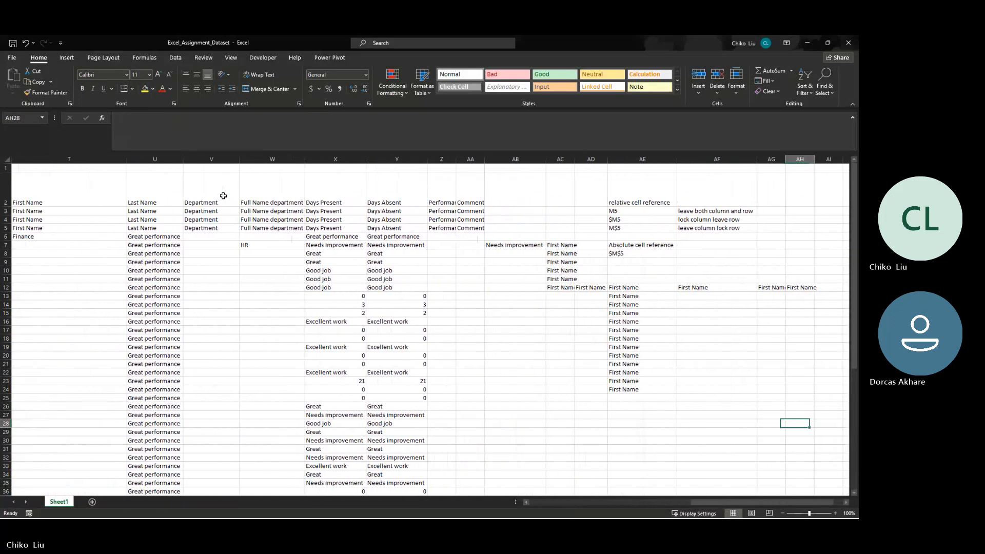
pyautogui.press('Up')
pyautogui.press('Up')
pyautogui.press('Up')
pyautogui.press('Up')
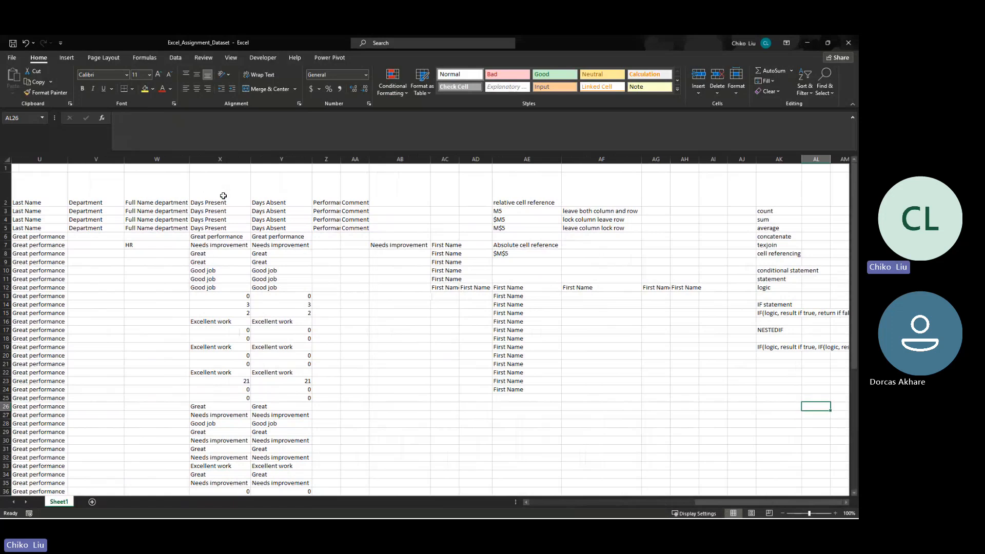
pyautogui.press('Left')
pyautogui.press('Up')
pyautogui.press('Up')
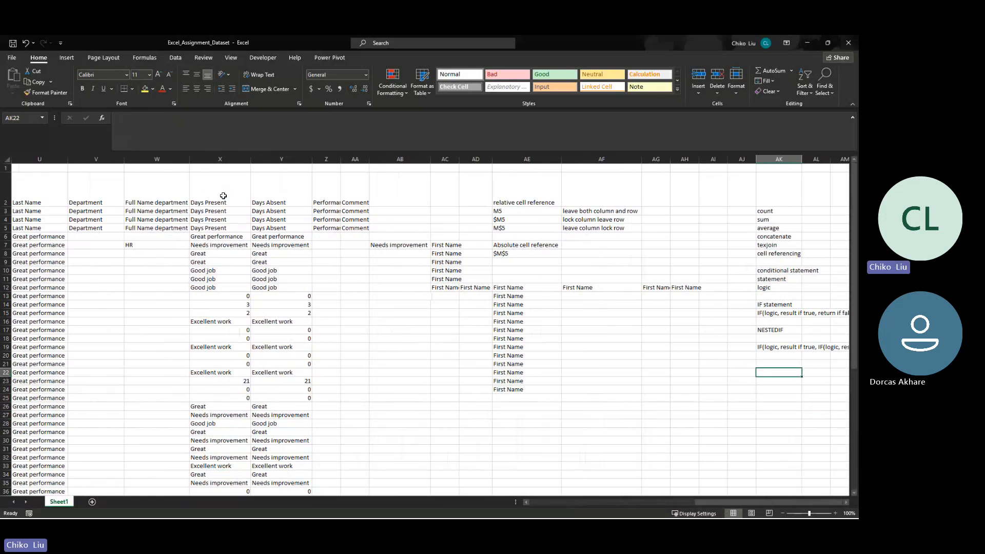
pyautogui.write('IFA')
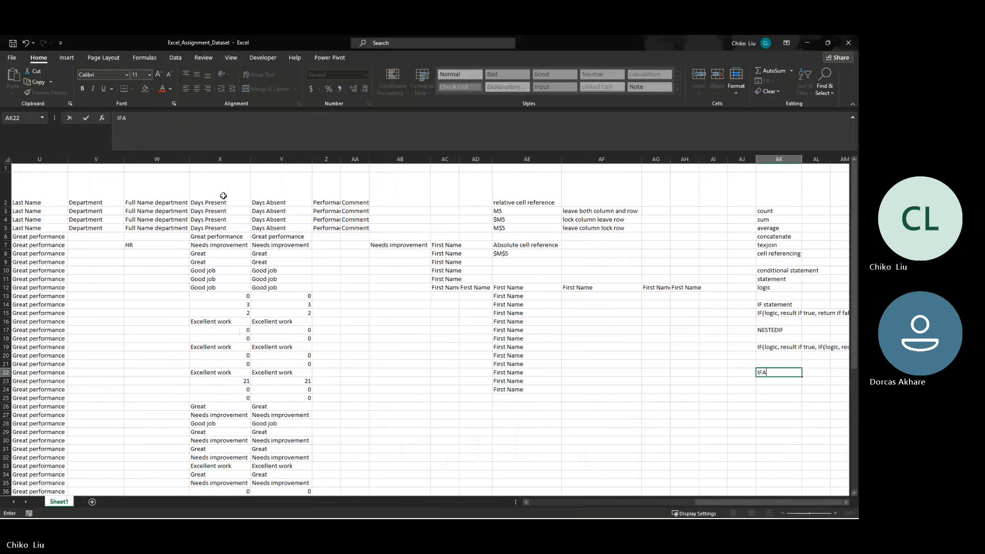
pyautogui.press('BackSpace')
pyautogui.write('S')
pyautogui.hotkey('ctrl', 'Return')
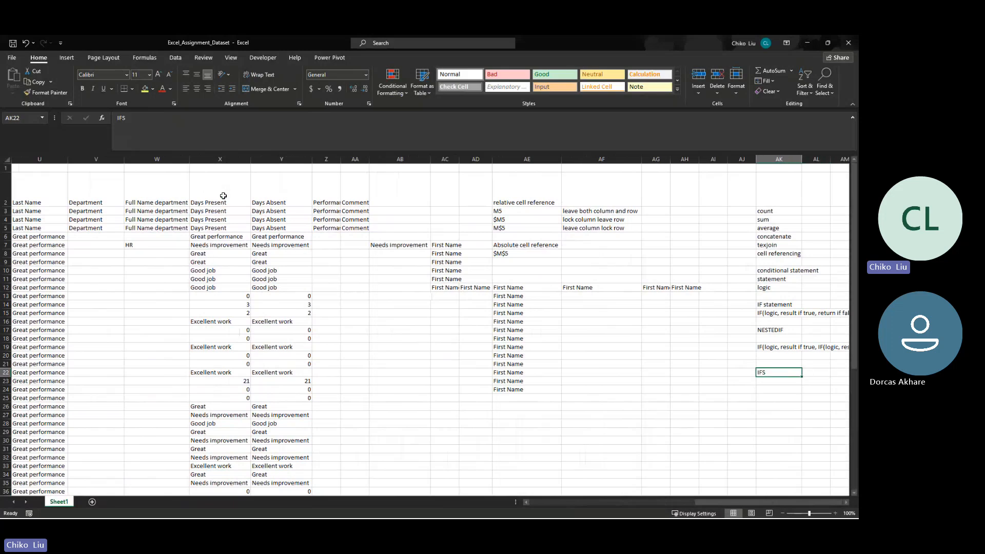
# - Review the nested IF syntax note in AK19 against the IFS heading in AK22
pyautogui.press('Up')
pyautogui.press('Up')
pyautogui.press('Up')
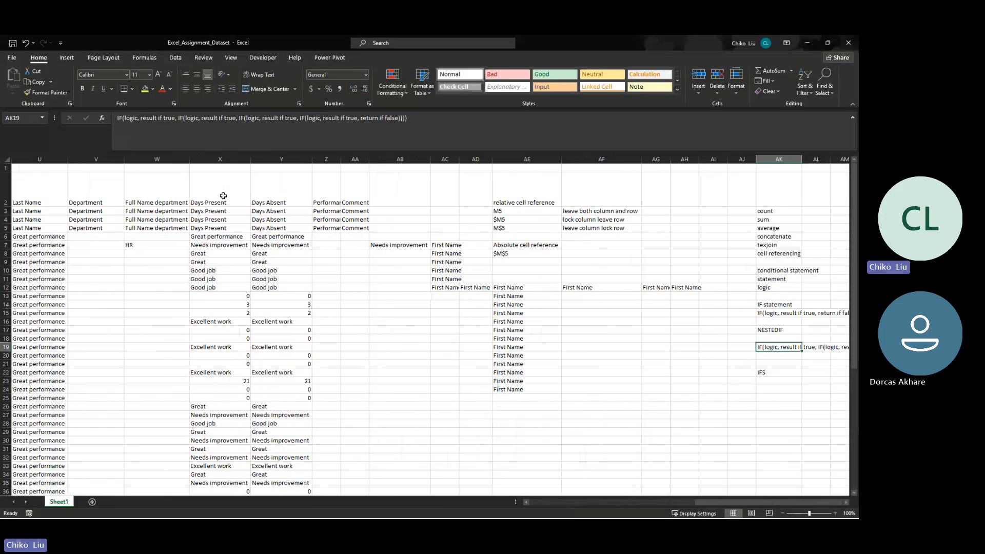
pyautogui.press('Down')
pyautogui.press('Down')
pyautogui.press('Down')
pyautogui.press('Up')
pyautogui.press('Up')
pyautogui.press('Up')
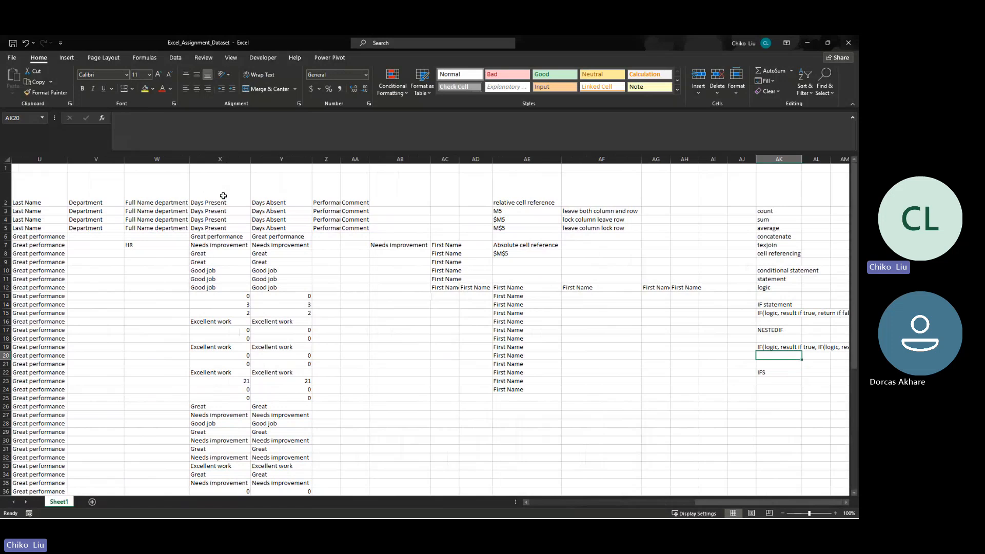
pyautogui.press('Down')
pyautogui.press('Down')
pyautogui.press('Down')
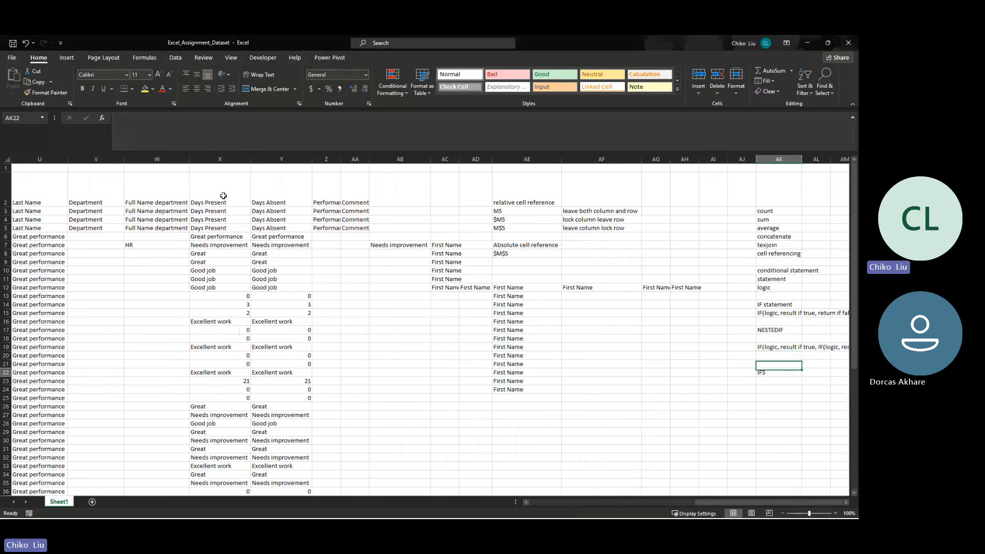
# - Start an IFS function in I3, the first cell of the second Grade column, with its arguments dialog open
pyautogui.press('Down')
pyautogui.press('Left')
pyautogui.press('Left')
pyautogui.press('Left')
pyautogui.press('Left')
pyautogui.press('Left')
pyautogui.press('Left')
pyautogui.press('Left')
pyautogui.press('Left')
pyautogui.press('Left')
pyautogui.press('Left')
pyautogui.press('Left')
pyautogui.press('Left')
pyautogui.press('Left')
pyautogui.press('Left')
pyautogui.press('Left')
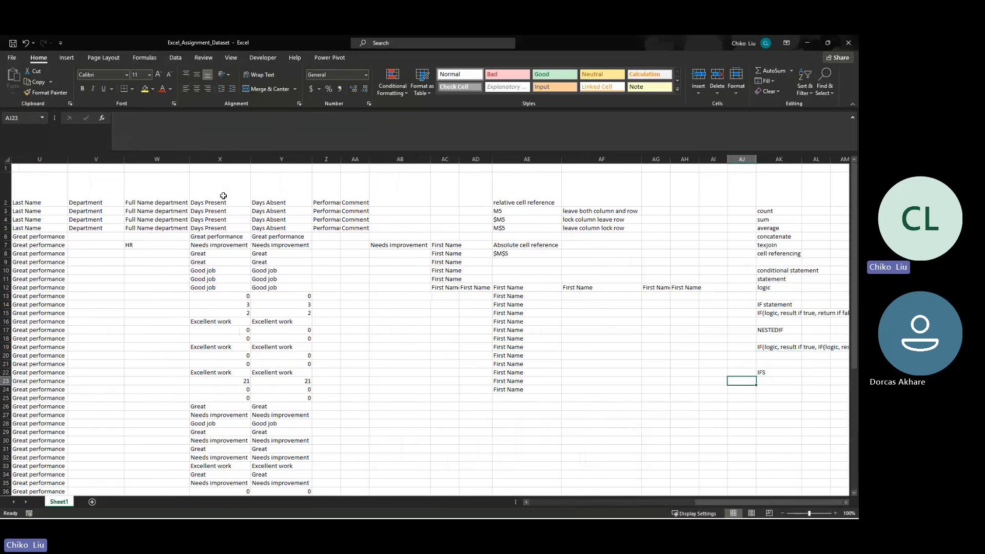
pyautogui.press('Left')
pyautogui.press('Left')
pyautogui.press('Left')
pyautogui.press('Left')
pyautogui.press('Left')
pyautogui.press('Left')
pyautogui.press('Left')
pyautogui.press('Left')
pyautogui.press('Left')
pyautogui.press('Left')
pyautogui.press('Left')
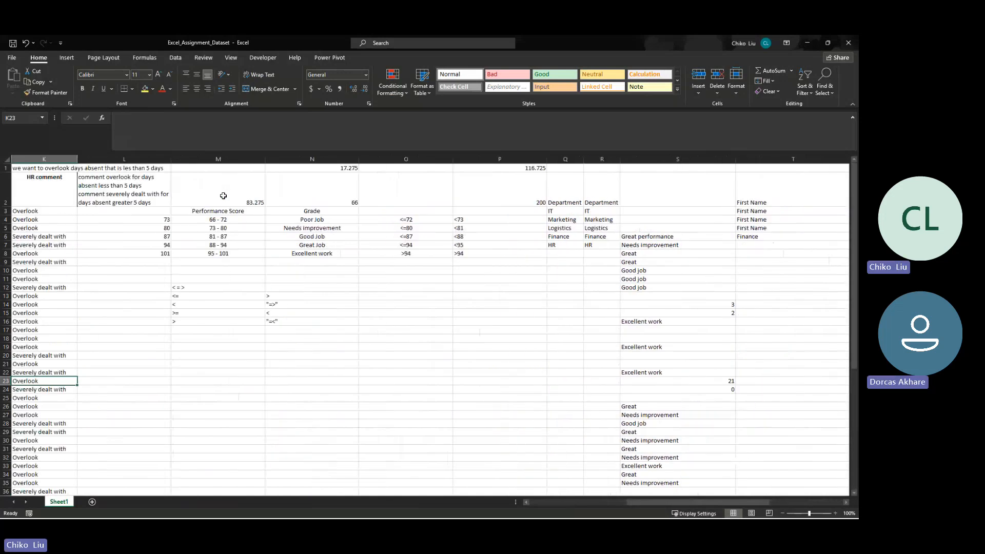
pyautogui.press('Left')
pyautogui.press('Left')
pyautogui.press('Left')
pyautogui.press('Left')
pyautogui.press('Left')
pyautogui.press('Left')
pyautogui.press('Left')
pyautogui.press('Left')
pyautogui.press('Left')
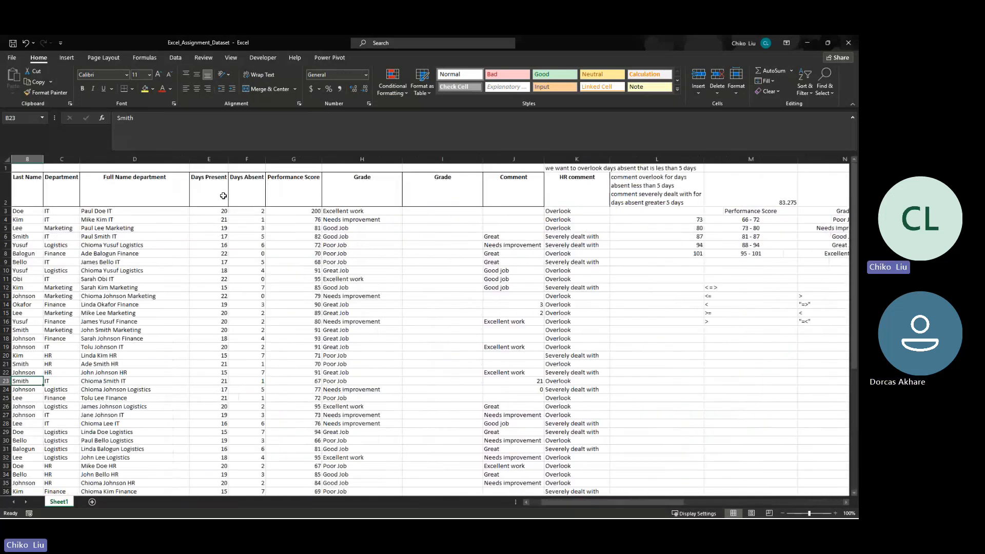
pyautogui.hscroll(5, 223, 196)
pyautogui.click(226, 211)
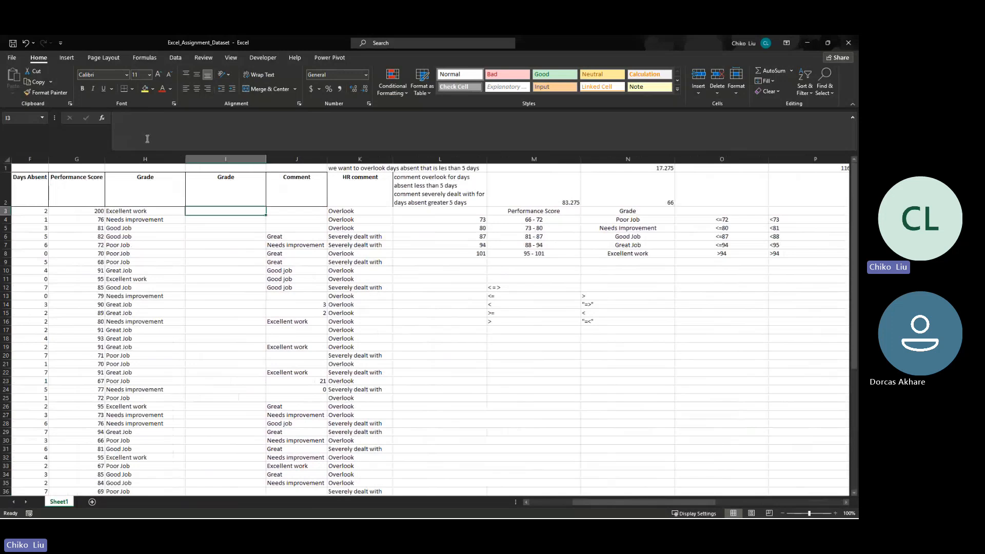
pyautogui.click(103, 118)
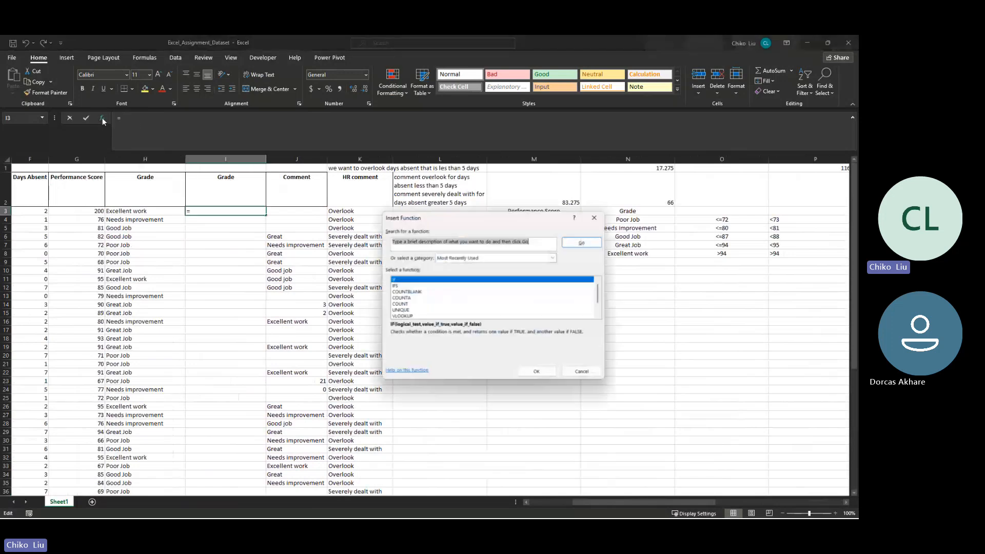
pyautogui.click(398, 286)
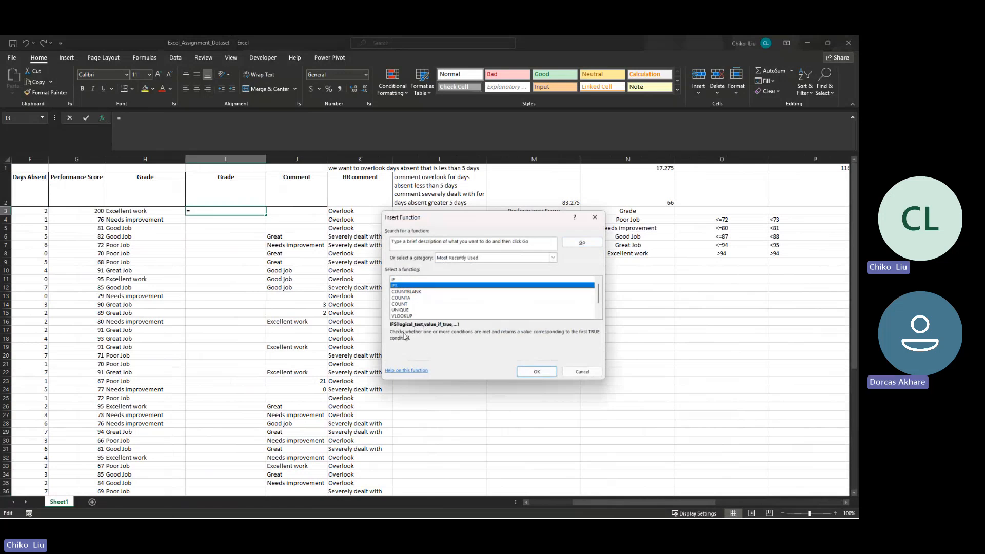
pyautogui.click(537, 372)
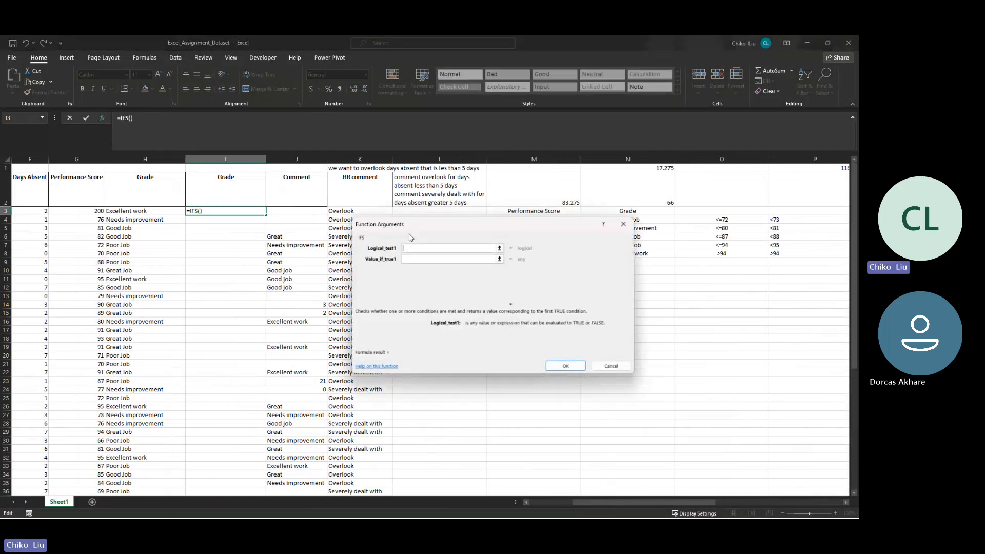
# - Set the first IFS test to G3<=72 and its result to the absolute reference $N$4 (Poor Job)
pyautogui.moveTo(413, 235); pyautogui.dragTo(417, 282)
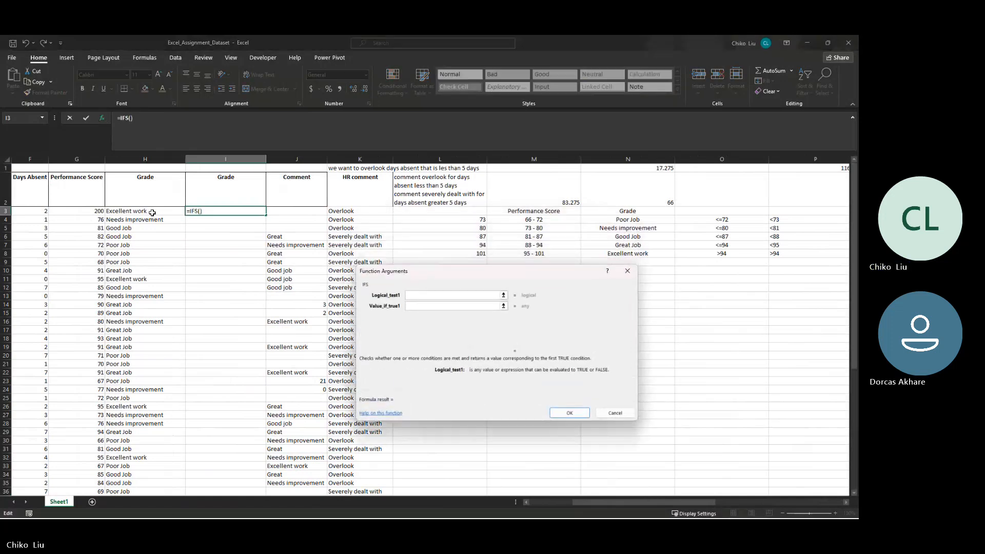
pyautogui.click(153, 212)
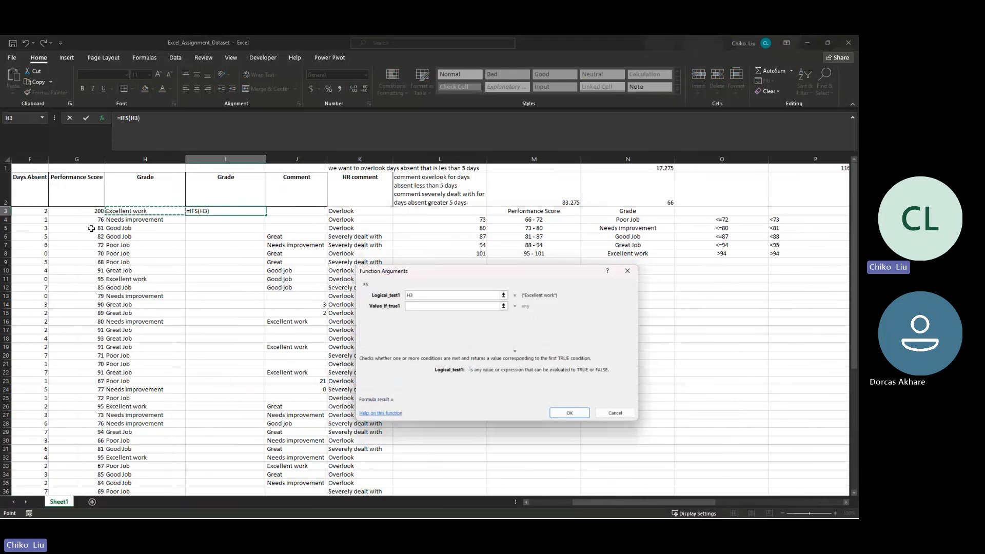
pyautogui.click(93, 212)
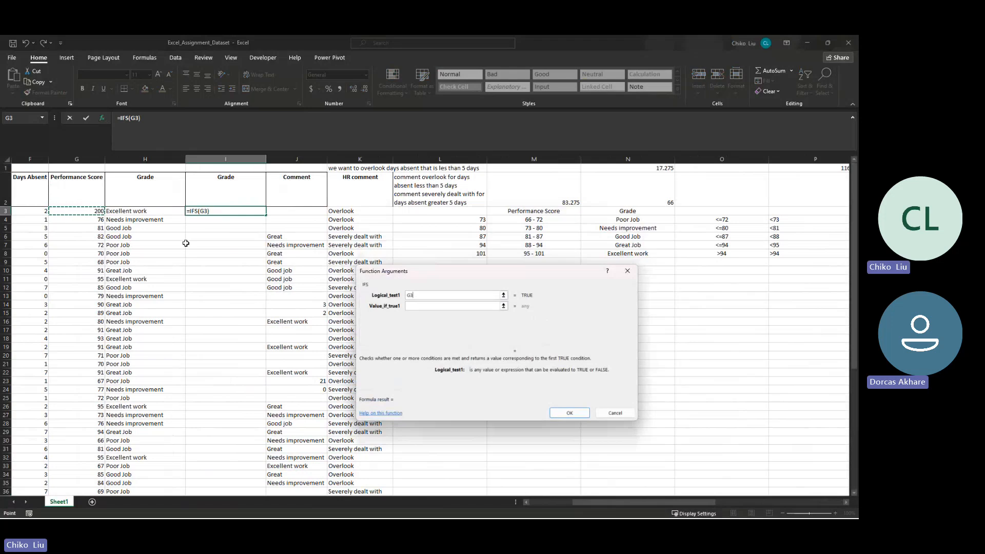
pyautogui.write('<=')
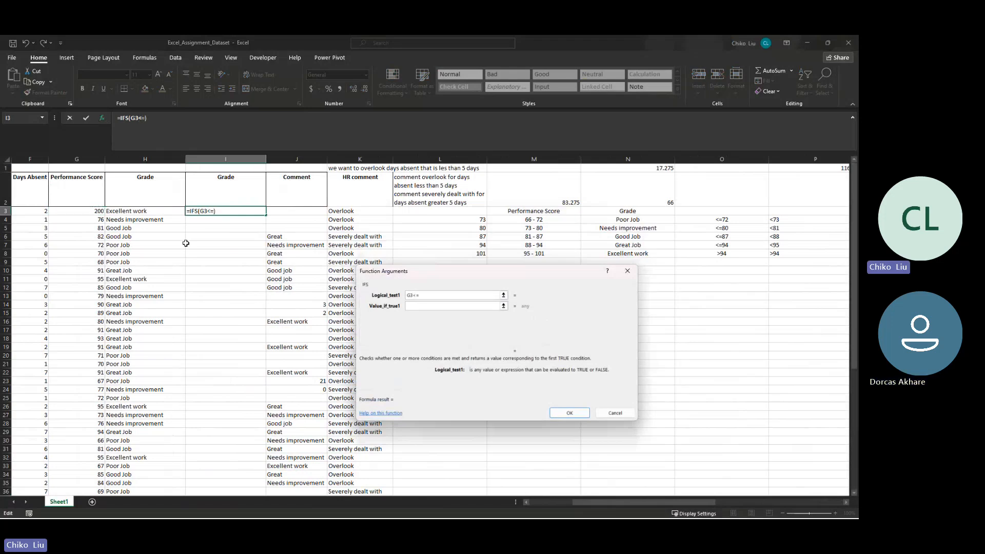
pyautogui.write('72')
pyautogui.press('Tab')
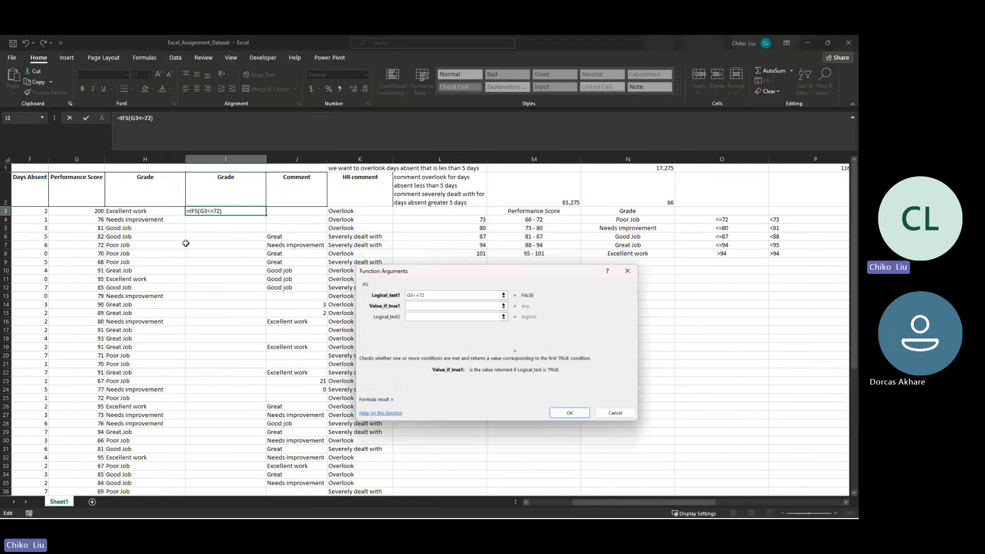
pyautogui.click(606, 219)
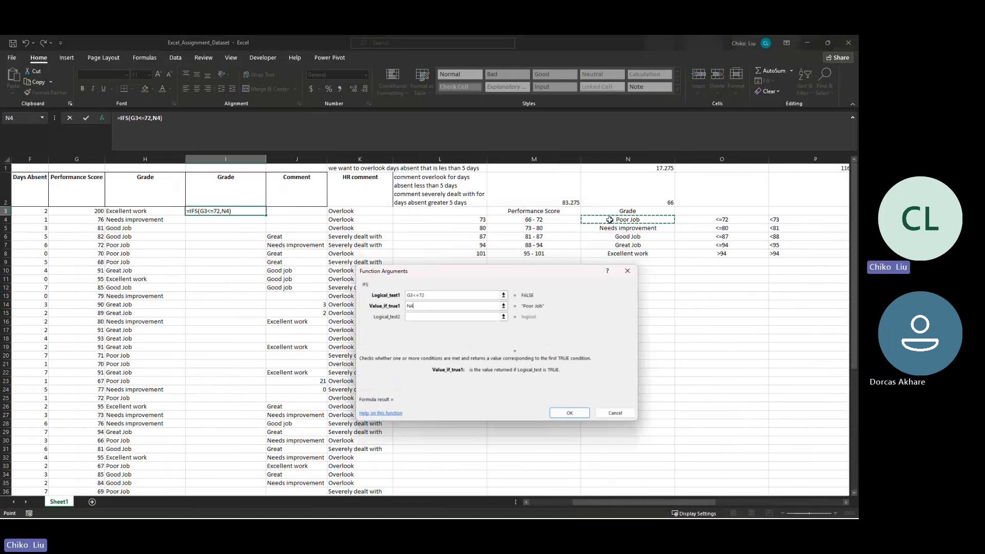
pyautogui.press('F4')
pyautogui.press('Tab')
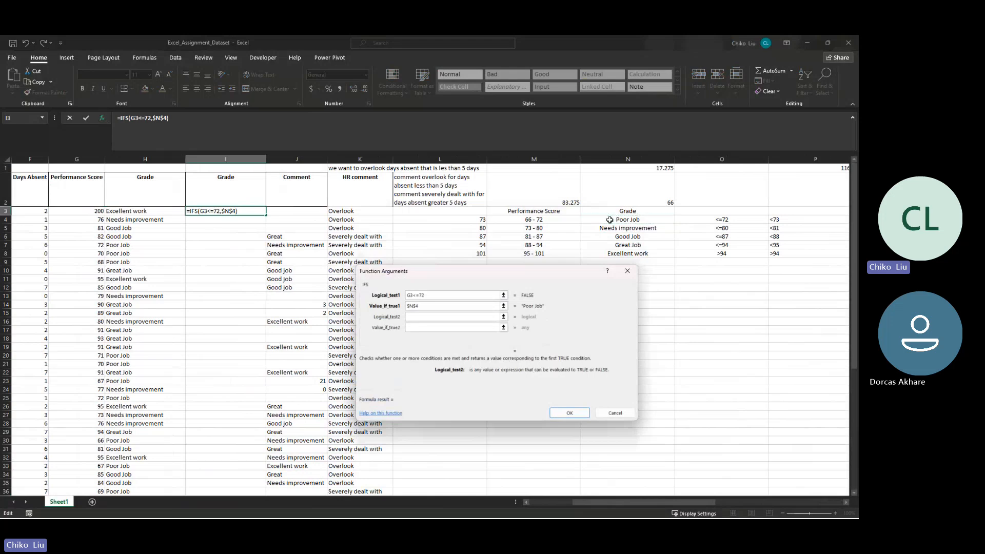
# - Set the second IFS test to $G3<=80 and its result to the absolute reference $N$5 (Needs improvement)
pyautogui.write('g')
pyautogui.press('BackSpace')
pyautogui.write('$G3<=80')
pyautogui.press('Tab')
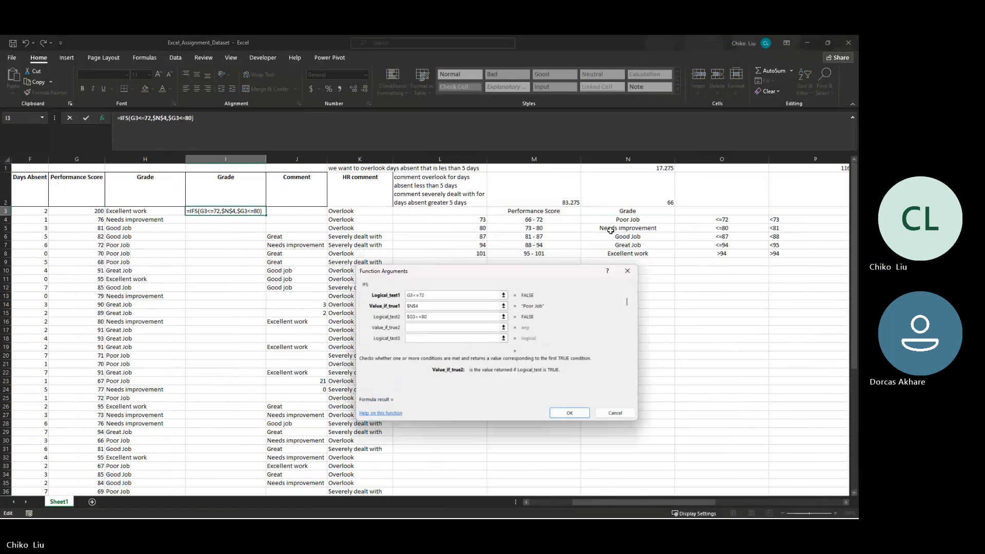
pyautogui.click(611, 229)
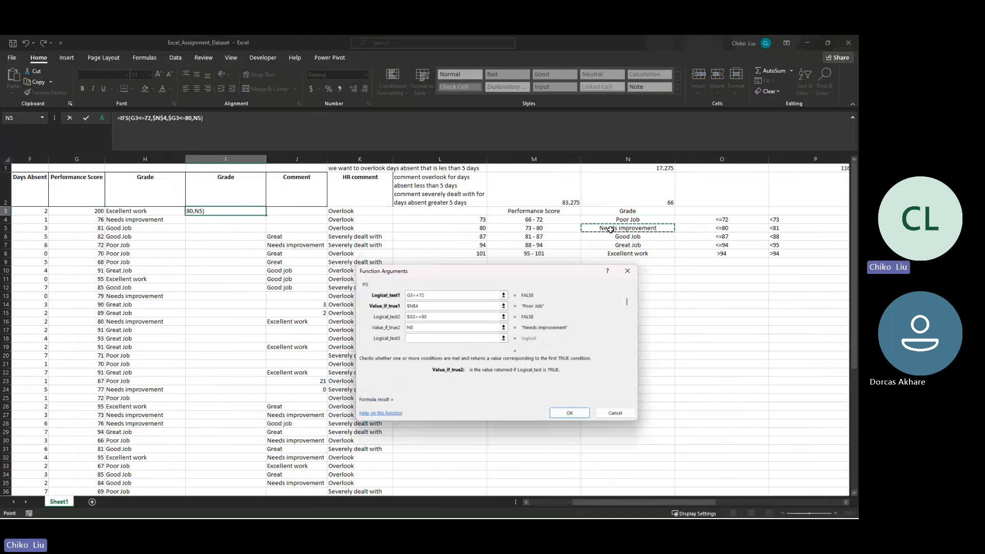
pyautogui.press('F4')
pyautogui.press('Tab')
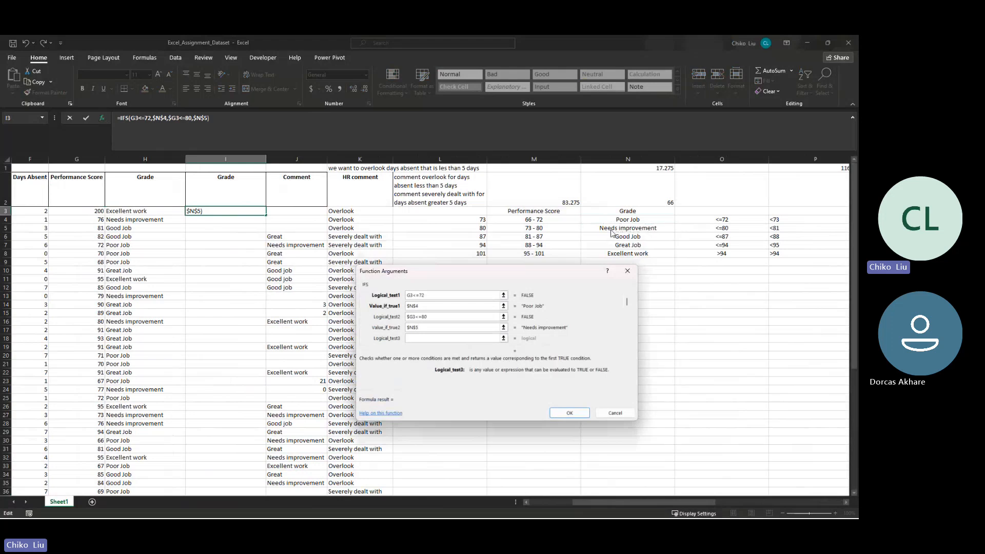
# - Set the third IFS test to $G3<=87 and its result to the absolute reference $N$6 (Good Job)
pyautogui.write('$G<=87')
pyautogui.press('Tab')
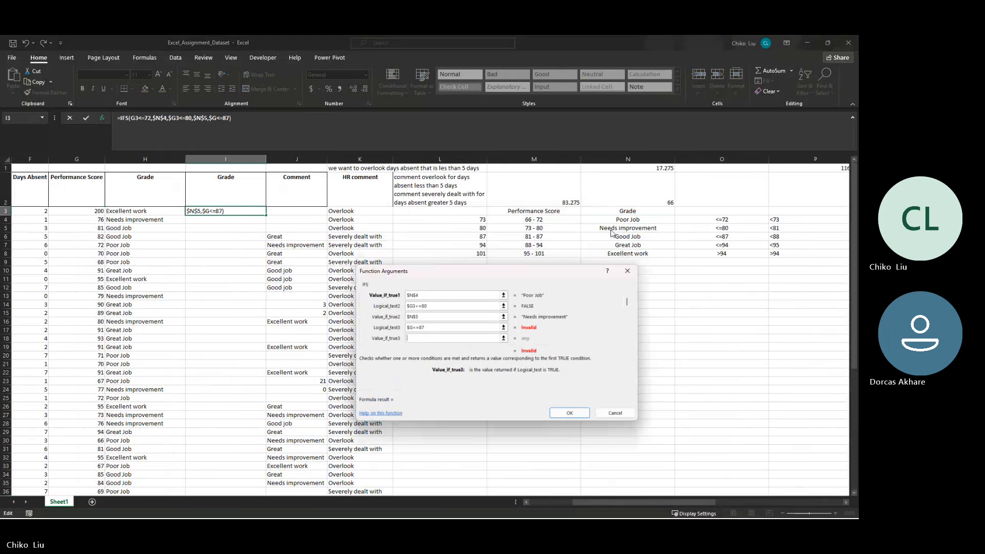
pyautogui.click(413, 328)
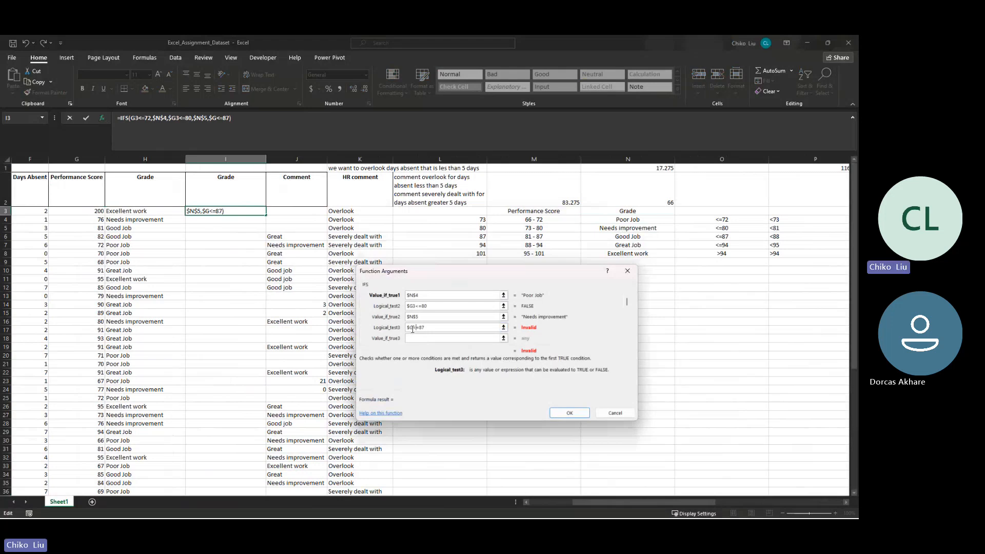
pyautogui.write('3')
pyautogui.click(473, 339)
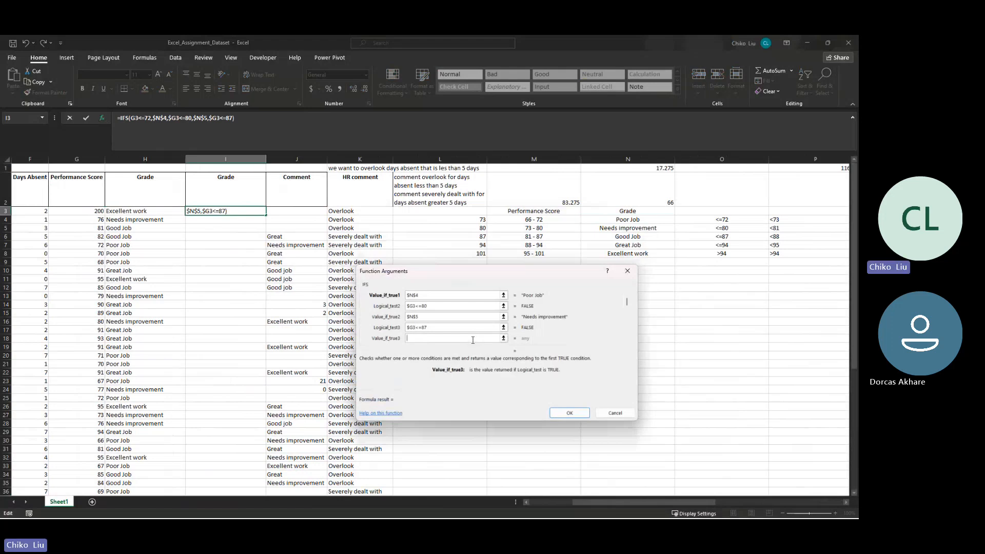
pyautogui.click(631, 237)
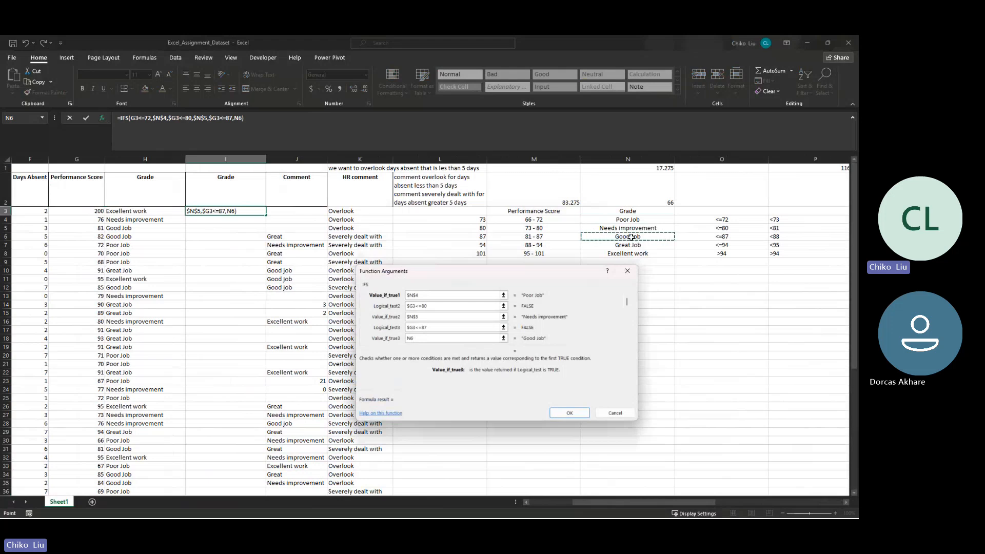
pyautogui.press('F4')
pyautogui.press('Tab')
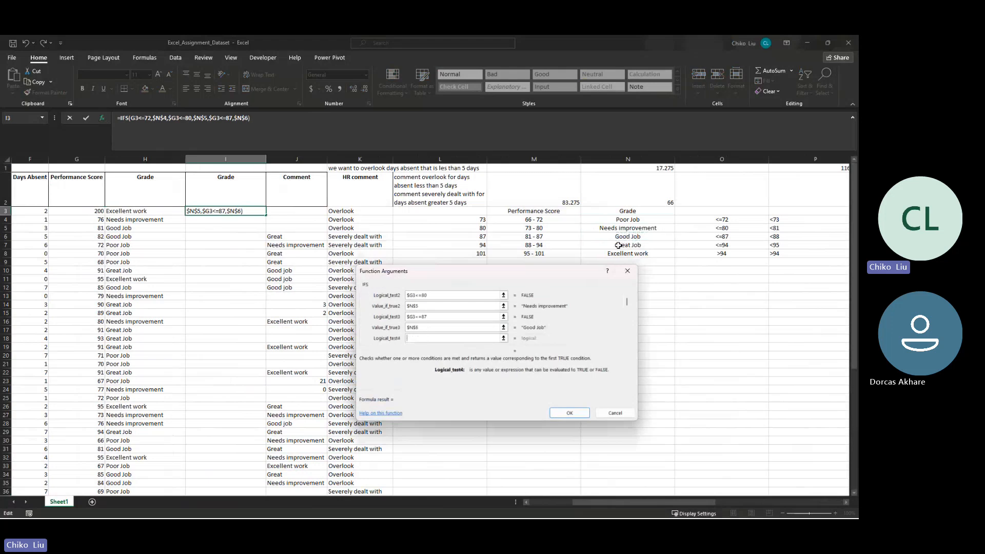
# - Set the fourth IFS test to $G3<=94 and its result to the absolute reference $N$7 (Great Job)
pyautogui.write('$G3<')
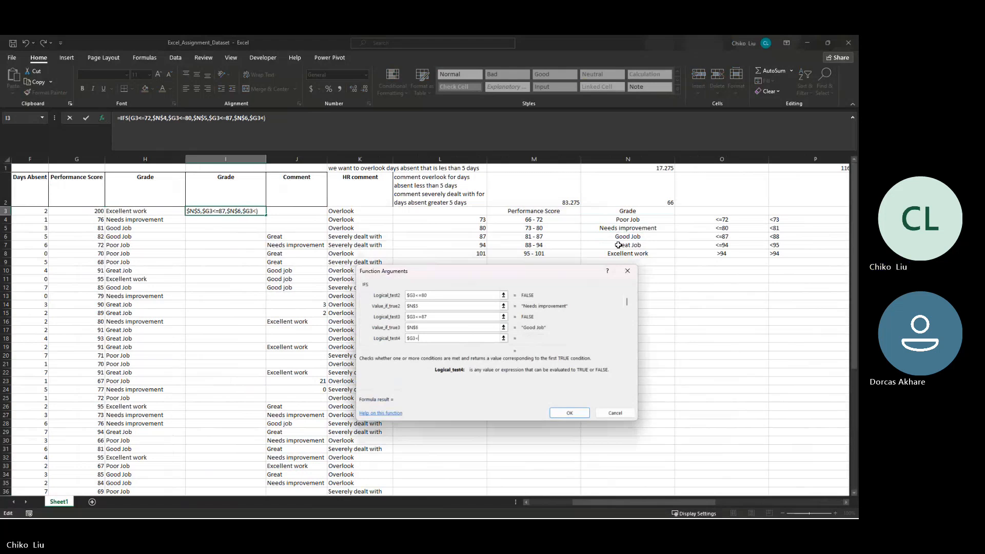
pyautogui.write('=')
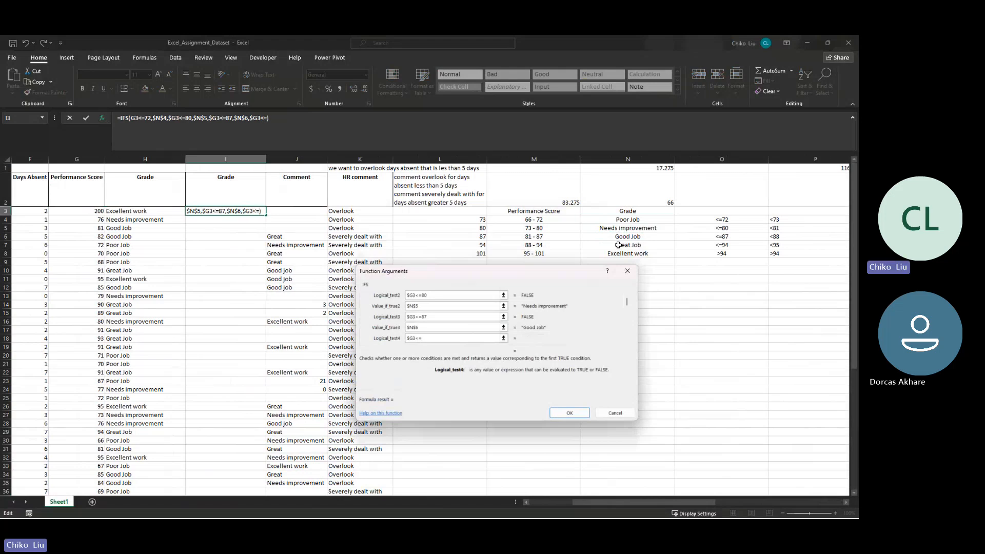
pyautogui.write('94')
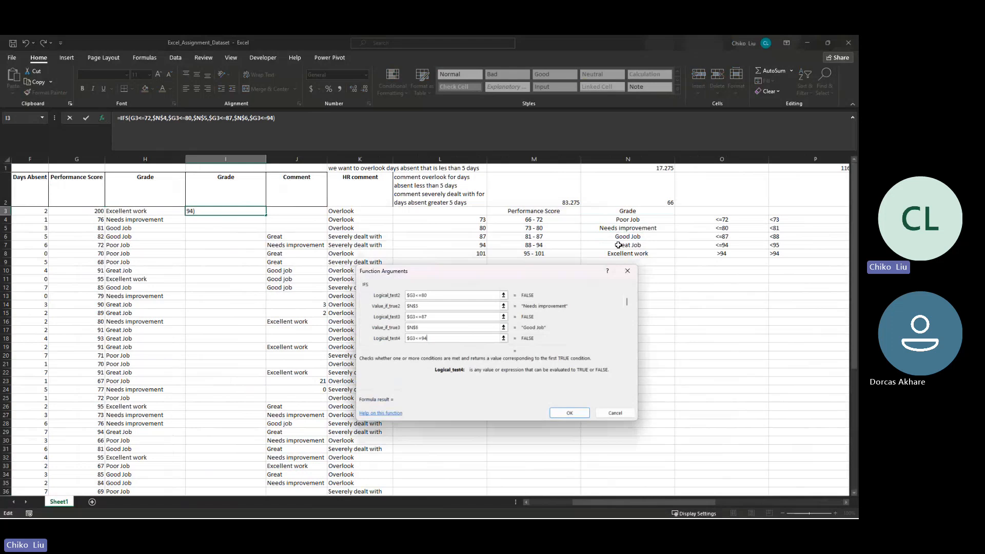
pyautogui.press('Tab')
pyautogui.write('+')
pyautogui.click(618, 244)
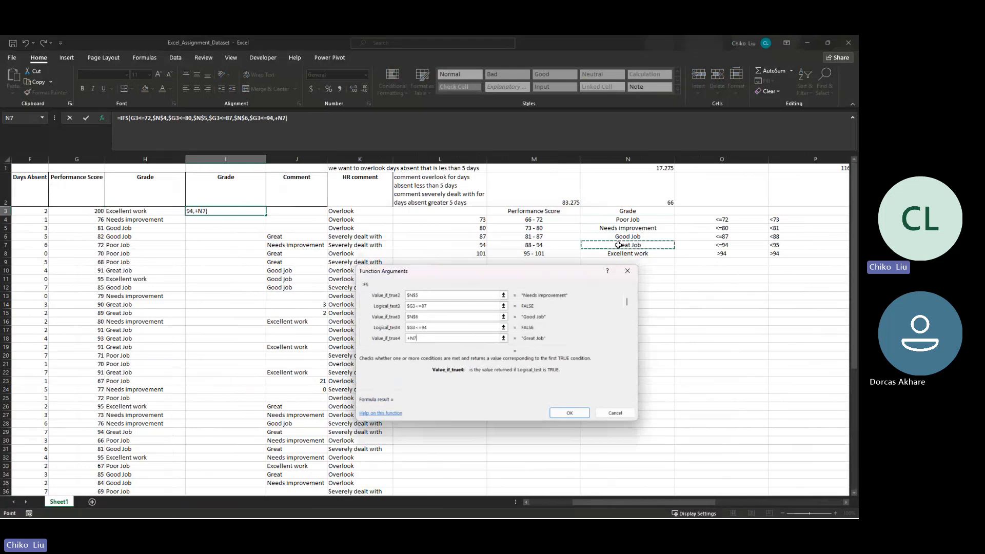
pyautogui.press('Left')
pyautogui.press('Left')
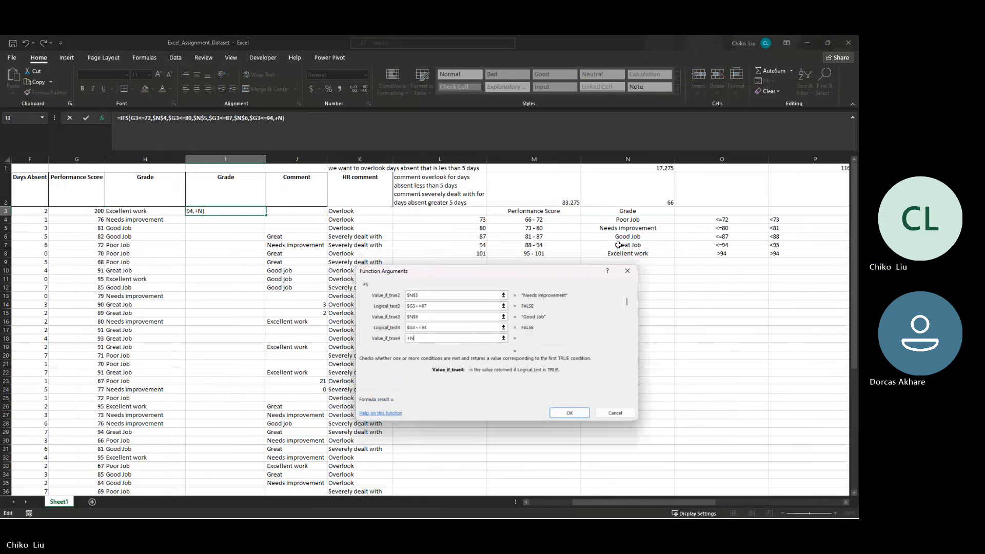
pyautogui.press('BackSpace')
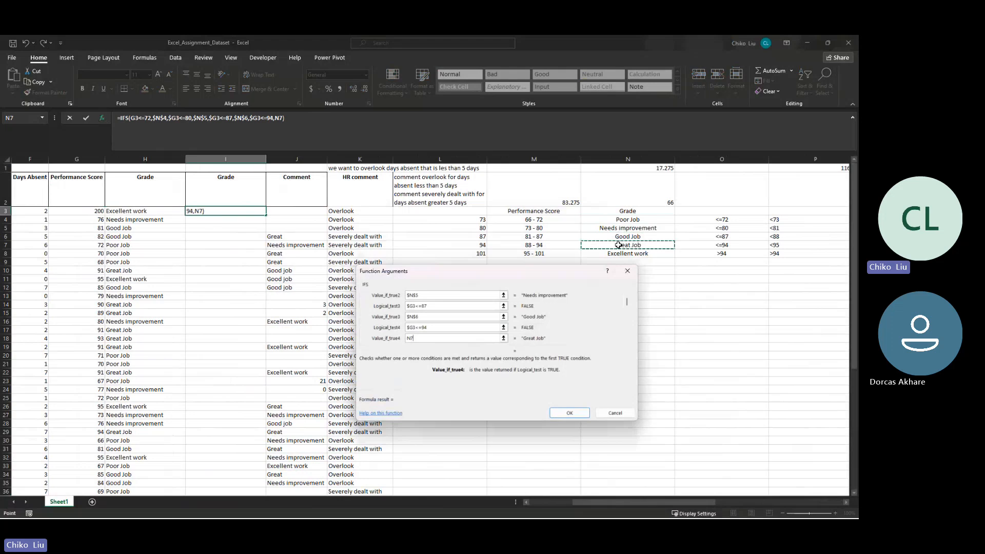
pyautogui.press('F4')
pyautogui.press('Tab')
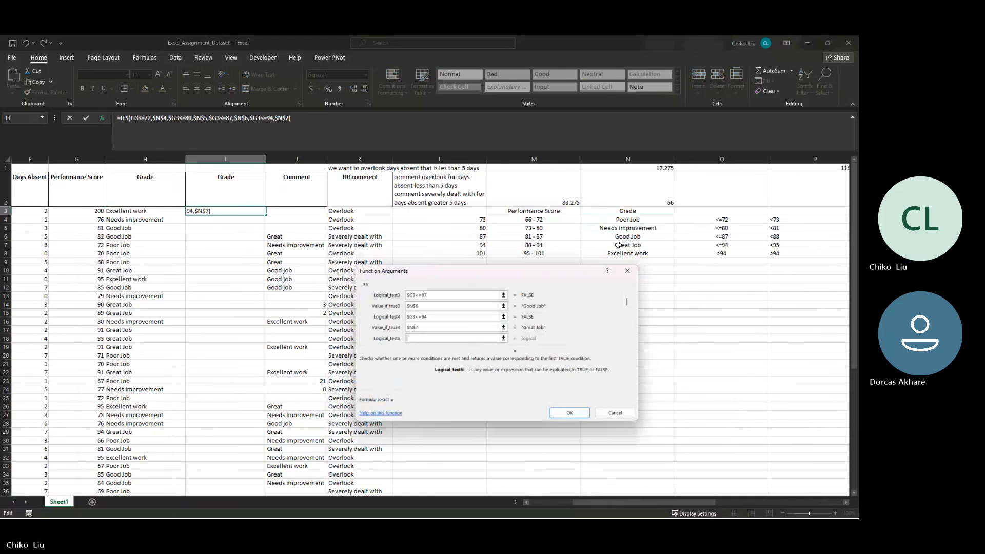
# - Set the fifth IFS test to $G3>94 with the absolute result $N$8 (Excellent work), and enter the formula in I3
pyautogui.write('$g')
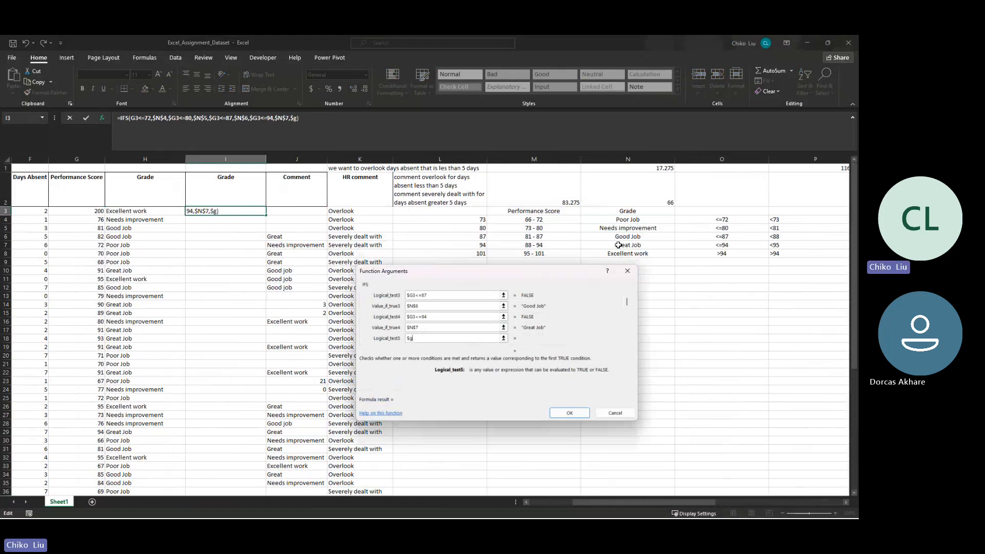
pyautogui.write('3>94')
pyautogui.press('Tab')
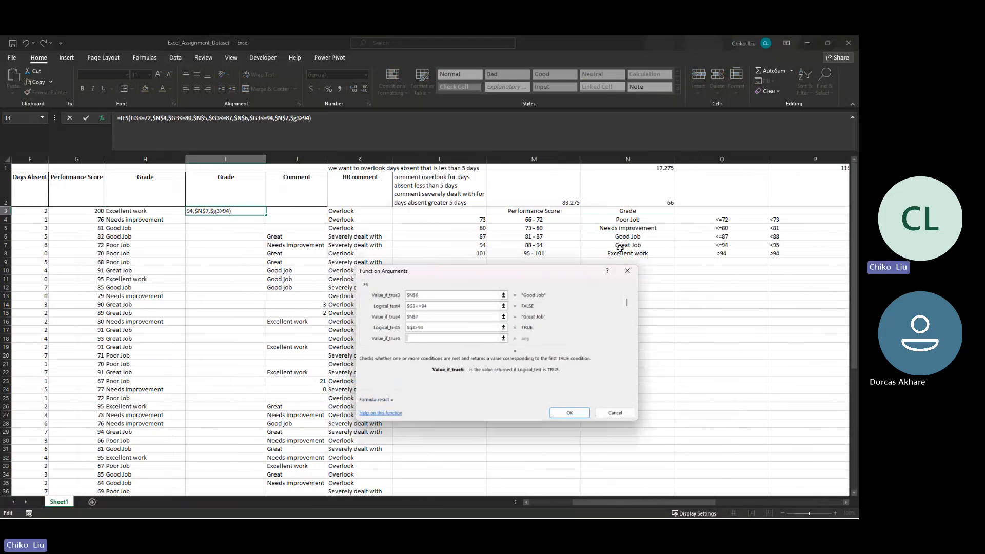
pyautogui.write('+')
pyautogui.click(619, 253)
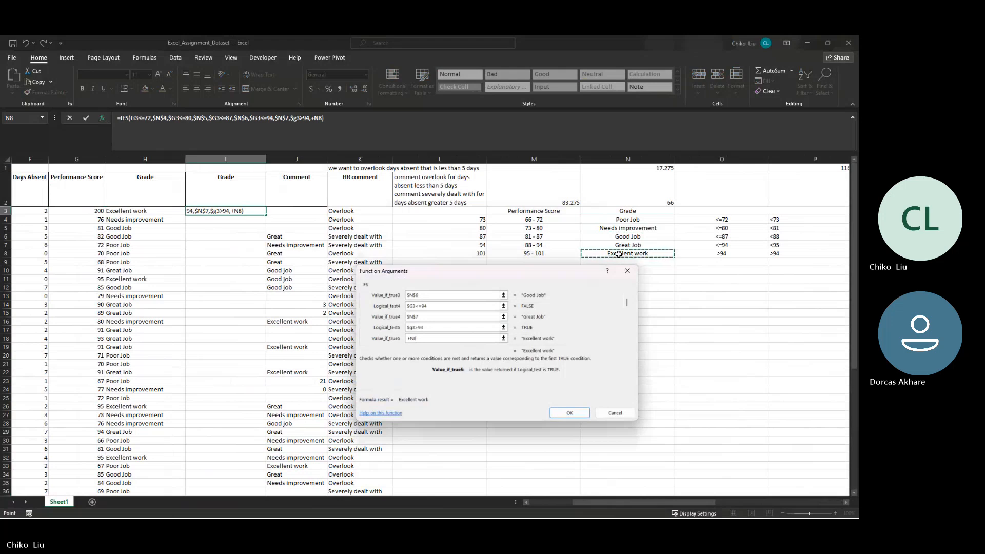
pyautogui.click(410, 337)
pyautogui.press('BackSpace')
pyautogui.press('F4')
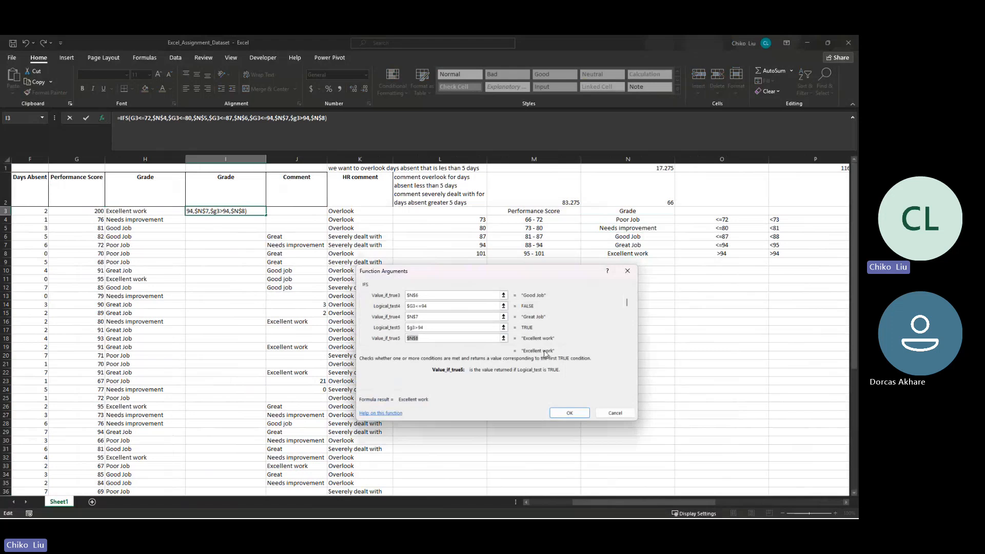
pyautogui.click(564, 413)
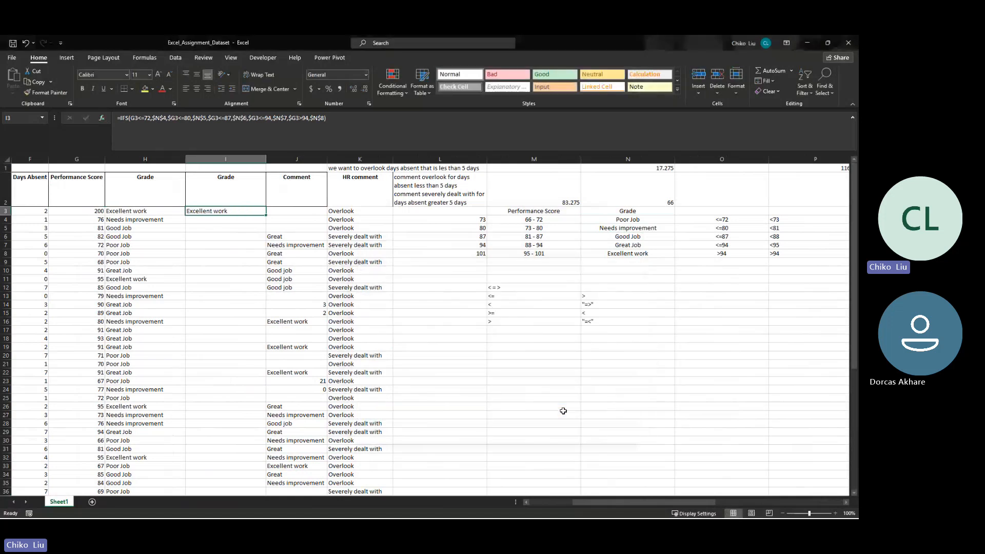
# - Fill the IFS formula from I3 down through I42 and review the thresholds and score ranges in the score table
pyautogui.moveTo(266, 214); pyautogui.dragTo(245, 512)
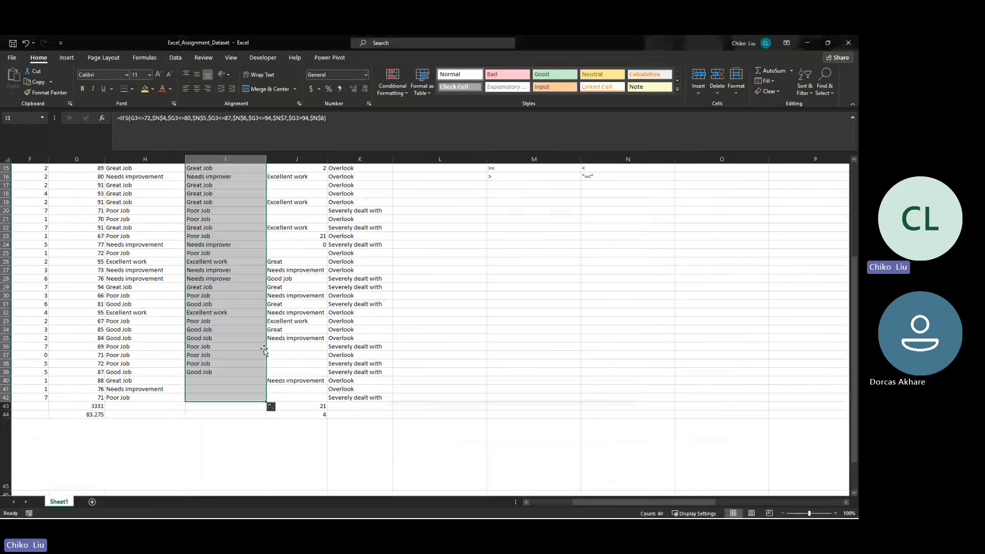
pyautogui.scroll(5, 294, 285)
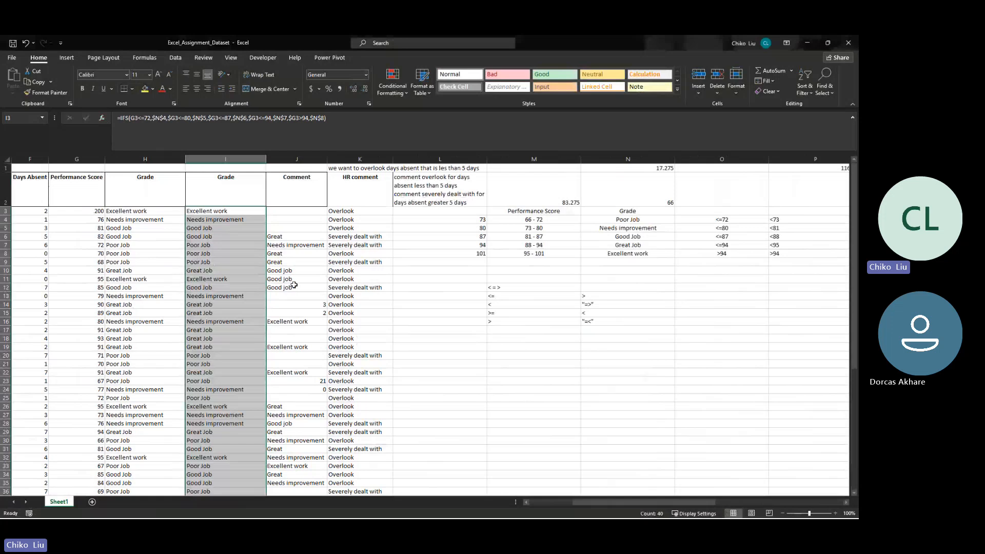
pyautogui.moveTo(718, 220); pyautogui.dragTo(703, 232)
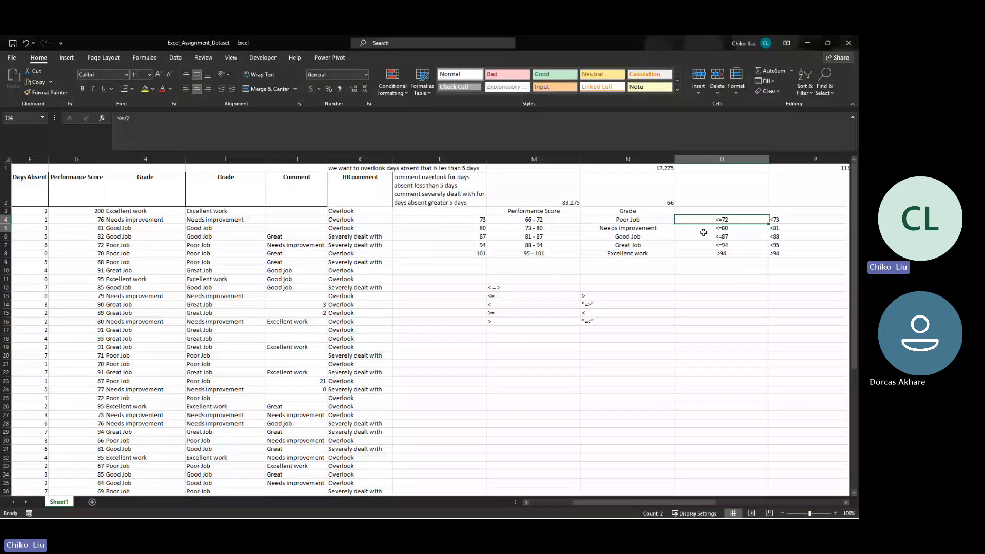
pyautogui.moveTo(534, 219); pyautogui.dragTo(534, 253)
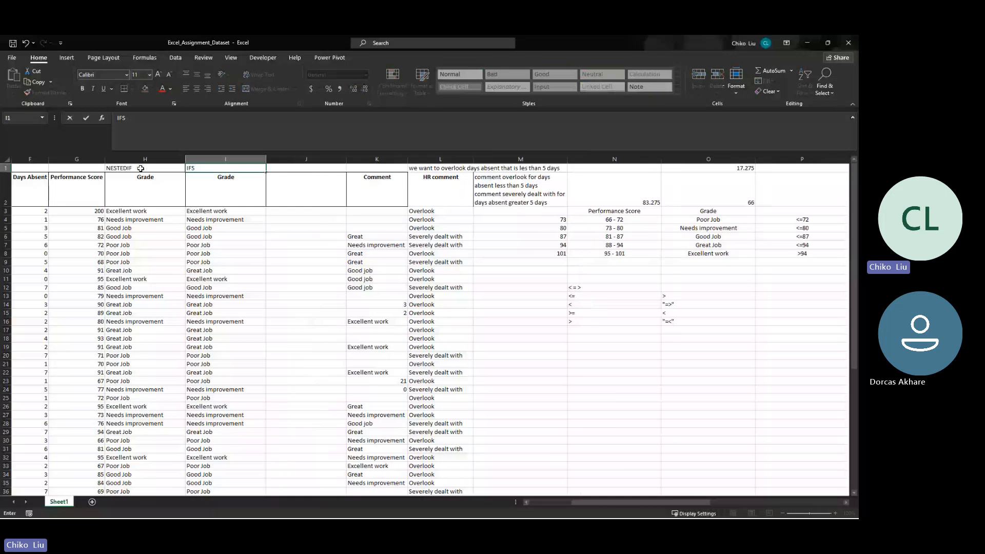
# - Label the second Grade column IFS in I1 and the new third Grade column IFS & AND in J1
pyautogui.press('Tab')
pyautogui.write('IFS')
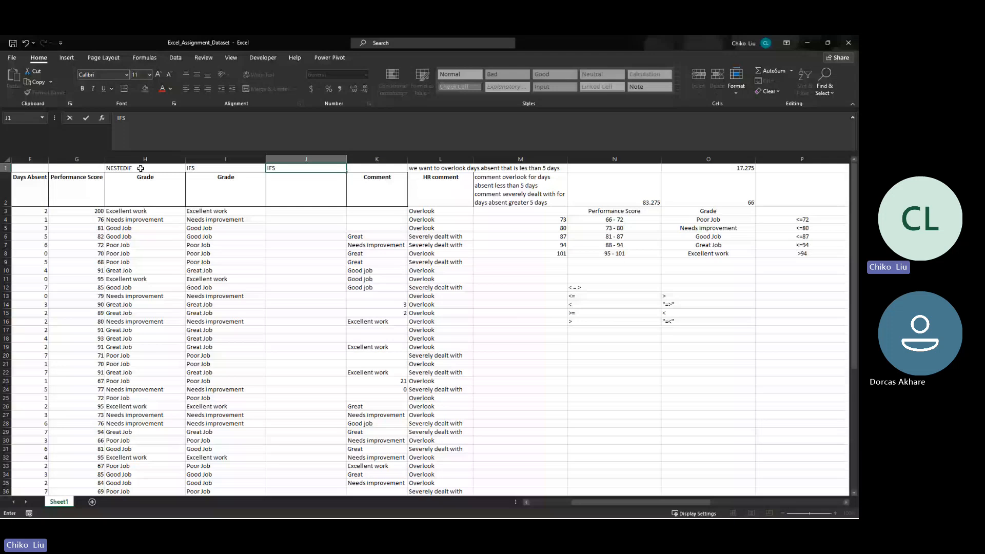
pyautogui.write(' & AND\\')
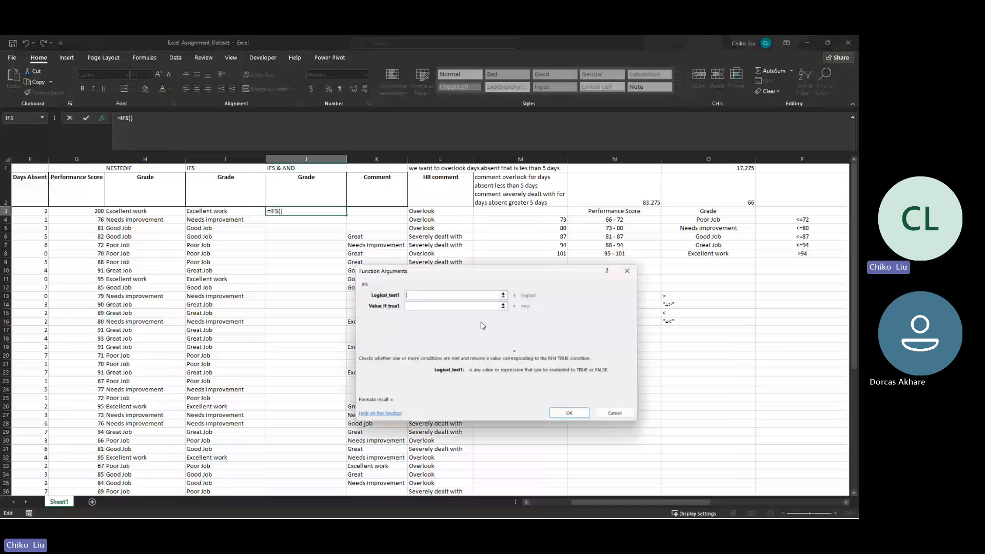
# - Move the arguments dialog clear of the score table and set J3's first IFS test to AND($G3>=66,$G3<=72)
pyautogui.moveTo(482, 325); pyautogui.dragTo(619, 228)
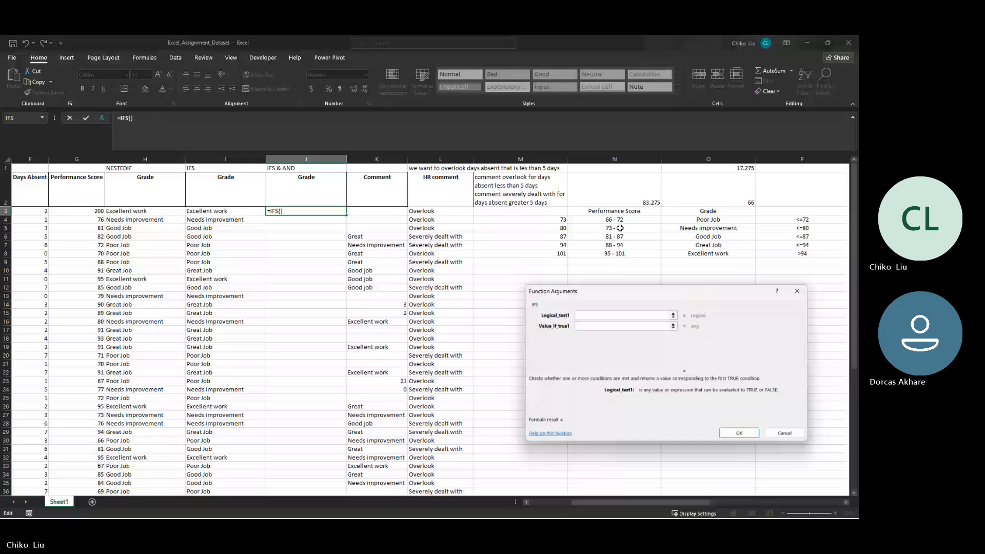
pyautogui.click(597, 315)
pyautogui.write('N')
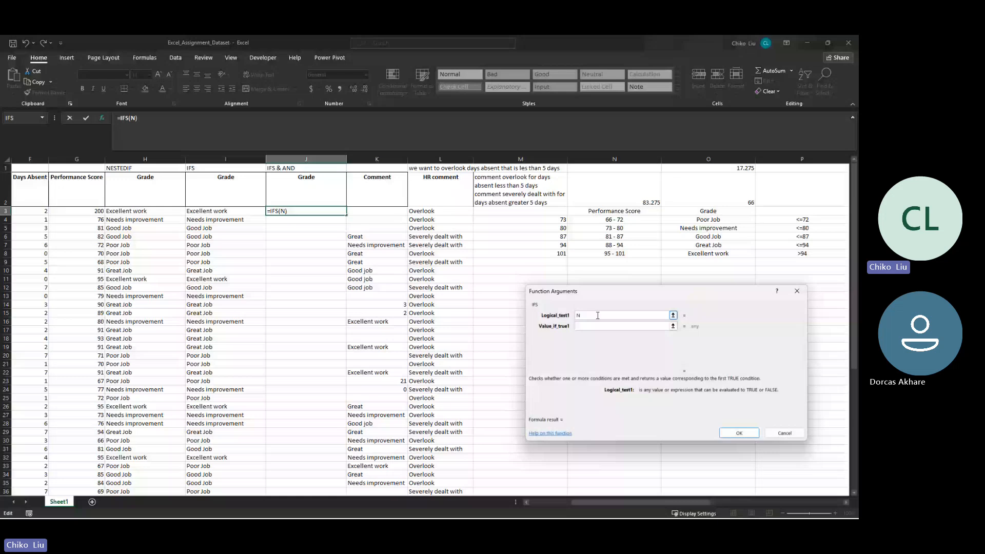
pyautogui.press('BackSpace')
pyautogui.write('AND($G3>=66')
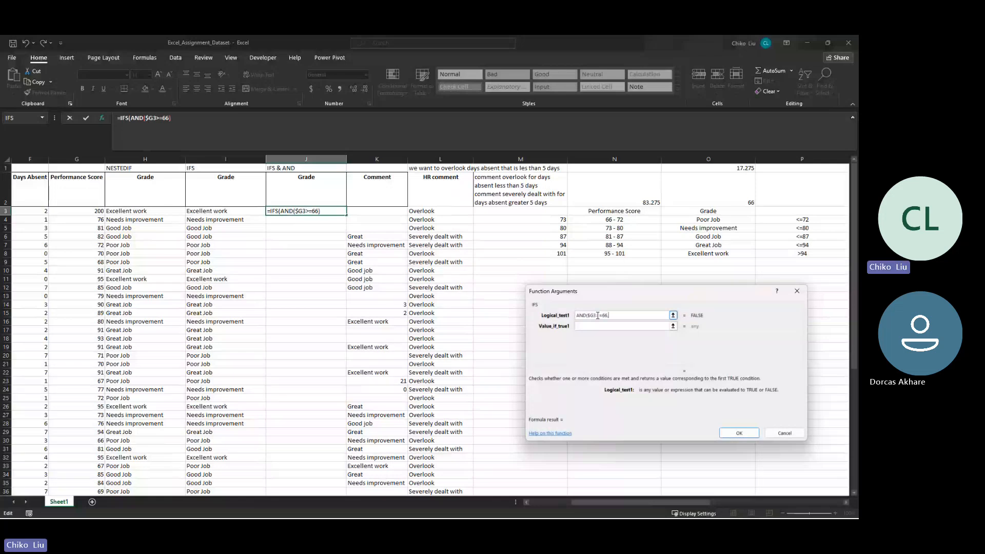
pyautogui.write(',')
pyautogui.write('$G3')
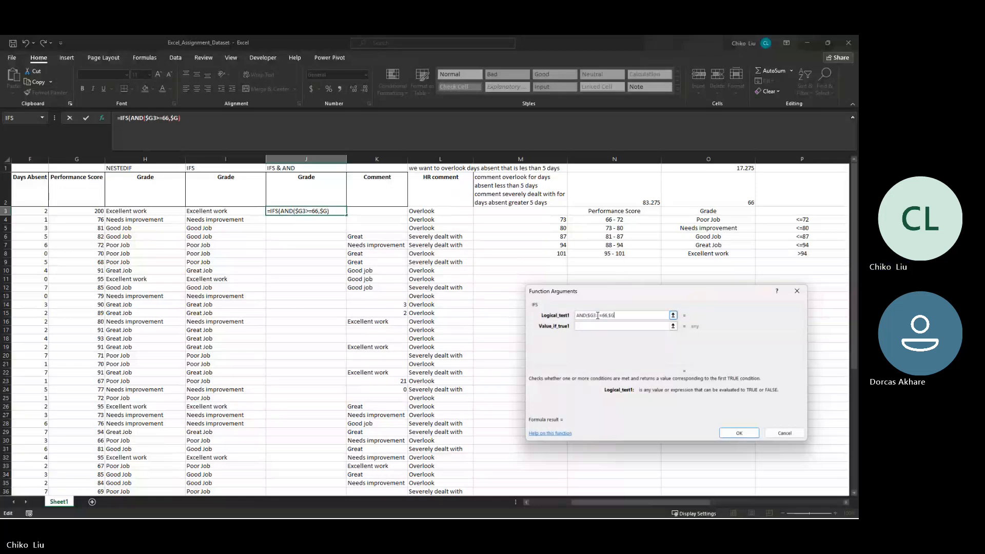
pyautogui.write('<')
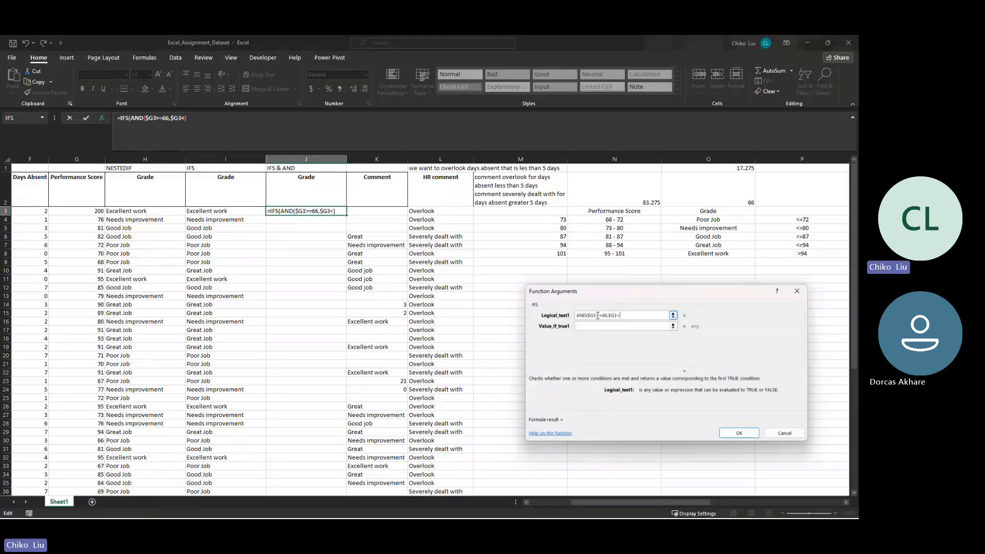
pyautogui.write('=72')
pyautogui.write(')')
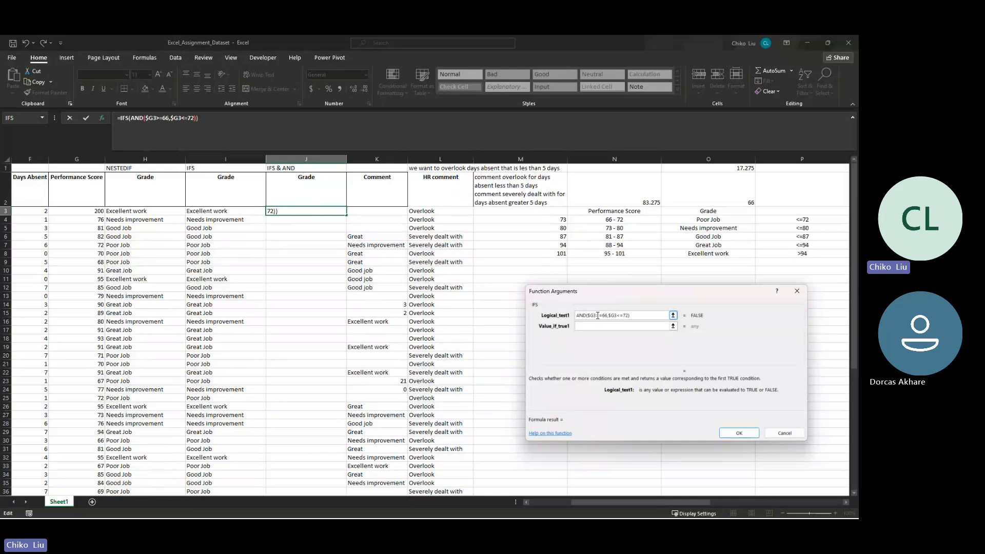
# - Set the result of the first AND test to the absolute reference $O$4 (Poor Job)
pyautogui.press('Tab')
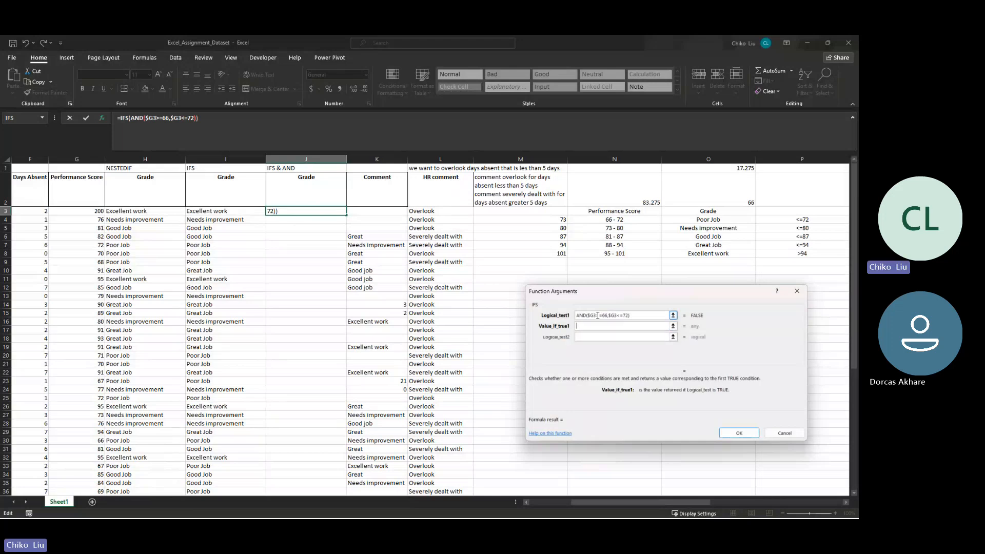
pyautogui.click(683, 219)
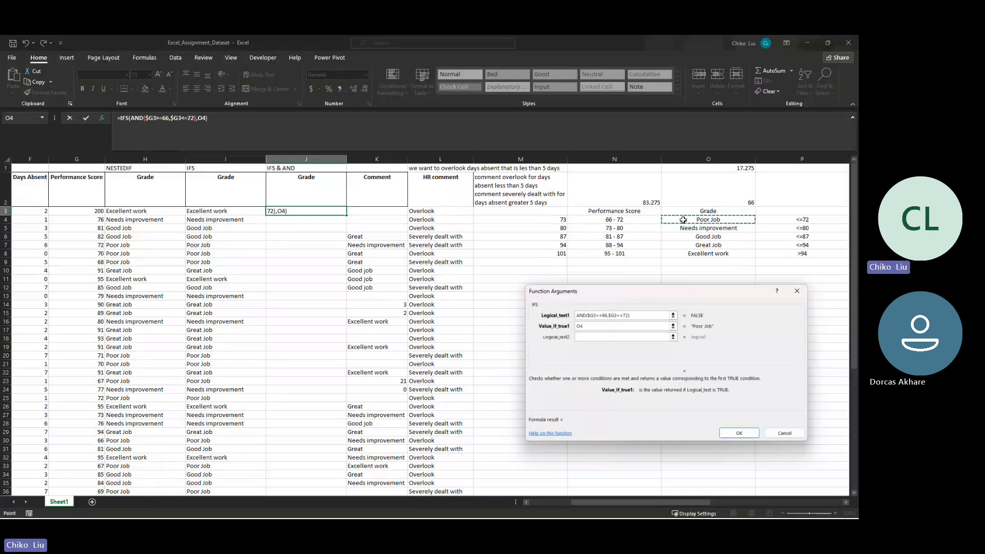
pyautogui.press('F4')
# - Copy the first AND test into J3's second IFS test and change it to AND($G3>=73,$G3<=80)
pyautogui.click(575, 315)
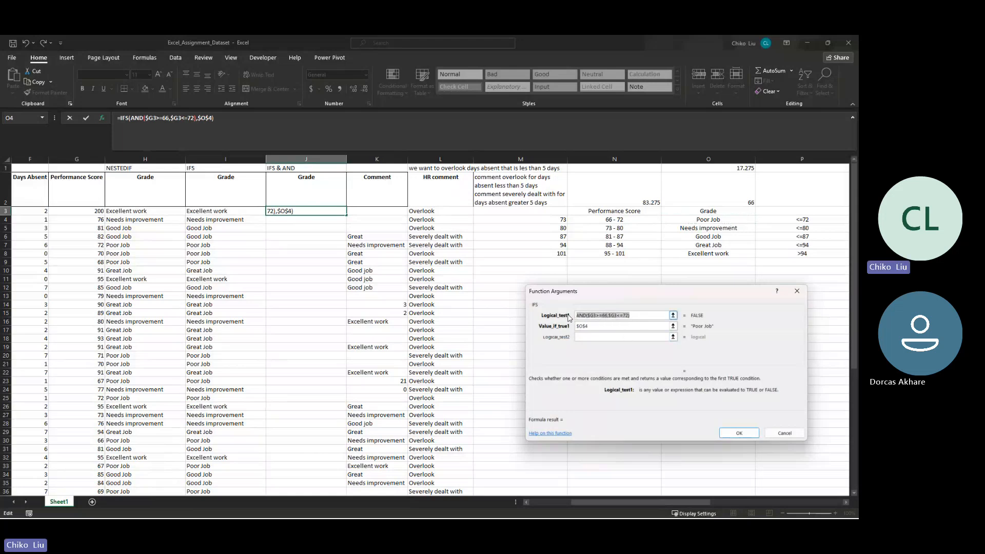
pyautogui.click(591, 338)
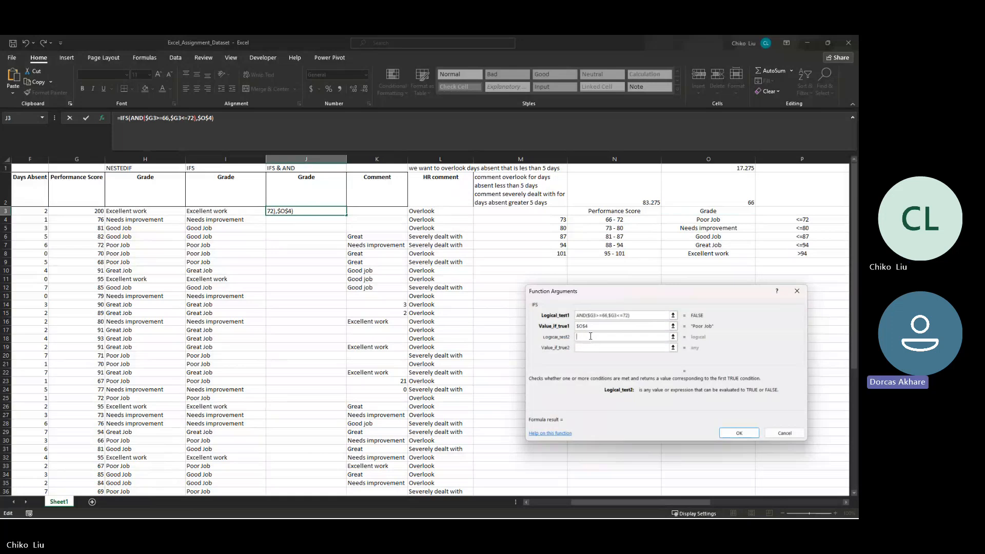
pyautogui.hotkey('ctrl', 'v')
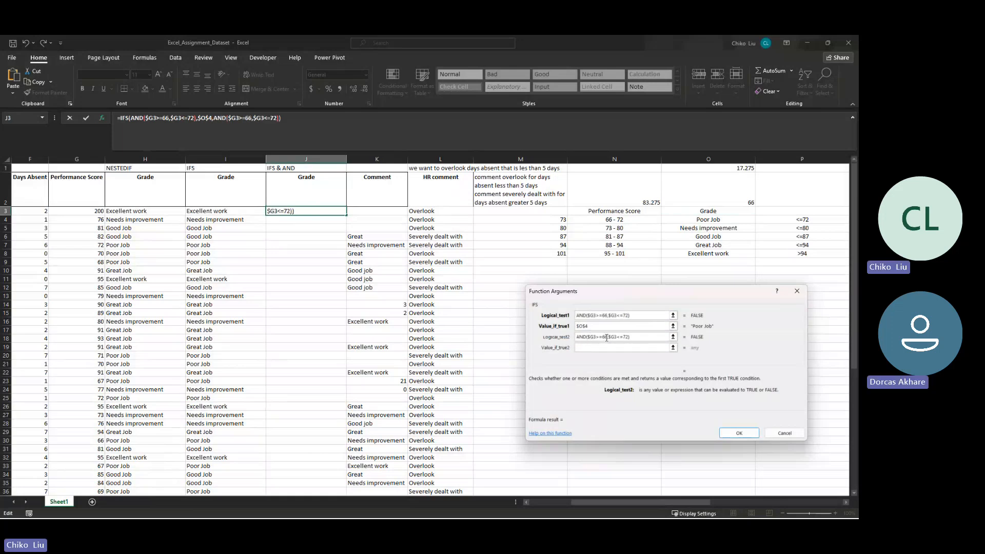
pyautogui.click(607, 338)
pyautogui.press('BackSpace')
pyautogui.press('BackSpace')
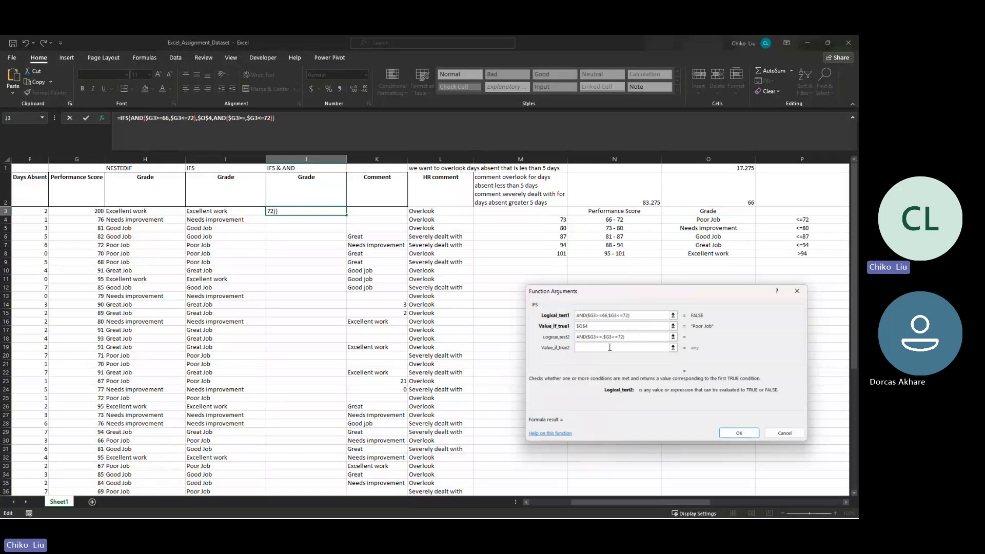
pyautogui.write('73')
pyautogui.press('BackSpace')
pyautogui.press('BackSpace')
pyautogui.write('80')
# - Set the result of the second AND test to the absolute reference $O$5 (Needs improvement)
pyautogui.click(614, 348)
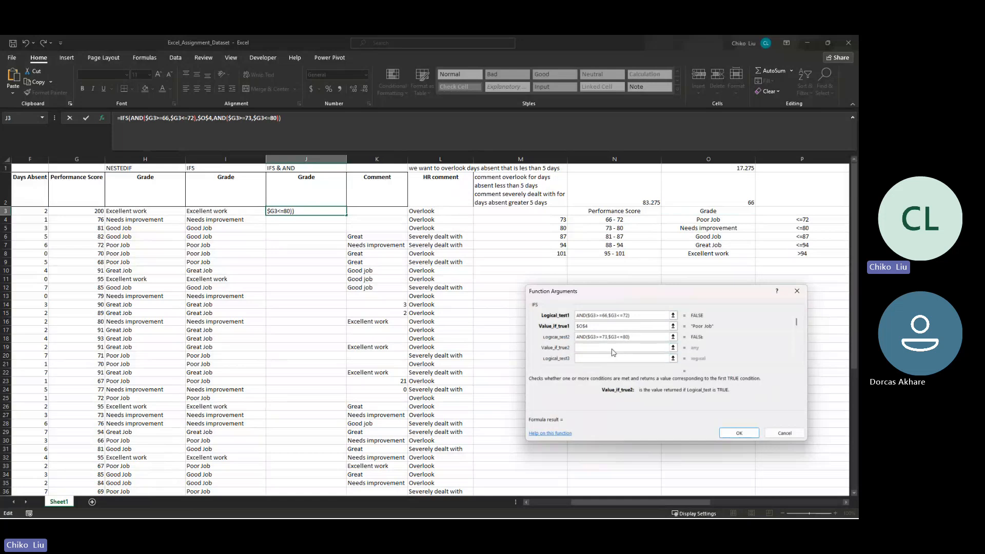
pyautogui.click(707, 230)
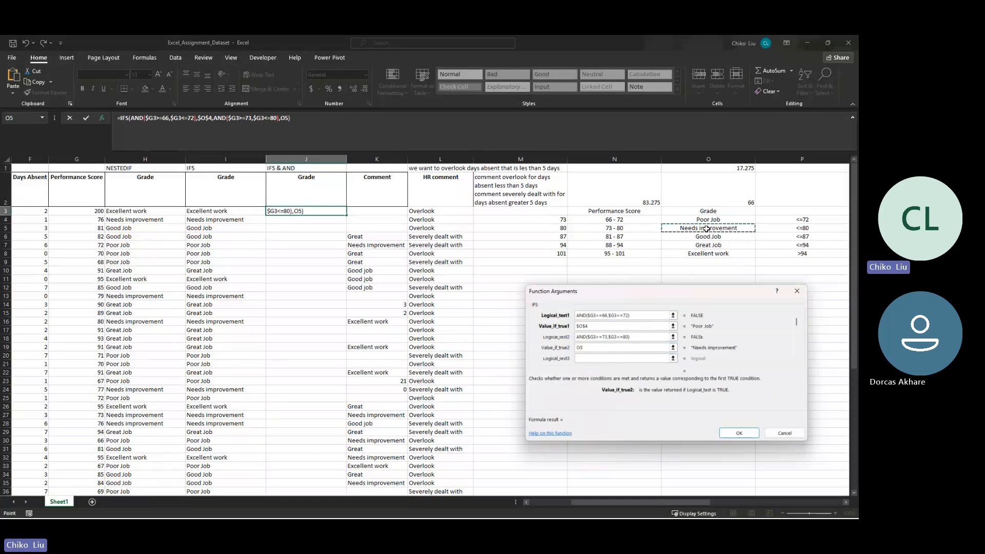
pyautogui.press('F4')
# - Paste the copied AND condition as the third IFS test and change it to AND($G3>=81,$G3<=87)
pyautogui.click(621, 359)
pyautogui.hotkey('ctrl', 'v')
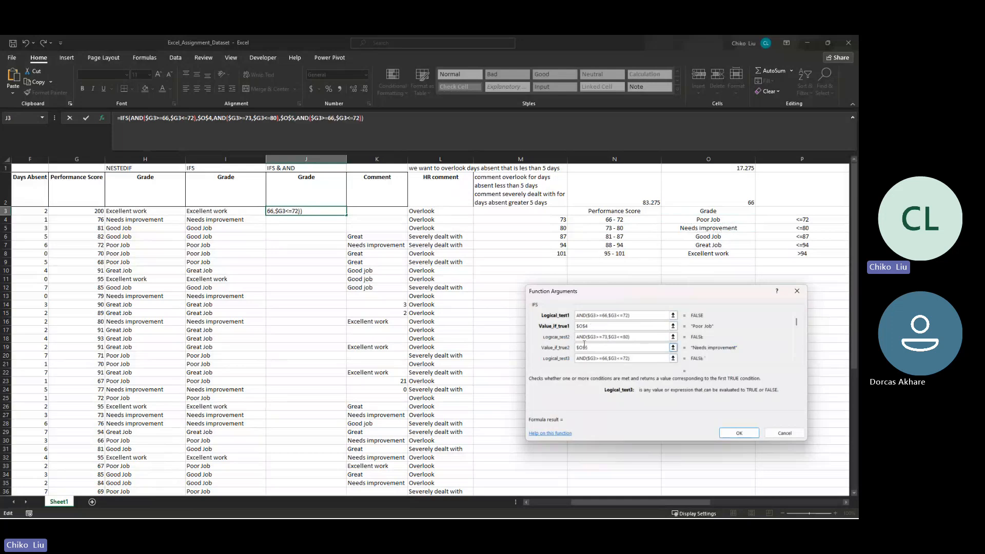
pyautogui.click(607, 360)
pyautogui.press('BackSpace')
pyautogui.press('BackSpace')
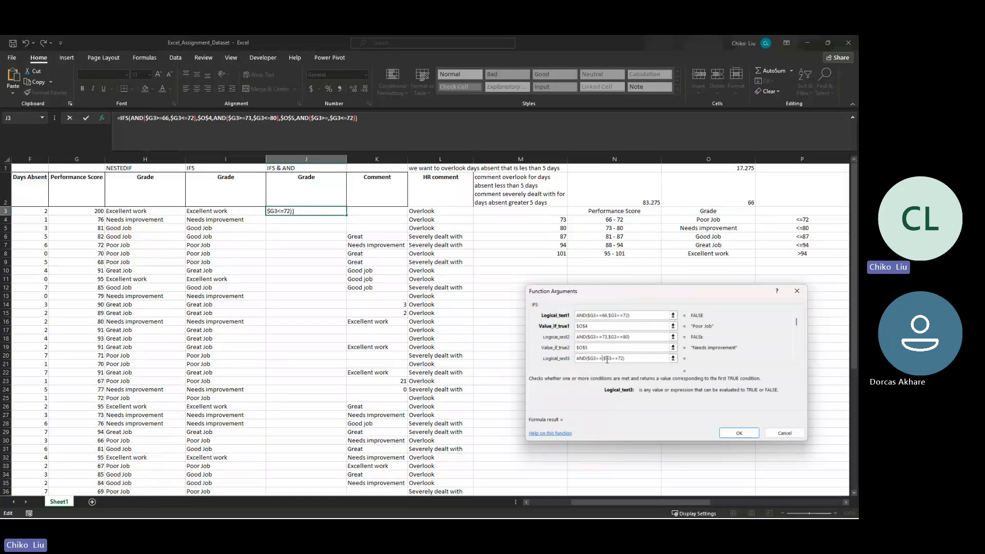
pyautogui.write('81')
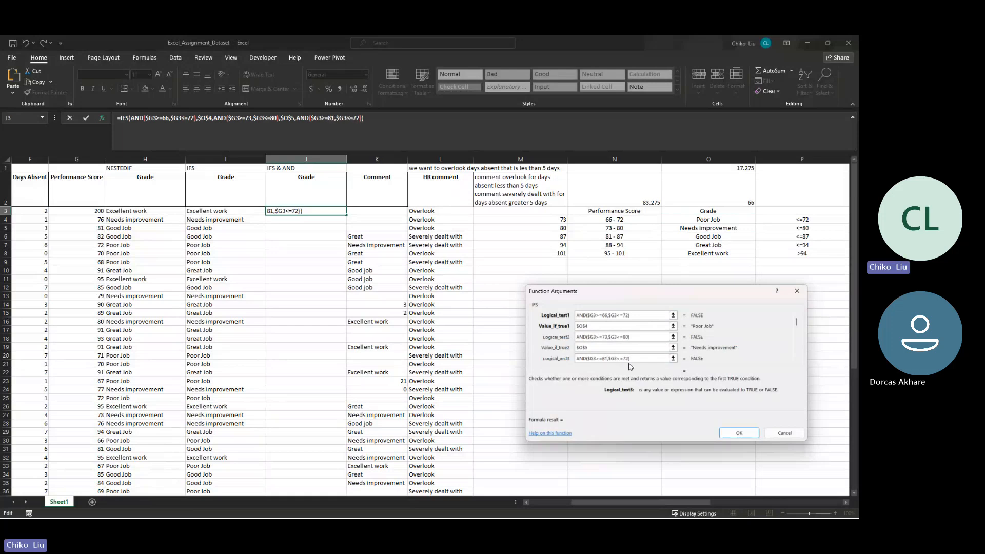
pyautogui.click(628, 358)
pyautogui.press('BackSpace')
pyautogui.press('BackSpace')
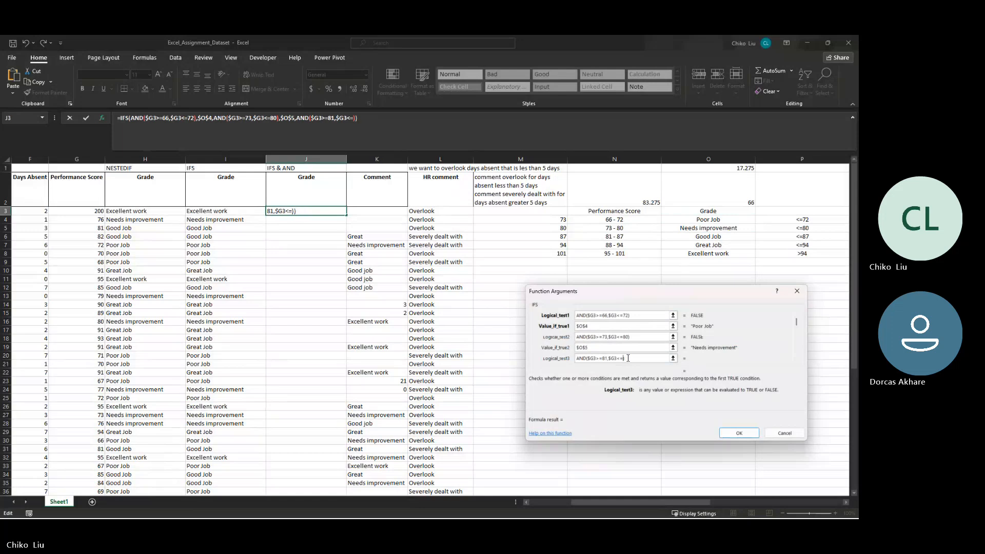
pyautogui.write('87')
# - Set the result of the third AND test to the absolute reference $O$6 (Good Job), without any leading plus reference
pyautogui.press('Tab')
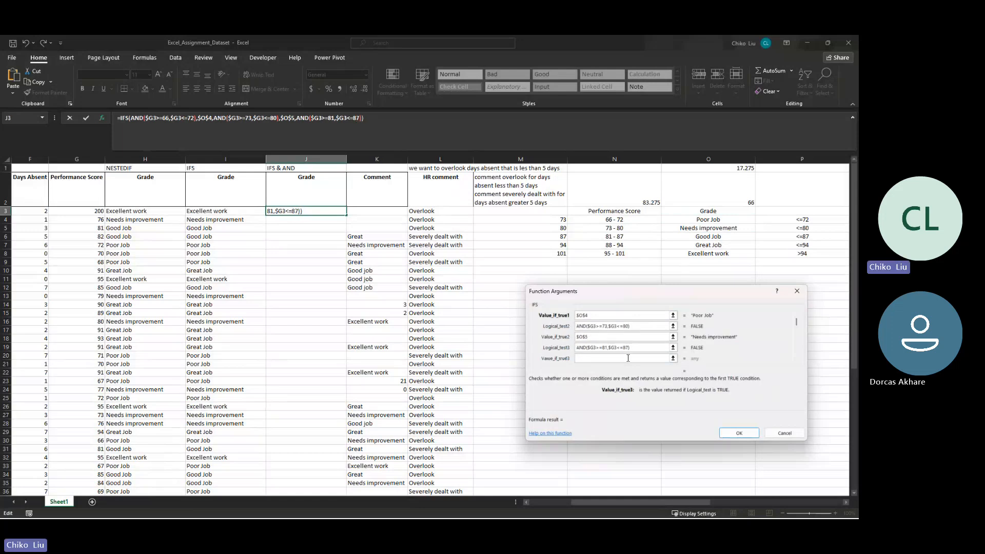
pyautogui.click(690, 239)
pyautogui.press('F4')
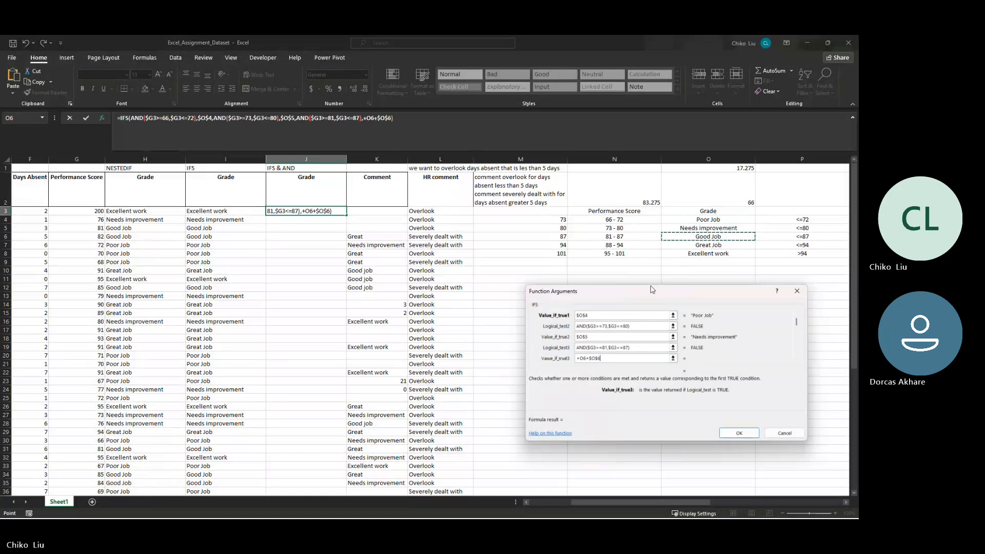
pyautogui.moveTo(588, 358); pyautogui.dragTo(574, 358)
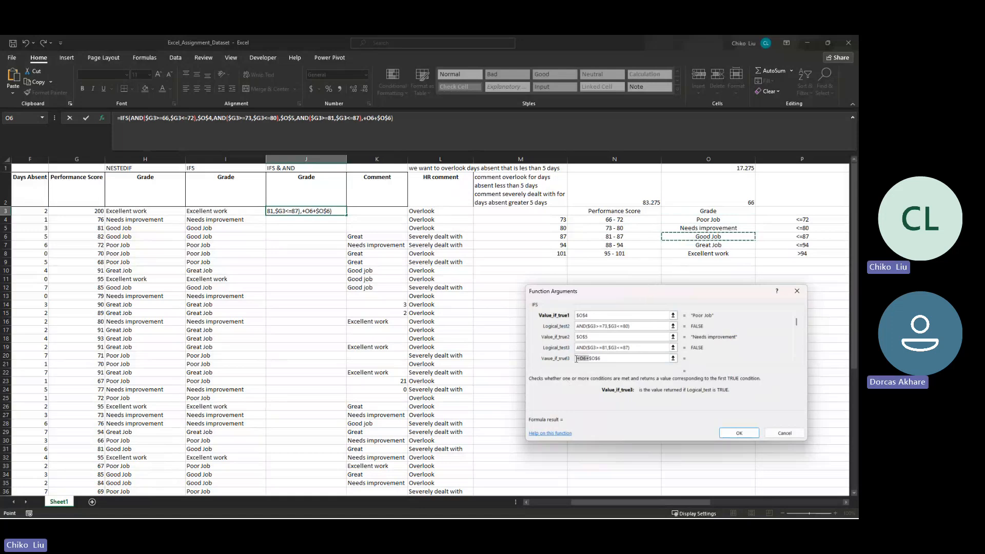
pyautogui.press('BackSpace')
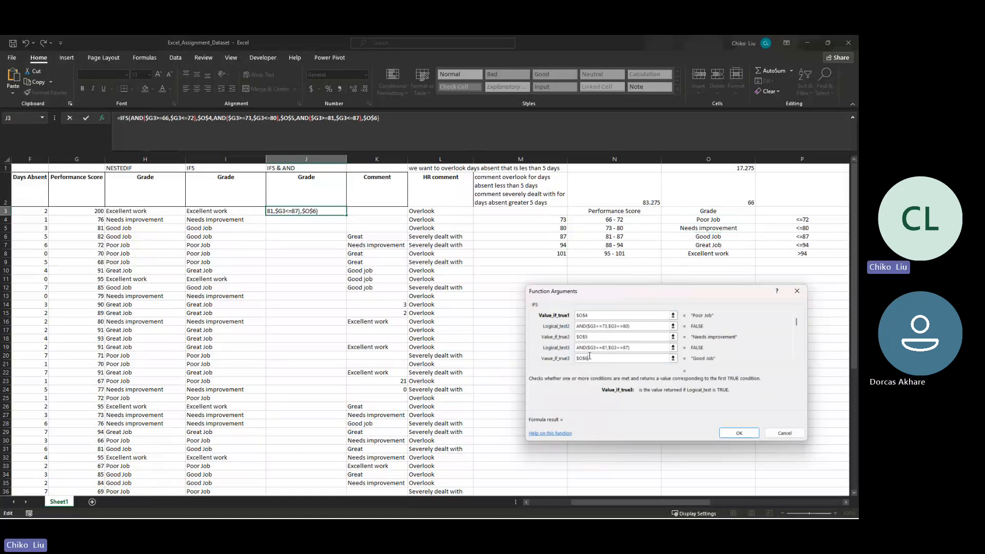
# - Paste the copied AND condition as the fourth IFS test and change it to AND($G3>=88,$G3<=94)
pyautogui.press('Tab')
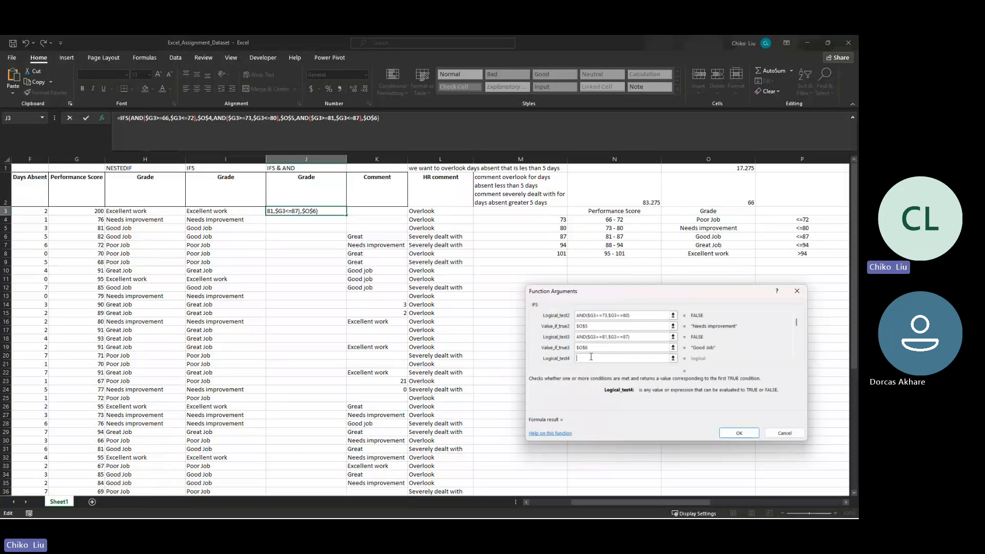
pyautogui.hotkey('ctrl', 'v')
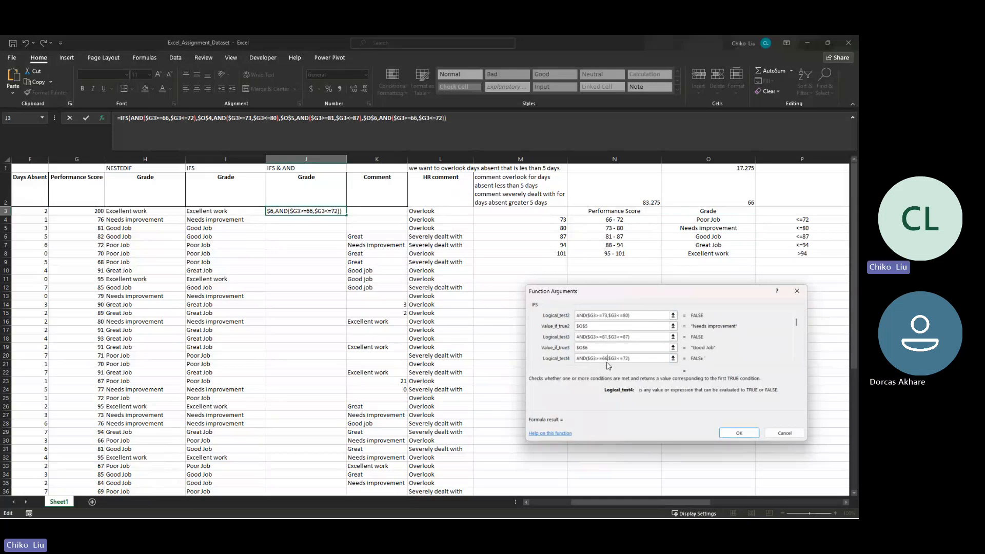
pyautogui.press('BackSpace')
pyautogui.press('BackSpace')
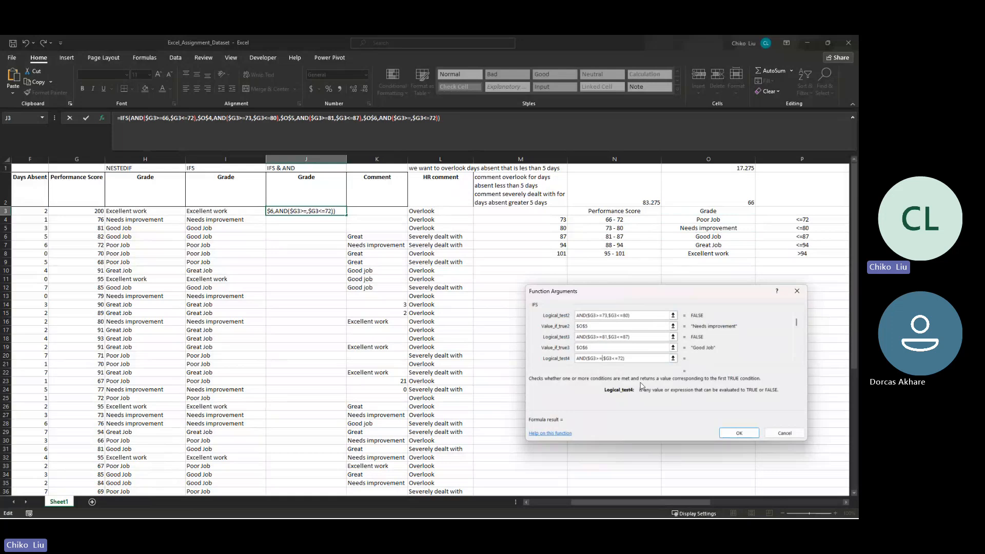
pyautogui.write('88')
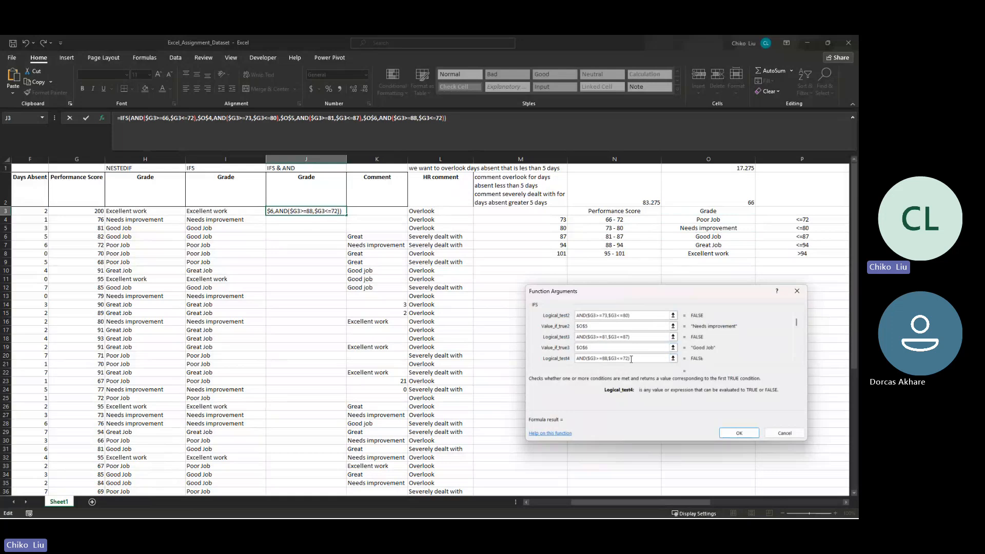
pyautogui.press('BackSpace')
pyautogui.press('BackSpace')
pyautogui.write('94')
# - Set the result of the fourth AND test to the absolute reference $O$7 (Great Job)
pyautogui.press('Tab')
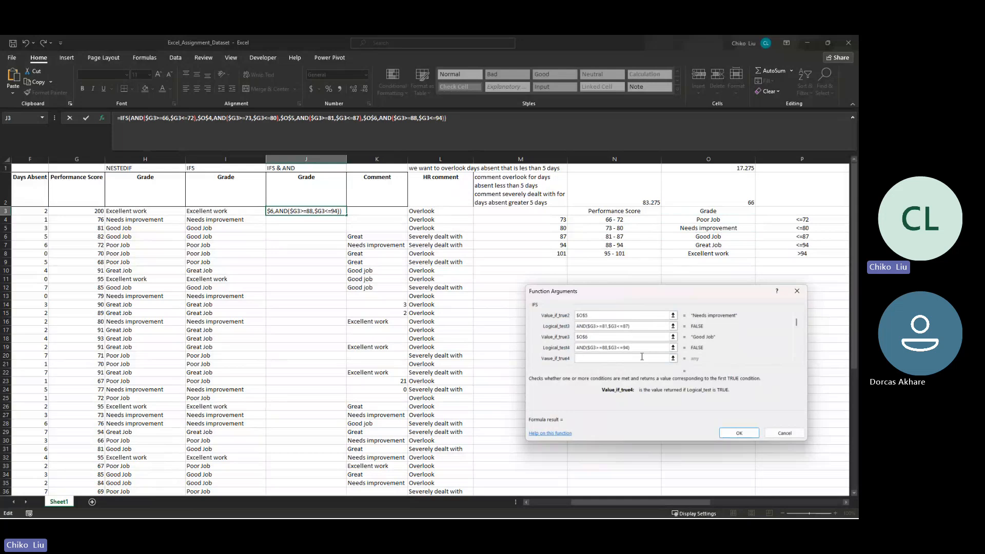
pyautogui.click(694, 247)
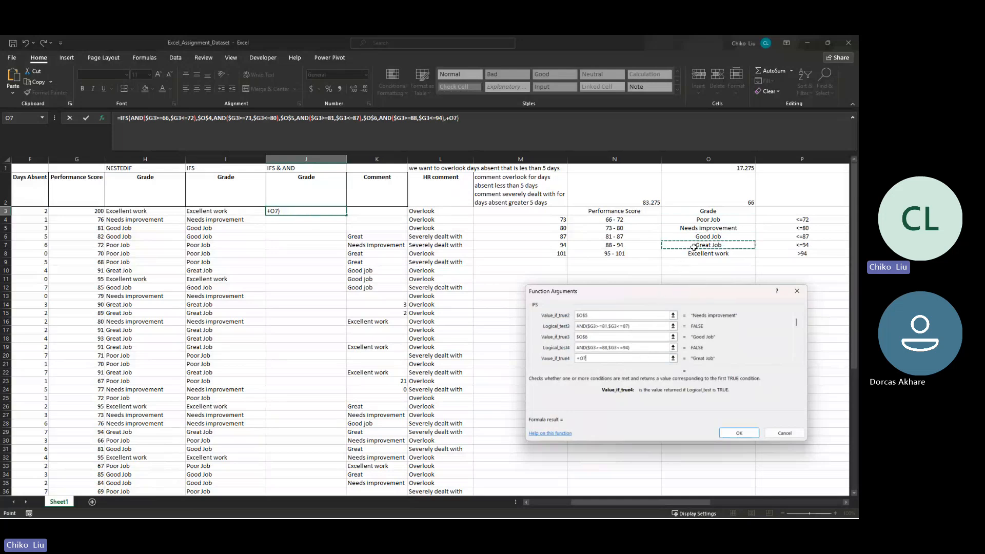
pyautogui.press('BackSpace')
pyautogui.press('BackSpace')
pyautogui.press('BackSpace')
pyautogui.click(694, 247)
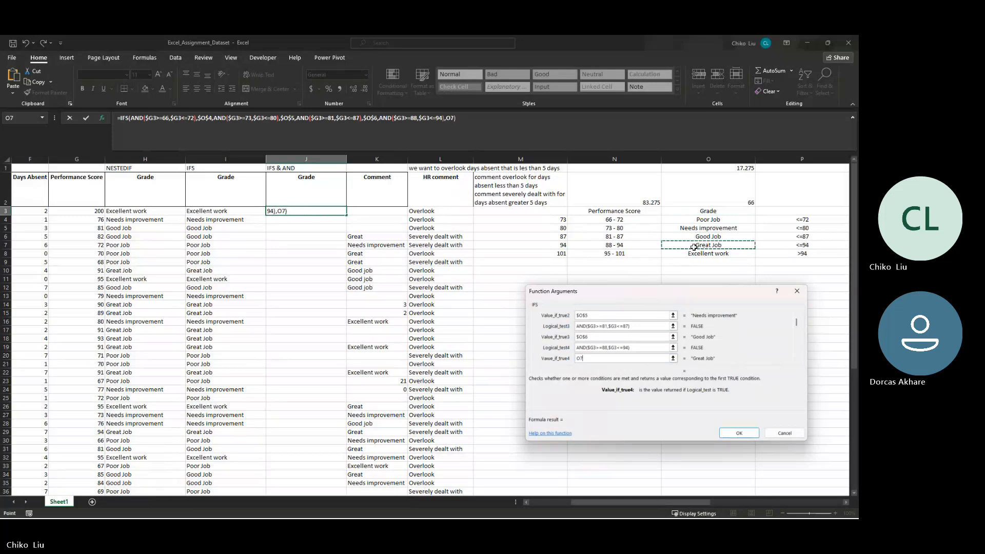
pyautogui.press('F4')
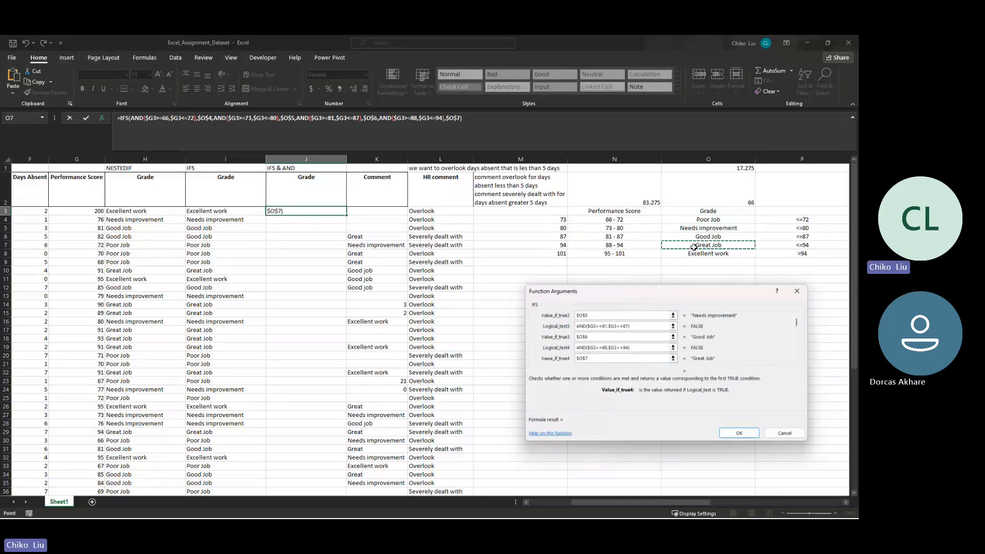
# - Enter $G3>95 as the fifth IFS test, without an AND condition
pyautogui.press('Tab')
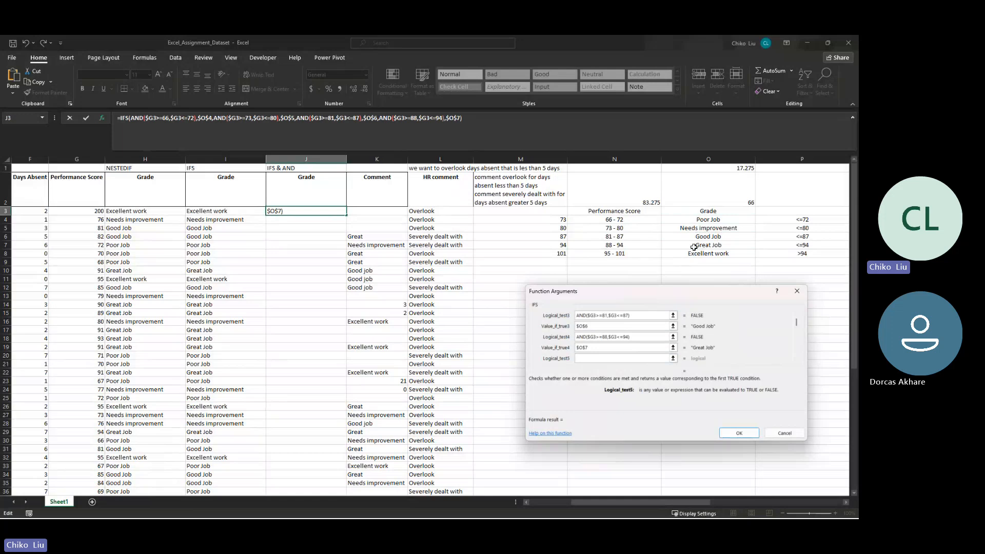
pyautogui.write('$g3>95')
# - Set the fifth test's result to the absolute reference $O$8 (Excellent work) and enter the completed formula in J3
pyautogui.press('Tab')
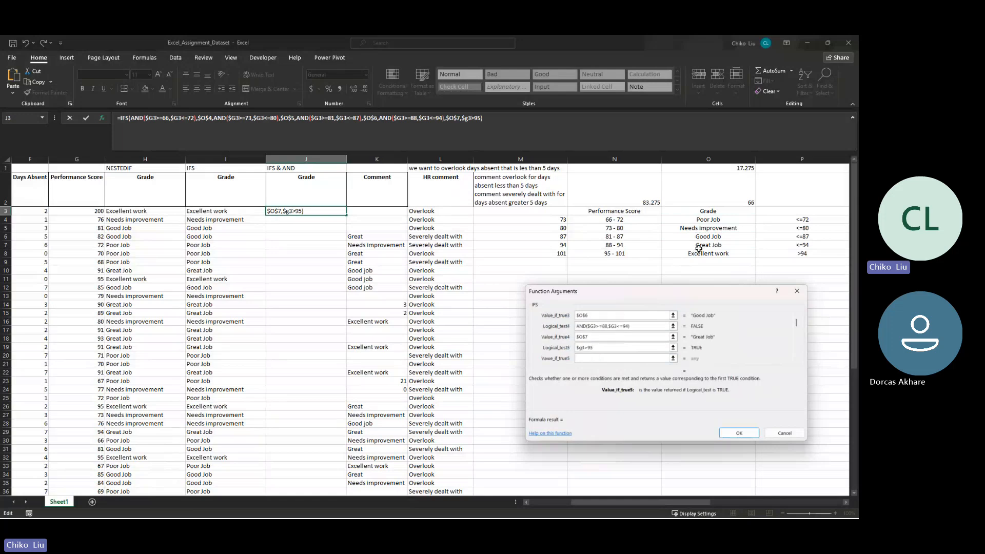
pyautogui.write('+')
pyautogui.click(695, 254)
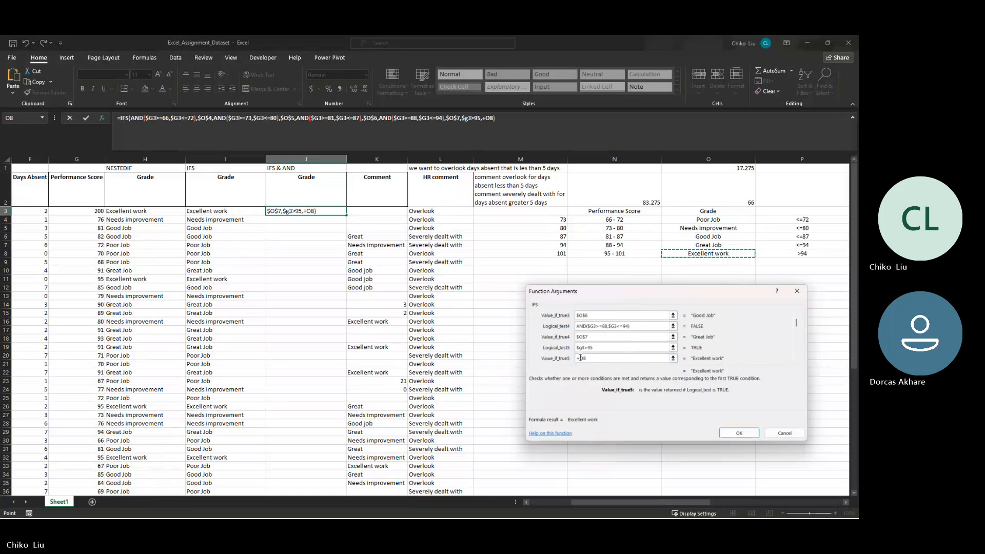
pyautogui.click(578, 358)
pyautogui.press('Delete')
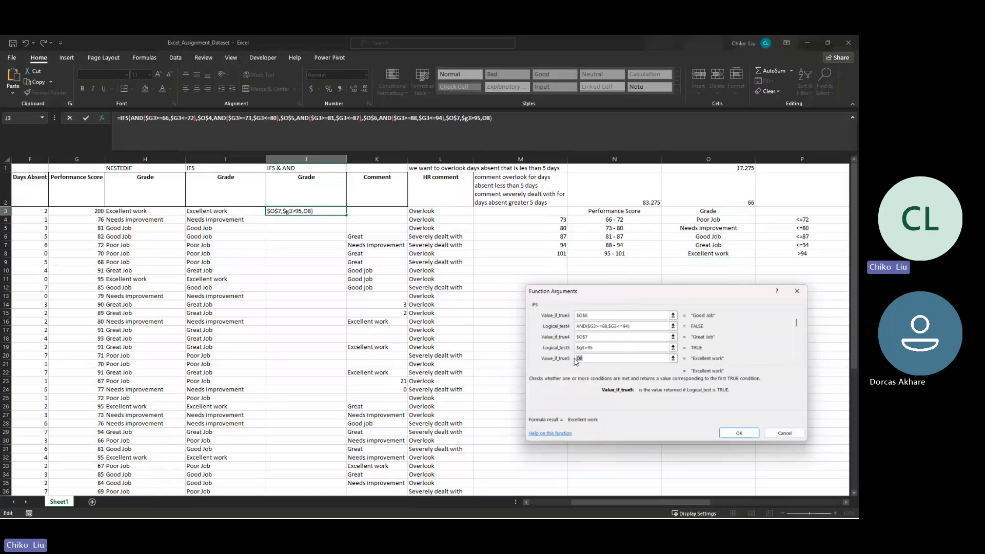
pyautogui.press('F4')
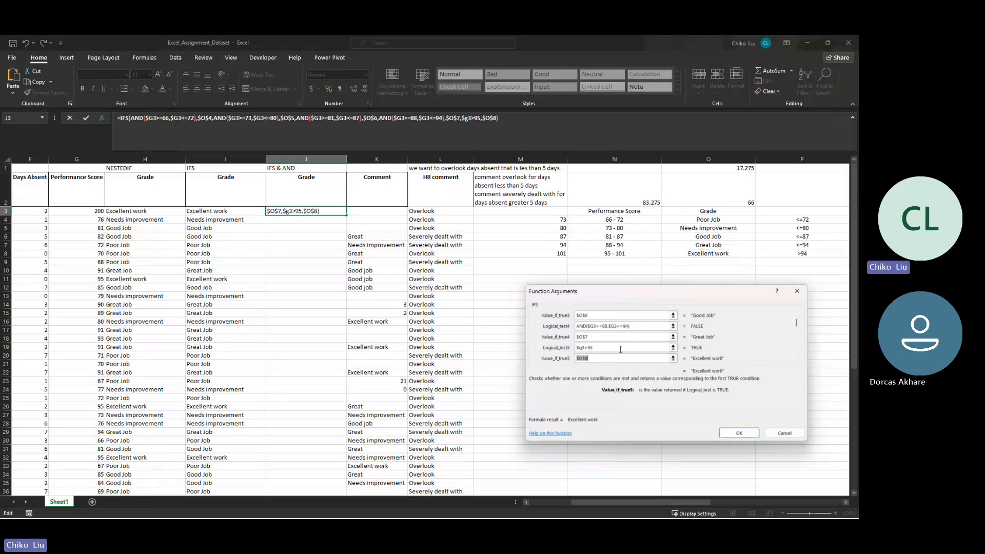
pyautogui.click(734, 434)
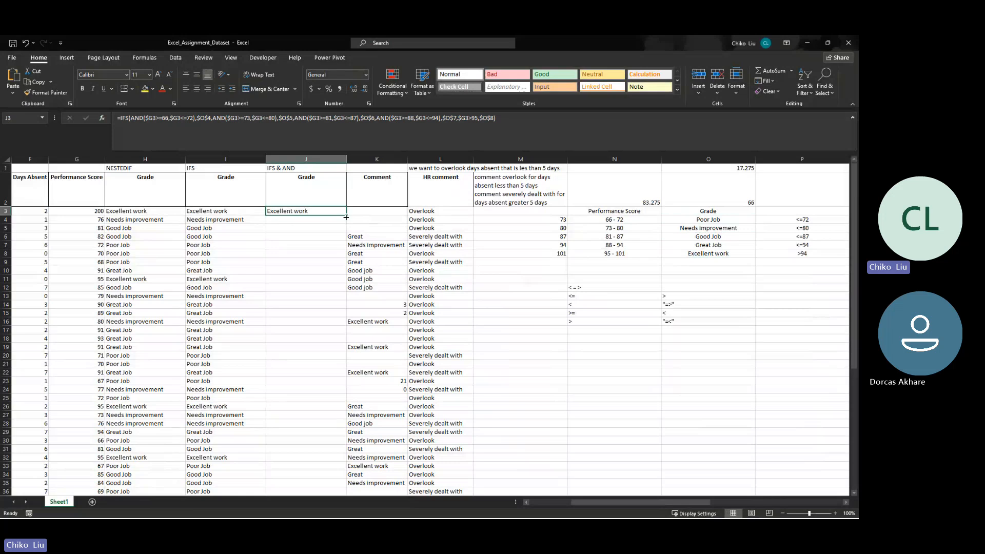
# - Fill the IFS & AND formula from J3 down through J42 and inspect the formulas in J26 and J11
pyautogui.moveTo(346, 217); pyautogui.dragTo(308, 400)
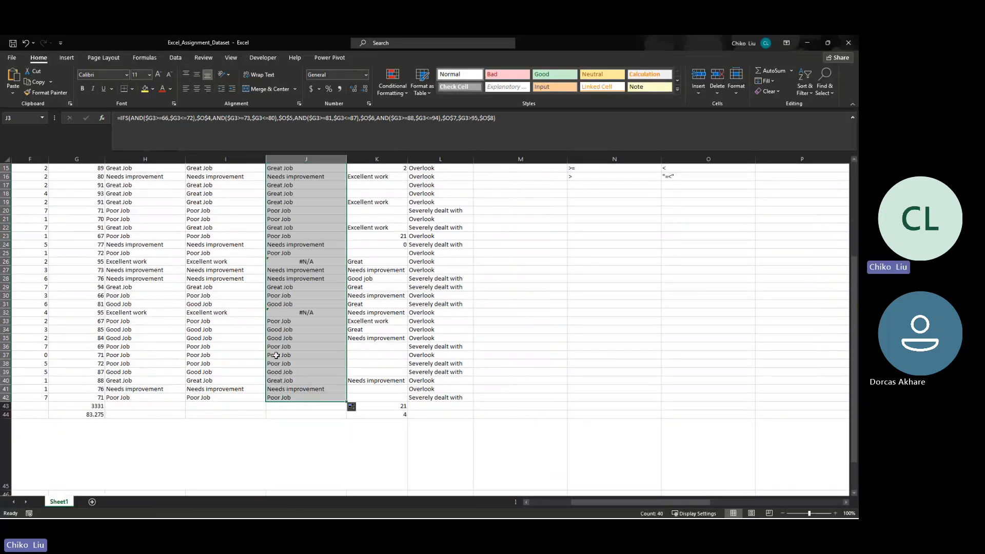
pyautogui.click(95, 262)
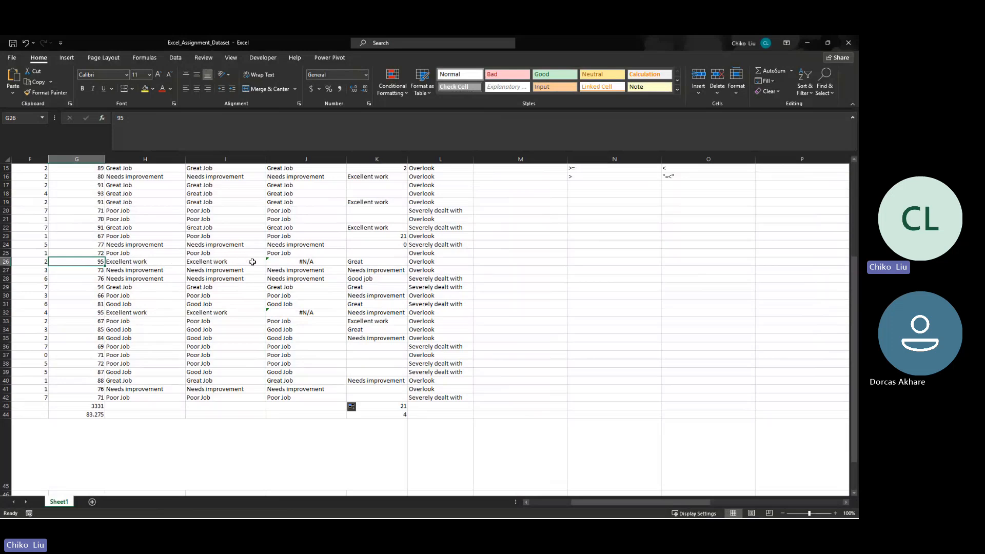
pyautogui.click(279, 261)
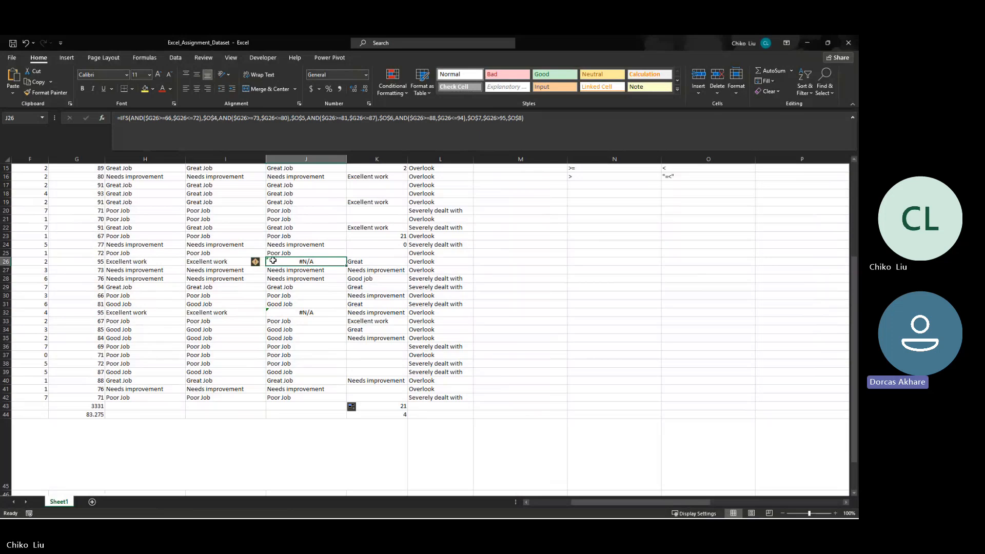
pyautogui.scroll(5, 273, 261)
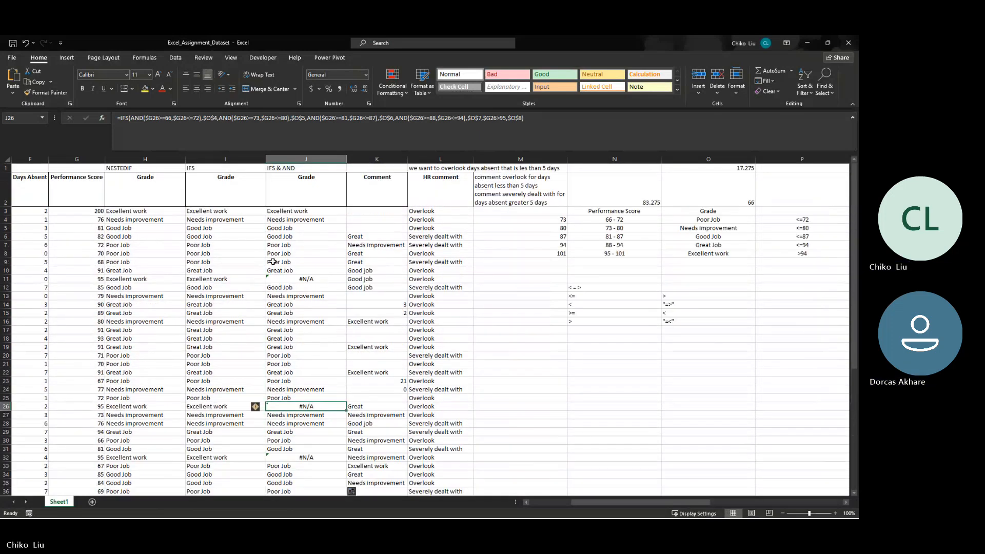
pyautogui.scroll(-1, 288, 224)
pyautogui.scroll(1, 279, 224)
pyautogui.click(303, 278)
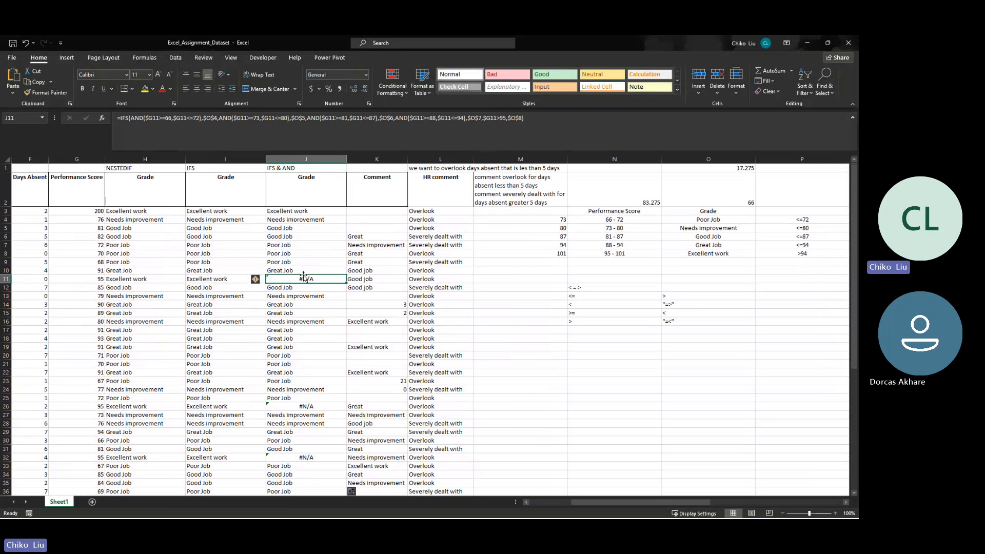
# - Change the last test in J3's formula to $G3>94 and refill it down through J42, checking it against the IFS column
pyautogui.click(316, 212)
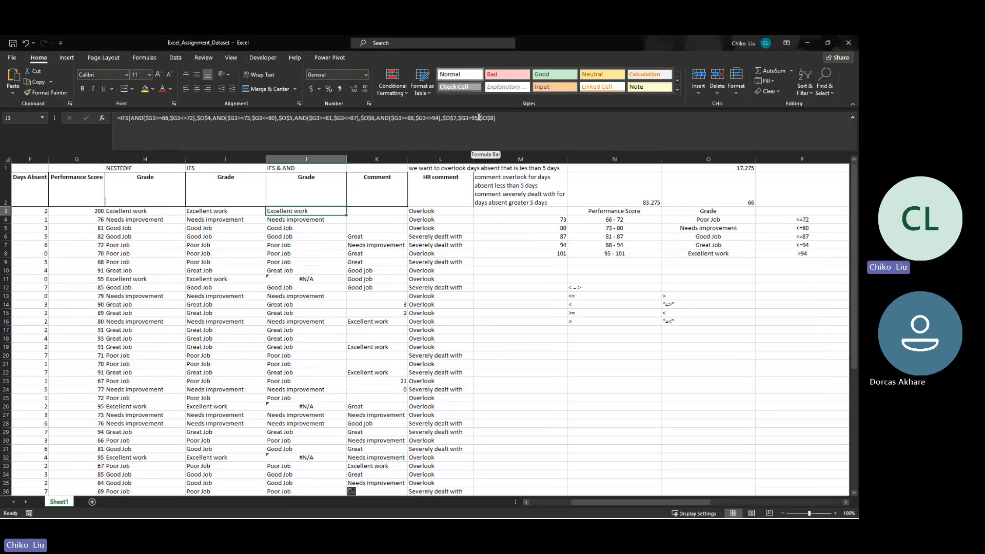
pyautogui.hotkey('ctrl', 'shift', 'Down')
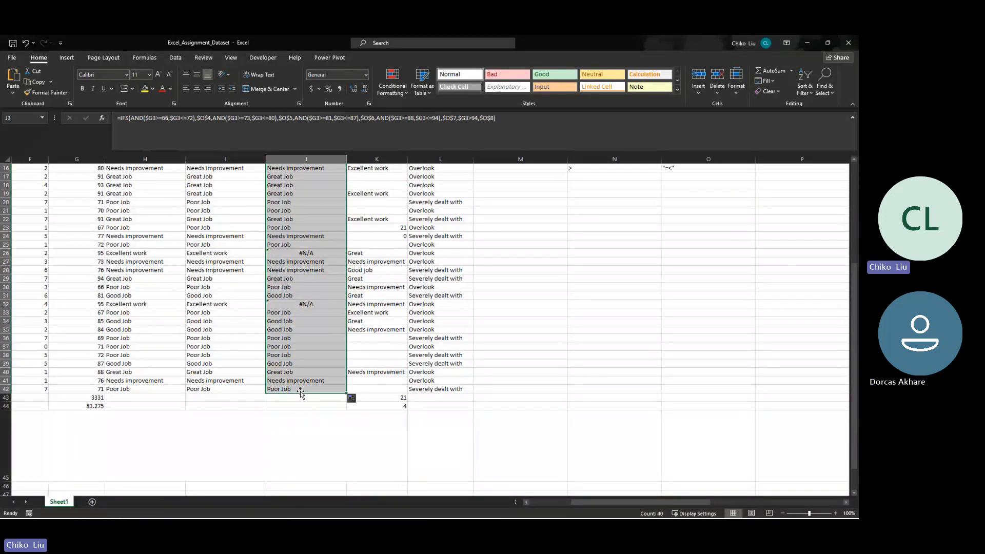
pyautogui.scroll(5, 302, 349)
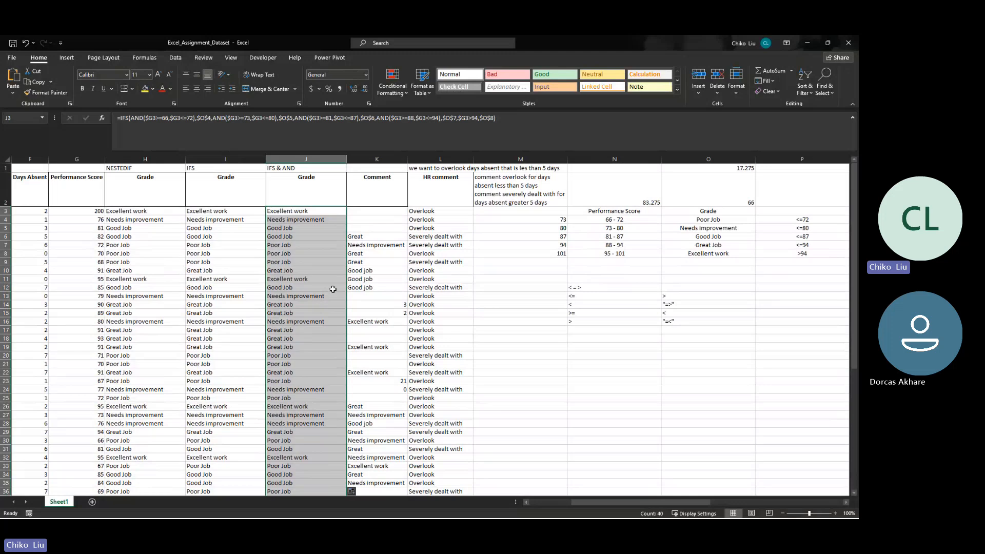
pyautogui.click(278, 212)
pyautogui.click(224, 210)
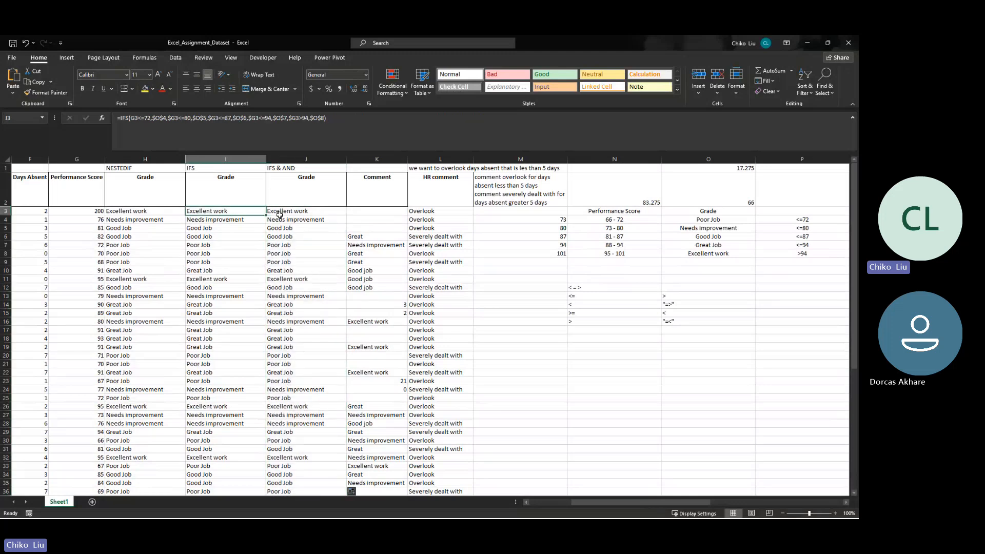
# - Review the IFS & AND formula in J3 and set the performance score in G3 to 65 to test it
pyautogui.click(284, 213)
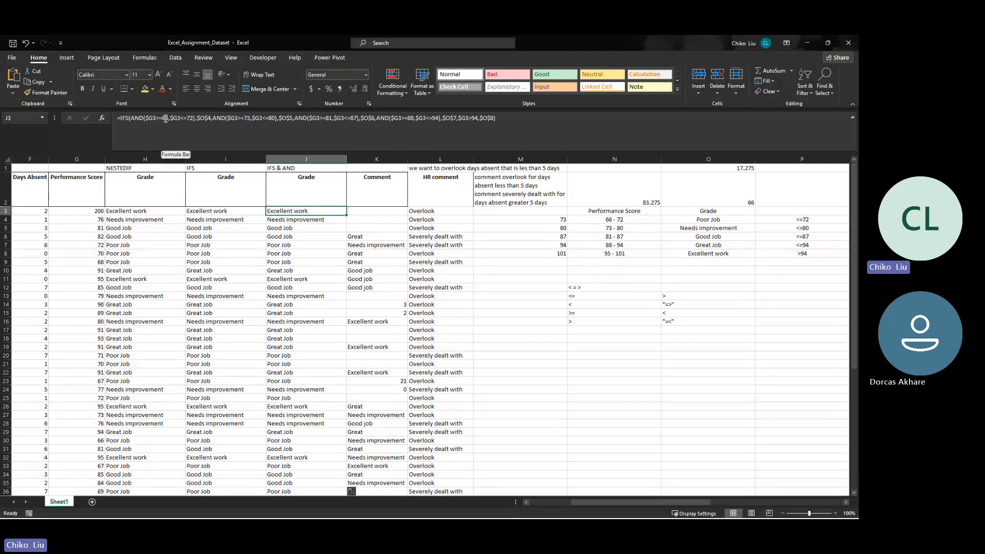
pyautogui.click(95, 212)
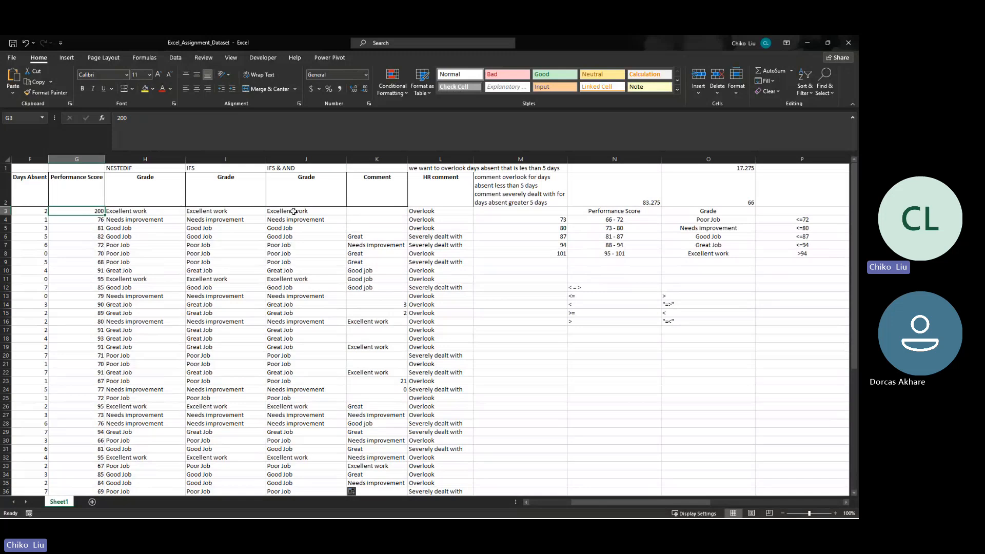
pyautogui.write('65')
pyautogui.press('Tab')
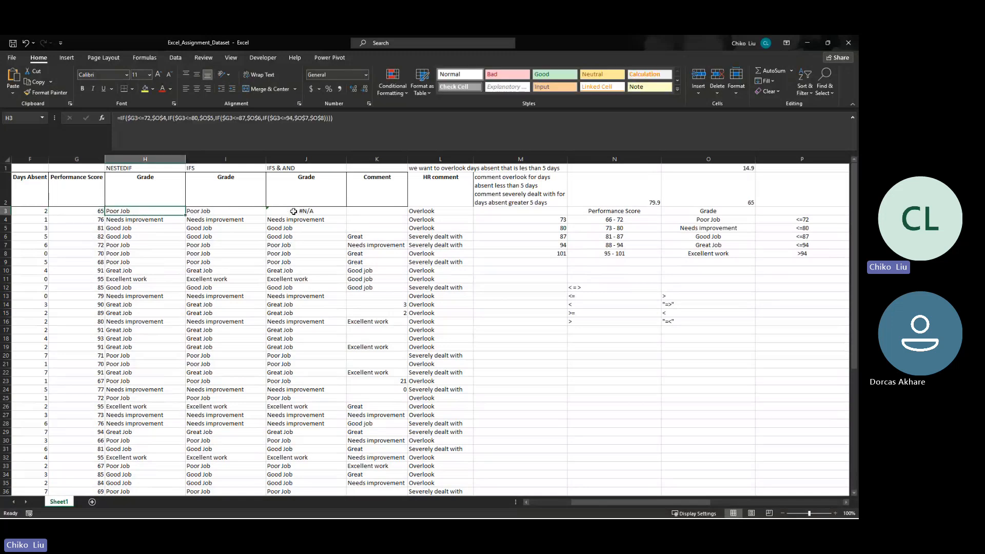
# - Inspect J3's IFS & AND formula and compare its conditions with the performance score ranges in N4:N8
pyautogui.click(293, 211)
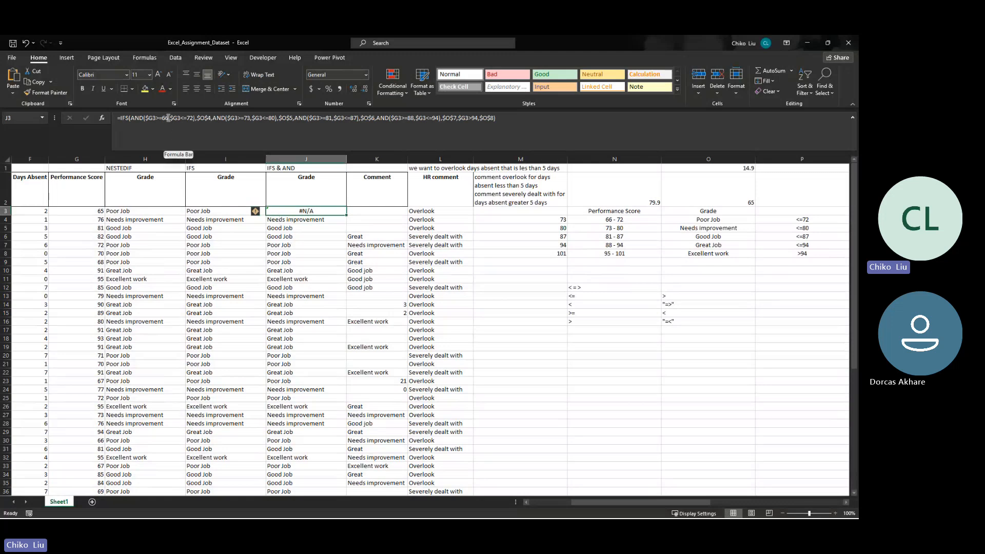
pyautogui.click(620, 220)
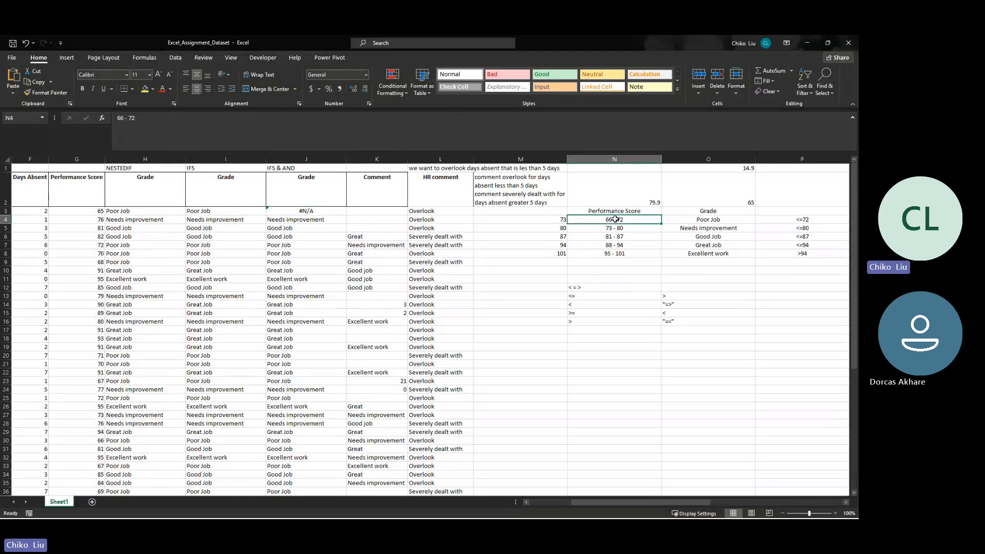
pyautogui.moveTo(595, 221); pyautogui.dragTo(592, 254)
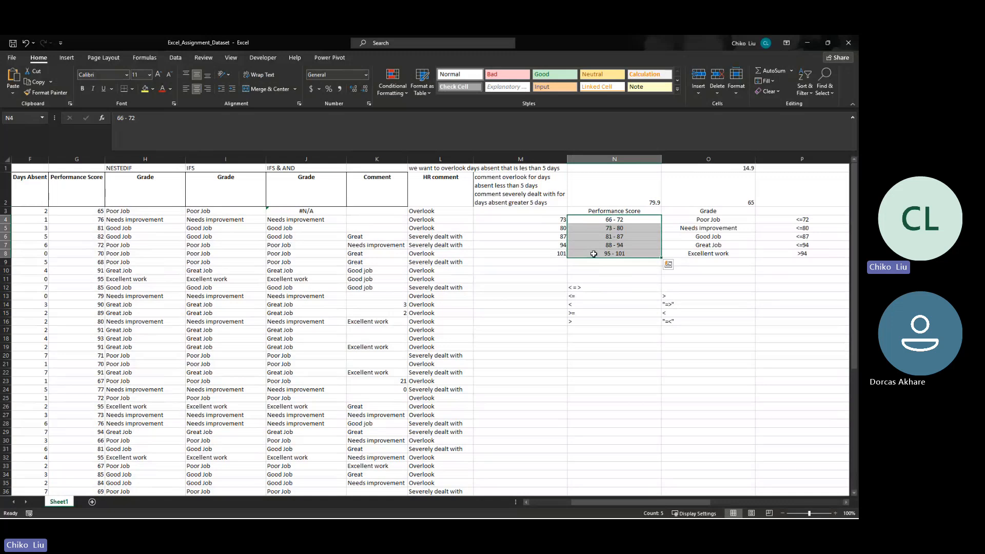
# - Replace the first AND condition in J3's IFS formula with the single test $G3<=72
pyautogui.click(340, 209)
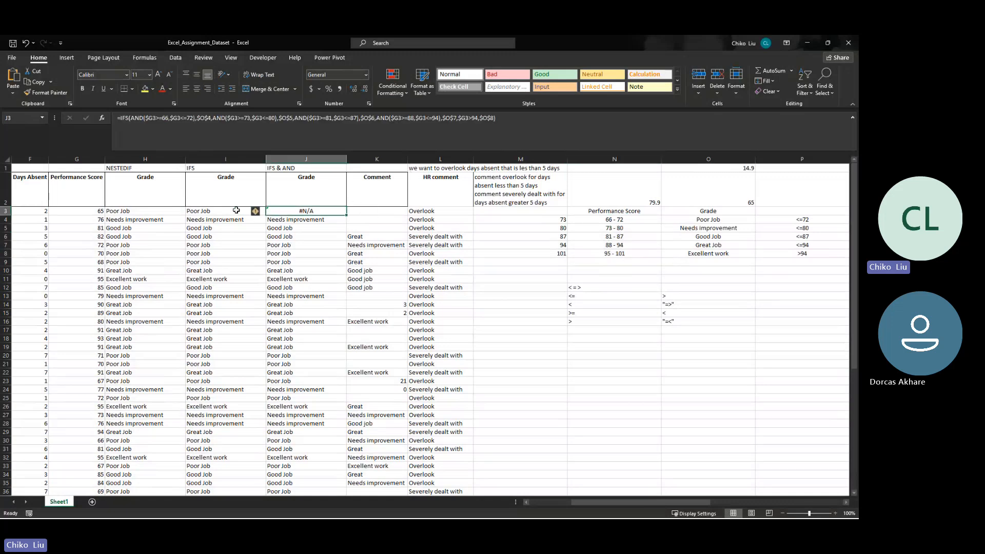
pyautogui.click(123, 210)
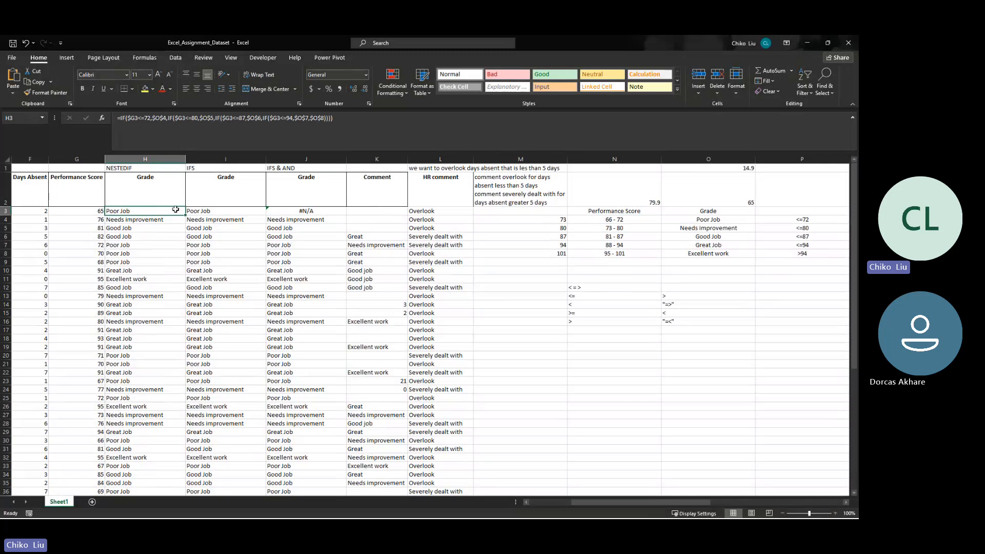
pyautogui.click(202, 211)
pyautogui.click(281, 214)
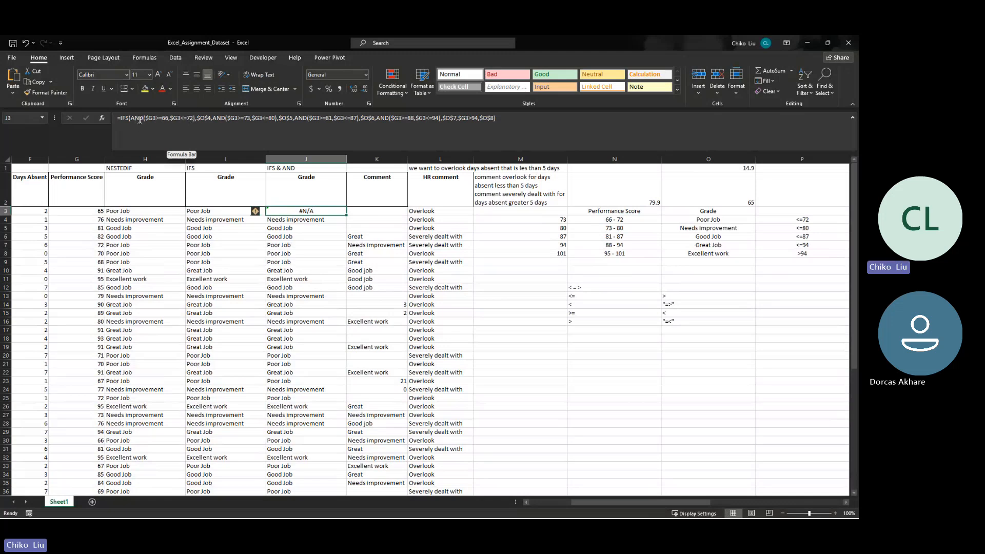
pyautogui.click(170, 118)
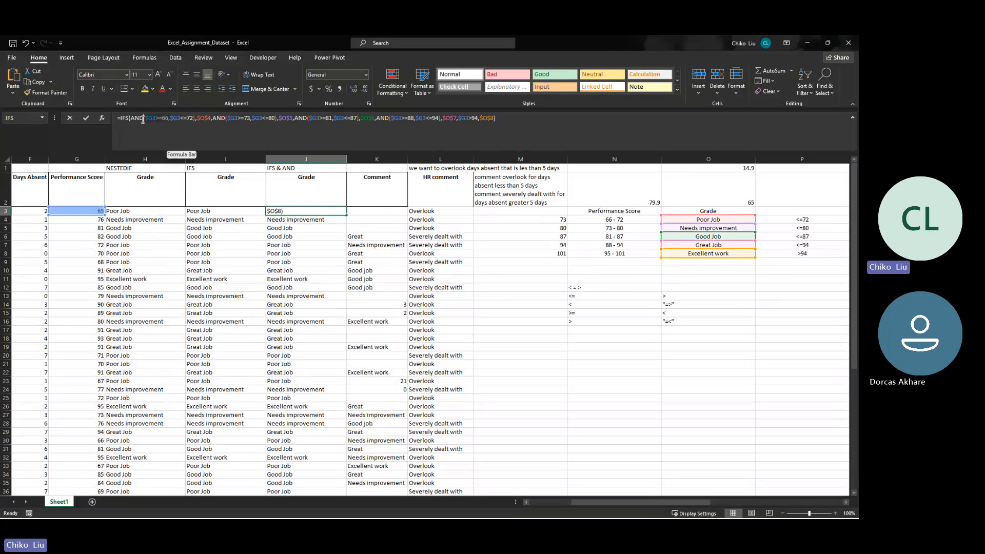
pyautogui.moveTo(132, 119); pyautogui.dragTo(131, 118)
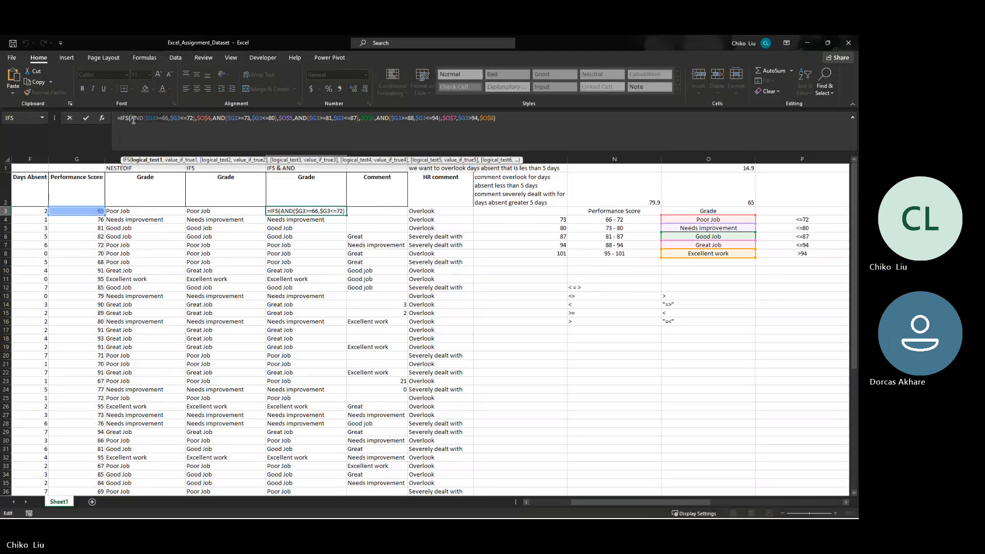
pyautogui.press('BackSpace')
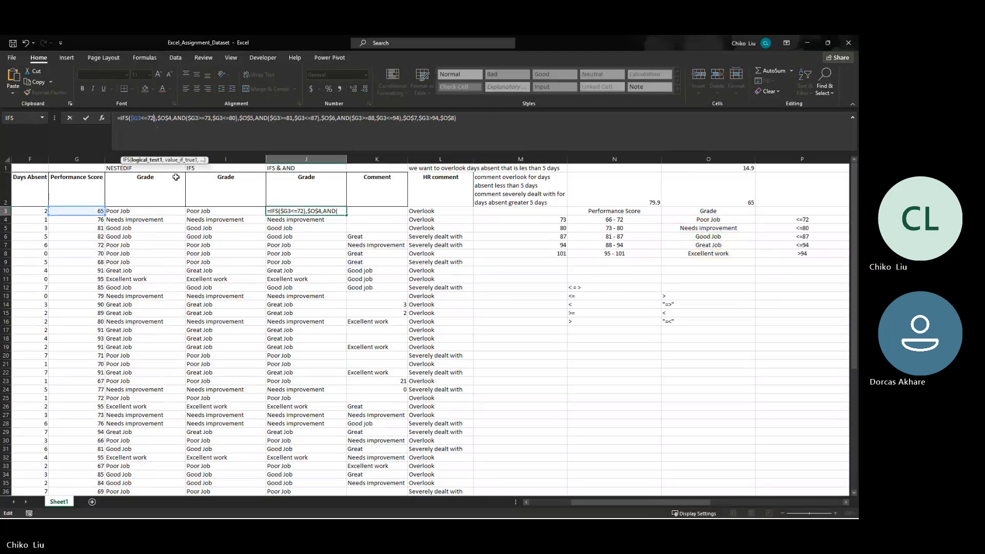
pyautogui.press('Right')
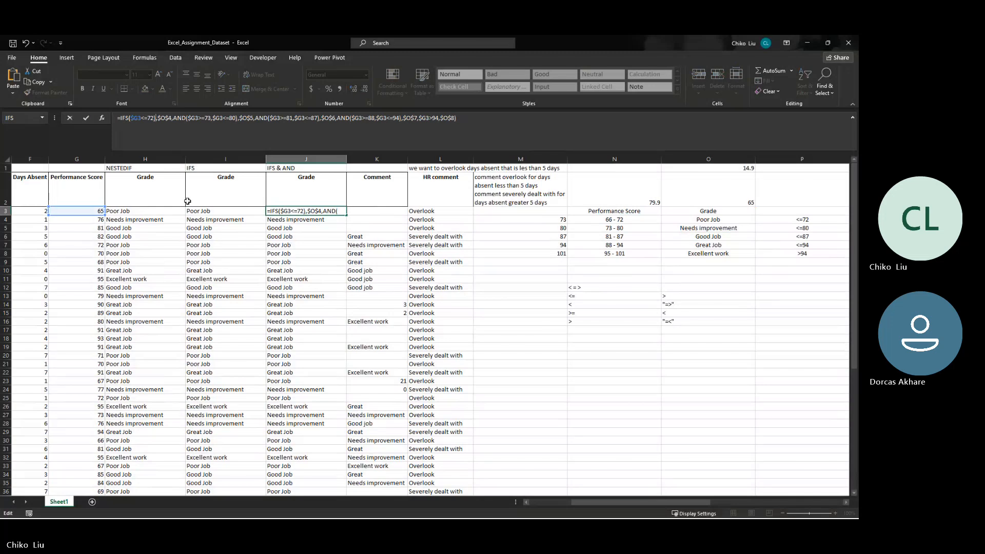
pyautogui.press('BackSpace')
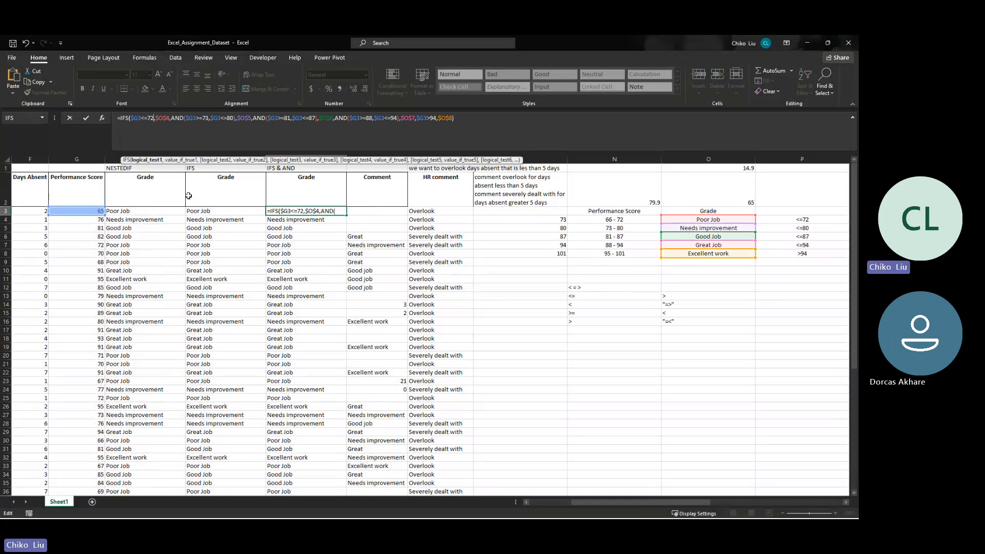
pyautogui.press('Return')
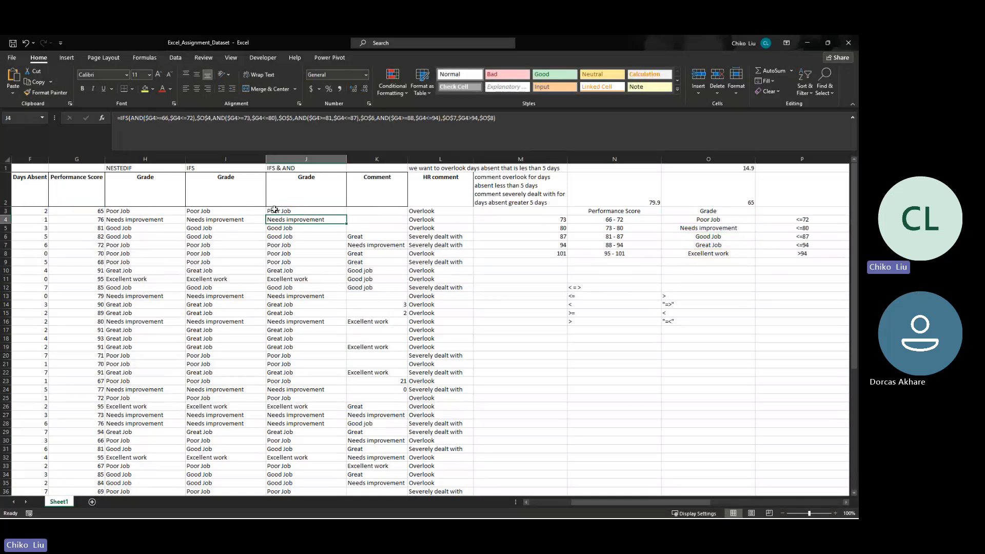
pyautogui.click(274, 209)
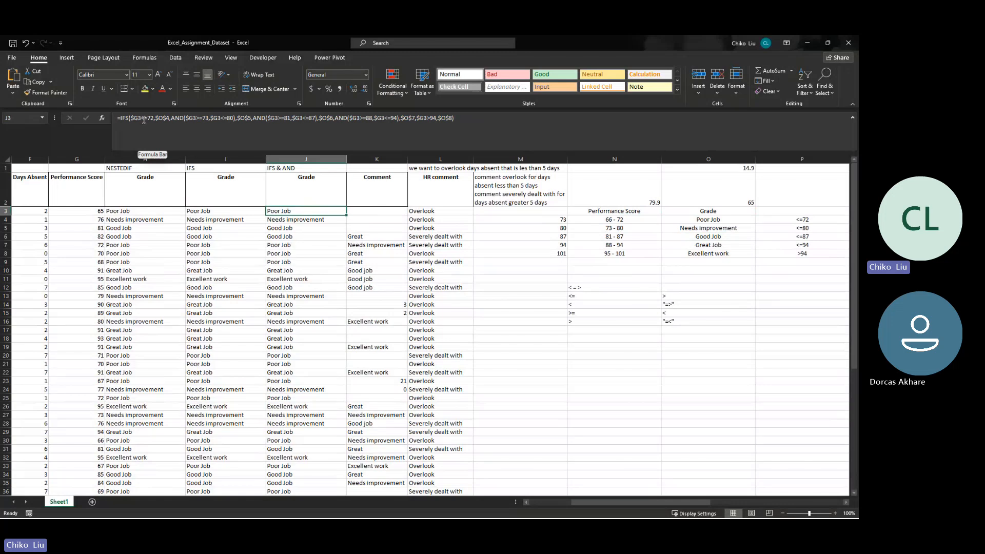
# - Test the grade formulas by setting the performance score in G3 to -87 and then to 0
pyautogui.click(86, 210)
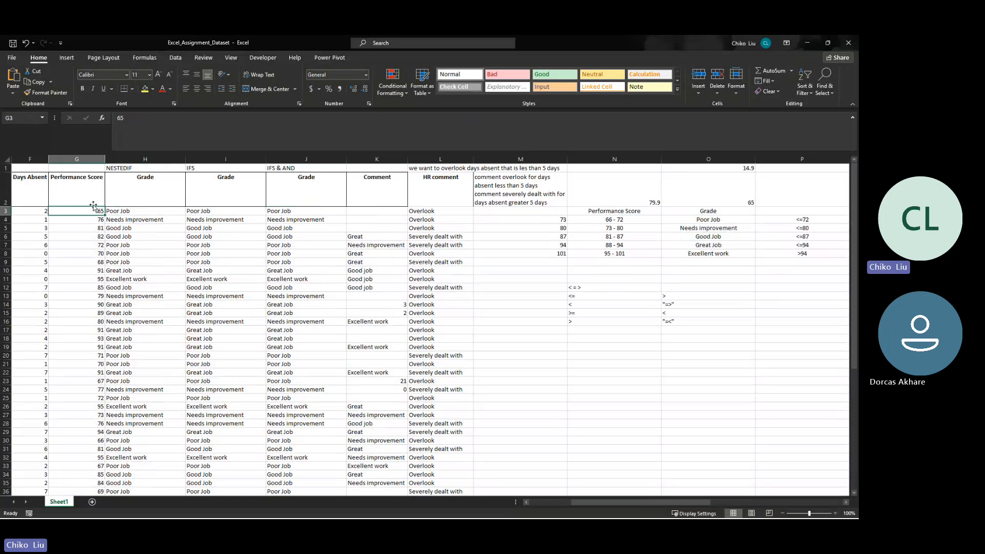
pyautogui.press('BackSpace')
pyautogui.write('=')
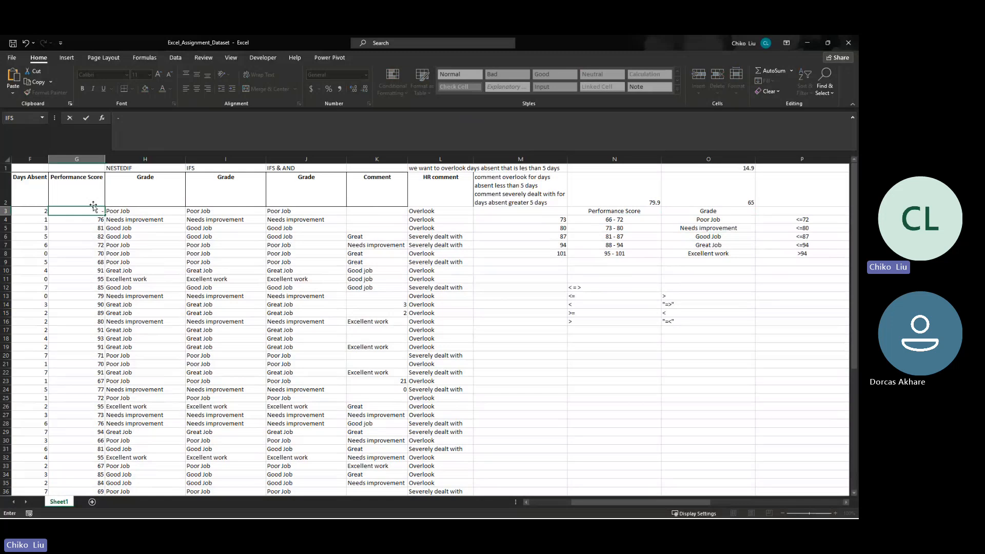
pyautogui.write('87')
pyautogui.press('Return')
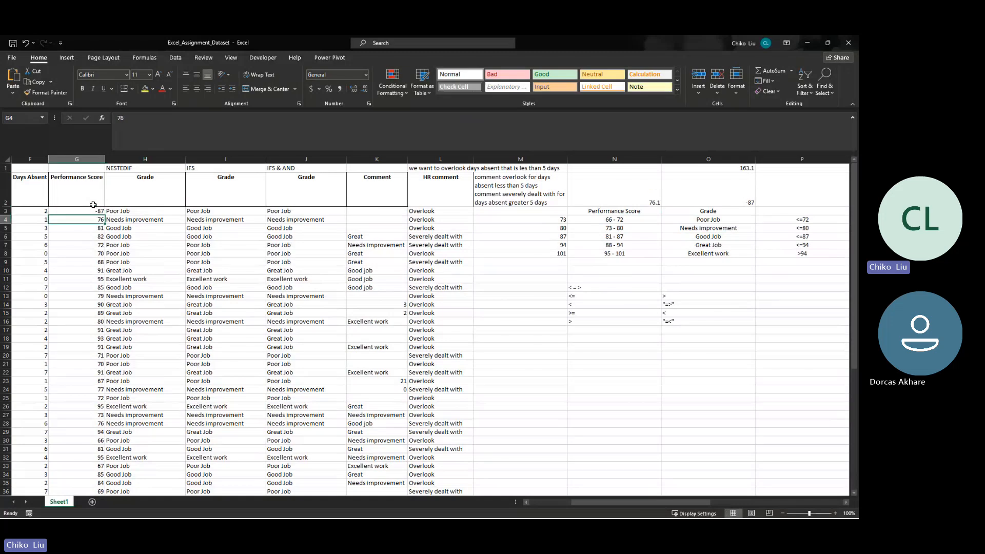
pyautogui.click(93, 210)
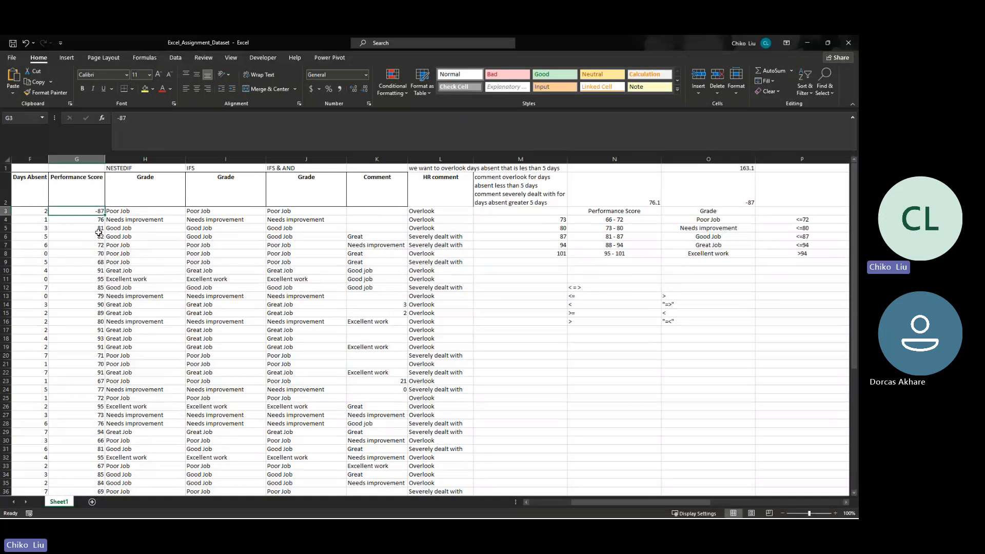
pyautogui.write('0')
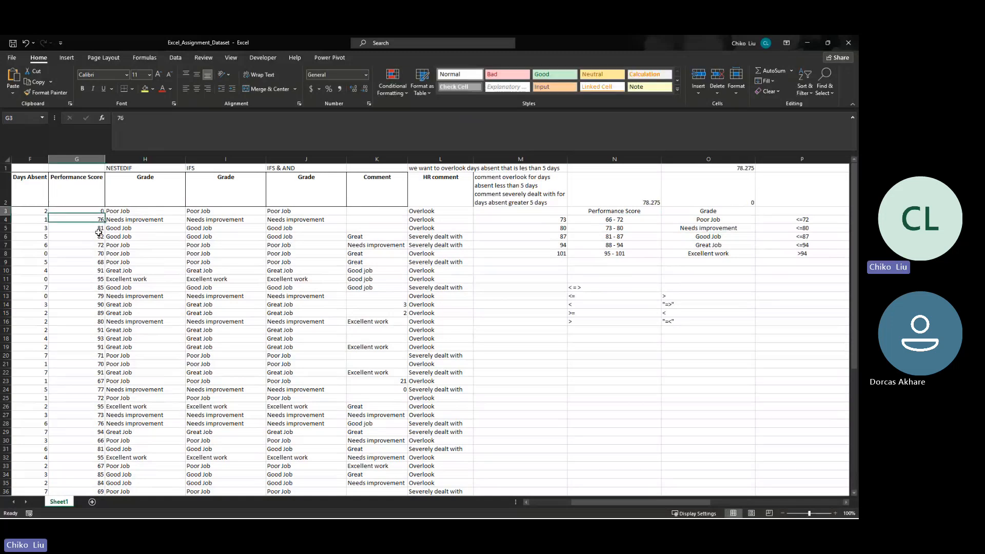
pyautogui.hotkey('ctrl', 'Return')
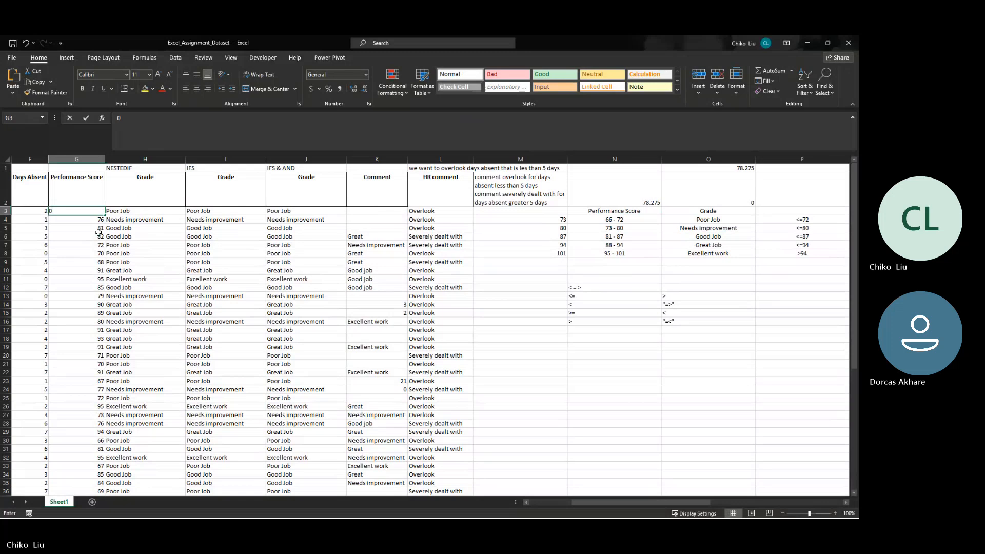
# - Try the performance scores 66, 72 and 73 in G3 one after another
pyautogui.write('66')
pyautogui.press('Return')
pyautogui.press('Up')
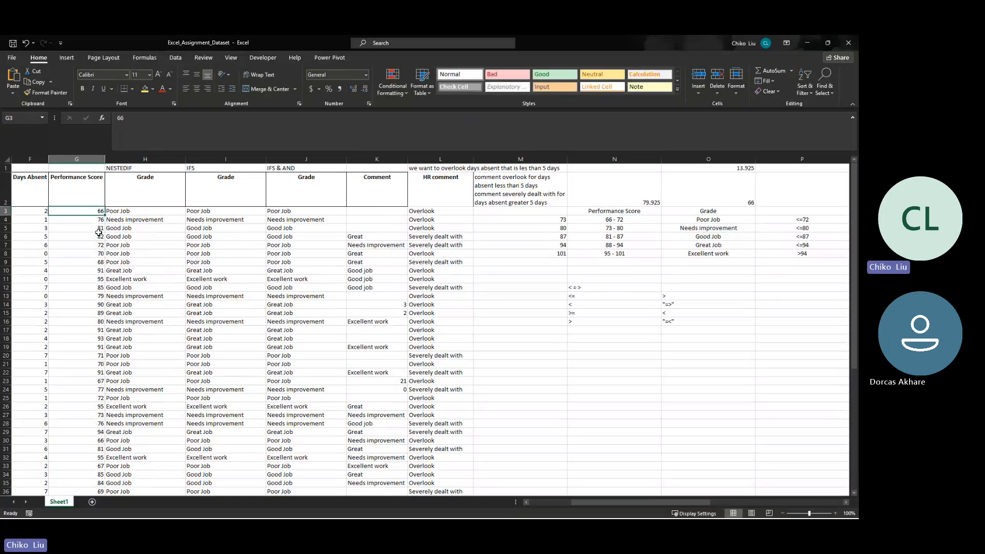
pyautogui.write('72')
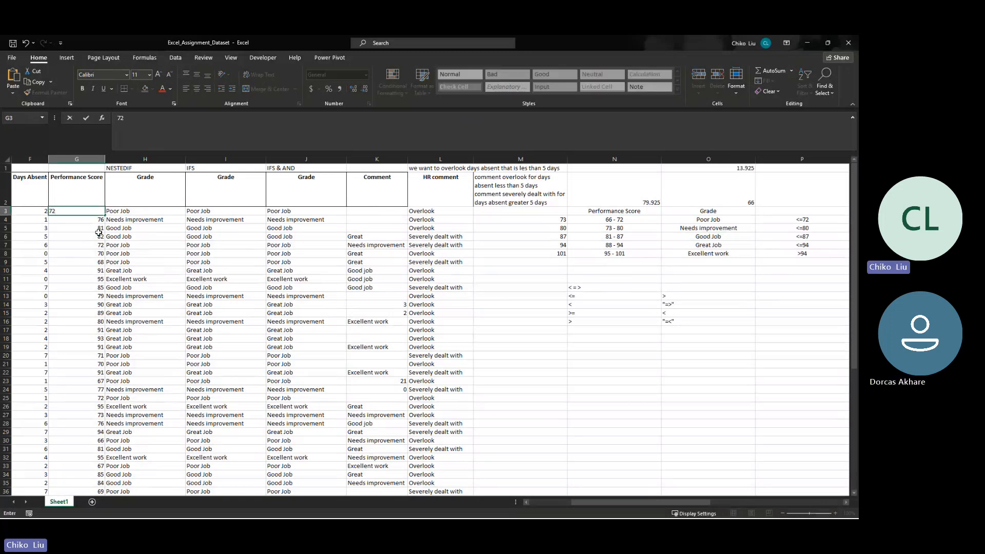
pyautogui.hotkey('ctrl', 'Return')
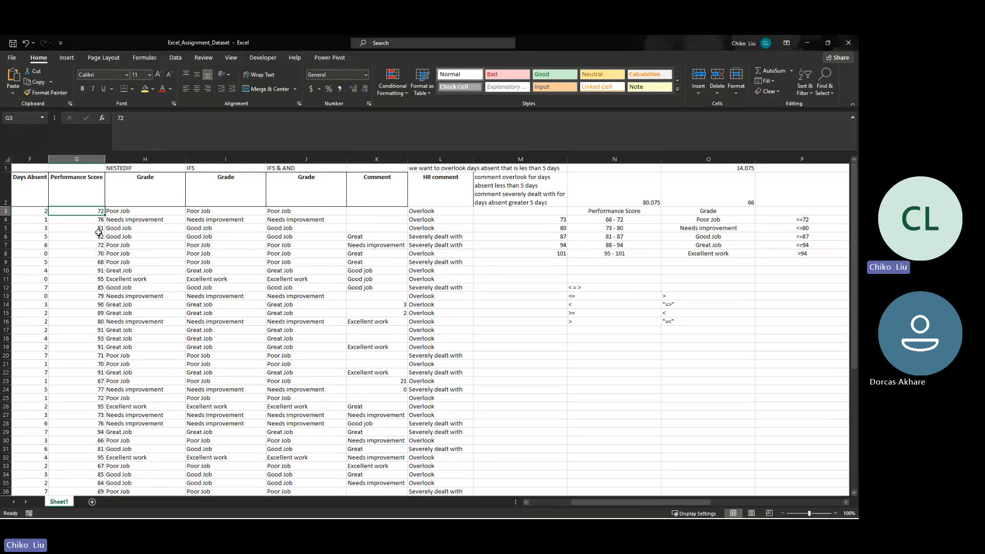
pyautogui.write('73')
pyautogui.press('Tab')
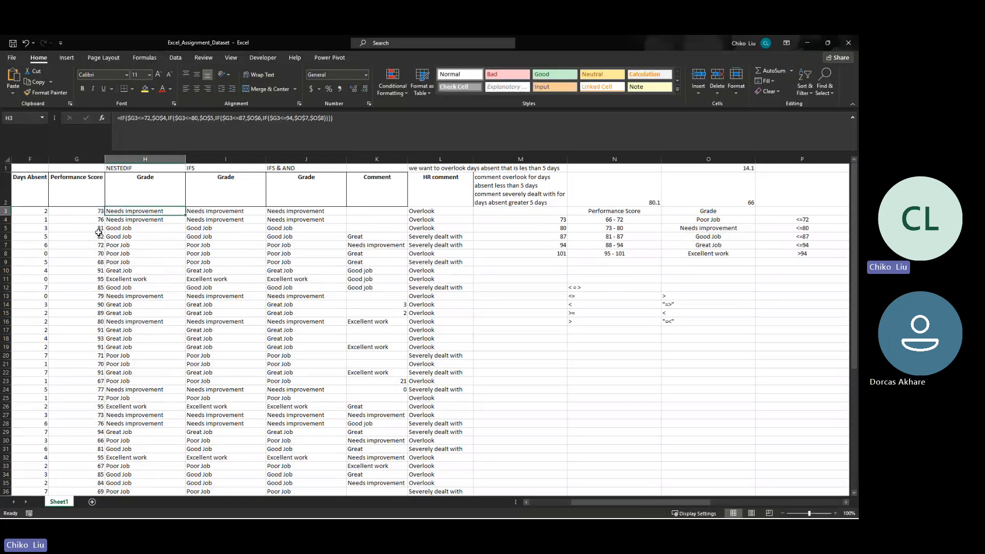
# - Undo the recent score entries in G3 and the J3 formula edit, back to the score of 200
pyautogui.hotkey('ctrl', 'z')
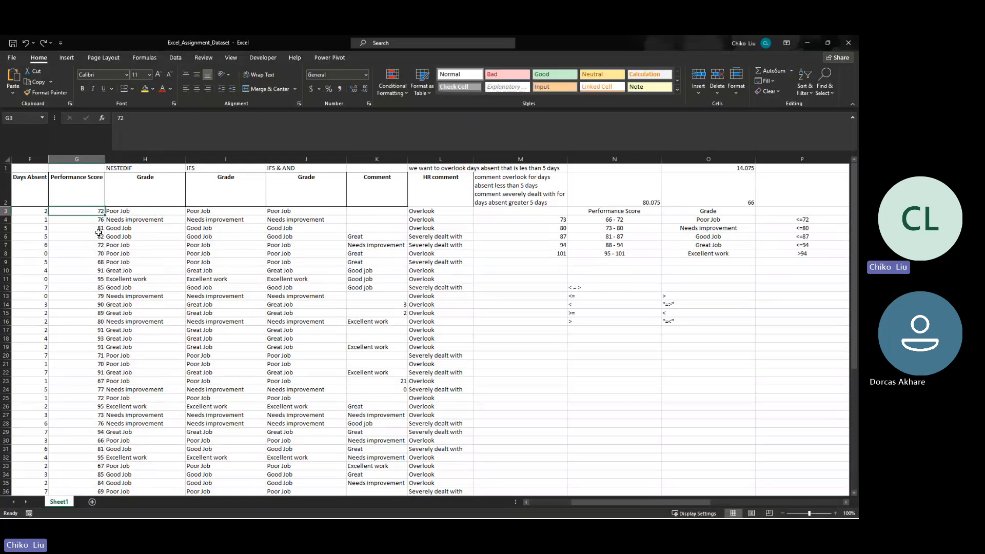
pyautogui.write('-87')
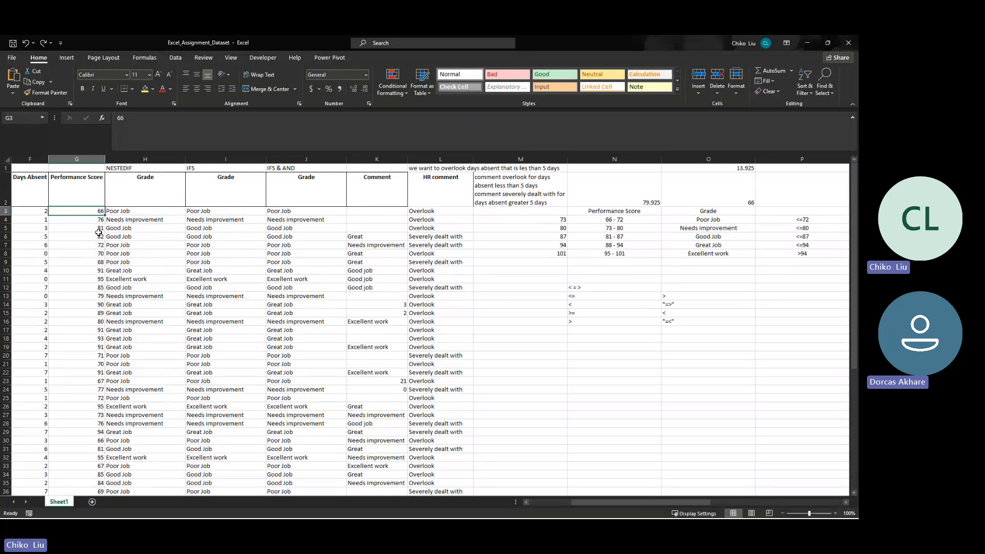
pyautogui.hotkey('ctrl', 'Return')
pyautogui.write('65')
pyautogui.press('Tab')
pyautogui.press('Tab')
pyautogui.press('Tab')
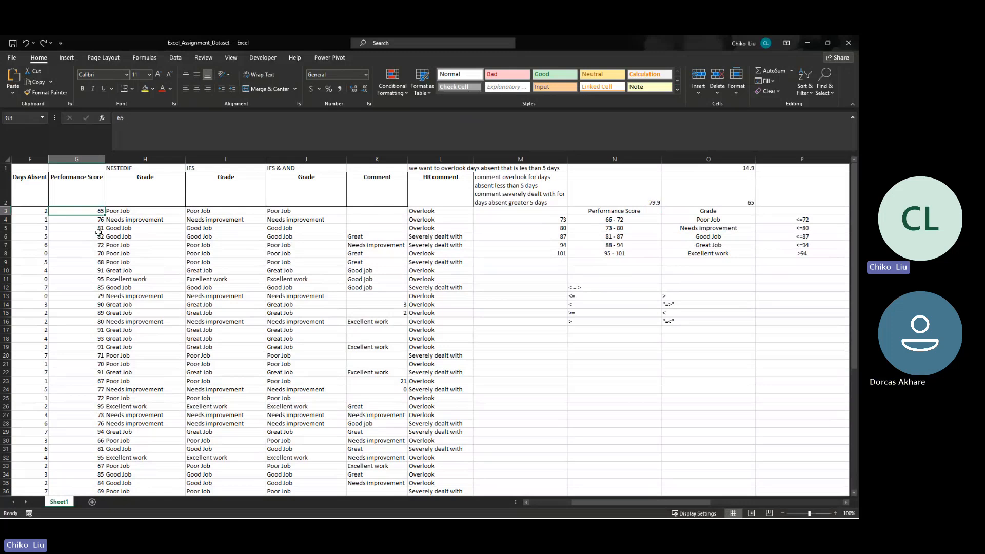
pyautogui.hotkey('ctrl', 'z')
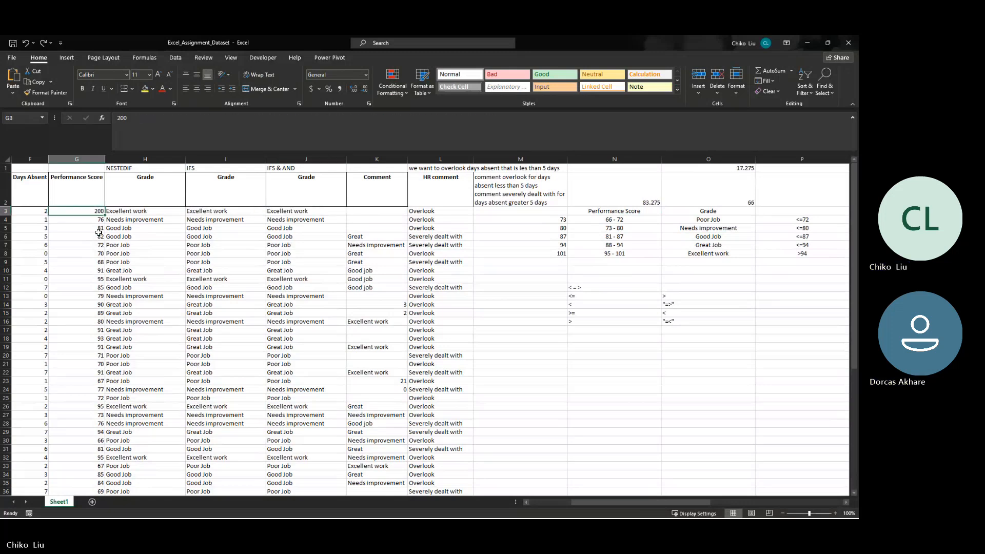
# - Compare the row 3 grade formulas in the NESTEDIF, IFS and IFS & AND columns
pyautogui.press('Tab')
pyautogui.press('Tab')
pyautogui.press('Tab')
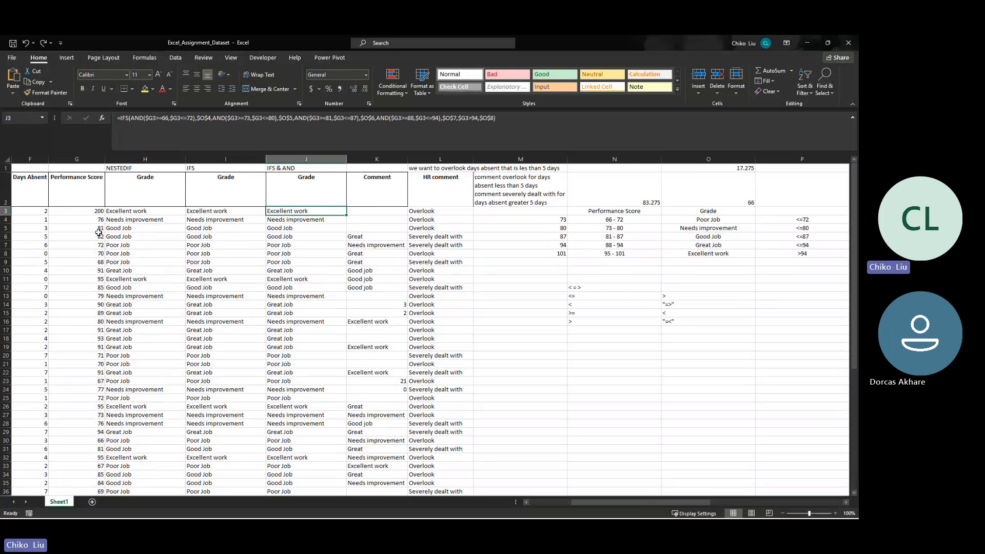
pyautogui.press('Left')
pyautogui.press('Left')
pyautogui.press('Left')
pyautogui.press('Right')
pyautogui.press('Right')
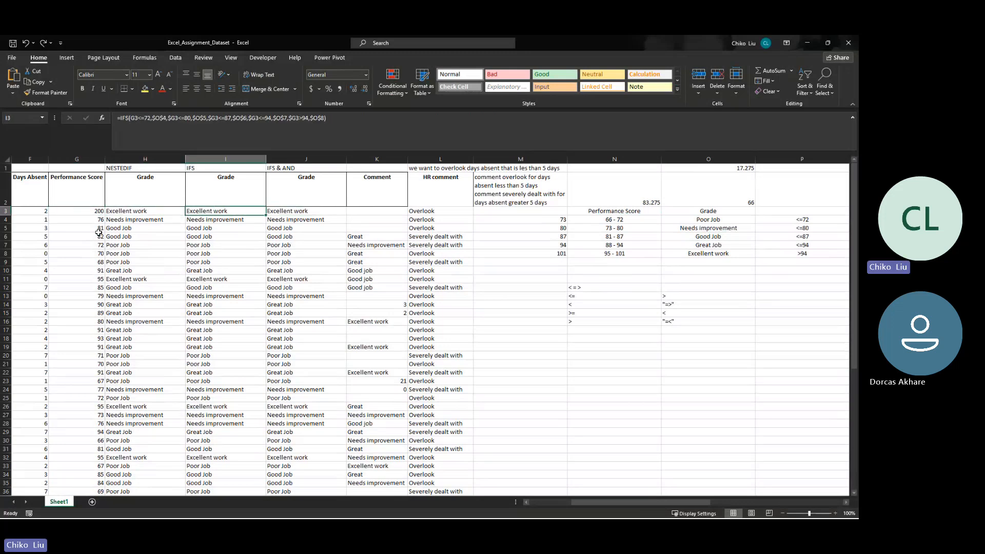
# - Insert an opening AND( before the final $G3>94 condition in J3's IFS formula
pyautogui.press('Right')
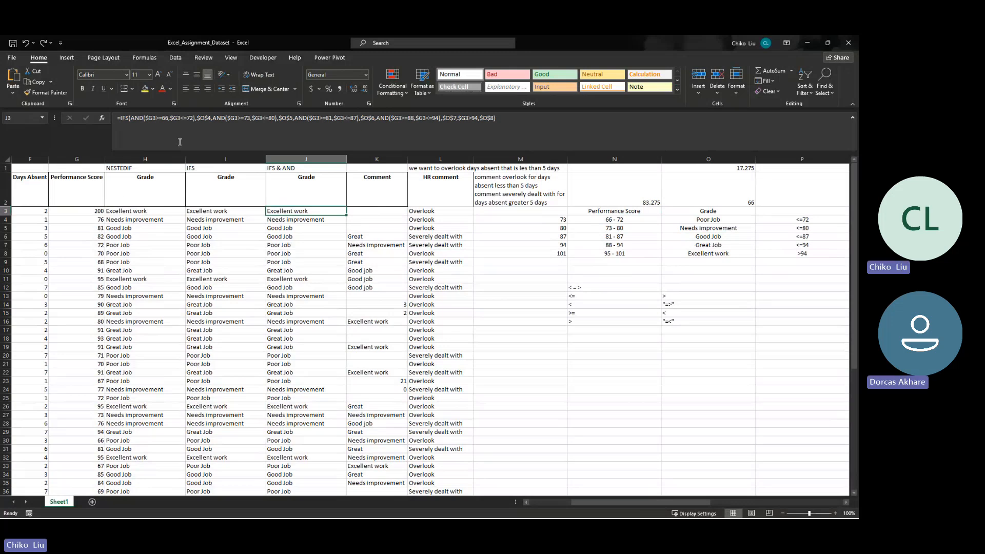
pyautogui.click(459, 118)
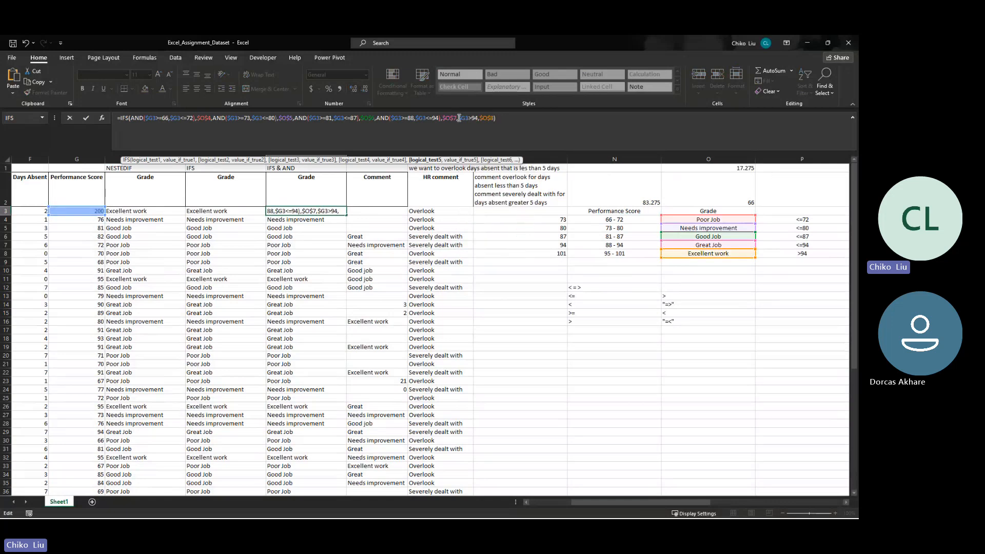
pyautogui.write('AND(')
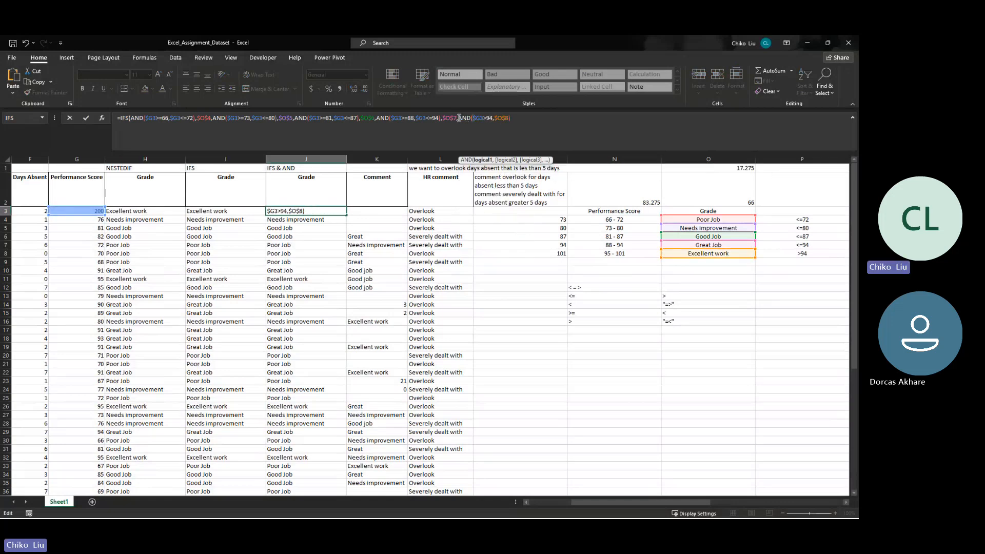
# - Change the condition inside the new AND of J3's formula to $G3>=95
pyautogui.press('Right')
pyautogui.press('Right')
pyautogui.press('Right')
pyautogui.press('Left')
pyautogui.press('Left')
pyautogui.press('Left')
pyautogui.press('Left')
pyautogui.press('Left')
pyautogui.press('Left')
pyautogui.press('Left')
pyautogui.press('Left')
pyautogui.press('Left')
pyautogui.press('Left')
pyautogui.press('Left')
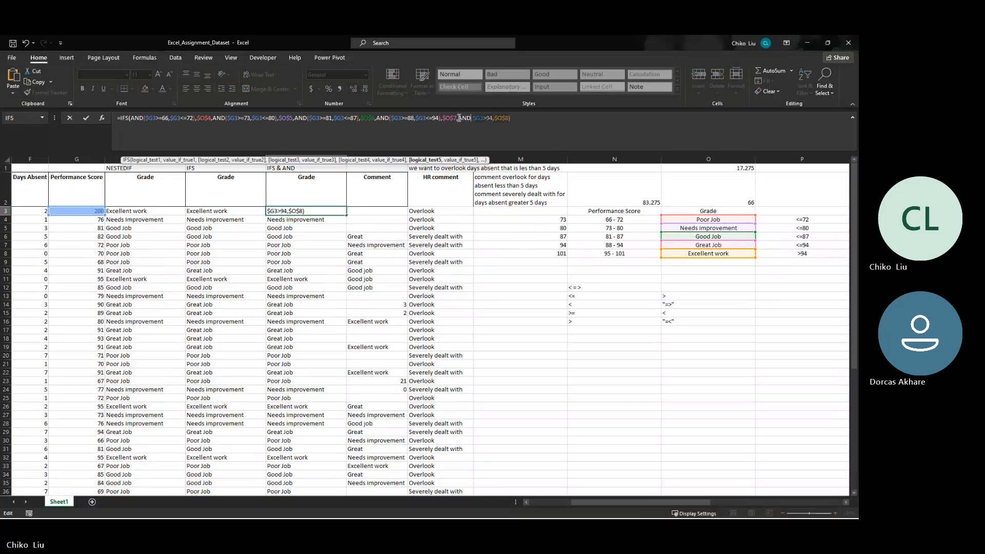
pyautogui.press('Right')
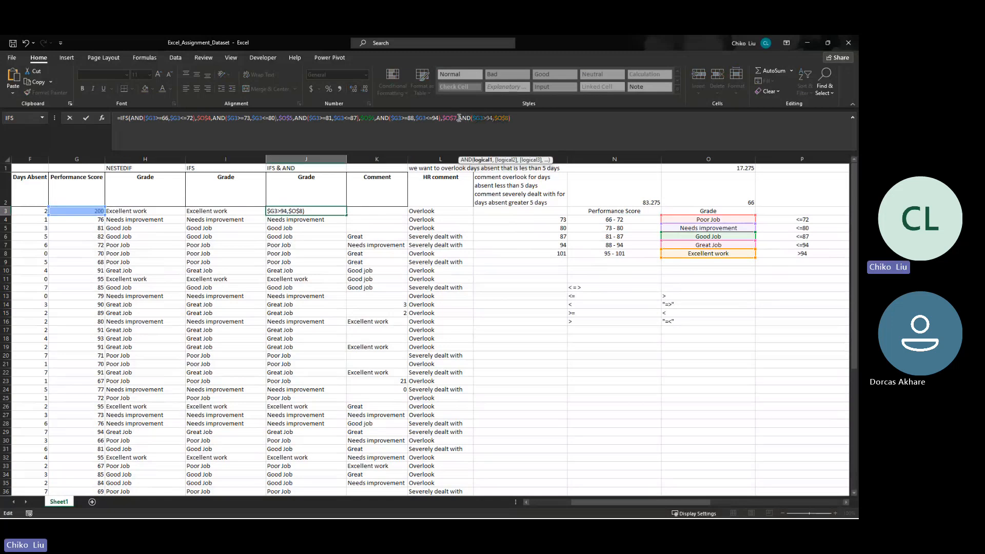
pyautogui.press('Right')
pyautogui.press('Left')
pyautogui.press('Left')
pyautogui.write('=')
pyautogui.press('BackSpace')
pyautogui.write('5')
# - Insert a second $G3 condition, $G3<=101, before the closing $O$8 of J3's last AND range
pyautogui.press('Right')
pyautogui.write(',')
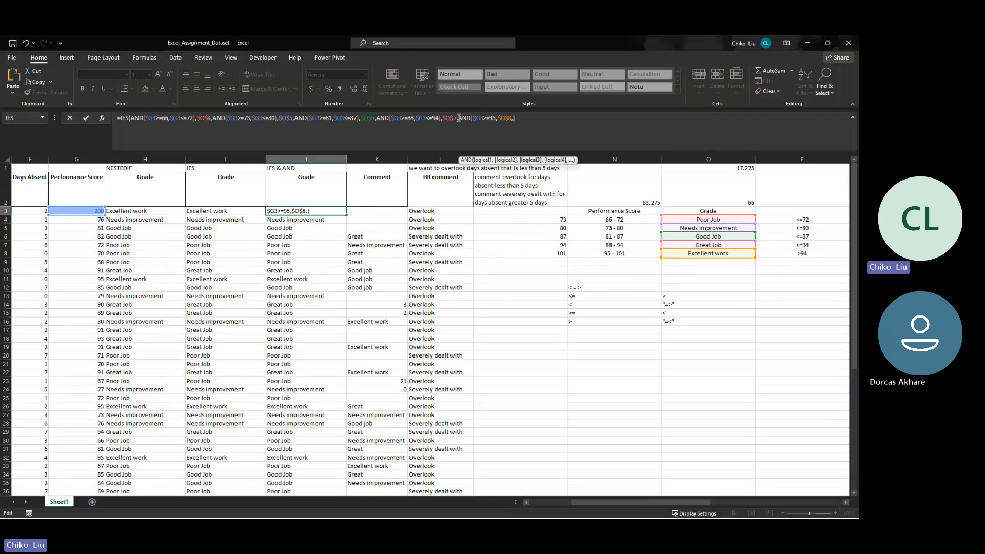
pyautogui.write('$G3>94,$O$8')
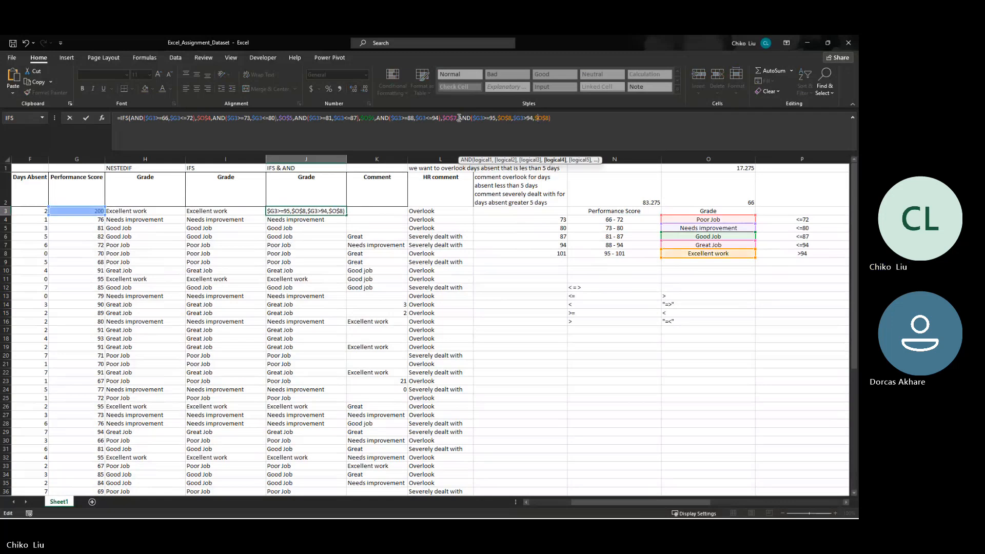
pyautogui.press('BackSpace')
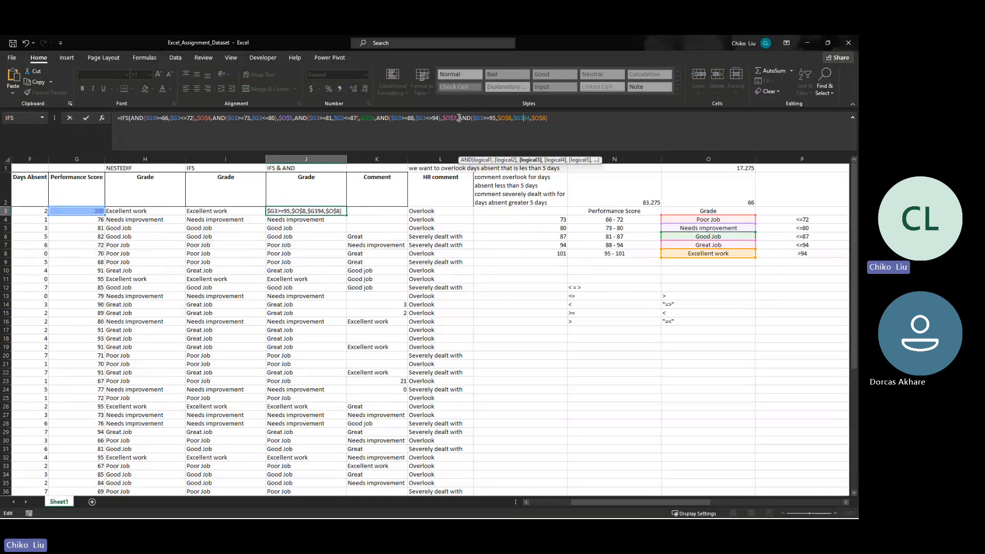
pyautogui.write('<=')
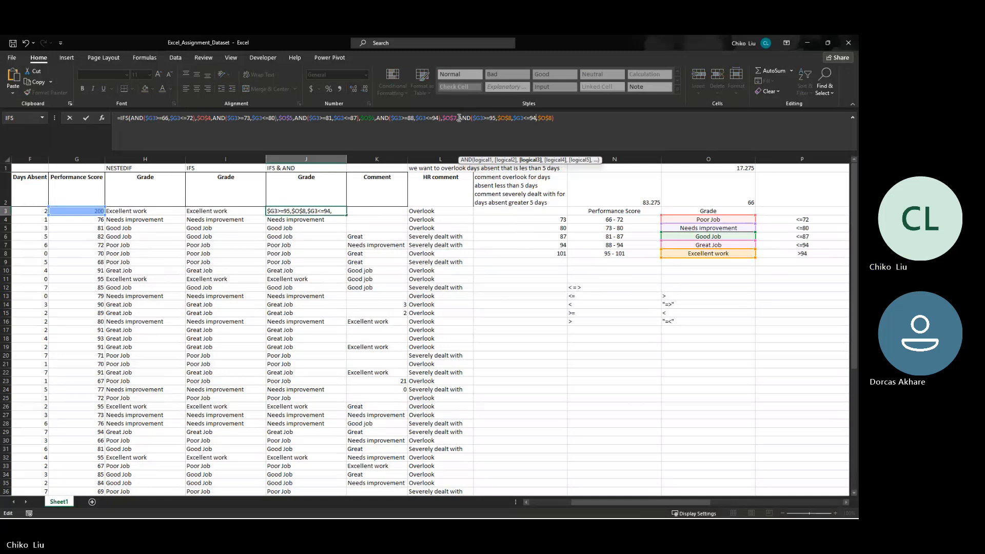
pyautogui.press('BackSpace')
pyautogui.press('BackSpace')
pyautogui.write('101')
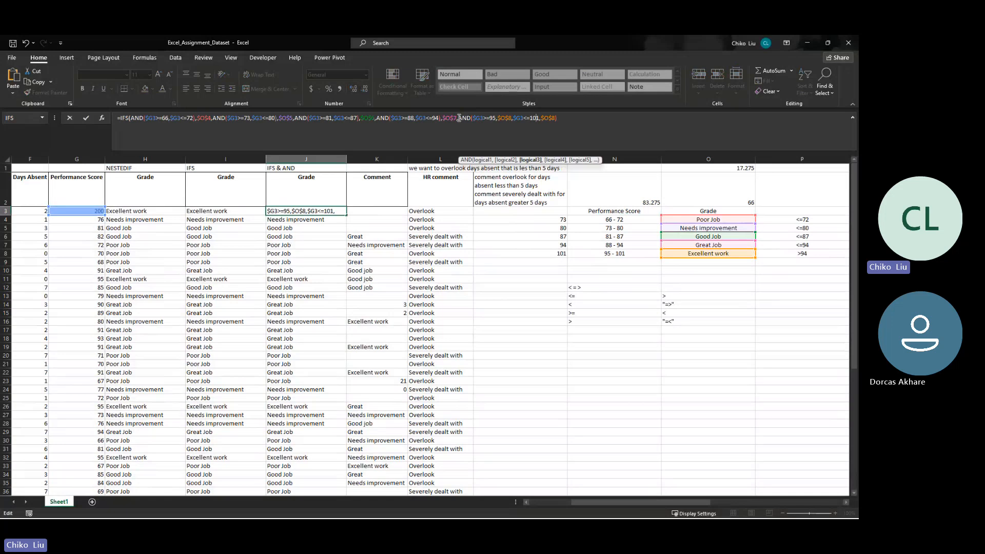
# - Remove the stray $O$8 argument between the $G3>=95 and $G3<=101 conditions in J3's formula
pyautogui.press('BackSpace')
pyautogui.press('BackSpace')
pyautogui.press('BackSpace')
pyautogui.press('BackSpace')
pyautogui.press('BackSpace')
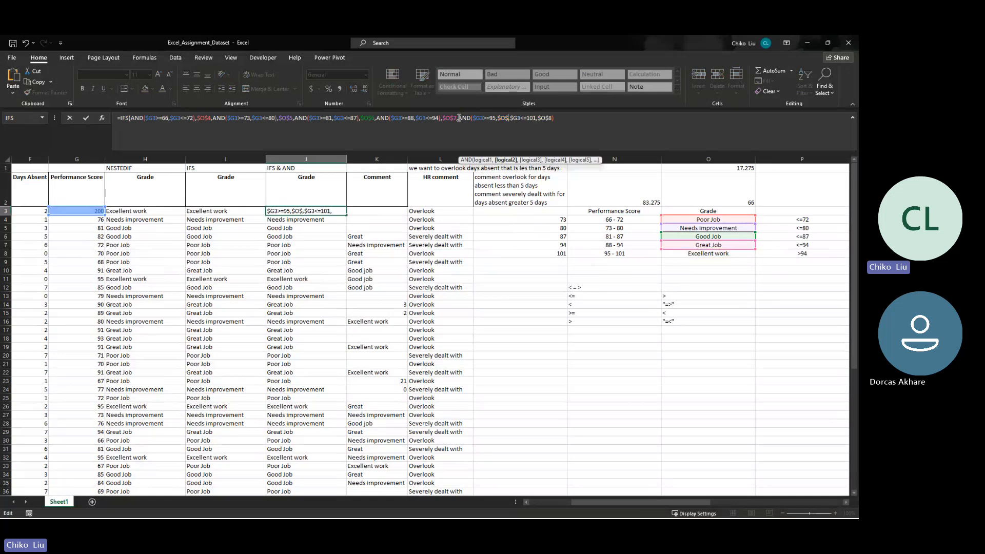
pyautogui.press('Right')
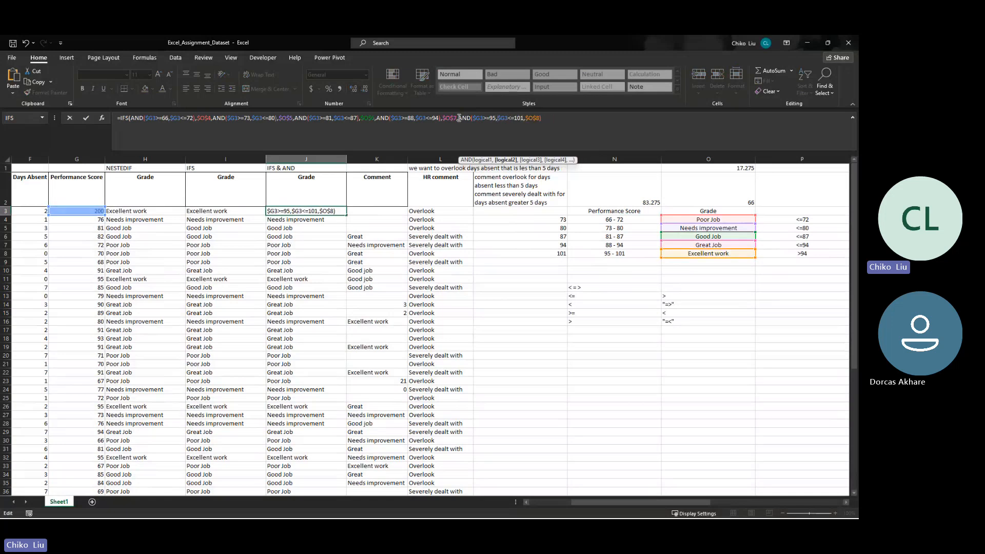
# - Close the last AND after $G3<=101 so $O$8 is its IFS result, and commit J3's formula
pyautogui.press('Right')
pyautogui.press('Right')
pyautogui.press('Right')
pyautogui.press('Left')
pyautogui.write(')')
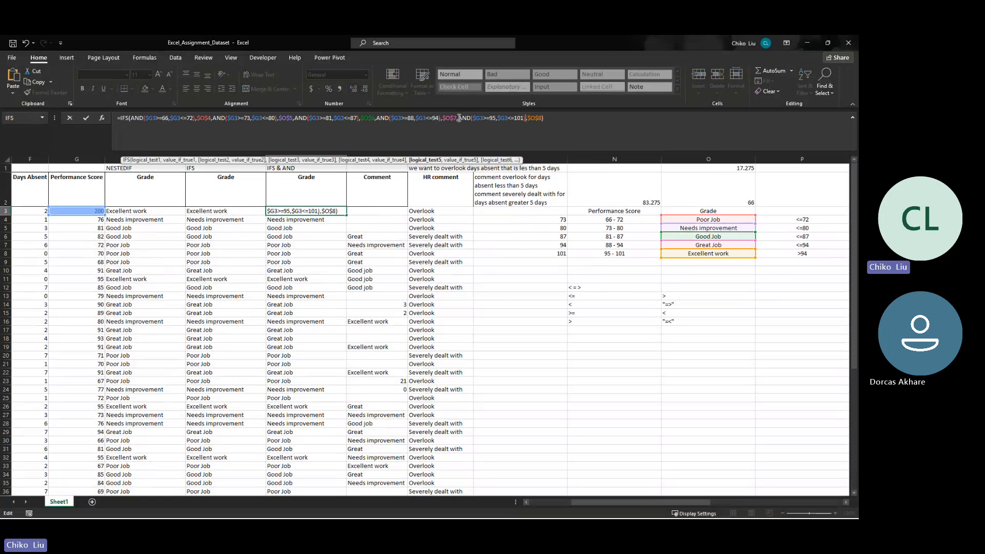
pyautogui.hotkey('ctrl', 'Return')
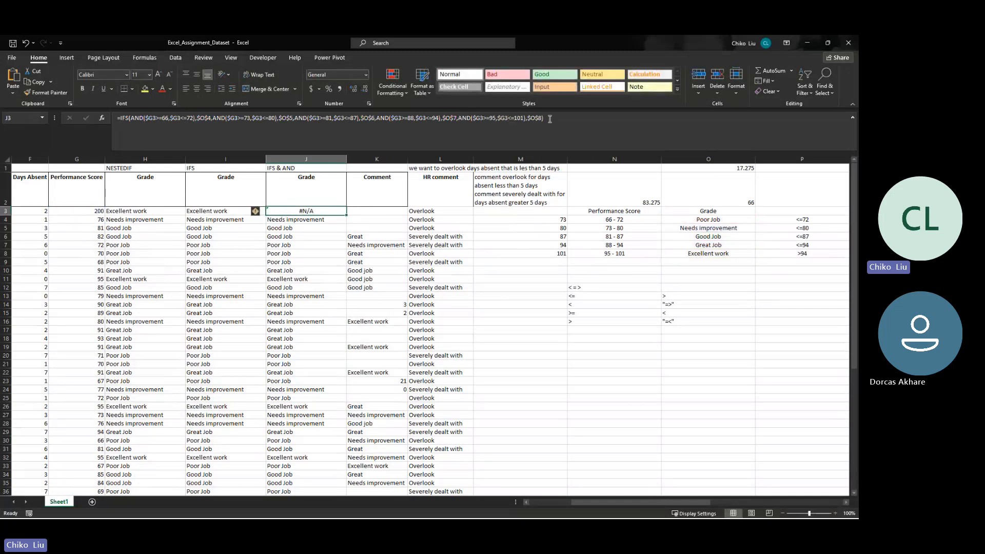
# - Set the performance score in G3 to 101 to test the upper bound of the 95 - 101 range
pyautogui.click(618, 255)
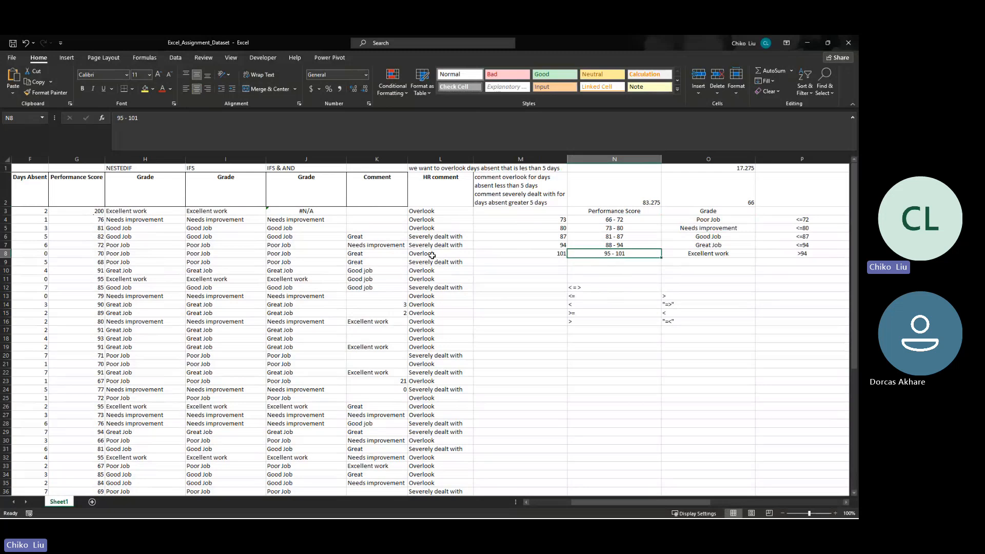
pyautogui.click(291, 212)
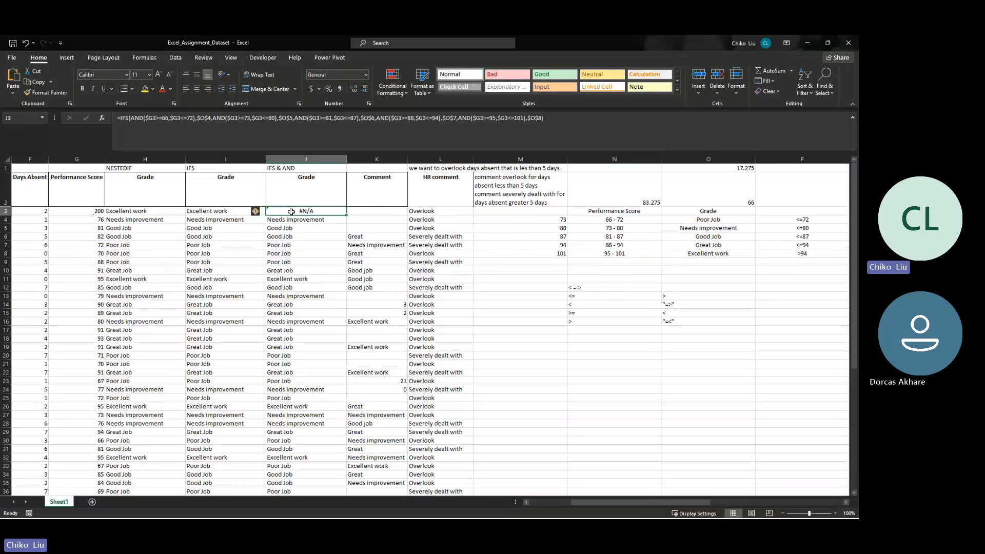
pyautogui.click(89, 214)
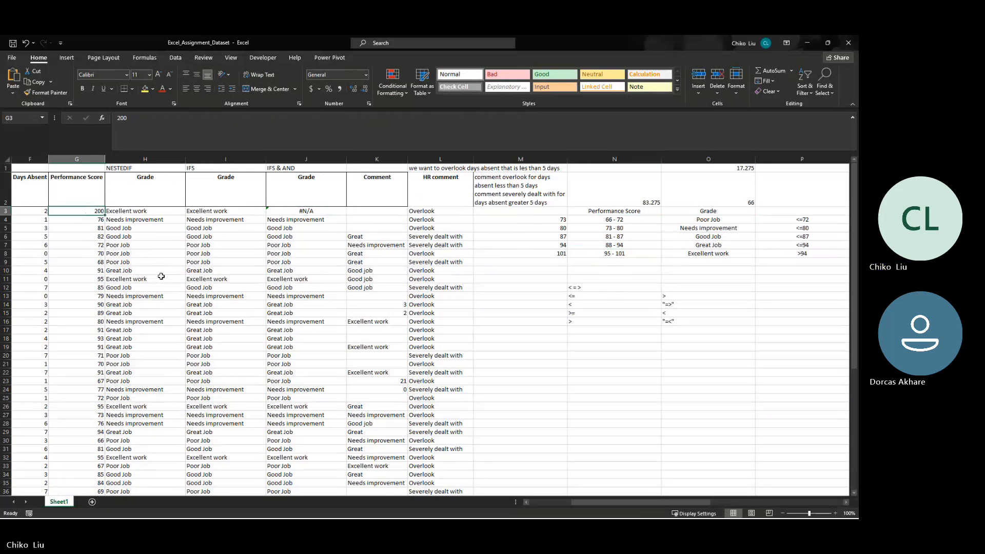
pyautogui.write('10')
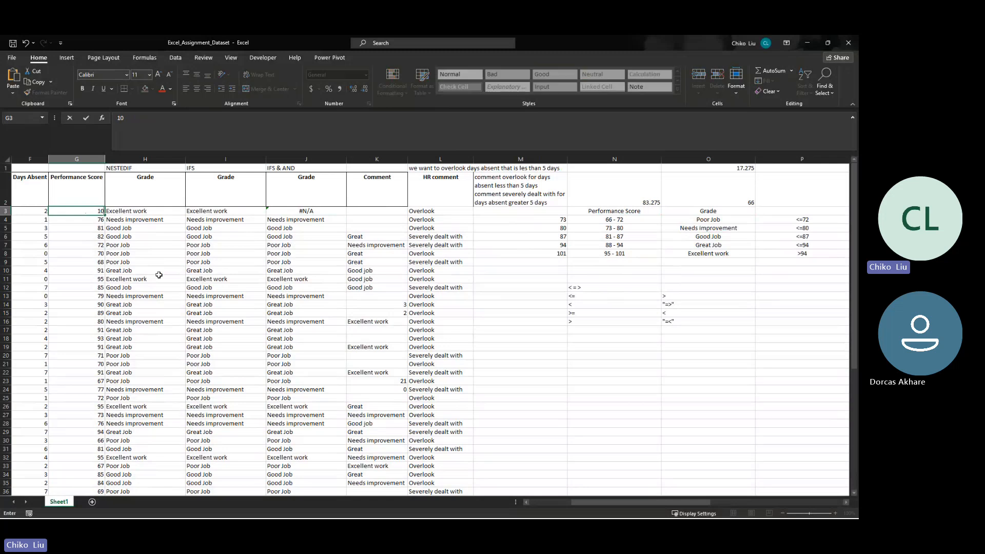
pyautogui.write('1')
pyautogui.hotkey('ctrl', 'Return')
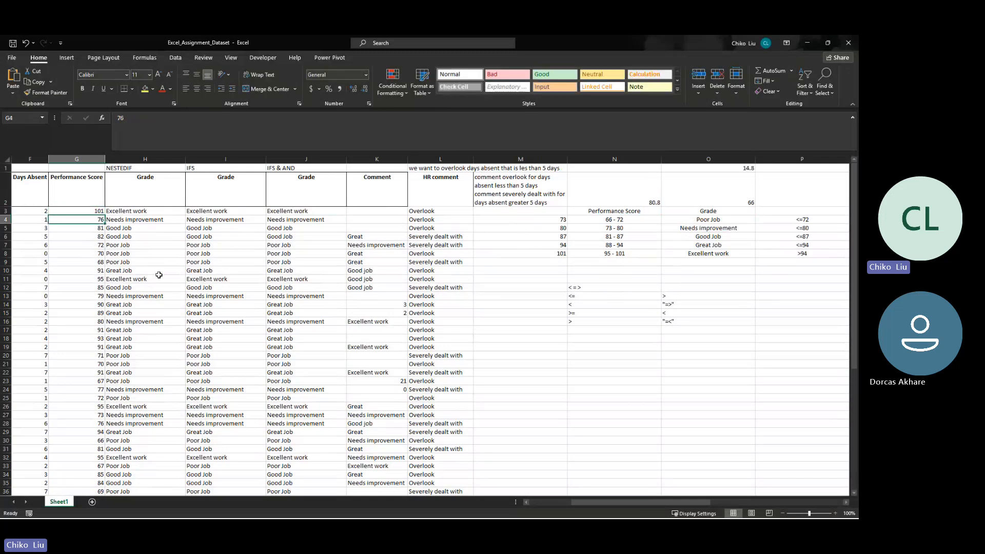
# - Try a performance score of 101.5 in G3 and undo the entry
pyautogui.write('101.5')
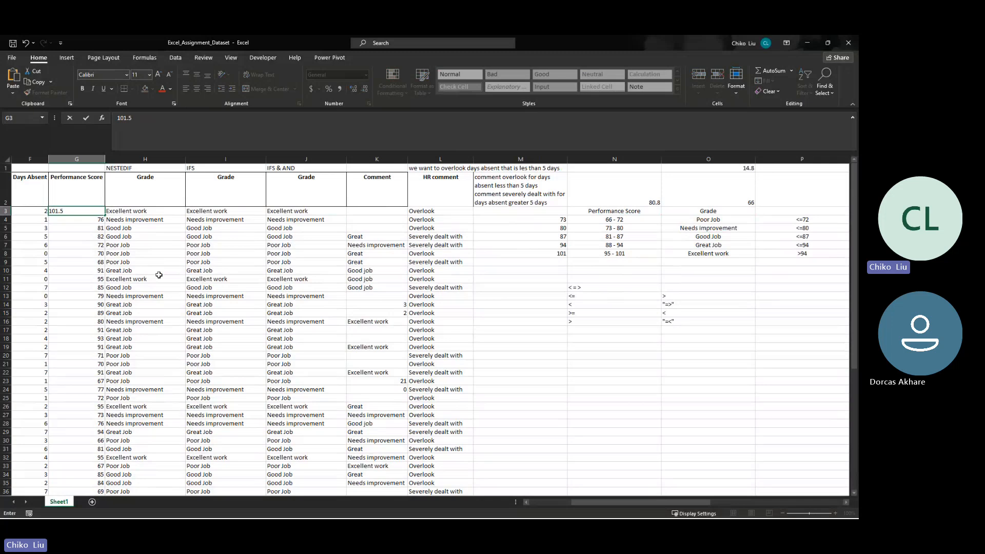
pyautogui.hotkey('ctrl', 'Return')
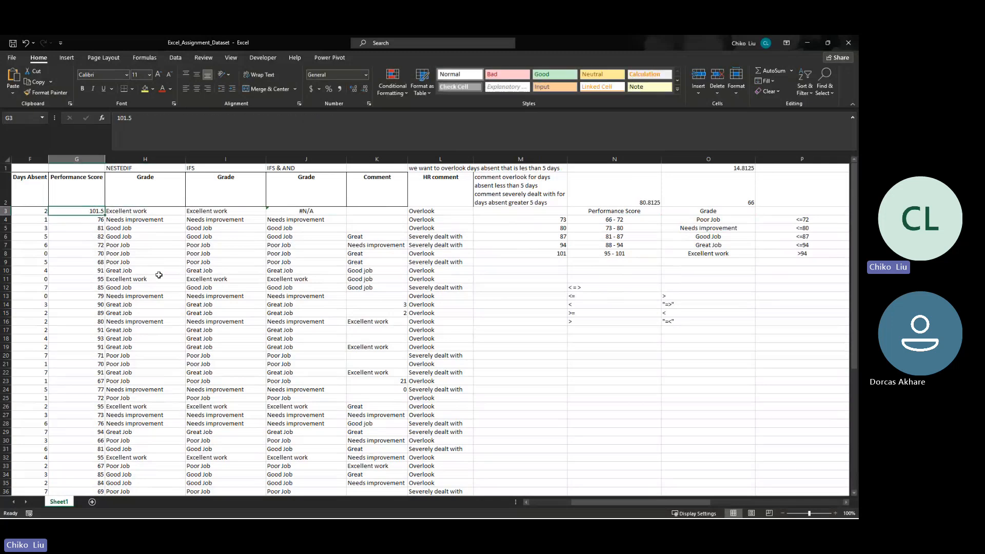
pyautogui.hotkey('ctrl', 'z')
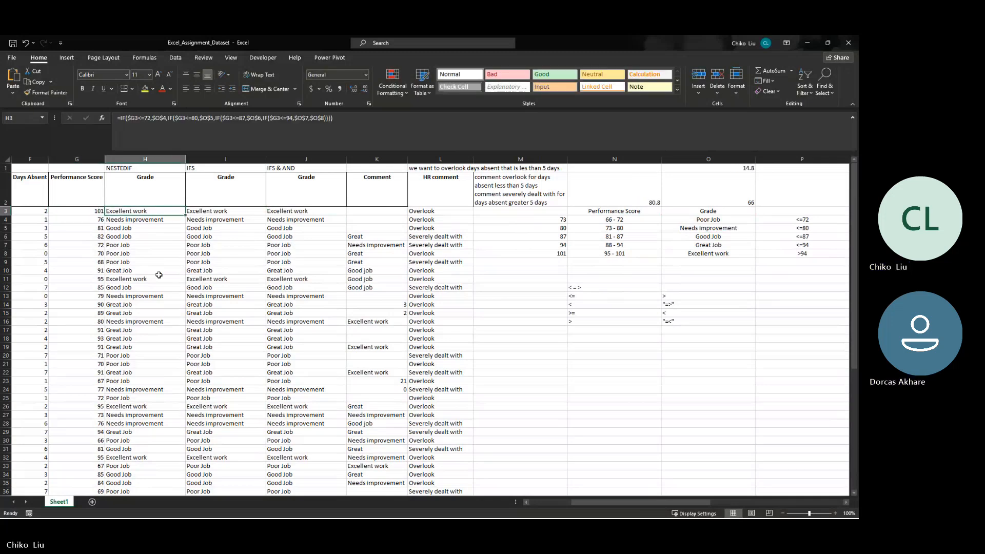
# - Compare the NESTEDIF, IFS and IFS & AND grade formulas in H3, I3 and J3
pyautogui.press('Right')
pyautogui.press('Right')
pyautogui.press('Right')
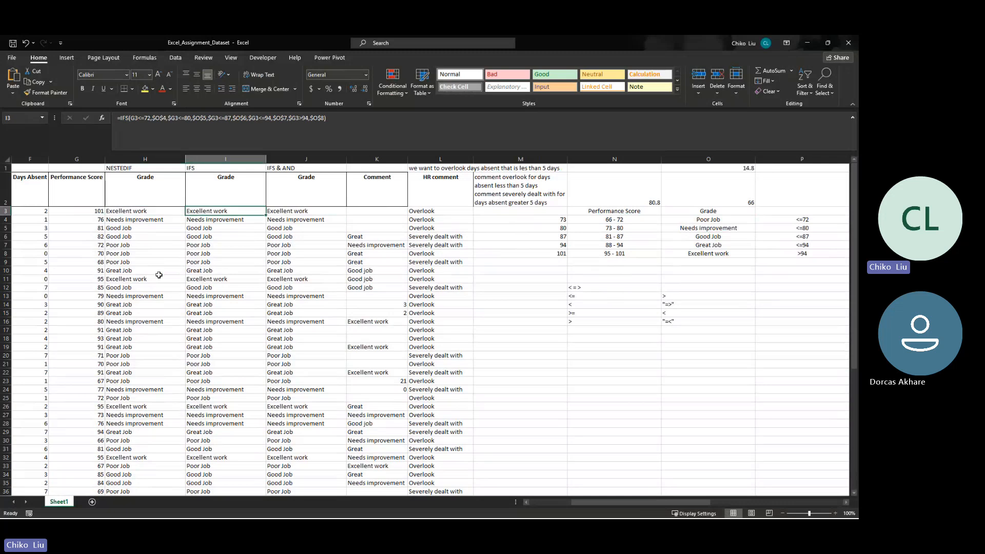
pyautogui.press('Left')
pyautogui.press('Right')
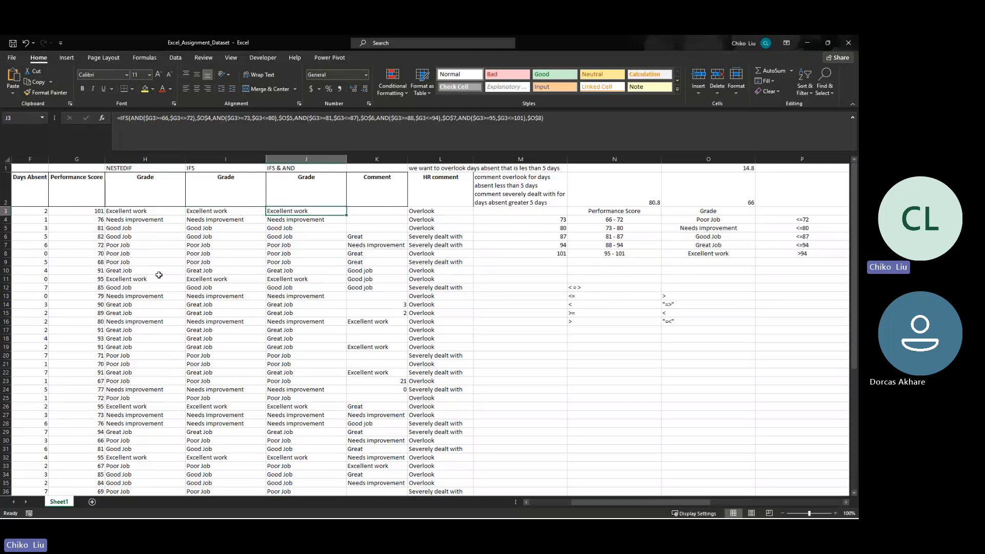
pyautogui.press('Left')
pyautogui.press('Left')
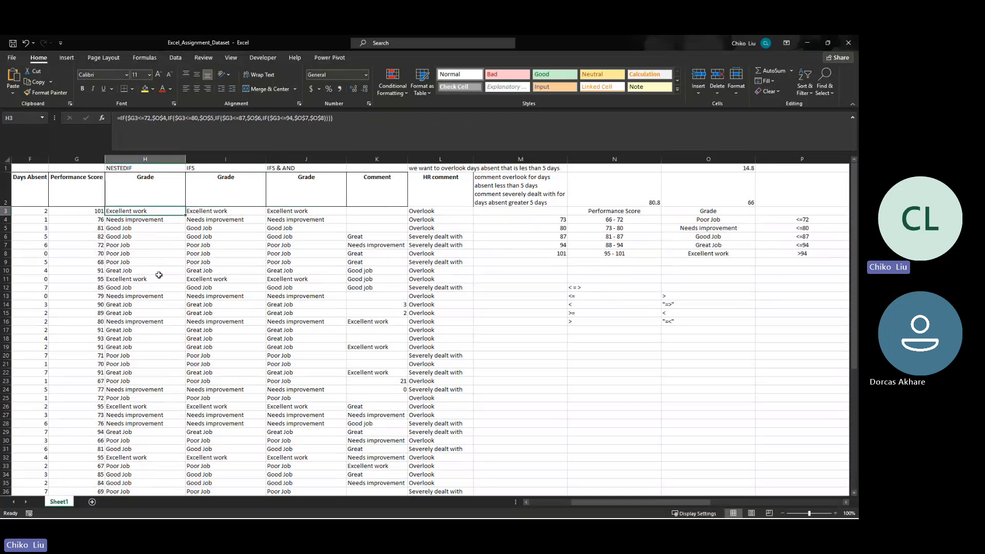
pyautogui.press('Right')
pyautogui.press('Right')
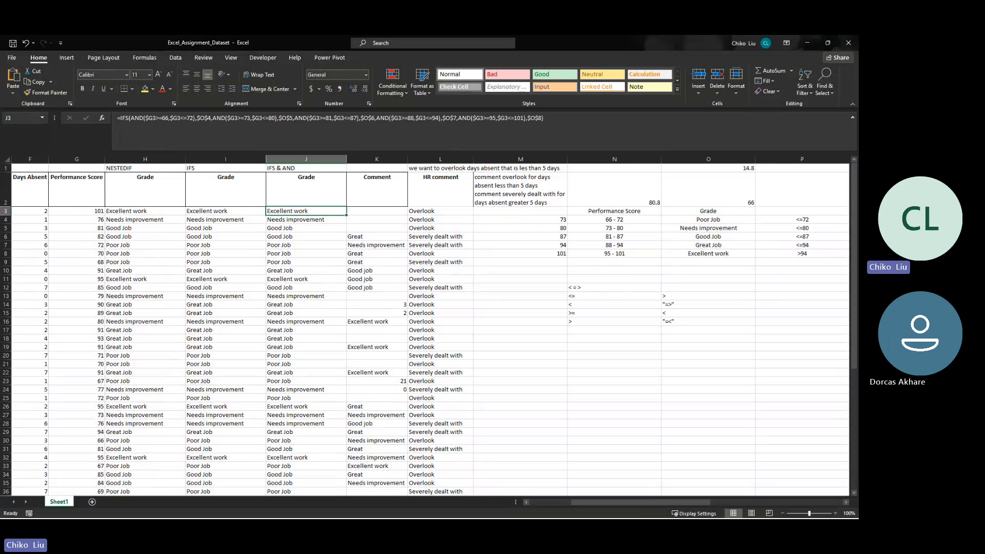
pyautogui.hotkey('alt', 'Tab')
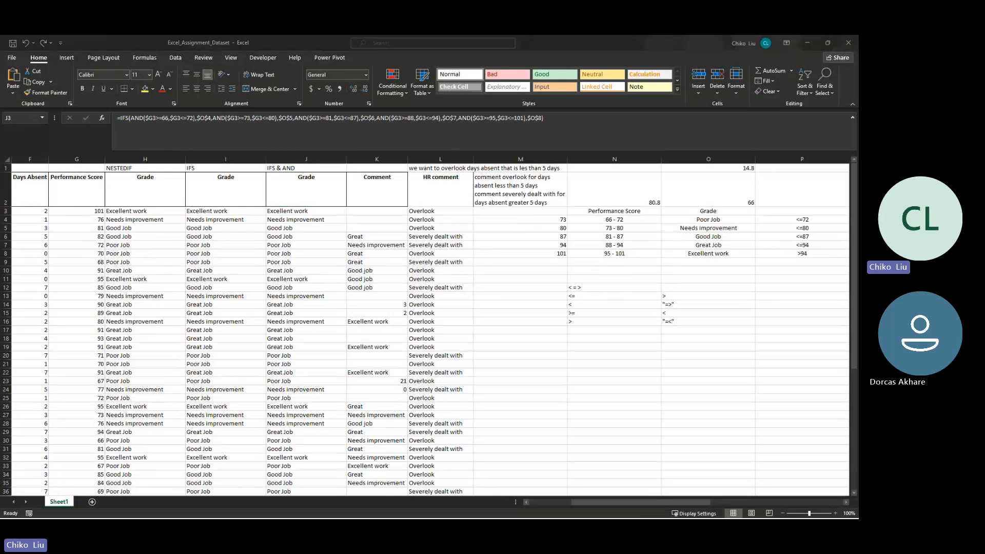
pyautogui.hotkey('alt', 'Tab')
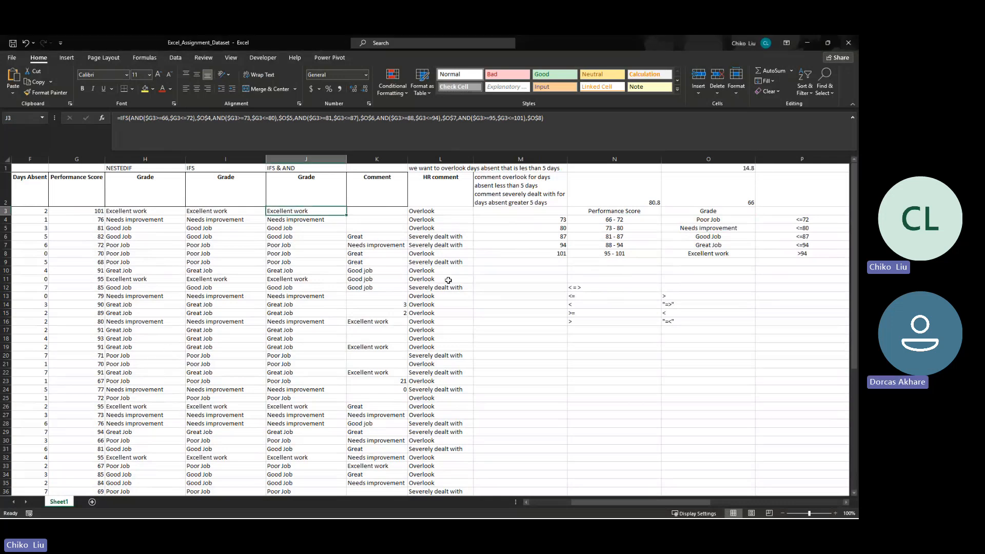
pyautogui.click(534, 330)
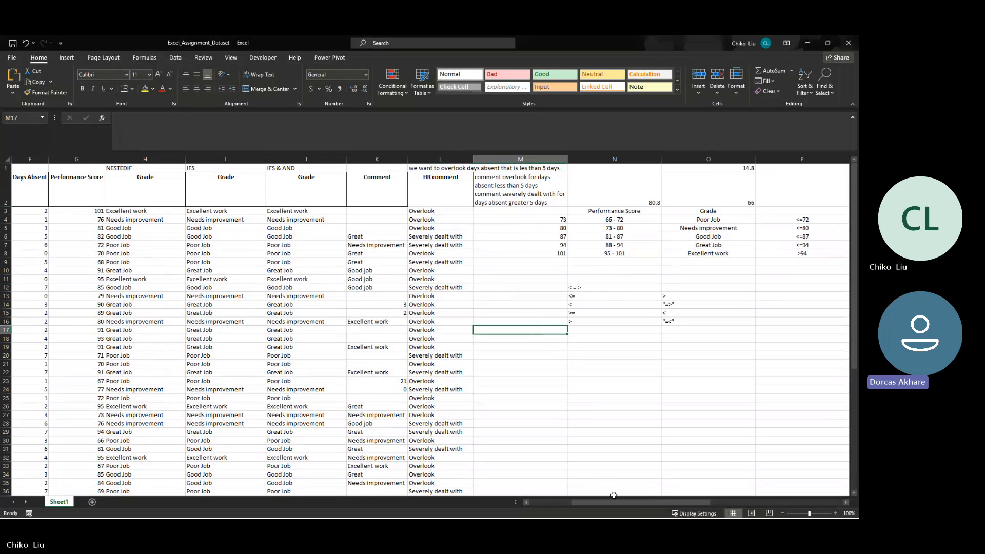
# - Copy the Grade list with its header from O3:O8 to the empty cells starting at Q12
pyautogui.moveTo(618, 503)
pyautogui.mouseDown()
pyautogui.moveTo(629, 503)
pyautogui.moveTo(596, 506)
pyautogui.moveTo(612, 501)
pyautogui.mouseUp()
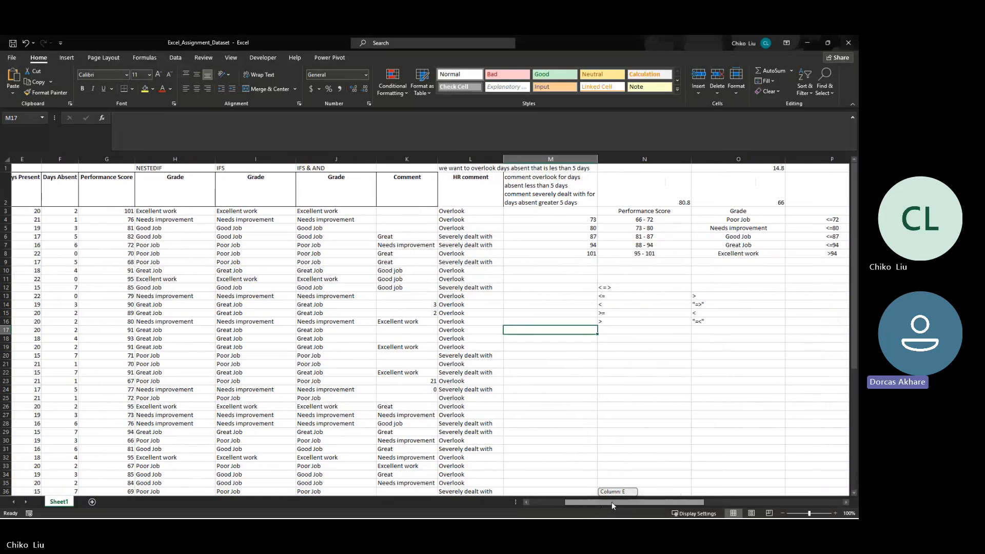
pyautogui.moveTo(611, 502); pyautogui.dragTo(626, 494)
pyautogui.moveTo(674, 211); pyautogui.dragTo(680, 253)
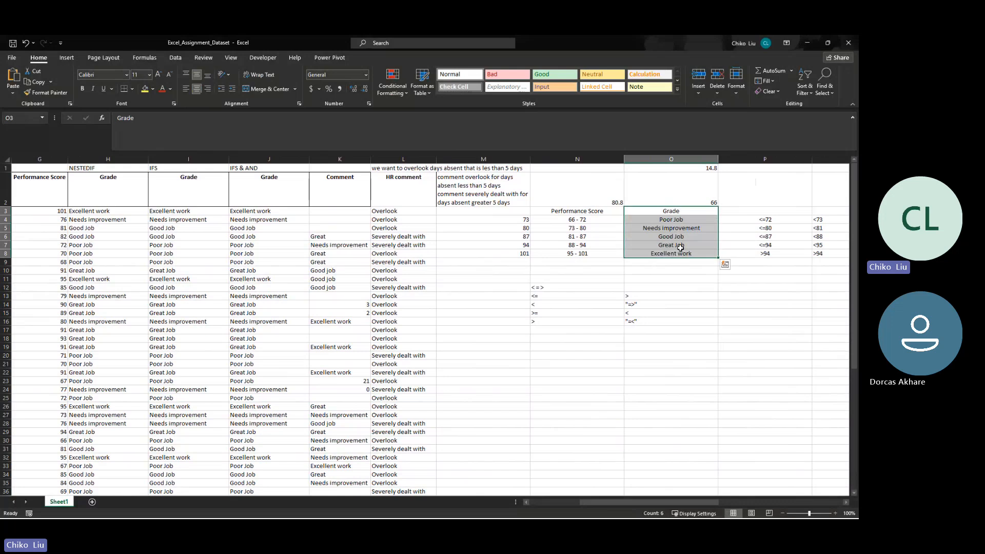
pyautogui.hotkey('ctrl', 'c')
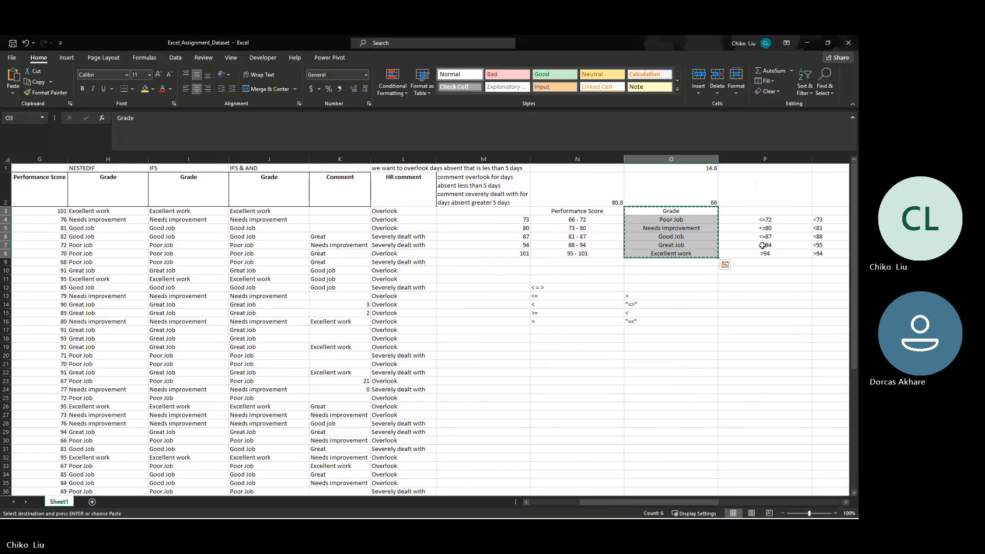
pyautogui.click(819, 290)
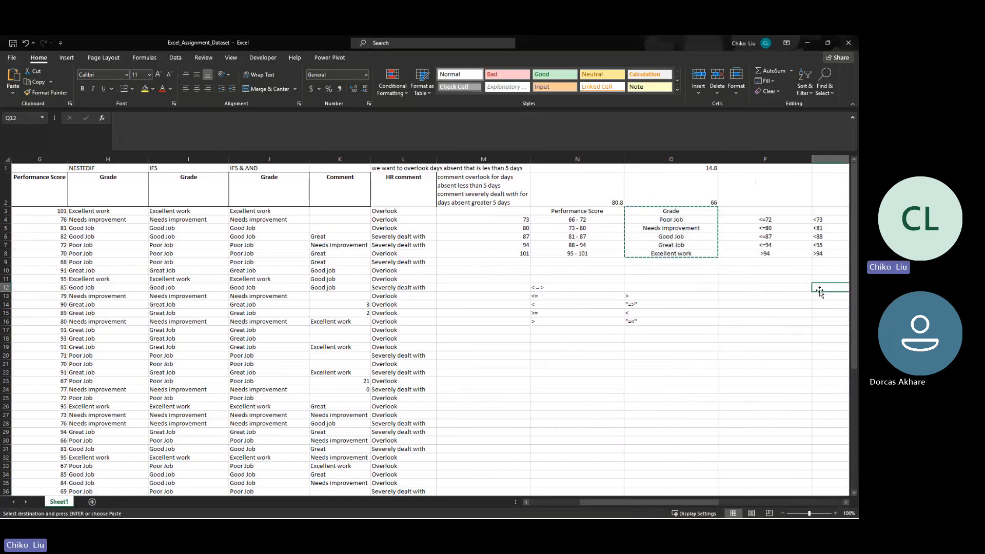
pyautogui.hotkey('ctrl', 'v')
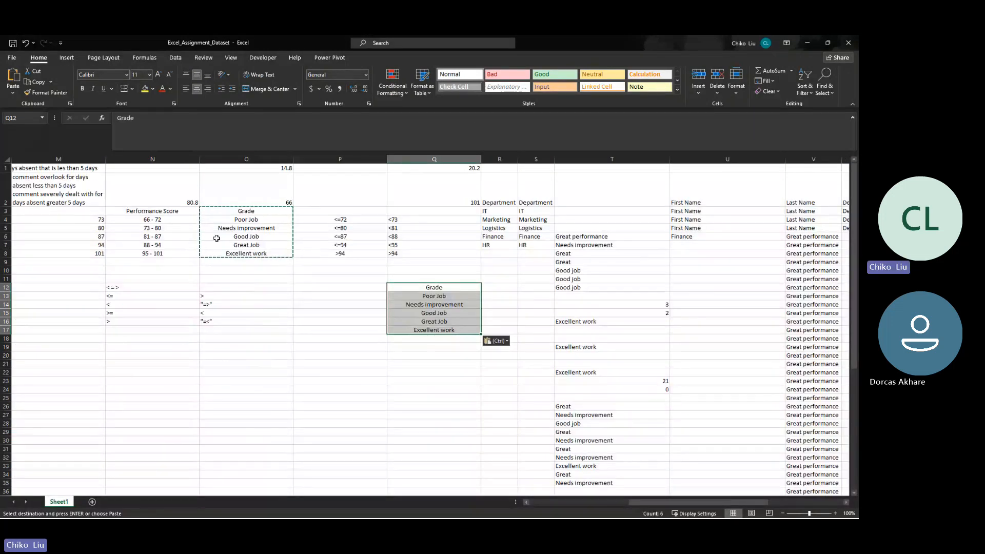
# - Enter the upper score limits 72, 80, 87, 94 and 101 down cells P12:P16 beside the copied Grade list
pyautogui.click(164, 221)
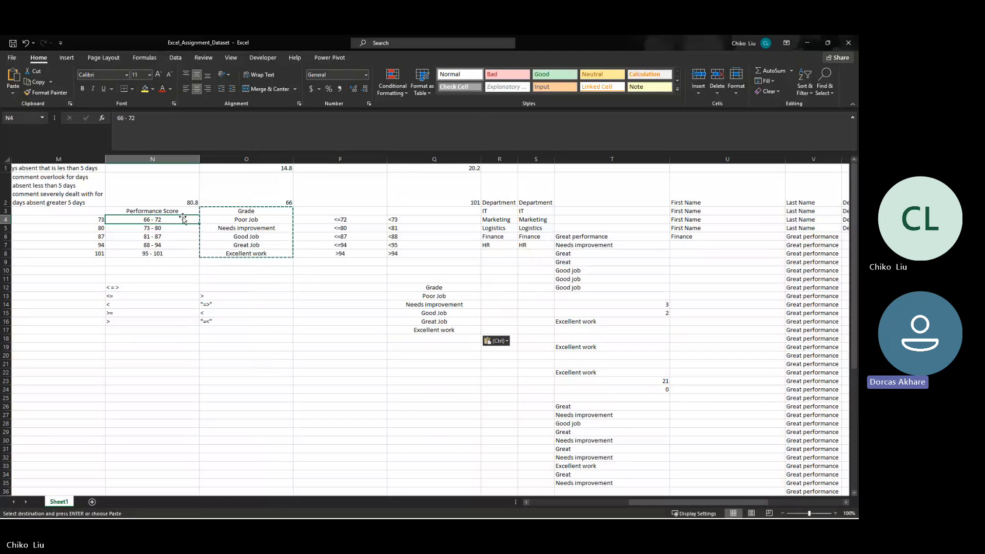
pyautogui.click(353, 287)
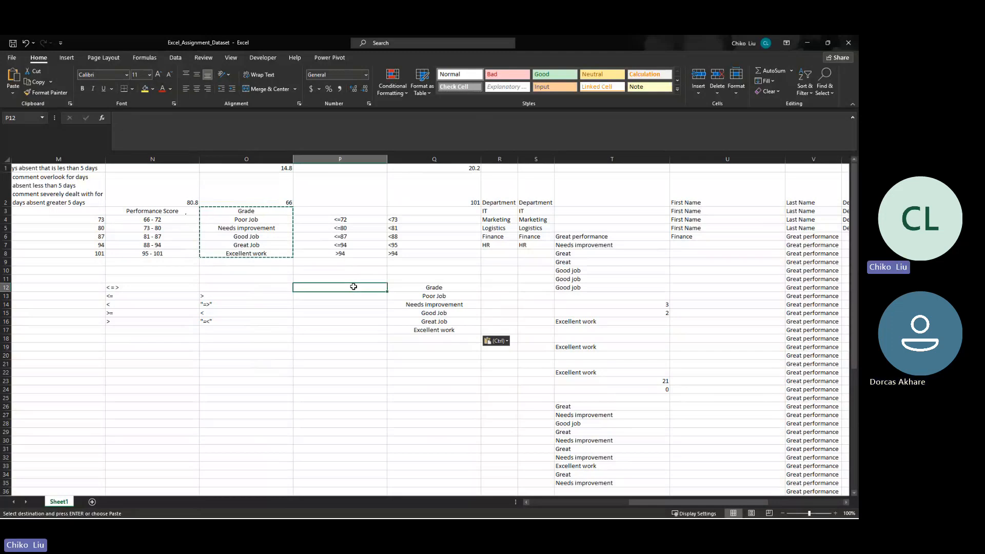
pyautogui.write('72')
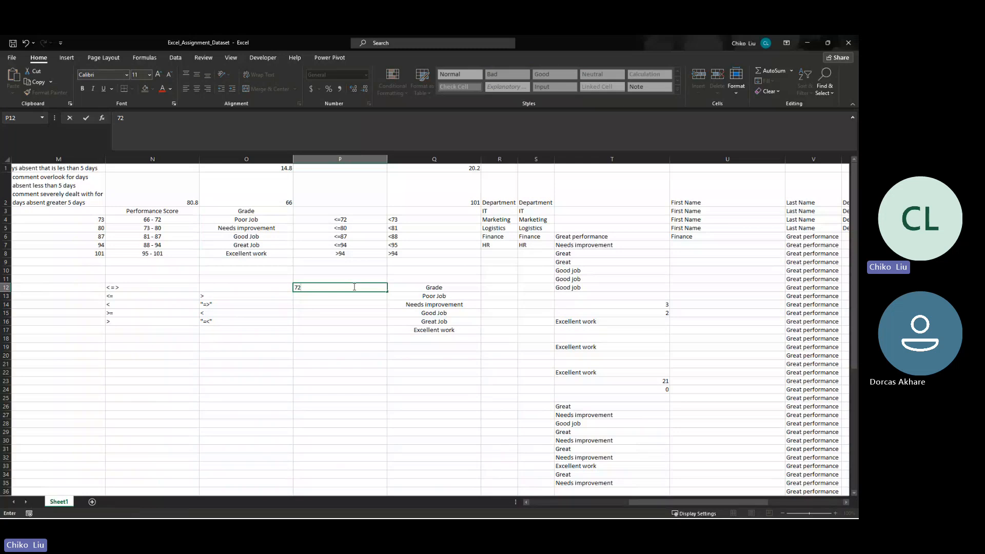
pyautogui.press('Return')
pyautogui.write('8')
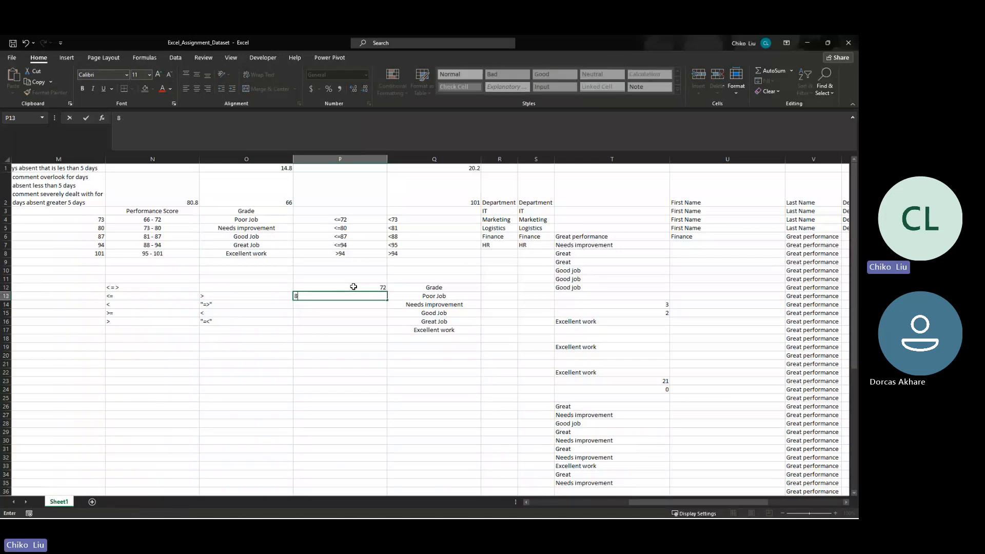
pyautogui.write('-')
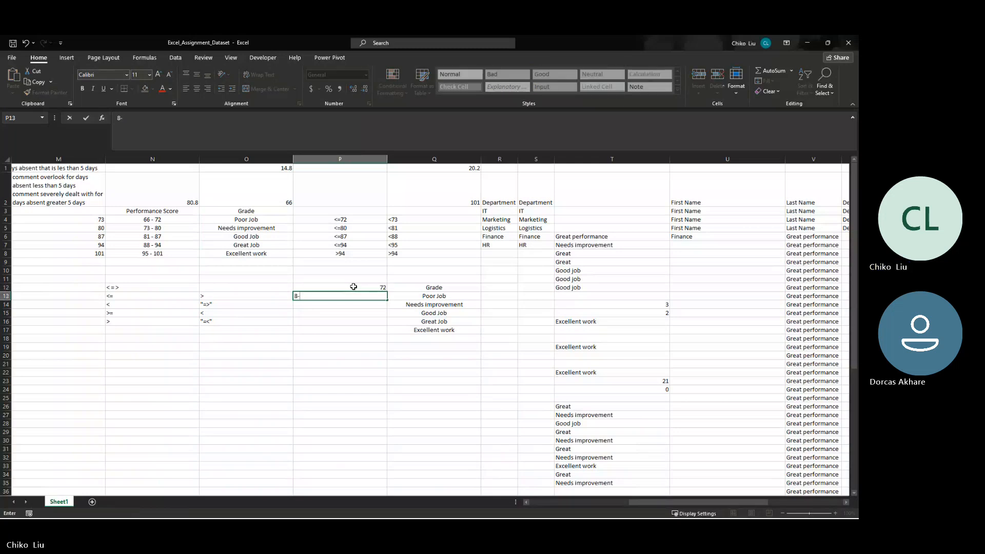
pyautogui.write('0')
pyautogui.press('BackSpace')
pyautogui.press('BackSpace')
pyautogui.write('0')
pyautogui.press('Return')
pyautogui.write('87')
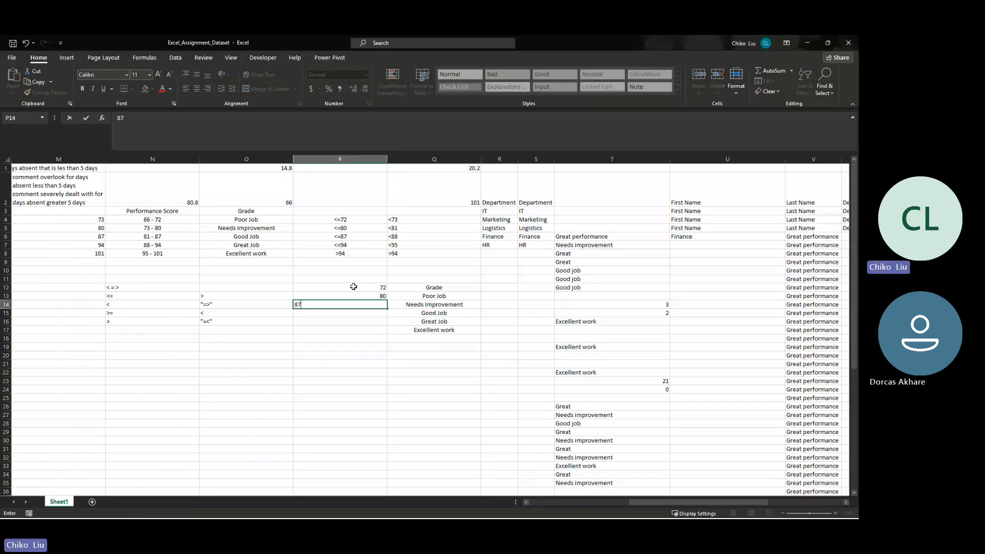
pyautogui.press('Return')
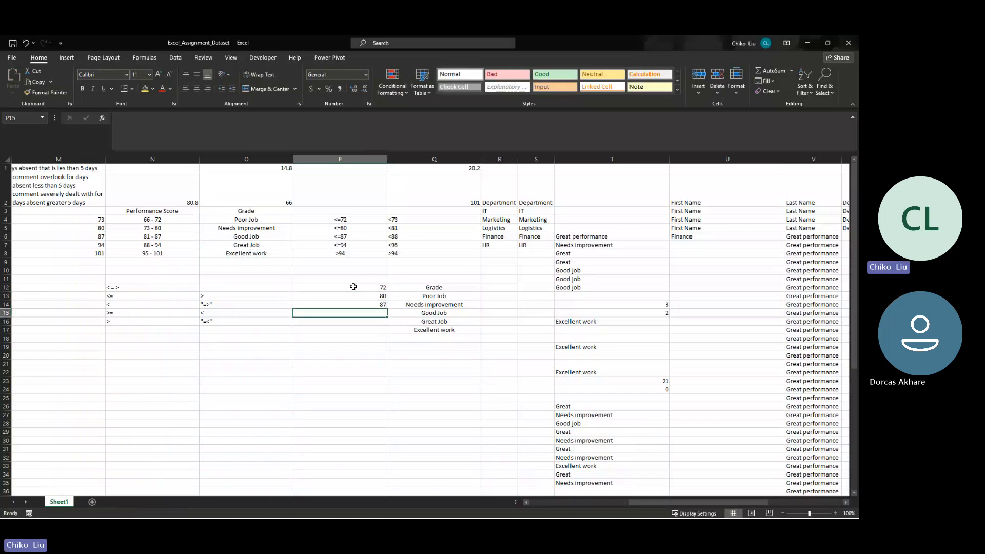
pyautogui.write('94')
pyautogui.press('Return')
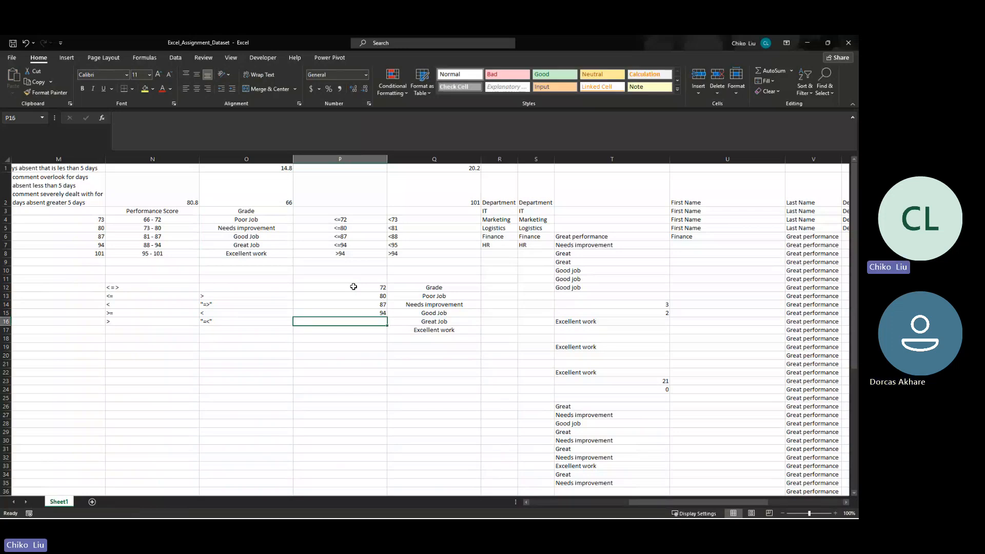
pyautogui.write('101')
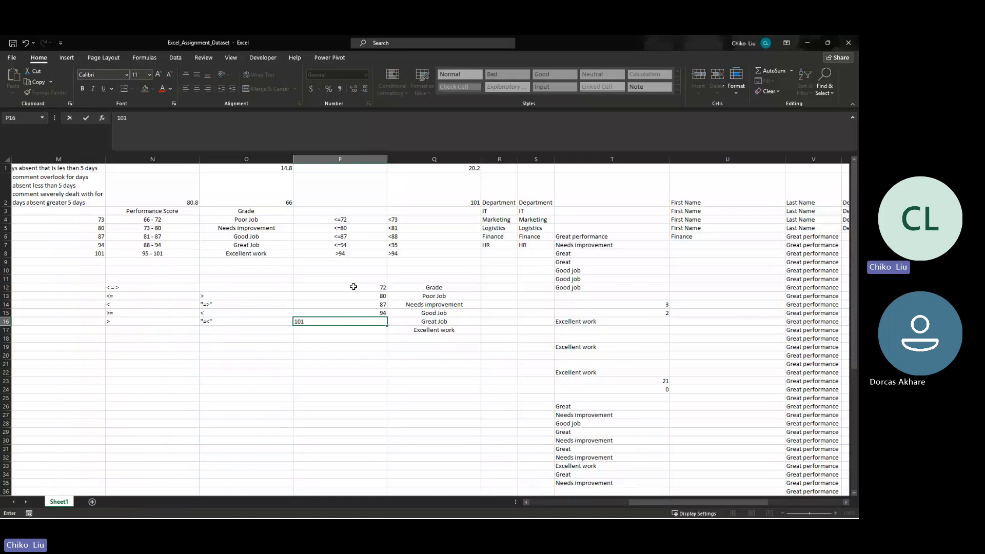
pyautogui.press('Return')
# - Move the five score limits from P12:P16 down one row to P13:P17, aligning them with their grades
pyautogui.press('Up')
pyautogui.press('Up')
pyautogui.press('Up')
pyautogui.press('Up')
pyautogui.press('Up')
pyautogui.hotkey('shift', 'Down')
pyautogui.hotkey('shift', 'Down')
pyautogui.hotkey('shift', 'Down')
pyautogui.hotkey('shift', 'Down')
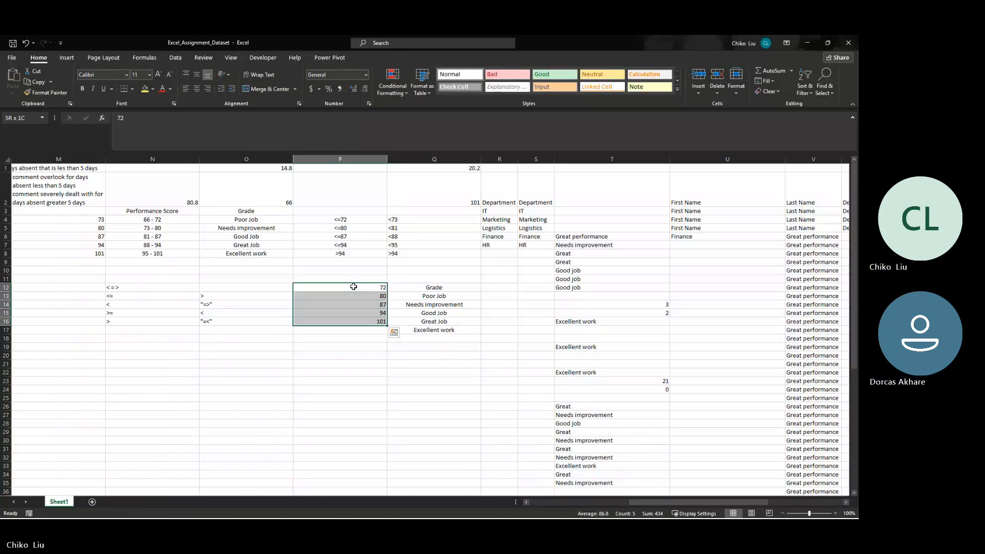
pyautogui.hotkey('ctrl', 'c')
pyautogui.press('Down')
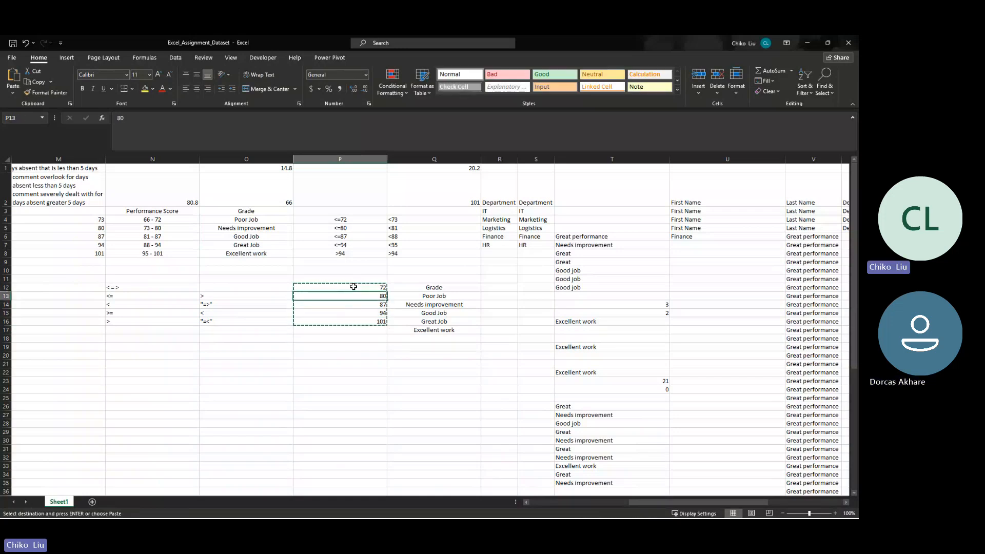
pyautogui.press('Return')
# - Insert an empty column K between the IFS & AND Grade column and the Comment column
pyautogui.press('Left')
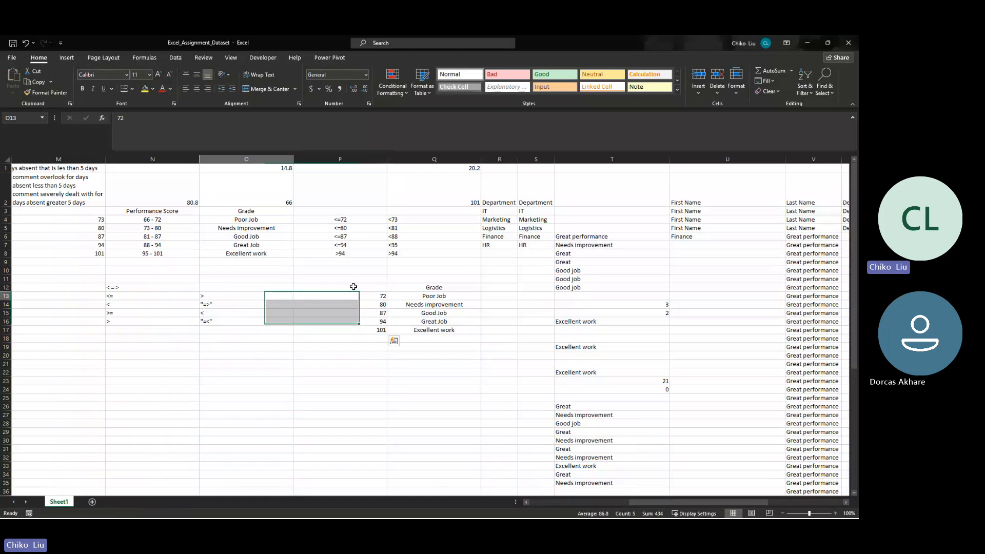
pyautogui.press('Left')
pyautogui.press('Left')
pyautogui.press('Left')
pyautogui.press('Left')
pyautogui.press('Left')
pyautogui.press('Left')
pyautogui.press('Left')
pyautogui.press('Left')
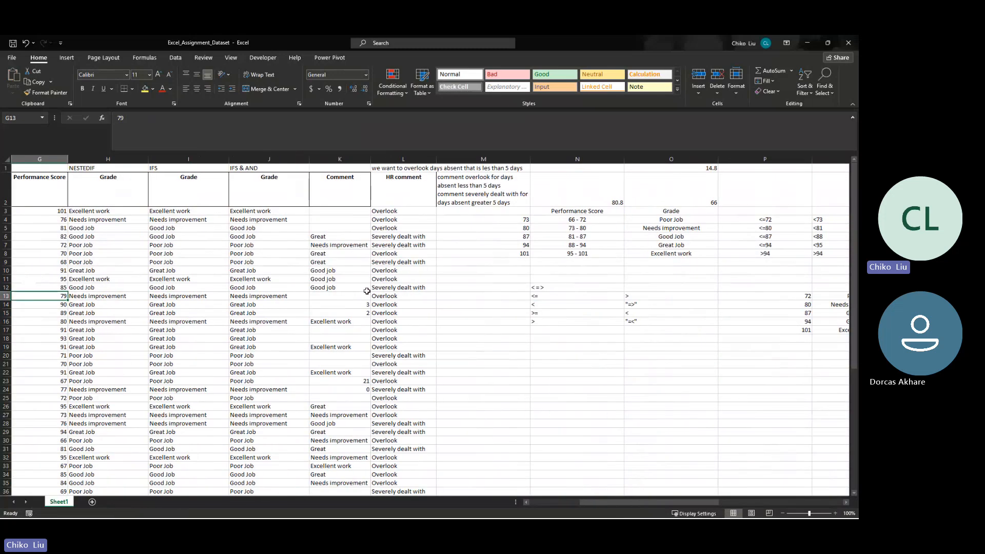
pyautogui.rightClick(336, 159)
pyautogui.press('Escape')
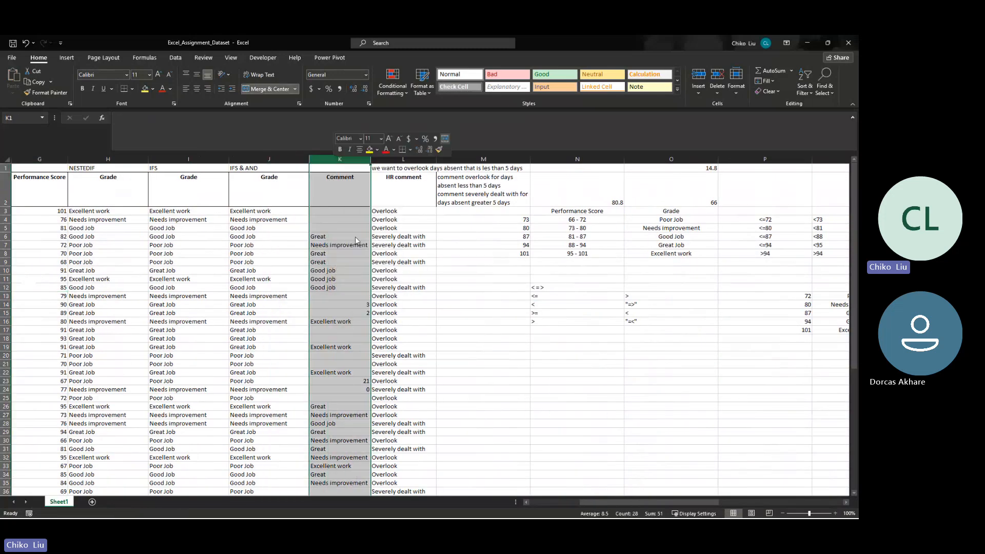
pyautogui.hotkey('ctrl', 'shift', '+')
# - Start a VLOOKUP formula in K3 with the performance score $G3 as its lookup value
pyautogui.click(318, 211)
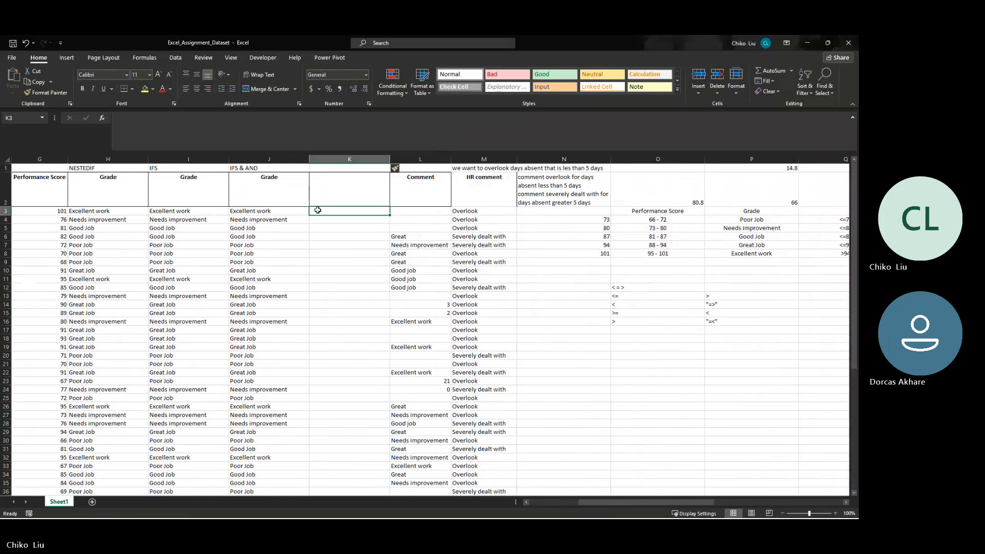
pyautogui.write('=vlo')
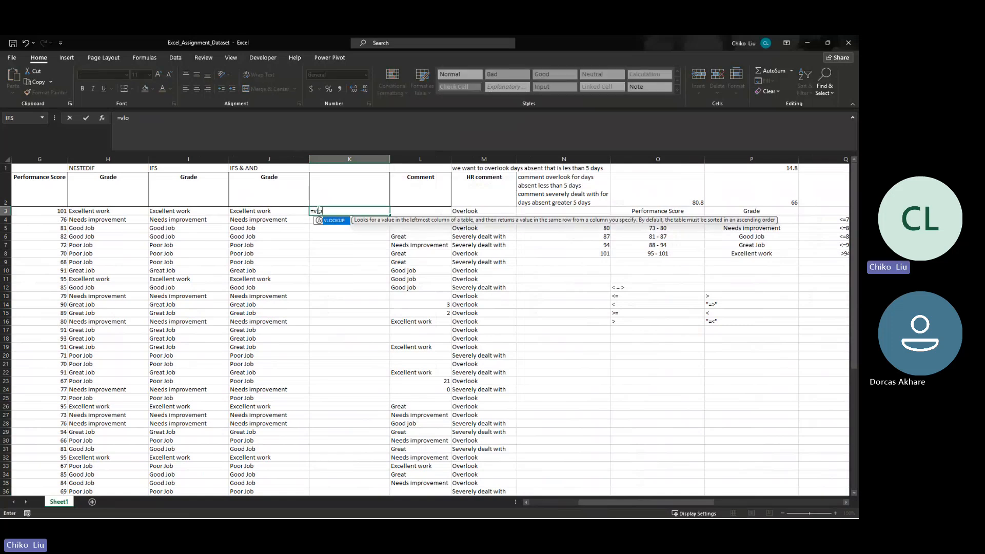
pyautogui.press('Tab')
pyautogui.press('Left')
pyautogui.press('Left')
pyautogui.press('Left')
pyautogui.press('Left')
pyautogui.press('Left')
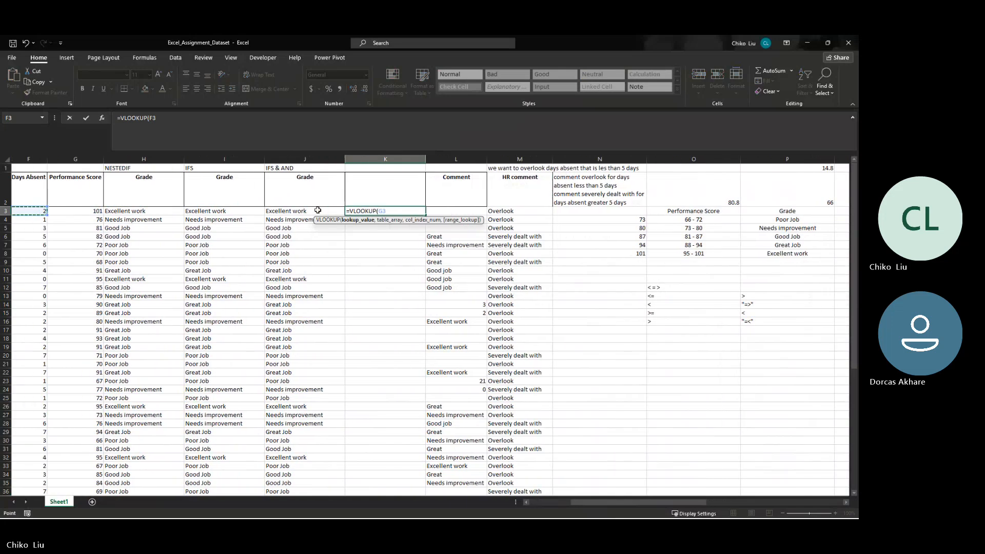
pyautogui.press('Right')
pyautogui.press('F4')
pyautogui.press('F4')
pyautogui.press('F4')
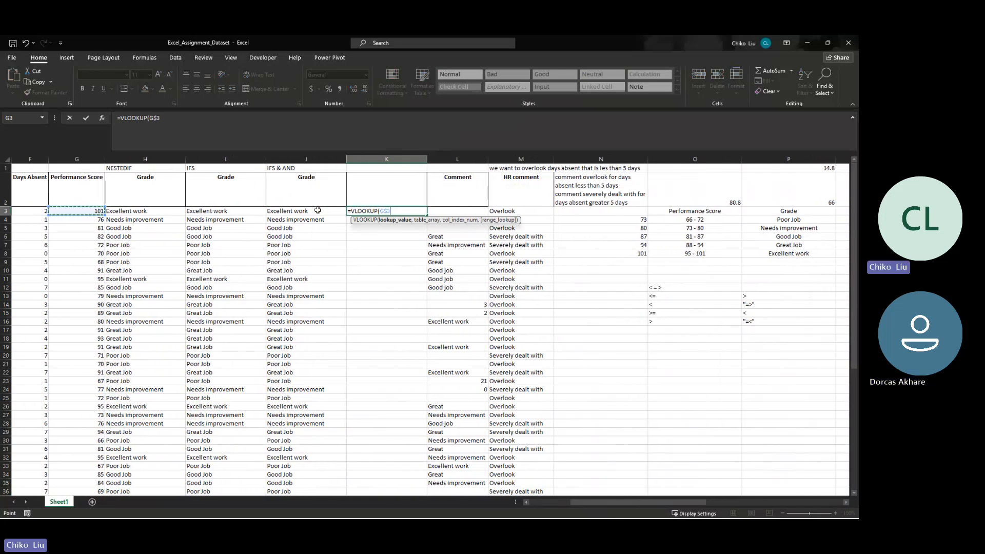
pyautogui.write(',')
# - Complete the K3 VLOOKUP with the absolute table range $Q$13:$R$17 and column index 2
pyautogui.moveTo(593, 500); pyautogui.dragTo(626, 499)
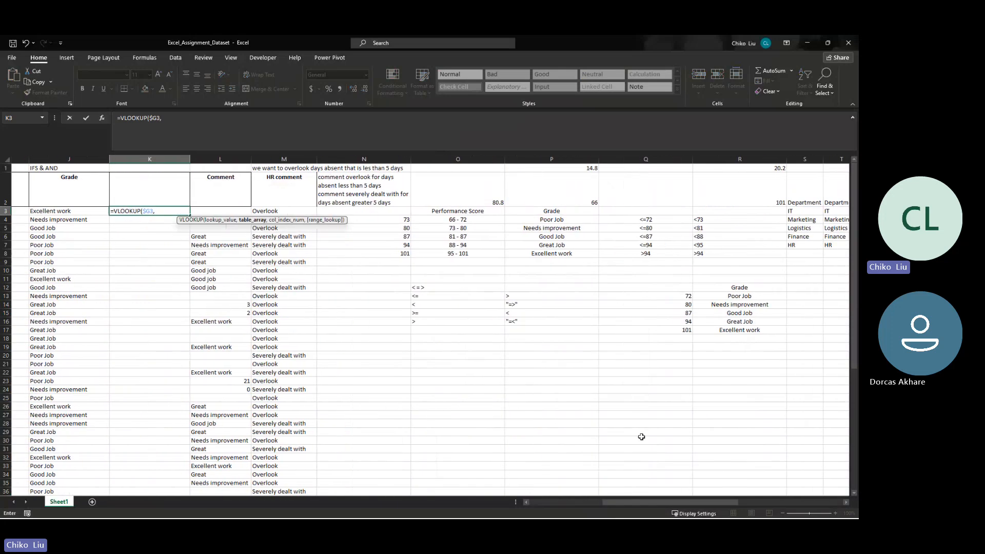
pyautogui.moveTo(653, 296); pyautogui.dragTo(705, 331)
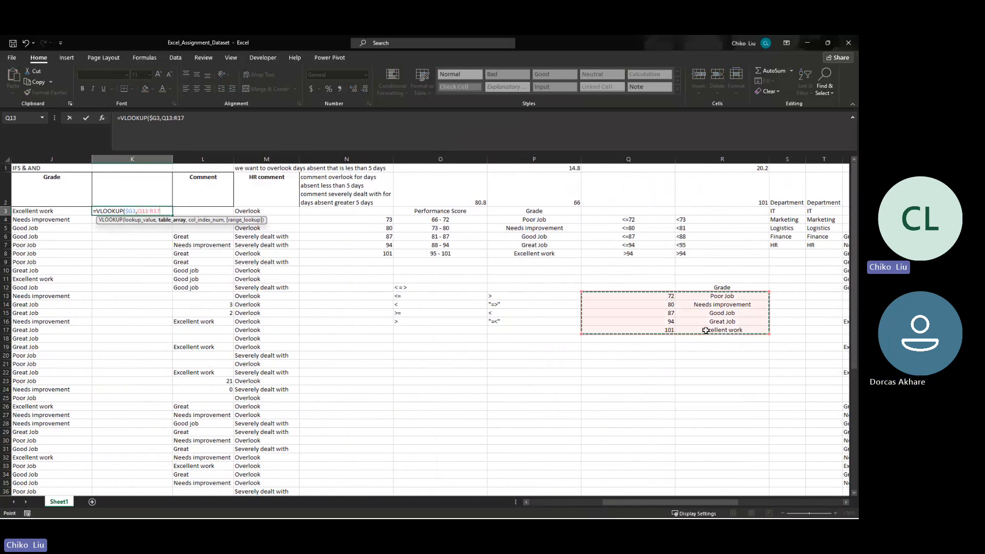
pyautogui.press('F4')
pyautogui.write(',2')
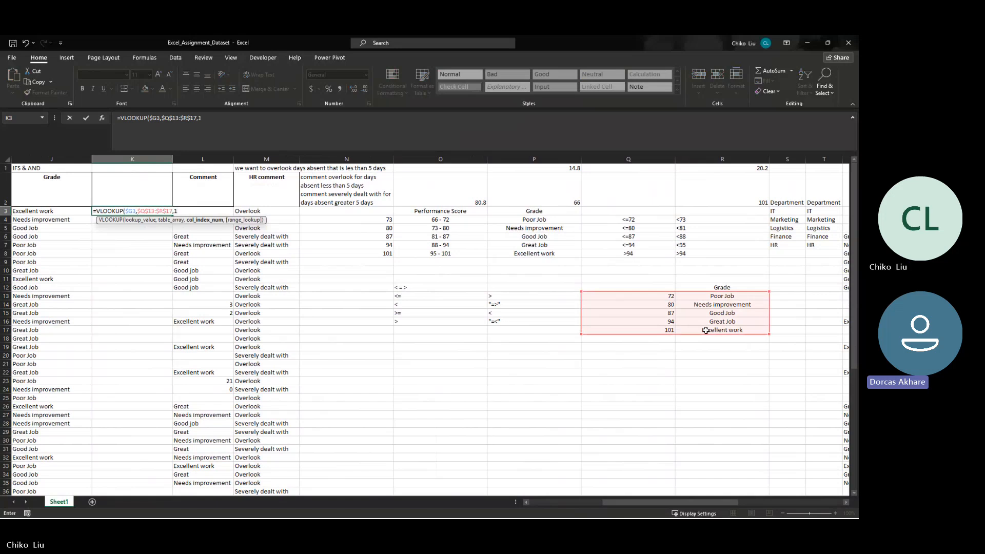
pyautogui.press('Return')
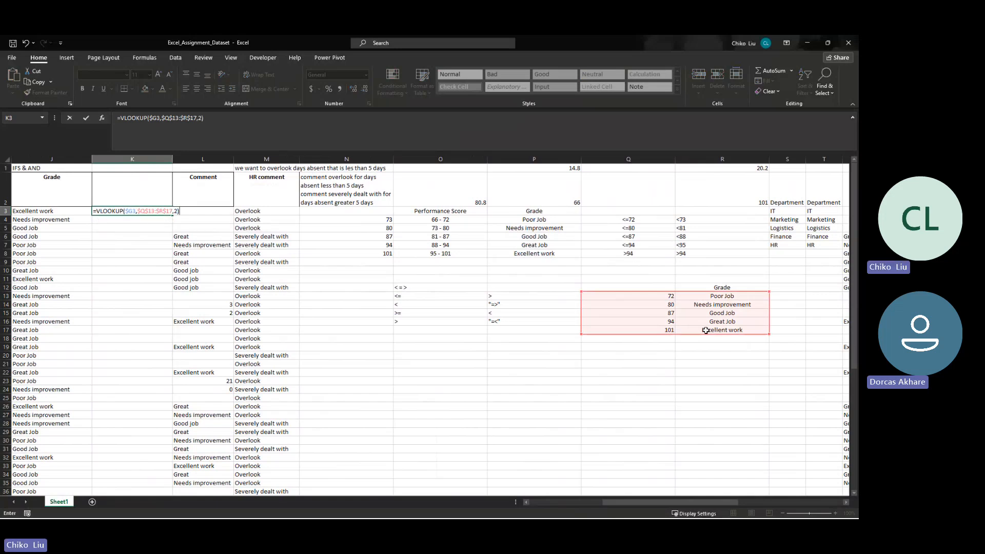
# - Fill the VLOOKUP formula from K3 down to K7
pyautogui.press('Up')
pyautogui.press('Left')
pyautogui.press('Left')
pyautogui.press('Left')
pyautogui.press('Left')
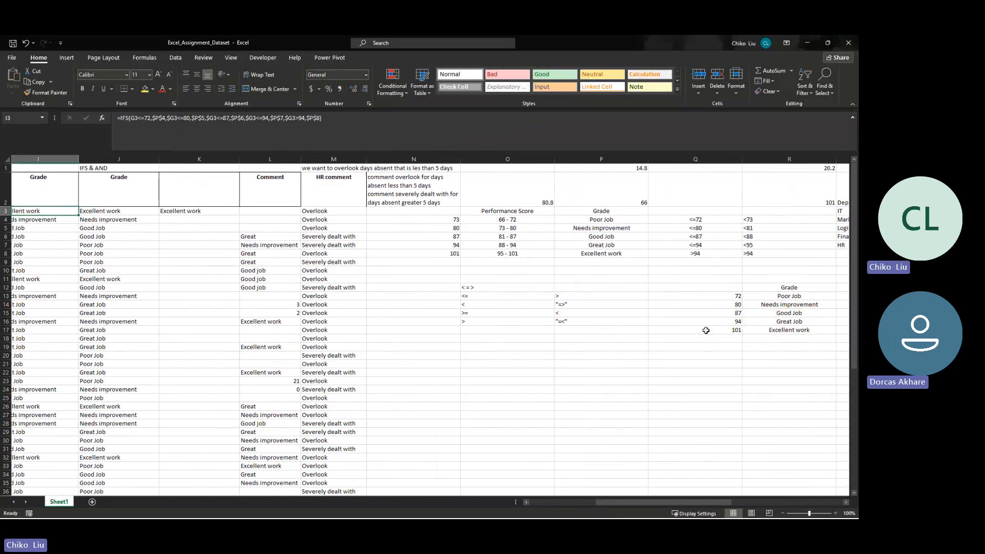
pyautogui.press('Right')
pyautogui.press('Right')
pyautogui.press('Right')
pyautogui.press('Right')
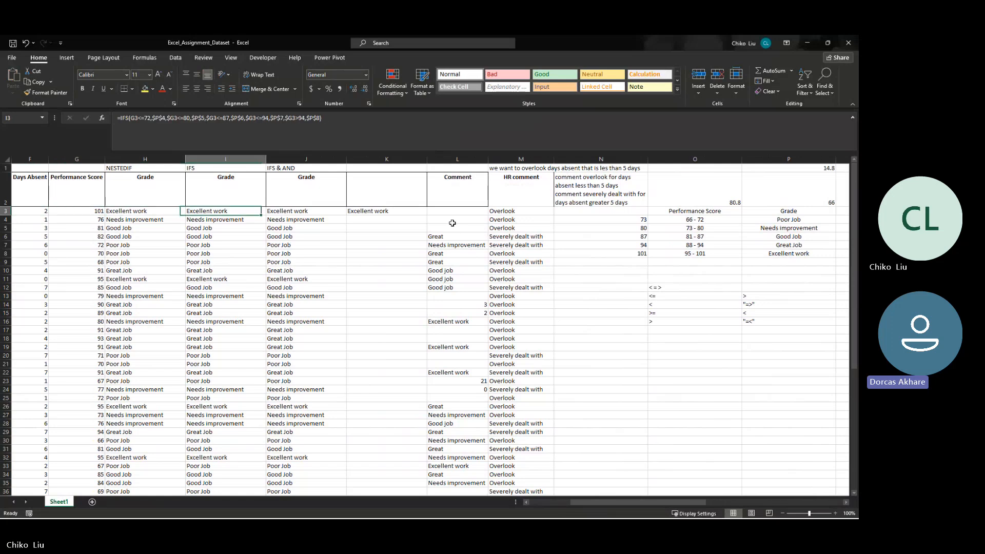
pyautogui.moveTo(425, 216); pyautogui.dragTo(426, 250)
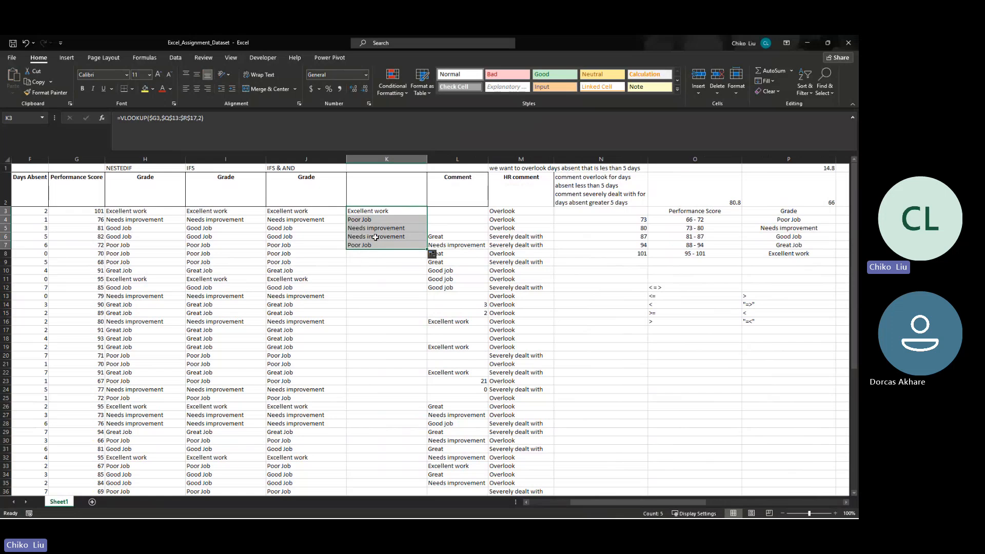
# - Examine the score limits and grades in Q13:R17 against the VLOOKUP grades in K3:K7
pyautogui.press('Right')
pyautogui.press('Right')
pyautogui.press('Right')
pyautogui.press('Right')
pyautogui.press('Right')
pyautogui.press('Right')
pyautogui.press('Right')
pyautogui.press('Right')
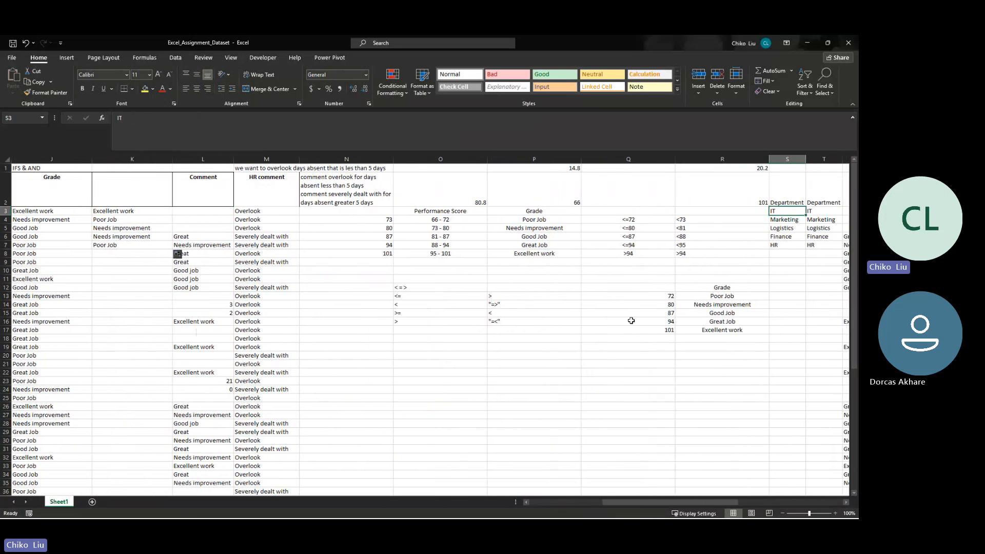
pyautogui.click(641, 288)
pyautogui.click(653, 297)
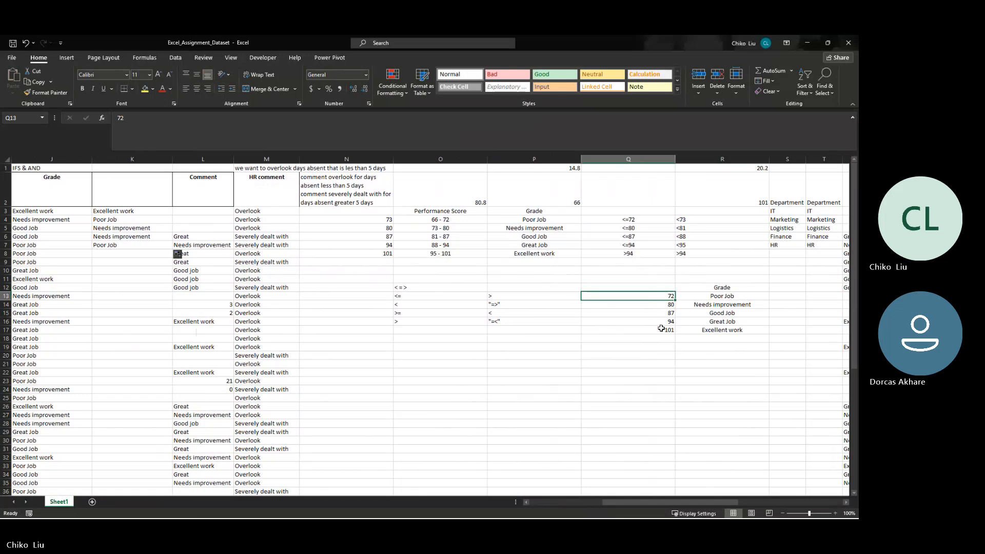
pyautogui.click(657, 304)
pyautogui.click(664, 330)
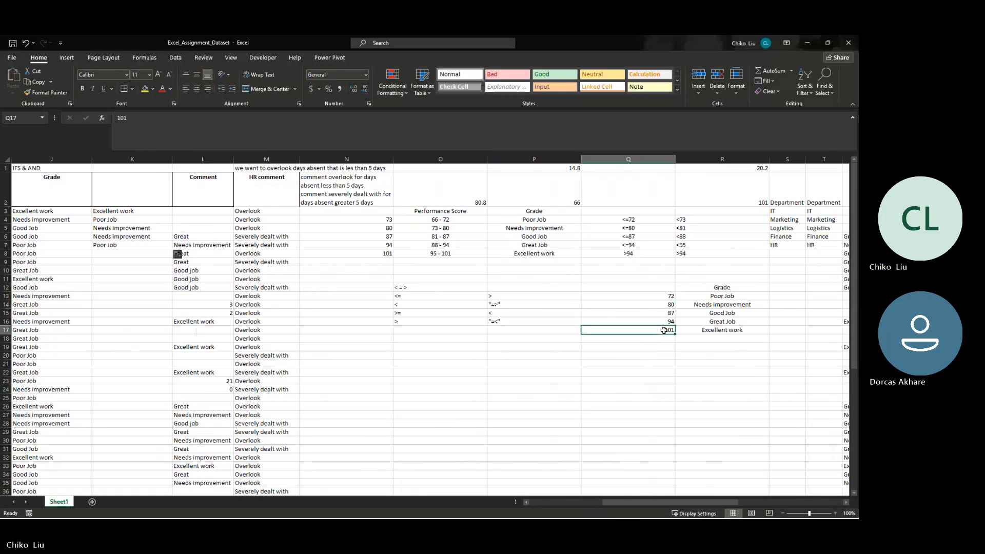
pyautogui.press('Left')
pyautogui.press('Left')
pyautogui.press('Left')
pyautogui.press('Left')
pyautogui.press('Left')
pyautogui.press('Left')
pyautogui.press('Right')
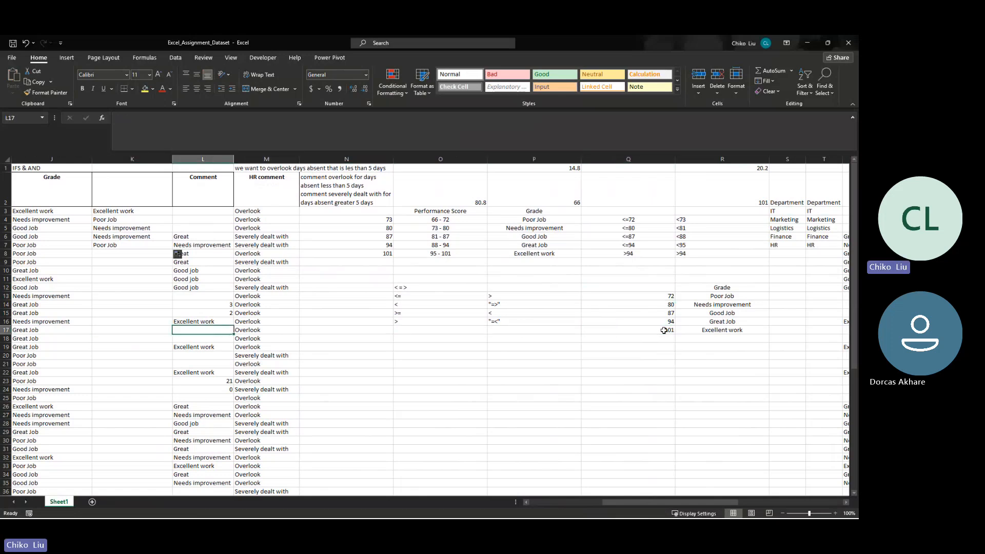
pyautogui.press('Right')
pyautogui.press('Right')
pyautogui.press('Right')
pyautogui.press('Right')
pyautogui.press('Right')
pyautogui.press('Right')
pyautogui.press('Right')
pyautogui.press('Right')
pyautogui.press('Left')
pyautogui.press('Left')
pyautogui.press('Left')
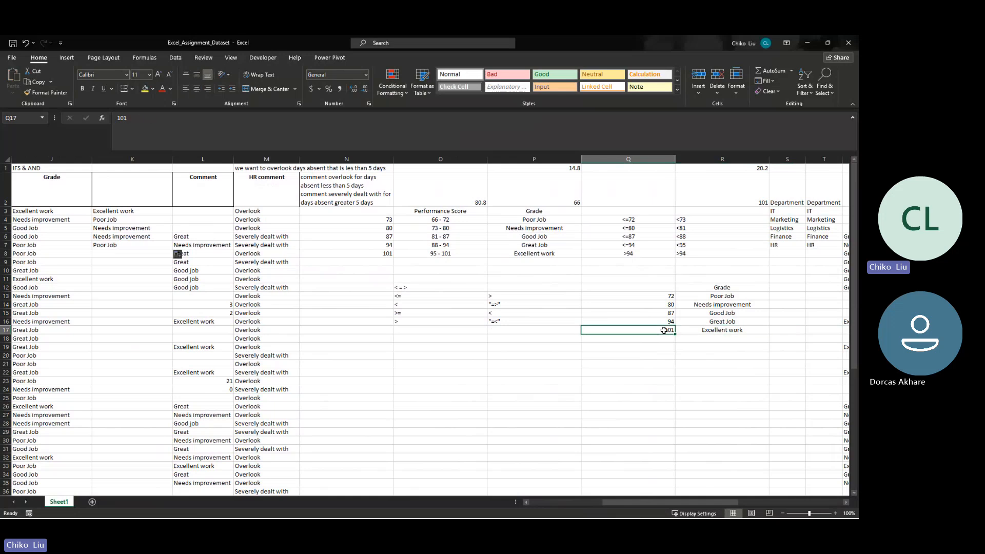
pyautogui.press('Up')
pyautogui.press('Up')
pyautogui.press('Up')
pyautogui.press('Up')
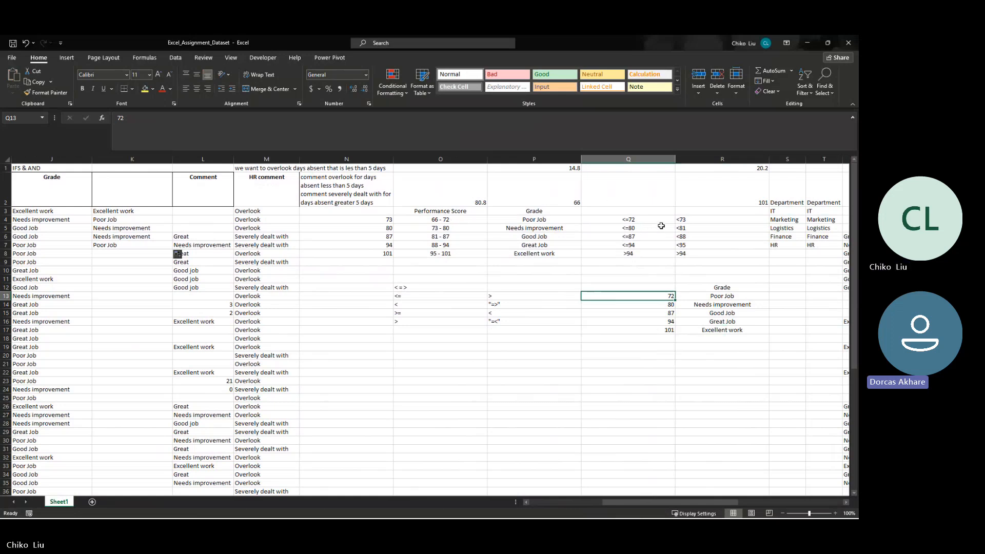
pyautogui.press('Left')
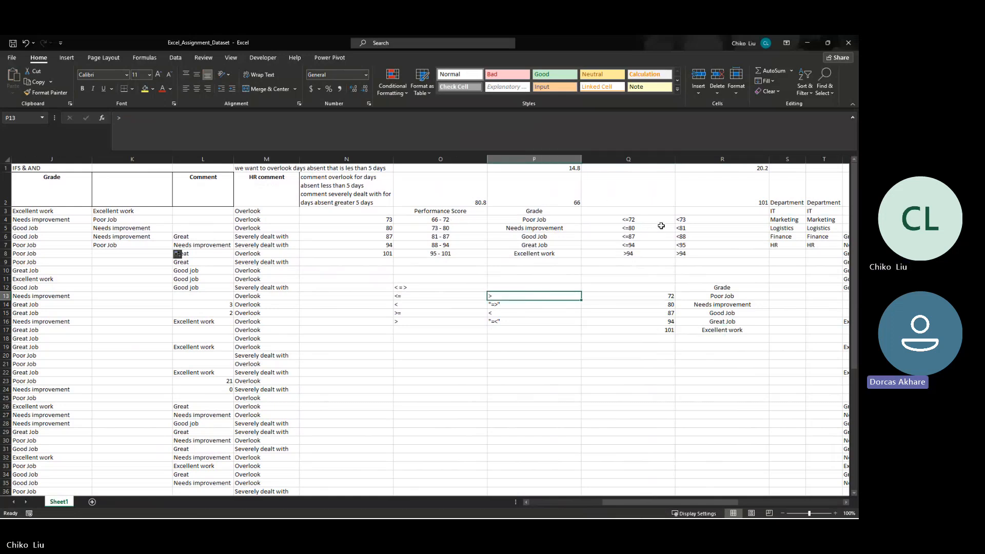
pyautogui.press('Right')
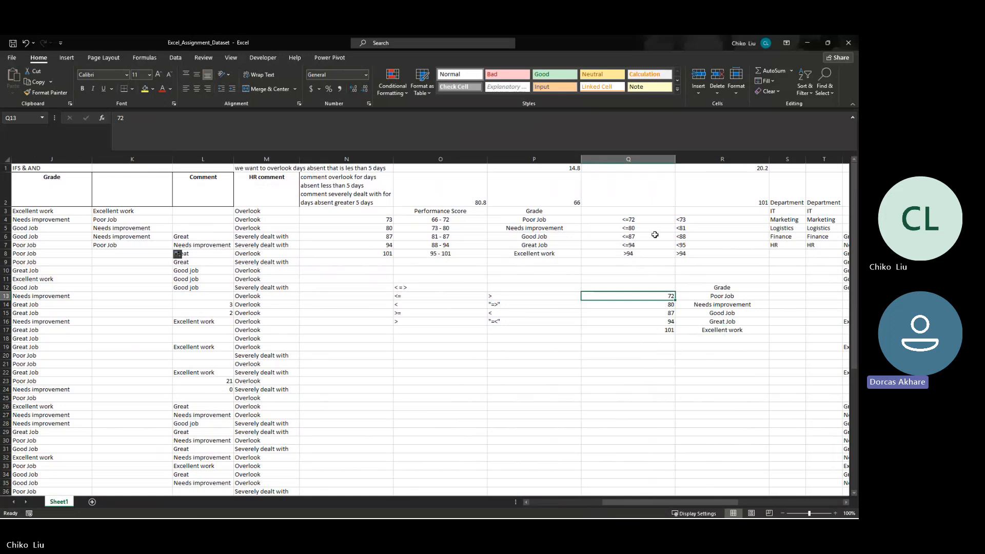
pyautogui.press('Right')
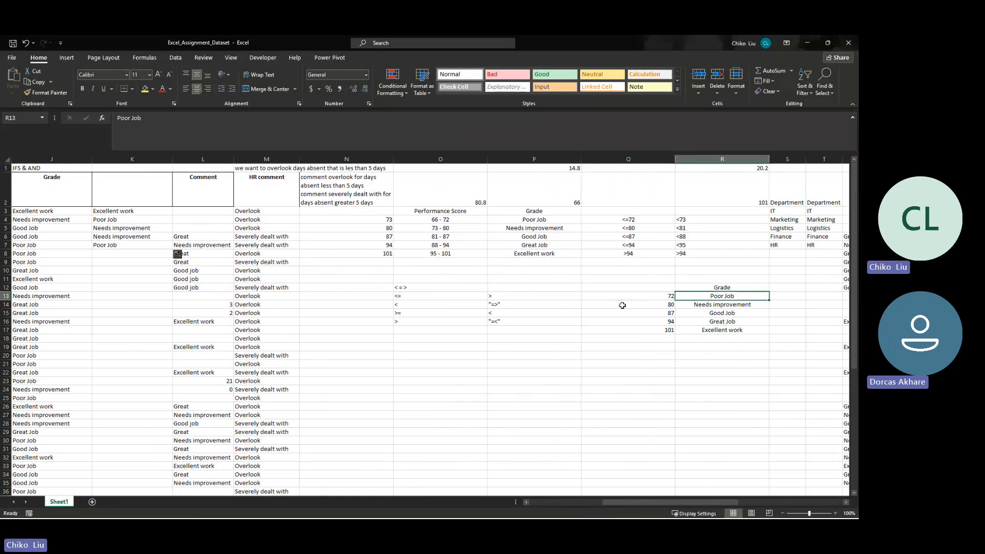
pyautogui.press('Right')
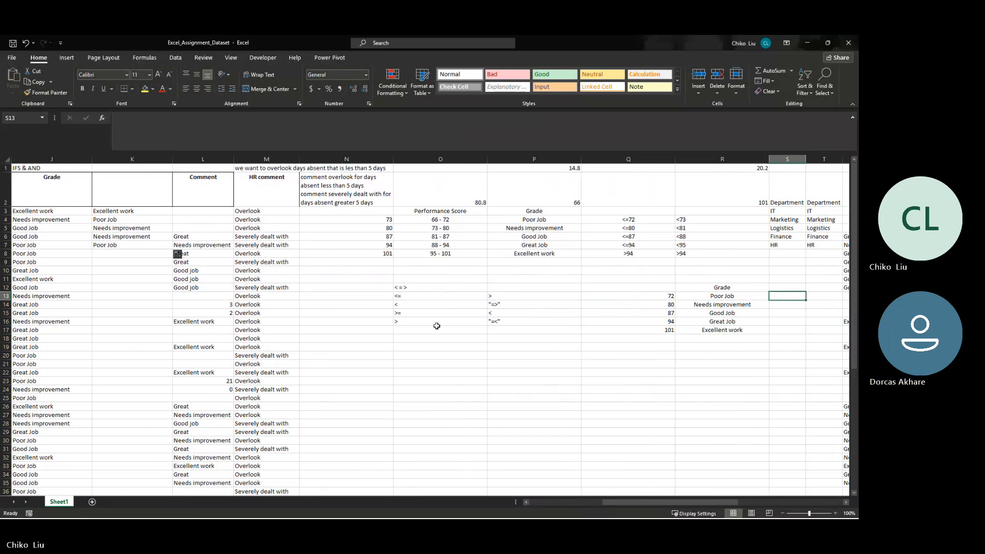
# - Try to calculate the midpoint of the 66 - 72 score range in P13 with the formula =72+66/2
pyautogui.click(670, 297)
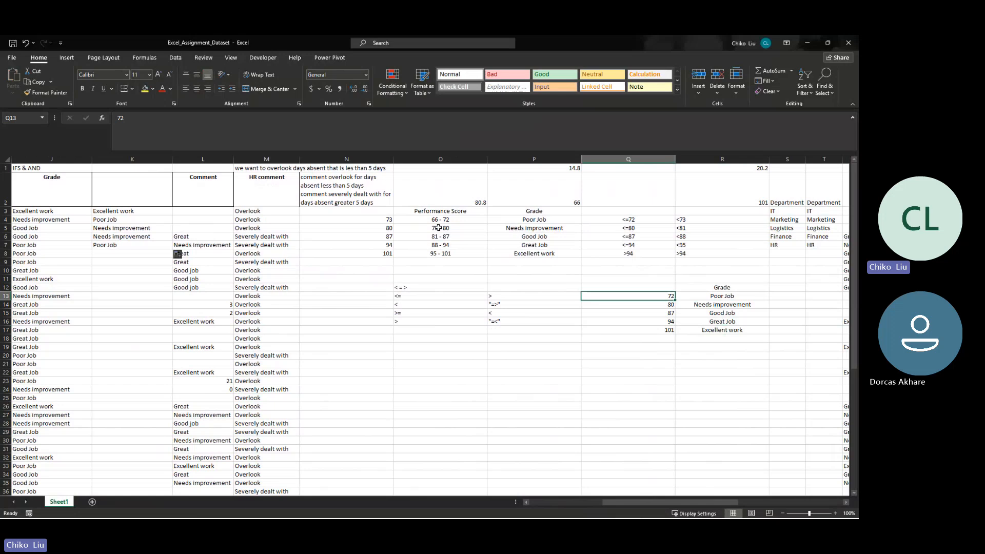
pyautogui.click(537, 294)
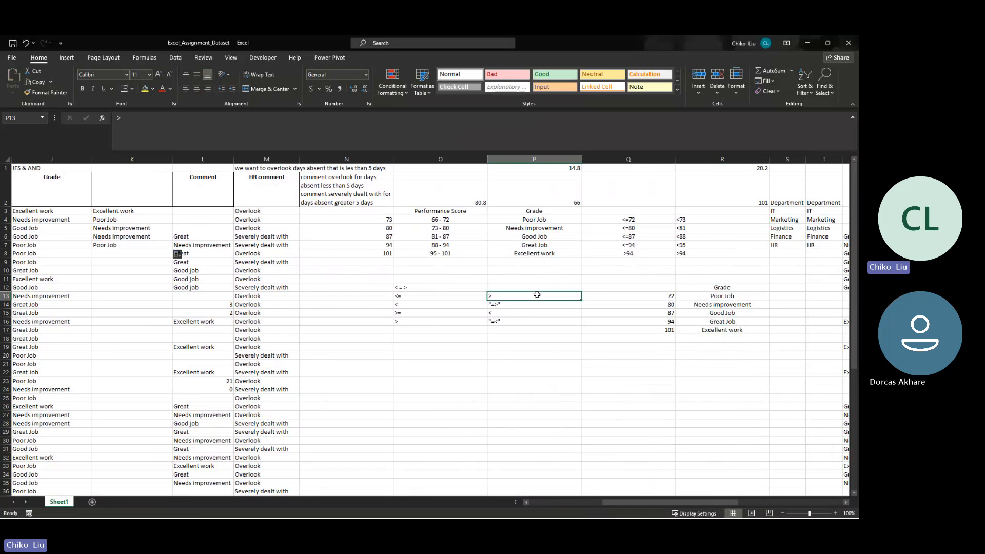
pyautogui.write('=72')
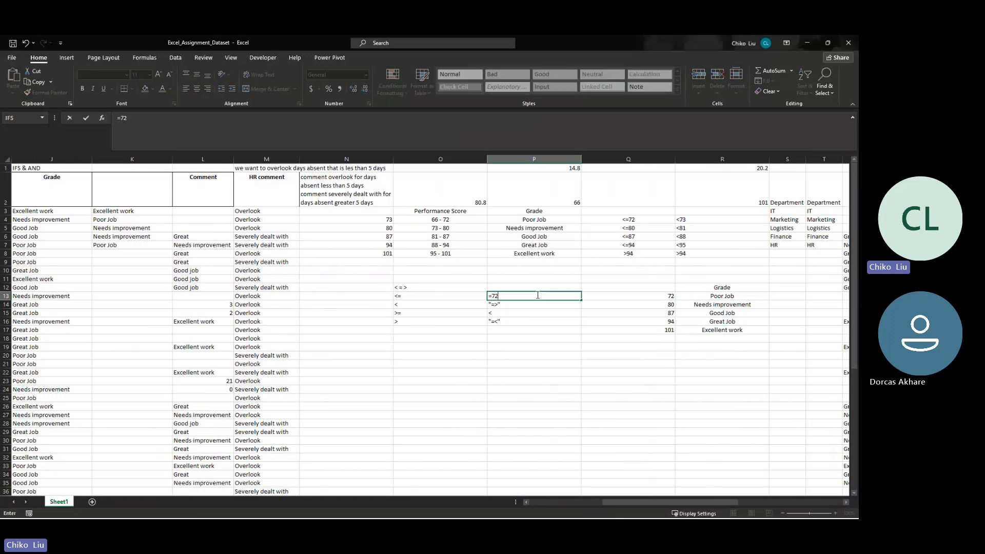
pyautogui.write('+66/2')
pyautogui.press('Return')
# - Replace the formula in P13 with =AVERAGE(72,66)
pyautogui.click(536, 294)
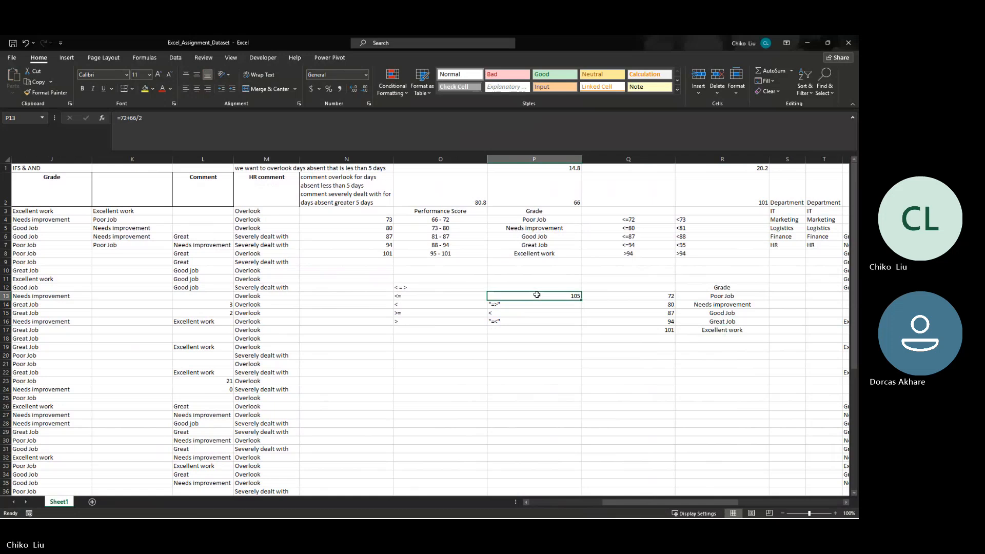
pyautogui.click(121, 118)
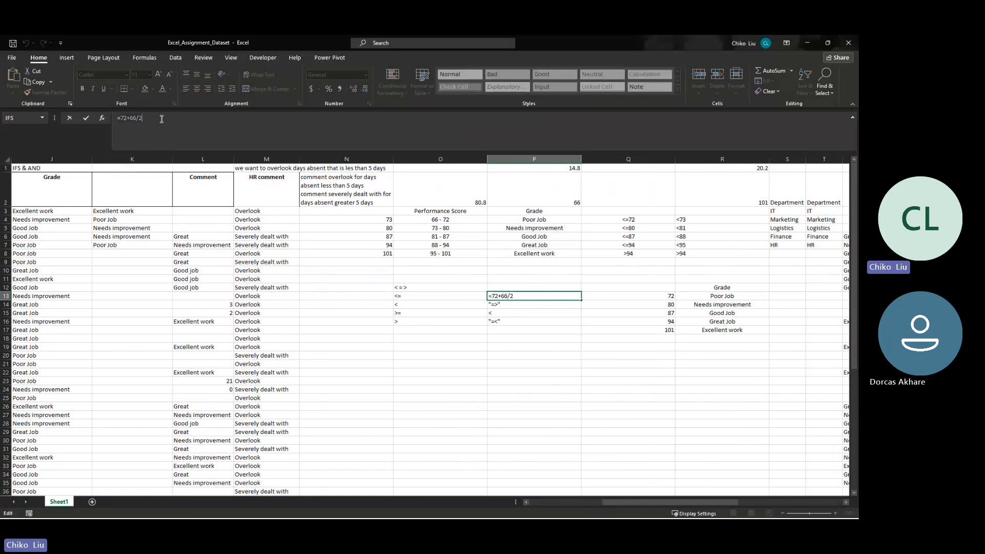
pyautogui.write('avera')
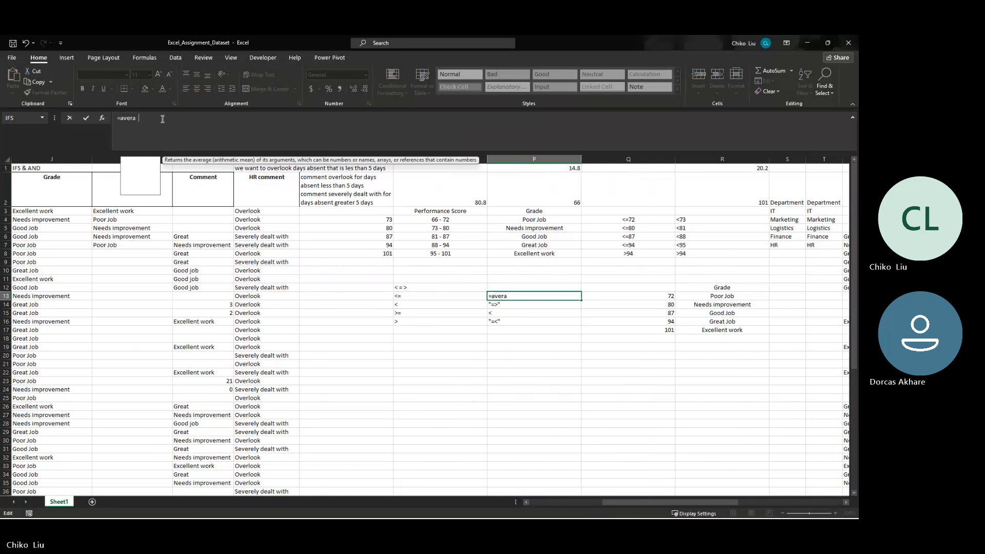
pyautogui.write('ge()')
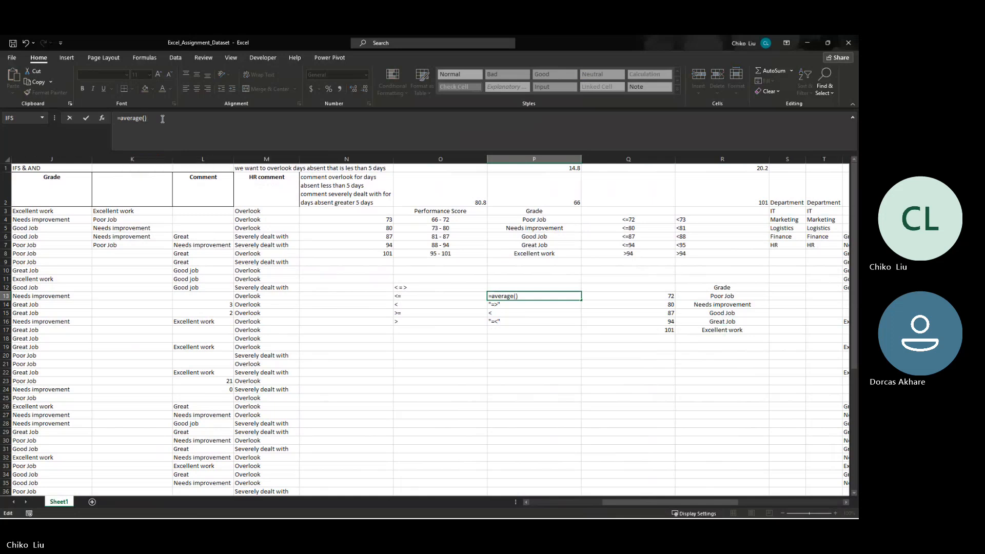
pyautogui.press('BackSpace')
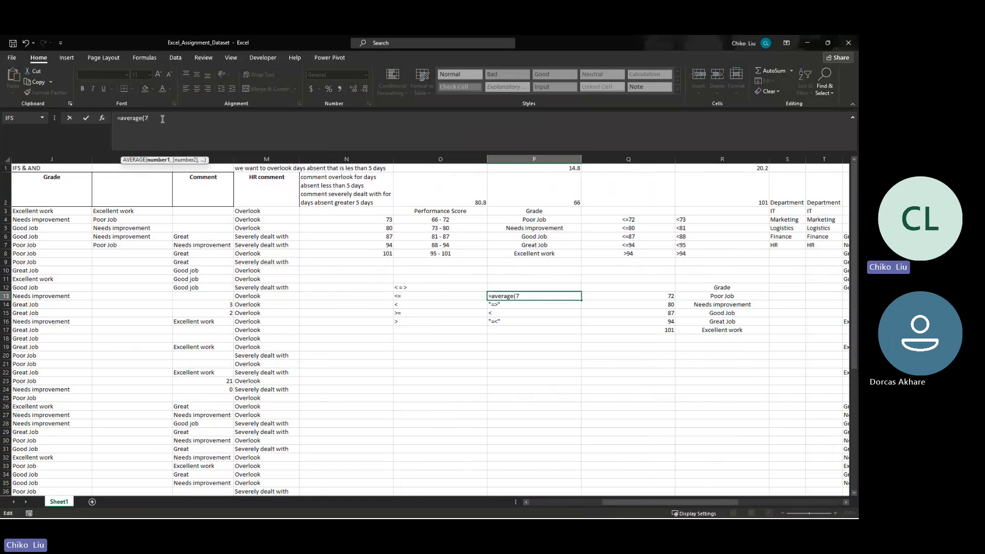
pyautogui.write('72,')
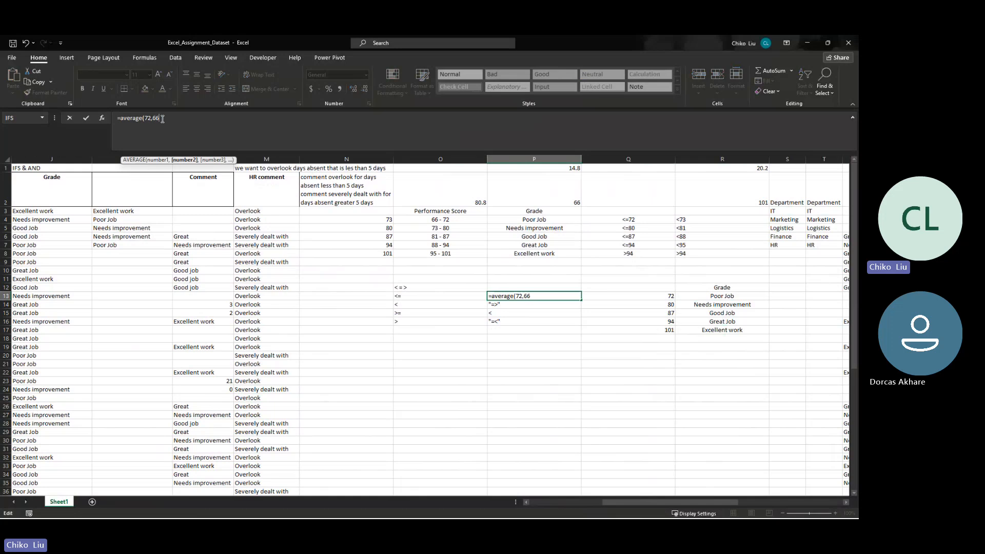
pyautogui.write('66')
pyautogui.hotkey('ctrl', 'Return')
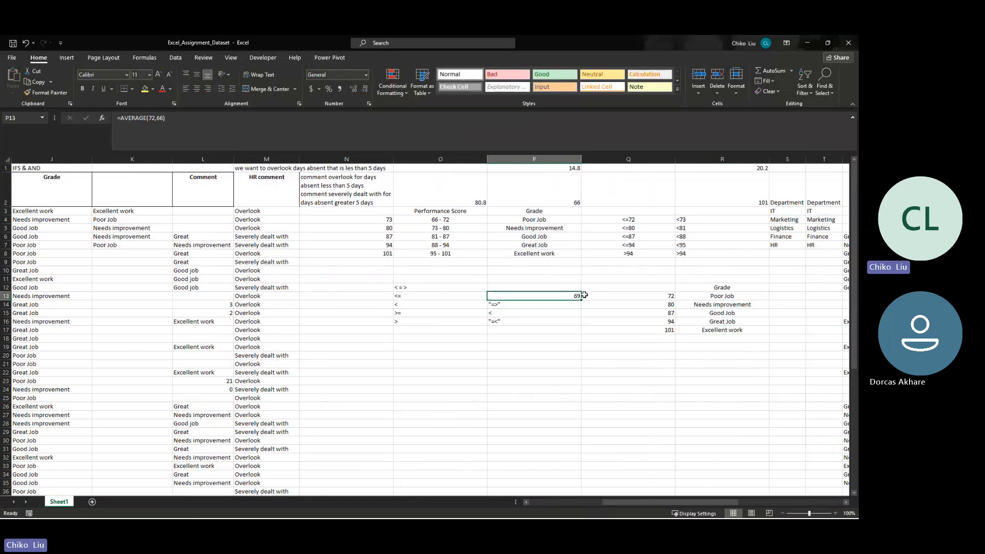
# - Clear the comparison-operator entries from P14:P17
pyautogui.moveTo(568, 305); pyautogui.dragTo(561, 330)
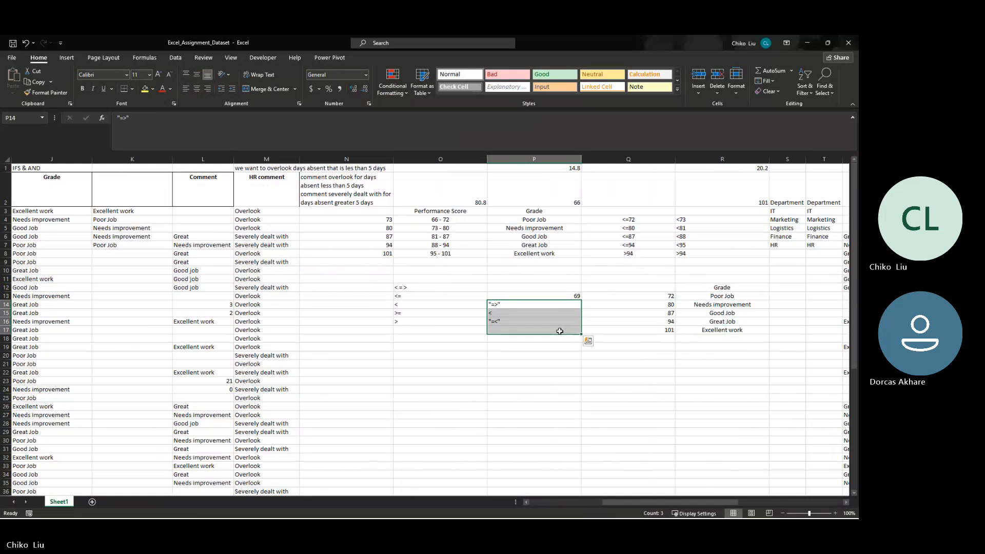
pyautogui.press('Delete')
pyautogui.click(566, 306)
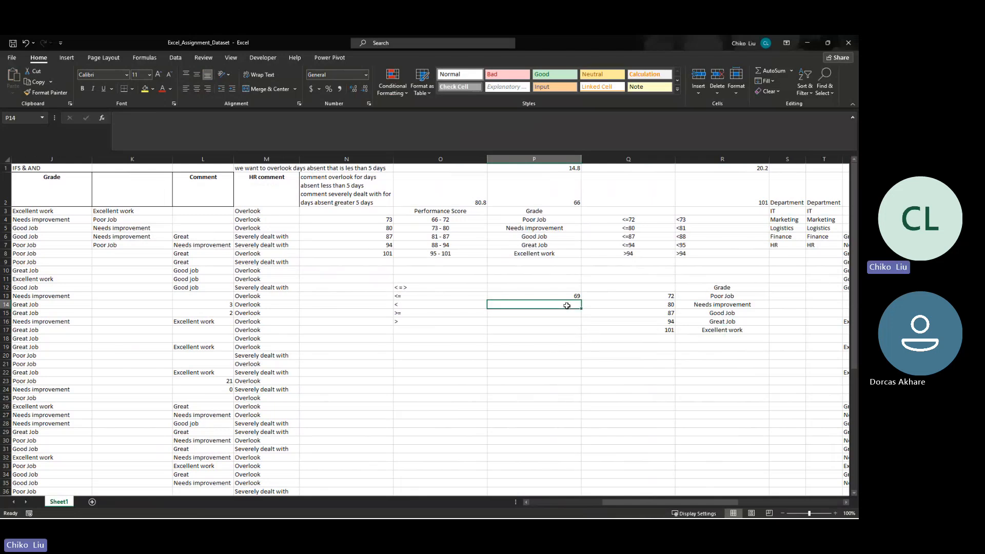
pyautogui.moveTo(576, 295); pyautogui.dragTo(596, 305)
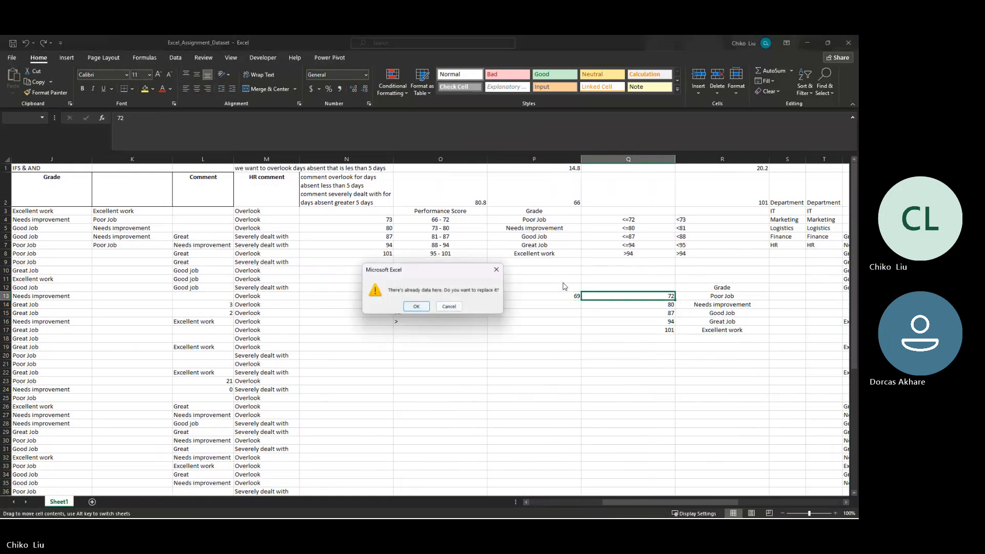
pyautogui.click(448, 307)
pyautogui.click(477, 296)
# - Copy the average in P13 and paste it as a value into Q13
pyautogui.click(512, 298)
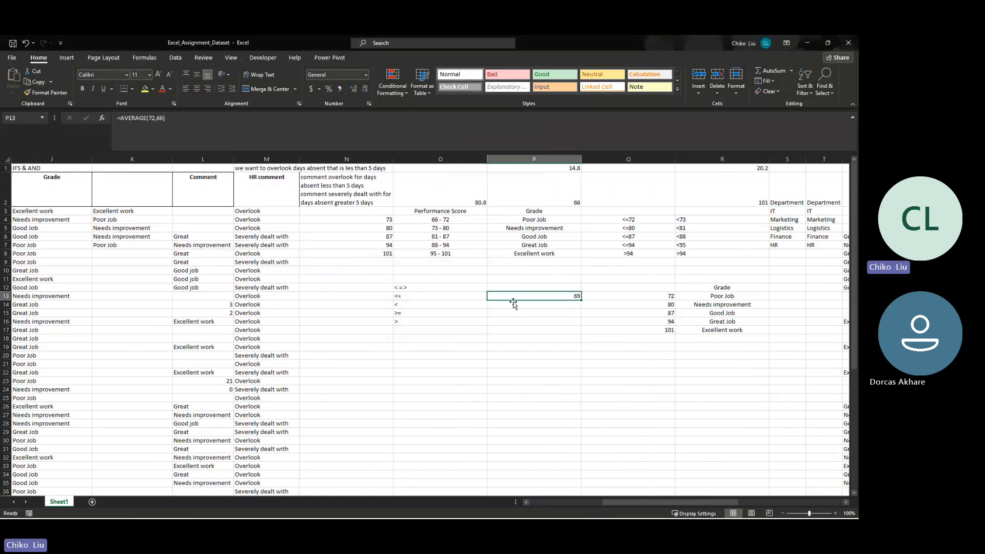
pyautogui.hotkey('ctrl', 'c')
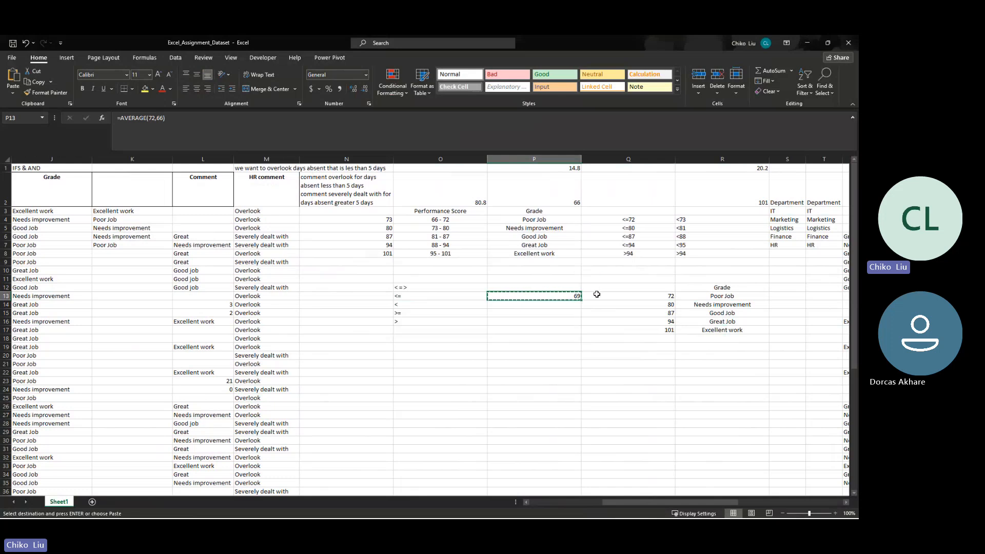
pyautogui.rightClick(596, 296)
pyautogui.click(634, 102)
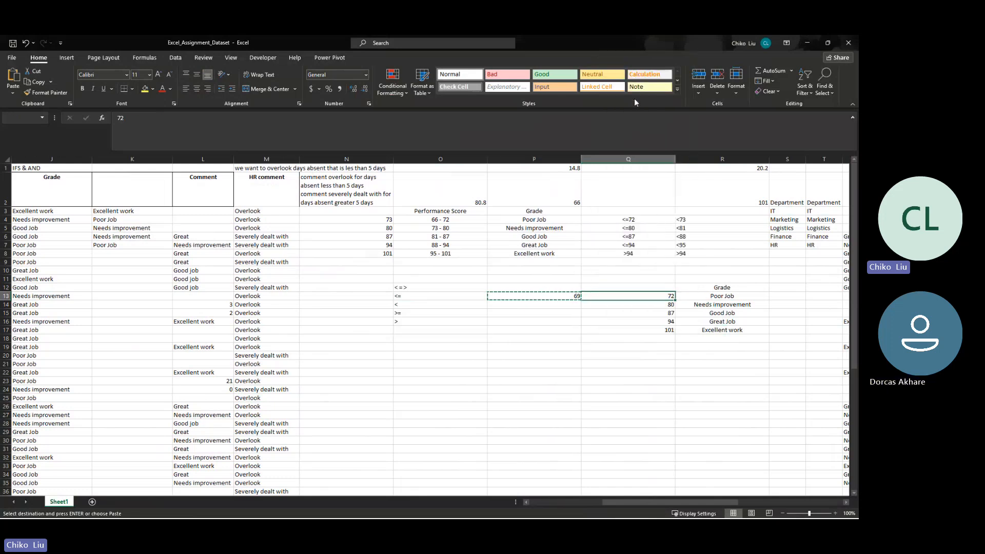
# - Undo the paste into Q13 and convert the AVERAGE formula in P13 to a static value
pyautogui.click(562, 308)
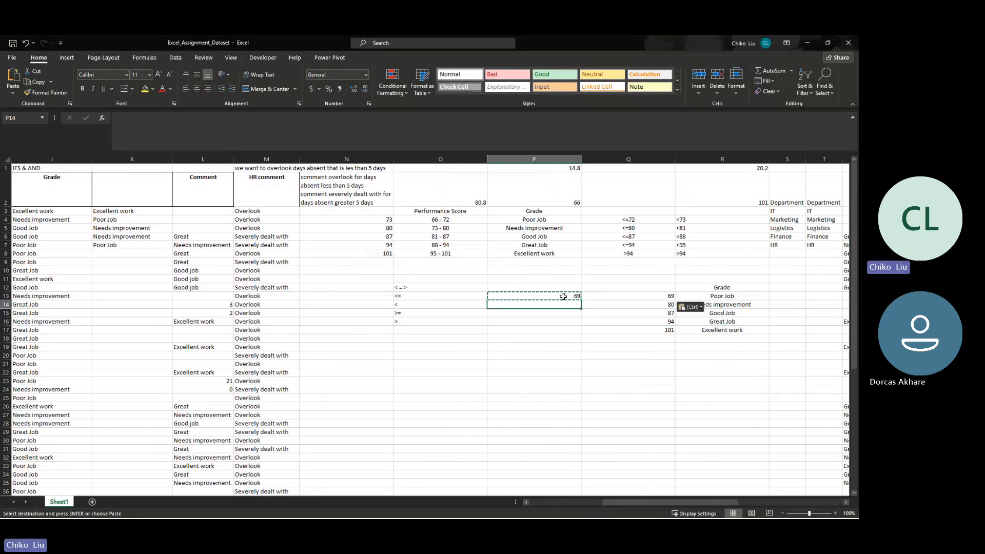
pyautogui.click(563, 297)
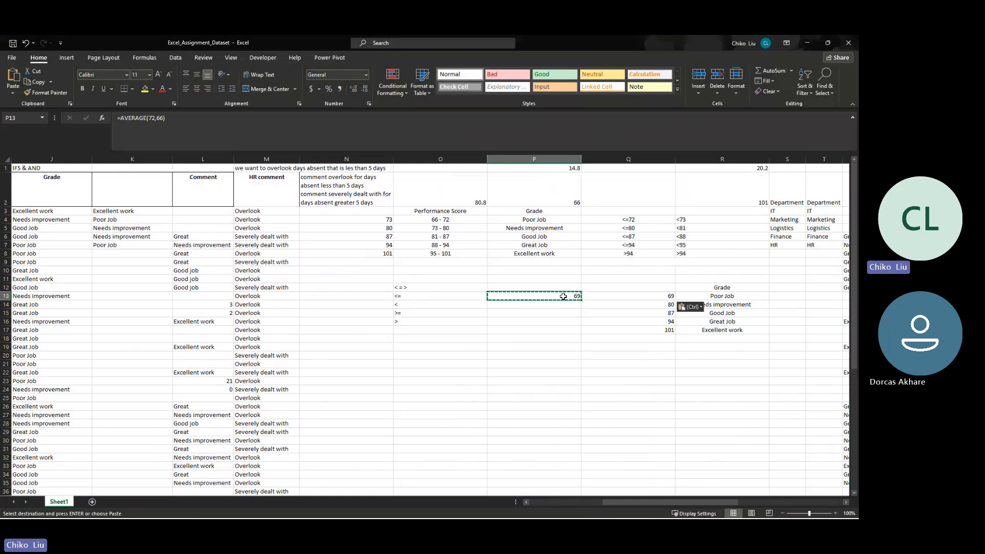
pyautogui.hotkey('ctrl', 'c')
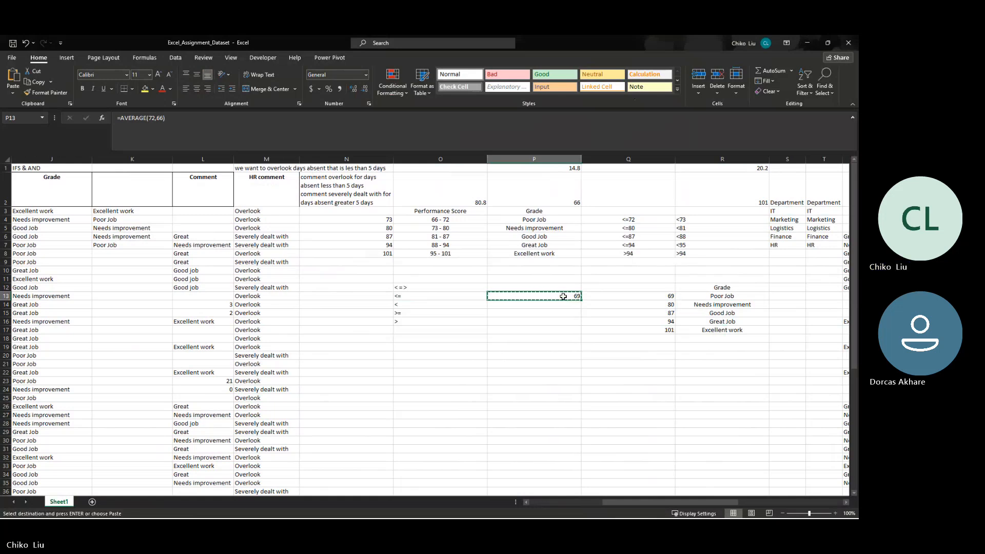
pyautogui.hotkey('ctrl', 'z')
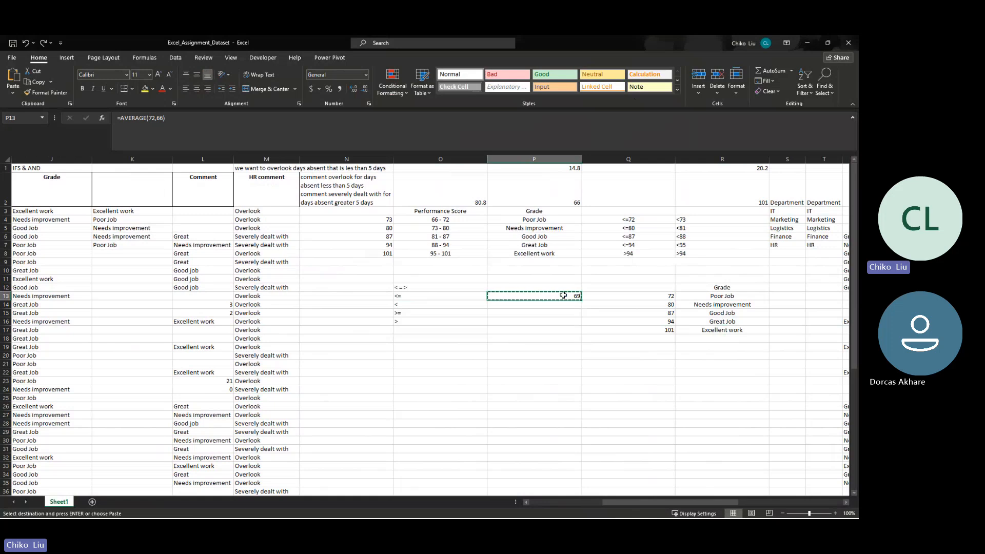
pyautogui.rightClick(563, 295)
pyautogui.click(600, 103)
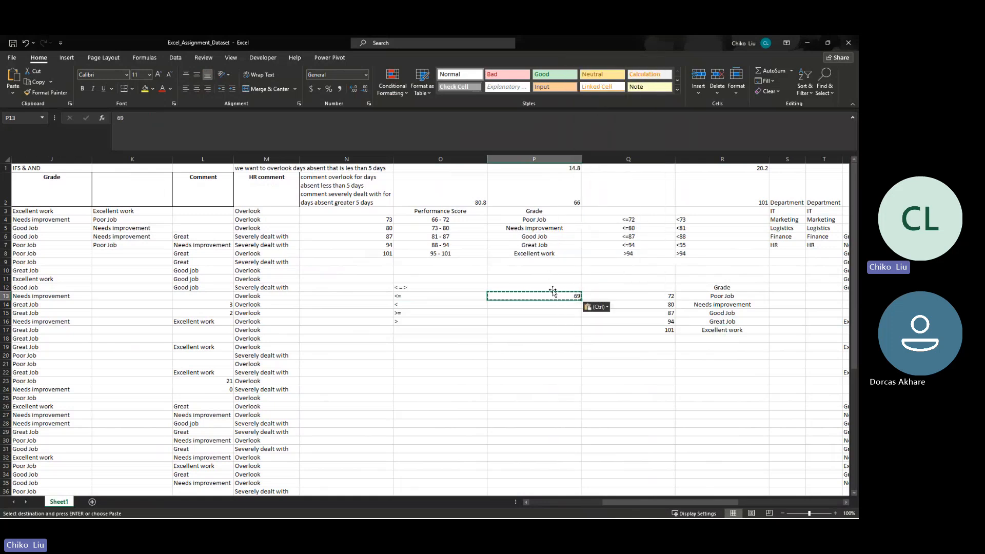
# - Try to Flash Fill the empty range P14:P17
pyautogui.moveTo(559, 304); pyautogui.dragTo(563, 326)
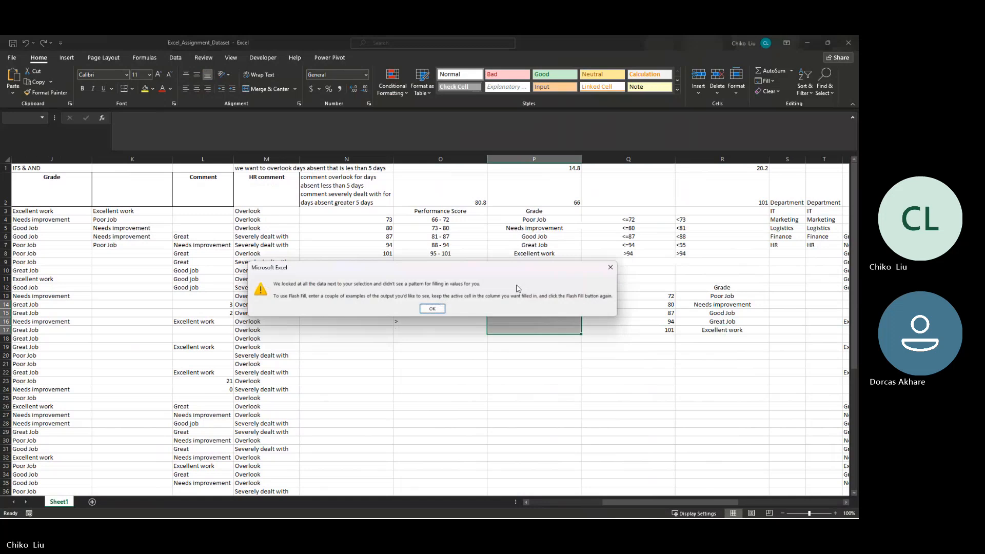
pyautogui.click(429, 308)
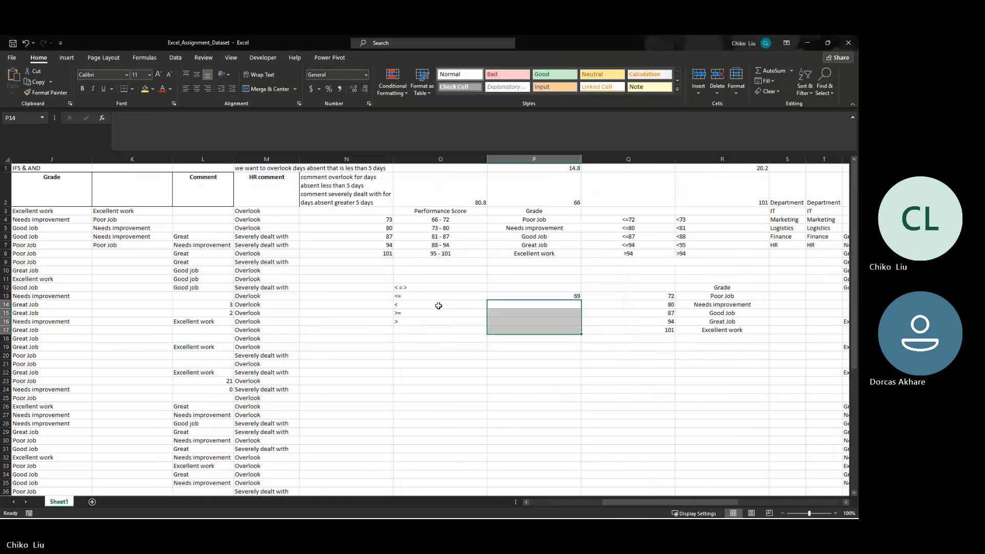
pyautogui.click(535, 304)
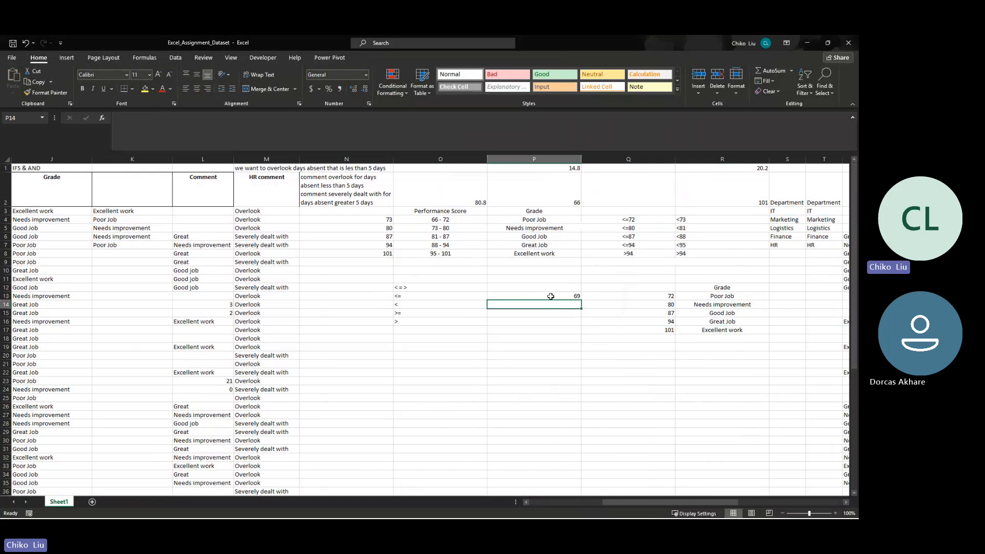
# - Set the Poor Job score limit in Q13 to 69
pyautogui.click(621, 295)
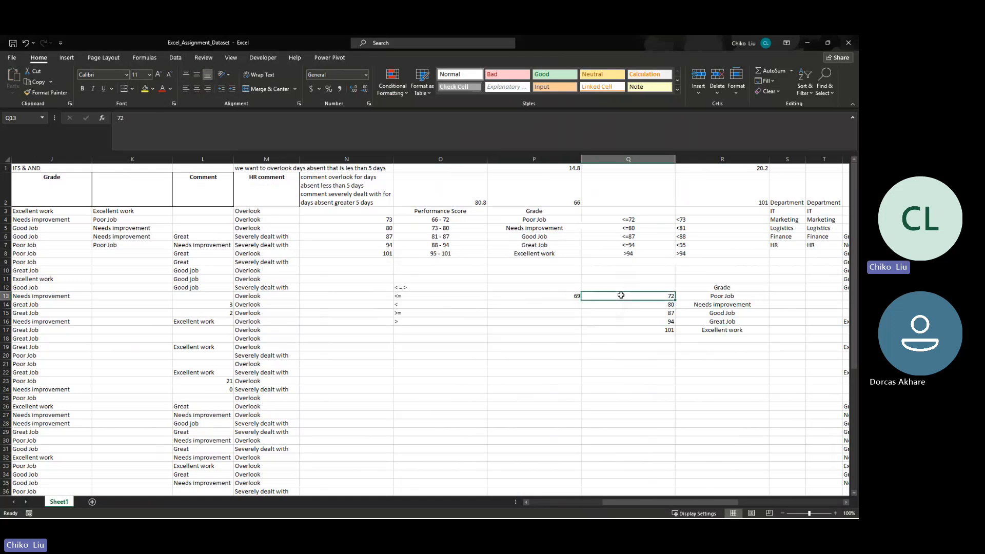
pyautogui.write('69')
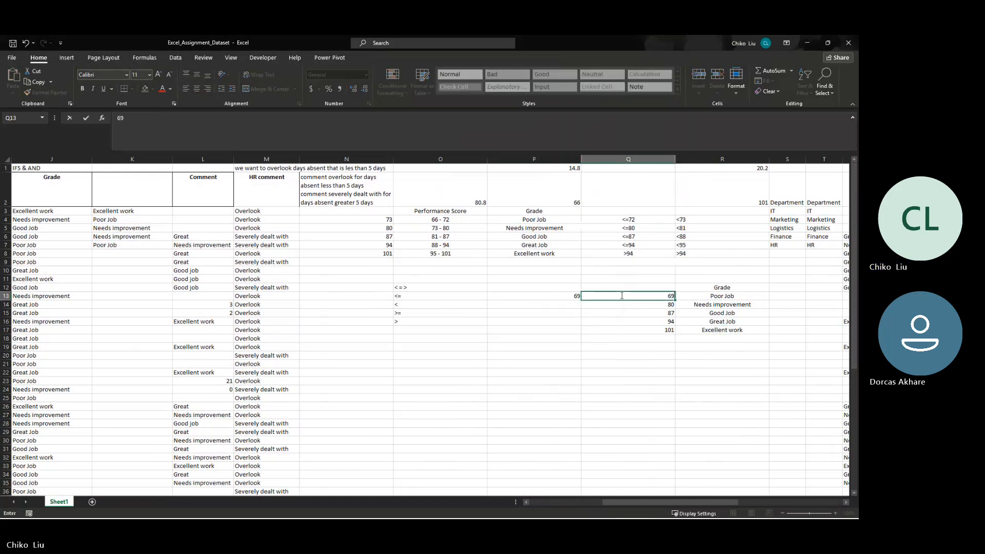
pyautogui.press('Return')
# - Try to calculate the midpoint of the 73 - 80 score range in P14 with =(73,80)/2
pyautogui.press('Left')
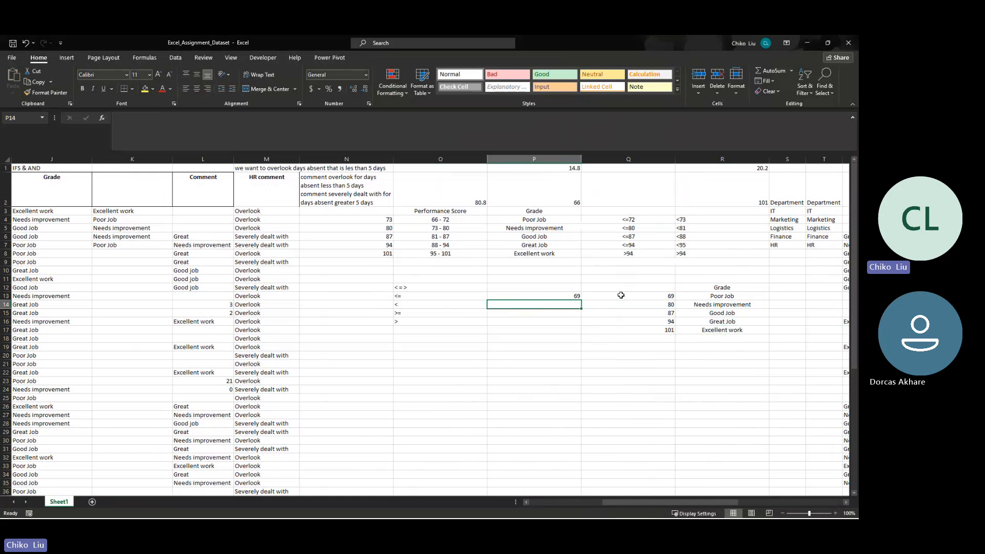
pyautogui.write('=v')
pyautogui.press('BackSpace')
pyautogui.press('BackSpace')
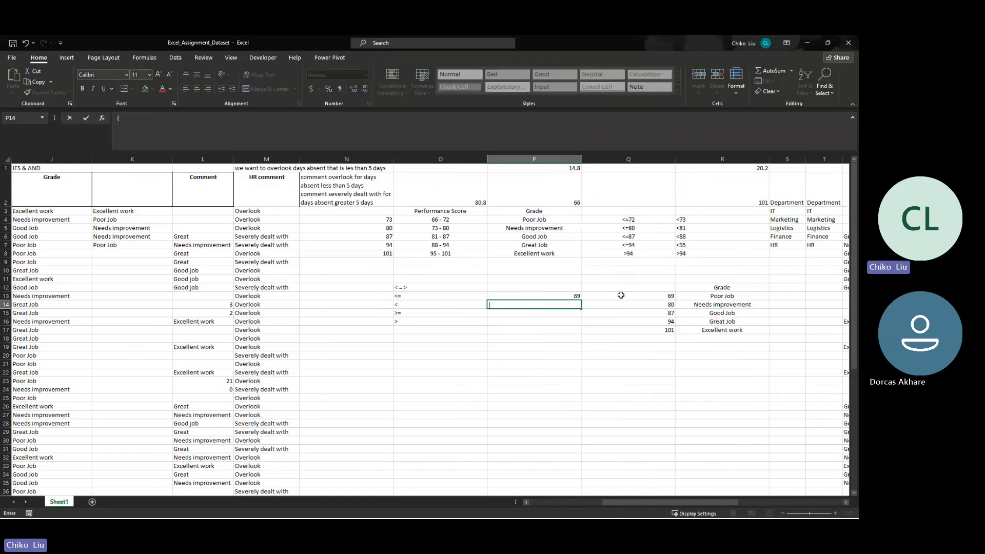
pyautogui.write('73,80)/2')
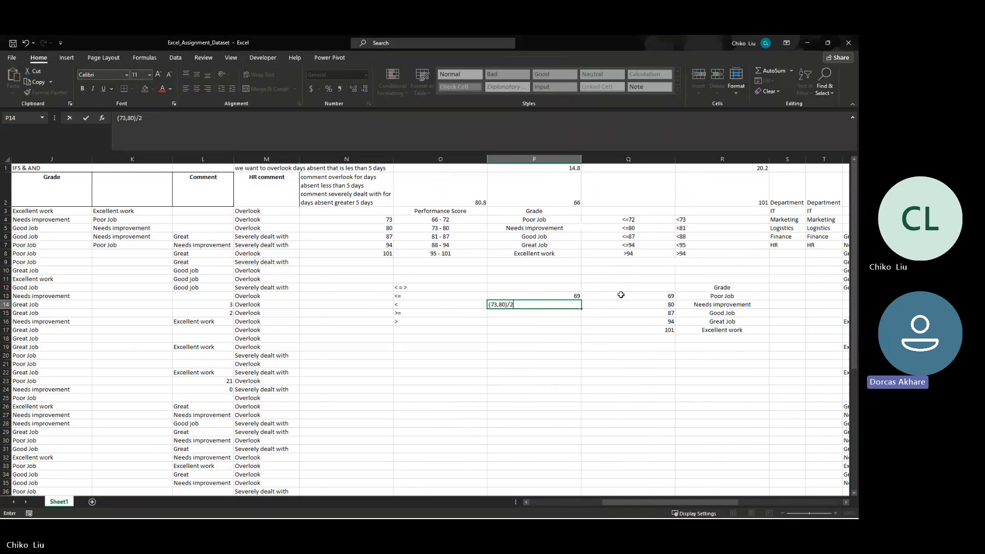
pyautogui.click(118, 120)
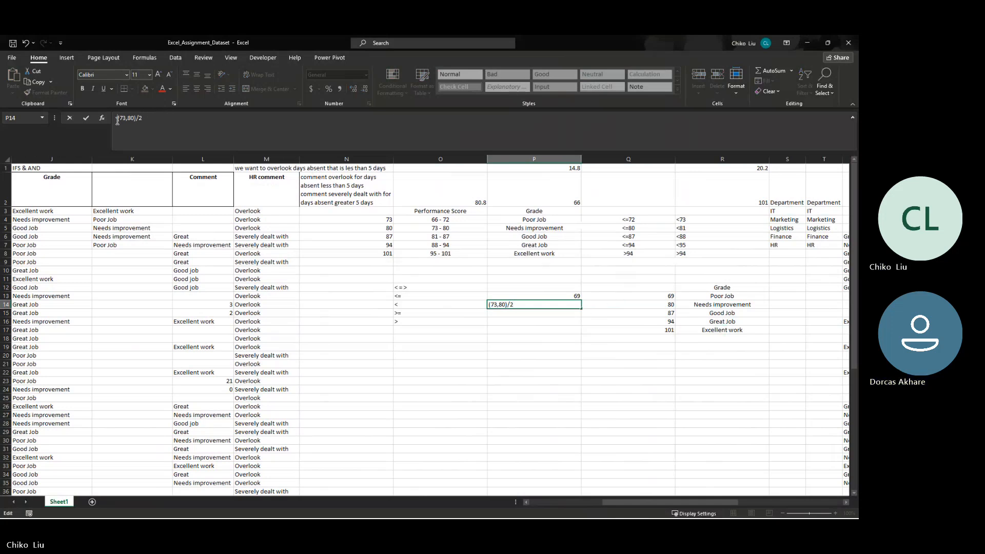
pyautogui.write('=')
pyautogui.press('Return')
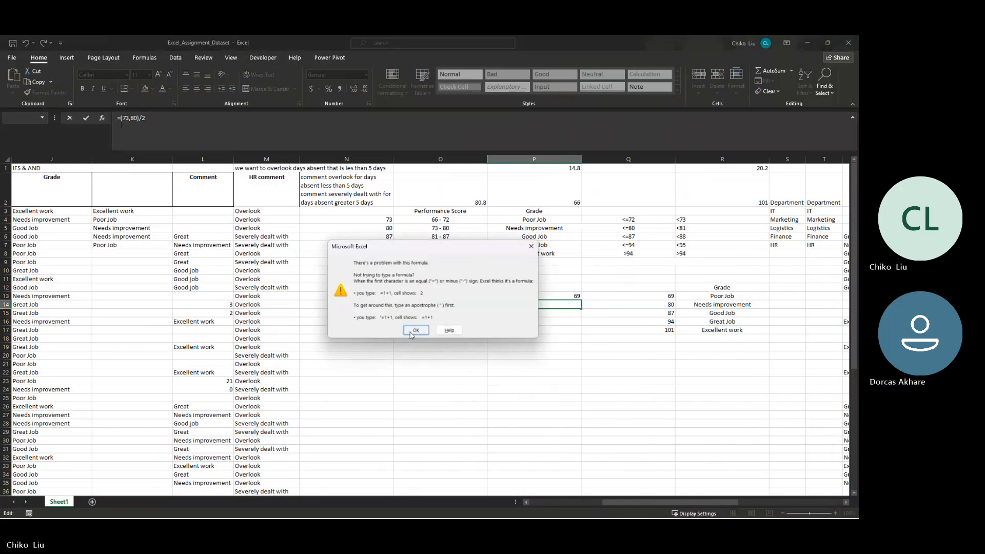
pyautogui.click(416, 329)
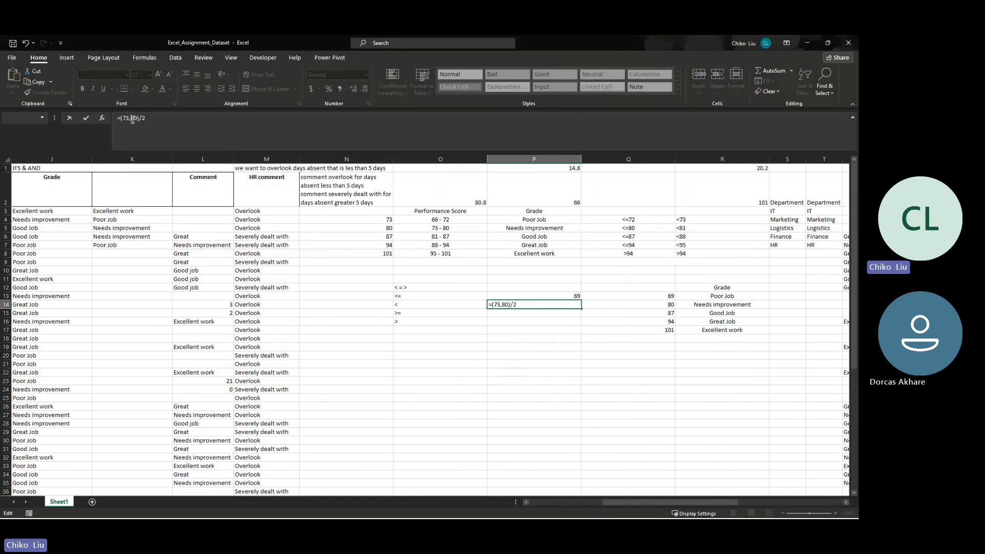
# - Correct the midpoint formula in P14 to =(73+80)/2
pyautogui.press('BackSpace')
pyautogui.write('+')
pyautogui.press('Return')
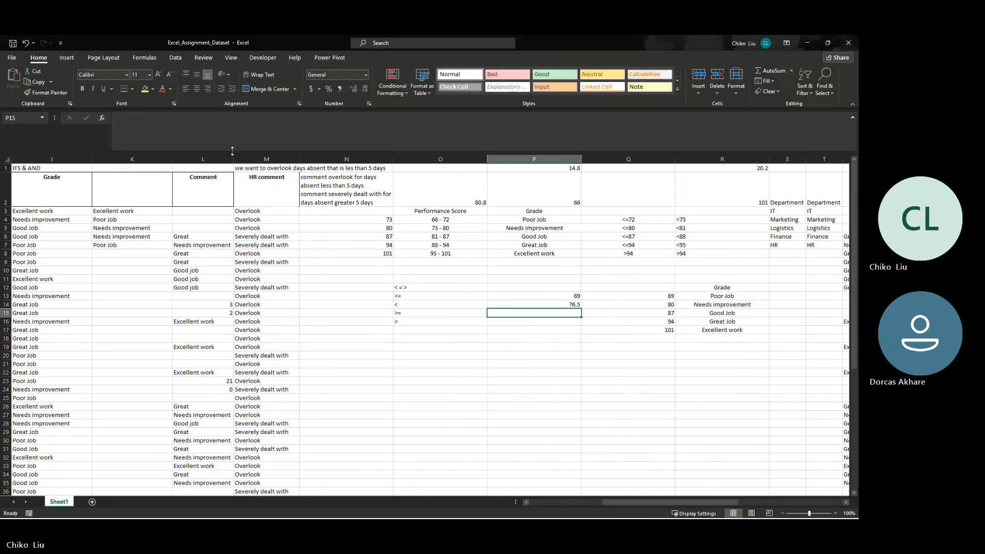
pyautogui.click(564, 297)
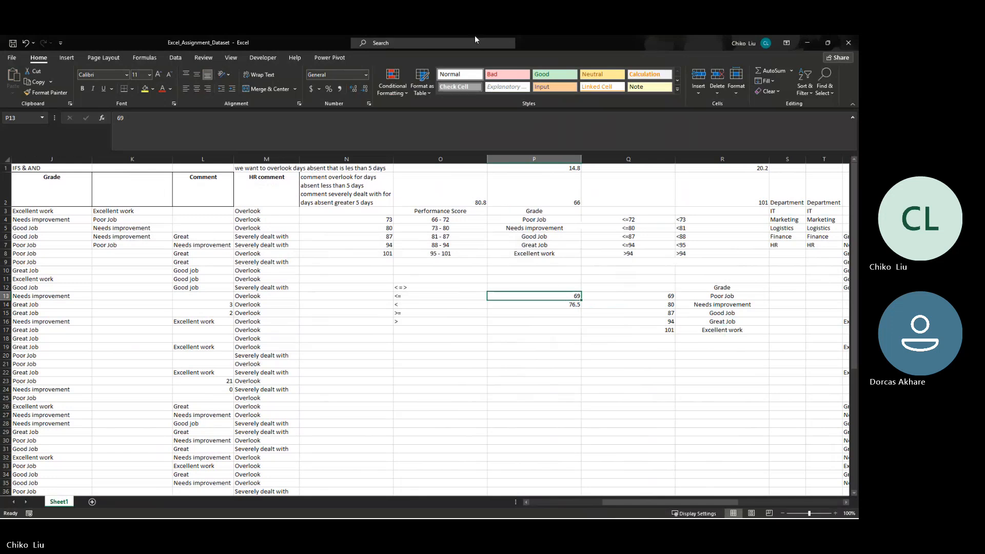
pyautogui.click(353, 89)
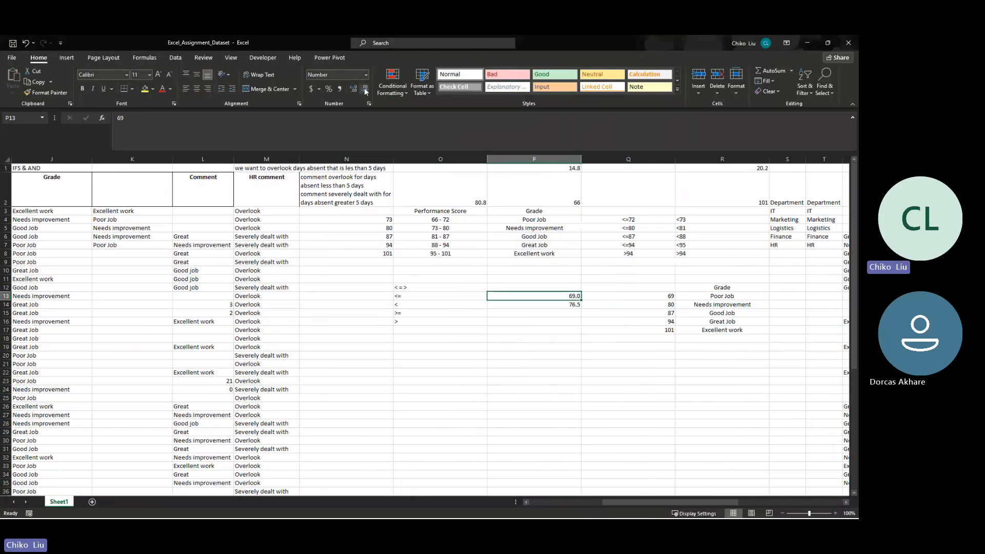
pyautogui.click(365, 89)
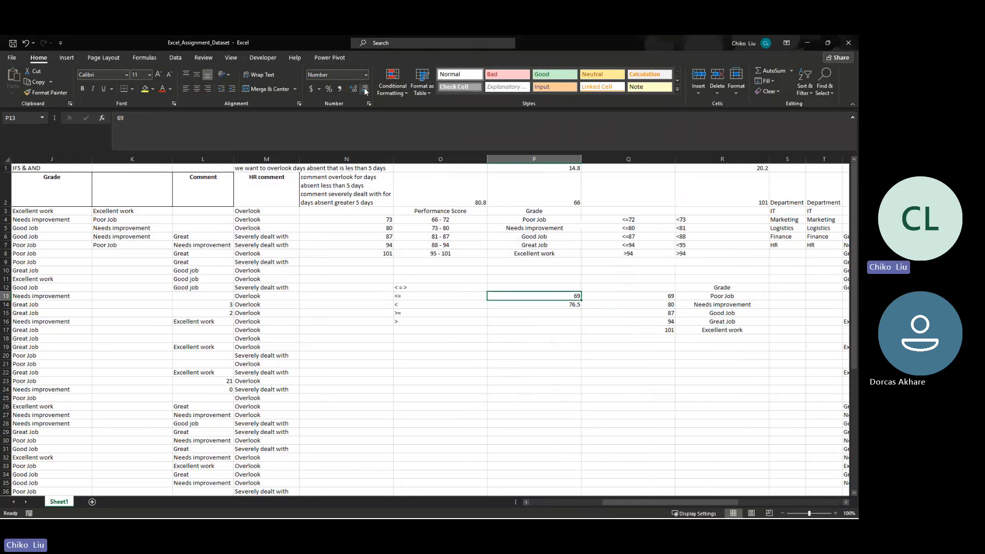
# - Enter the midpoints 84, 91 and 98 for the three highest score ranges in P15:P17
pyautogui.click(564, 311)
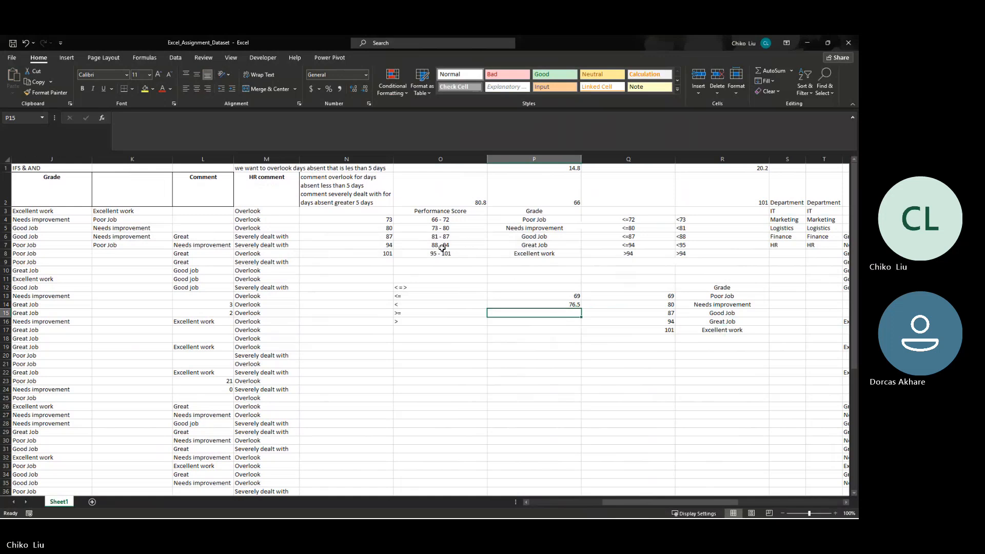
pyautogui.write('84')
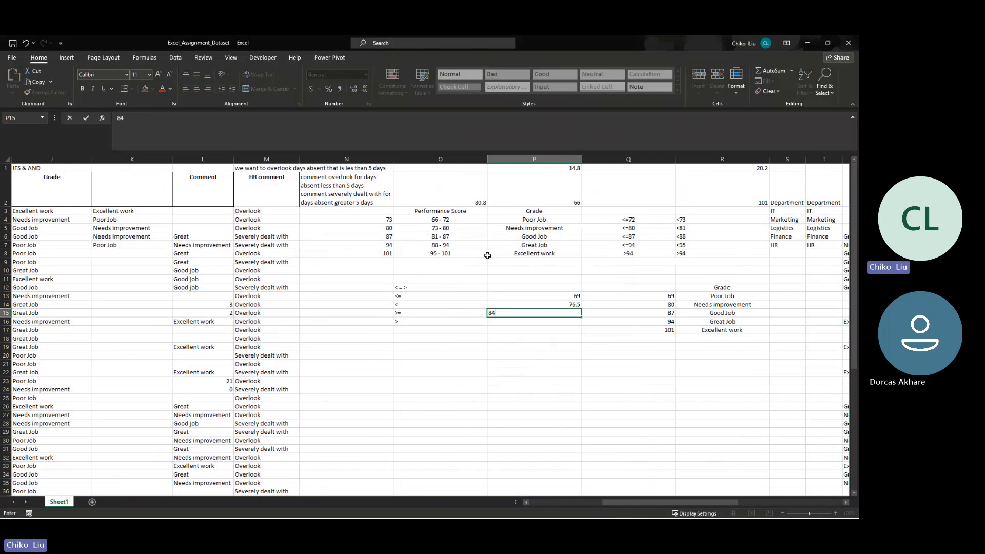
pyautogui.press('Return')
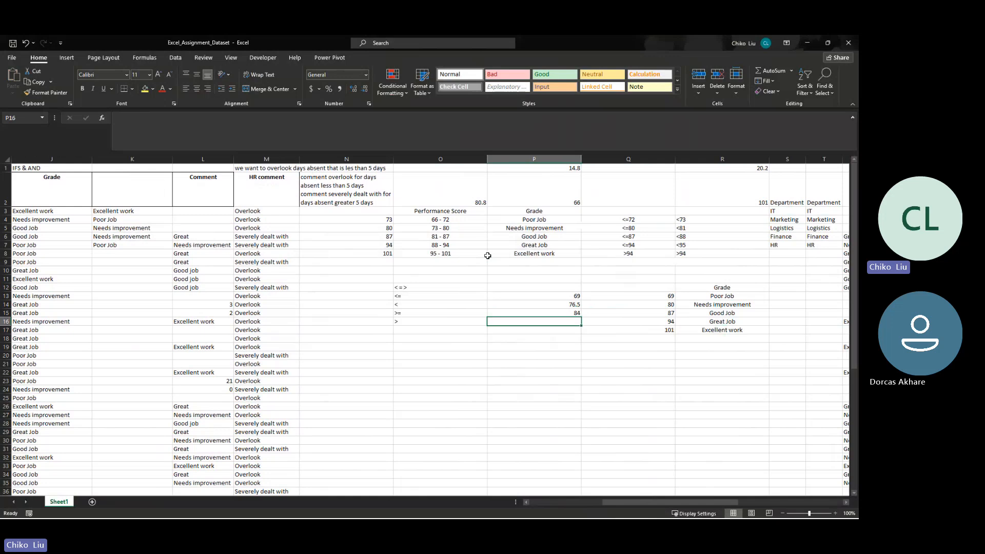
pyautogui.write('91')
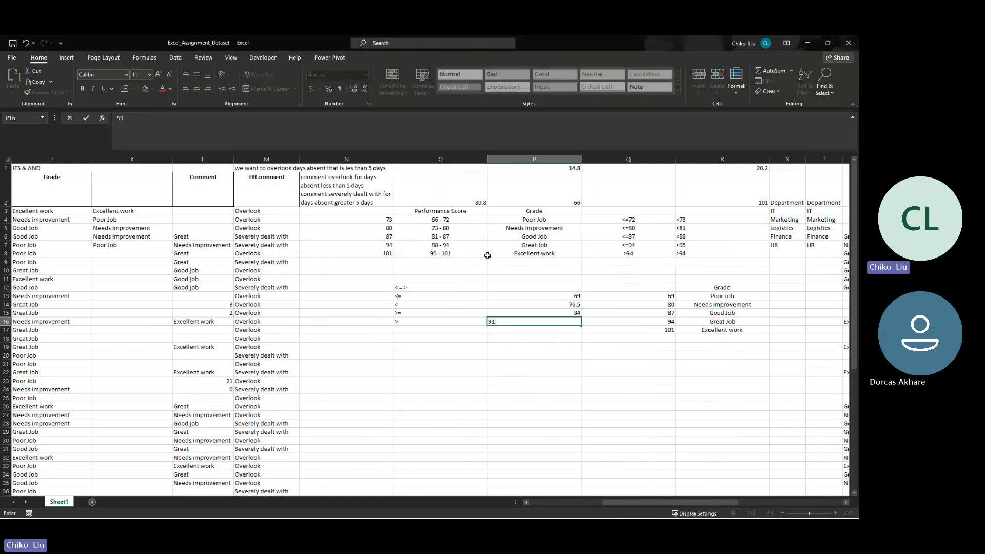
pyautogui.press('Return')
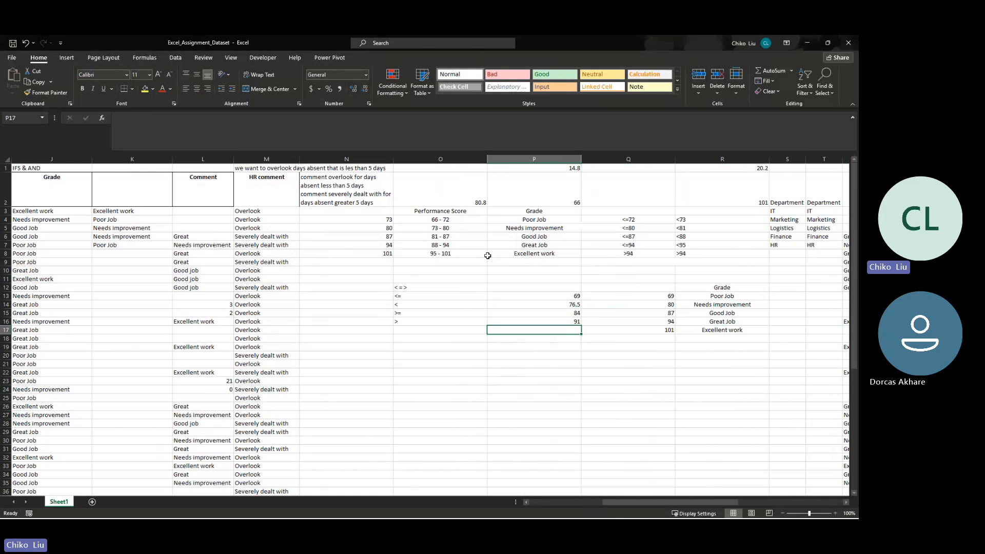
pyautogui.press('Right')
pyautogui.write('98')
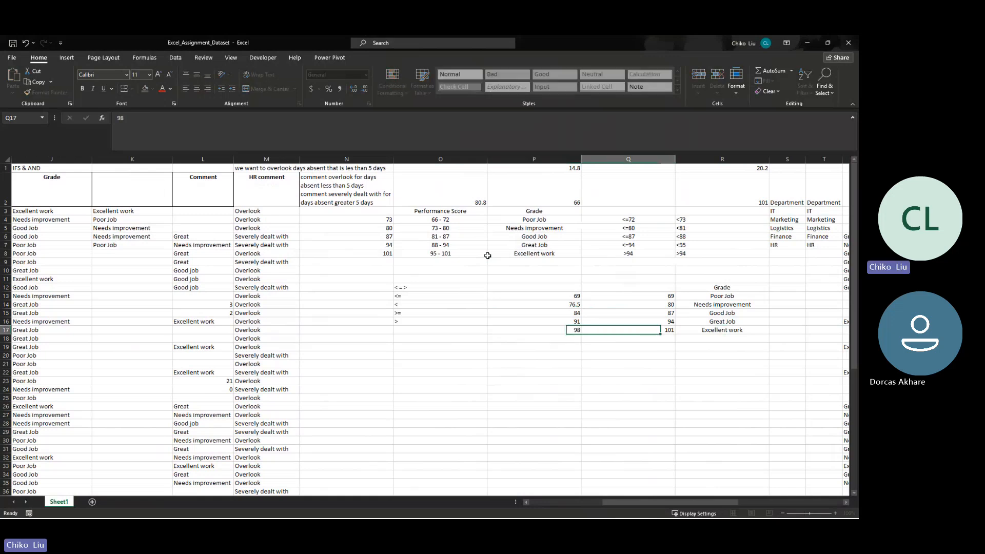
# - Set the Needs improvement score limit in Q14 to 77
pyautogui.press('Up')
pyautogui.press('Left')
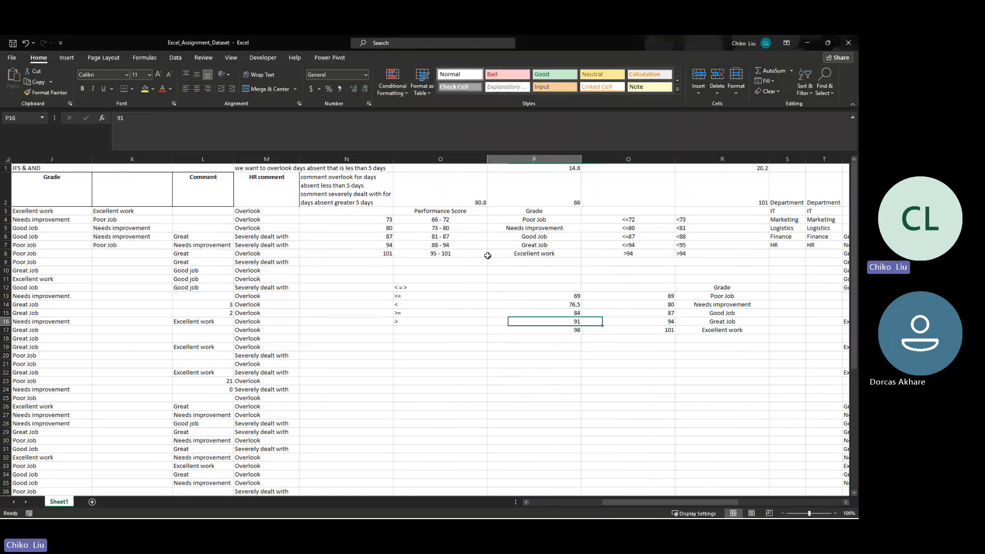
pyautogui.press('Up')
pyautogui.press('Up')
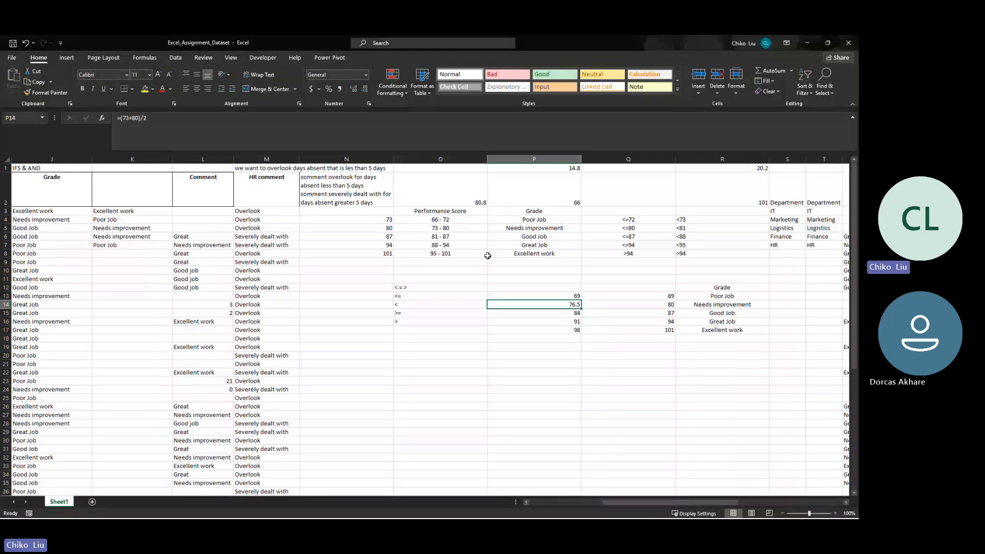
pyautogui.press('Right')
pyautogui.write('7')
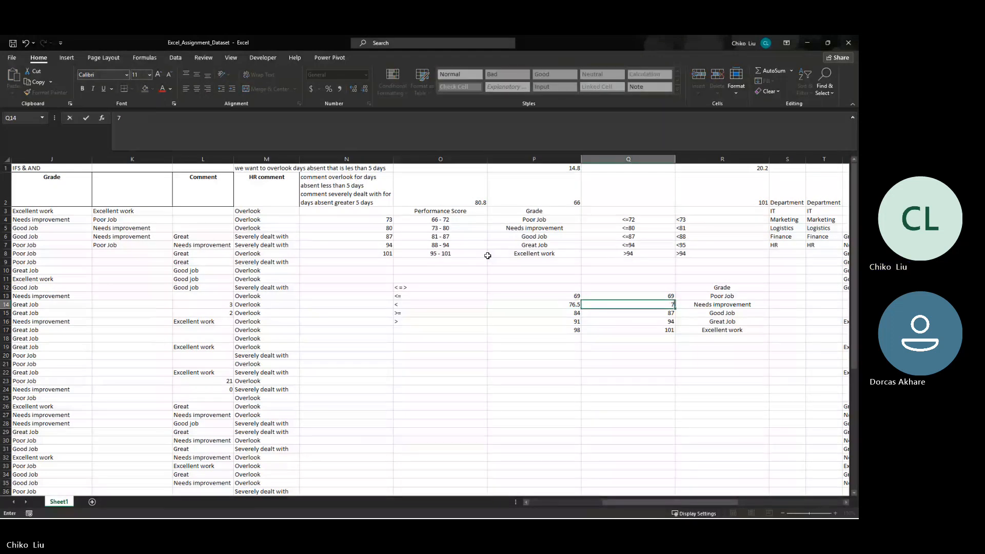
pyautogui.press('Left')
# - Copy the midpoints in P15:P17 over the Good Job, Great Job and Excellent work score limits in Q15:Q17
pyautogui.press('Down')
pyautogui.hotkey('shift', 'Down')
pyautogui.hotkey('shift', 'Down')
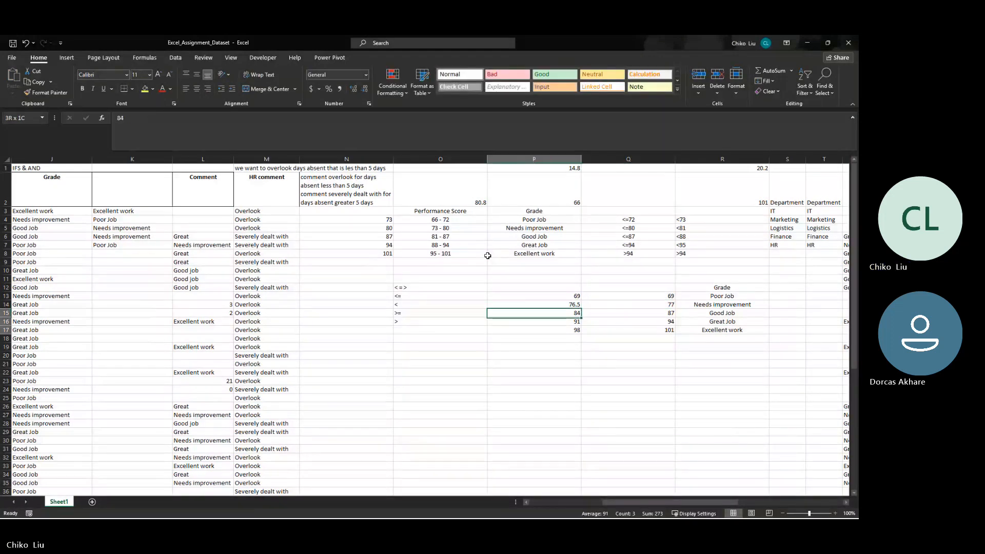
pyautogui.hotkey('ctrl', 'c')
pyautogui.rightClick(623, 315)
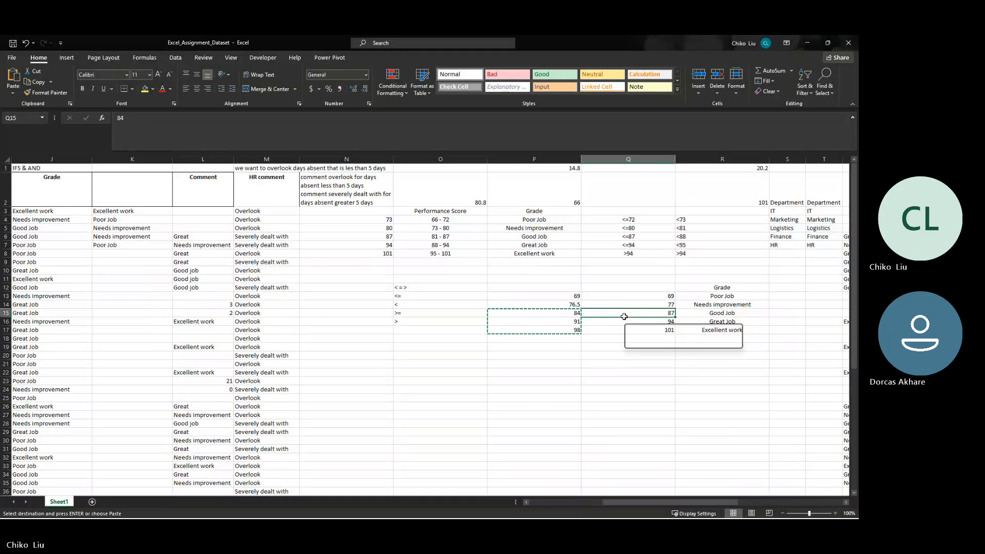
pyautogui.click(657, 128)
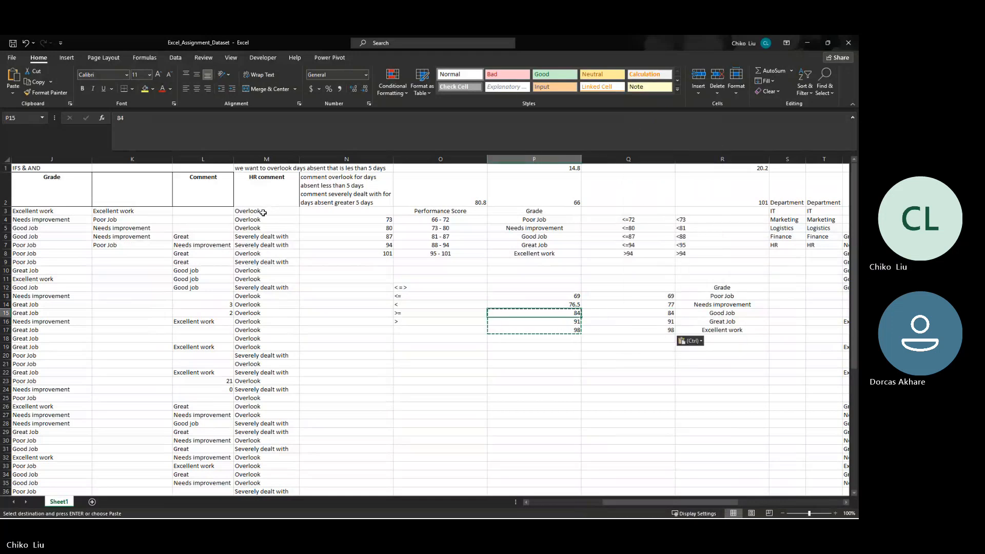
# - Fill the VLOOKUP grade formula from K3 down through K42
pyautogui.press('Left')
pyautogui.press('Left')
pyautogui.press('Left')
pyautogui.press('Left')
pyautogui.press('Left')
pyautogui.press('Left')
pyautogui.press('Up')
pyautogui.press('Up')
pyautogui.press('Up')
pyautogui.press('Up')
pyautogui.press('Left')
pyautogui.press('Left')
pyautogui.press('Left')
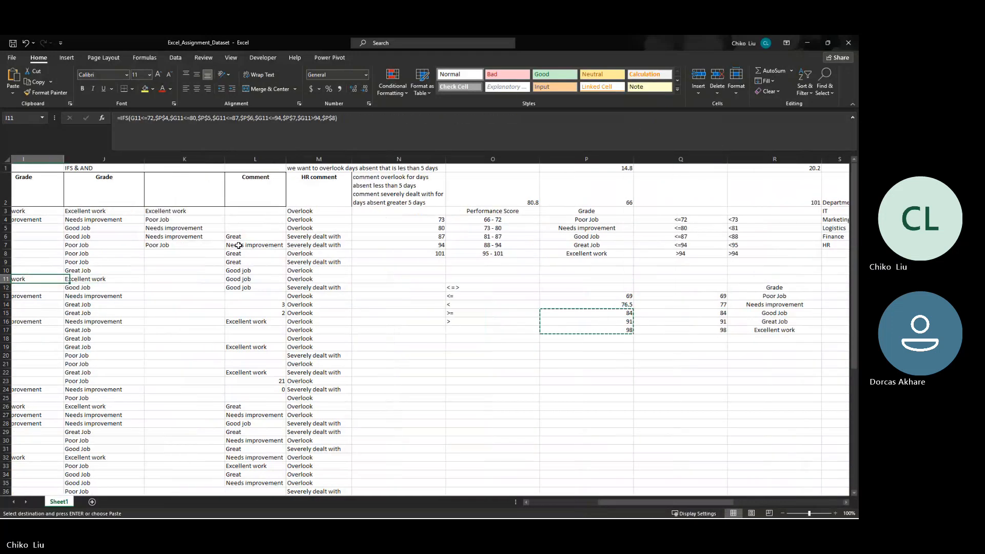
pyautogui.click(302, 211)
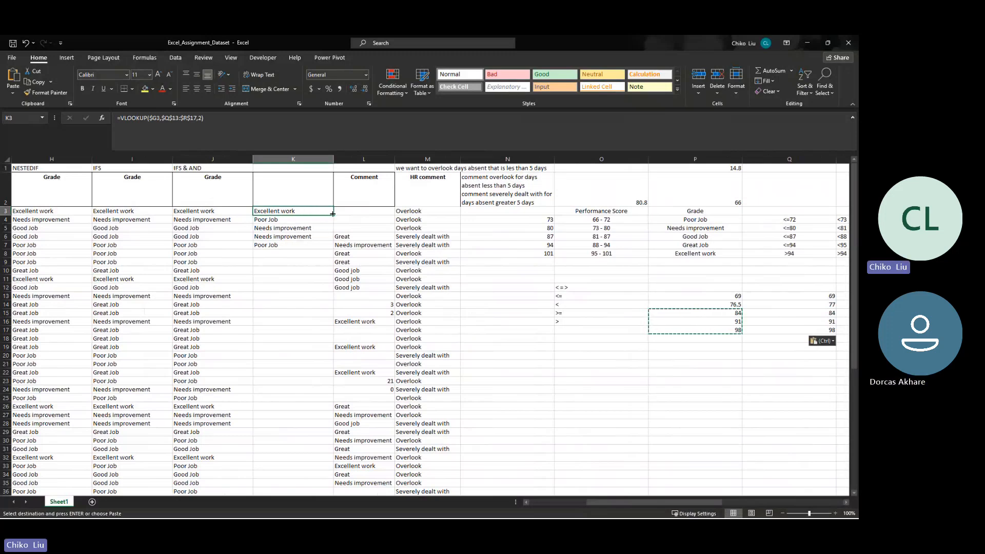
pyautogui.moveTo(333, 214); pyautogui.dragTo(302, 500)
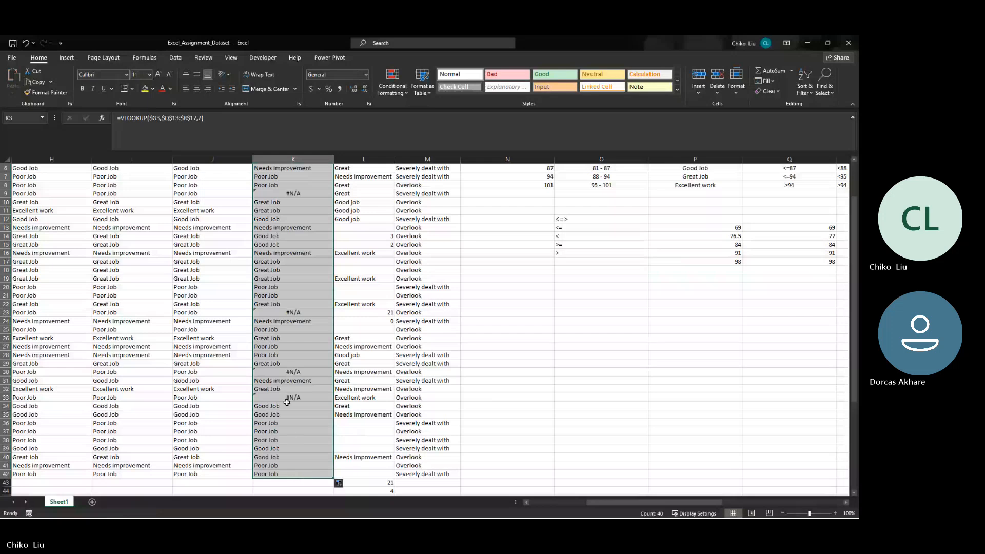
# - Clear the VLOOKUP grades from K3:K42 and delete the emptied column K
pyautogui.scroll(1, 284, 389)
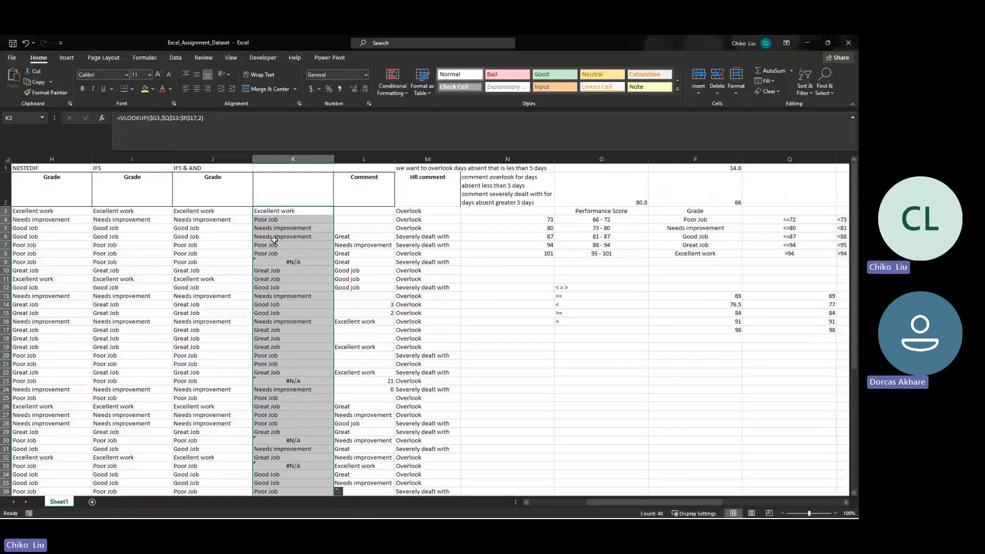
pyautogui.moveTo(610, 501)
pyautogui.mouseDown()
pyautogui.moveTo(626, 497)
pyautogui.moveTo(599, 494)
pyautogui.moveTo(619, 496)
pyautogui.mouseUp()
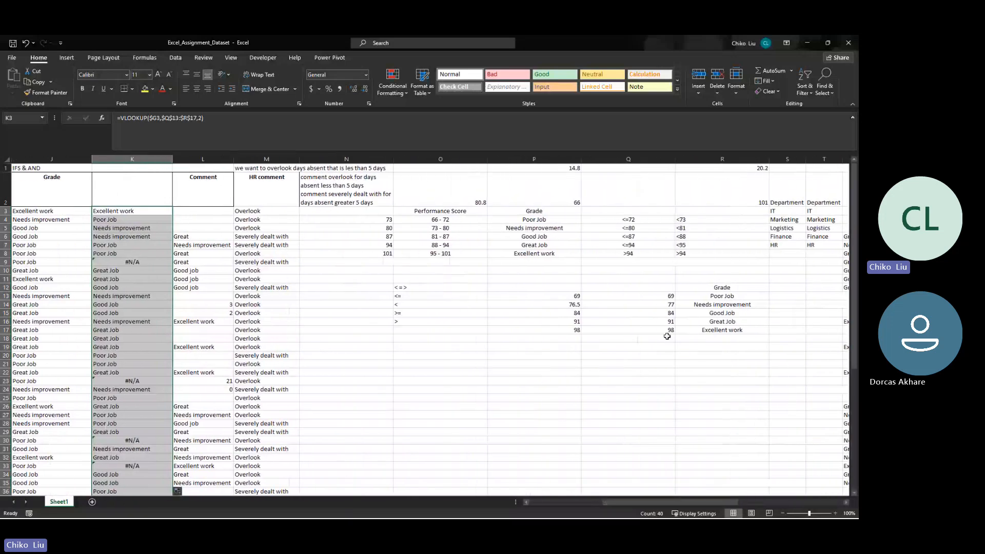
pyautogui.moveTo(647, 296); pyautogui.dragTo(707, 321)
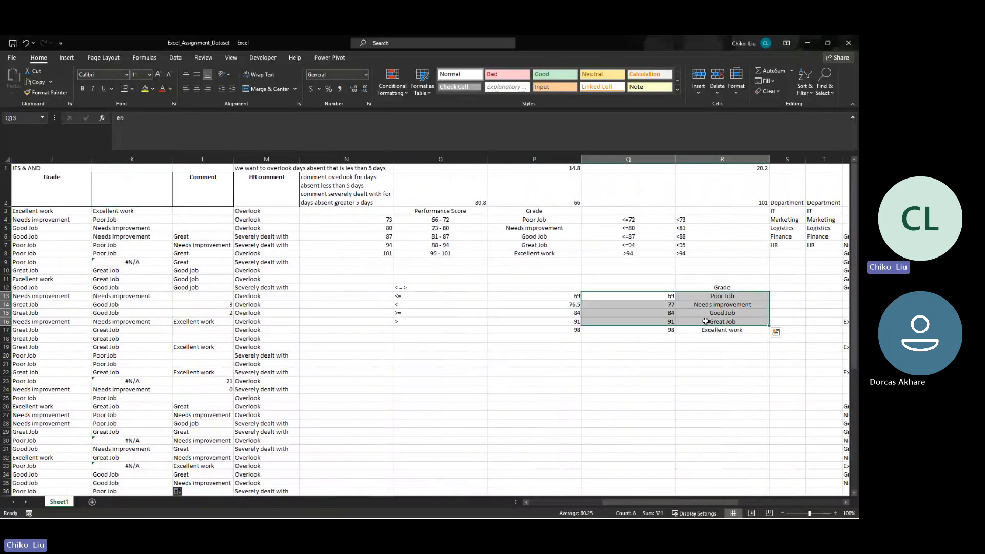
pyautogui.click(159, 217)
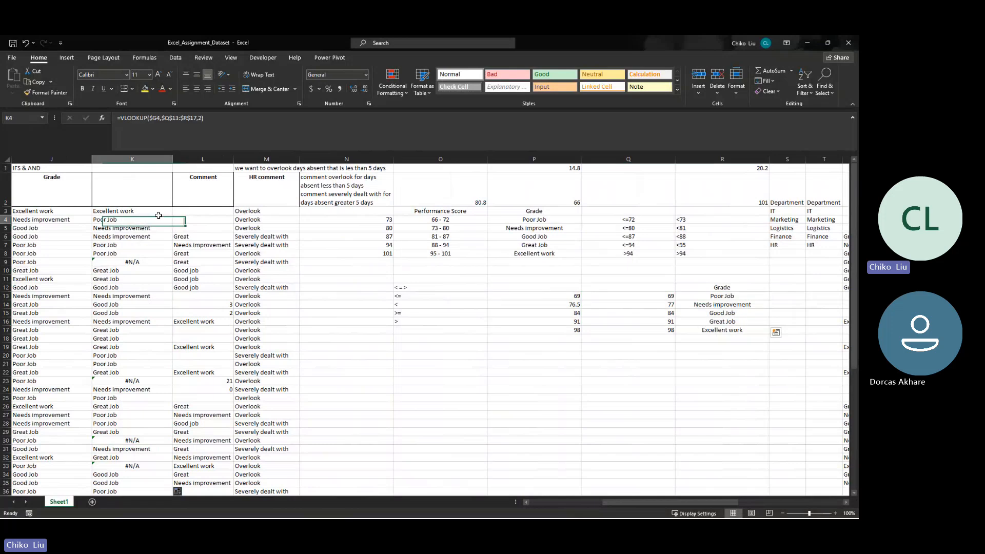
pyautogui.doubleClick(159, 216)
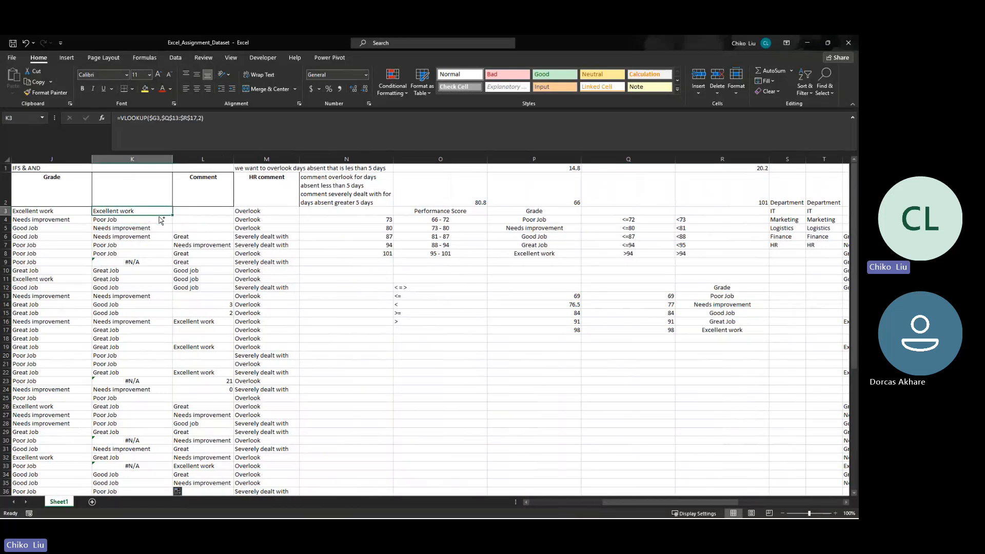
pyautogui.hotkey('ctrl', 'shift', 'Down')
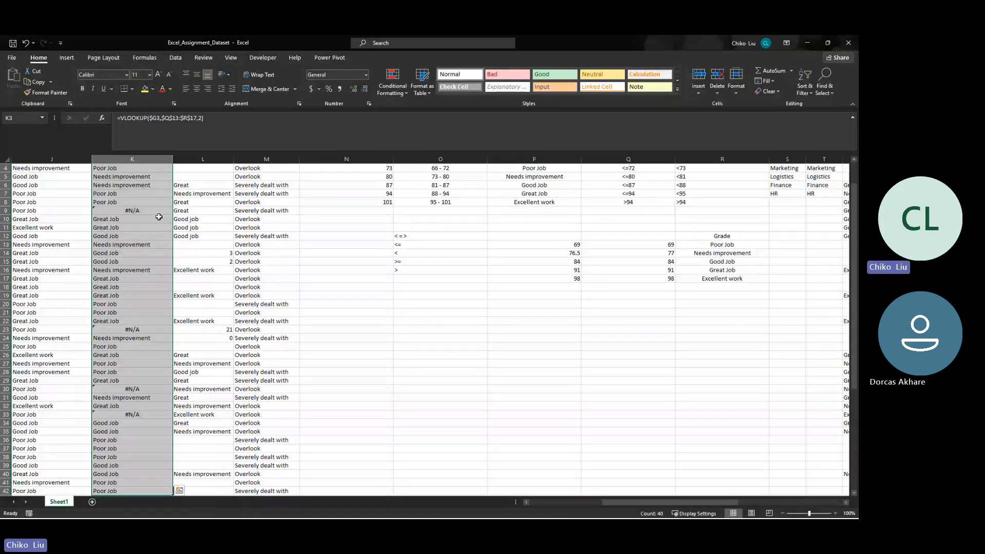
pyautogui.press('Delete')
pyautogui.click(134, 159)
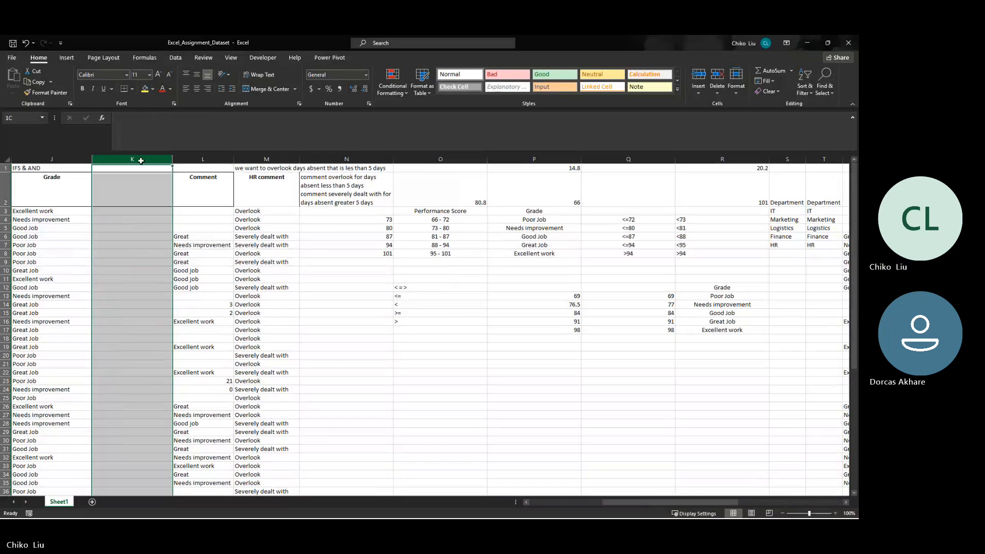
pyautogui.rightClick(143, 162)
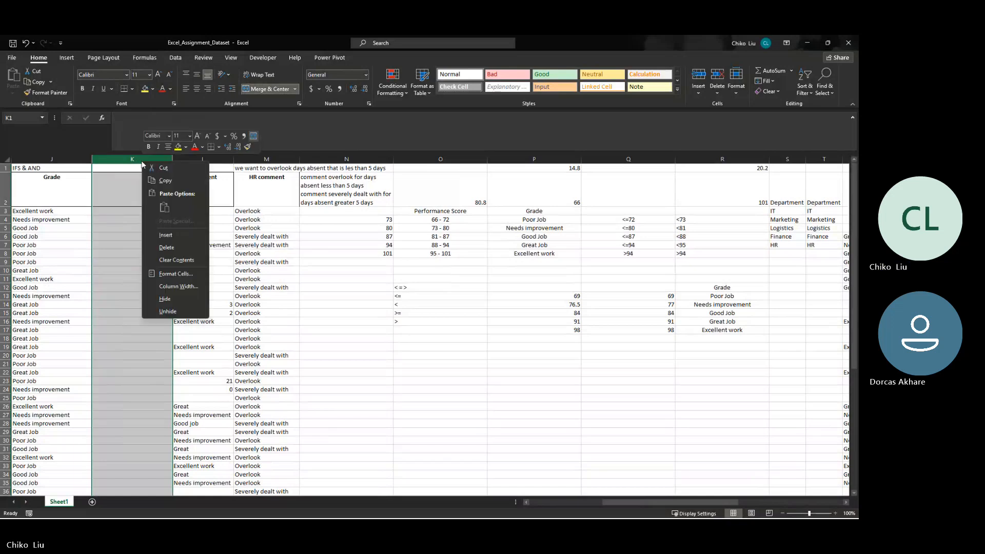
pyautogui.click(166, 248)
pyautogui.scroll(-16, 172, 231)
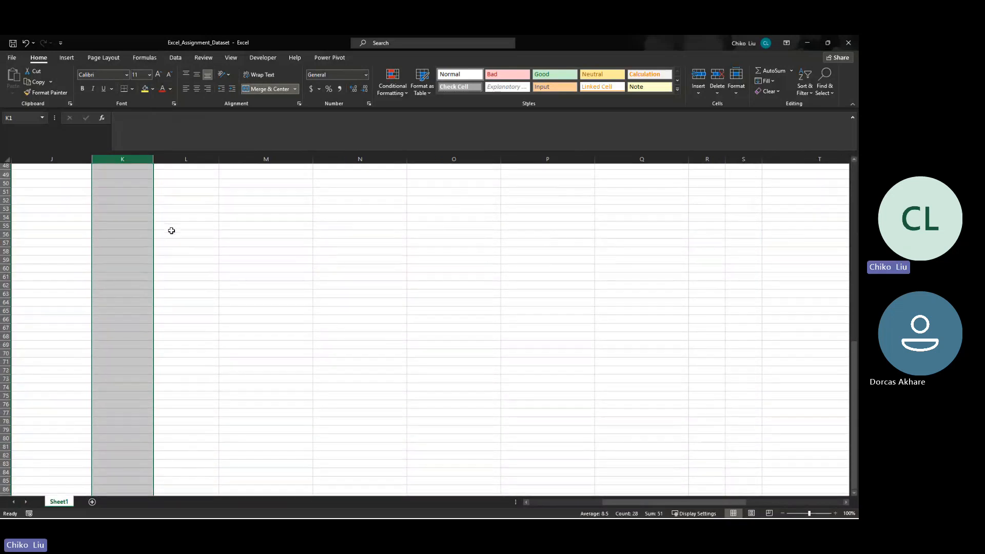
pyautogui.scroll(16, 172, 231)
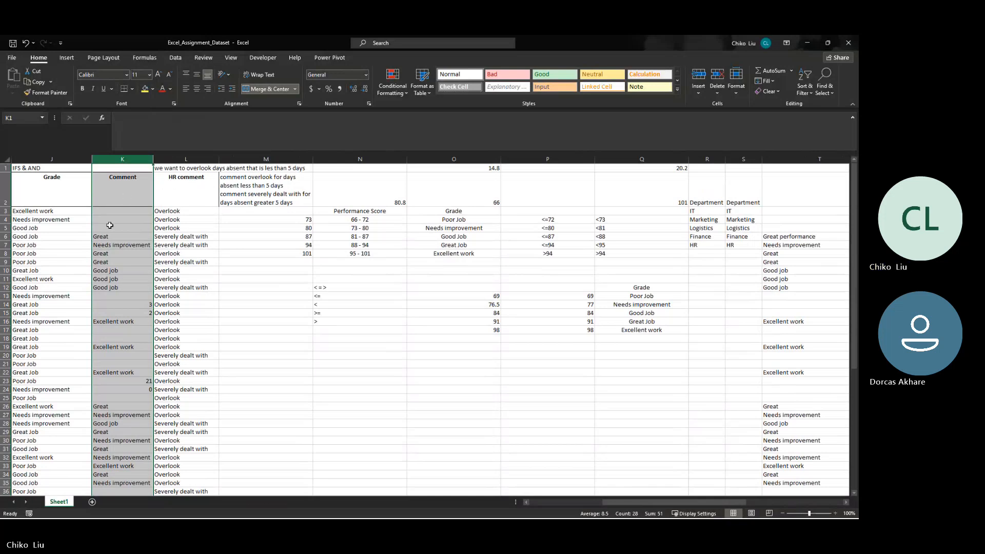
# - Review the IFS with AND, IFS and nested IF grade formulas in J3, I3 and H3
pyautogui.click(105, 213)
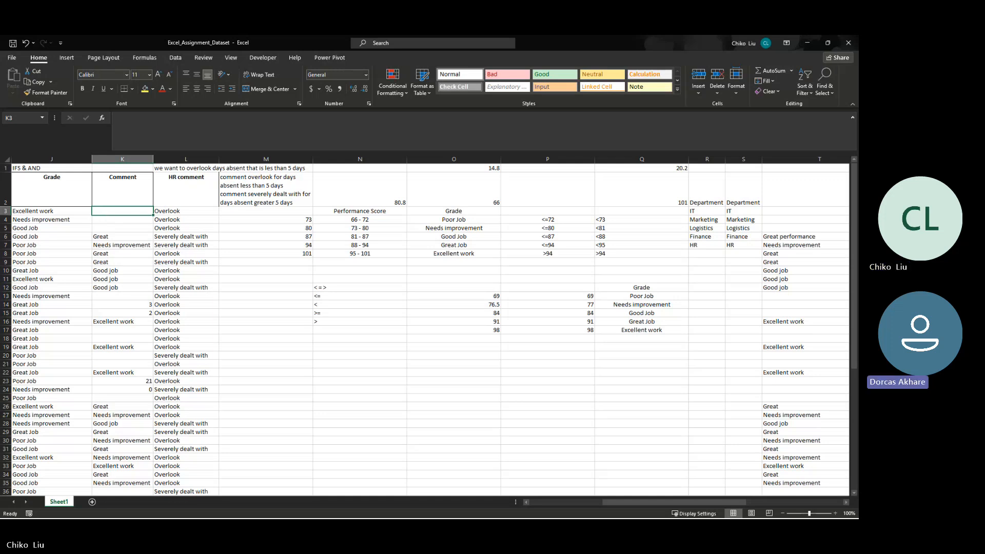
pyautogui.hotkey('alt', 'Tab')
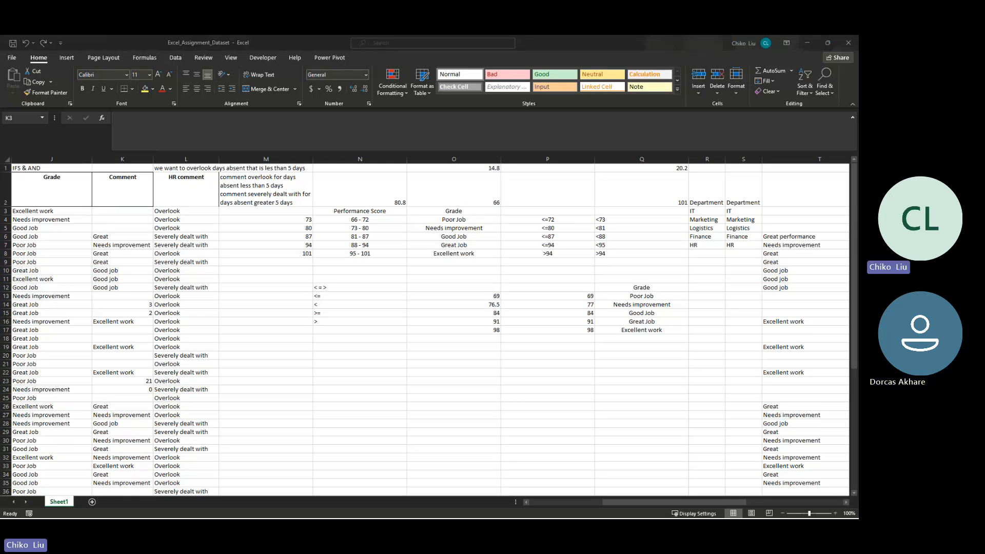
pyautogui.click(175, 209)
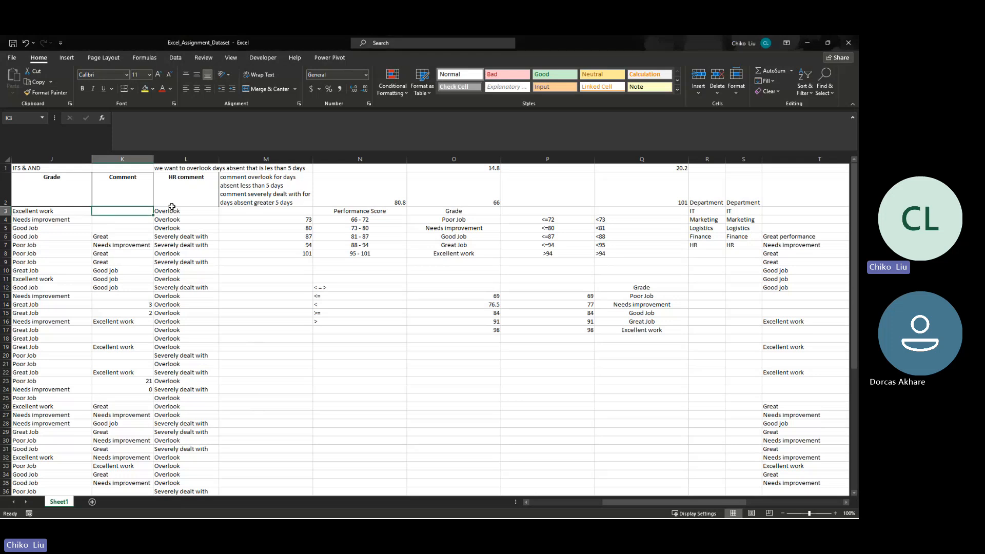
pyautogui.press('Left')
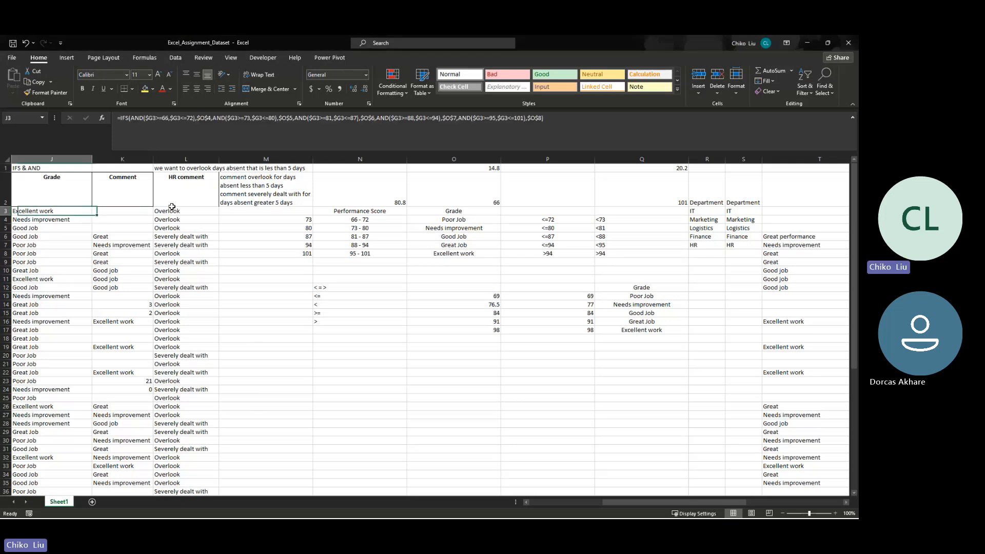
pyautogui.hscroll(-3, 172, 207)
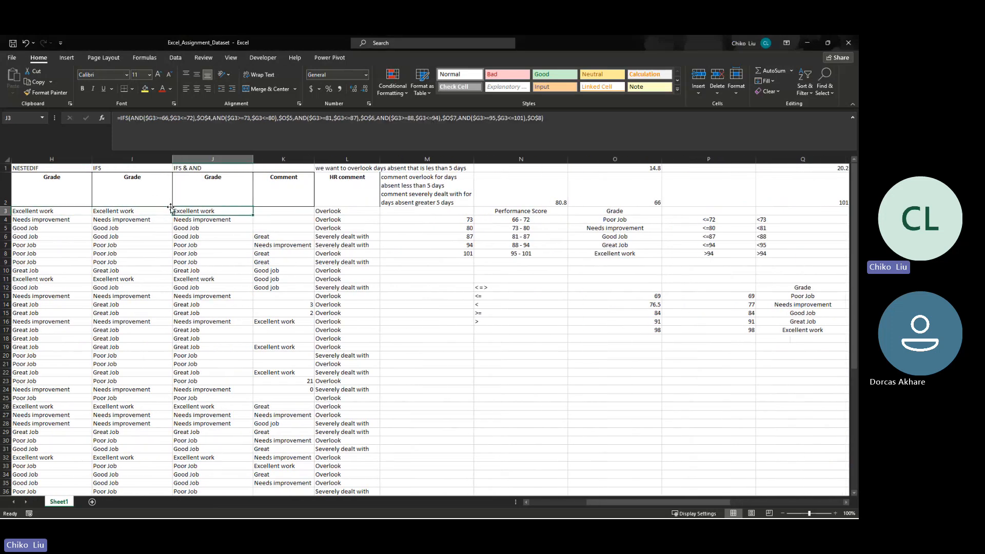
pyautogui.press('Left')
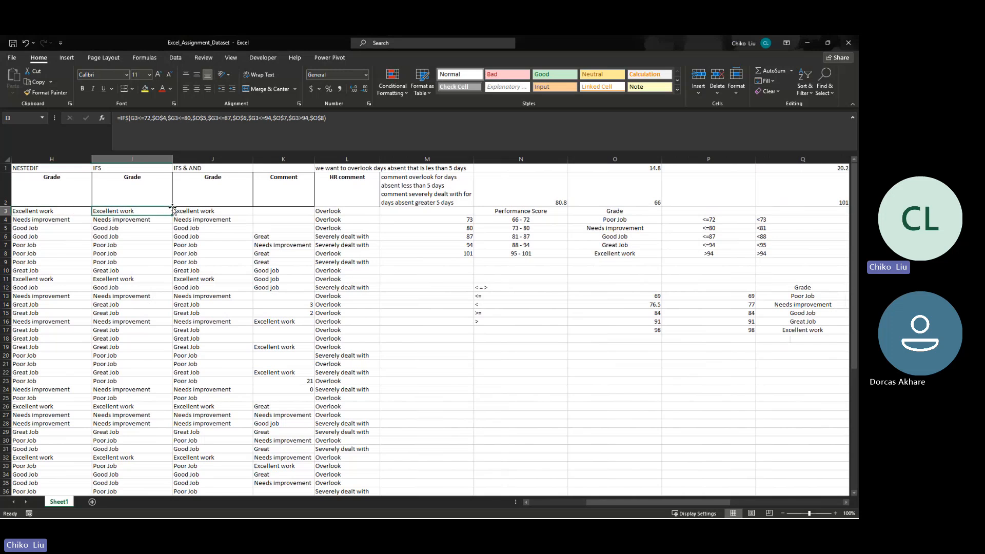
pyautogui.press('Right')
pyautogui.press('Left')
pyautogui.press('Left')
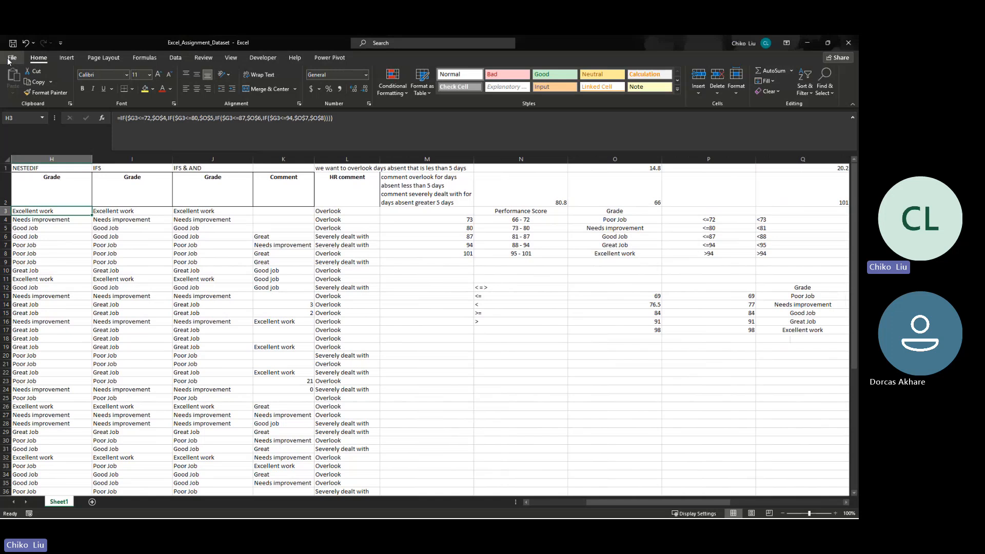
# - Open the Save As dialog for the Excel_Assignment_Dataset workbook
pyautogui.press('F12')
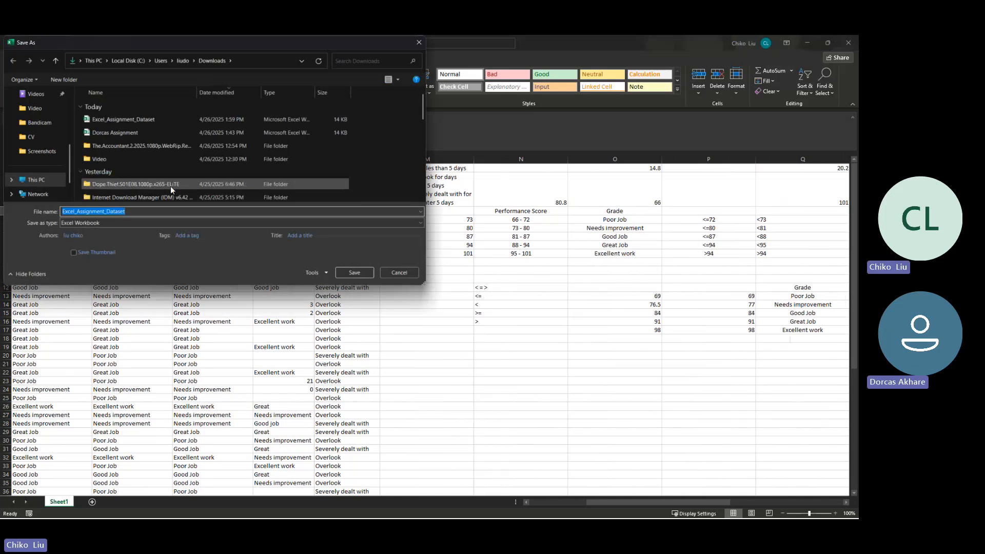
# - Switch to the Teams meeting in the browser and stop its recording and transcription
pyautogui.hotkey('alt', 'Tab')
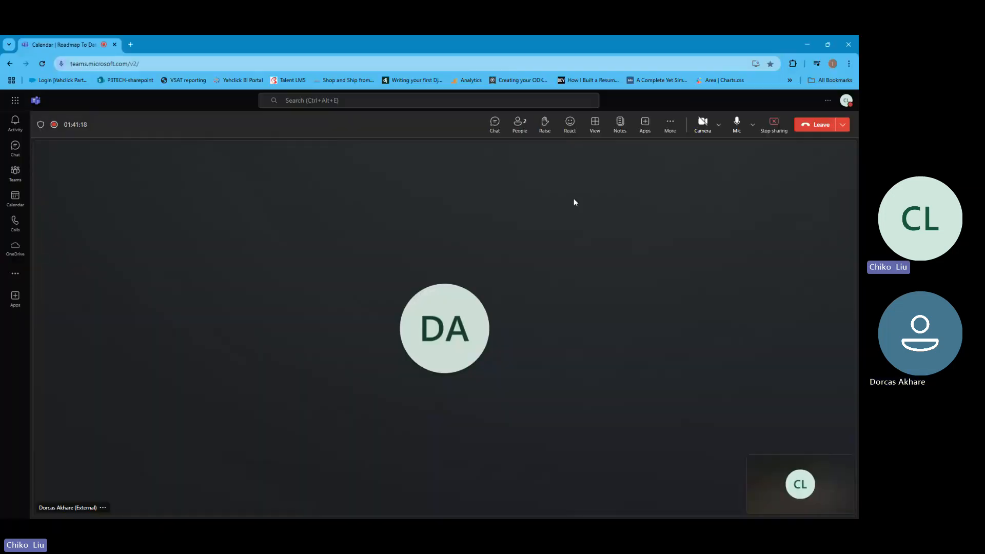
pyautogui.click(673, 126)
pyautogui.moveTo(677, 150)
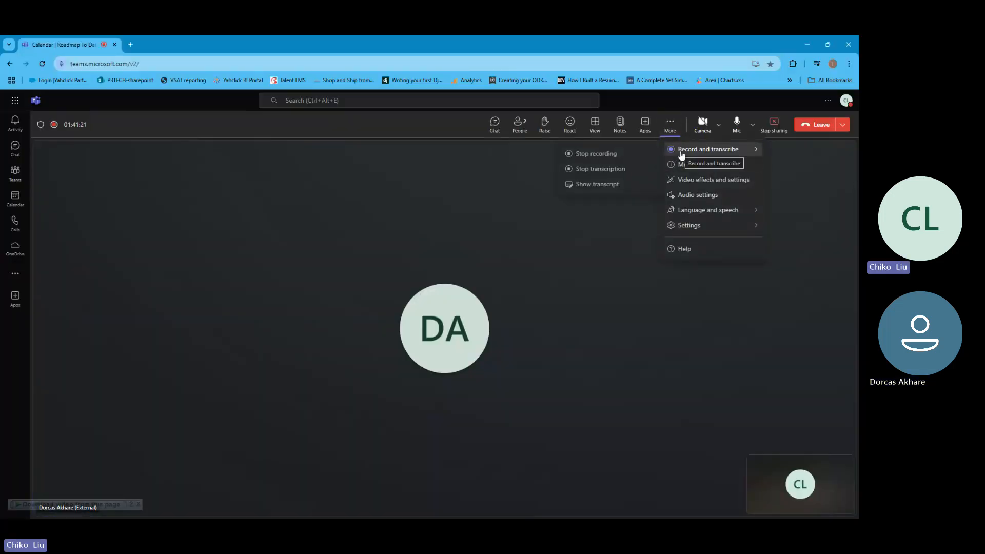
pyautogui.click(614, 156)
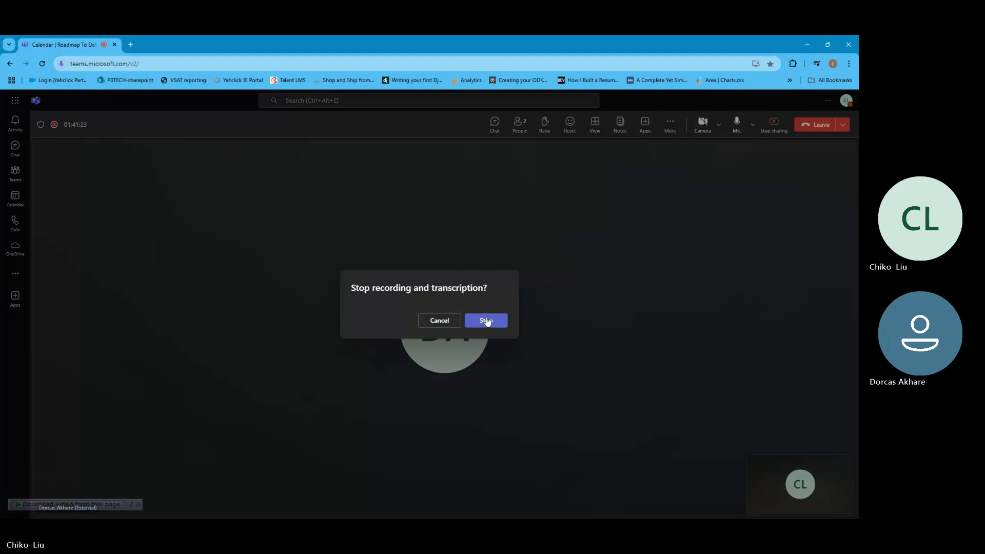